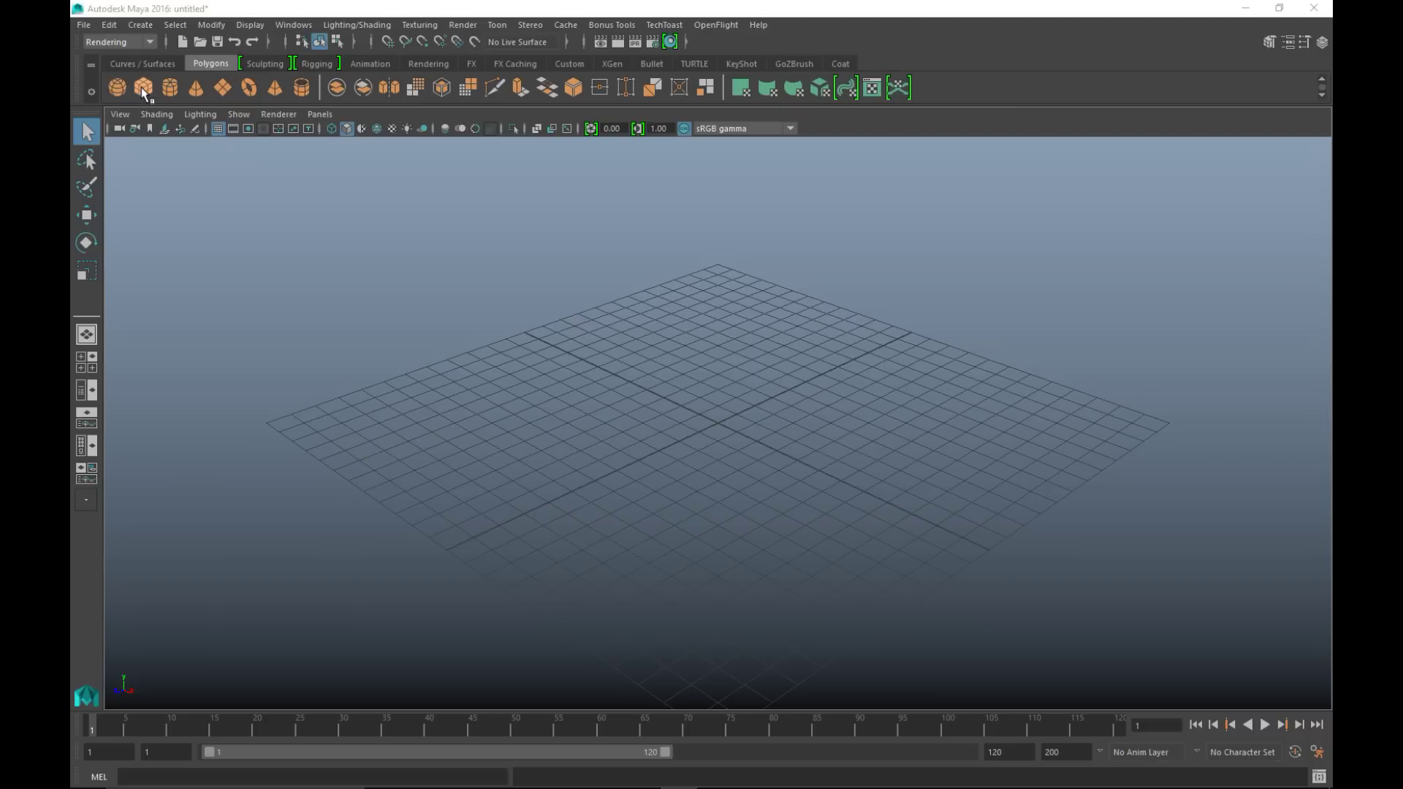
- Create a polygon cube at the centre of the grid
left_click(143, 86)
scroll(757, 519, "up", 5)
mouse_move(758, 523)
left_mouse_down("alt")
mouse_move(738, 533)
mouse_move(748, 501)
mouse_move(759, 528)
left_mouse_up("alt")
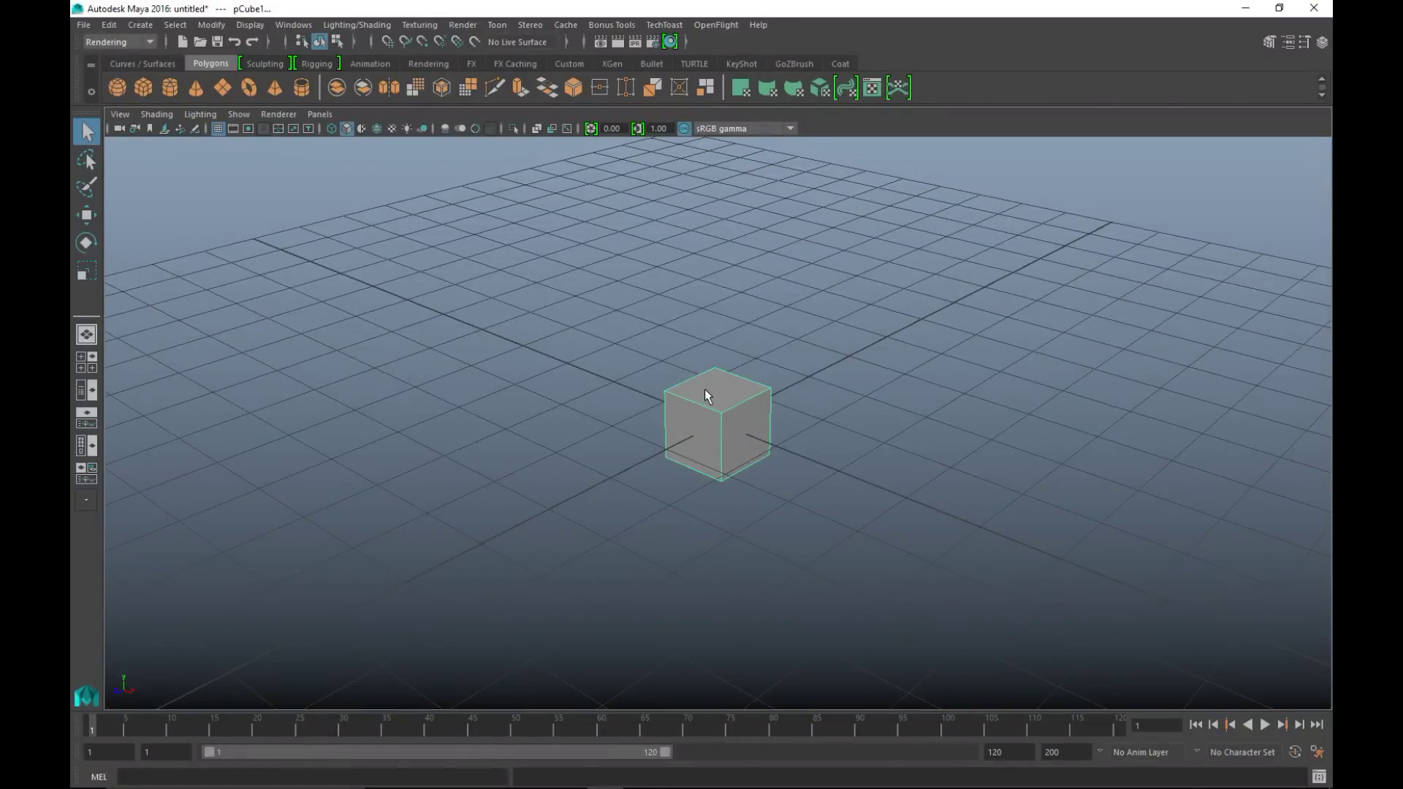
- Scale the cube's four top vertices inward and lower them to form a low truncated pyramid base
right_click_drag(705, 388, 641, 365)
left_click_drag(590, 310, 826, 513)
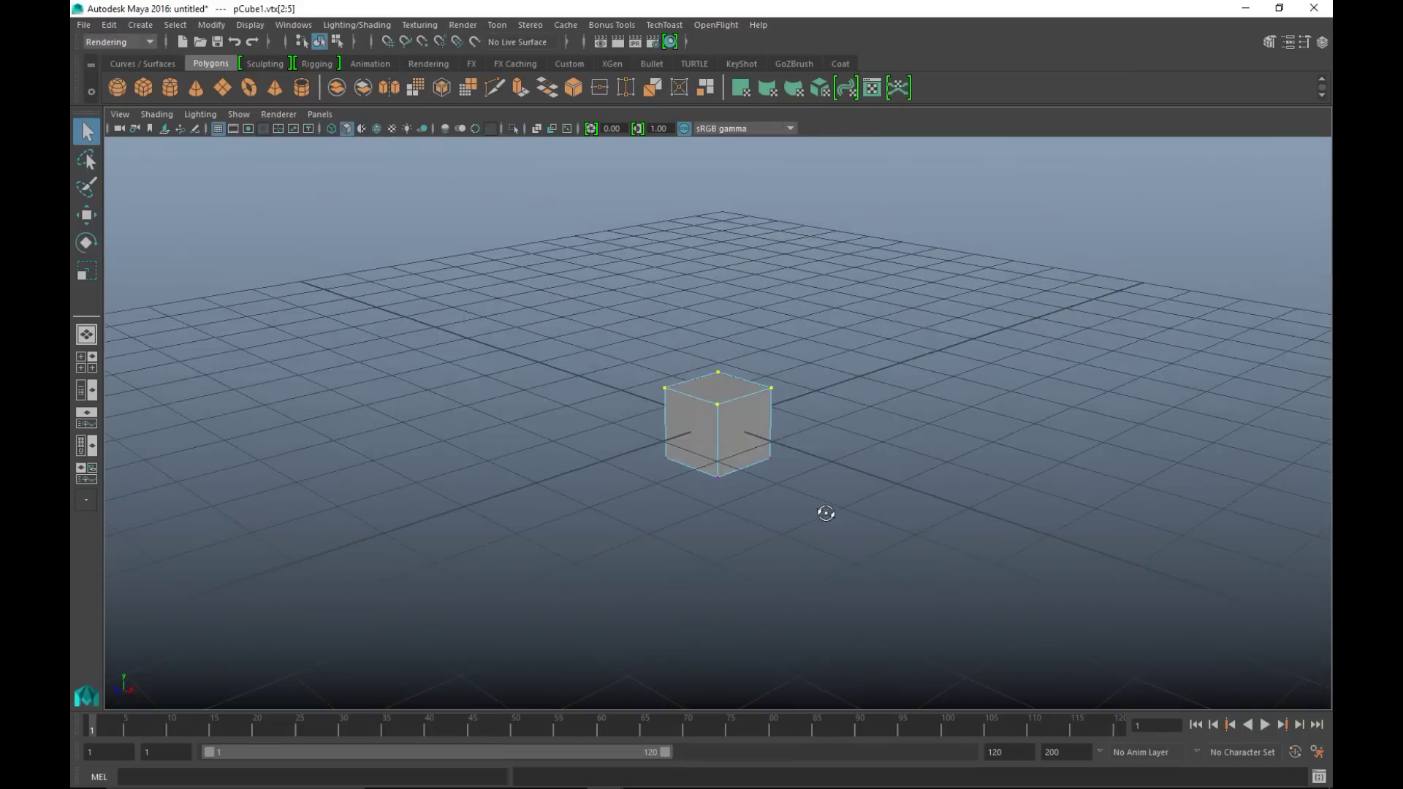
key("r")
left_click_drag(718, 392, 707, 400)
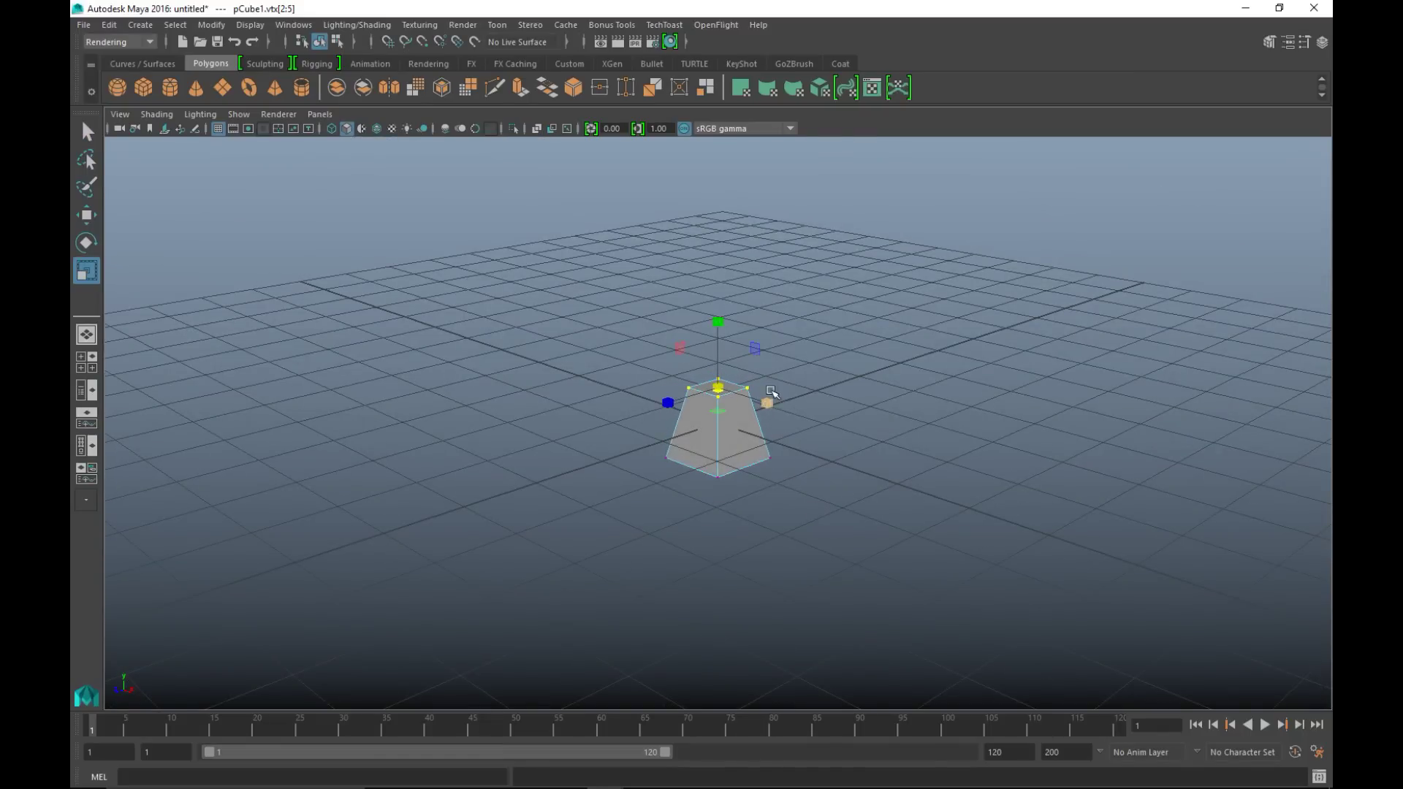
key("w")
left_click_drag(718, 321, 718, 358)
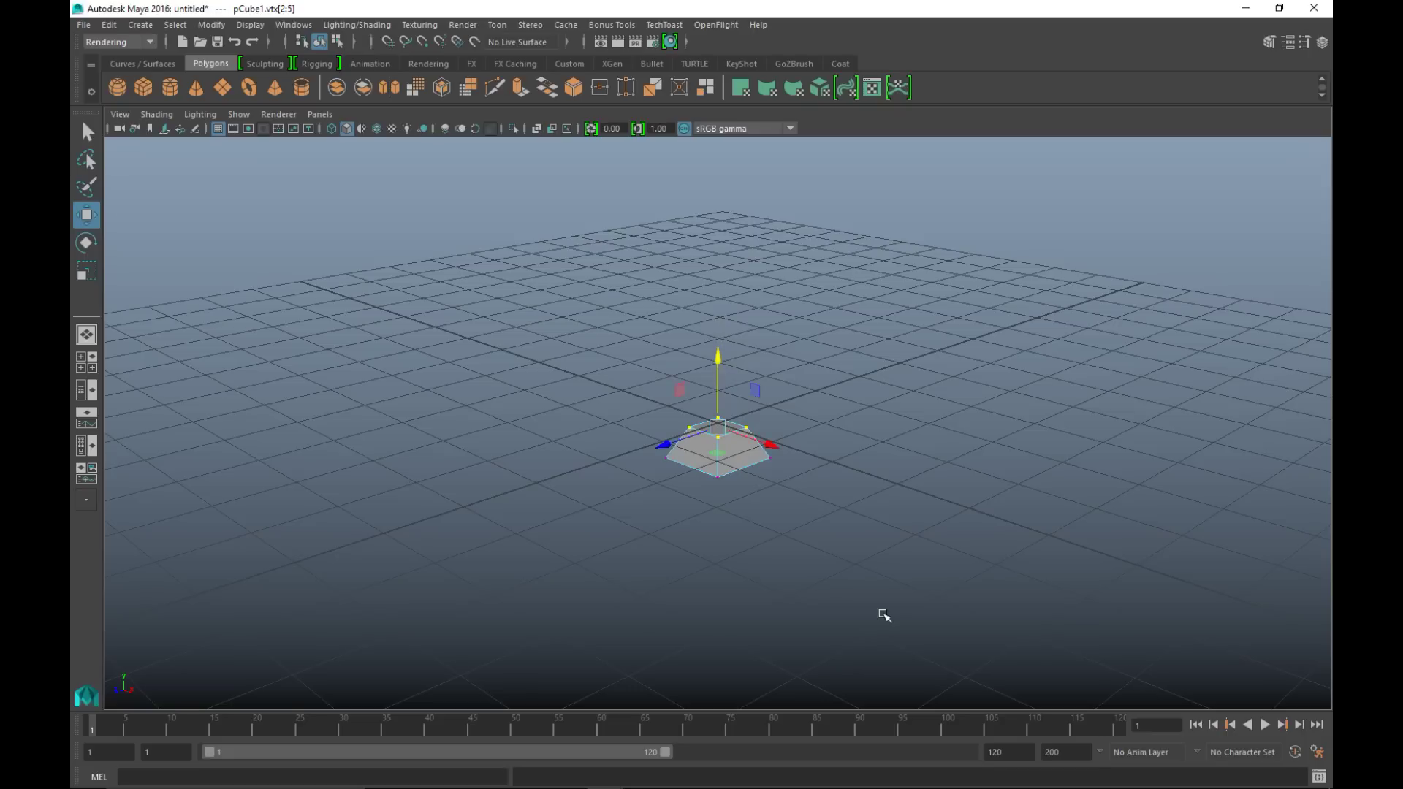
- Delete the bottom face of the tapered base
scroll(884, 614, "up", 4)
left_click_drag(902, 600, 840, 464, "alt")
right_click(734, 441)
right_click_drag(734, 441, 734, 397)
left_click(777, 476)
key("Delete")
left_click_drag(1060, 438, 901, 526, "alt")
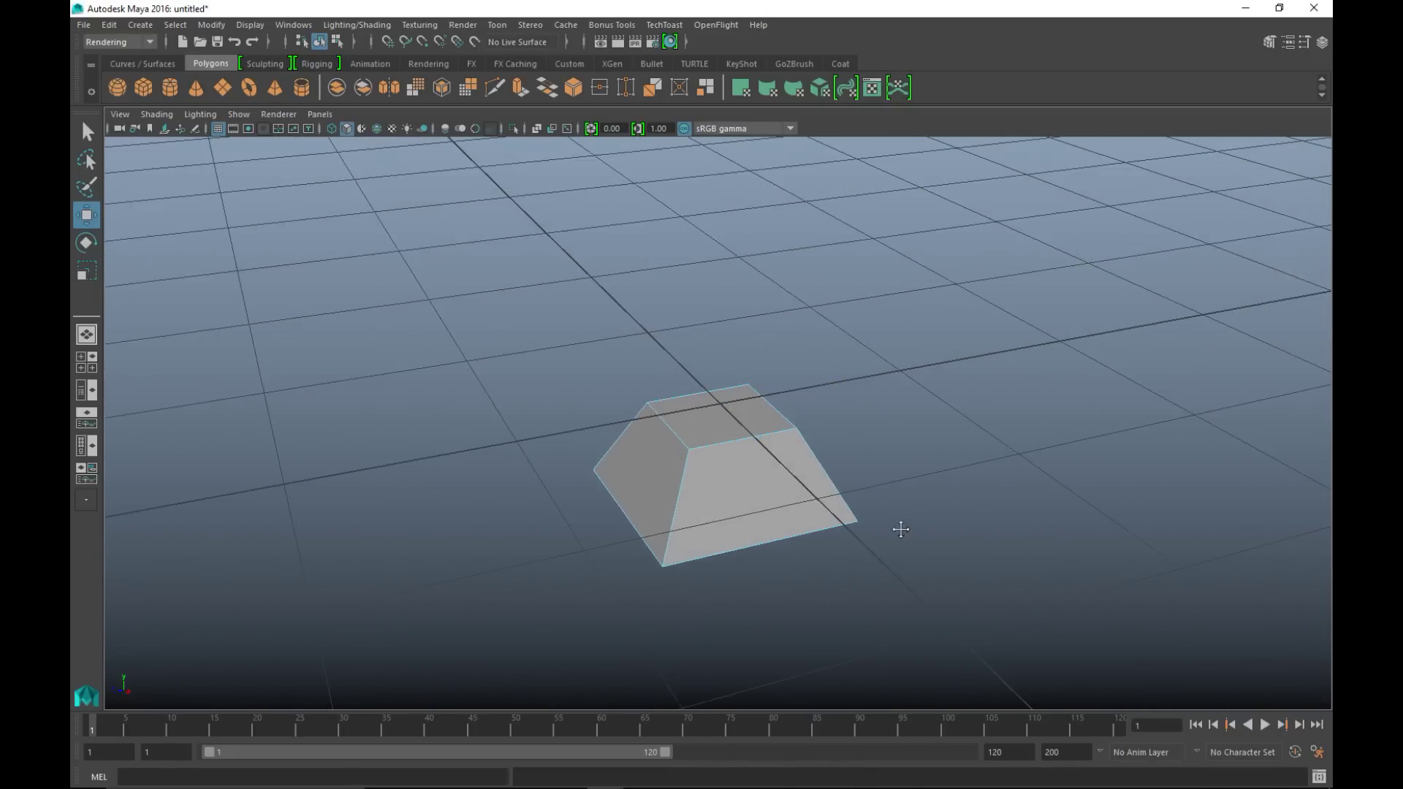
middle_click_drag(902, 526, 896, 550, "alt")
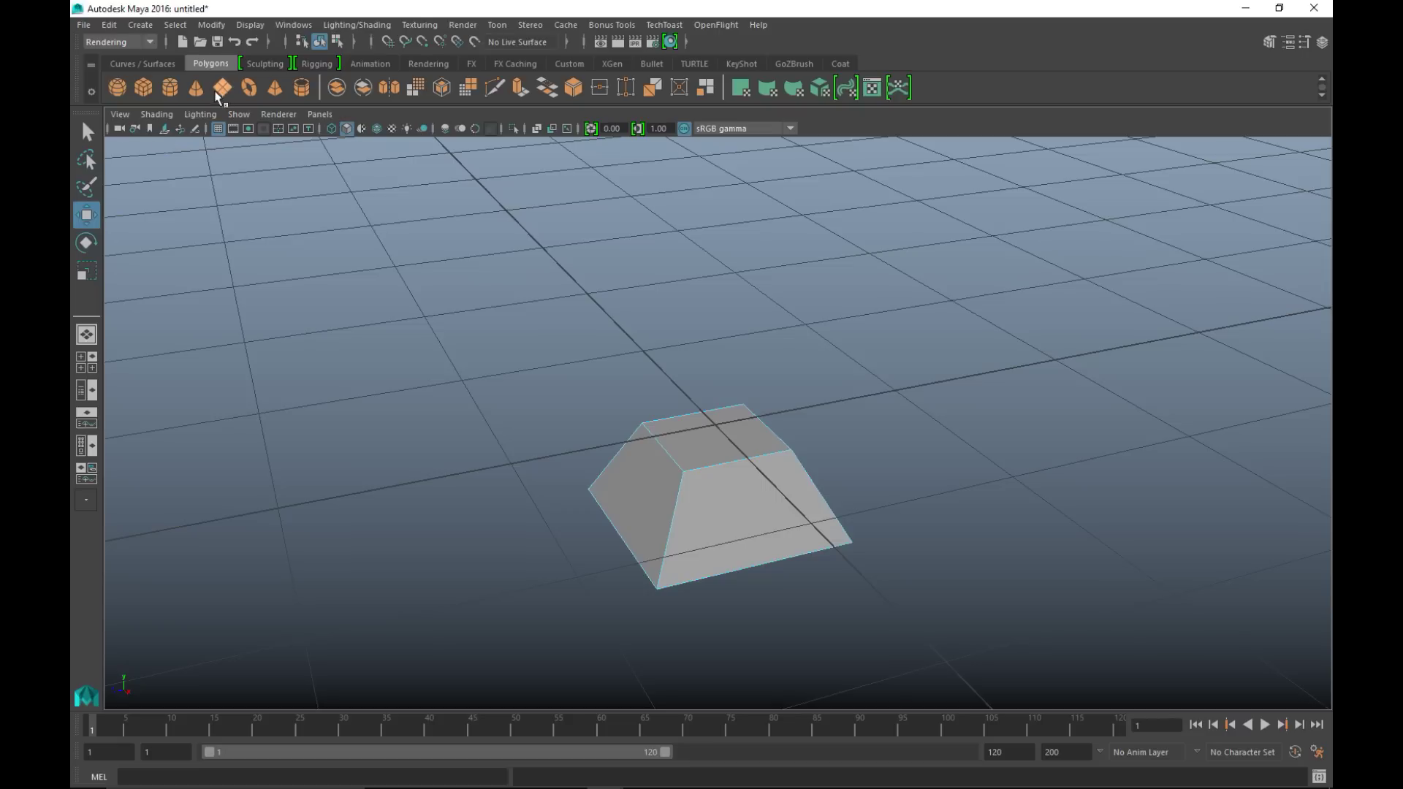
- Create a polygon cylinder and set its cap subdivisions to 0
left_click(176, 90)
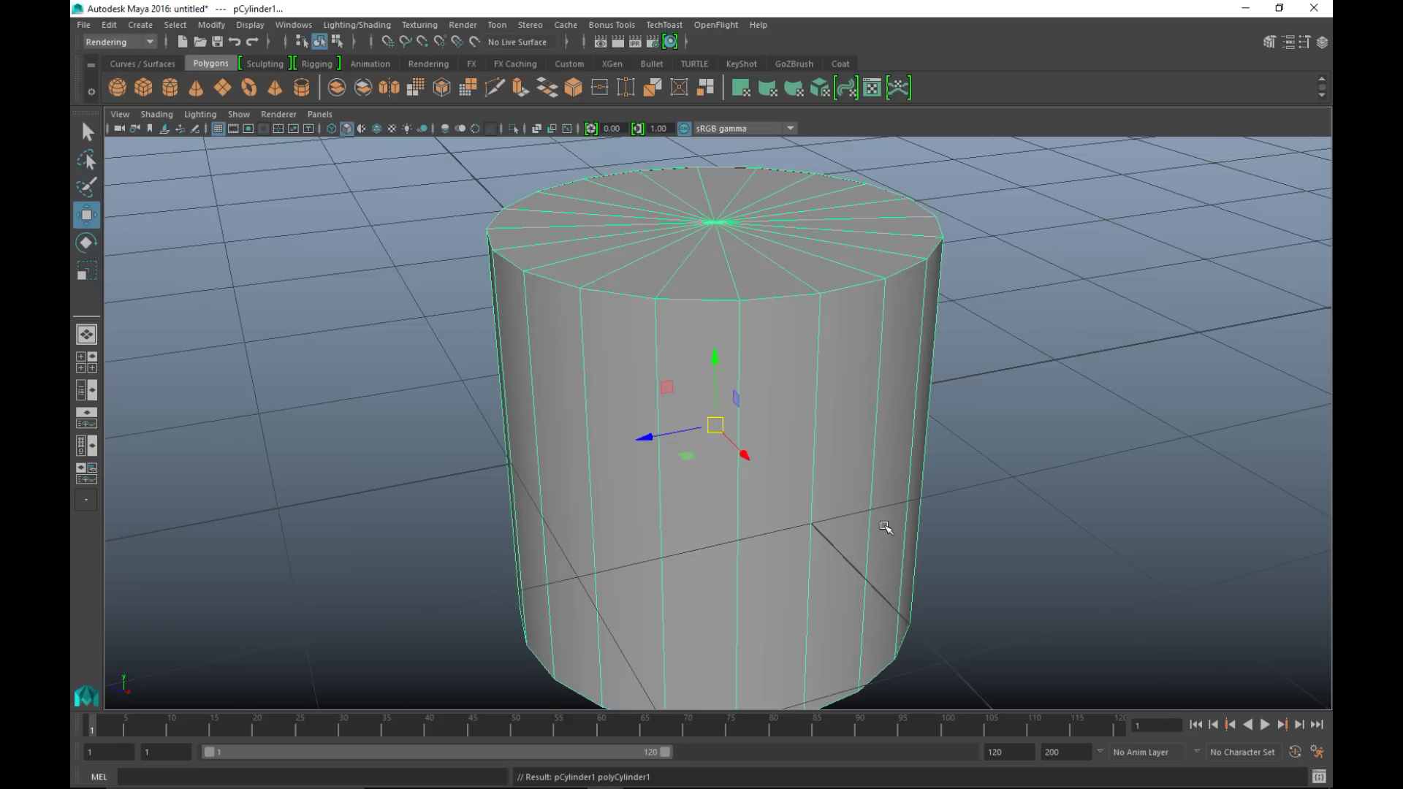
scroll(874, 524, "down", 5)
middle_click_drag(876, 502, 898, 562, "alt")
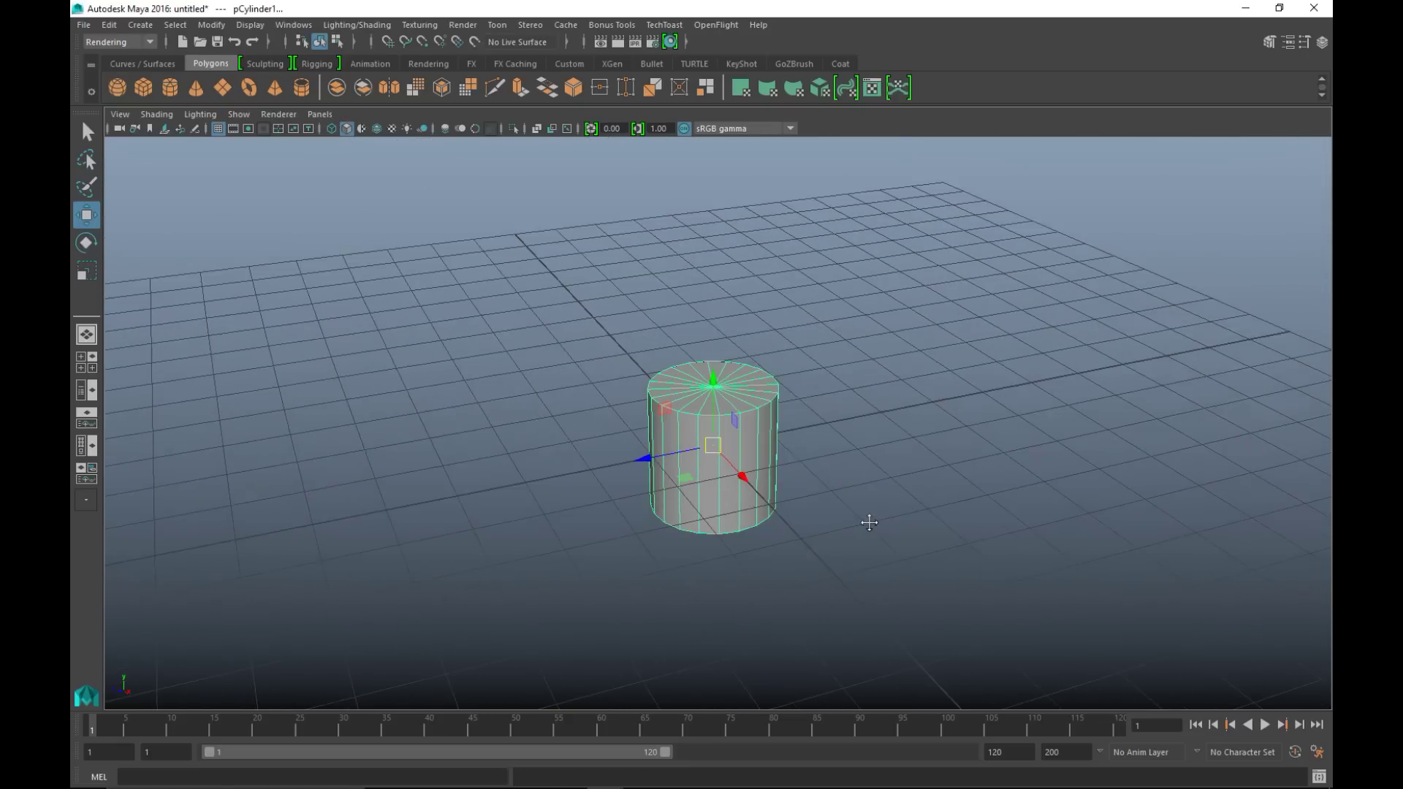
scroll(875, 525, "up", 3)
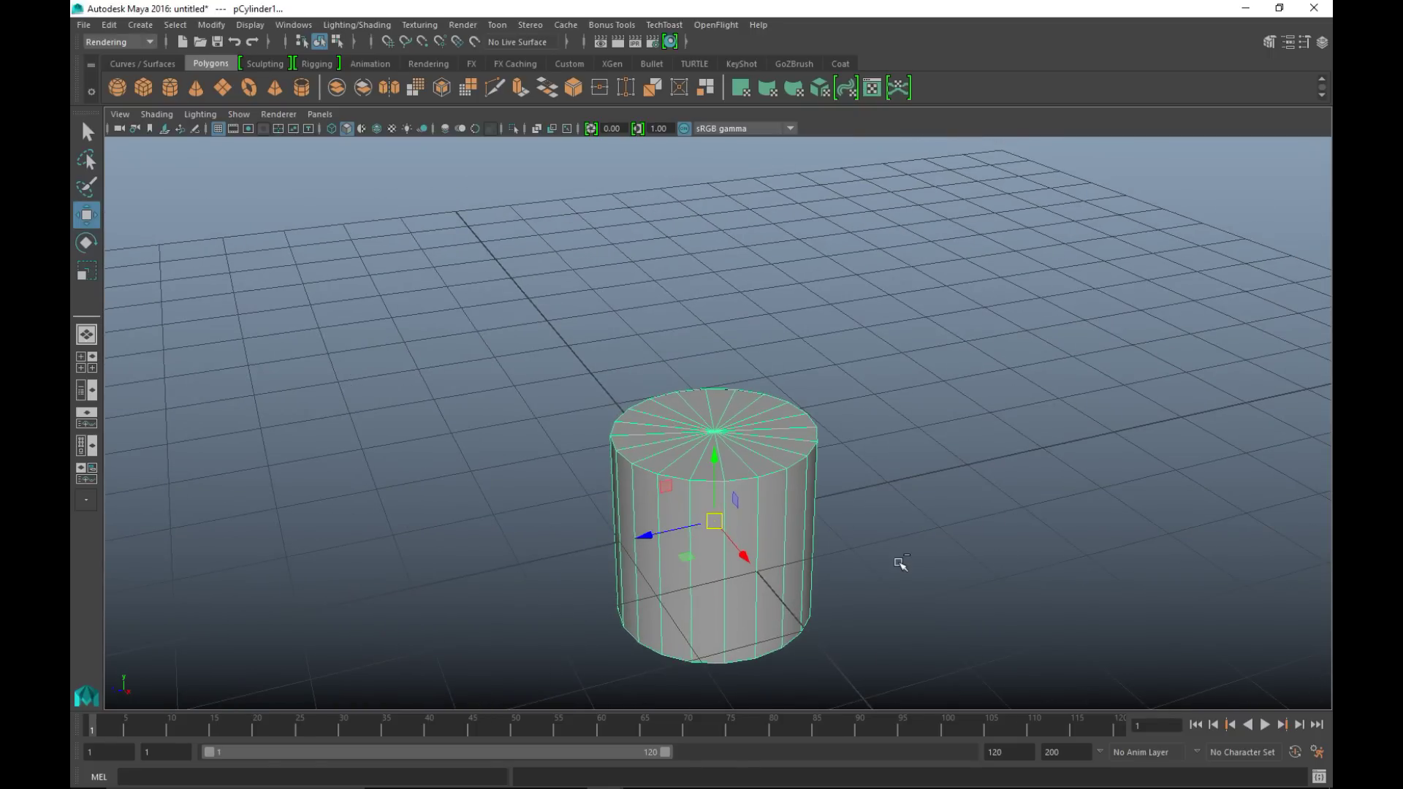
key("ctrl+a")
left_click(1178, 159)
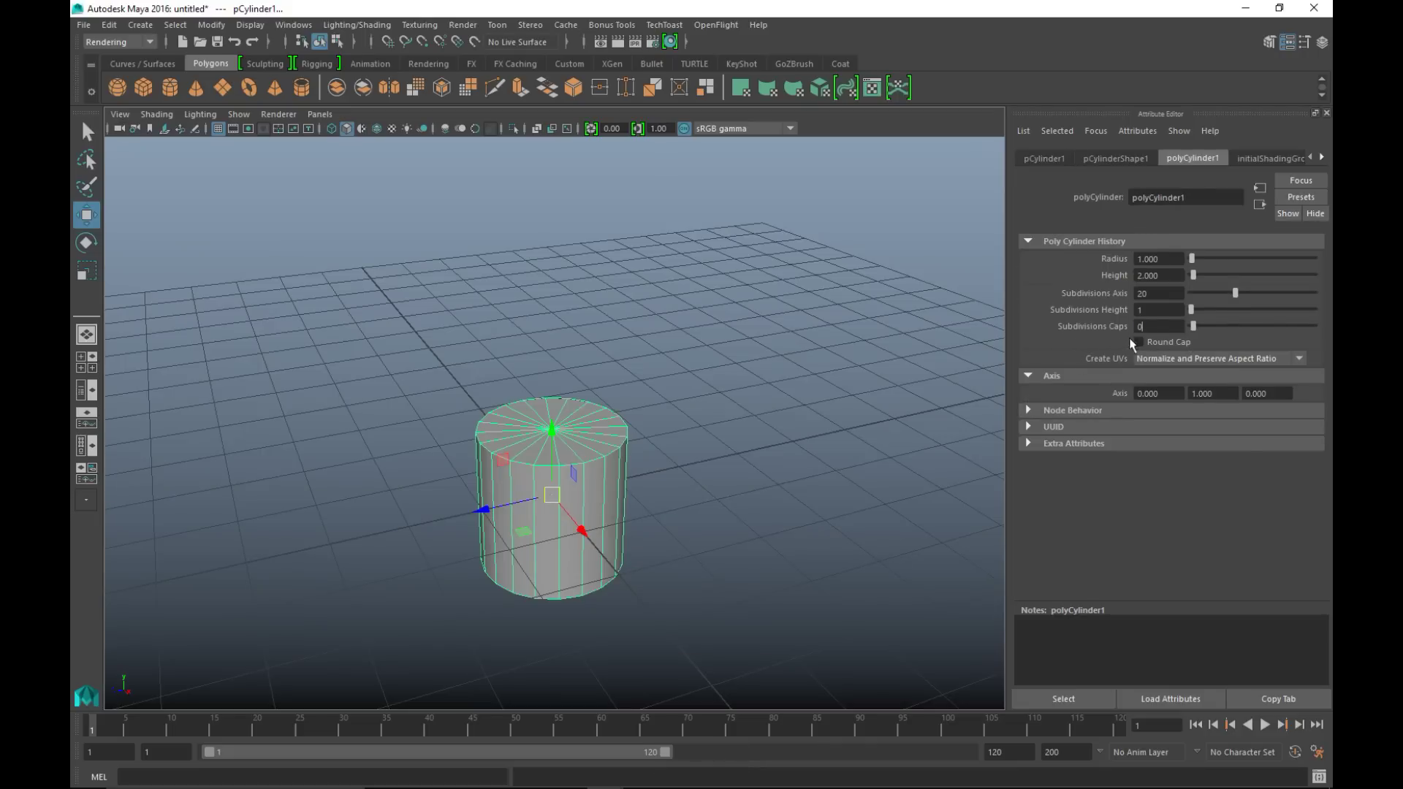
type("0")
left_click(1155, 311)
- Delete the cylinder's top and bottom cap faces
right_click_drag(608, 431, 613, 402)
left_click(588, 429)
key("Delete")
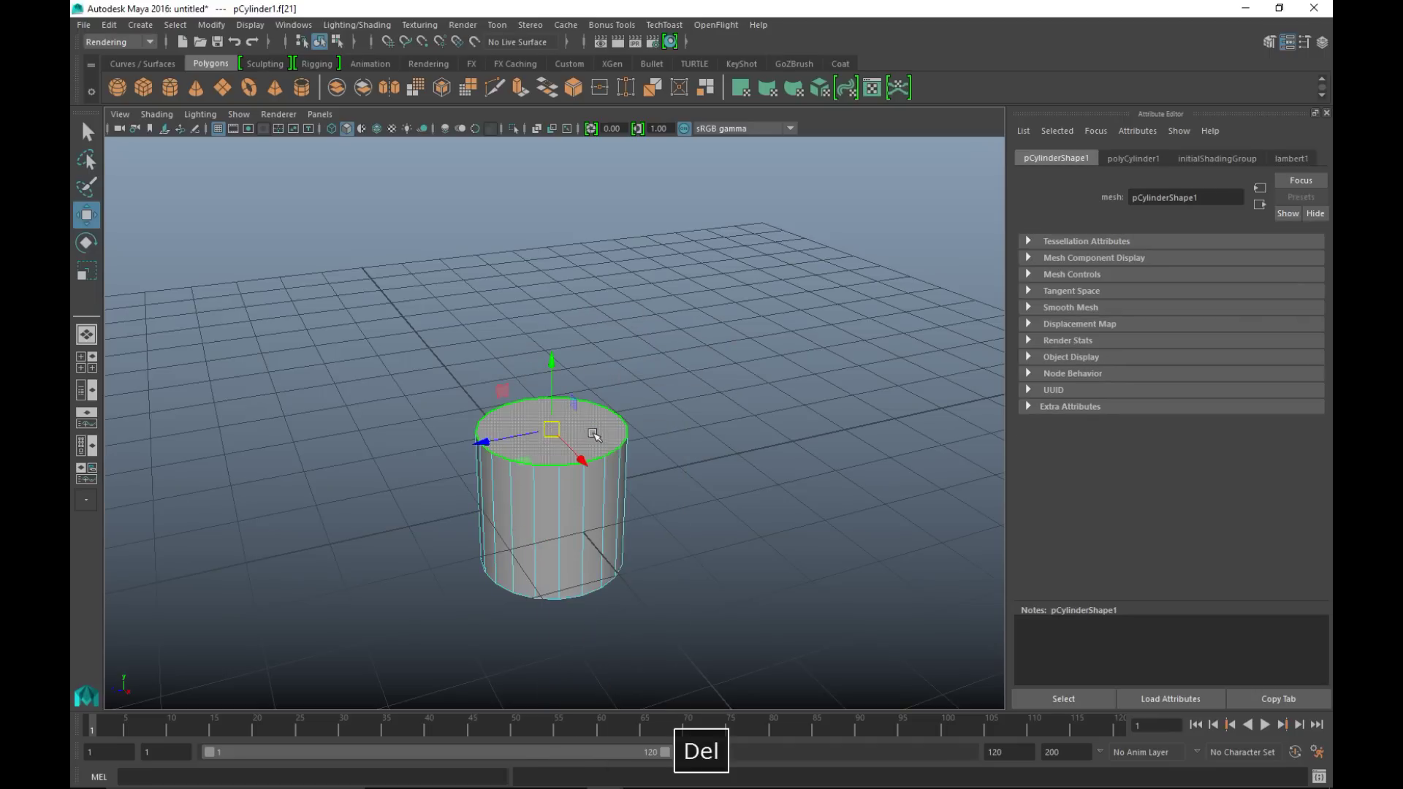
left_click_drag(700, 566, 657, 482, "alt")
left_click(585, 500)
key("Delete")
left_click_drag(744, 466, 768, 554, "alt")
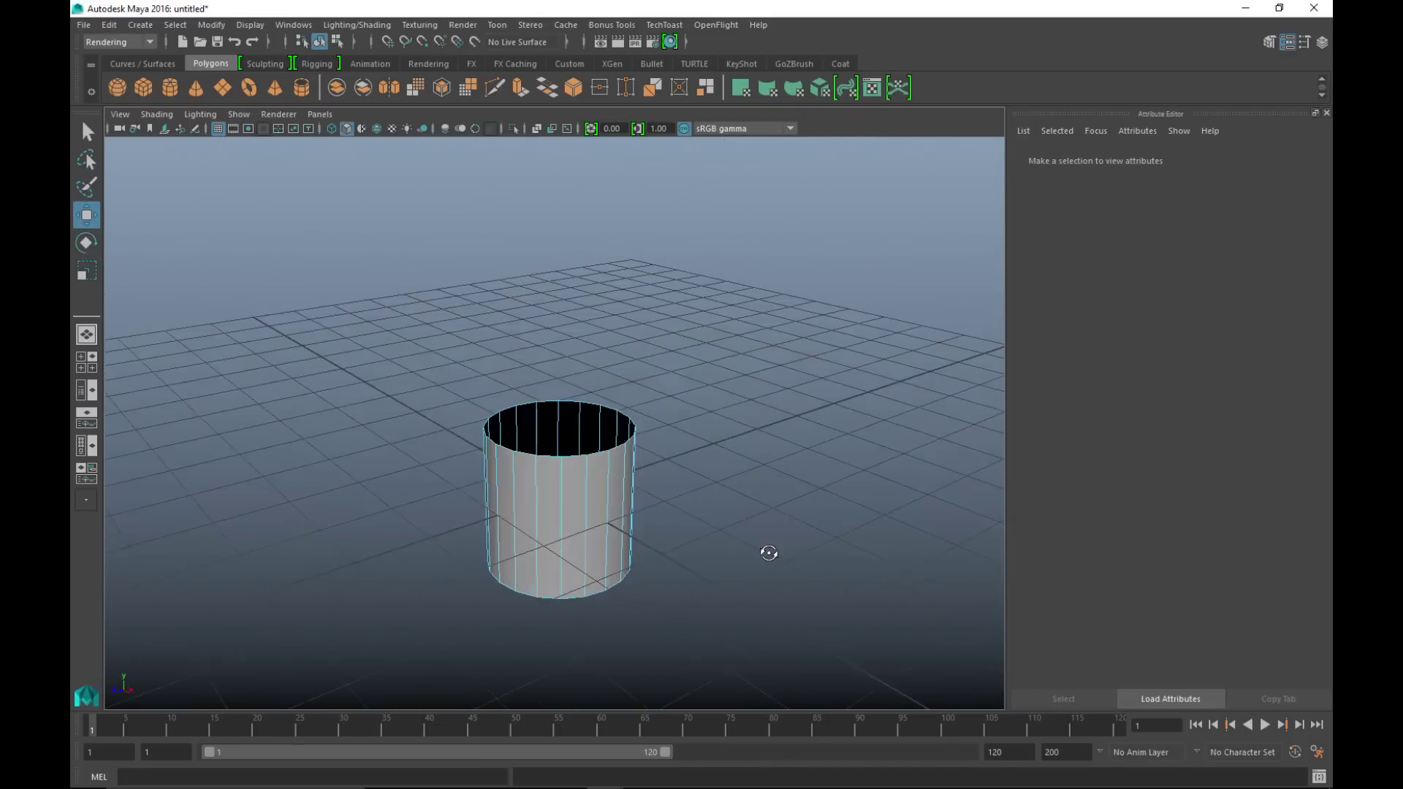
- Scale the cylinder down uniformly and stretch it vertically into a slim upright tube
right_click_drag(612, 511, 685, 333)
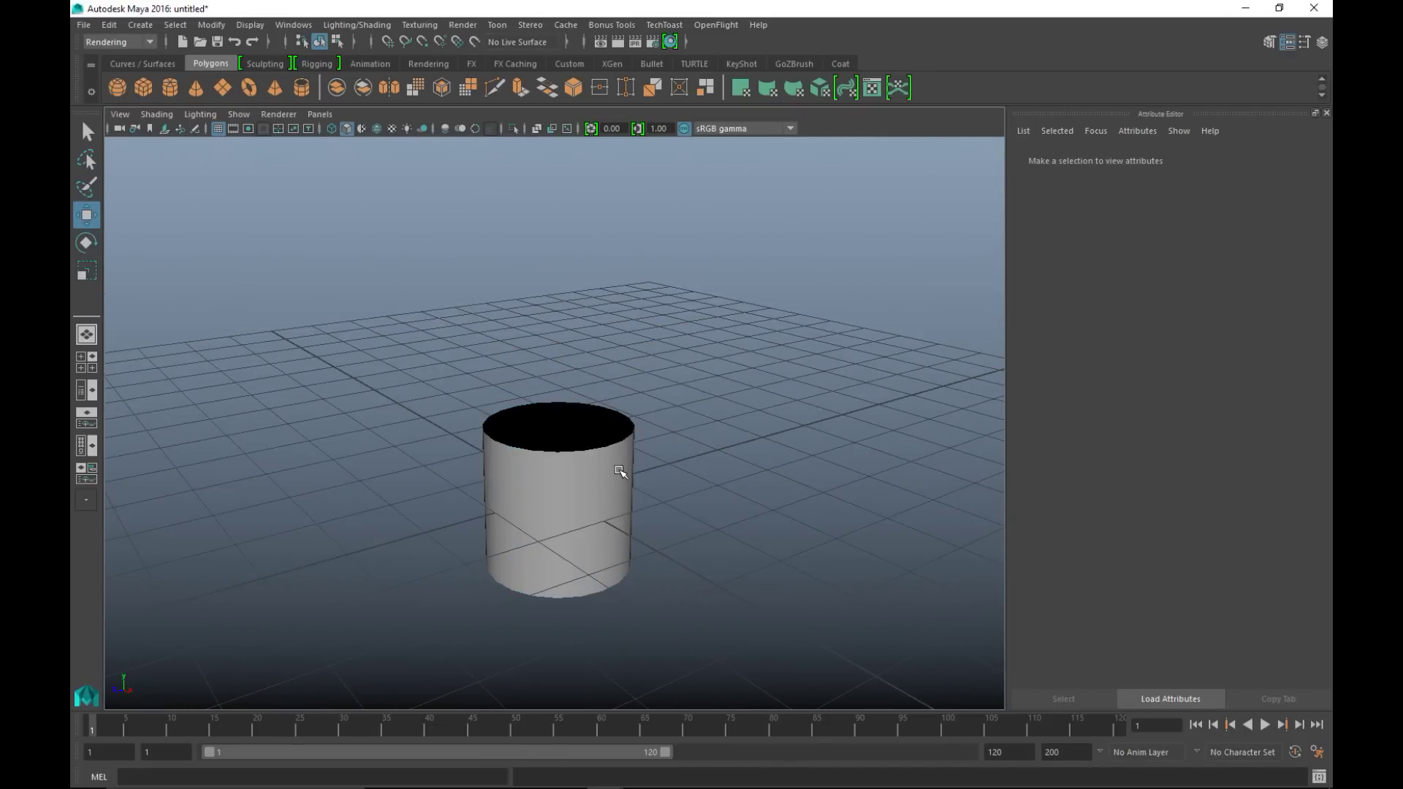
left_click(623, 471)
key("r")
left_click_drag(553, 490, 453, 523)
left_click_drag(561, 436, 564, 318)
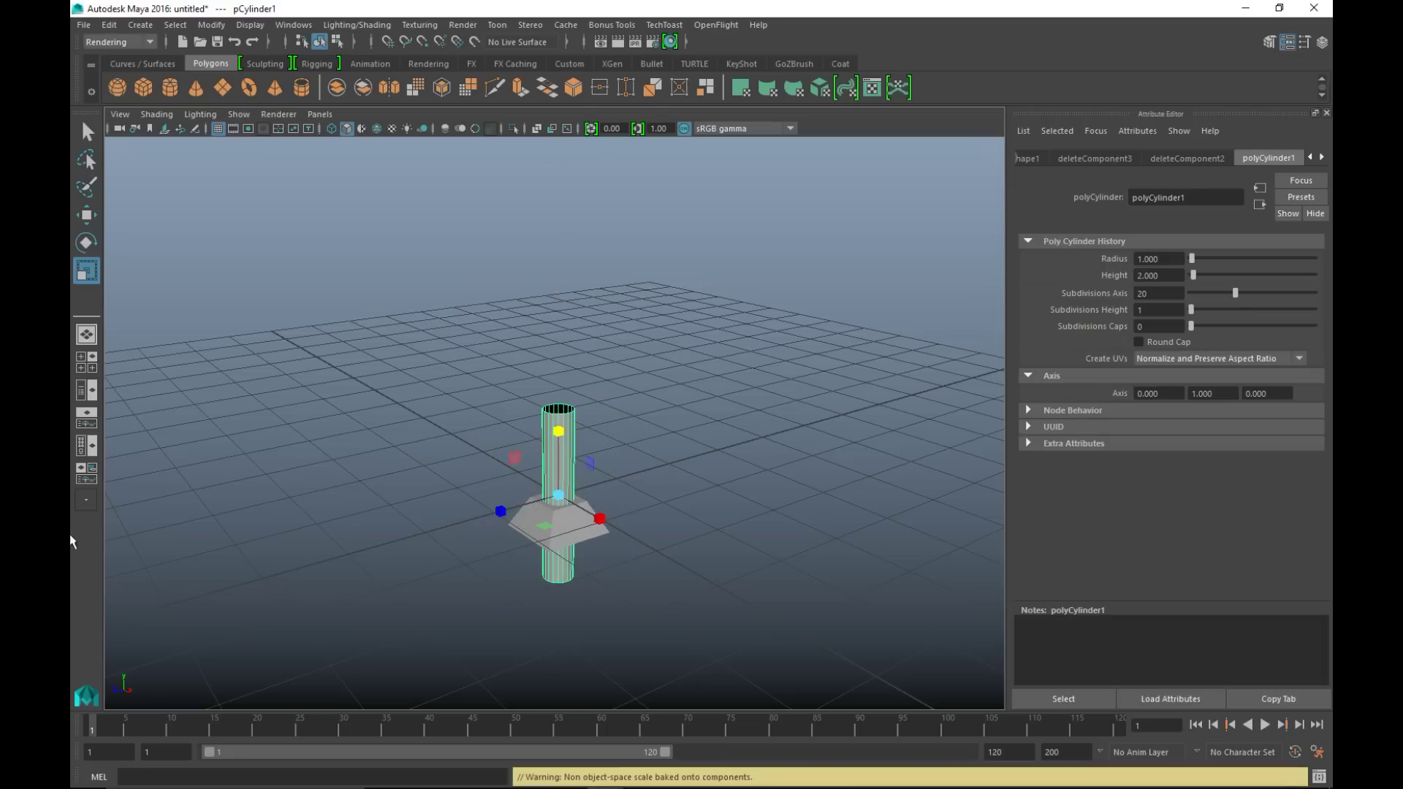
- In the front view, shrink the cylinder further and raise it until its lower end rests on the base's top
left_click(84, 360)
key("space")
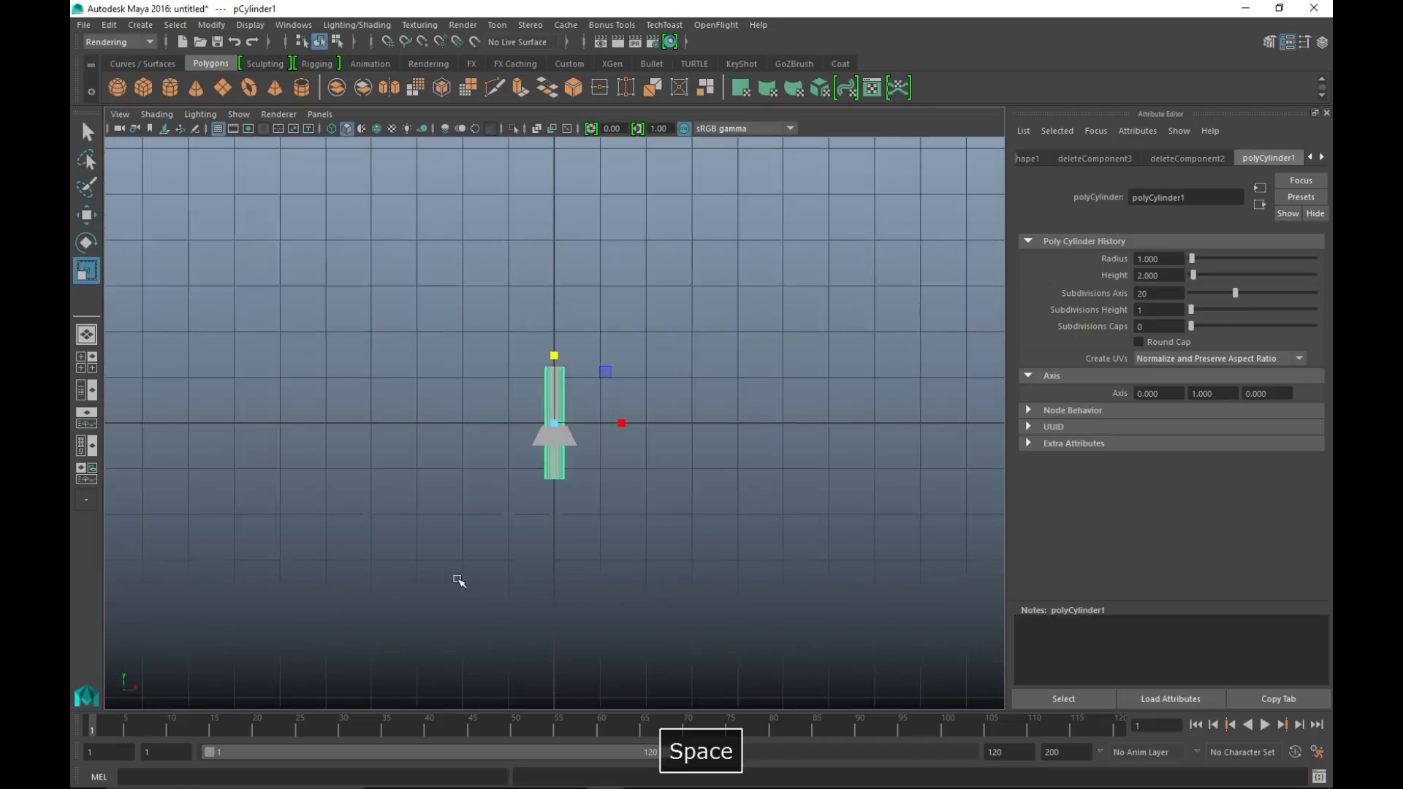
key("f")
left_click_drag(553, 425, 397, 460)
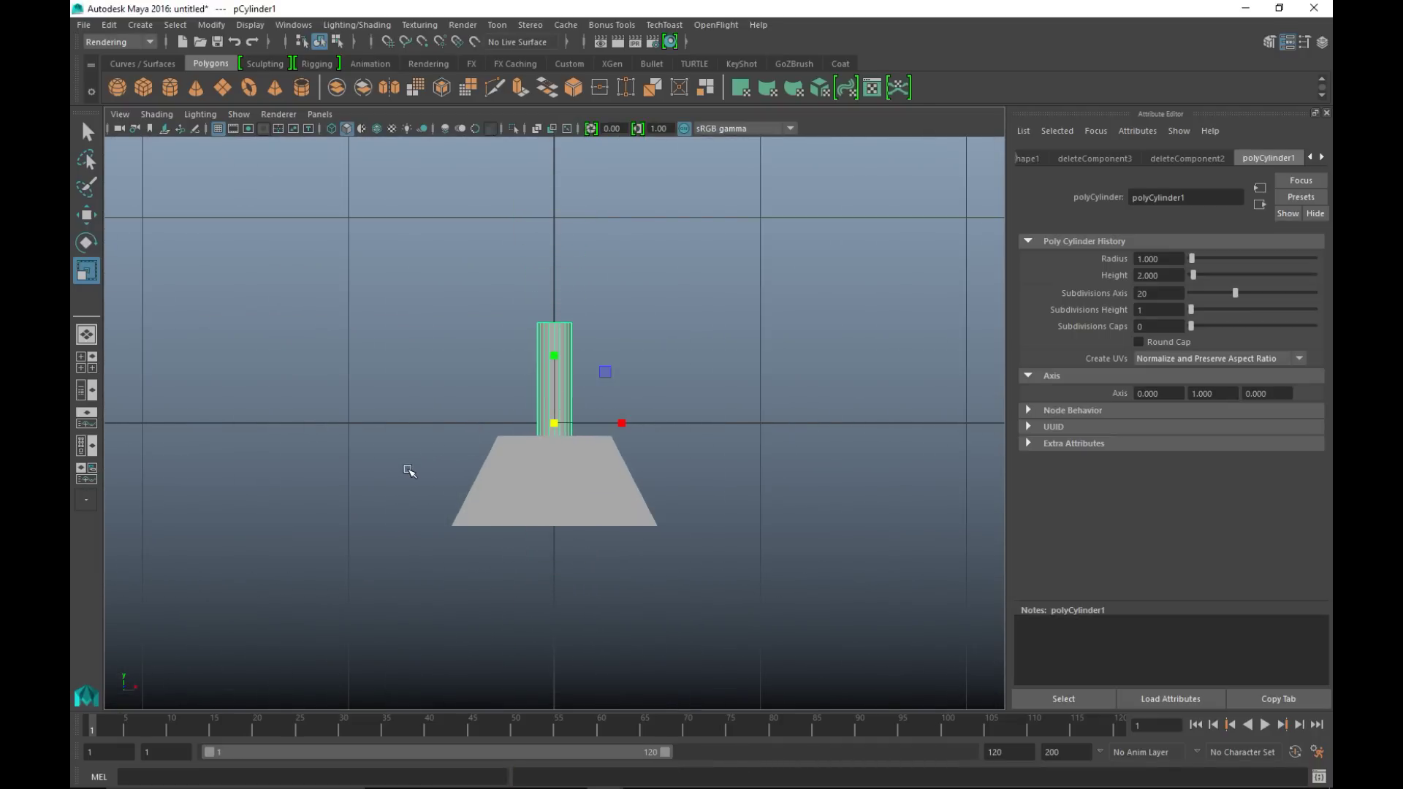
key("4")
right_click_drag(439, 475, 679, 561, "alt")
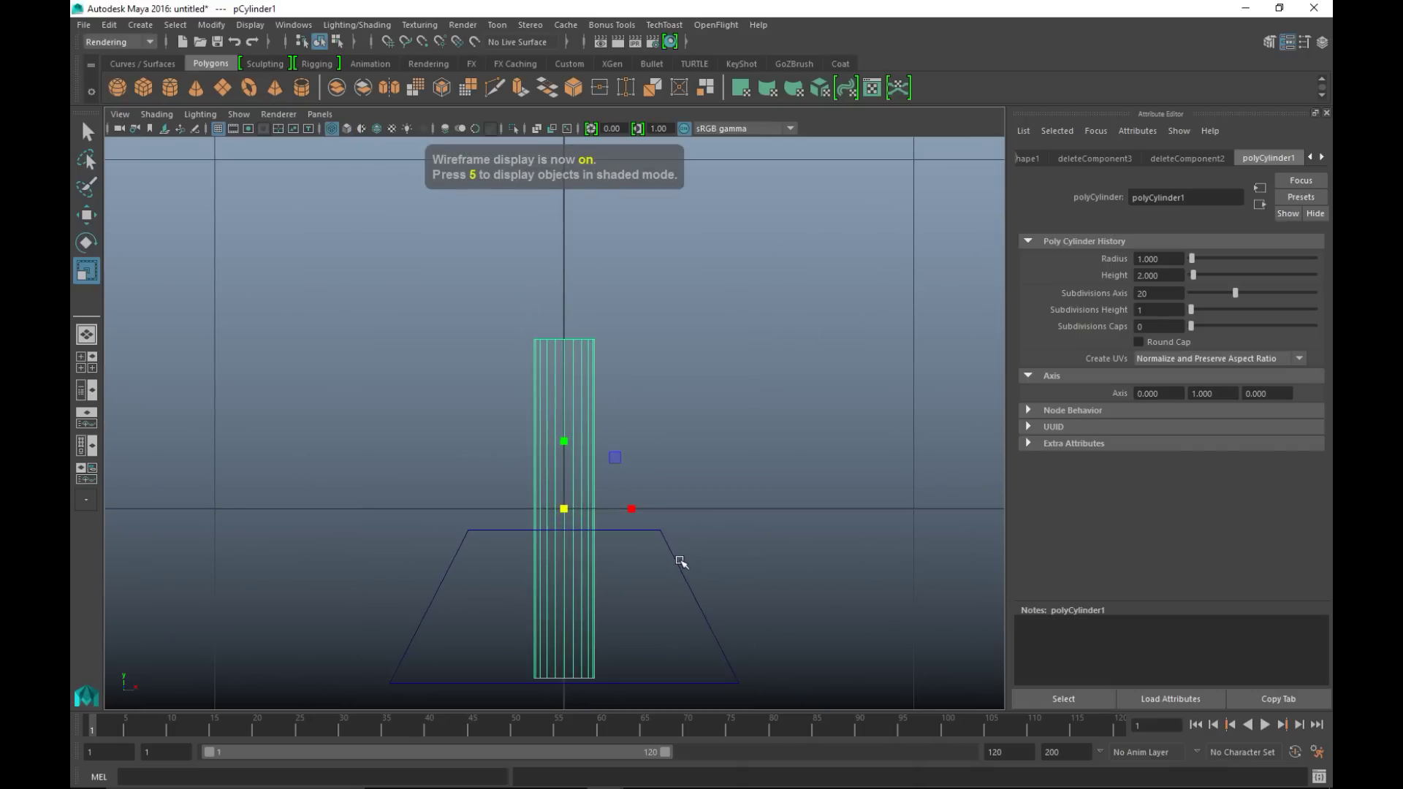
key("w")
left_click_drag(566, 438, 599, 288)
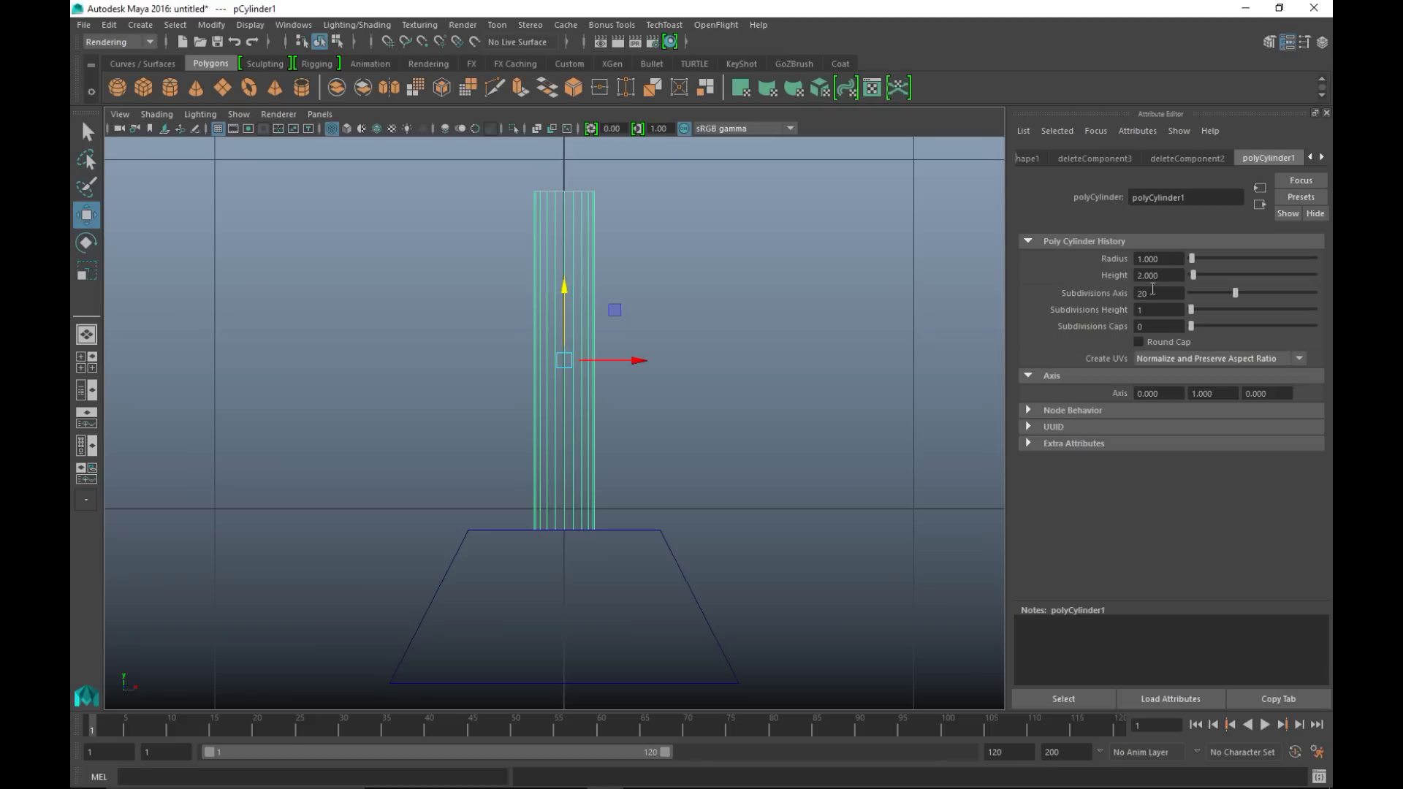
- Set the cylinder's axis subdivisions to 10 and raise it clear of the base in the perspective view
type("10")
key("Return")
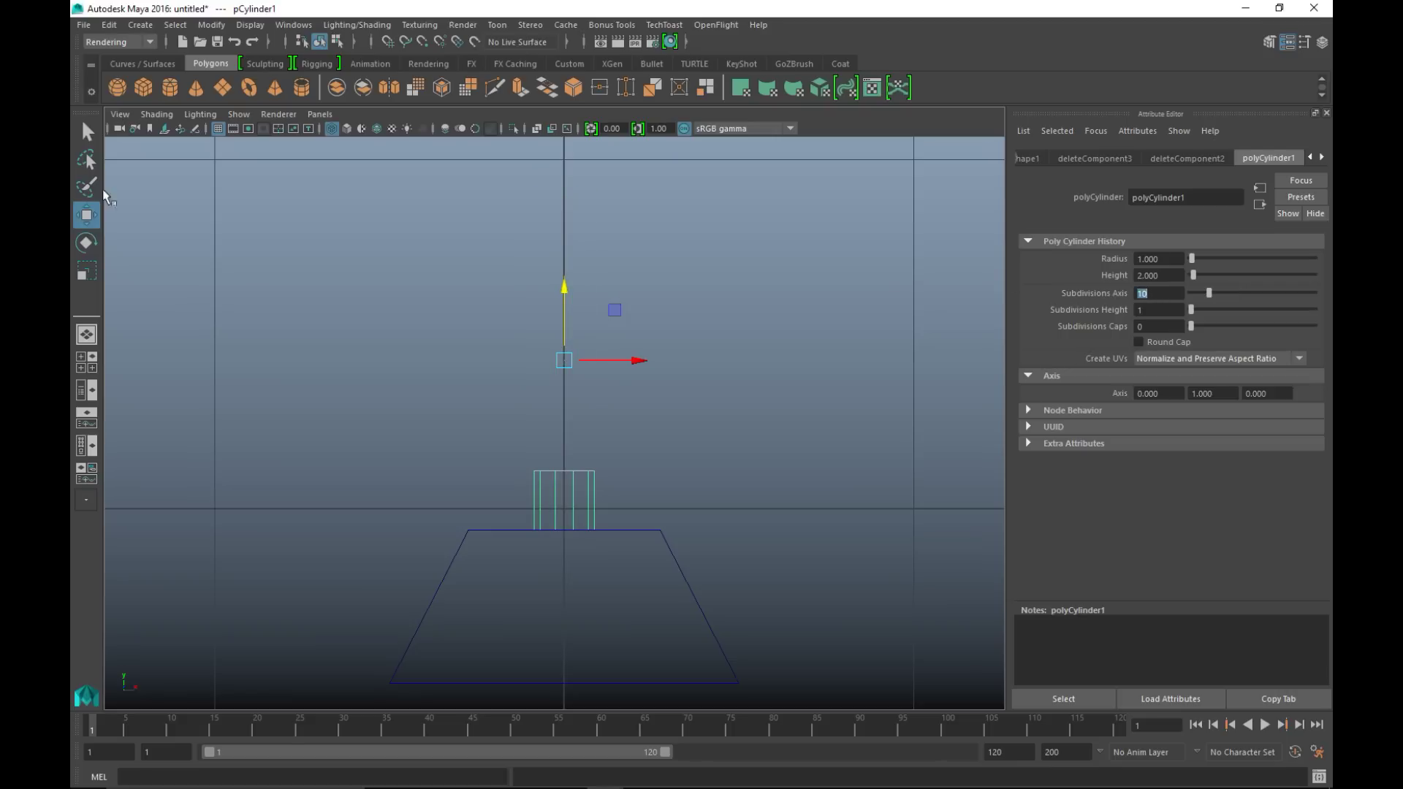
left_click(87, 358)
key("space")
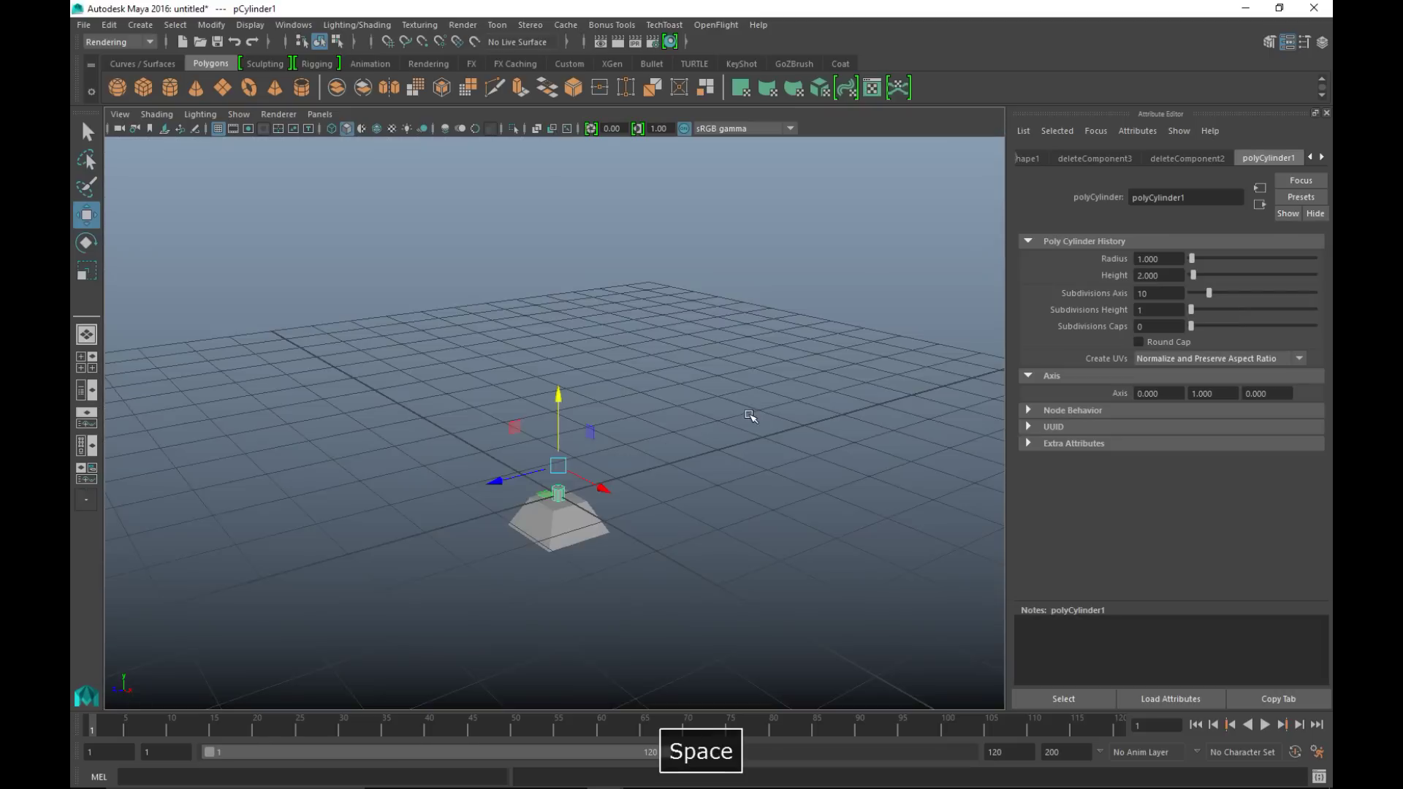
key("f")
scroll(643, 388, "down", 6)
scroll(642, 388, "up", 2)
left_click_drag(625, 396, 583, 391, "alt")
left_click_drag(554, 195, 555, 63)
- Set the cylinder's axis subdivisions to 8
left_click_drag(626, 266, 583, 424, "alt")
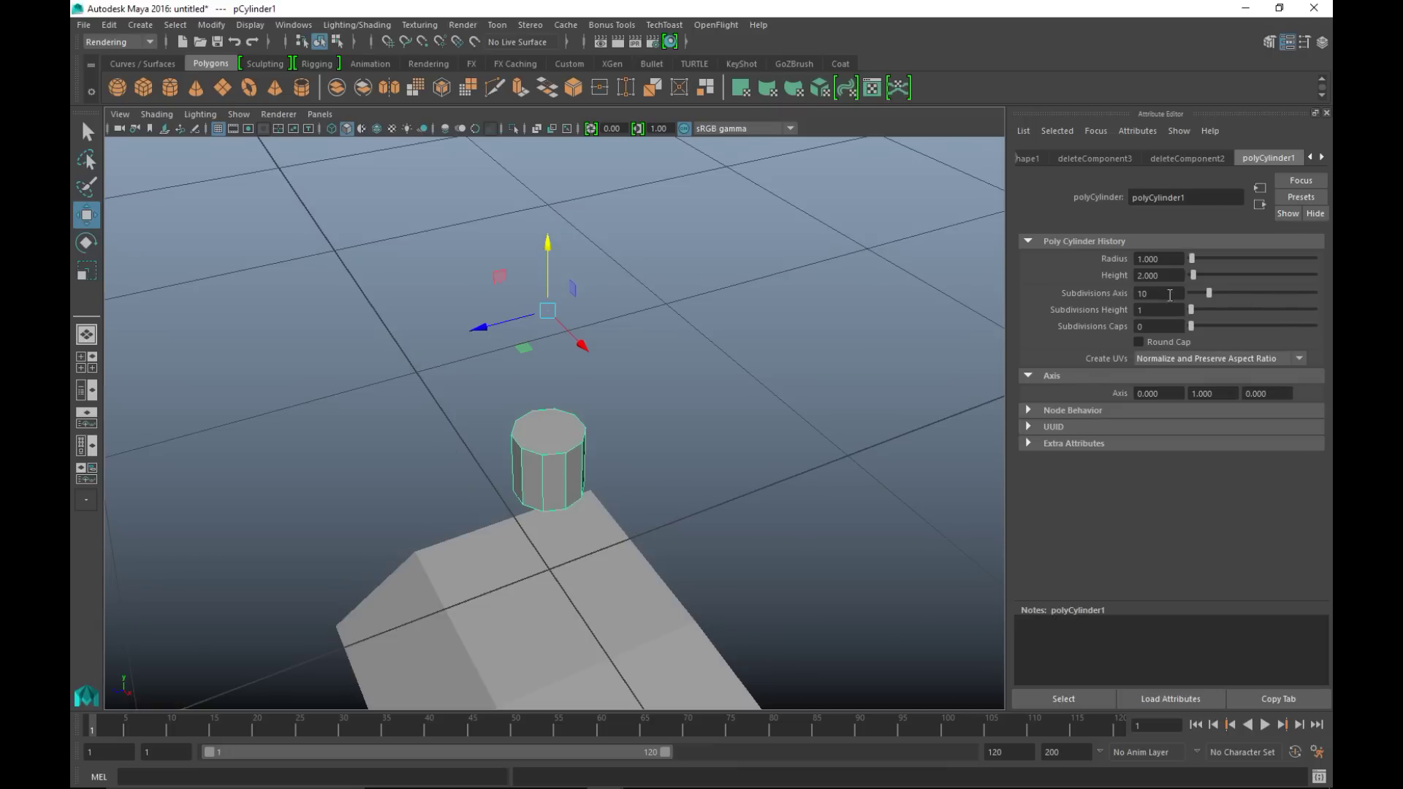
key("Return")
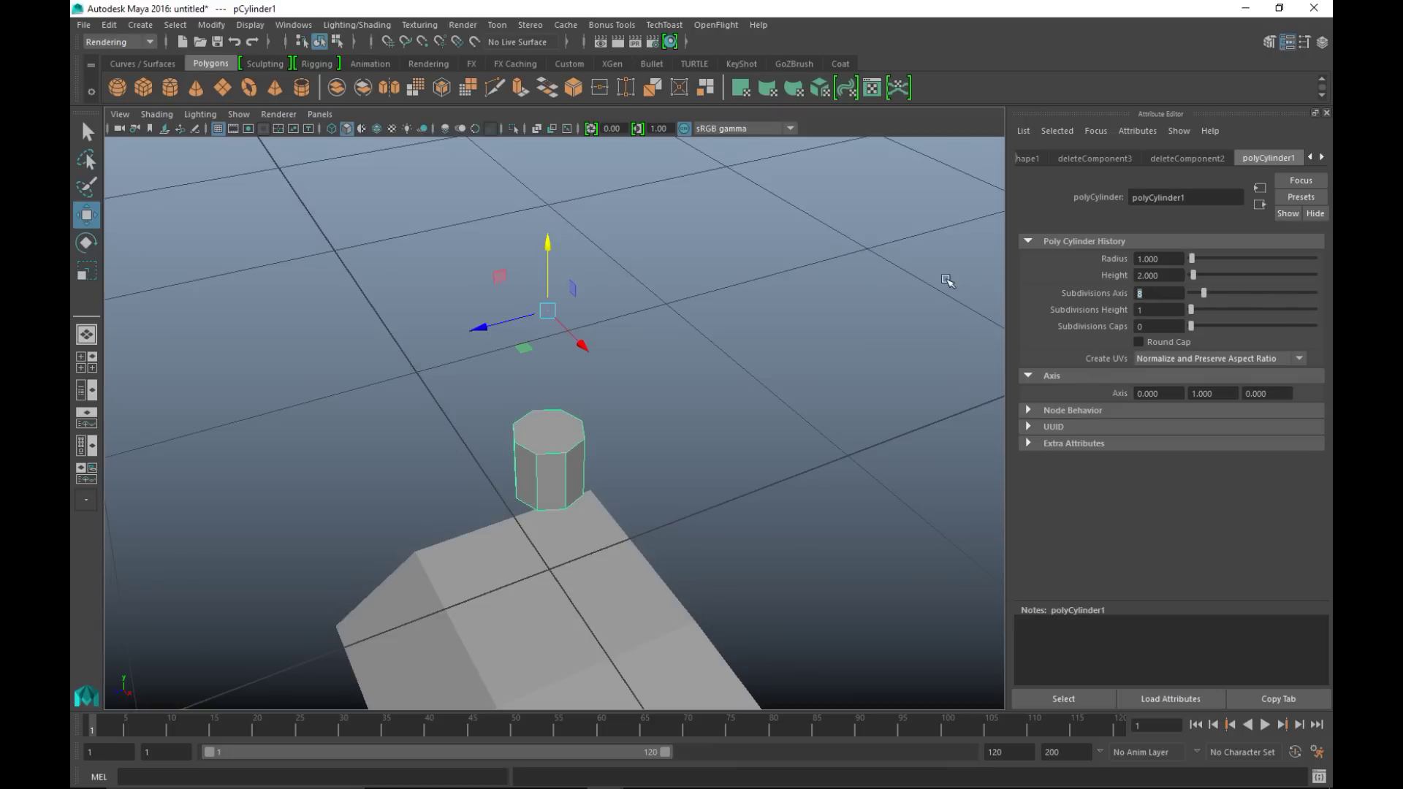
mouse_move(603, 457)
left_mouse_down("alt")
mouse_move(708, 404)
mouse_move(582, 457)
left_mouse_up("alt")
- Delete both end cap faces of the eight-sided cylinder
right_click_drag(552, 415, 553, 427)
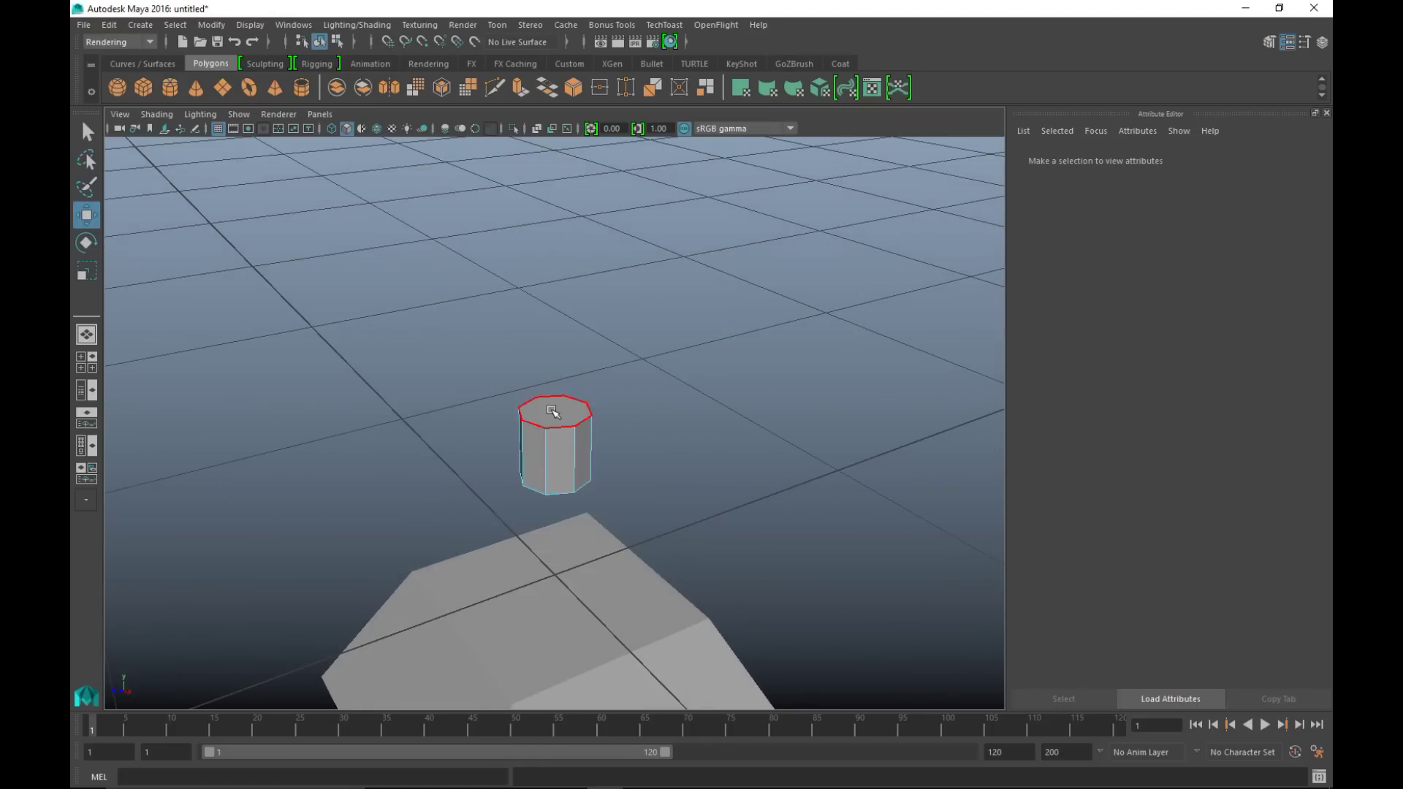
left_click(553, 413)
key("Delete")
left_click_drag(681, 471, 621, 379, "alt")
left_click(549, 374)
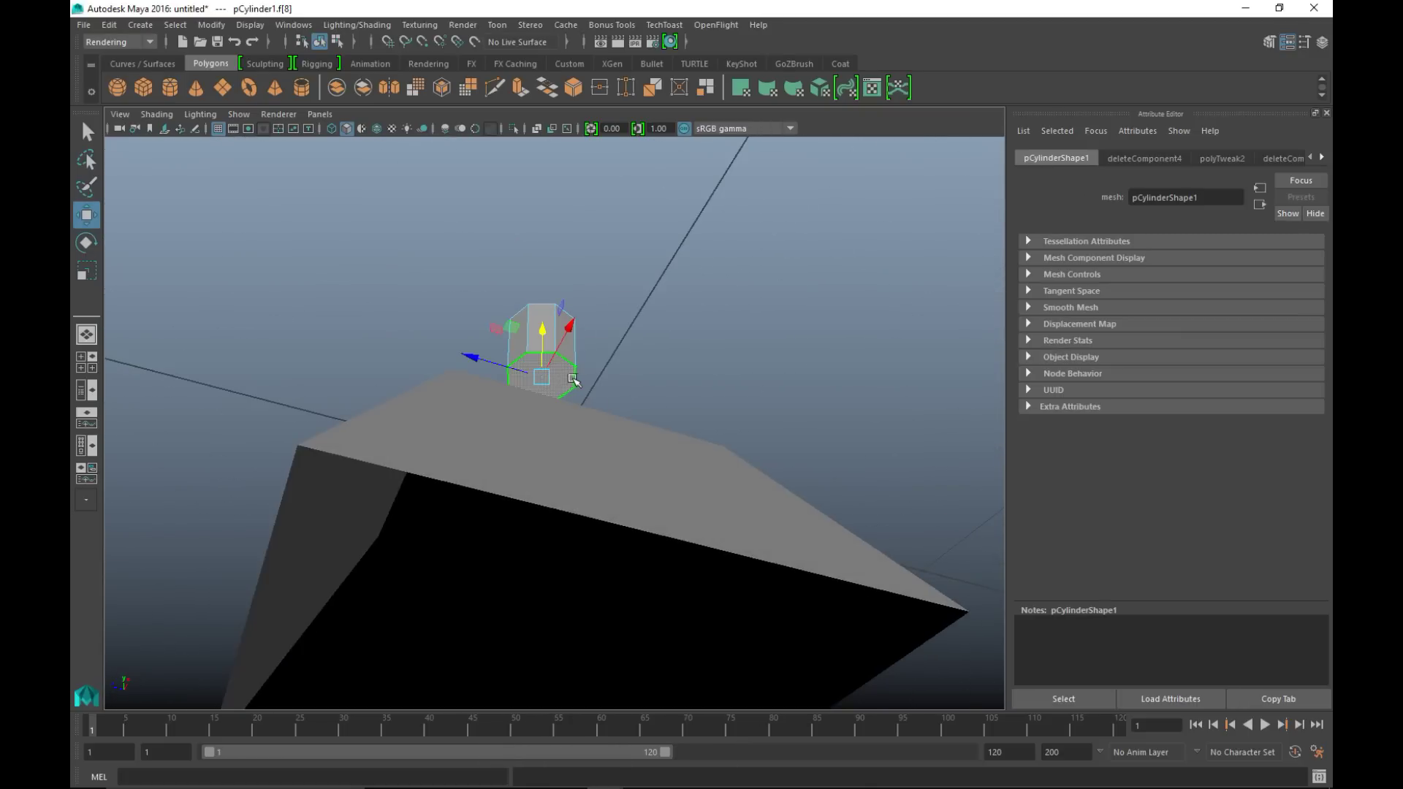
key("Delete")
left_click_drag(774, 406, 667, 454, "alt")
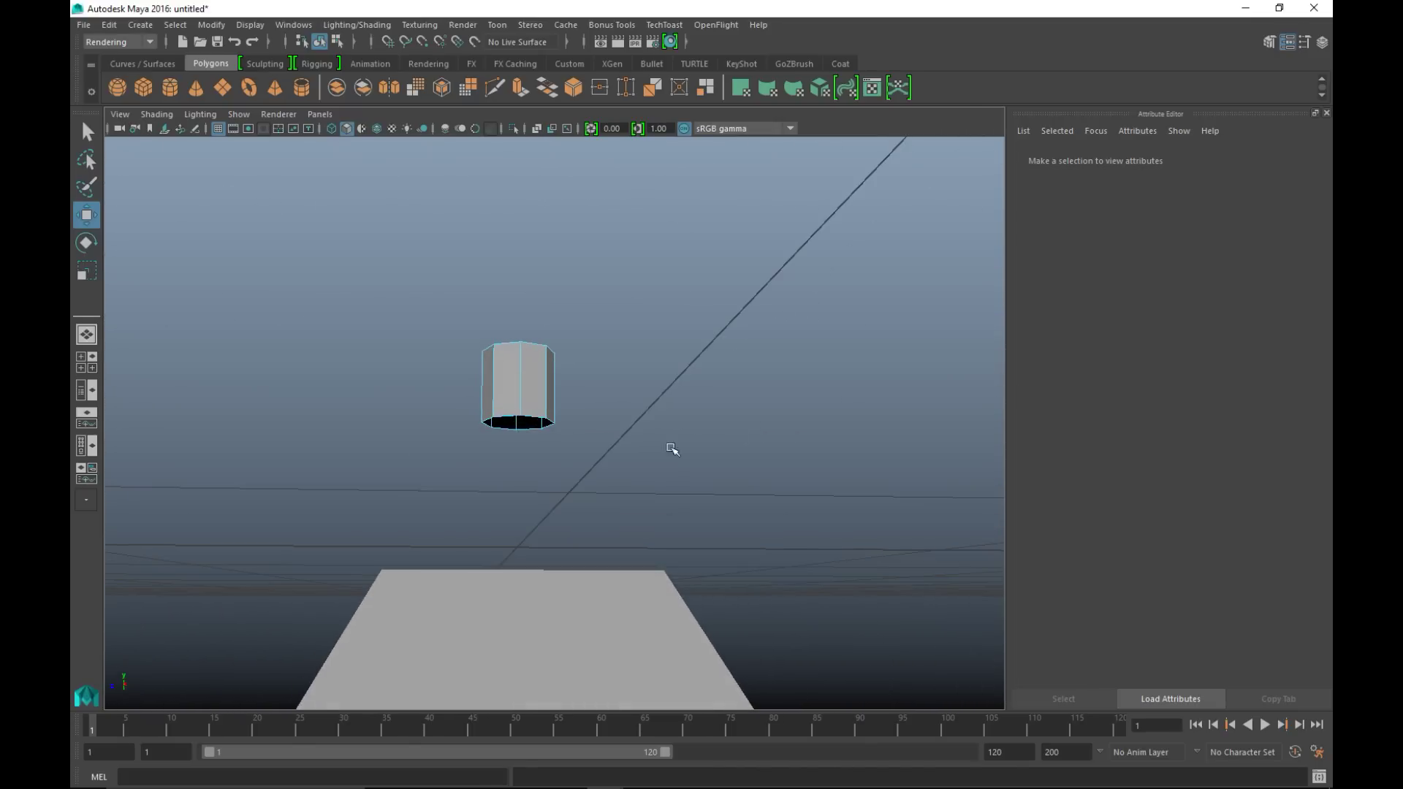
- In the front view, move the cylinder's bottom ring of vertices down onto the top of the base
left_click(87, 362)
key("space")
right_click_drag(580, 356, 502, 349)
left_click_drag(478, 402, 706, 496)
left_click_drag(565, 328, 582, 446)
- Raise the cylinder's top ring of vertices to form a pole about 4 grid units tall
left_click_drag(515, 325, 657, 367)
scroll(730, 507, "down", 6)
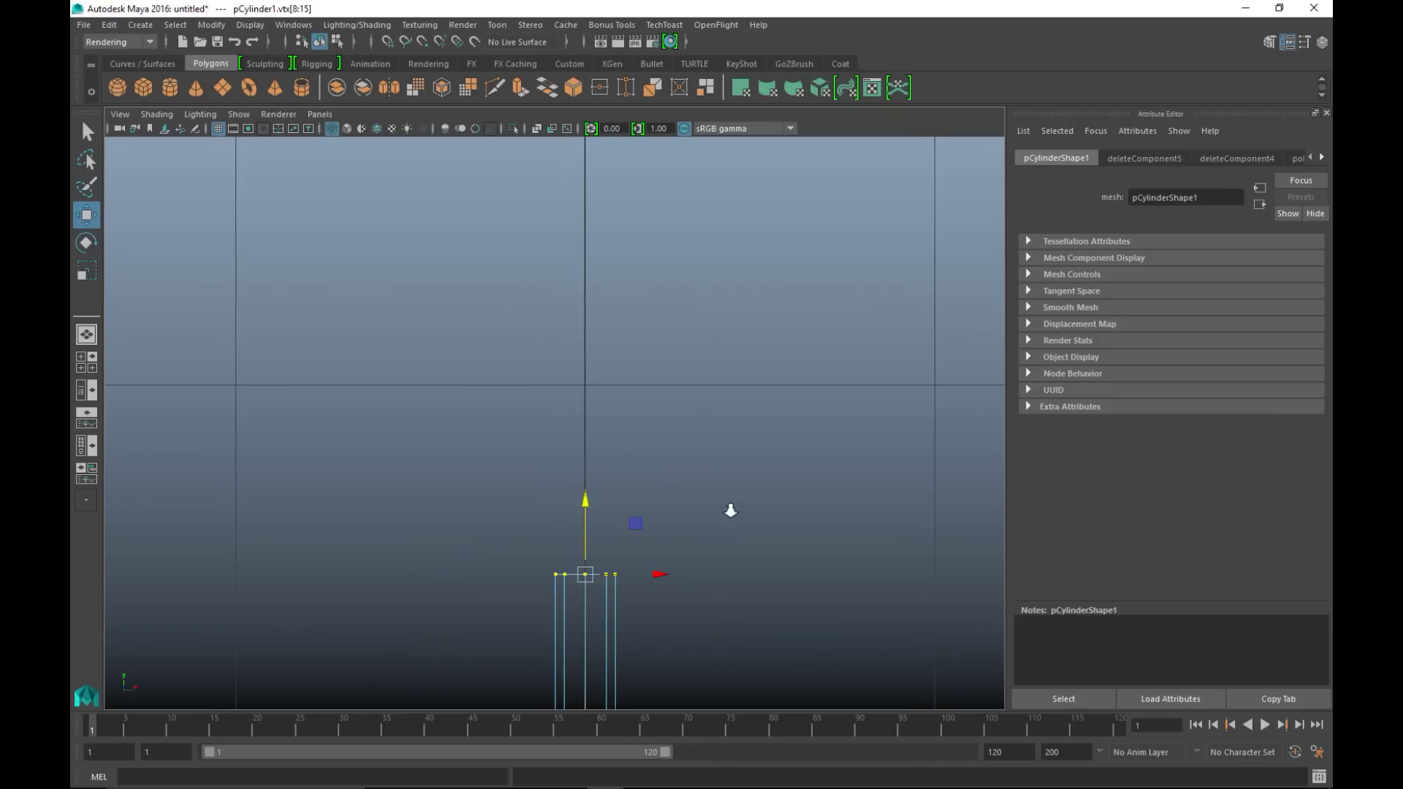
left_click_drag(557, 361, 579, 273)
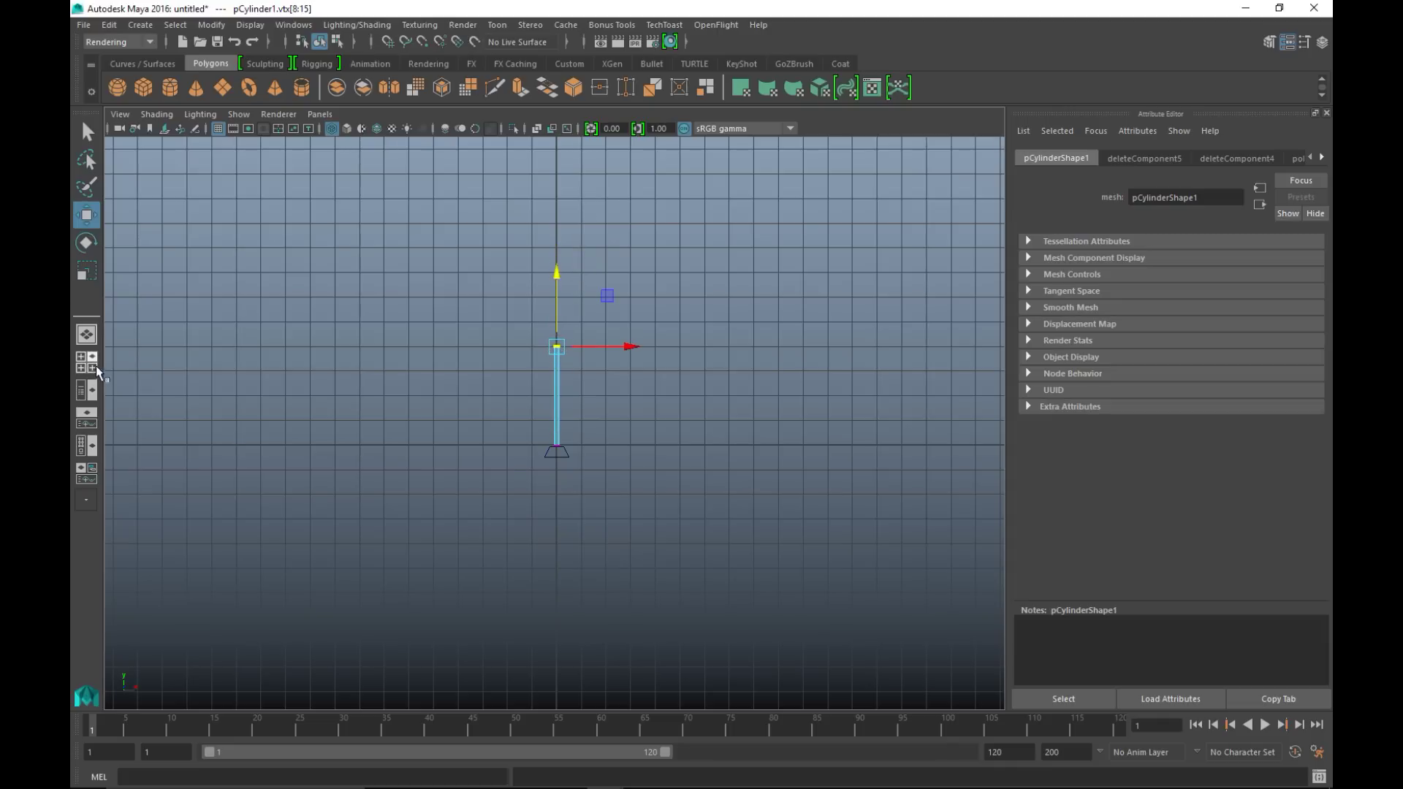
- Create a second polygon cube and raise it to the upper end of the pole
key("space")
key("space")
mouse_move(692, 339)
left_mouse_down("alt")
mouse_move(750, 364)
mouse_move(711, 354)
left_mouse_up("alt")
middle_click_drag(711, 353, 725, 475, "alt")
scroll(723, 435, "down", 4)
middle_click_drag(692, 379, 742, 432, "alt")
left_click(741, 432)
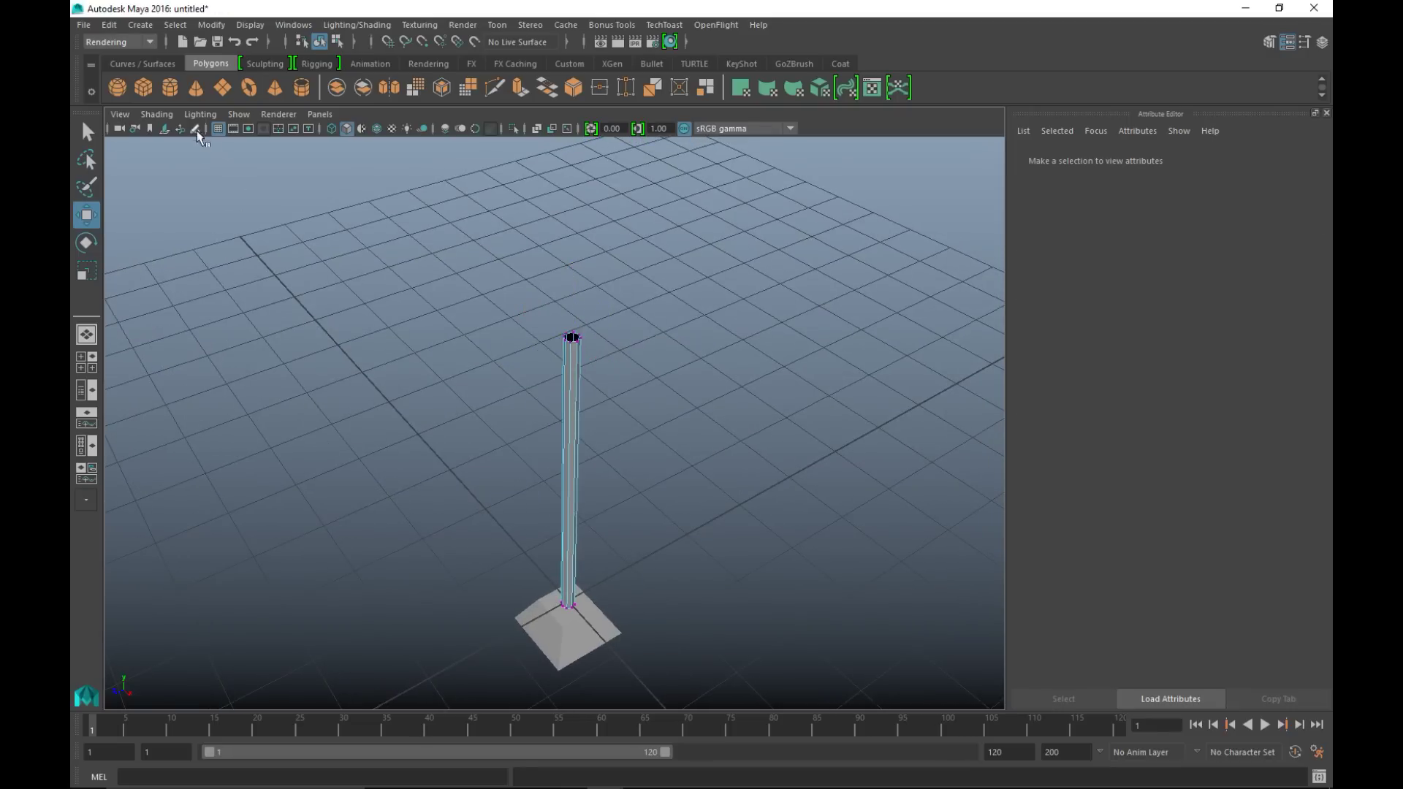
left_click(145, 85)
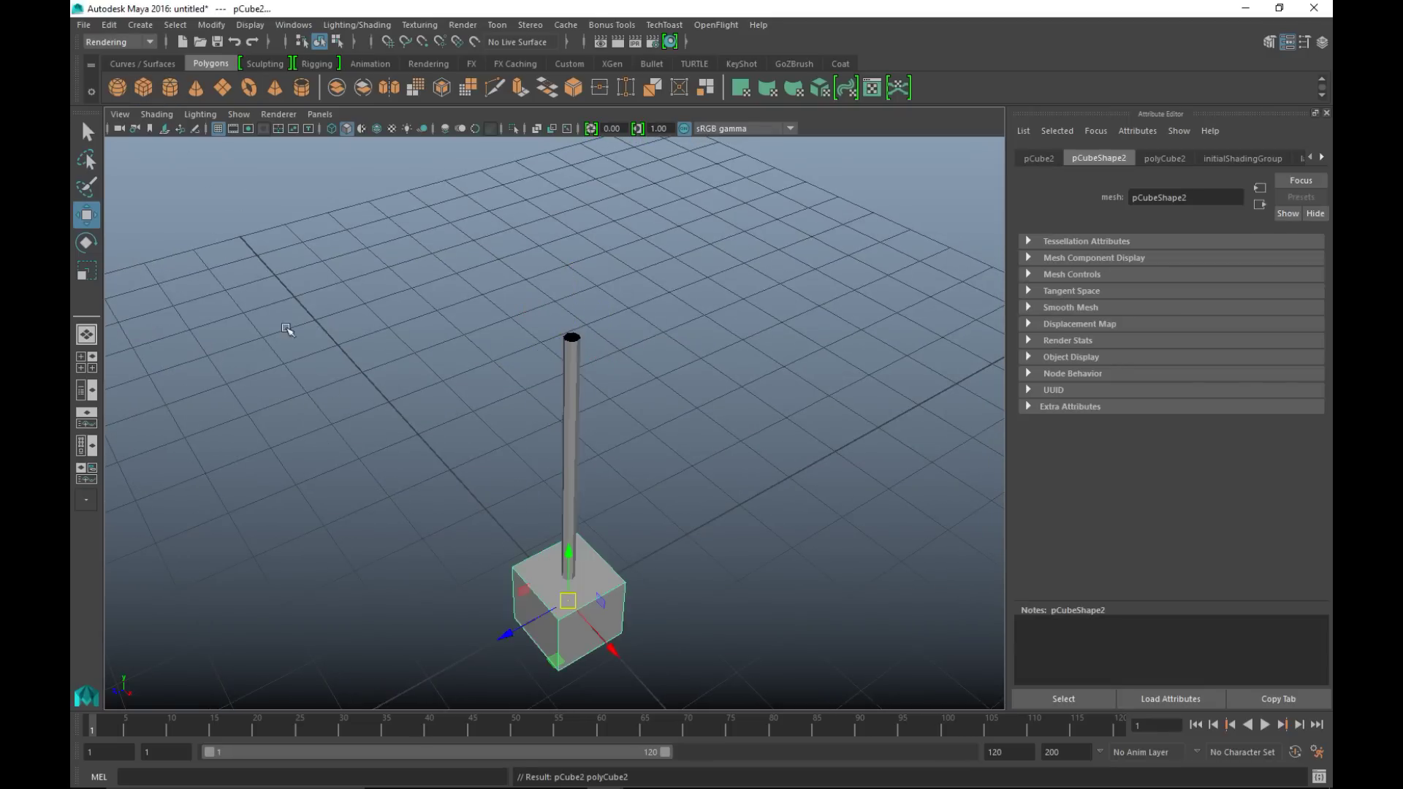
left_click_drag(567, 552, 613, 235)
- In the front view, move the upper cube vertically so its underside sits exactly on the pole's top
left_click(92, 368)
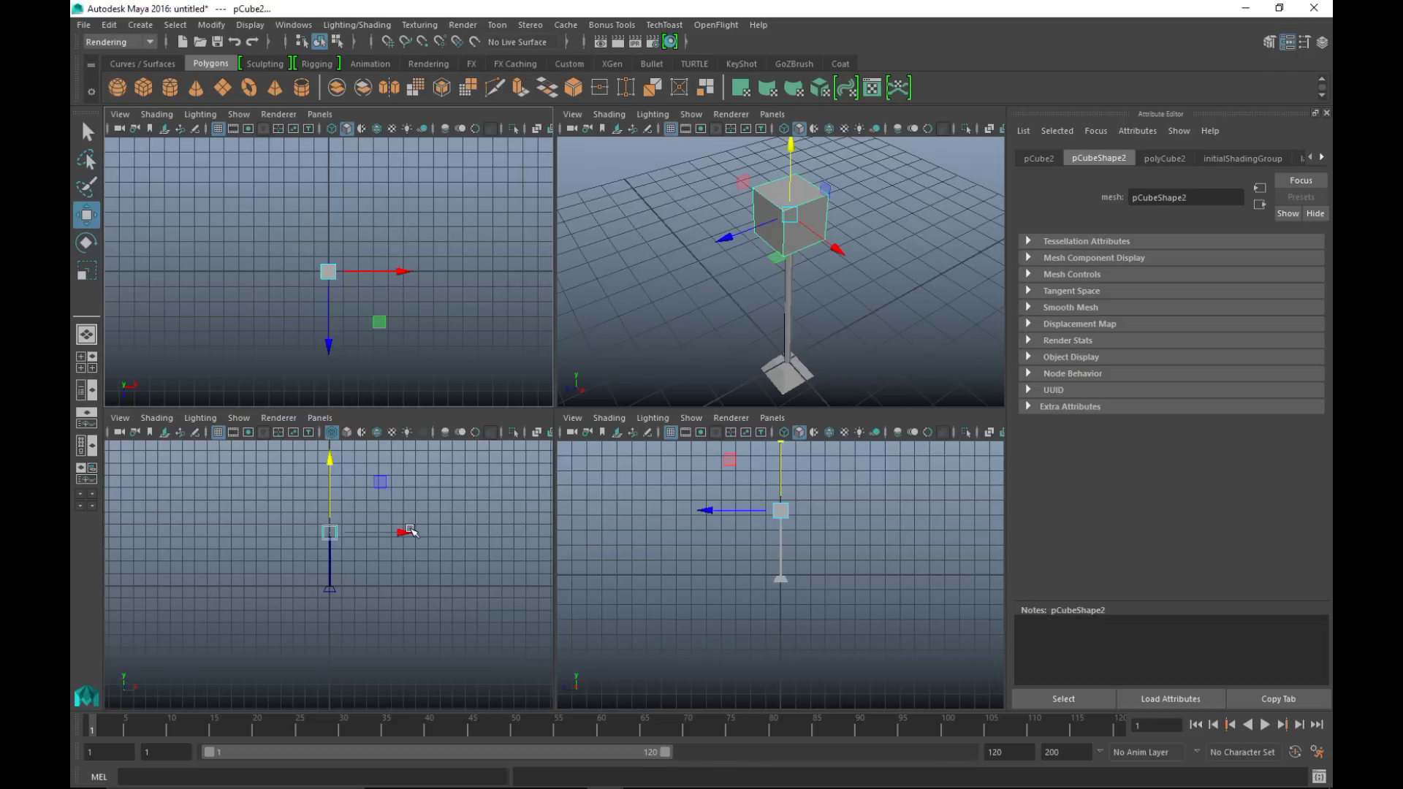
key("space")
right_click_drag(501, 532, 717, 494, "alt")
middle_click_drag(717, 494, 725, 587, "alt")
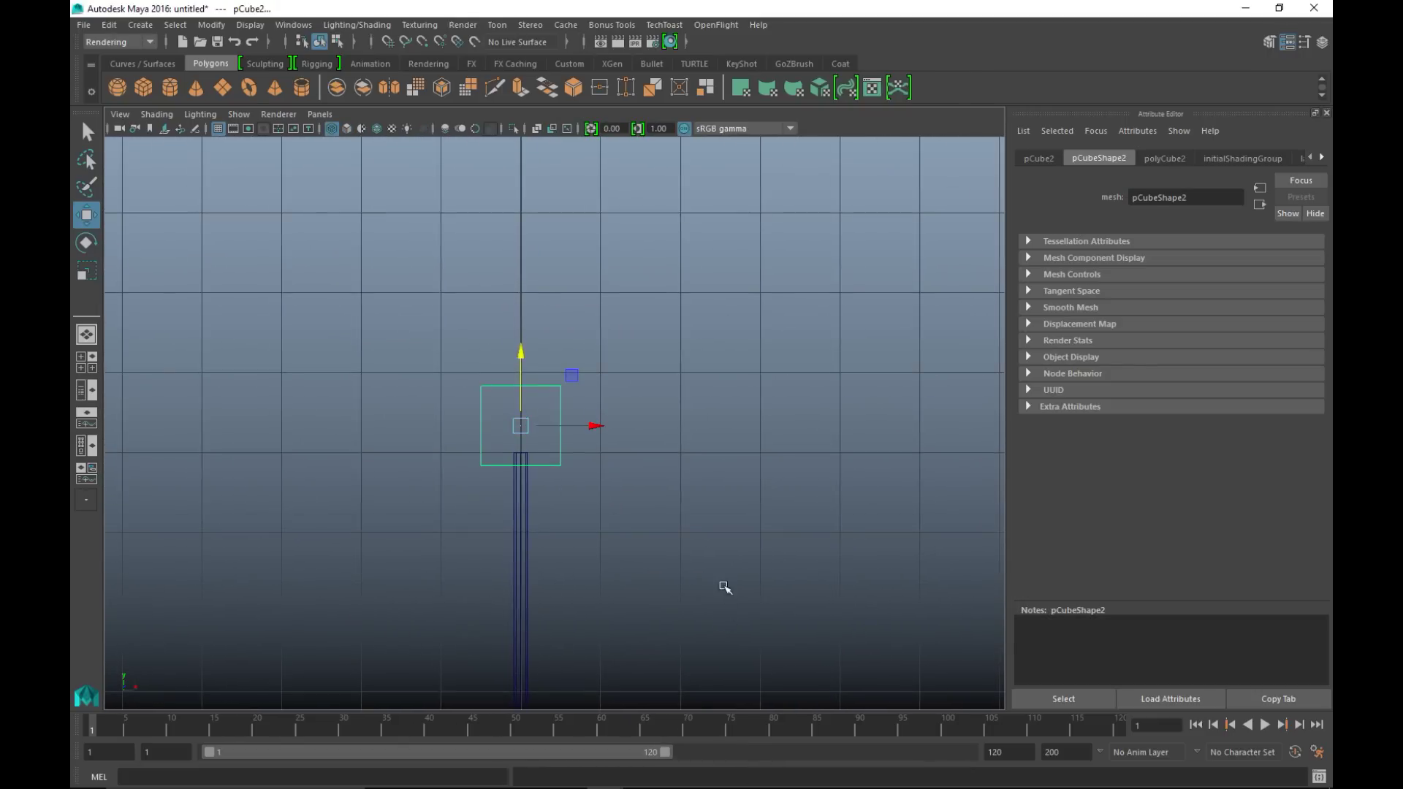
right_click_drag(724, 587, 732, 558, "alt")
middle_click_drag(733, 557, 906, 495, "alt")
left_click_drag(633, 294, 650, 253)
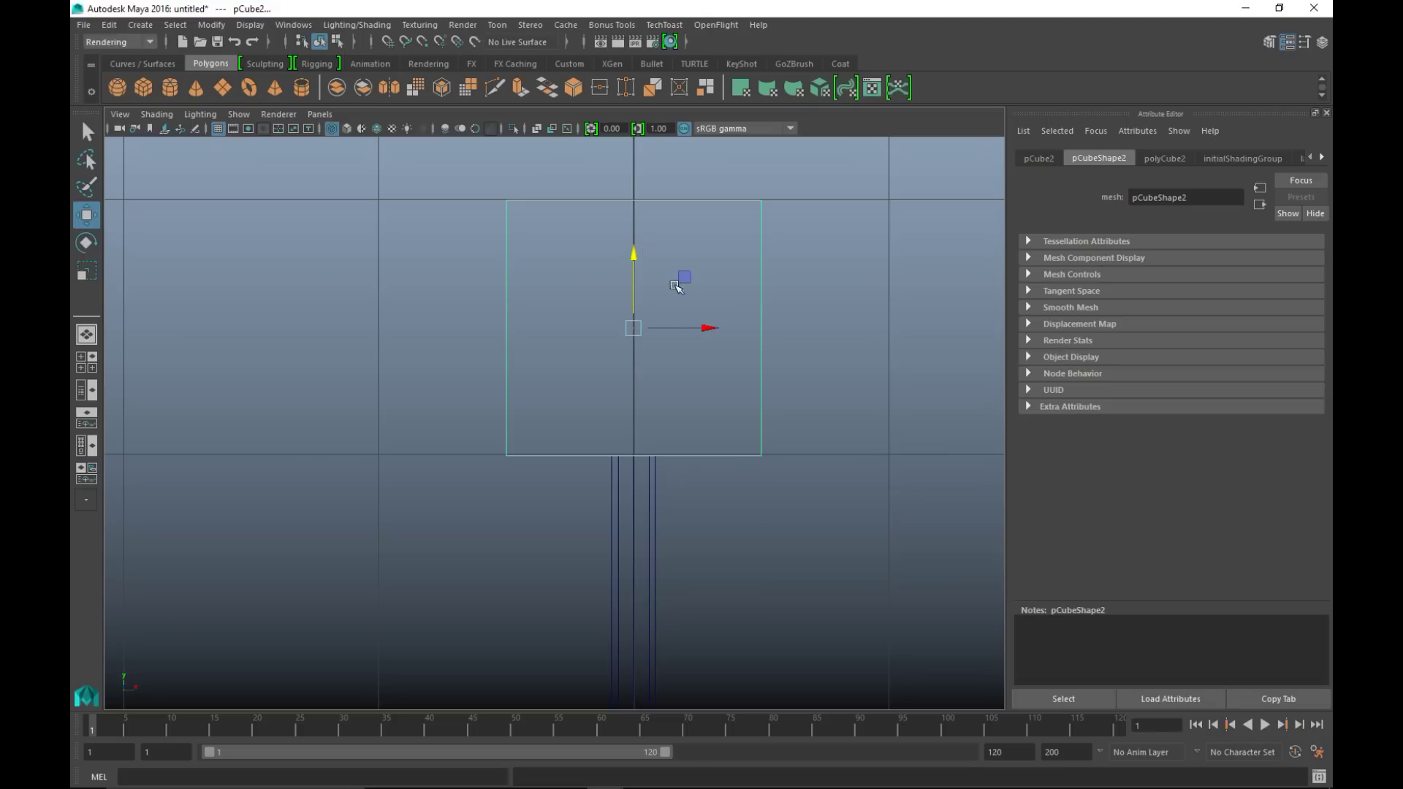
- Scale the upper cube narrower along the X axis
key("r")
left_click_drag(700, 330, 672, 343)
scroll(735, 400, "down", 4)
scroll(735, 400, "up", 3)
scroll(735, 400, "up", 2)
- Scale the upper cube along the Z axis in the perspective view
key("space")
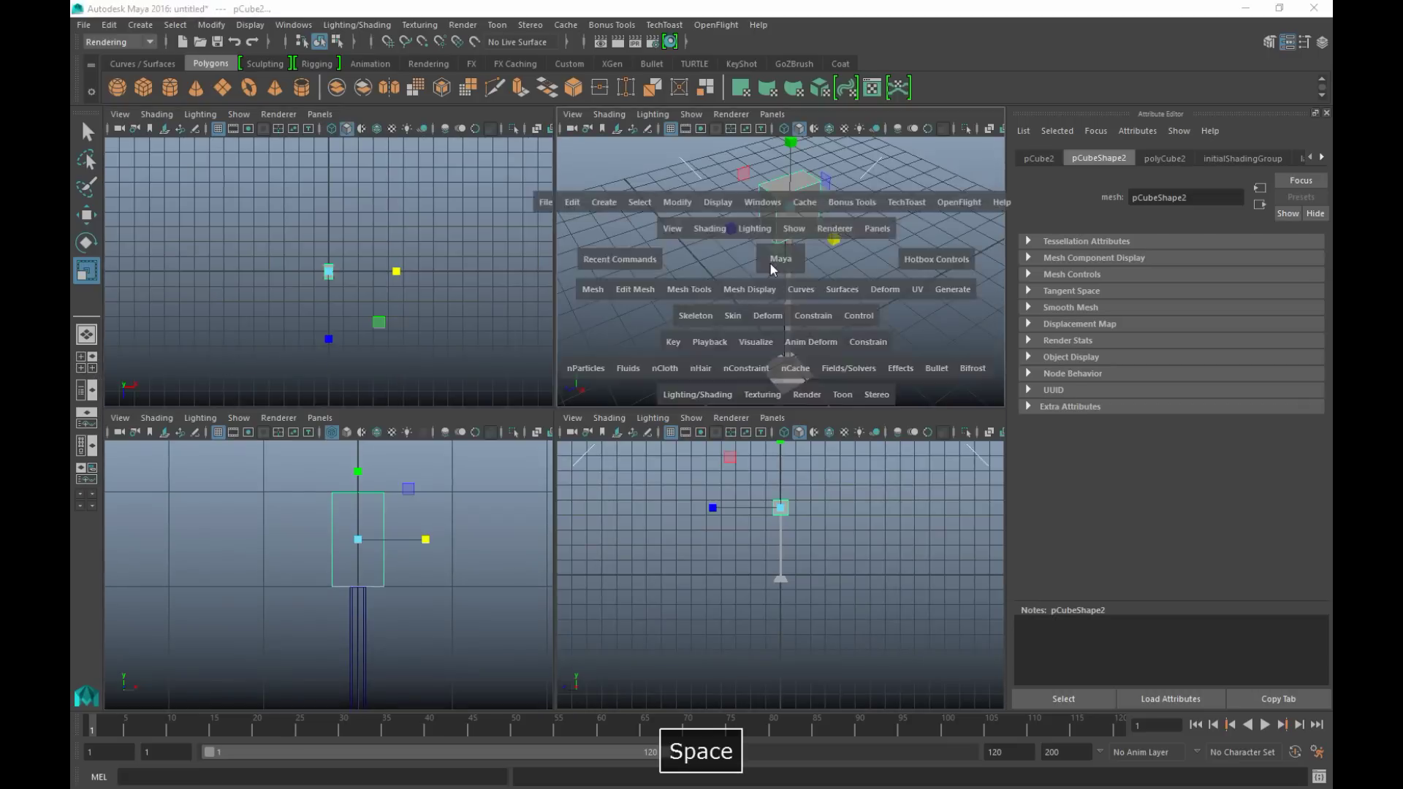
key("space")
left_click_drag(765, 448, 695, 440, "alt")
middle_click_drag(719, 475, 805, 551, "alt")
left_click_drag(557, 393, 581, 399)
- Move the two vertices of the head's upper front edge outward along Z so the front face slants
left_click_drag(584, 409, 586, 500, "alt")
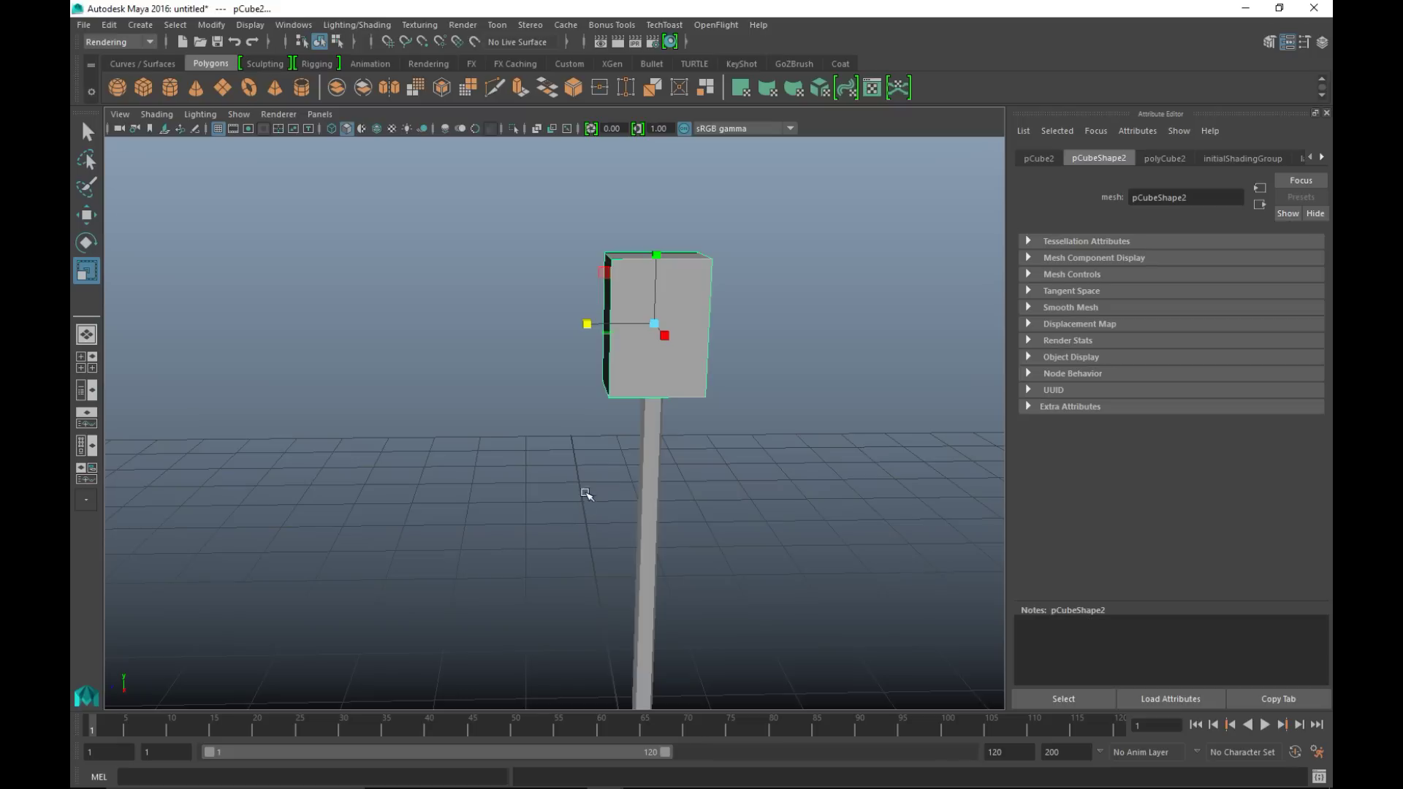
right_click_drag(630, 269, 555, 254)
left_click_drag(540, 214, 628, 277)
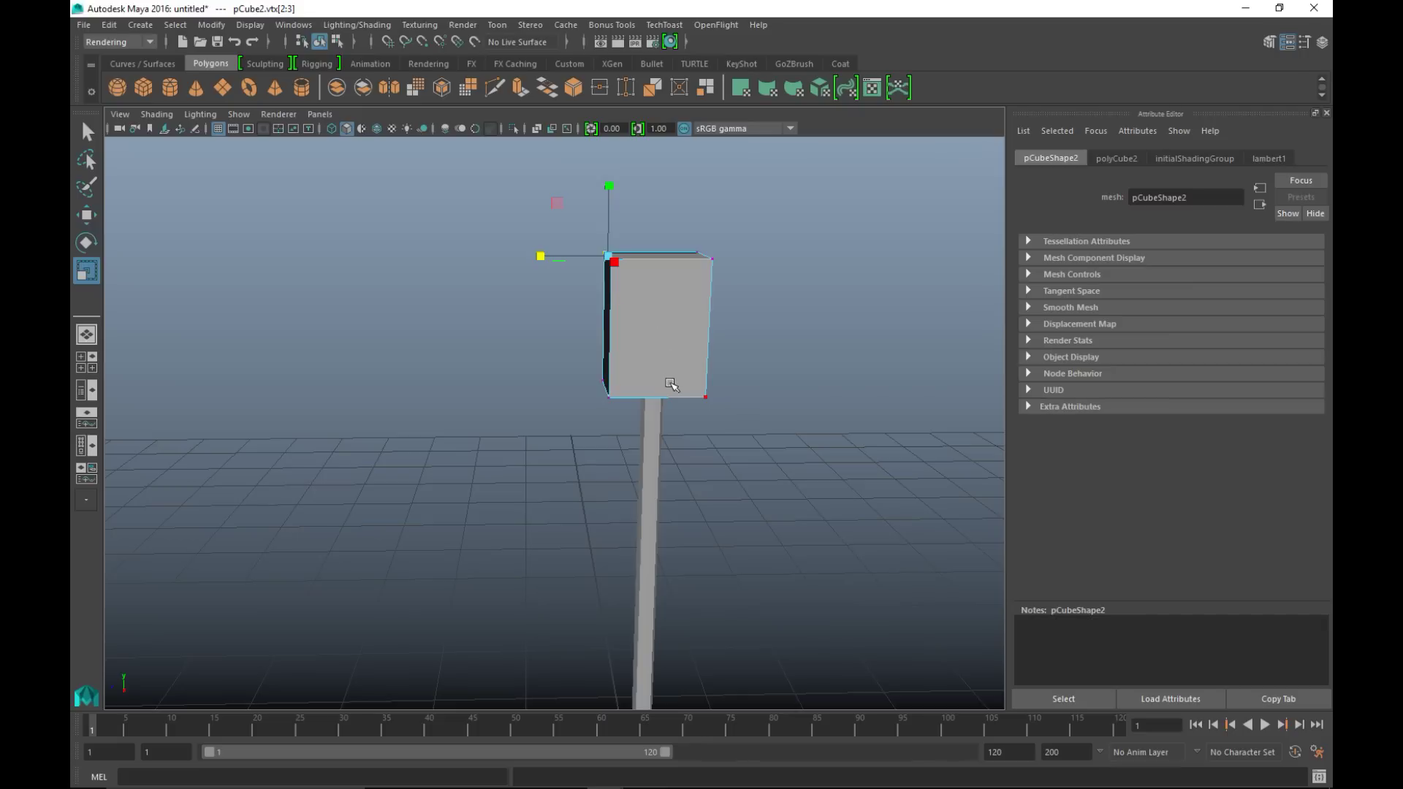
key("w")
left_click_drag(535, 257, 504, 268)
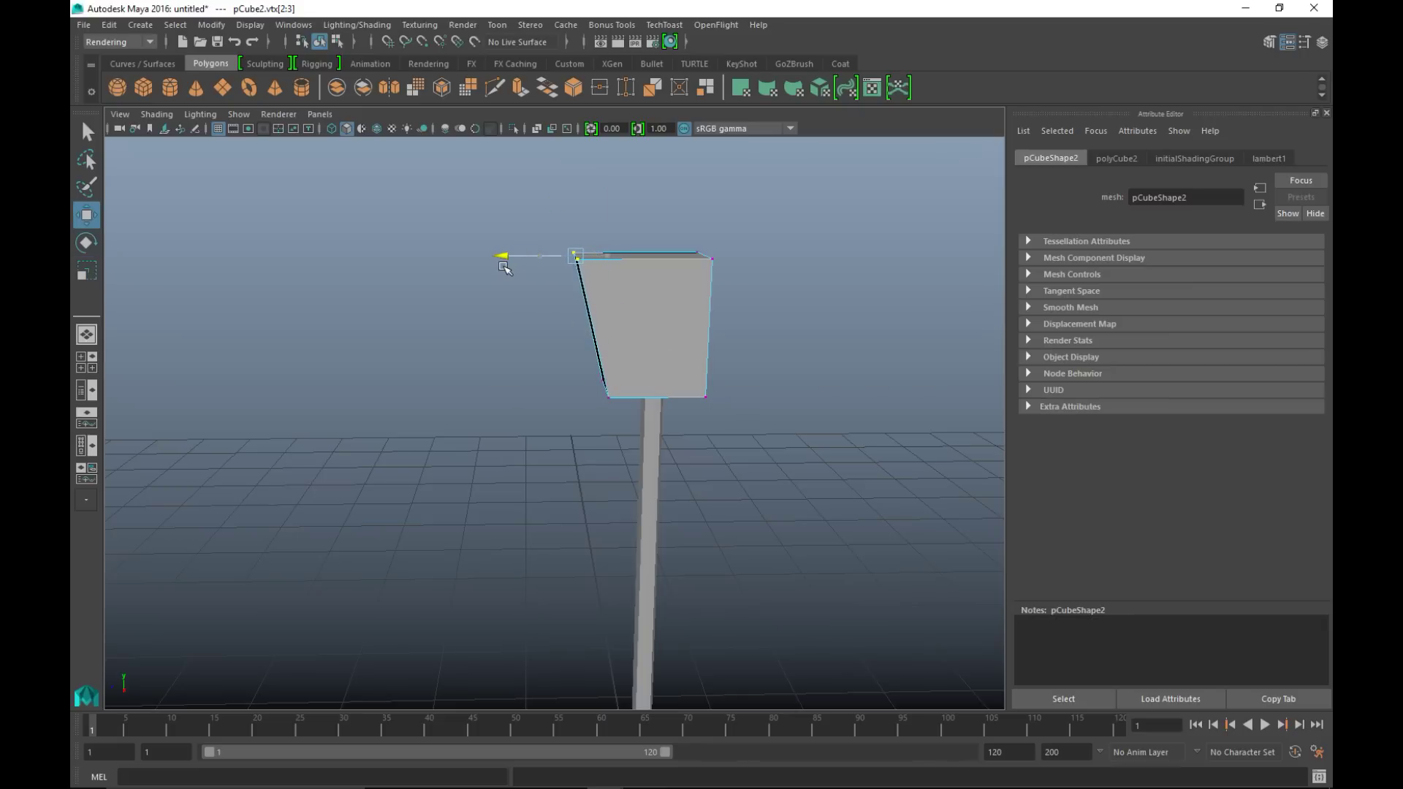
- Return the head to object mode and scale it slightly narrower along the Z axis
left_click_drag(716, 437, 626, 353, "alt")
right_click_drag(592, 317, 643, 297)
left_click(614, 328)
left_click_drag(614, 329, 672, 450, "alt")
key("r")
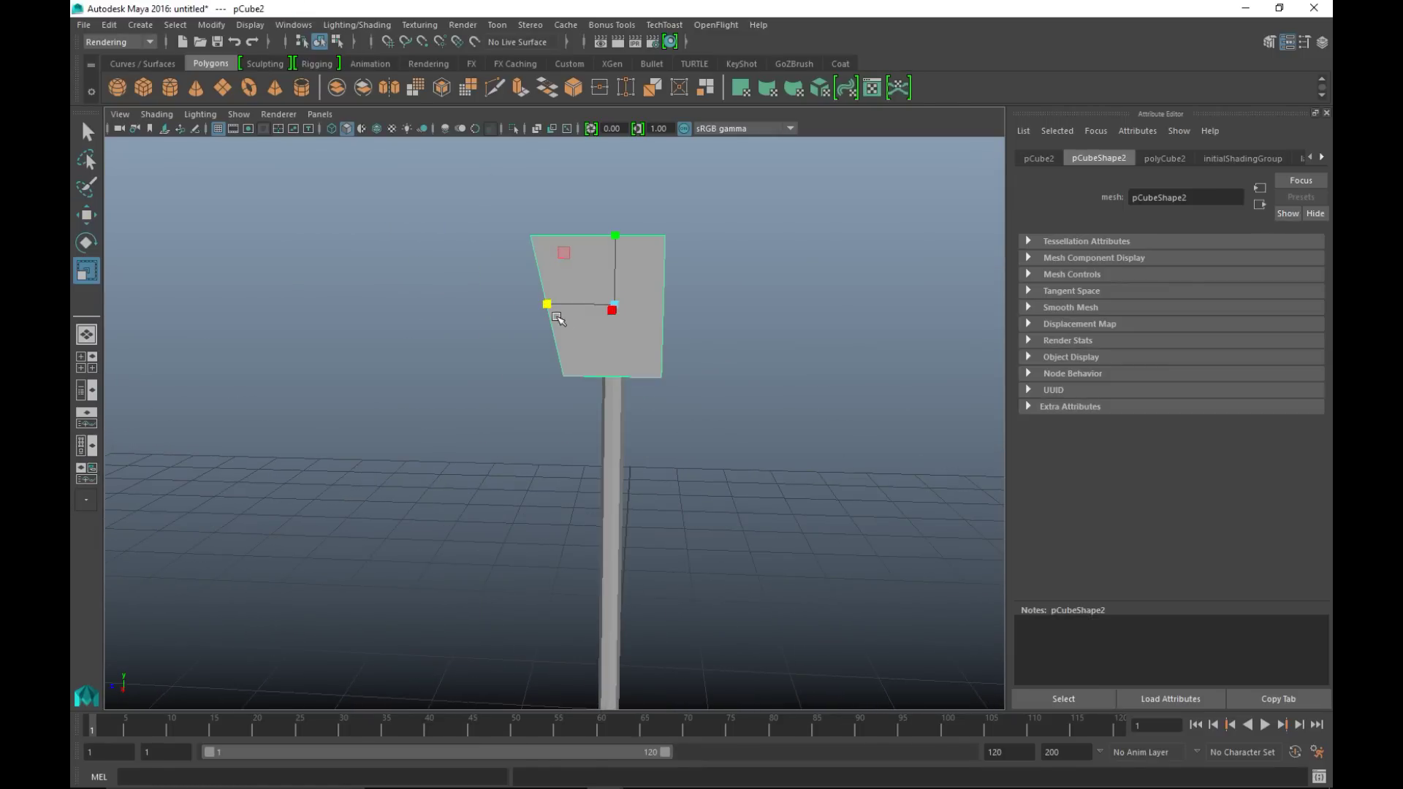
left_click_drag(545, 304, 567, 315)
left_click(736, 404)
- Delete the slanted front face of the head
left_click_drag(735, 404, 532, 420, "alt")
right_click_drag(675, 325, 674, 337)
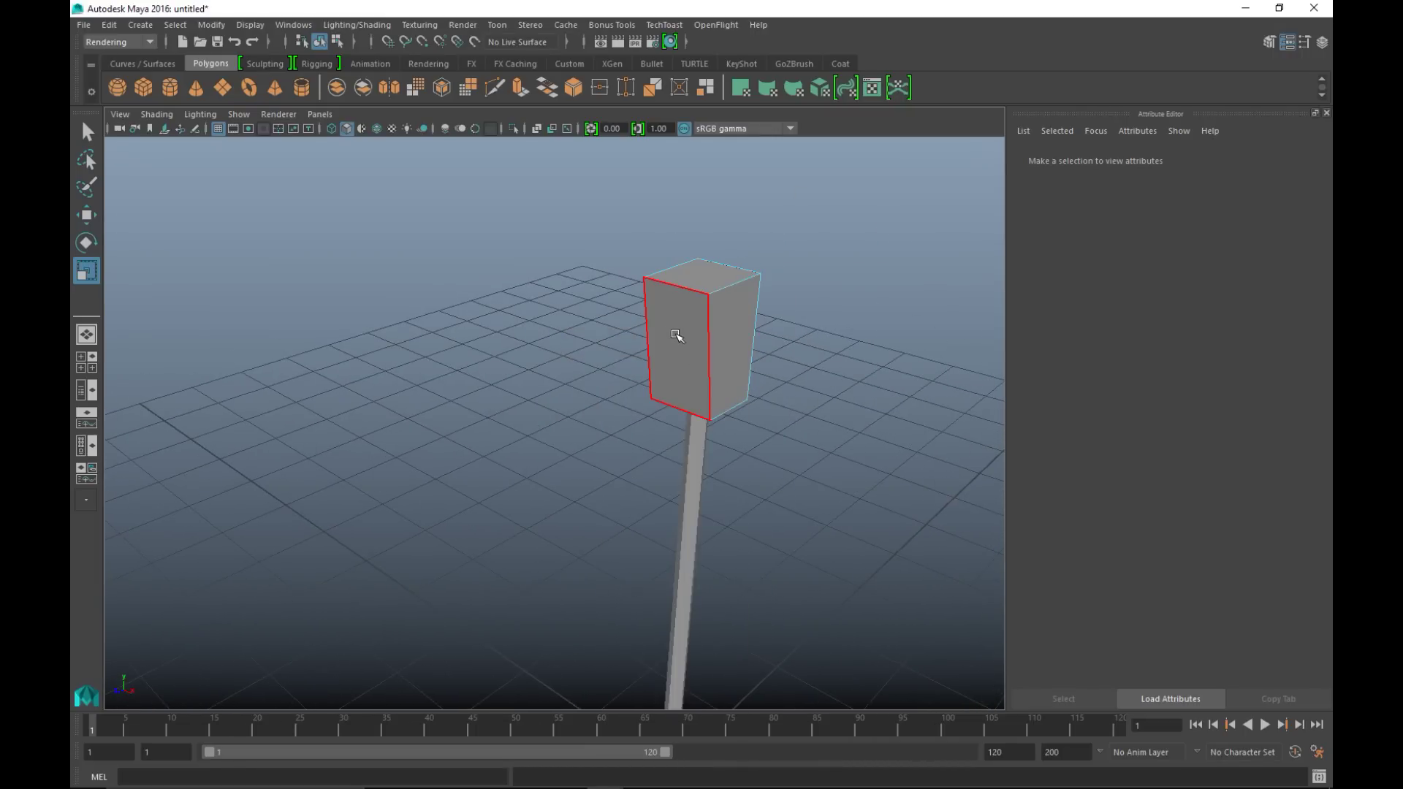
left_click(676, 335)
left_click_drag(767, 397, 745, 462, "alt")
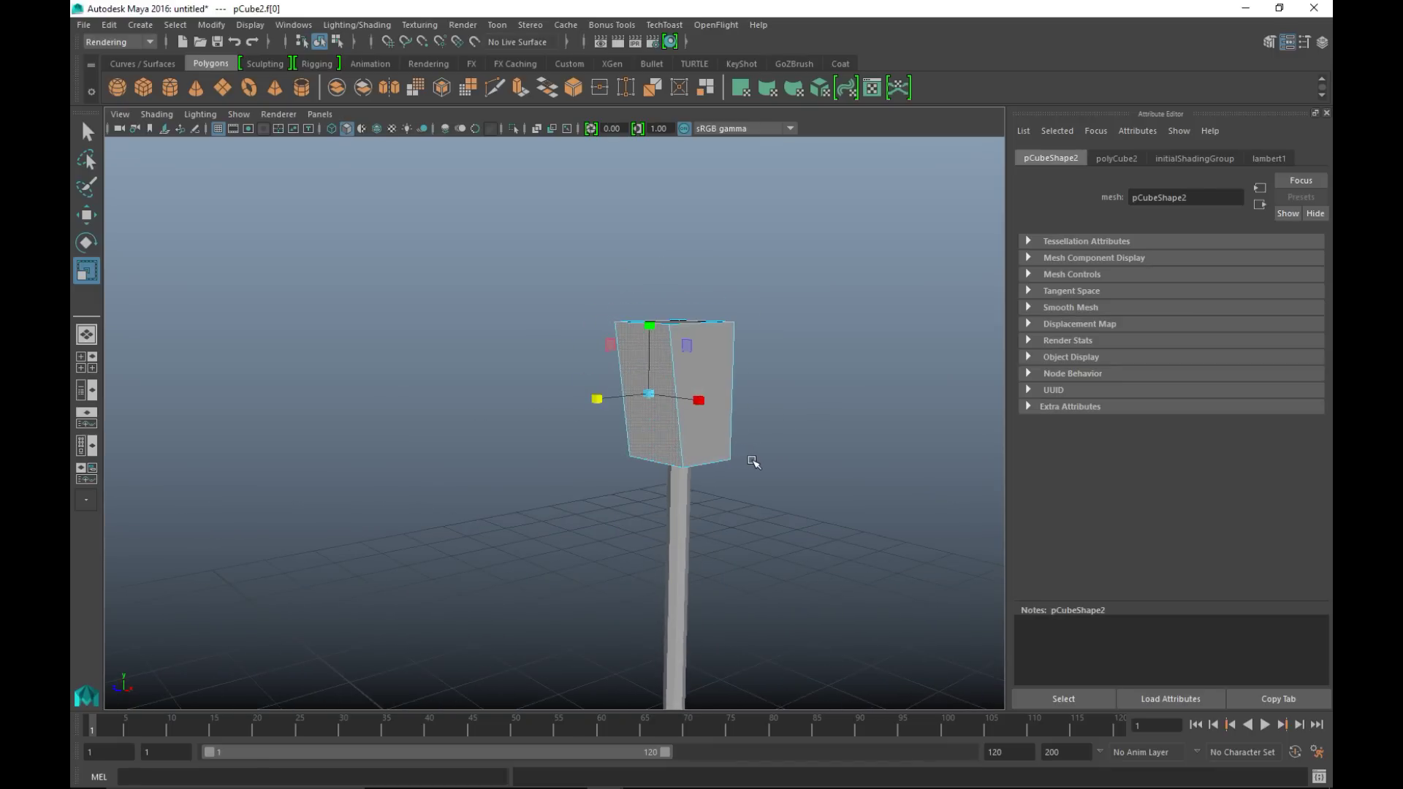
key("Delete")
- Extrude the whole open head with a thickness of 0.01 to give its walls depth
left_click_drag(738, 465, 681, 385, "alt")
right_click_drag(681, 385, 747, 333)
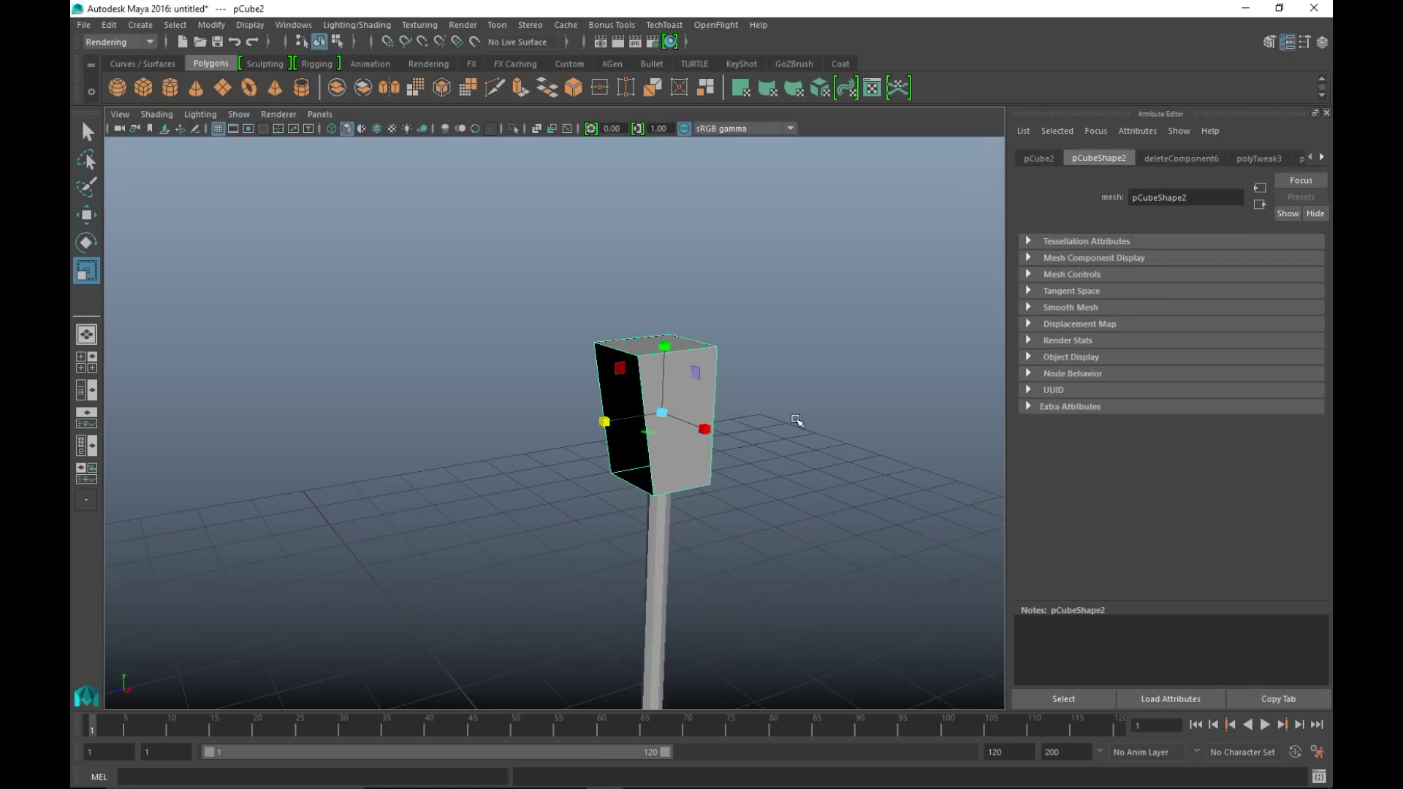
key("ctrl+e")
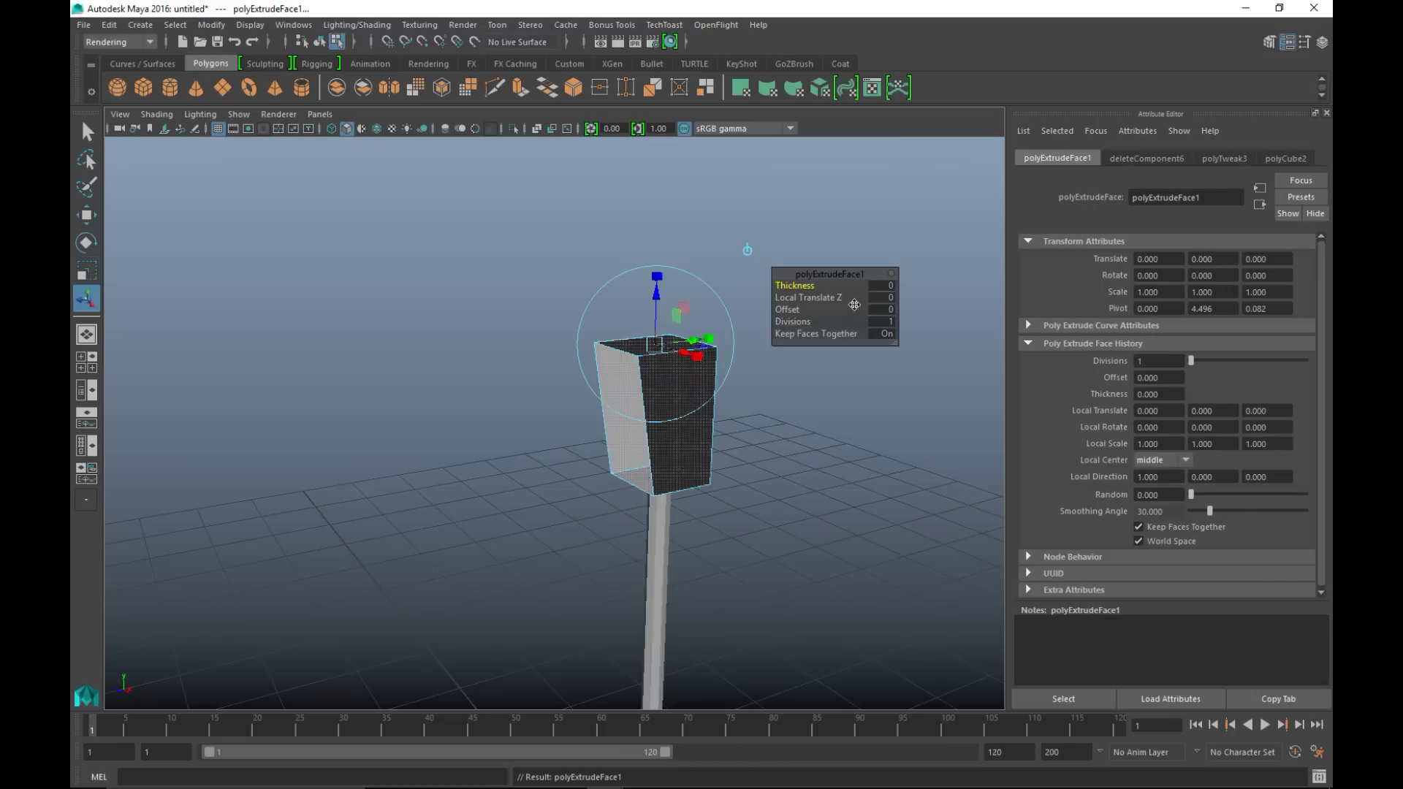
left_click(873, 285)
key("Return")
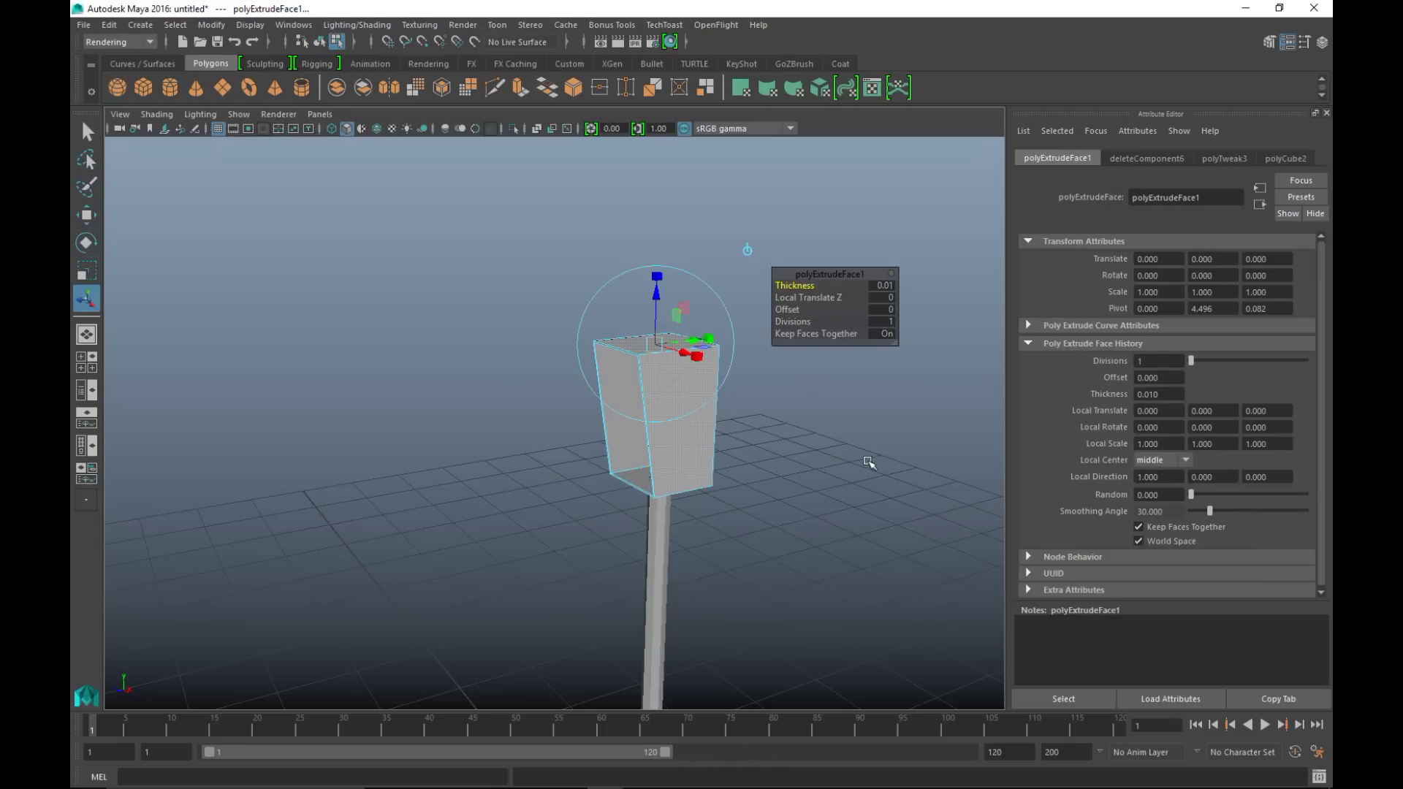
left_click(840, 473)
- Create a polygon plane and raise it vertically above the head
scroll(825, 482, "up", 5)
left_click_drag(813, 491, 307, 401, "alt")
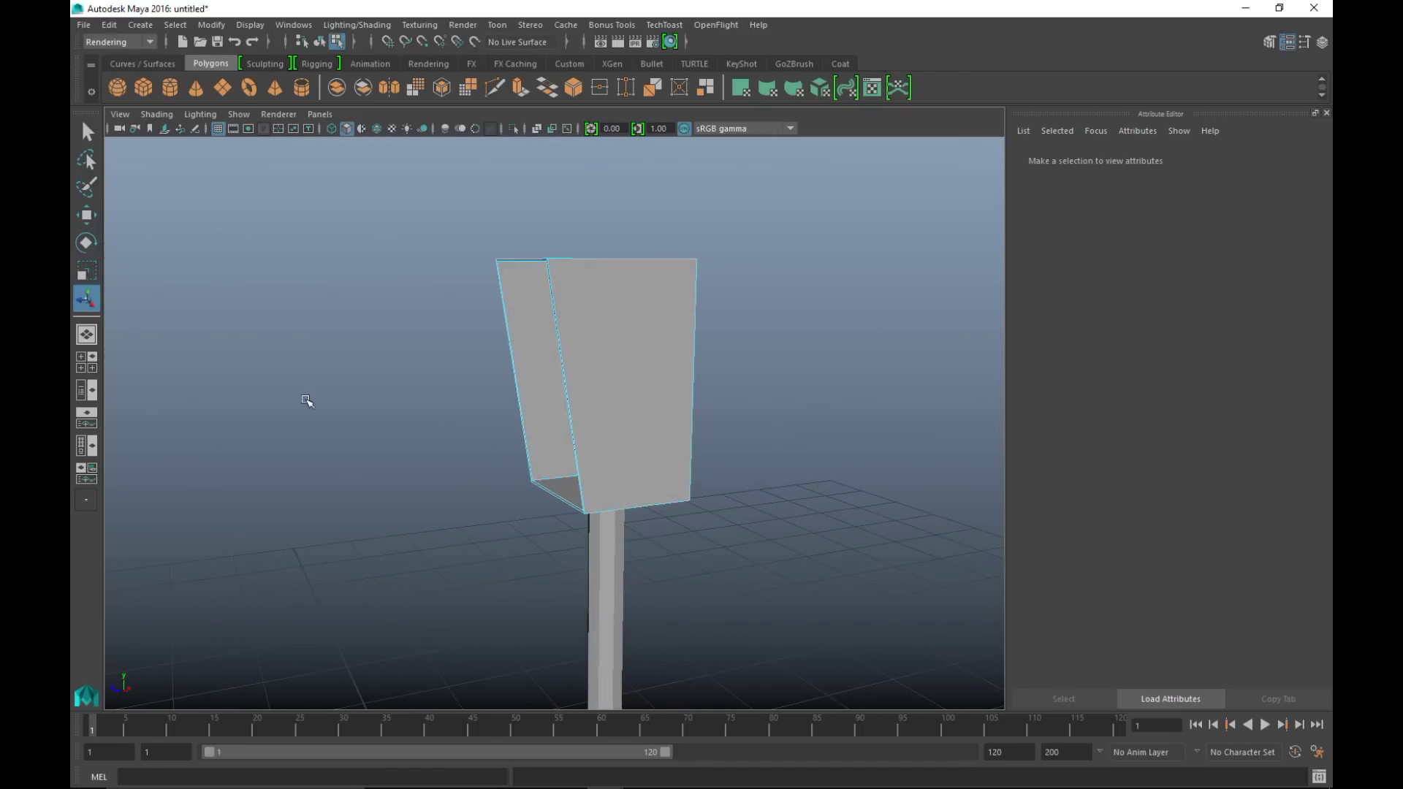
left_click(222, 88)
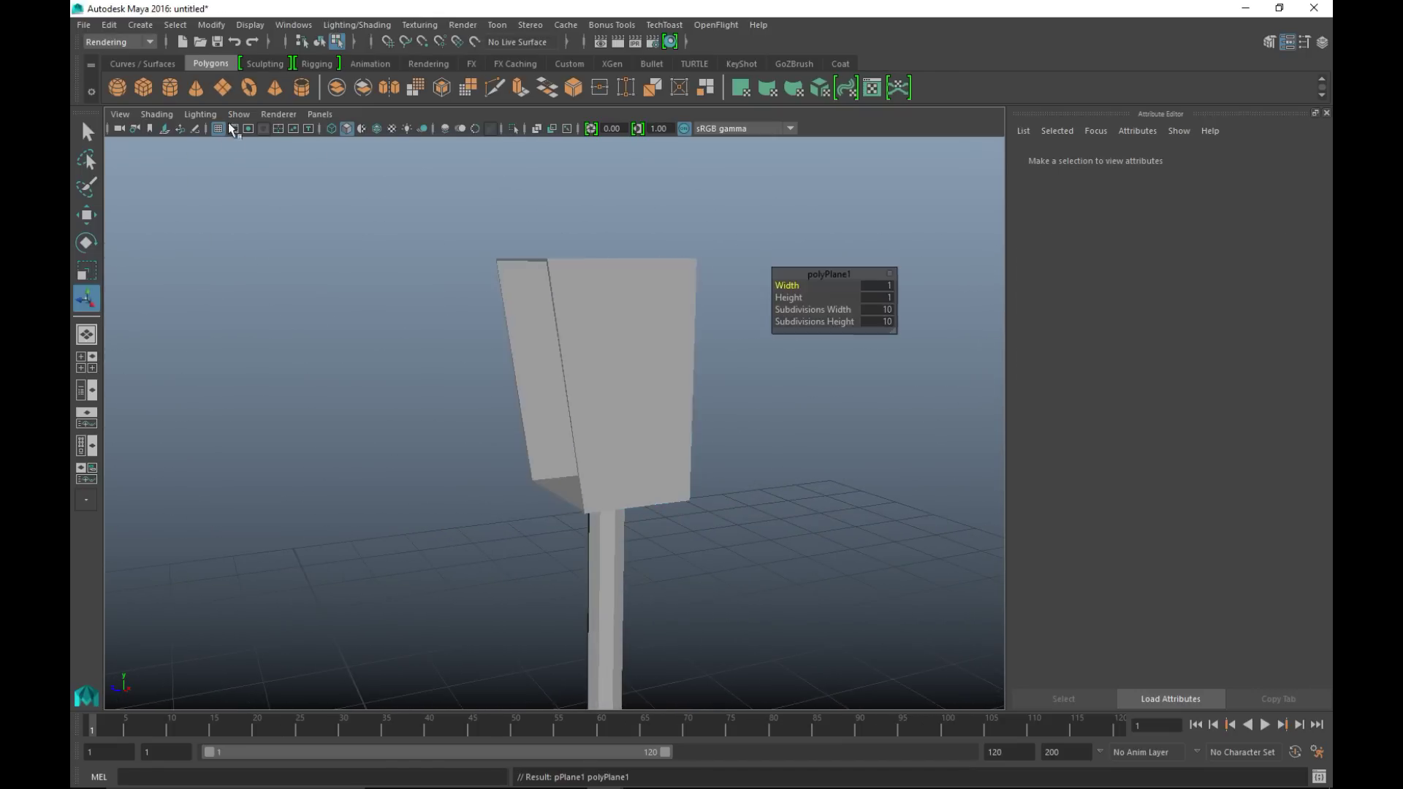
scroll(337, 415, "down", 5)
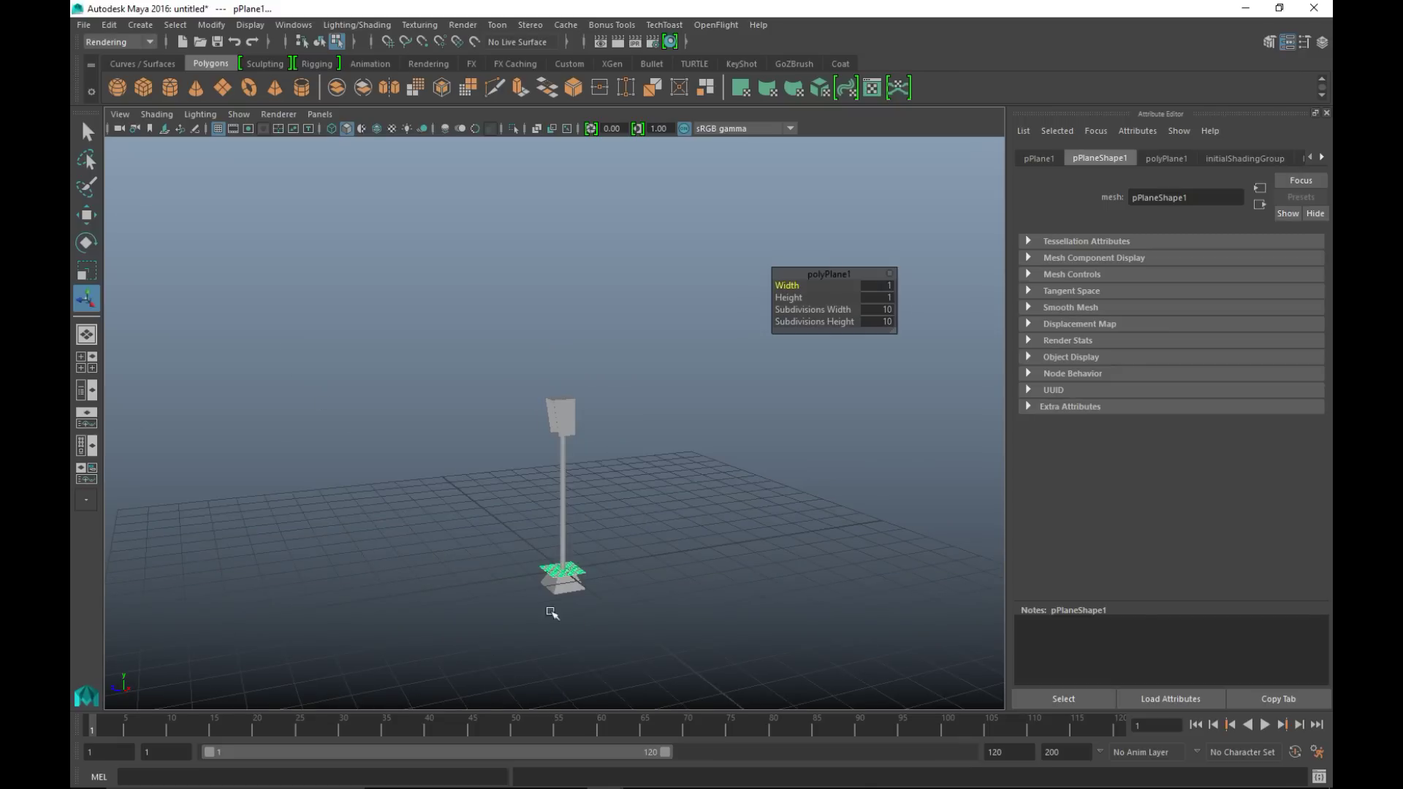
key("w")
left_click_drag(562, 510, 556, 292)
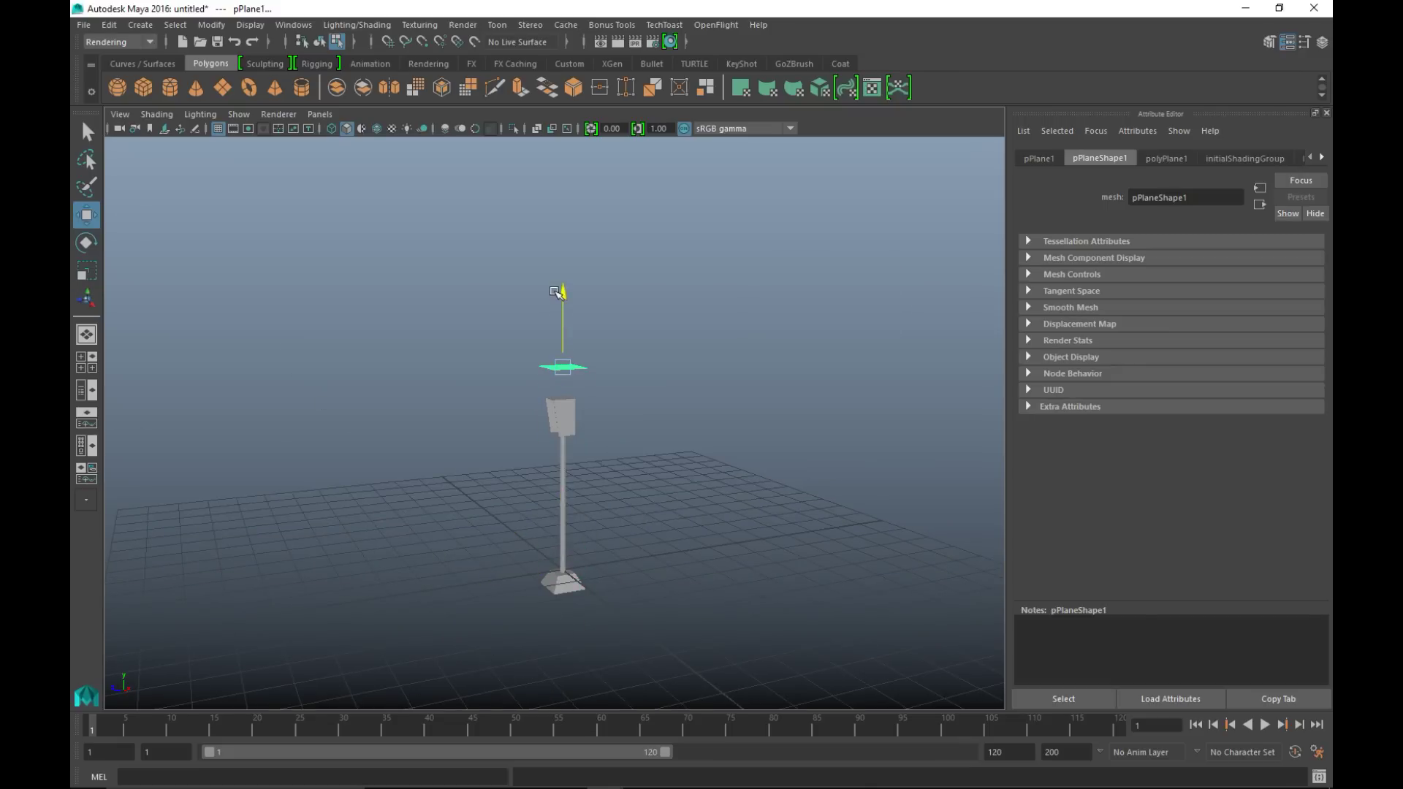
- Set the plane's width and height subdivisions to 1
left_click(1167, 158)
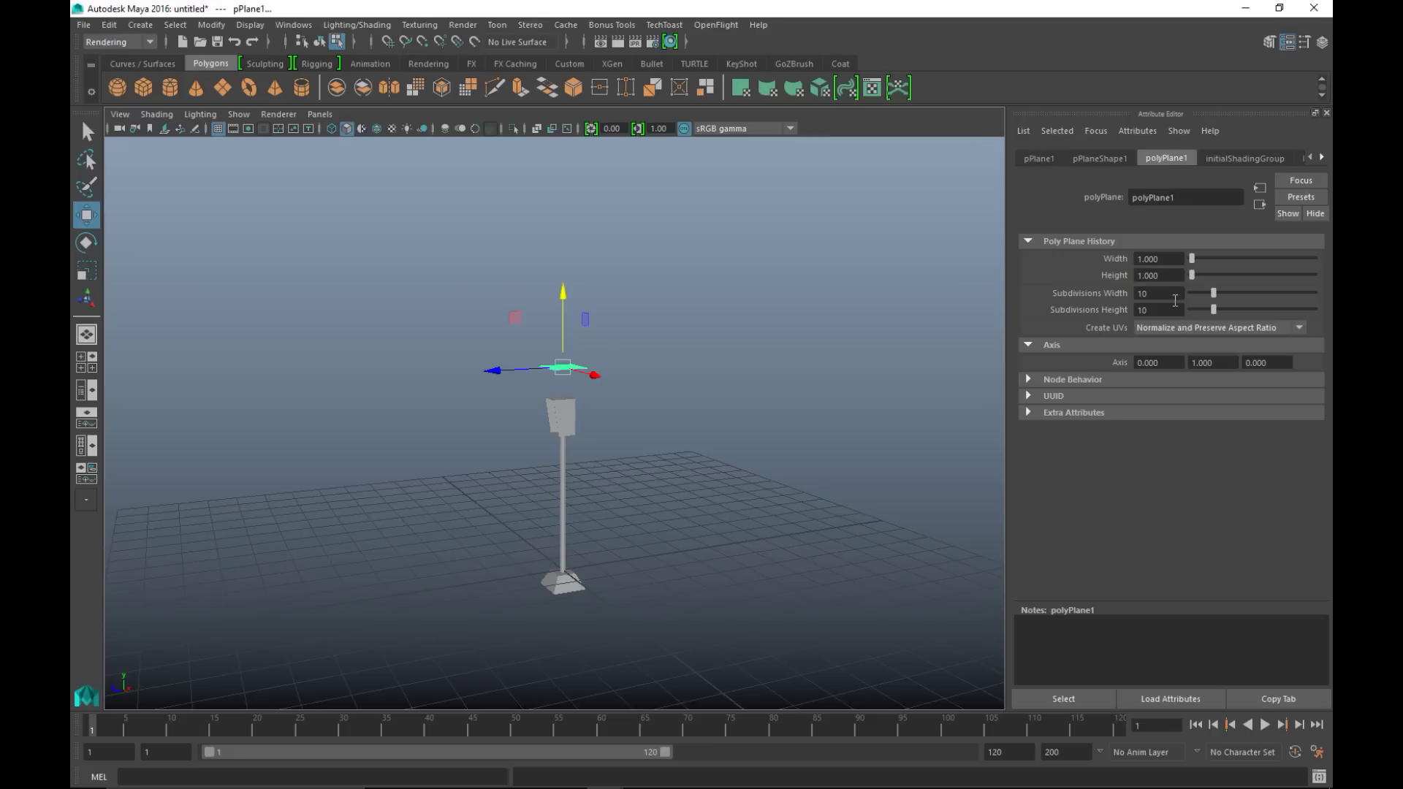
key("Tab")
type("1")
key("Return")
scroll(746, 386, "up", 3)
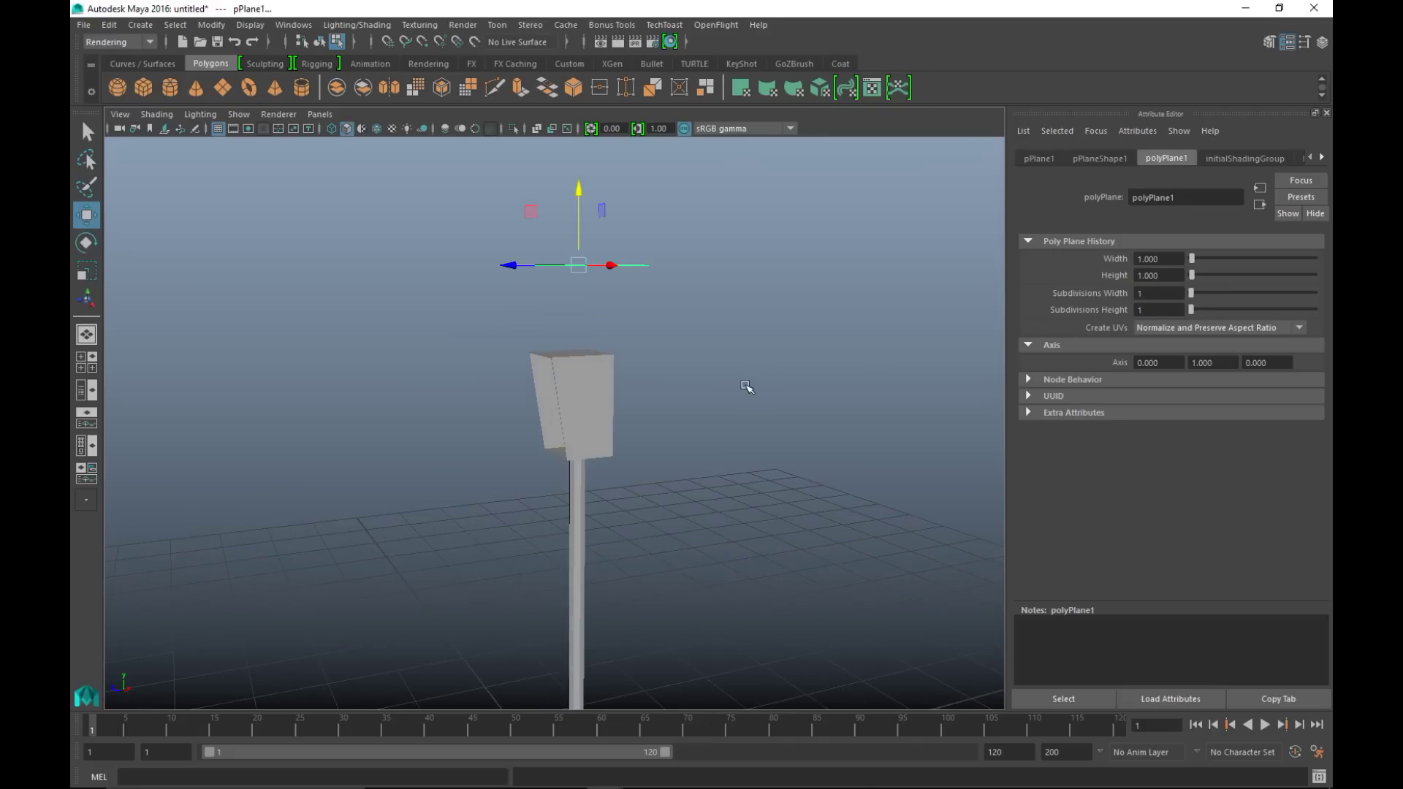
- Rotate the plane about the X axis so it stands upright, parallel to the head's open side
left_click_drag(733, 342, 713, 365, "alt")
key("e")
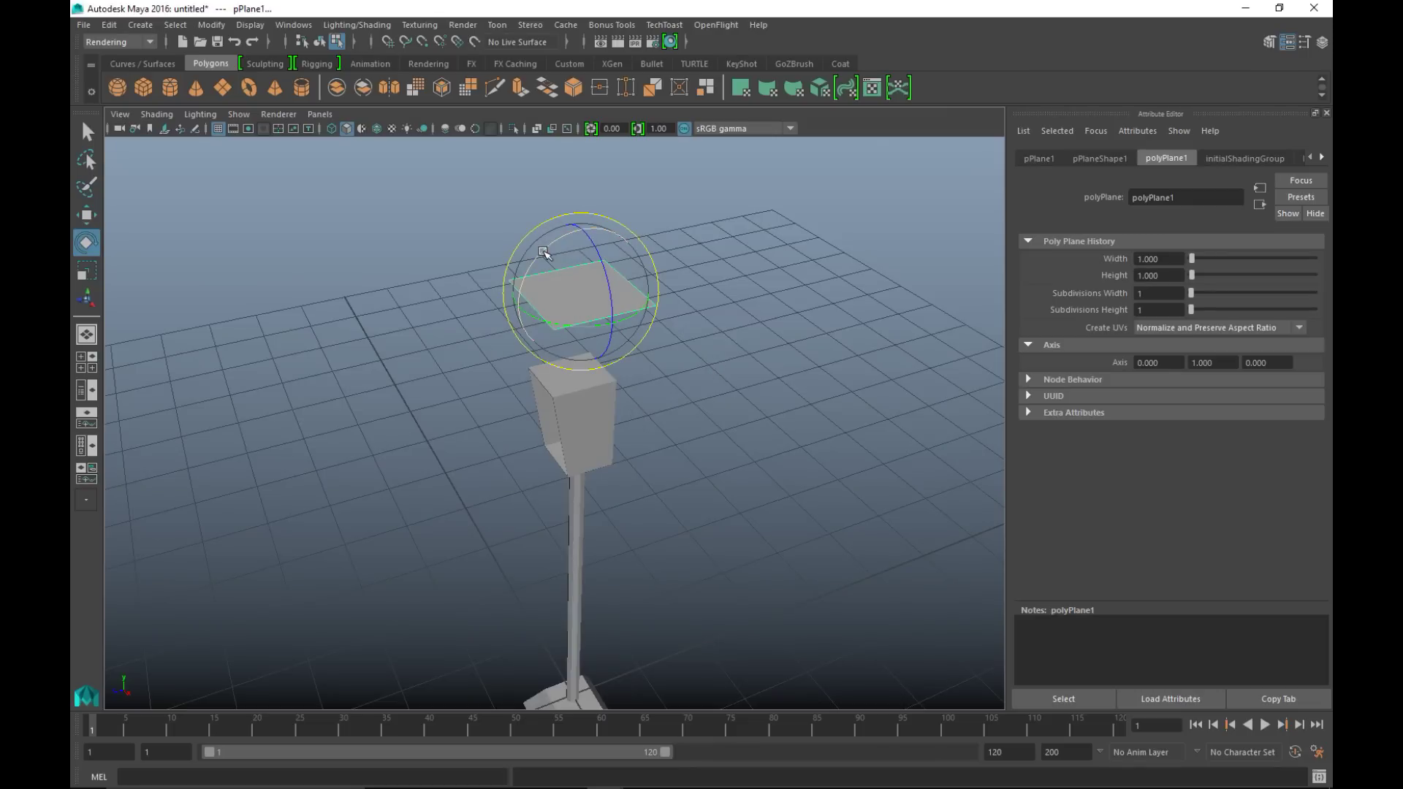
left_click_drag(543, 252, 552, 374)
- Lower the plane into the head and align its upper and lower edges with the head in the front view
key("w")
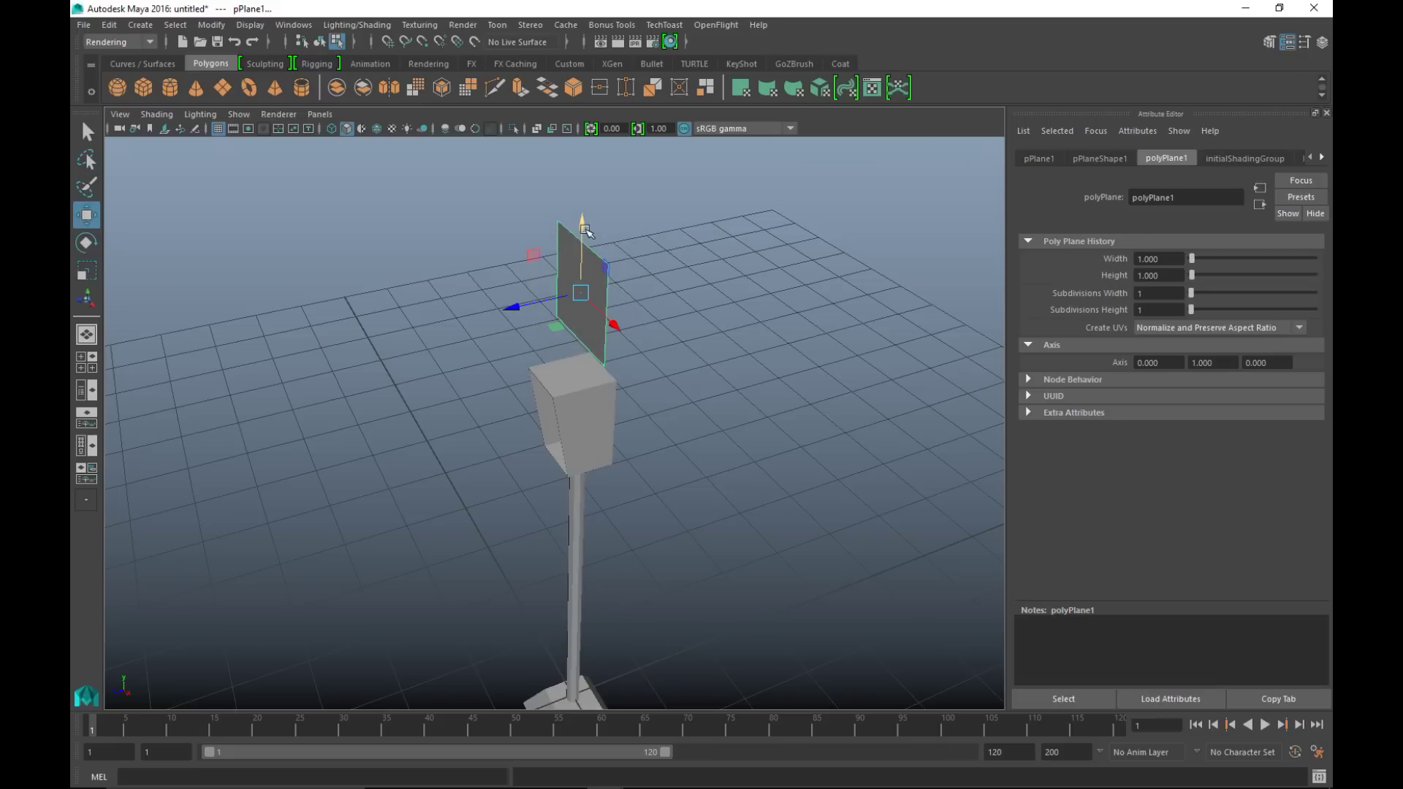
left_click_drag(583, 231, 587, 382)
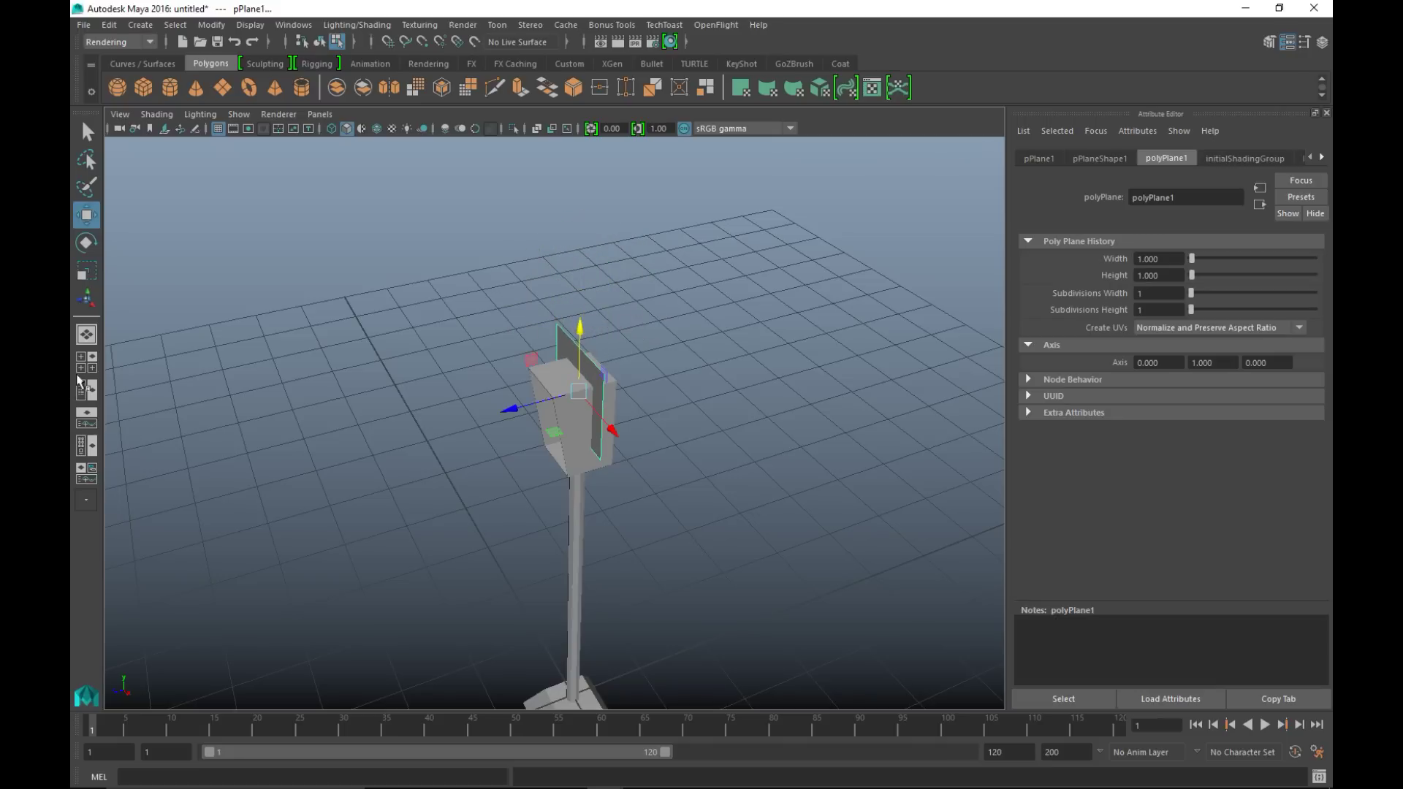
key("space")
key("space")
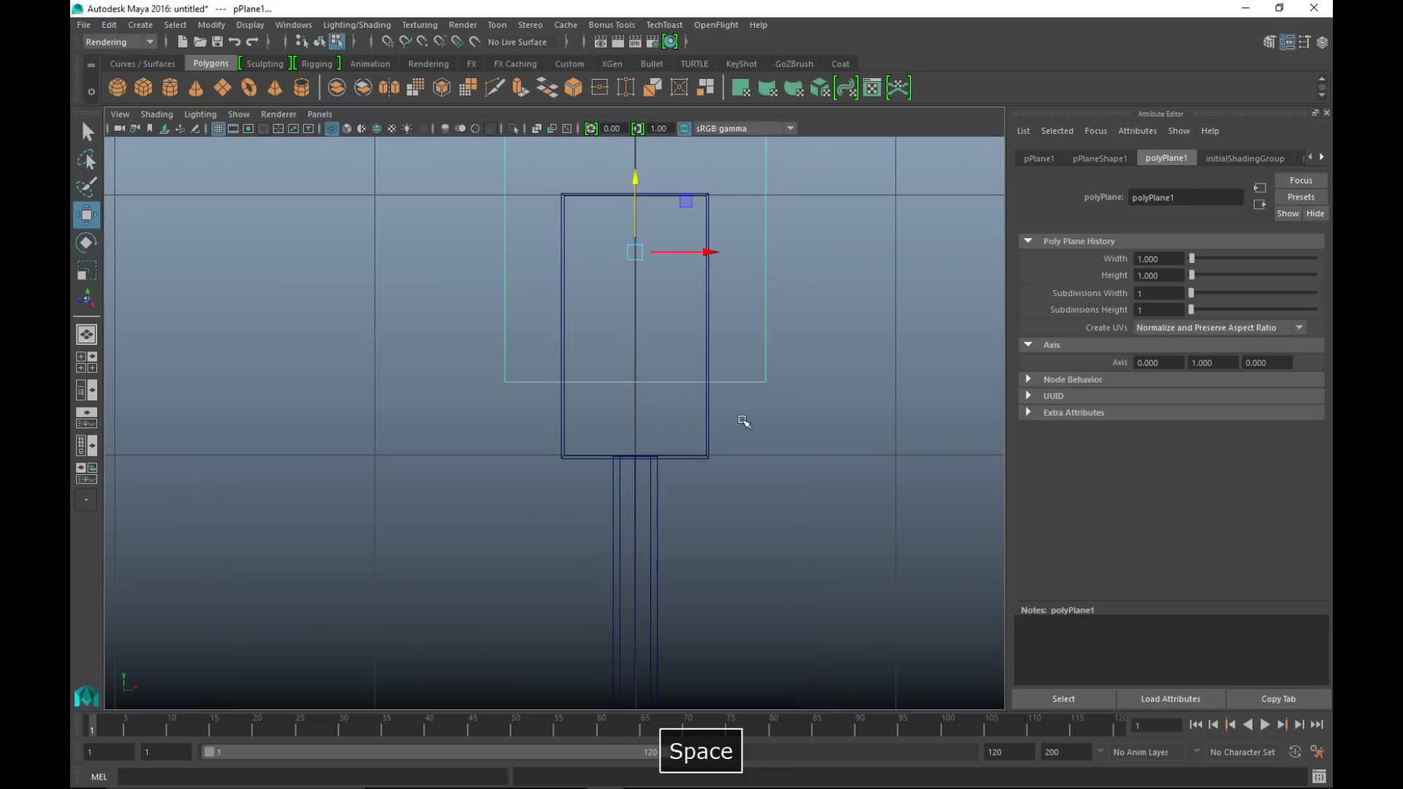
middle_click_drag(744, 422, 733, 516, "alt")
left_click_drag(640, 264, 656, 343)
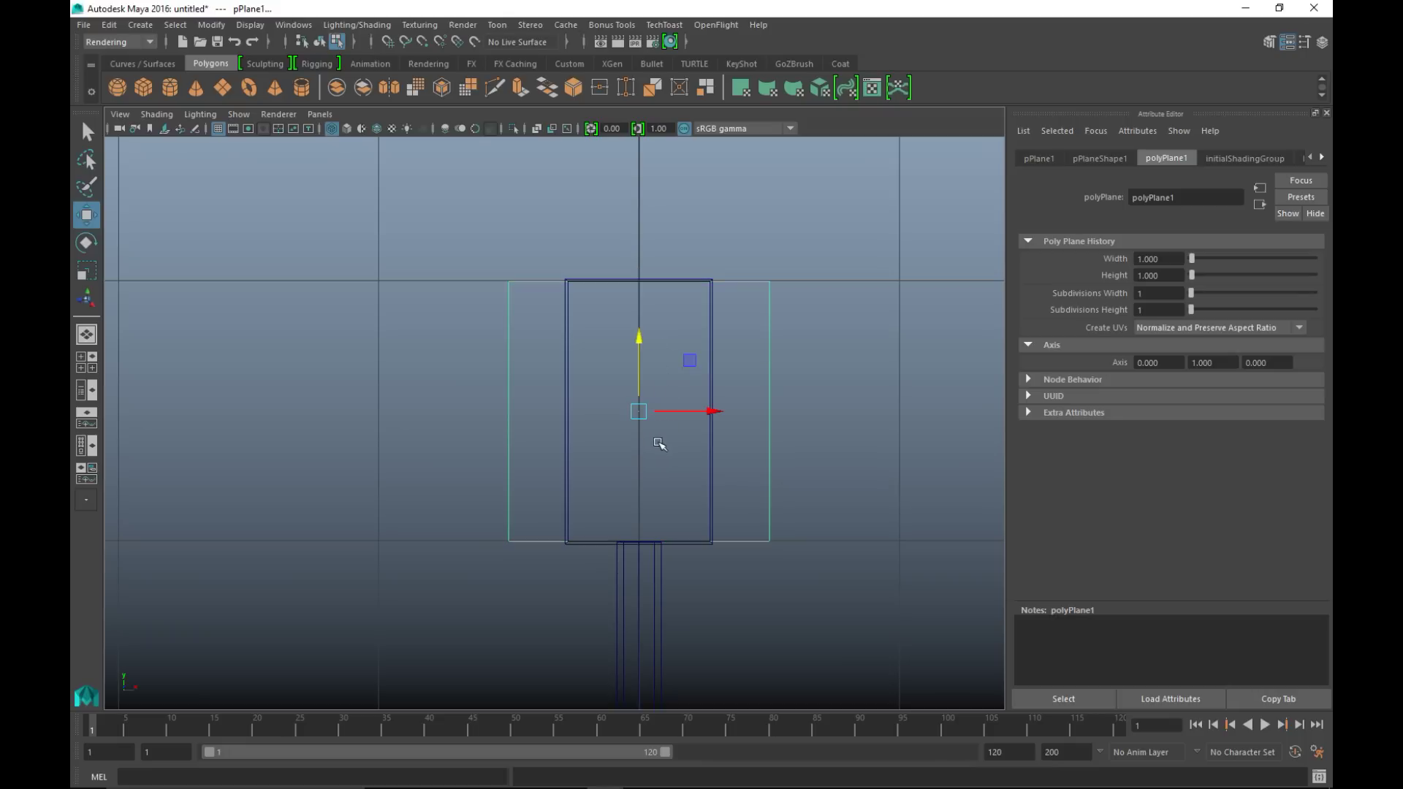
- Scale the plane along X to match the head's width
key("r")
left_click_drag(706, 413, 668, 426)
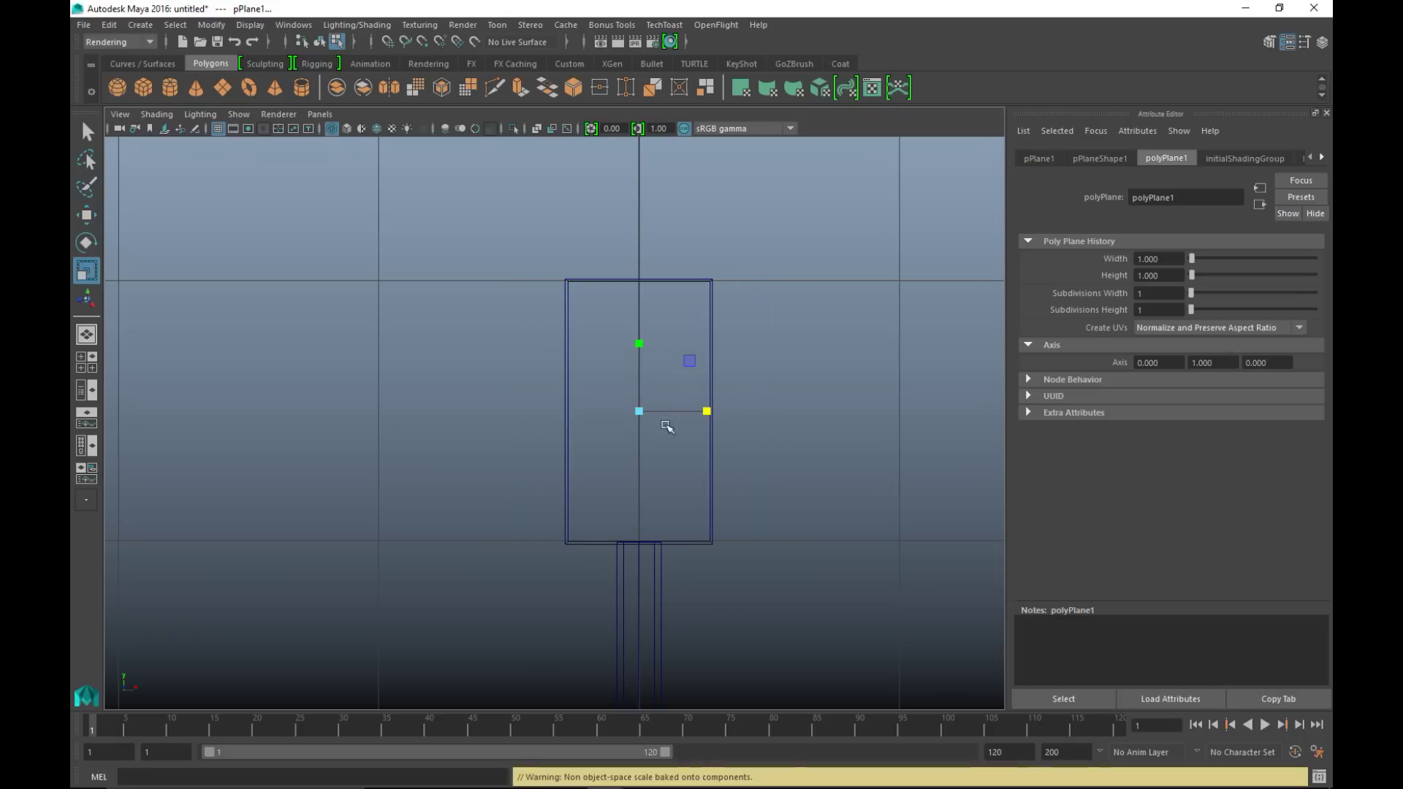
left_click(91, 364)
key("space")
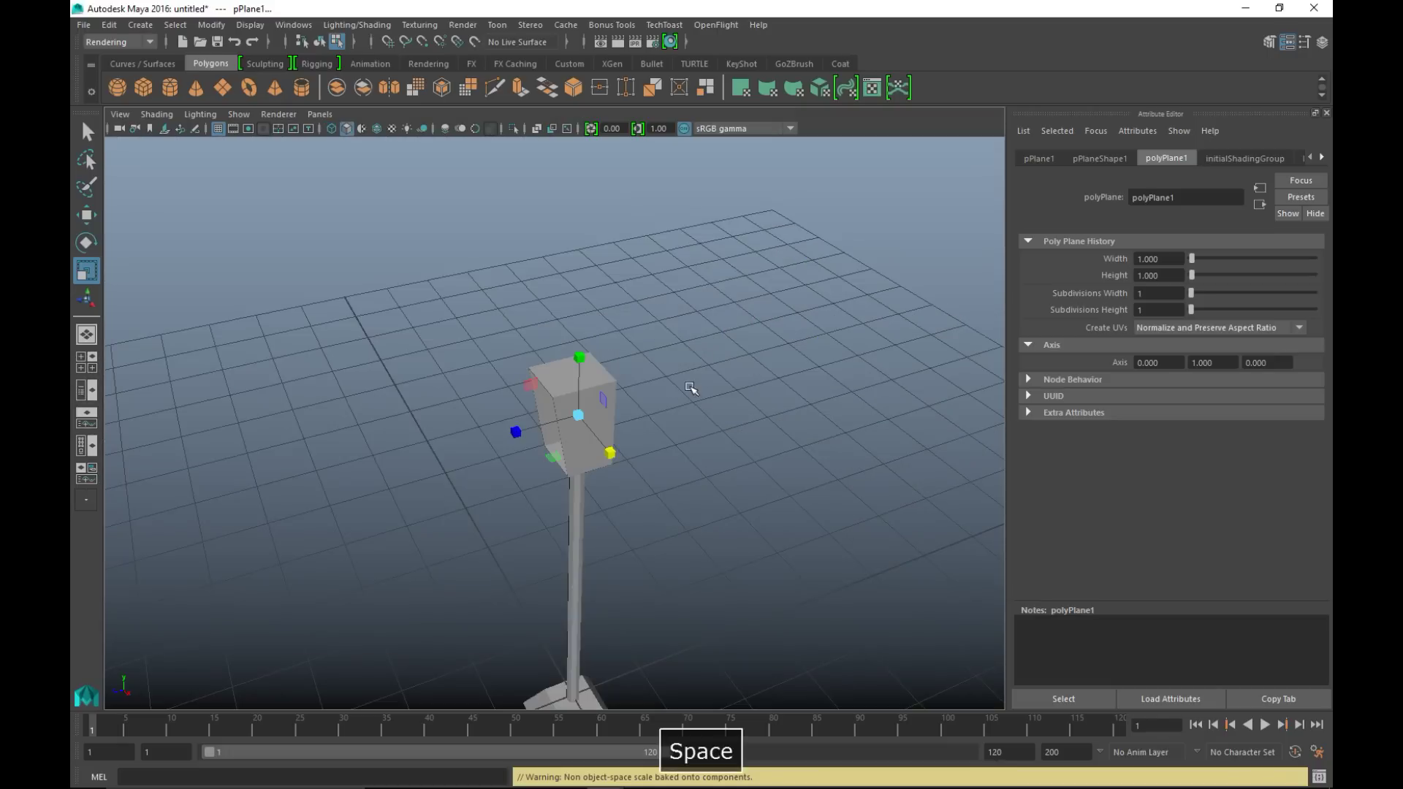
- Move the plane along Z towards the head's open side so it forms a recessed front panel
key("f")
left_click_drag(663, 414, 626, 449, "alt")
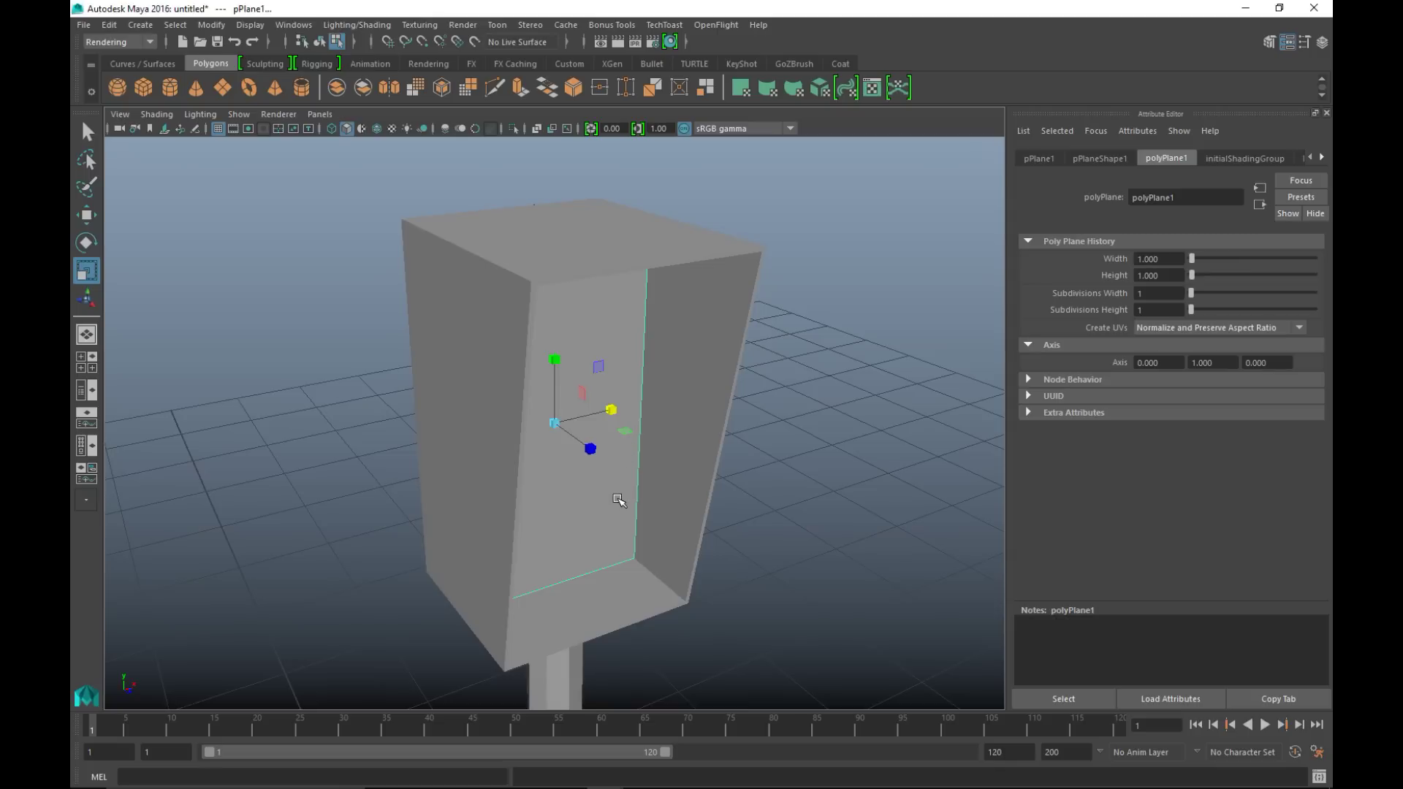
key("w")
middle_click_drag(589, 454, 628, 479)
left_click(863, 471)
- Create a polygon sphere and raise it to about the middle of the pole
left_click_drag(809, 495, 800, 360, "alt")
scroll(762, 487, "down", 3)
scroll(762, 487, "down", 3)
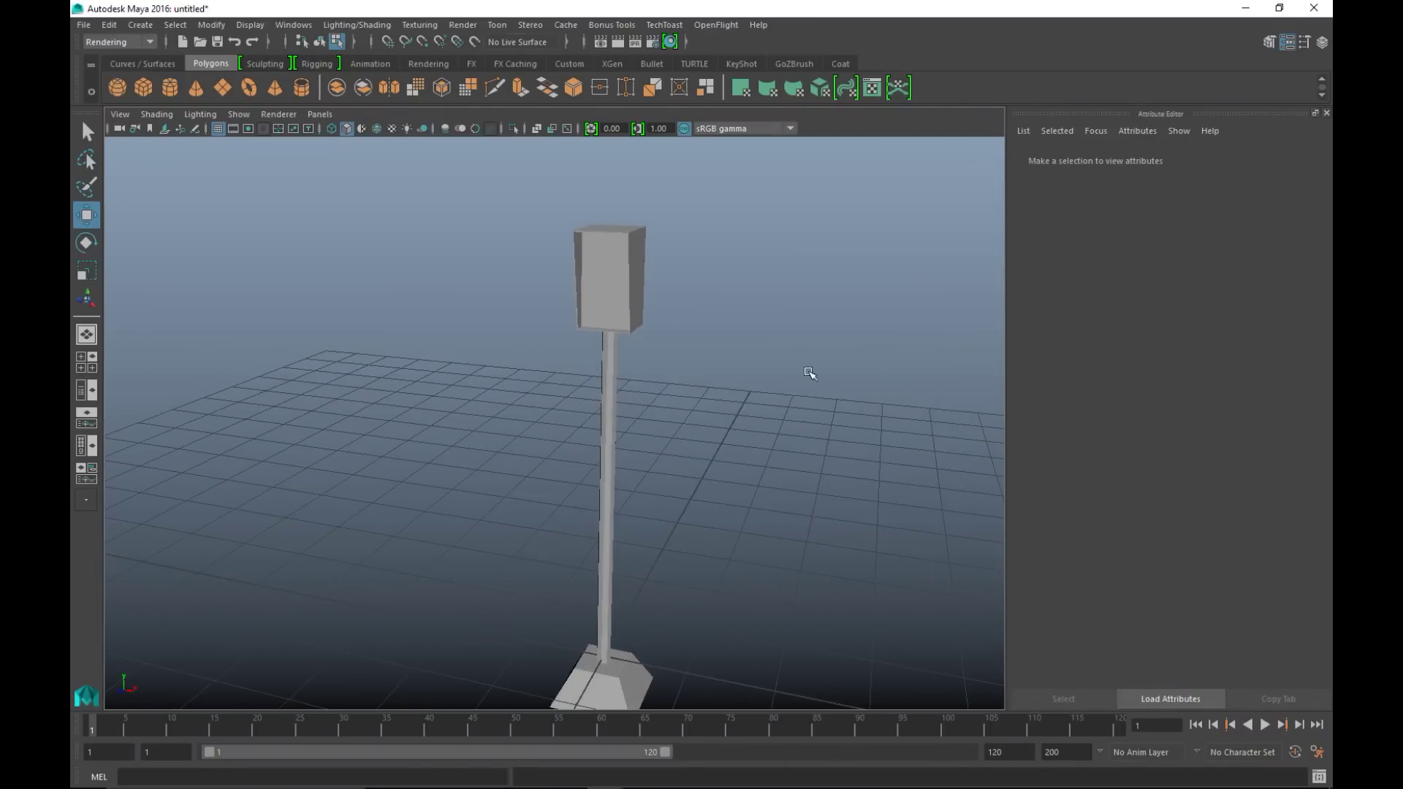
left_click(116, 87)
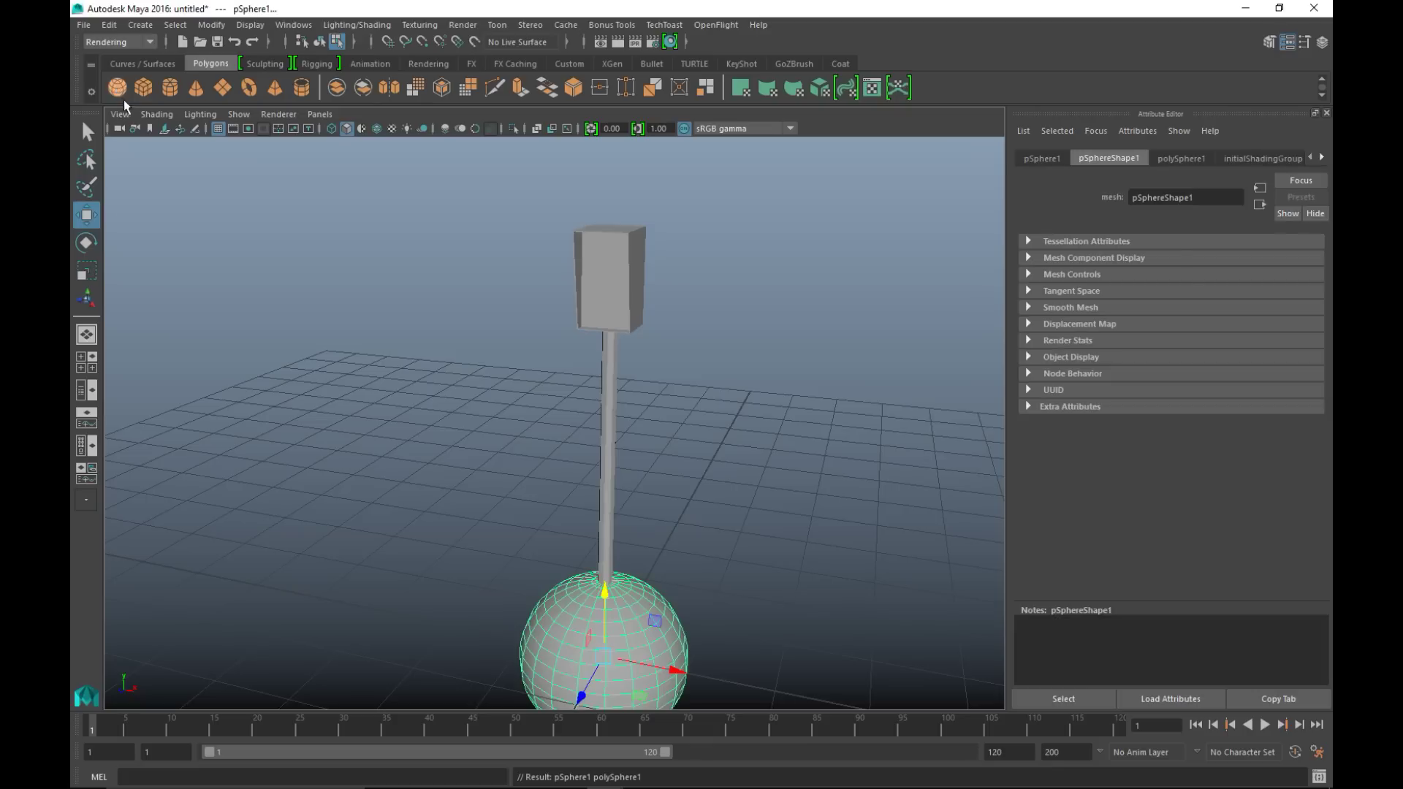
left_click_drag(612, 589, 702, 443)
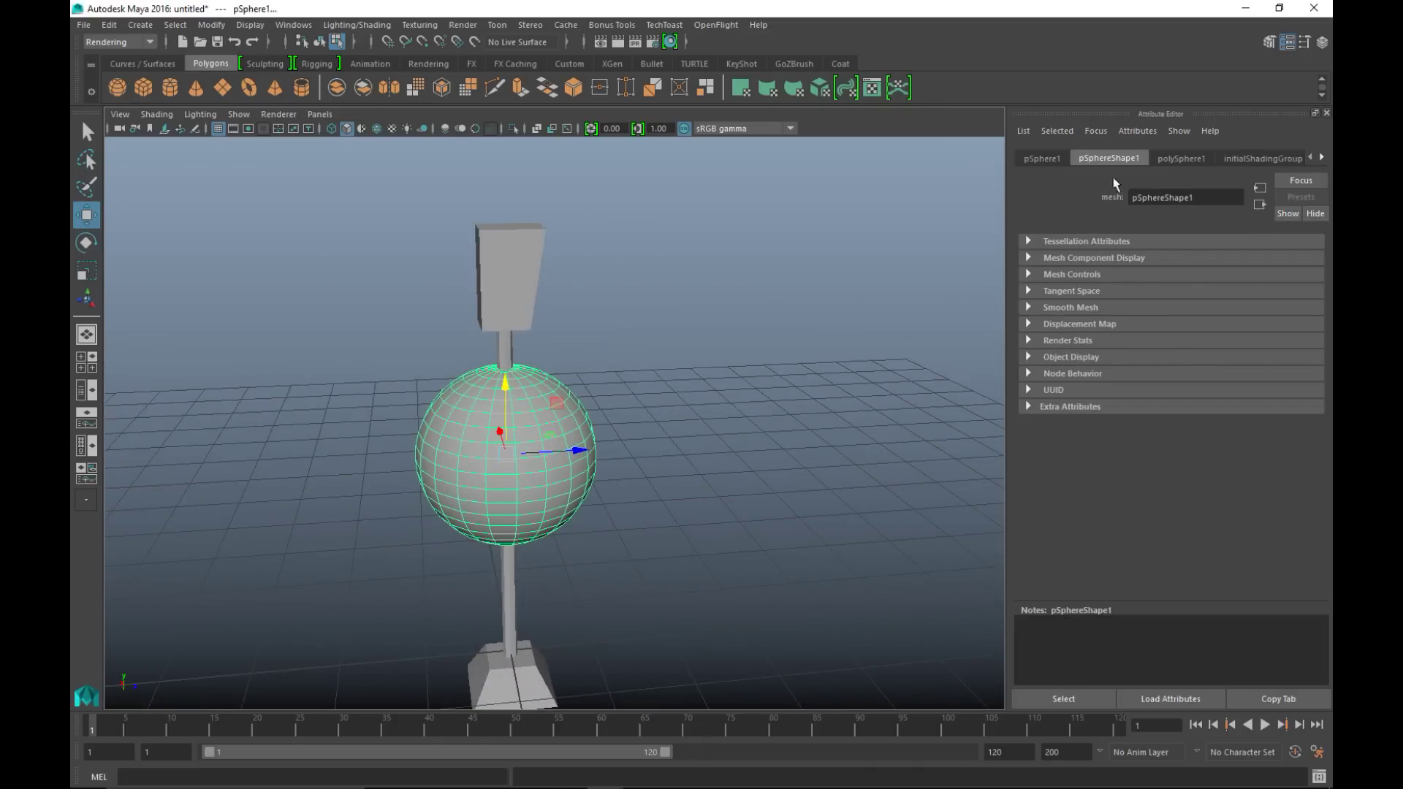
- Set the sphere's axis and height subdivisions to 8
left_click(1171, 157)
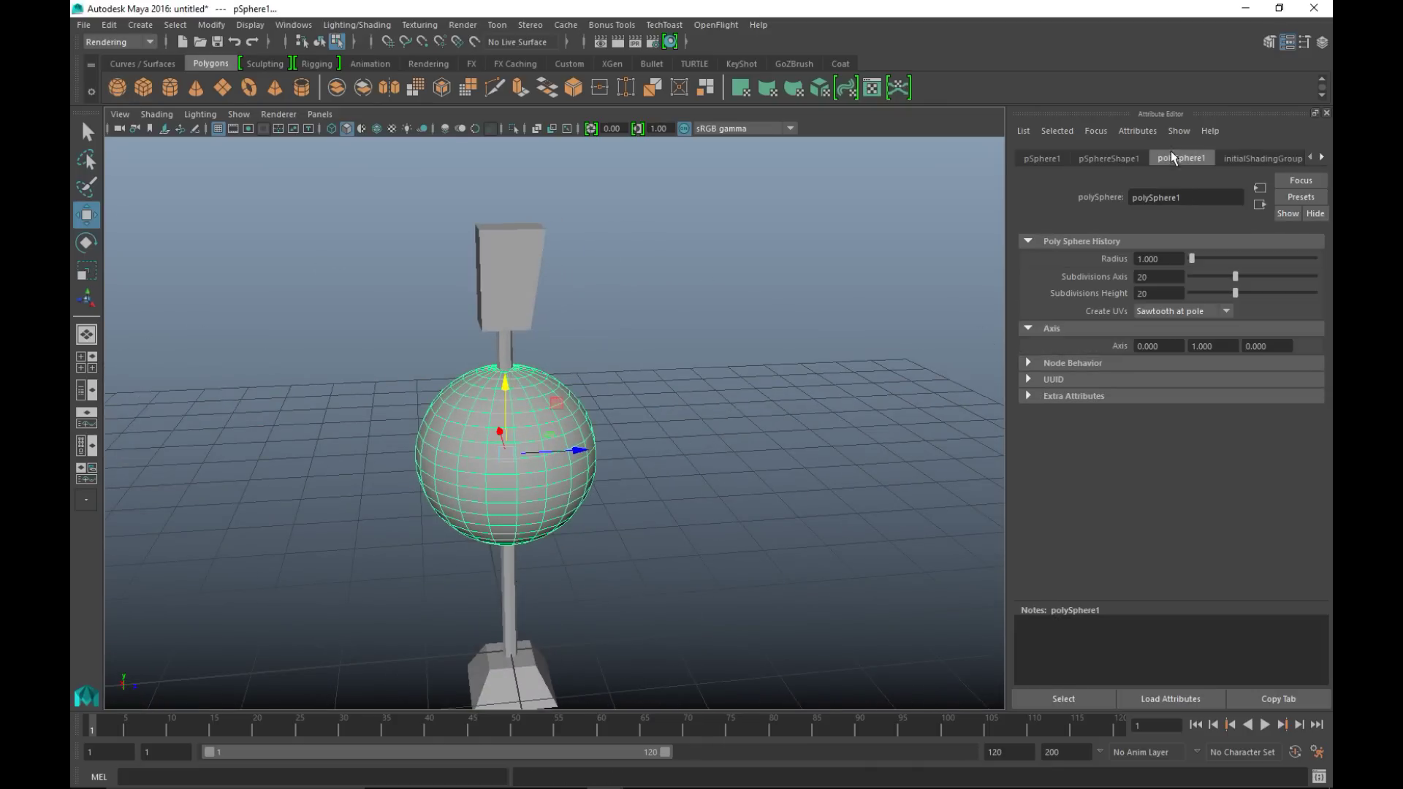
type("8")
left_click(1151, 294)
type("8")
left_click(1154, 277)
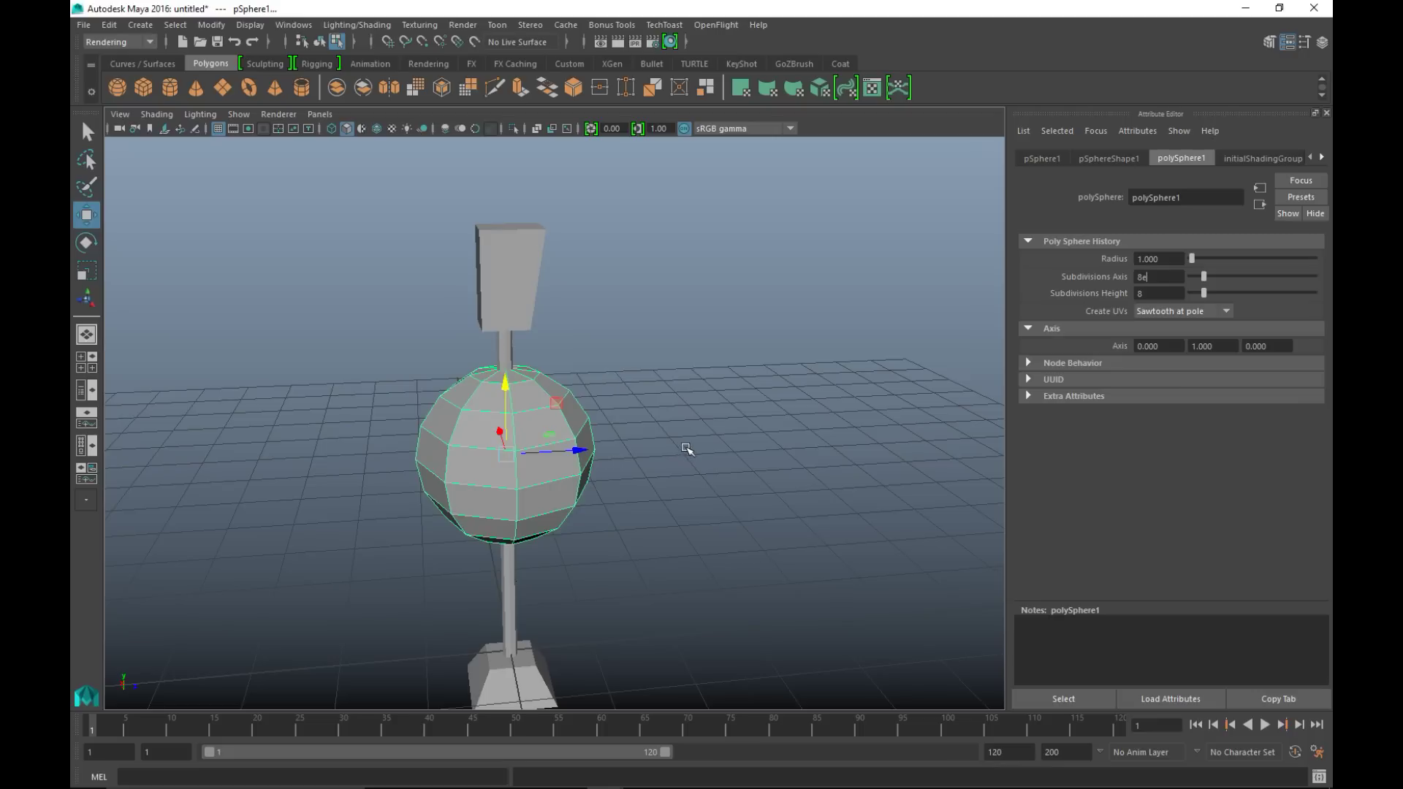
left_click(710, 424)
- Rotate the sphere about X so its poles point along Z, and move it along Z clear of the post's front
key("e")
right_click_drag(545, 357, 612, 332)
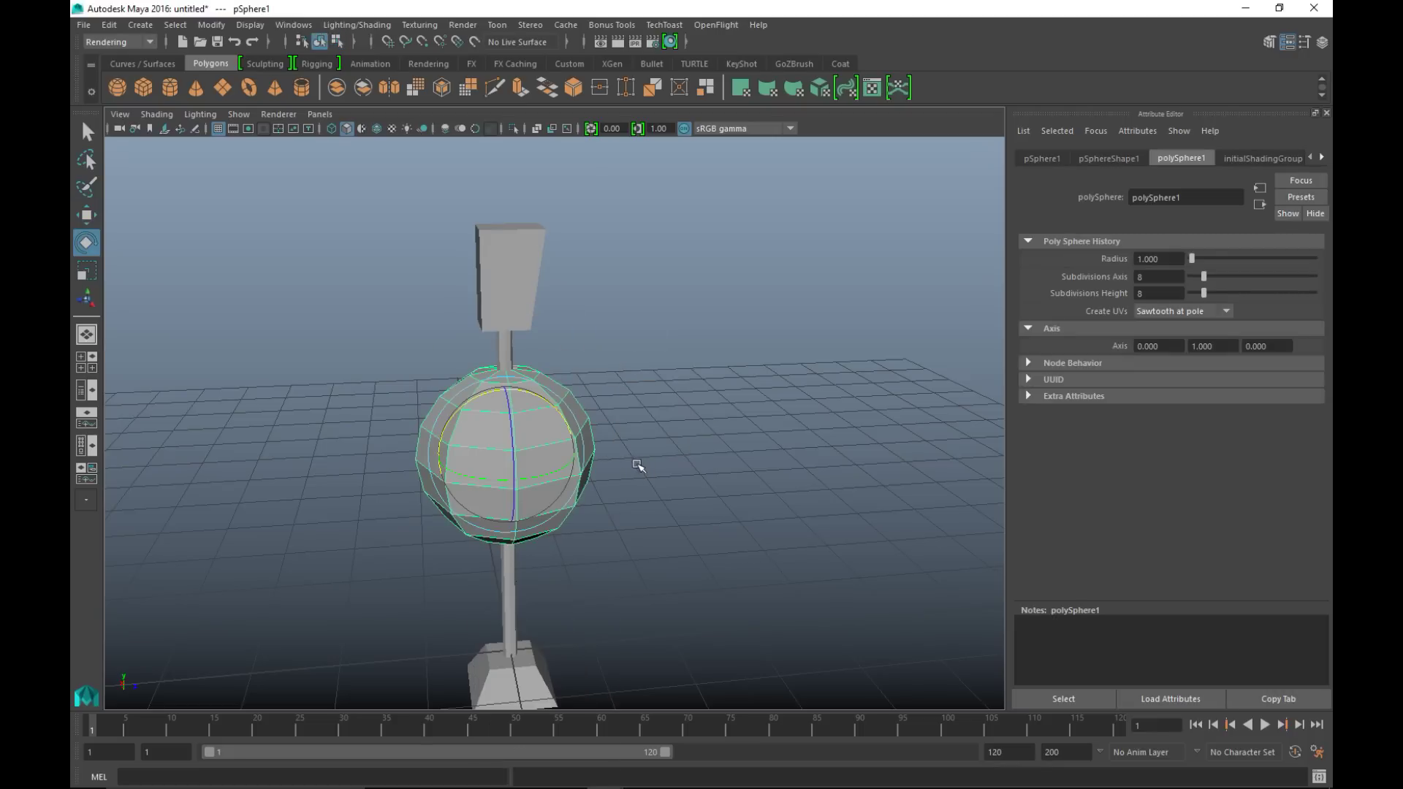
left_click_drag(559, 411, 596, 457)
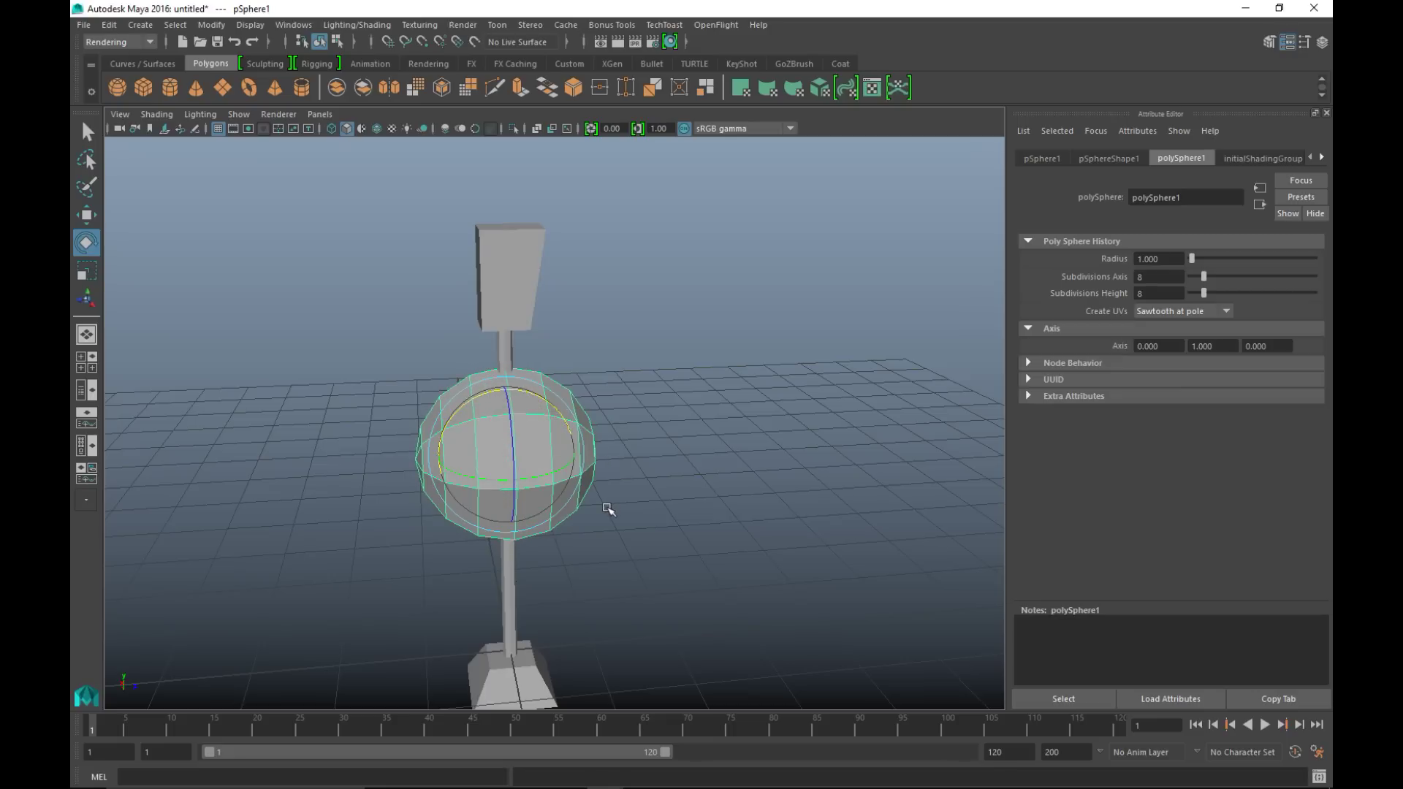
key("w")
left_click_drag(575, 450, 808, 509)
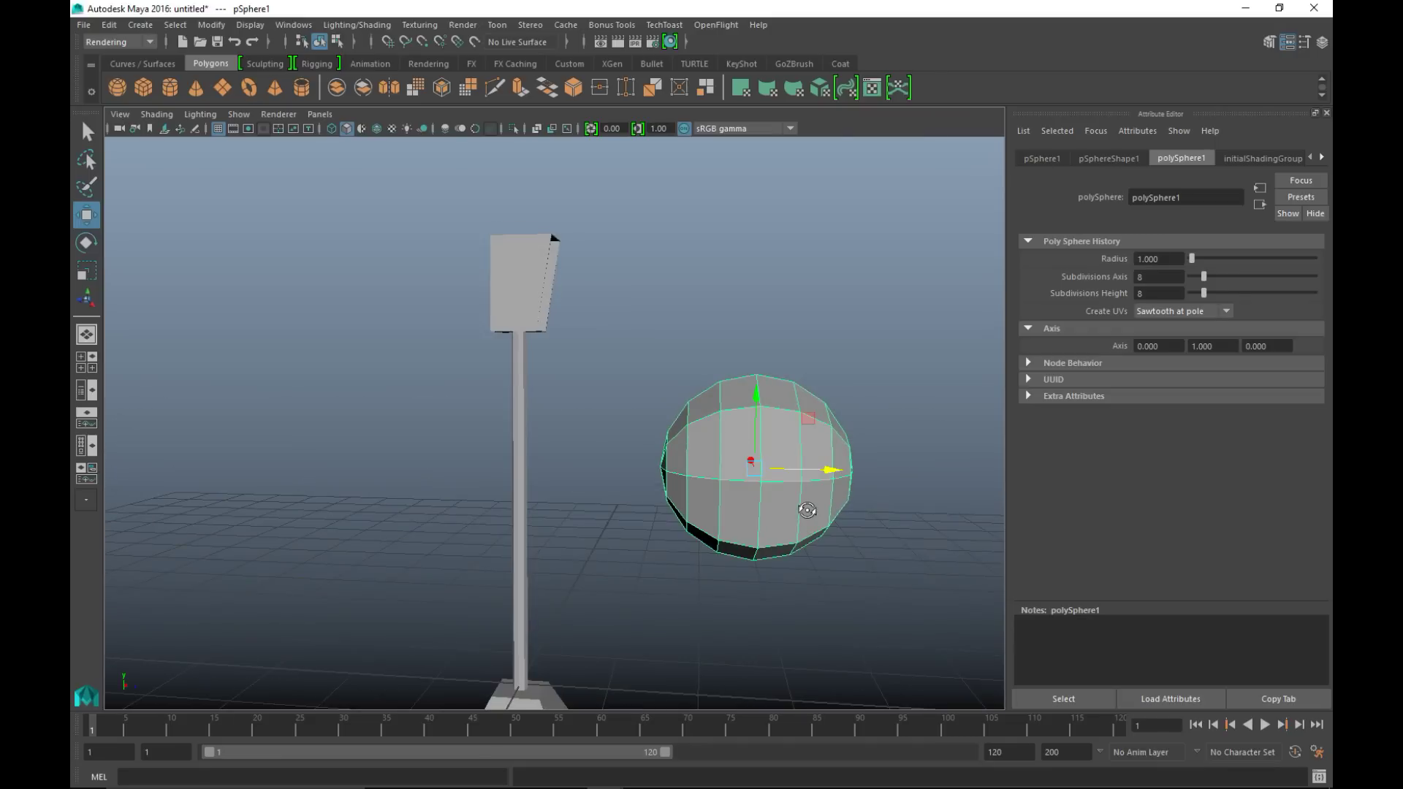
- Delete the faces of the sphere's half nearest the post
right_click_drag(712, 425, 708, 400)
left_click_drag(636, 332, 745, 617)
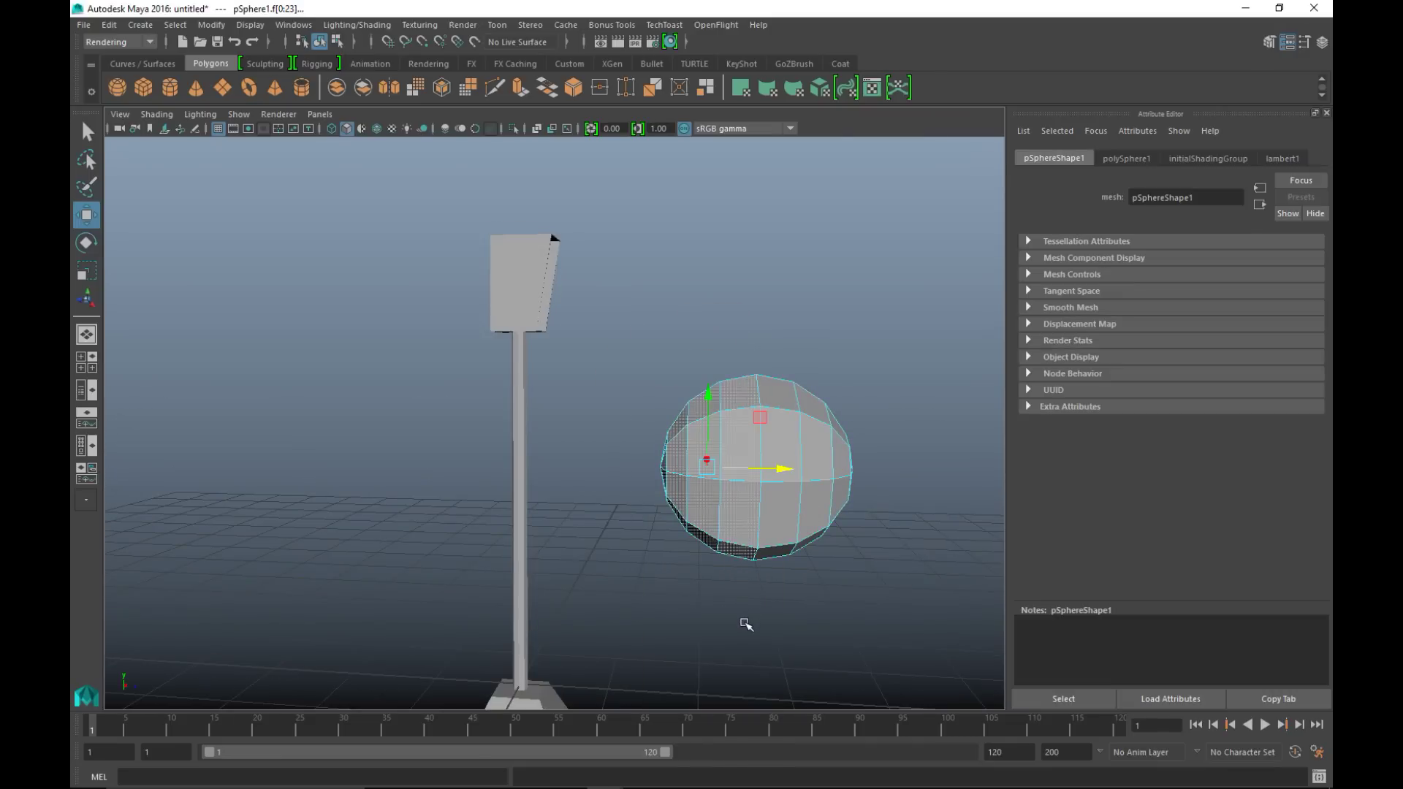
key("Delete")
- Flatten the remaining half sphere by scaling it down along the Z axis in object mode
left_click_drag(839, 585, 781, 577, "alt")
right_click_drag(780, 496, 849, 341)
key("r")
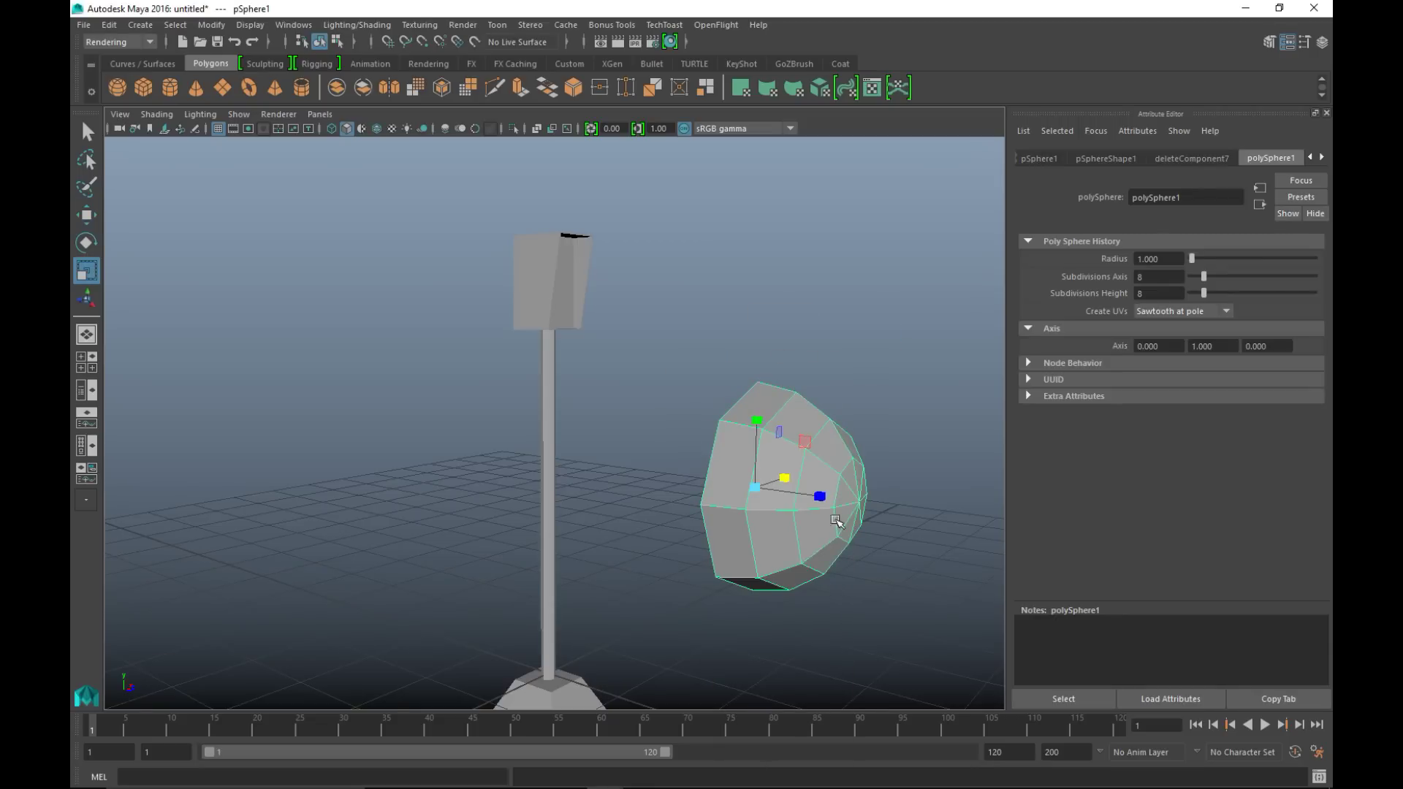
left_click_drag(820, 496, 781, 502)
left_click(800, 370)
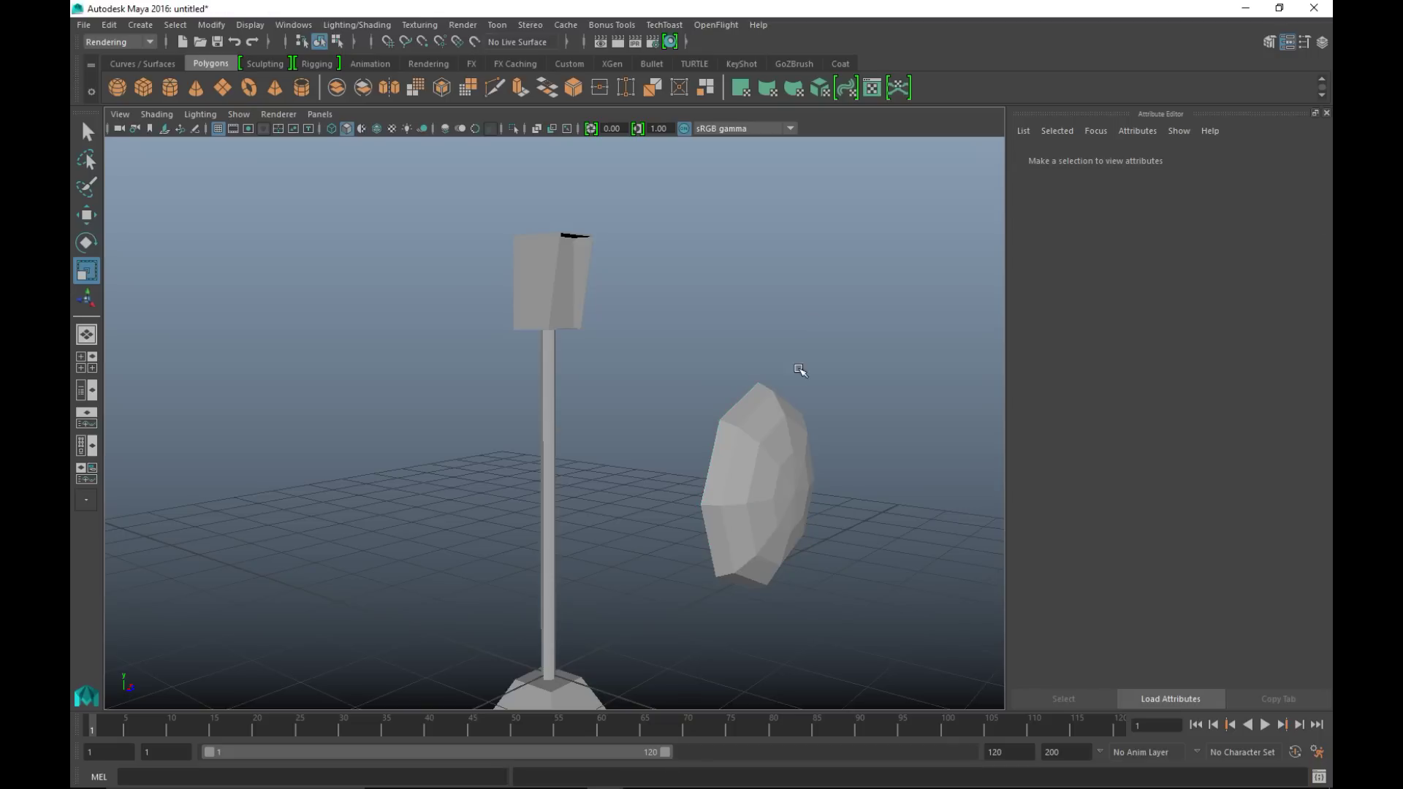
left_click_drag(865, 506, 774, 510, "alt")
left_click(764, 518)
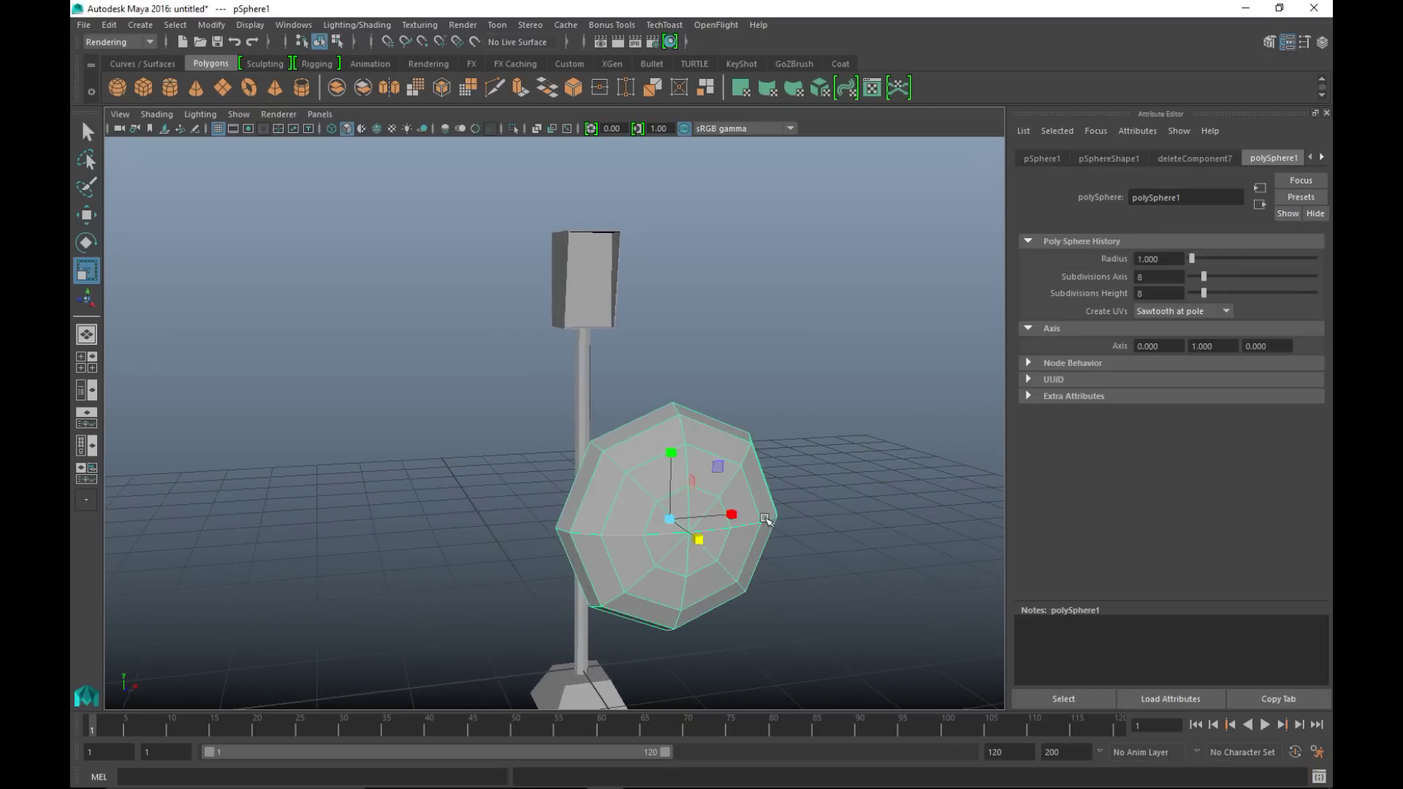
- Switch to the Modeling menu set and soften the edges of the flattened half sphere
left_click(108, 44)
left_click(115, 61)
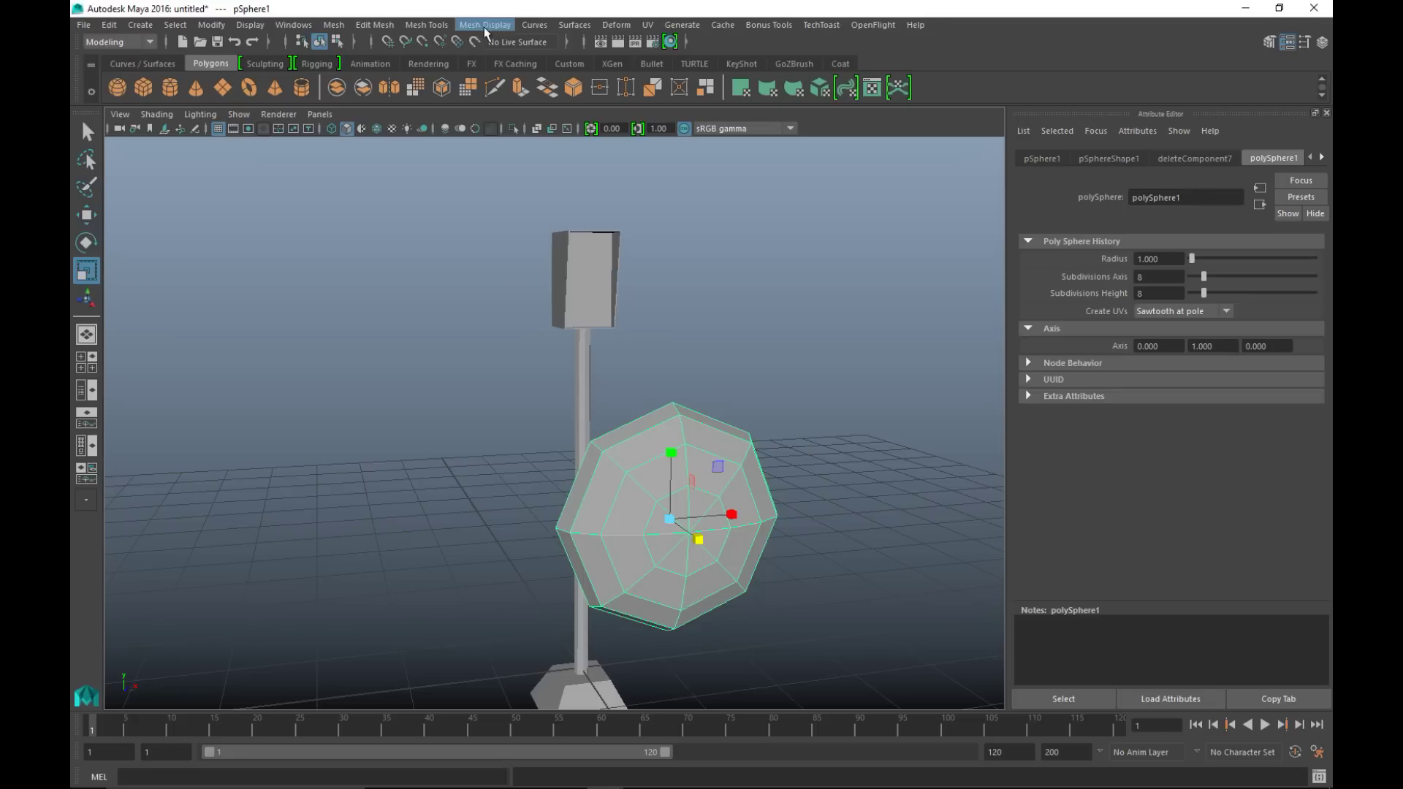
left_click(438, 25)
mouse_move(482, 23)
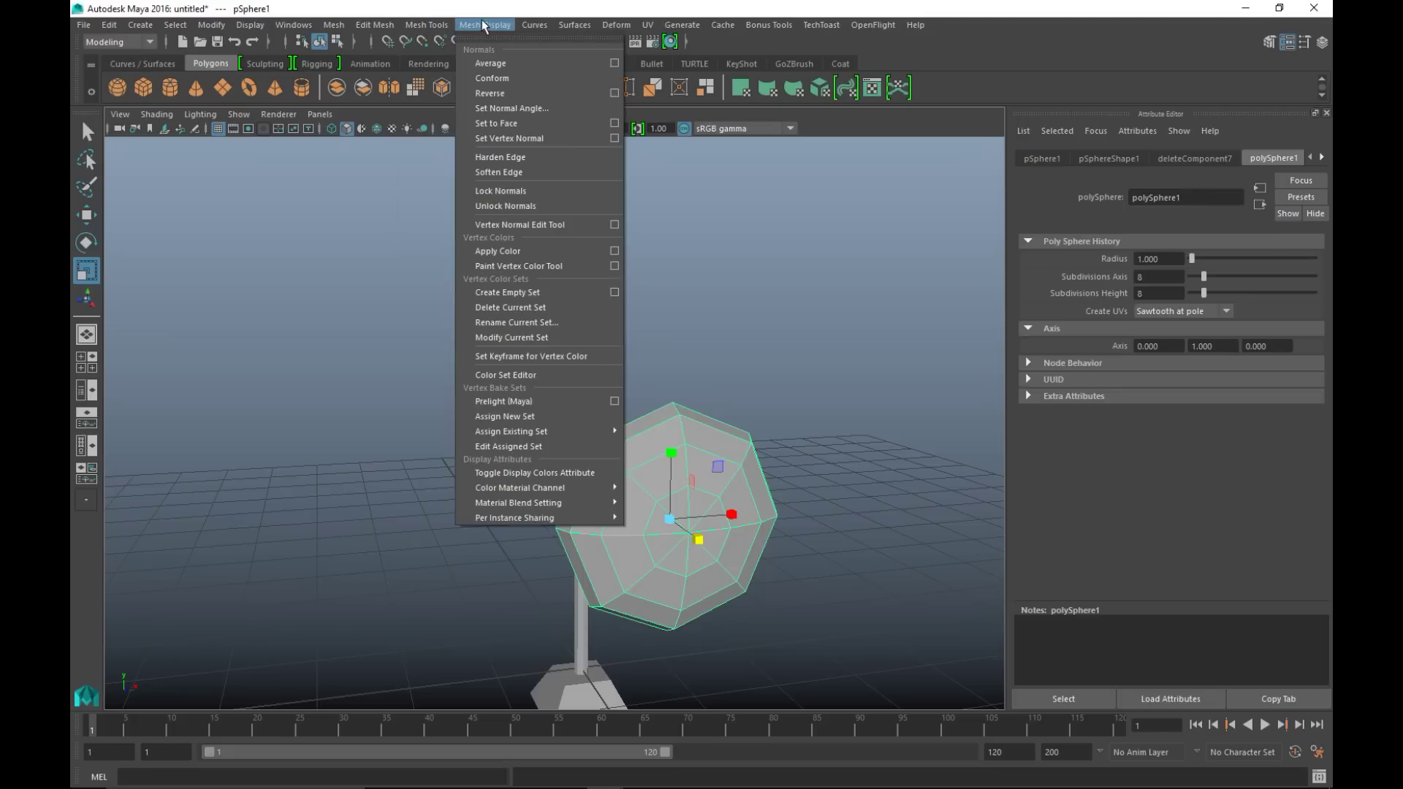
left_click(514, 171)
left_click(844, 363)
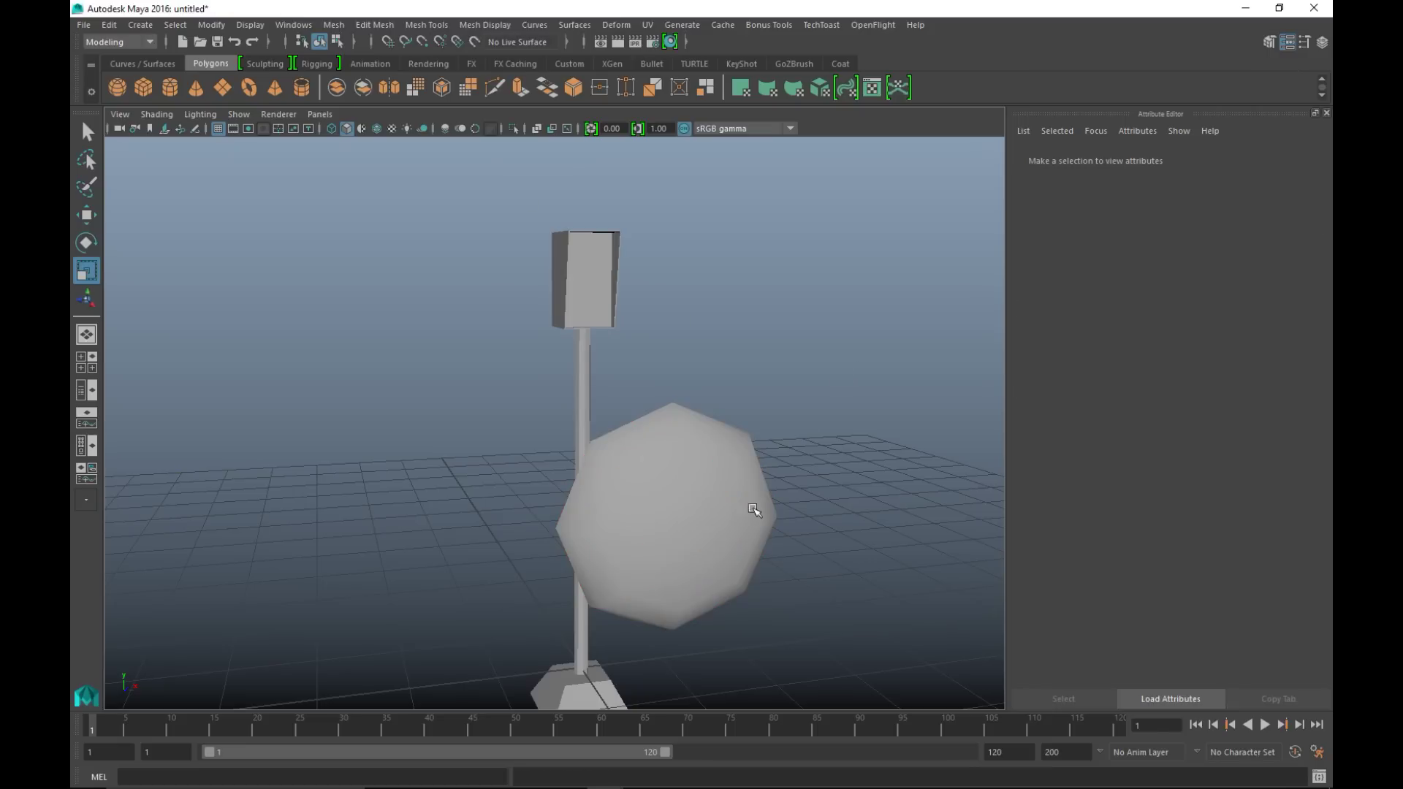
- Select the post and the half sphere together and turn on the Poly Count heads-up display
left_click(714, 538)
left_click_drag(574, 449, 634, 505, "alt")
scroll(634, 462, "down", 5)
left_click_drag(428, 270, 786, 627)
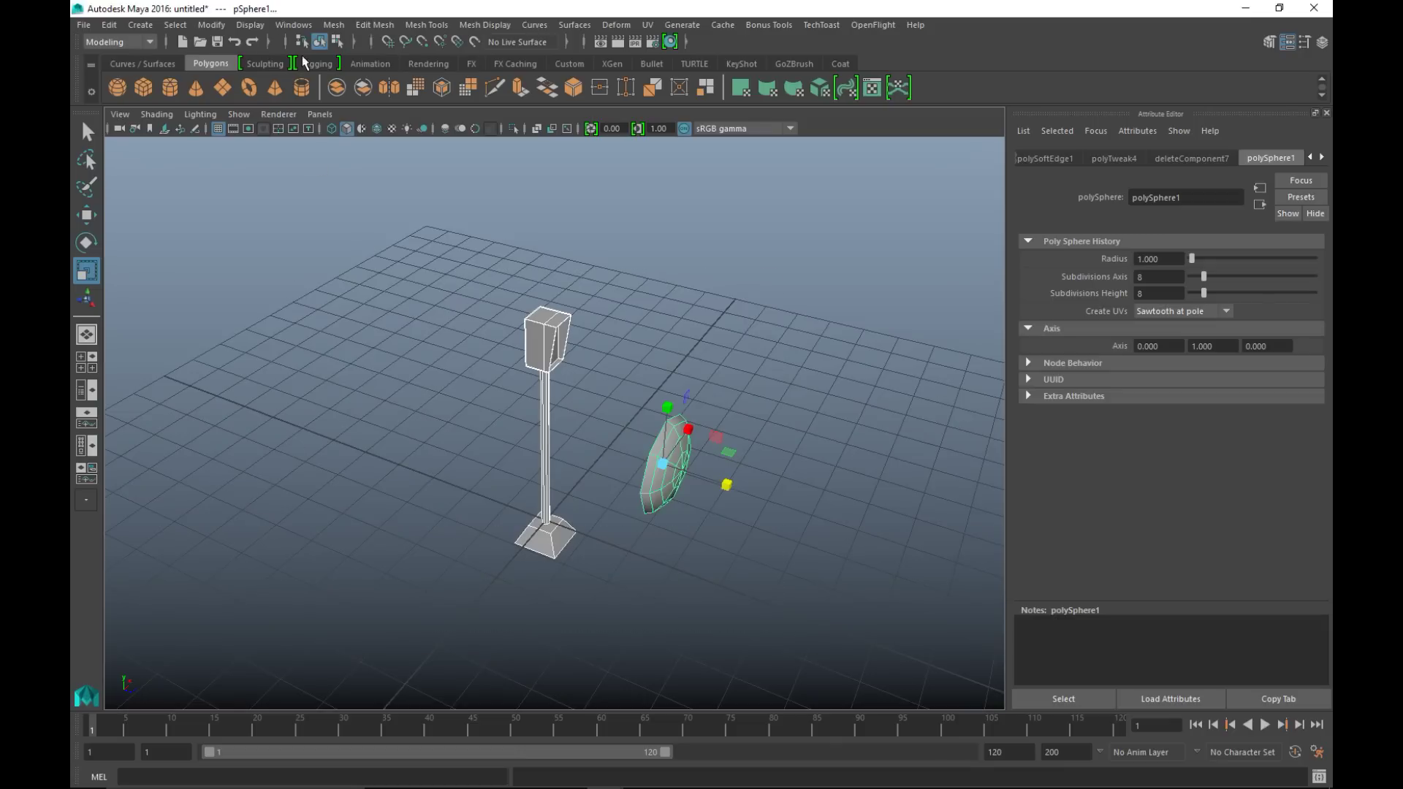
left_click(250, 25)
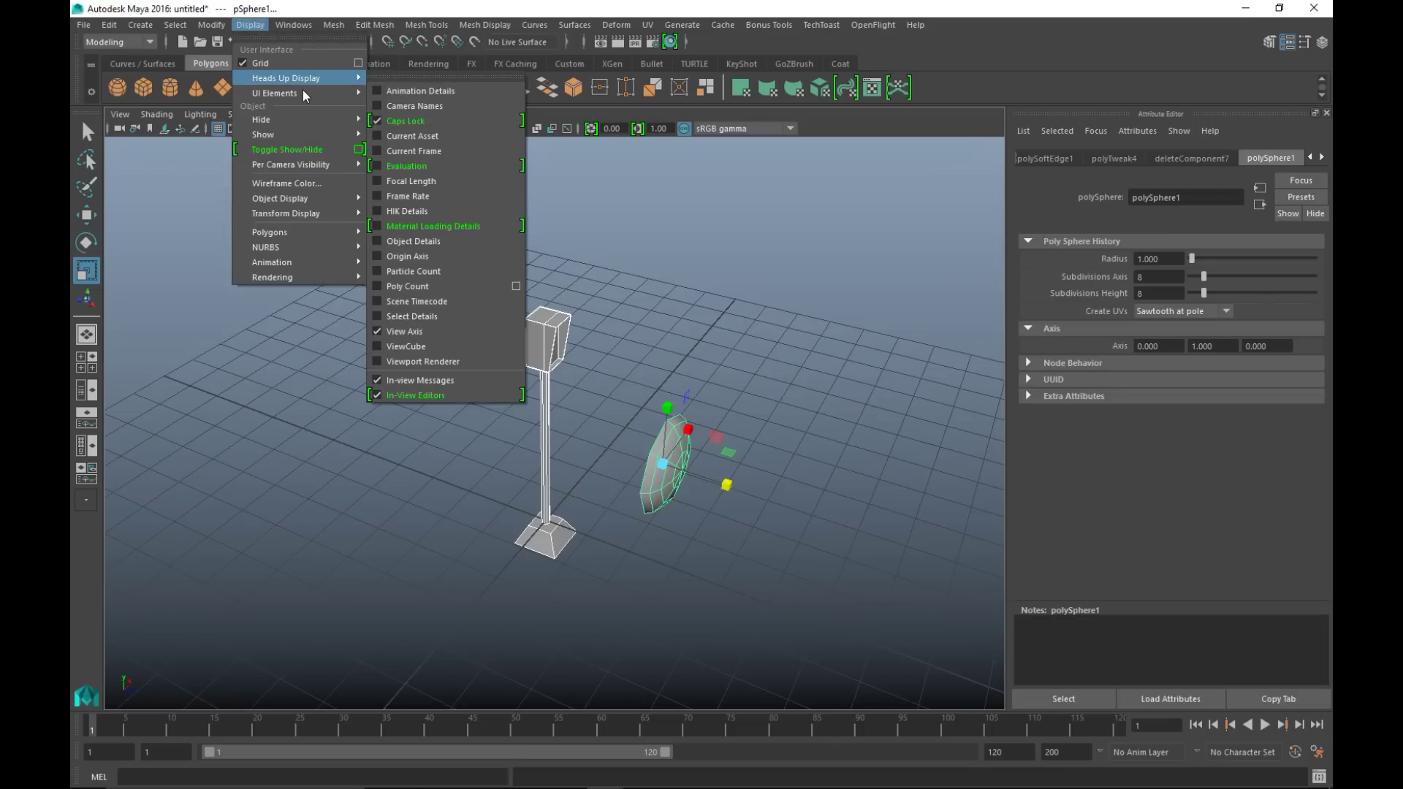
mouse_move(303, 91)
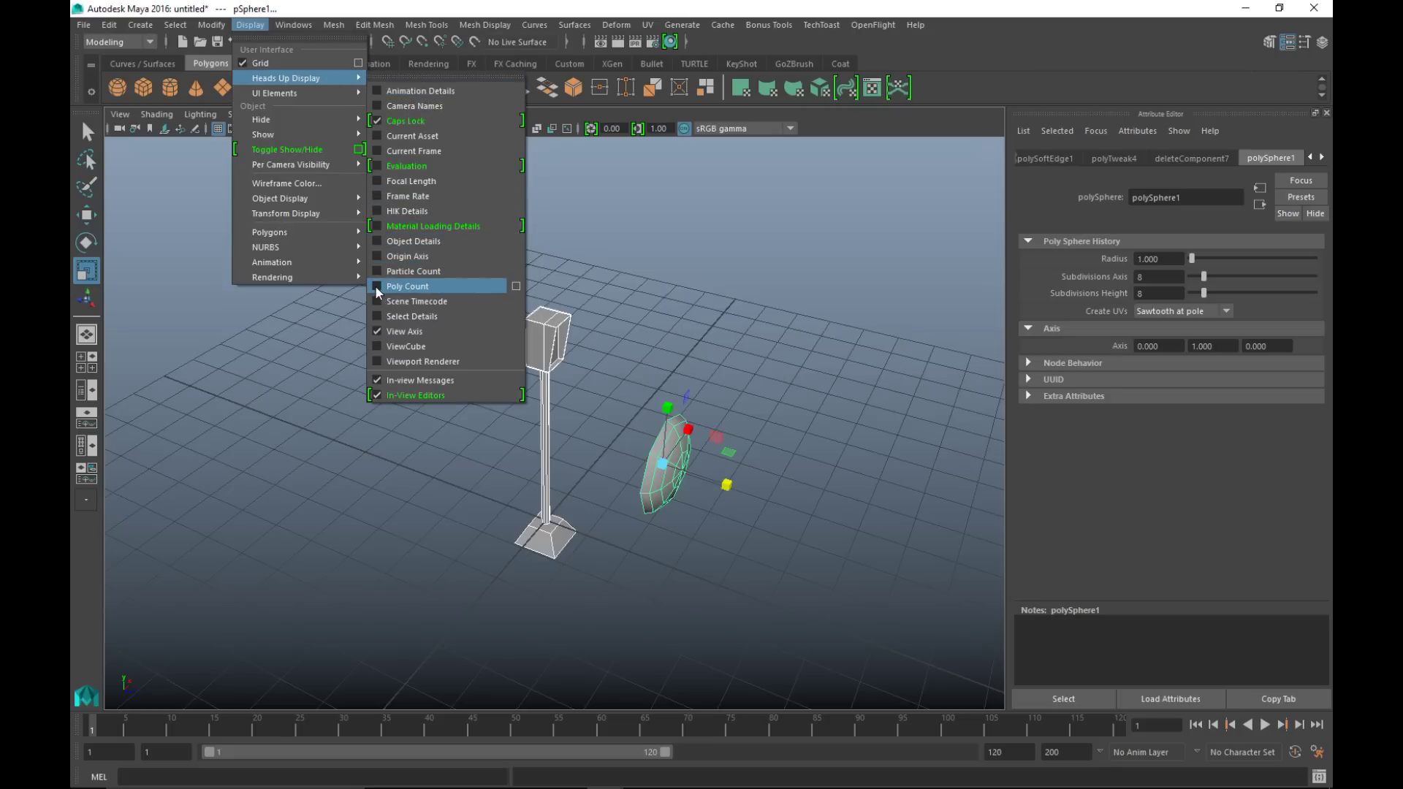
left_click(398, 286)
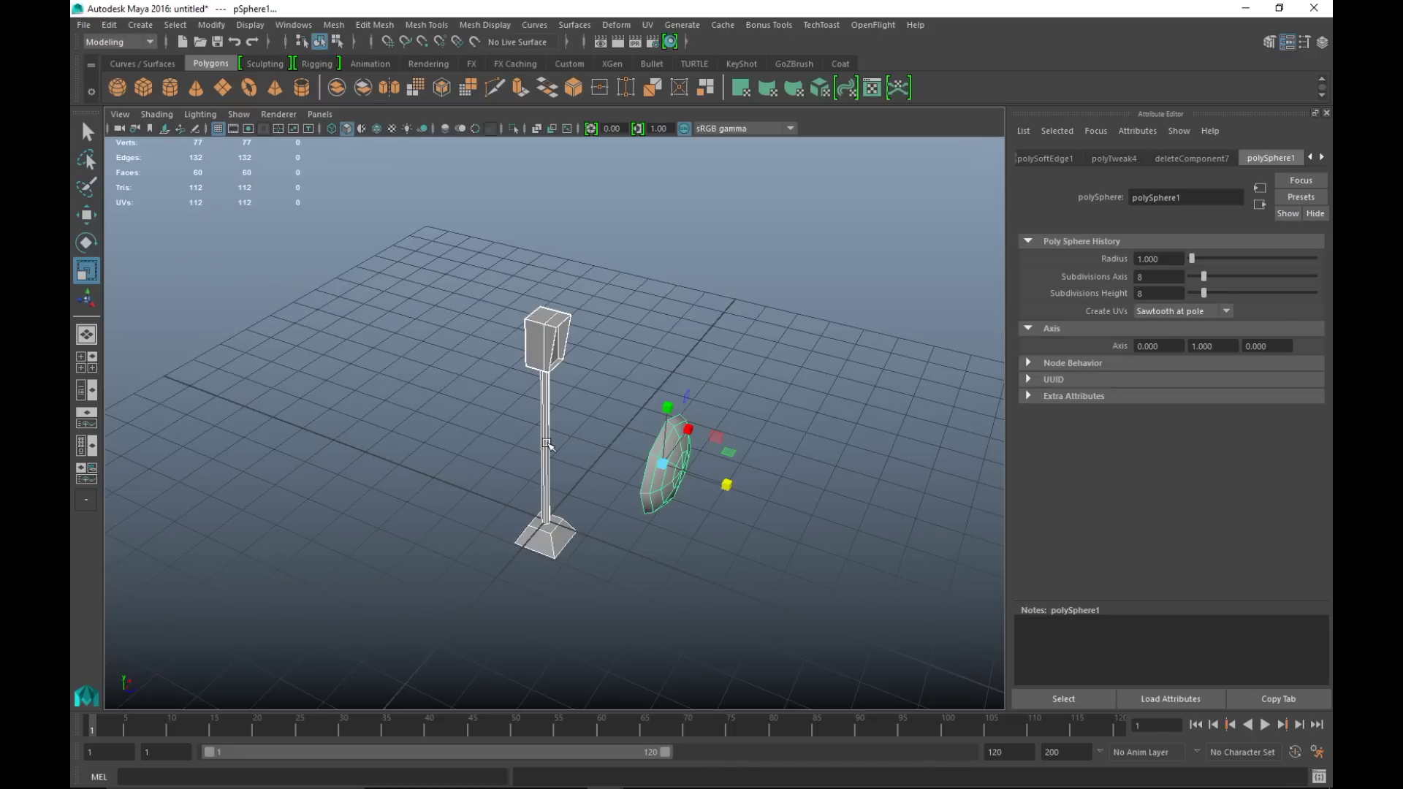
- Apply Smooth with 1 division to the half sphere, and check the poly count of all parts
scroll(547, 443, "up", 3)
left_click_drag(543, 454, 502, 456, "alt")
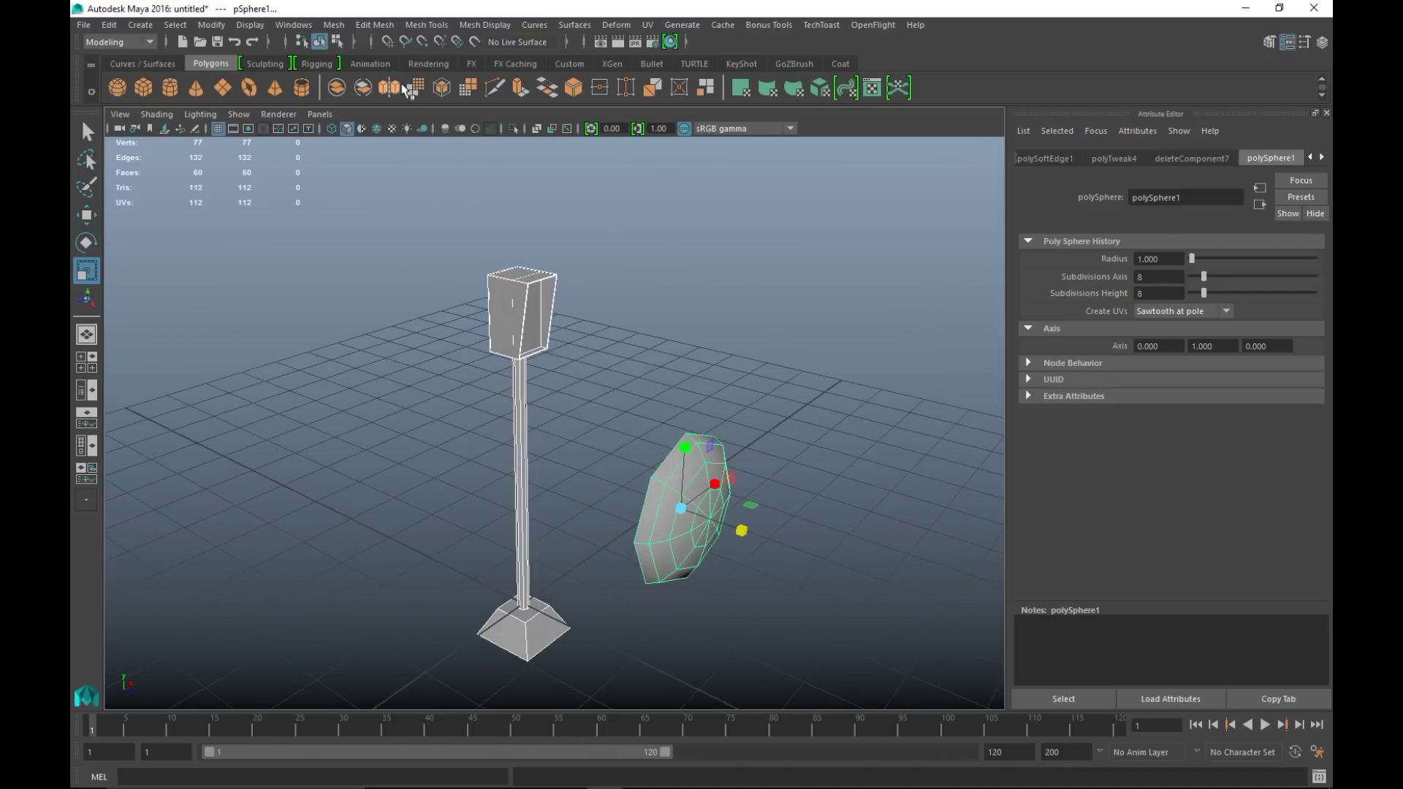
left_click(334, 25)
left_click(481, 155)
left_click(691, 471)
left_click(333, 24)
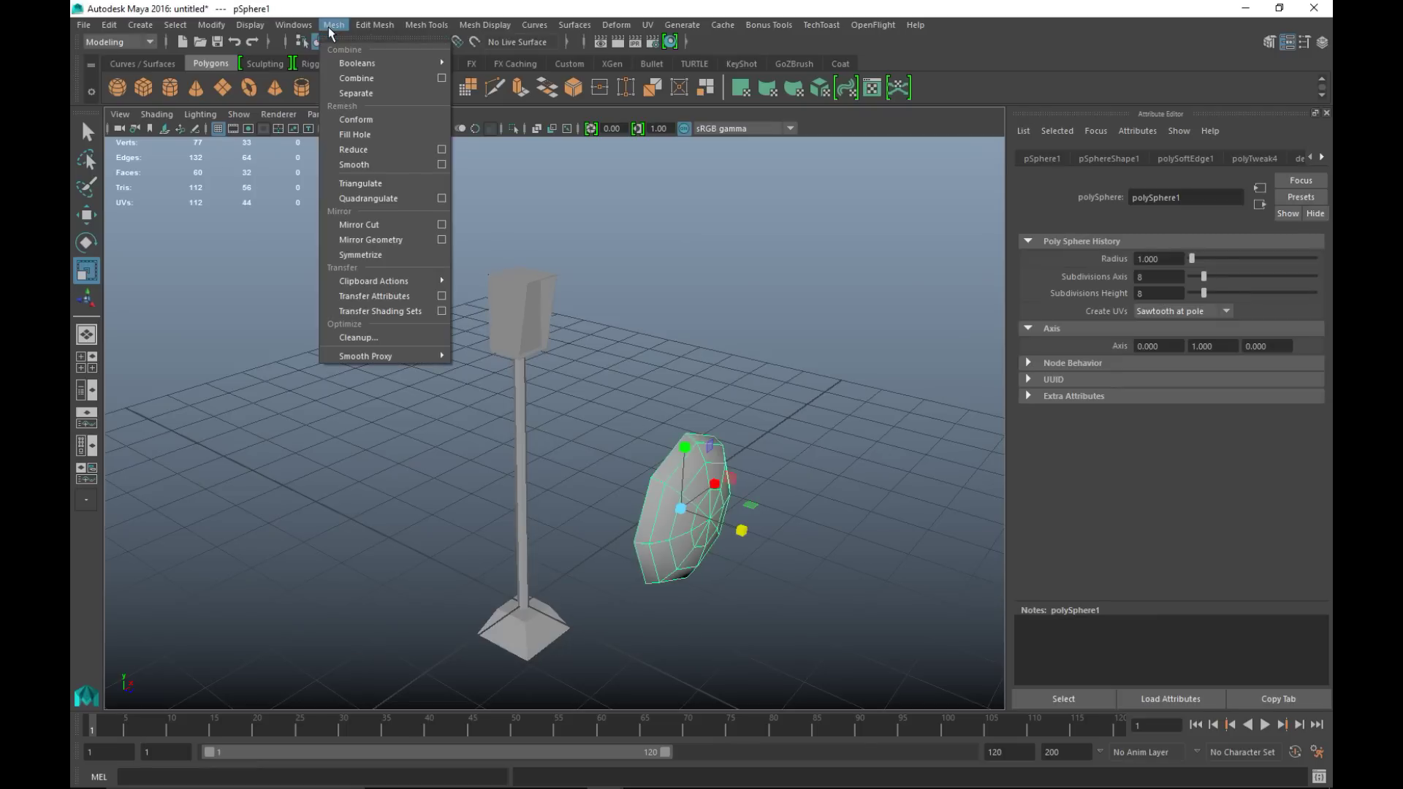
left_click(385, 166)
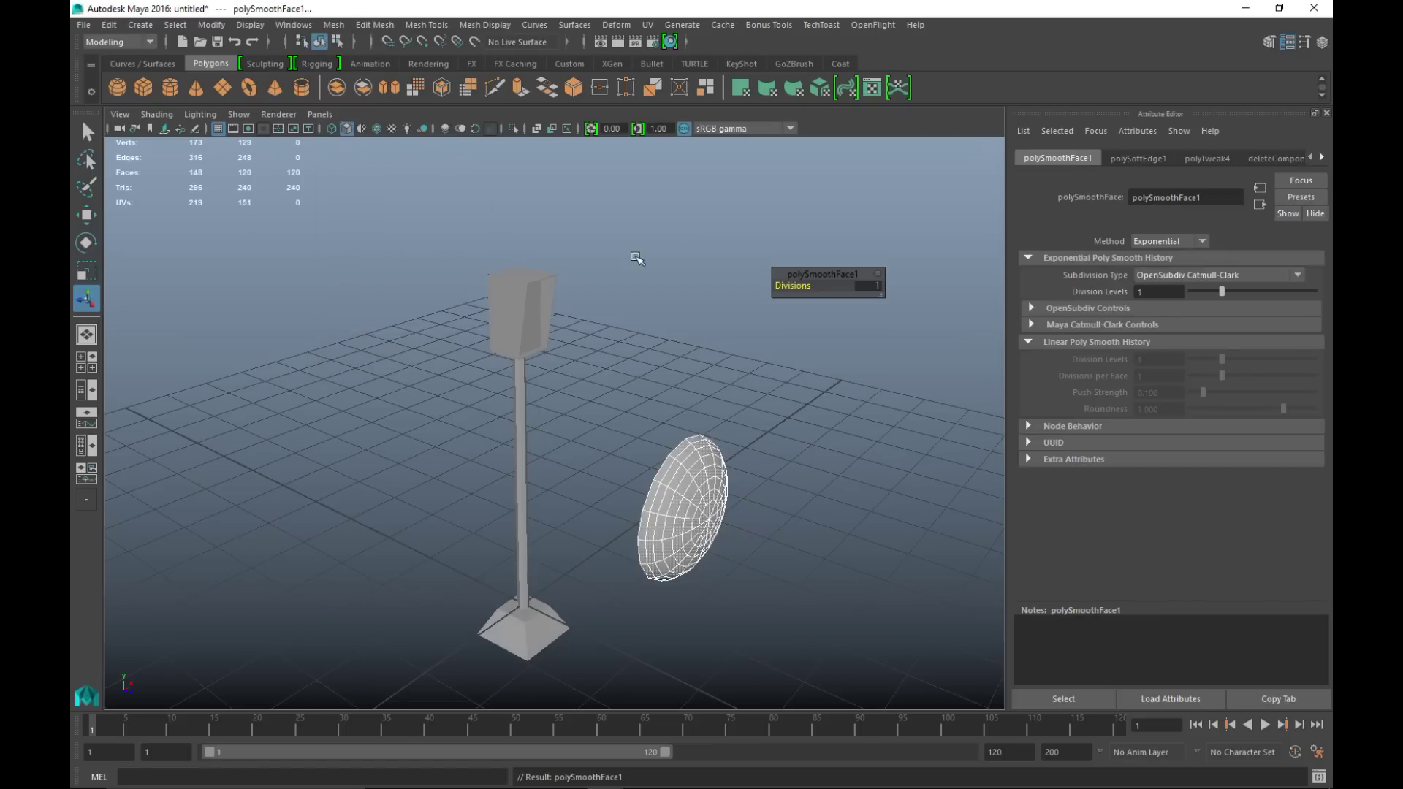
left_click(811, 380)
left_click_drag(364, 256, 752, 618)
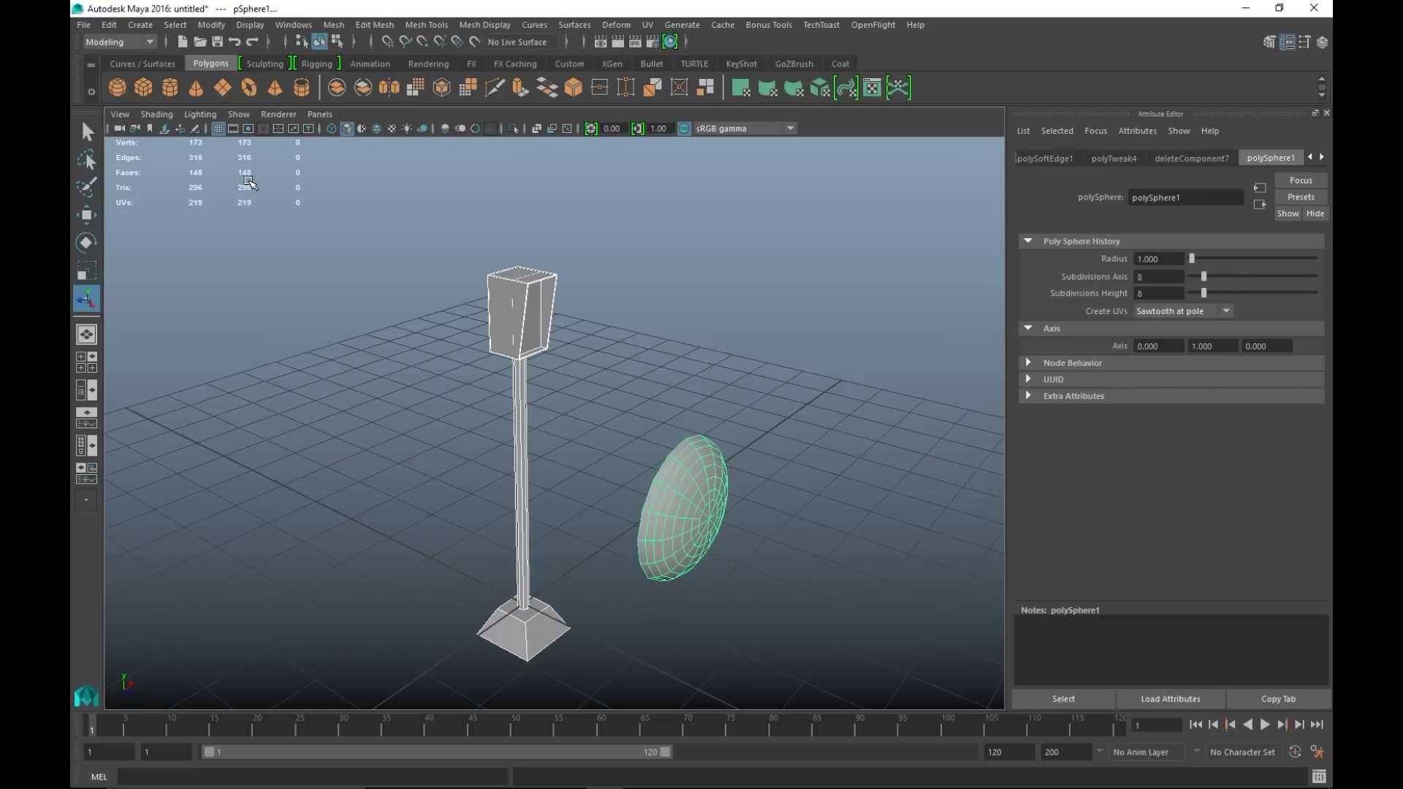
left_click_drag(745, 447, 742, 354, "alt")
left_click(741, 354)
- Move the half sphere back along Z onto the post and raise it along Y to the head
left_click(669, 479)
left_click_drag(736, 585, 721, 557, "alt")
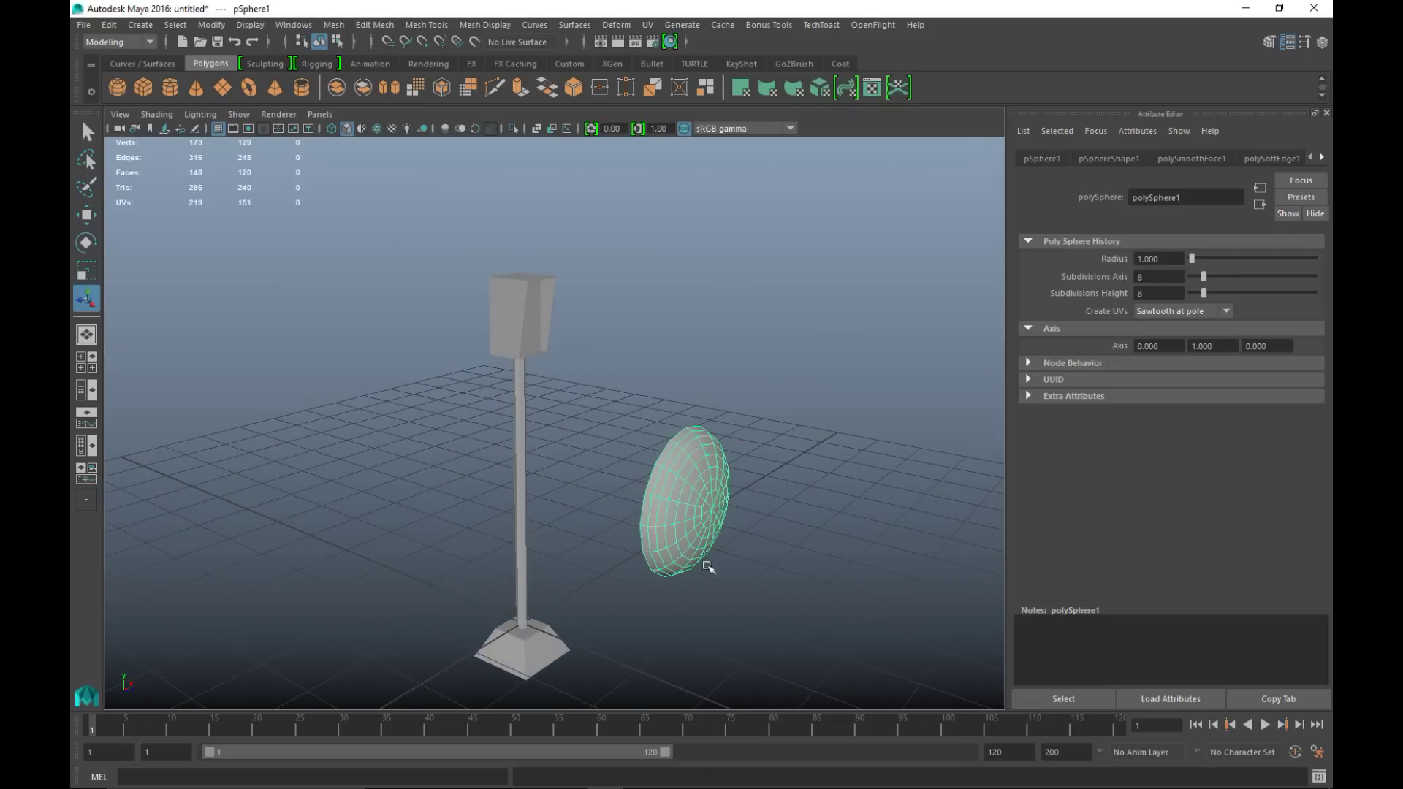
key("w")
left_click_drag(753, 522, 574, 471)
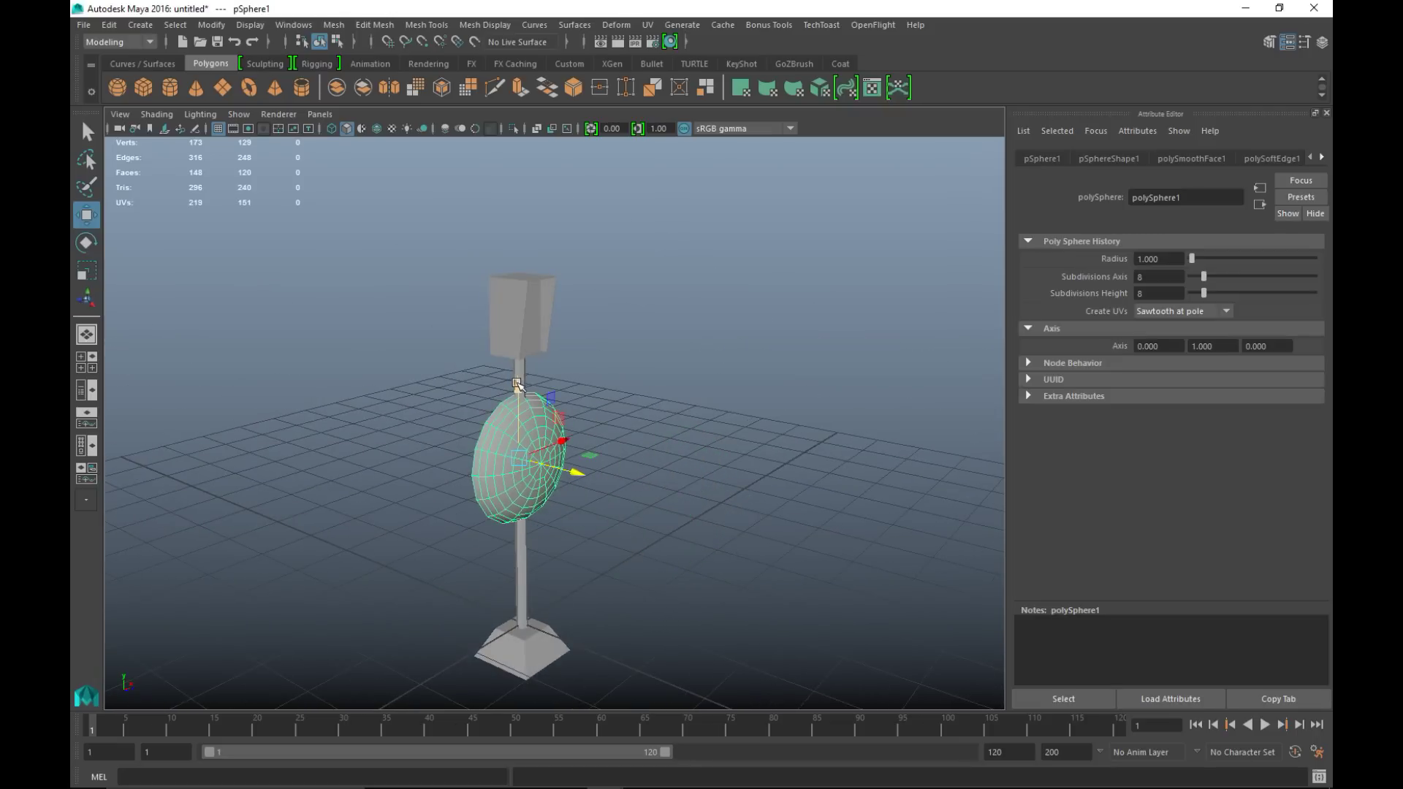
left_click_drag(517, 383, 500, 264)
- In the front view, scale the half sphere down uniformly until it fits inside the lower part of the head
left_click(82, 369)
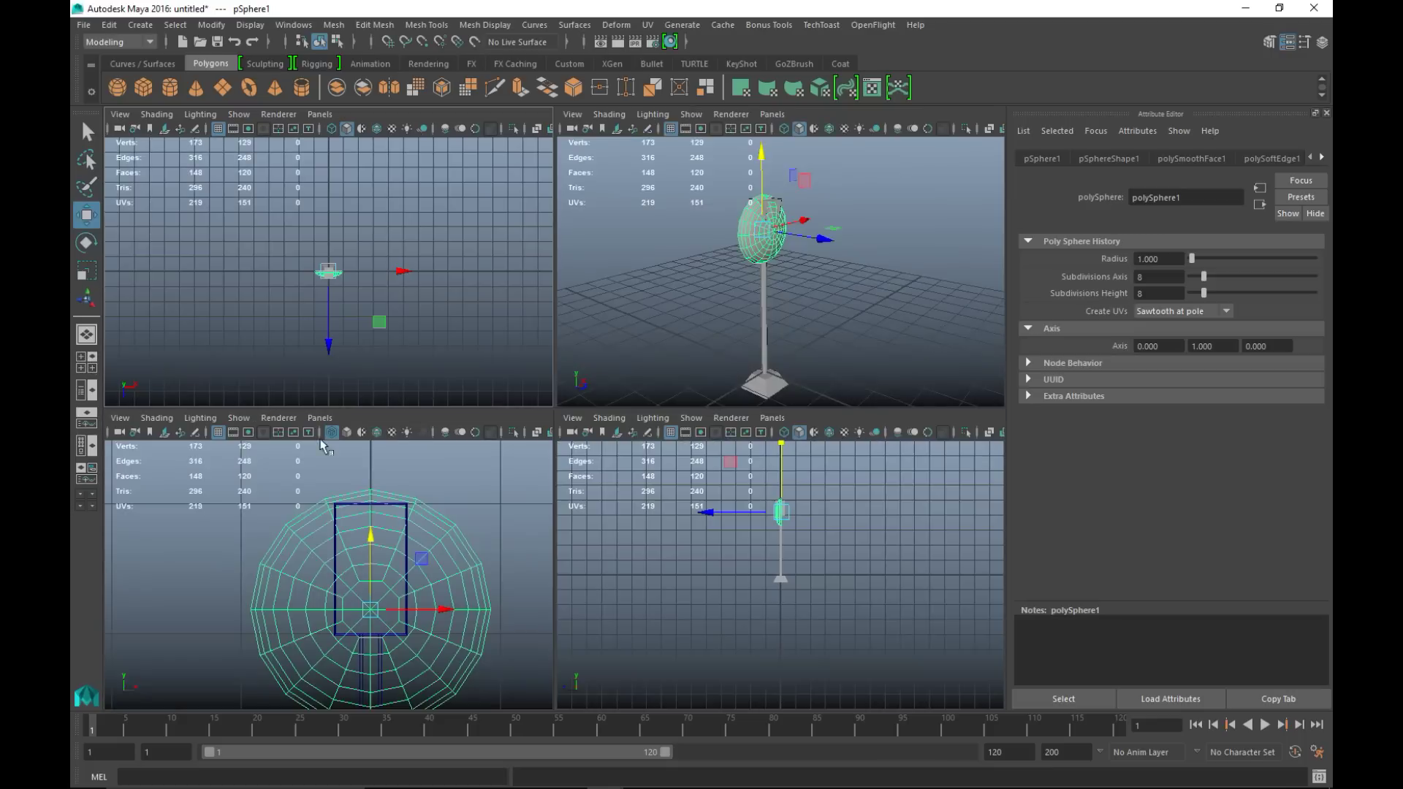
key("space")
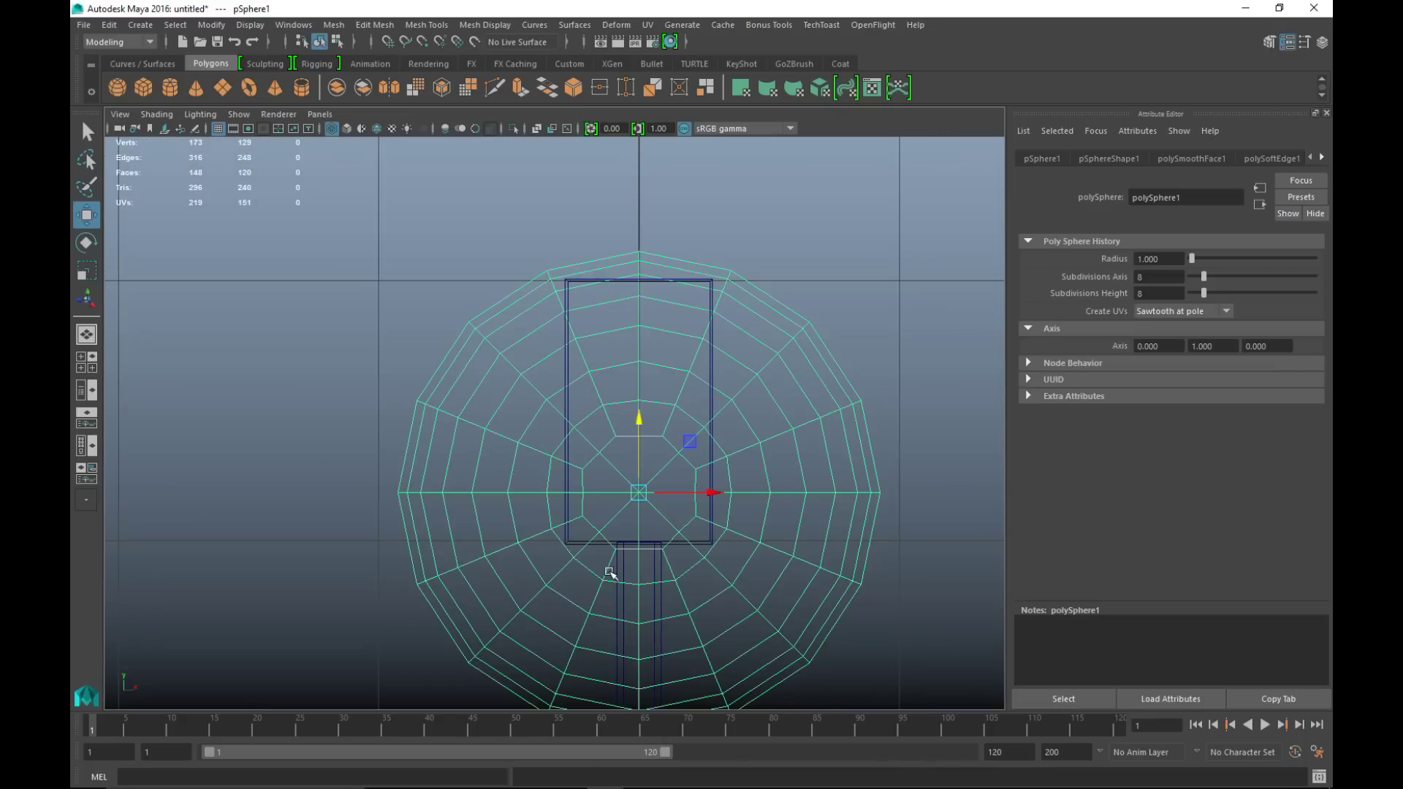
key("r")
left_click_drag(638, 493, 338, 545)
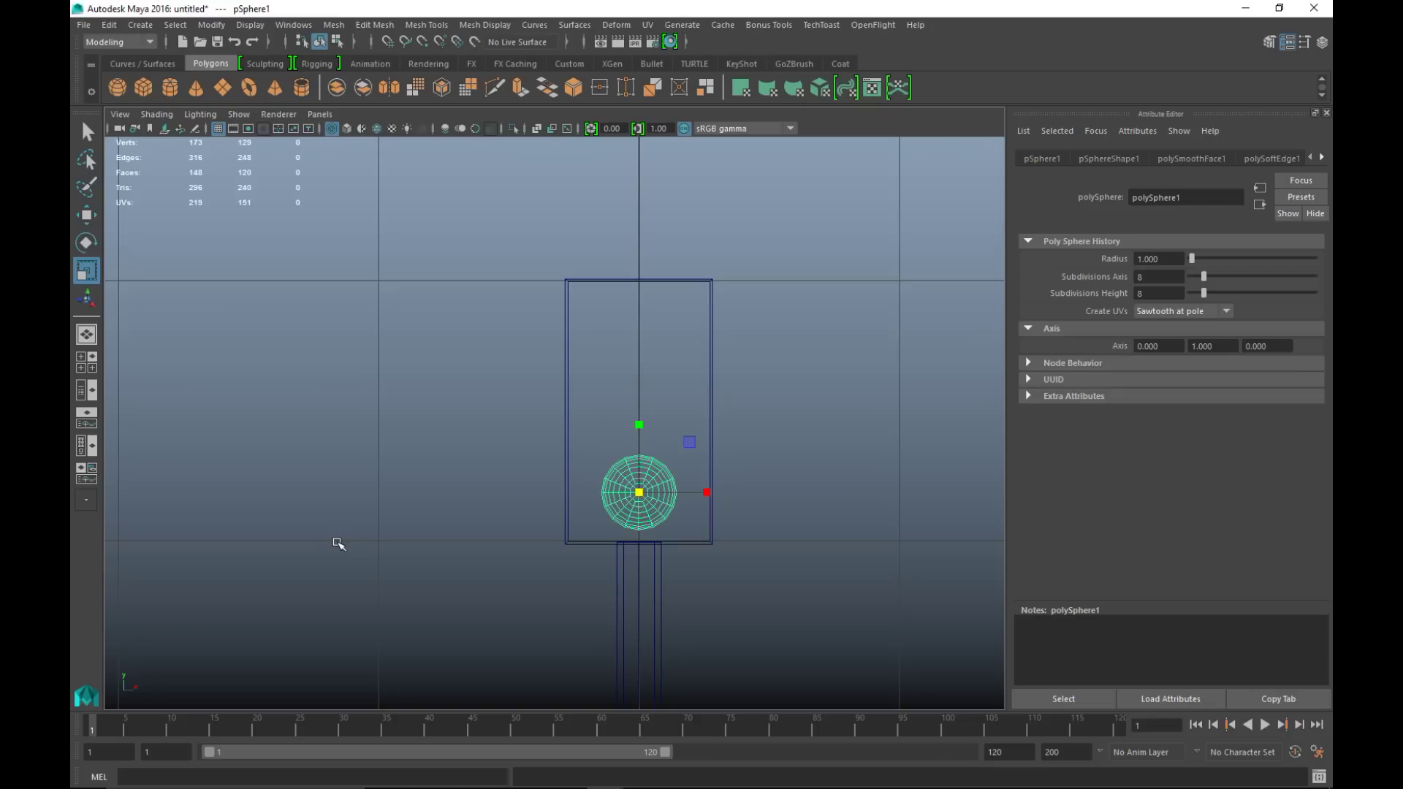
- Duplicate the half sphere directly above the original, and repeat the duplicate with the same offset for a third light
key("ctrl+d")
key("w")
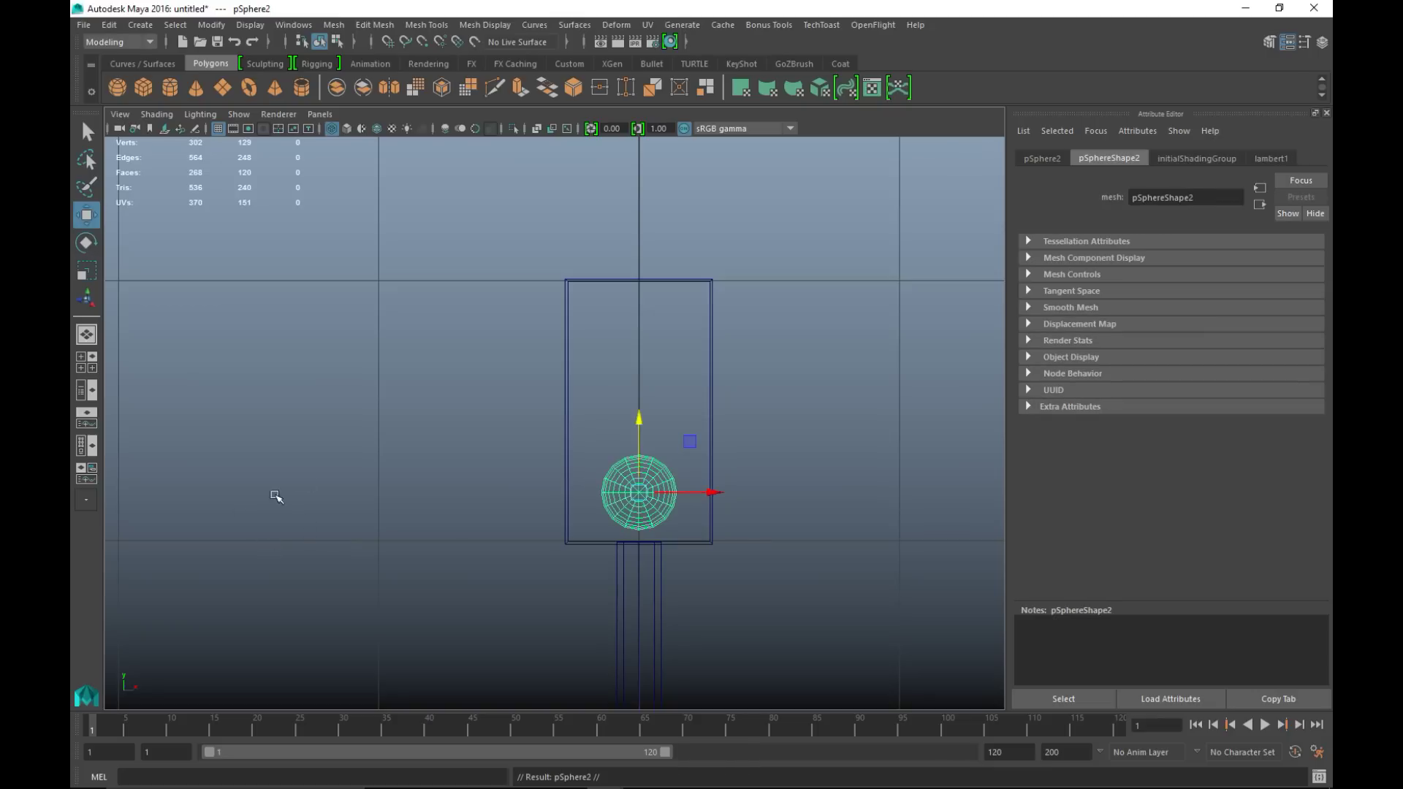
left_click_drag(637, 416, 635, 321)
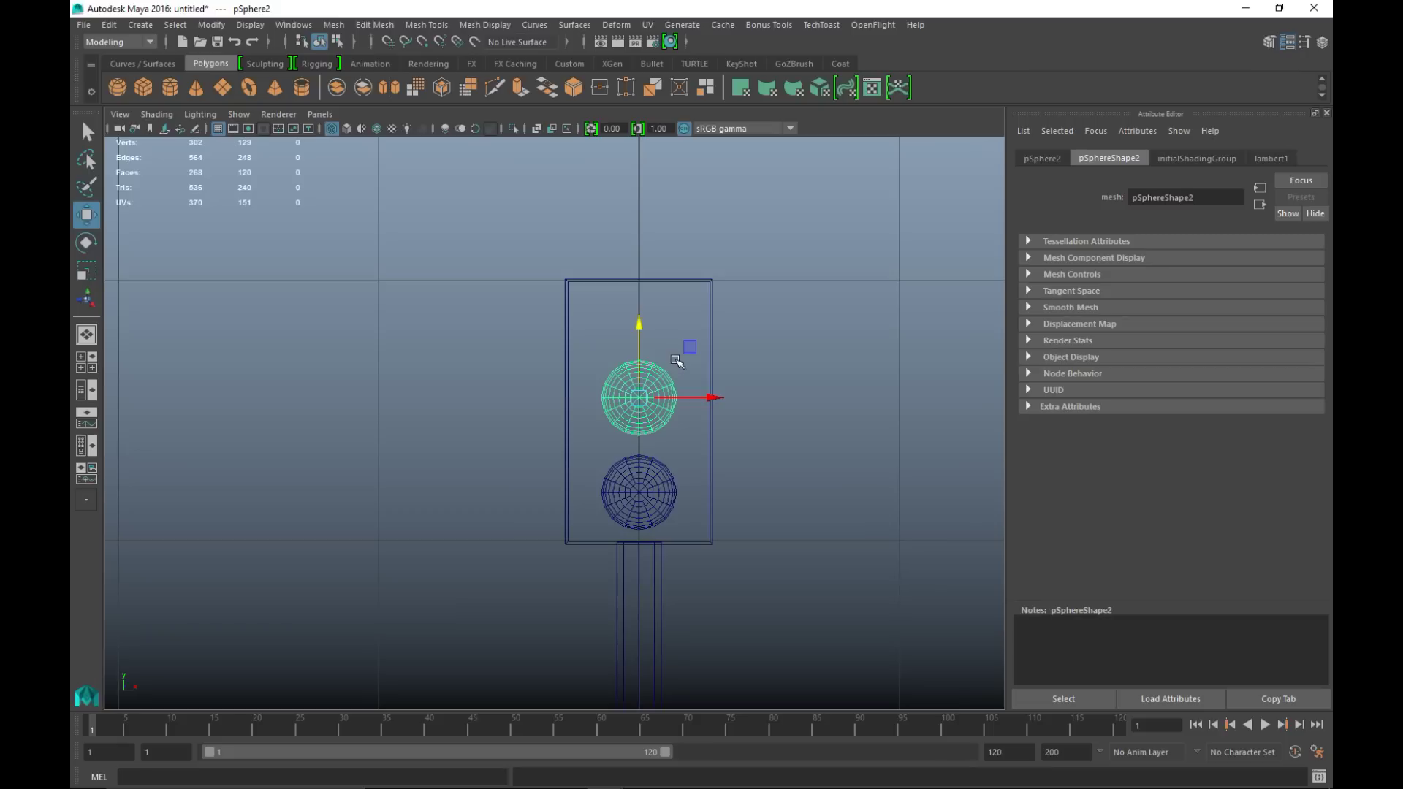
key("shift+d")
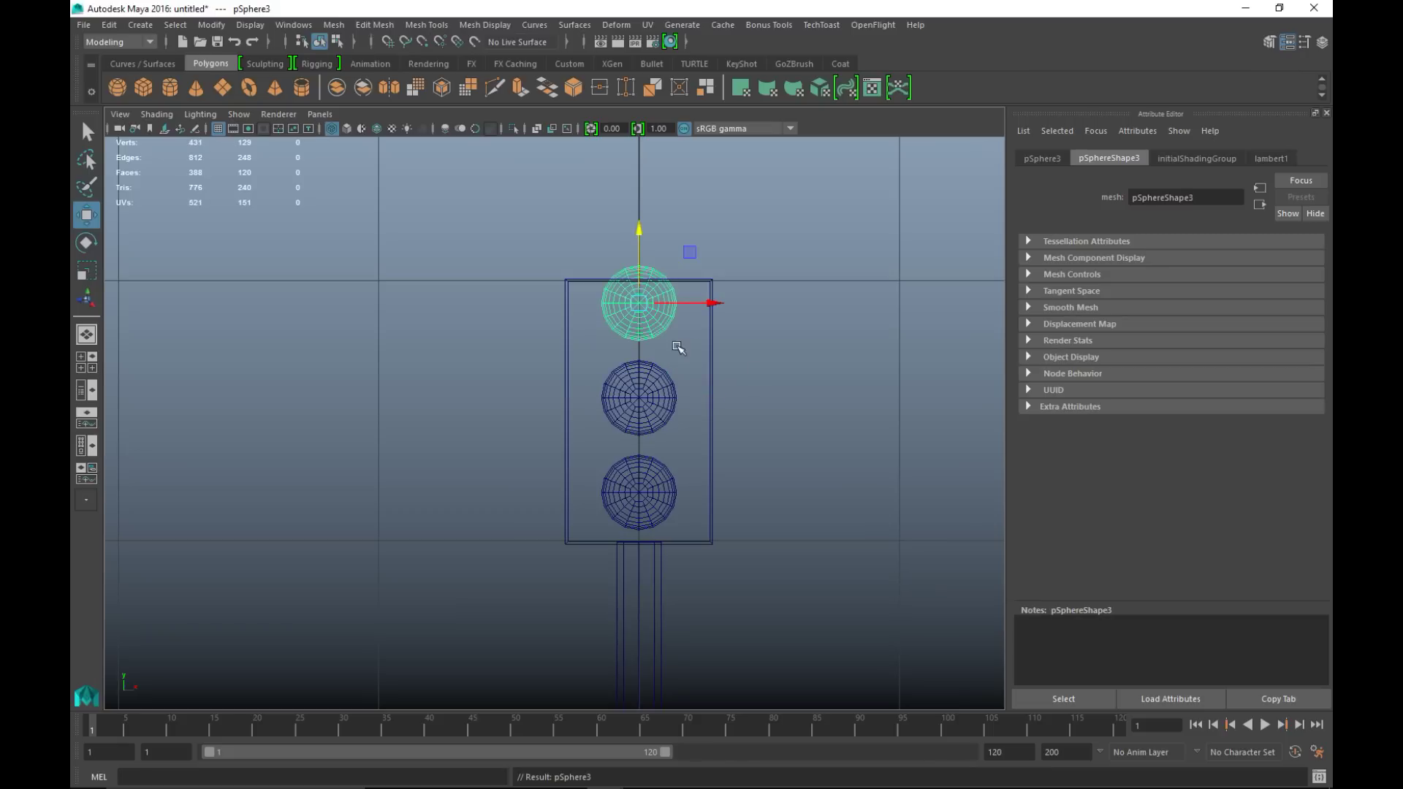
- Lower the middle and upper half spheres for even spacing, and nudge all three up to centre them in the head
left_click(648, 401)
left_click_drag(637, 323, 637, 337)
left_click(655, 309)
left_click_drag(639, 228, 642, 257)
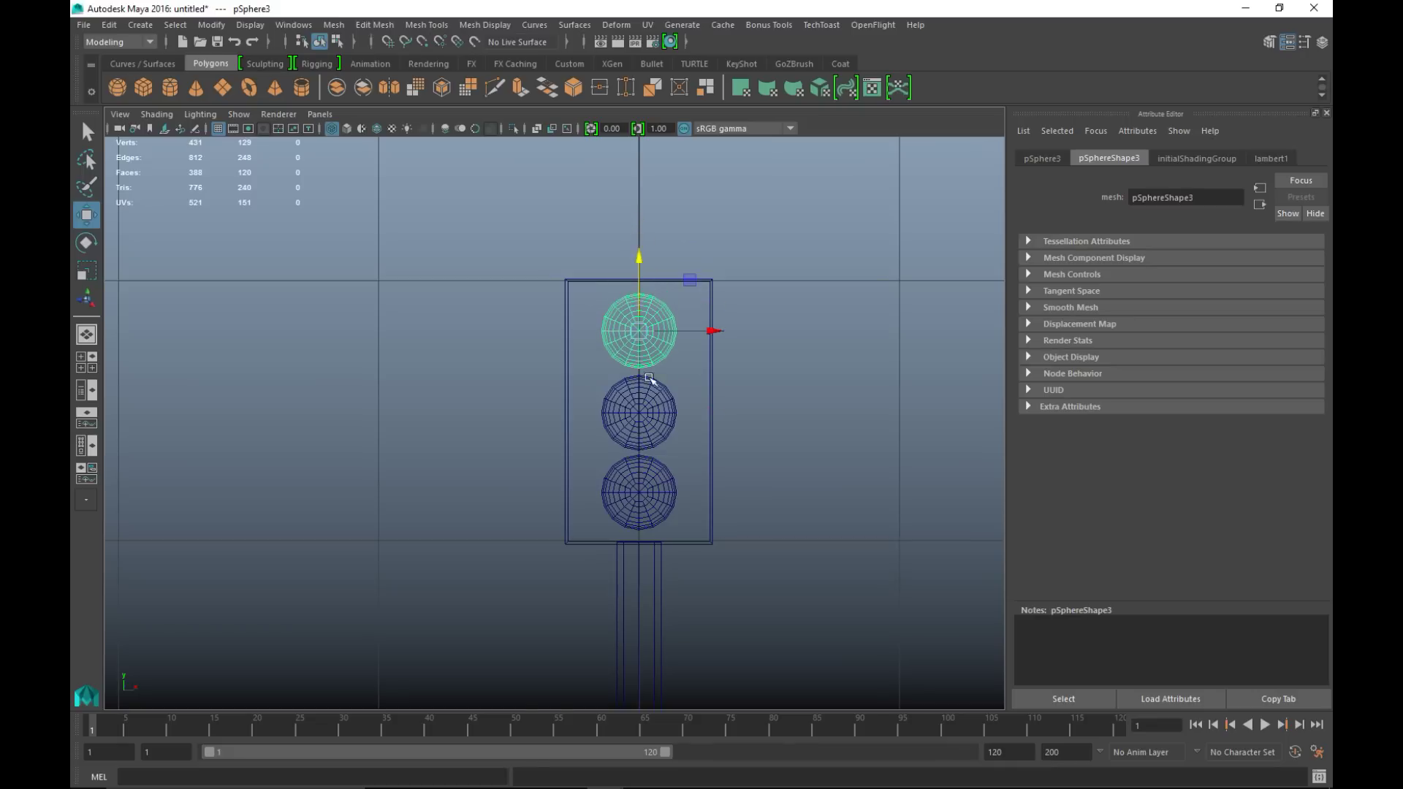
left_click(670, 414, "shift")
left_click(656, 503, "shift")
left_click_drag(639, 415, 640, 417)
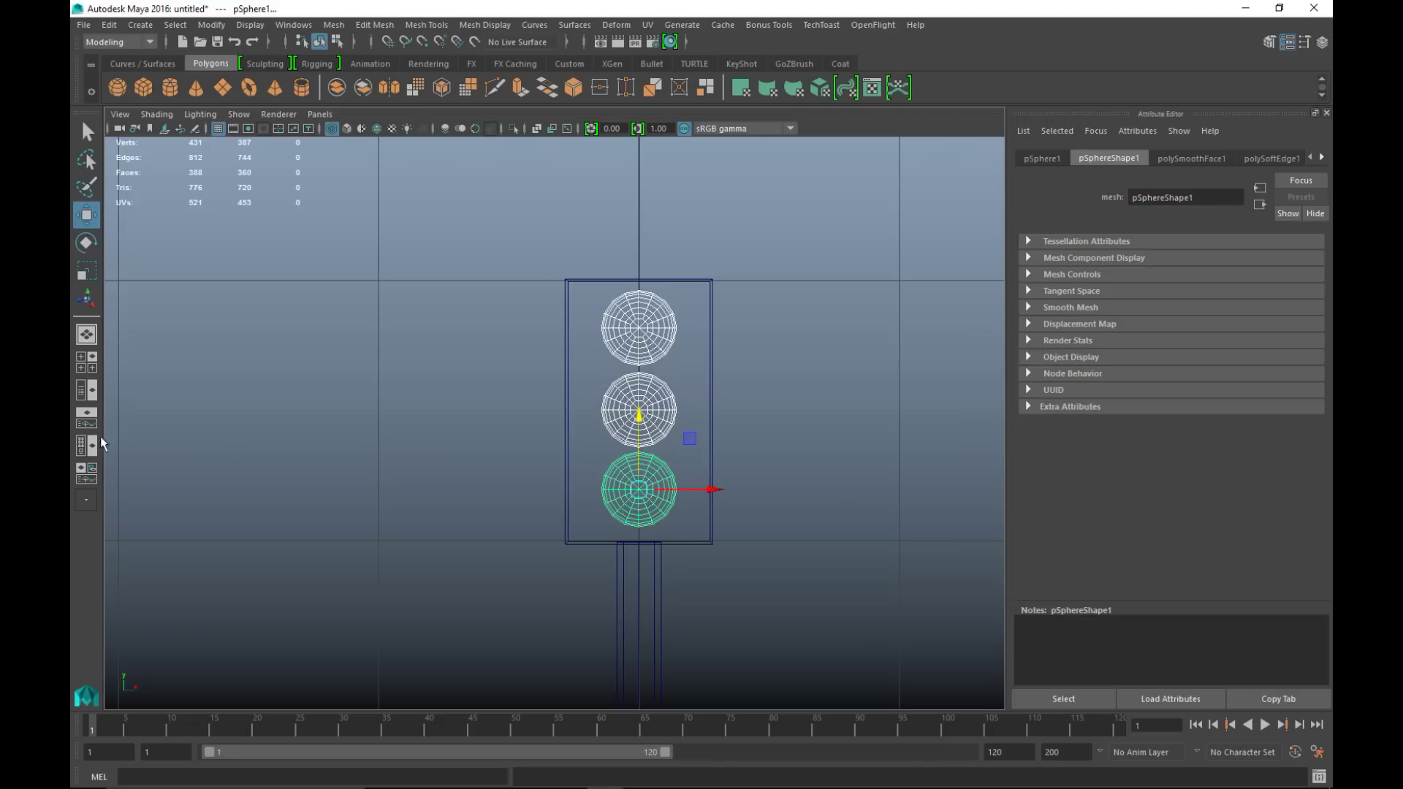
- In the side view with wireframe display, move the three half spheres forward along Z until their flat backs meet the front panel
left_click(90, 365)
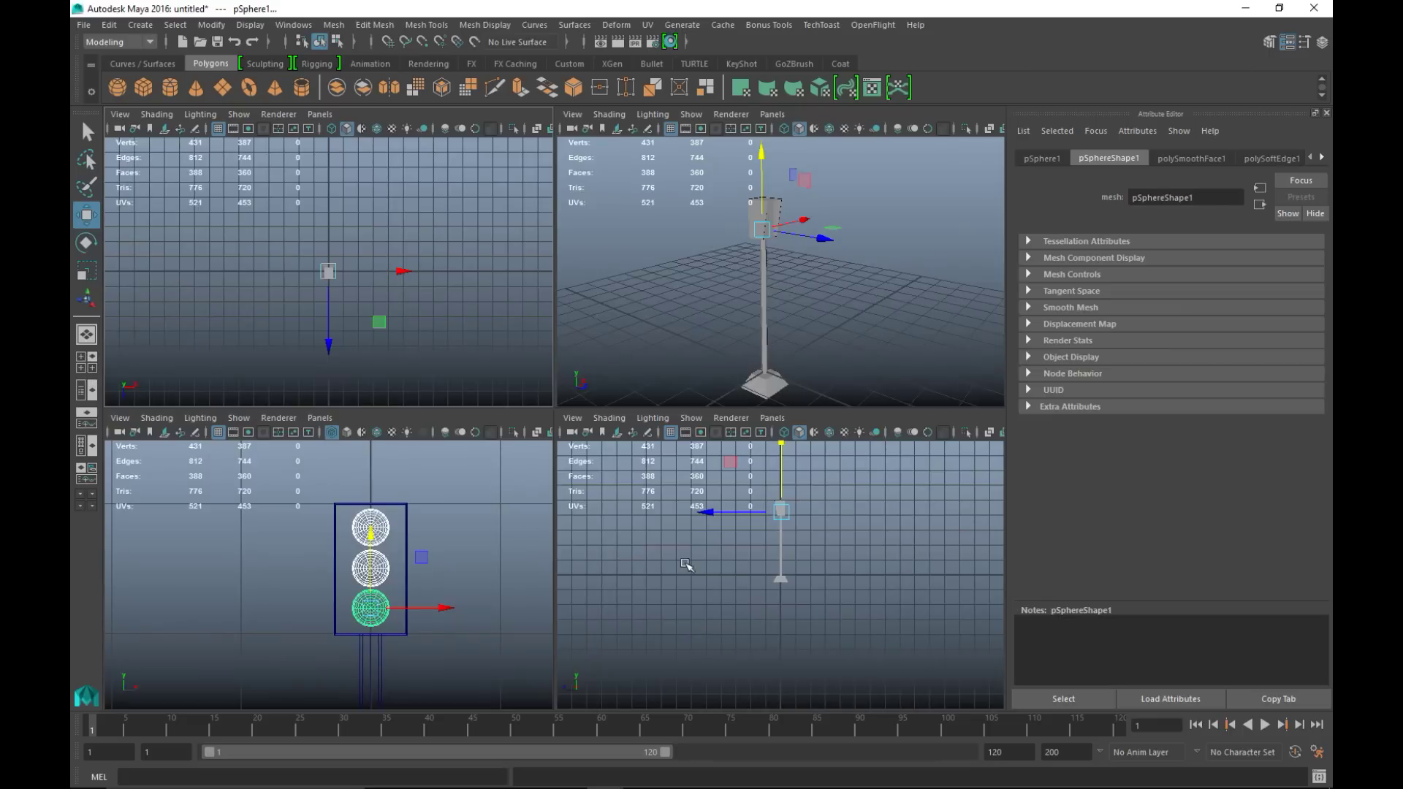
key("space")
key("f")
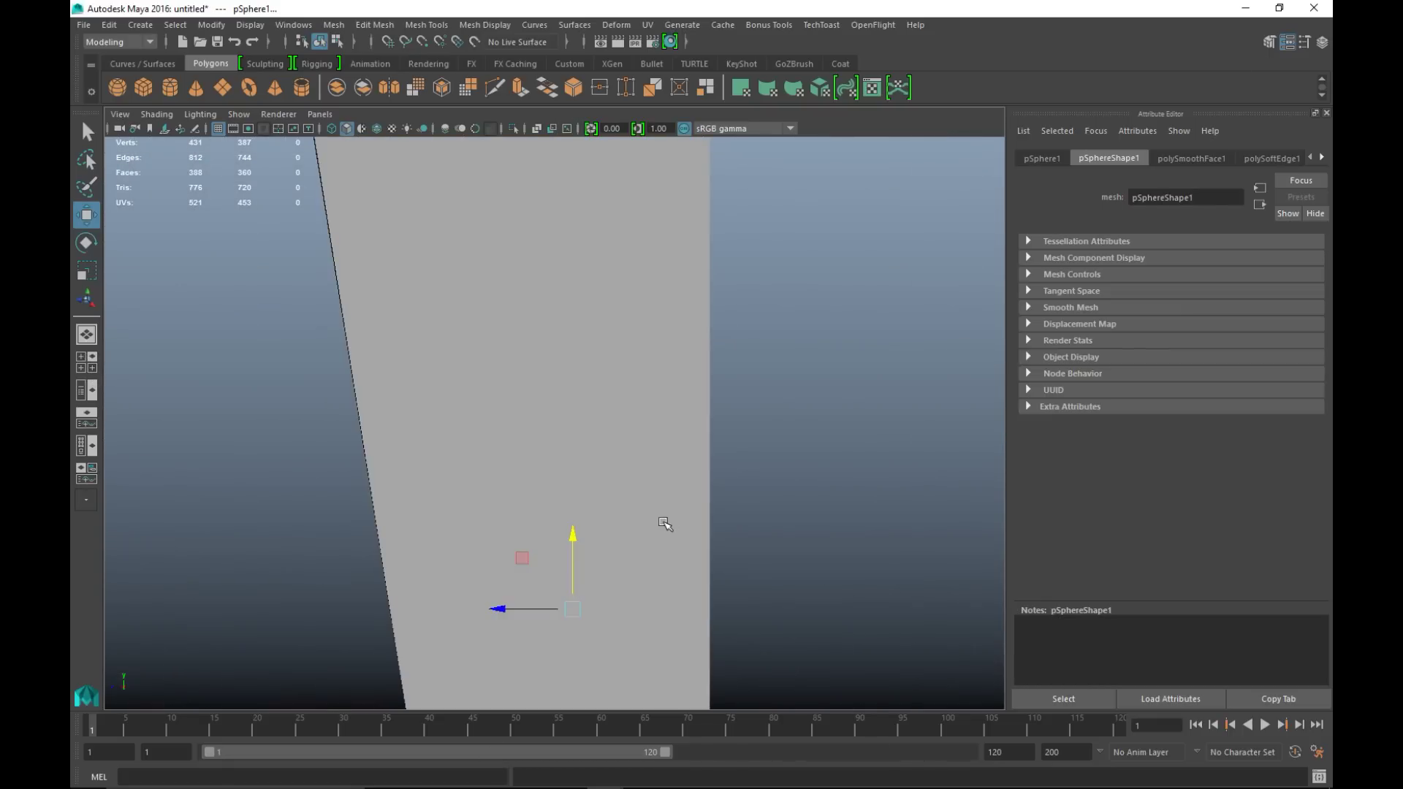
key("4")
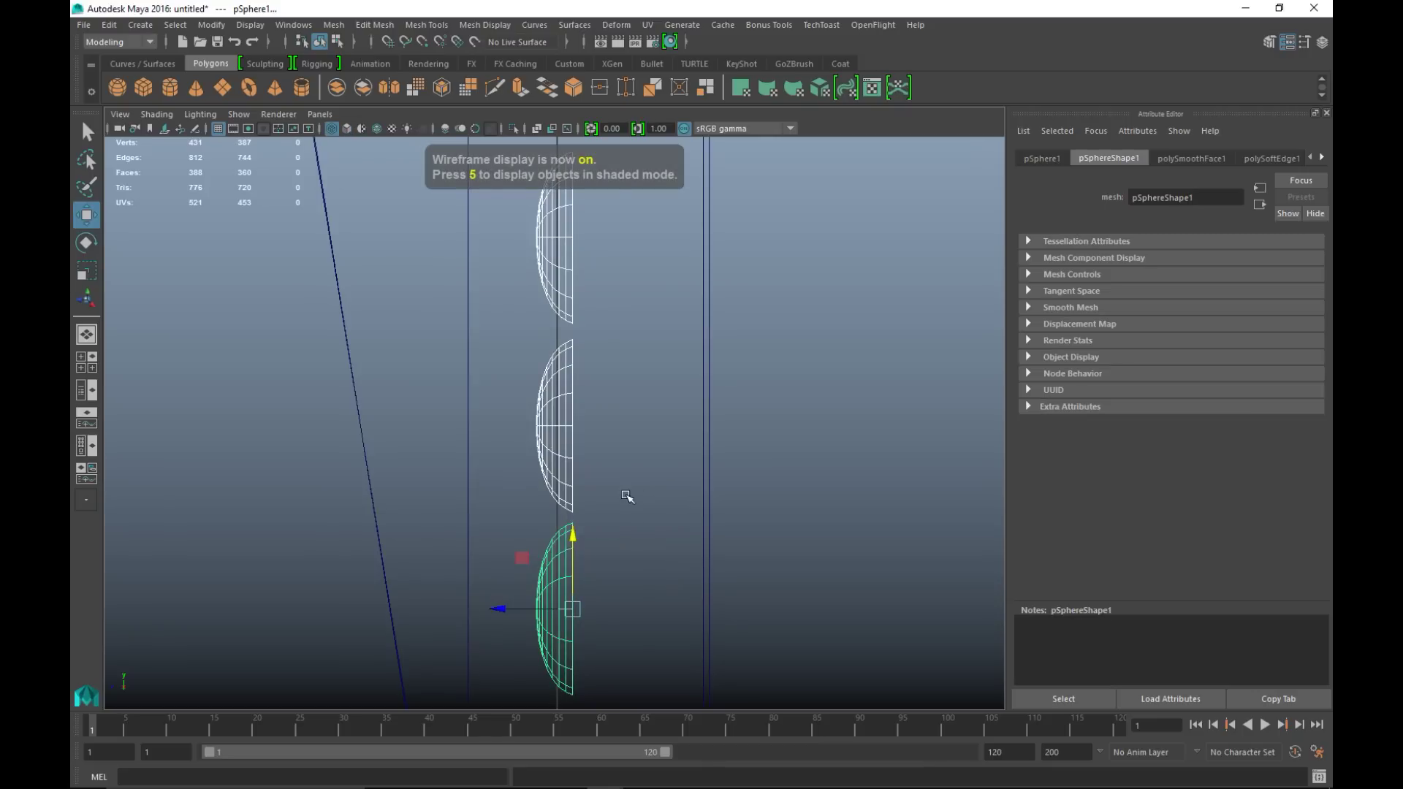
scroll(720, 492, "down", 8)
scroll(714, 526, "up", 5)
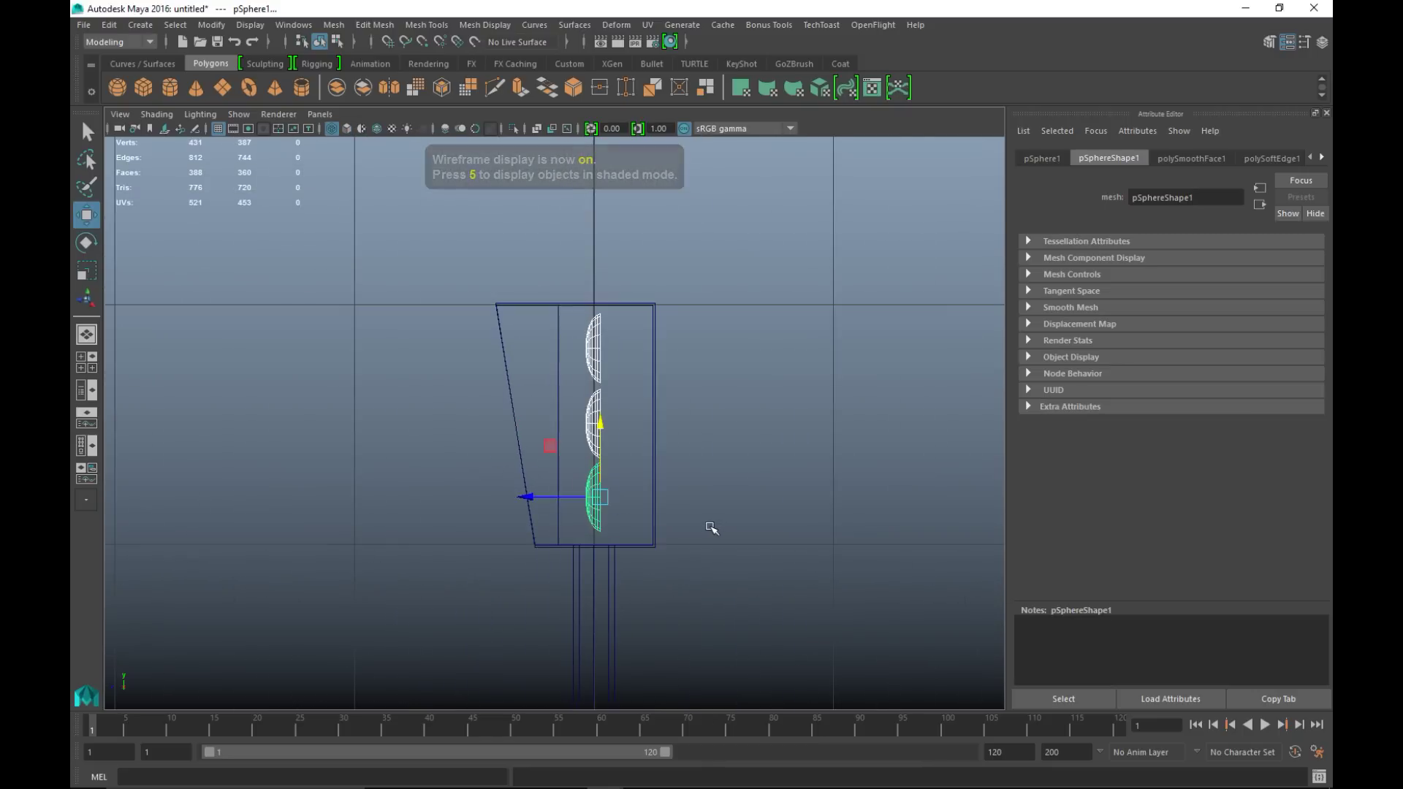
left_click_drag(523, 497, 483, 495)
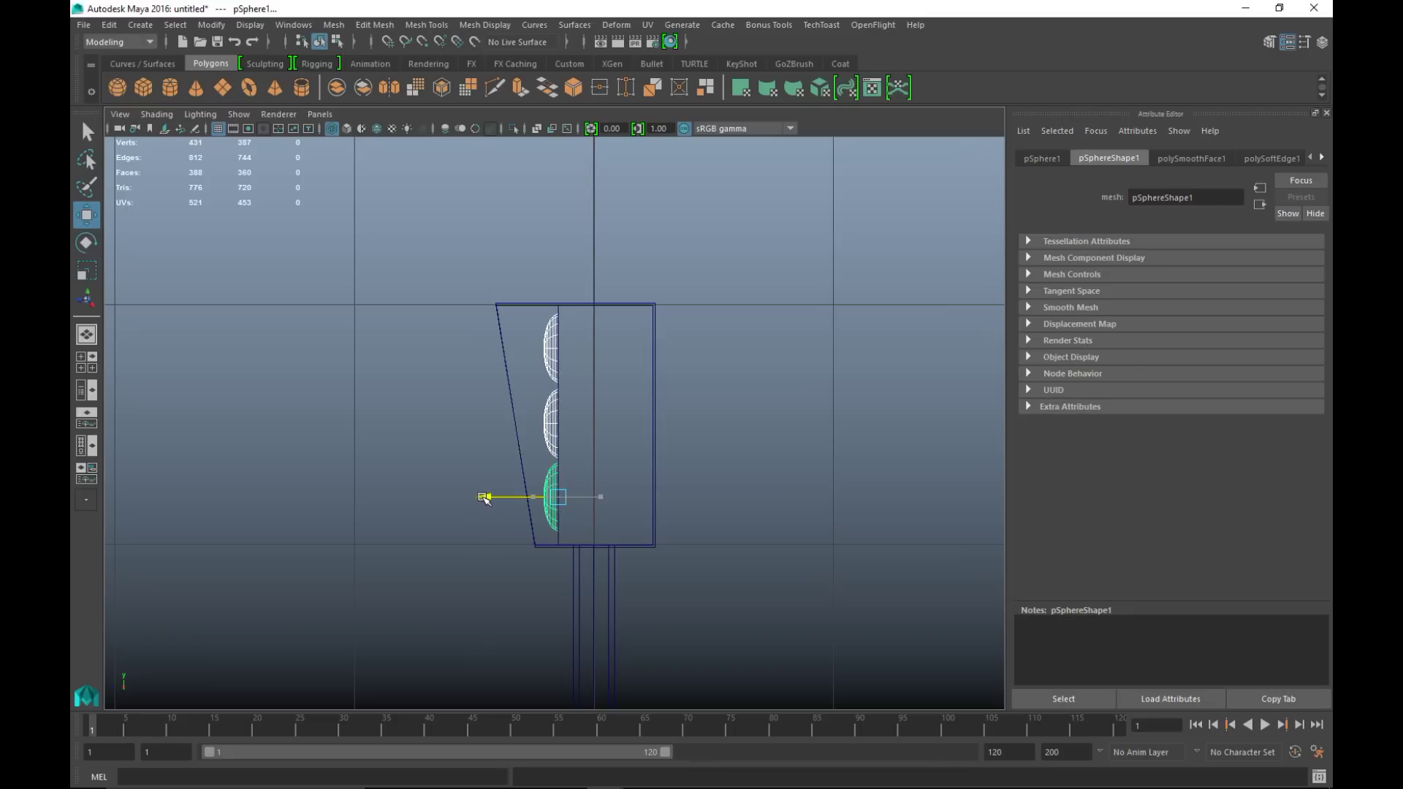
- Select every part of the traffic light in the perspective view, delete their history and freeze their transformations
left_click(85, 368)
key("space")
scroll(708, 398, "up", 3)
left_click_drag(709, 401, 827, 489, "alt")
left_click_drag(426, 192, 747, 692)
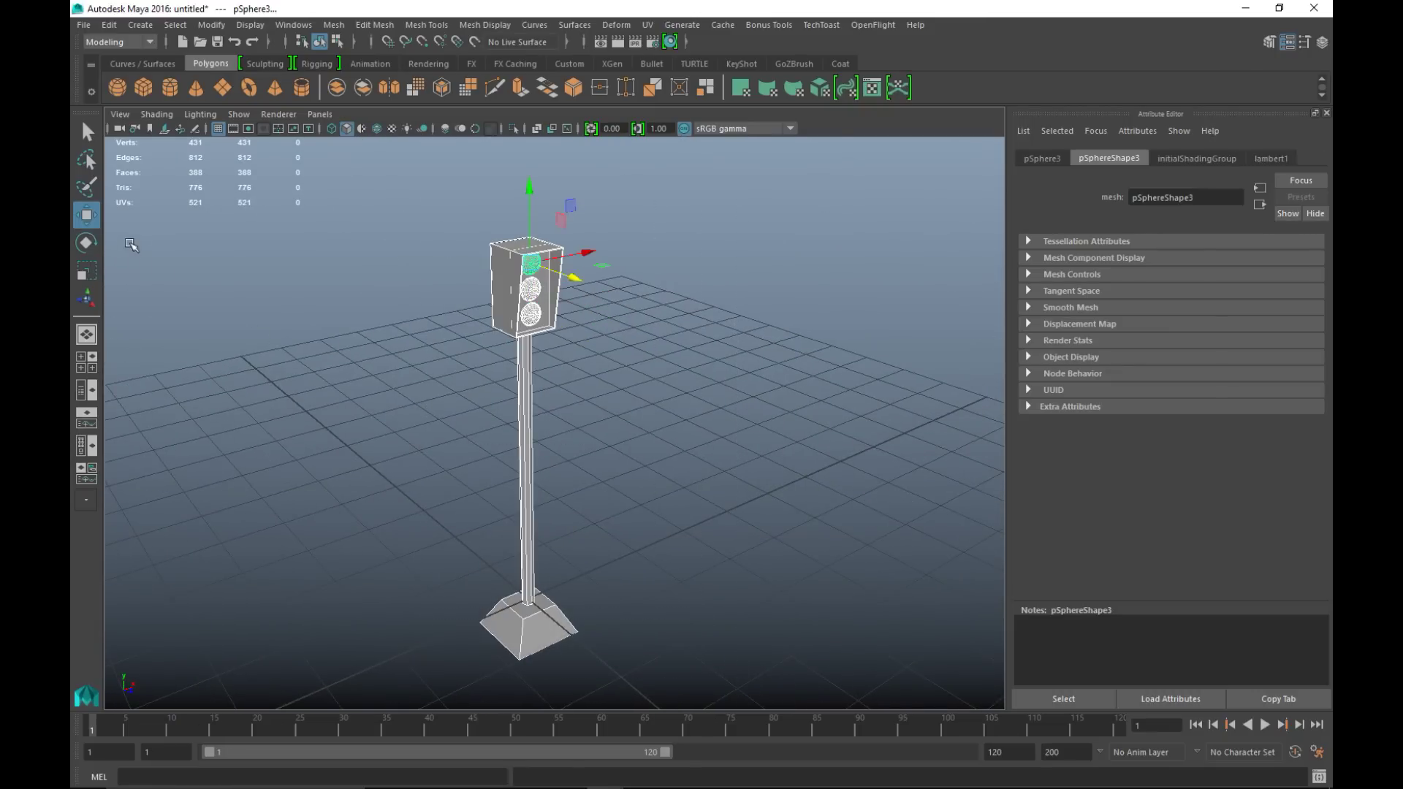
left_click_drag(632, 429, 745, 456, "alt")
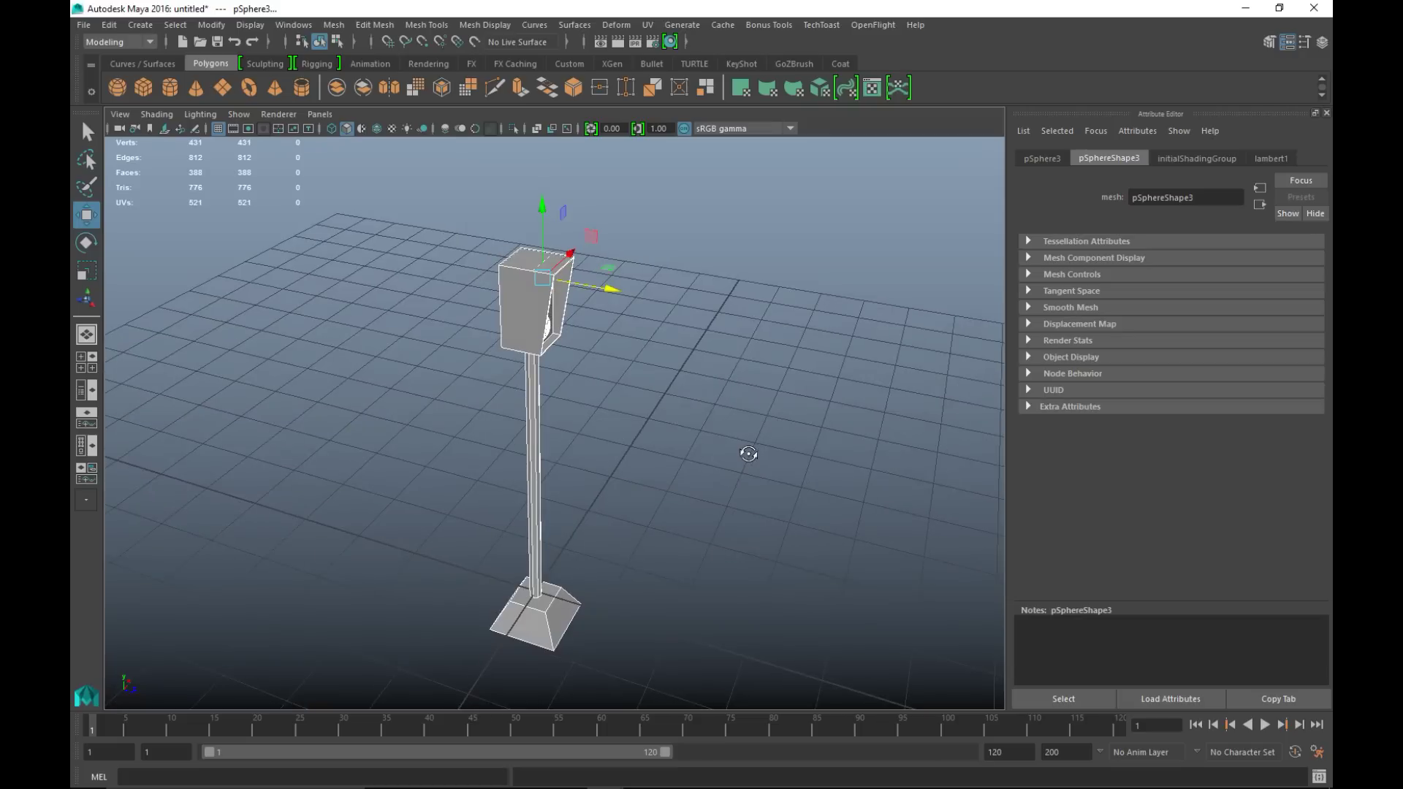
left_click(109, 24)
mouse_move(191, 205)
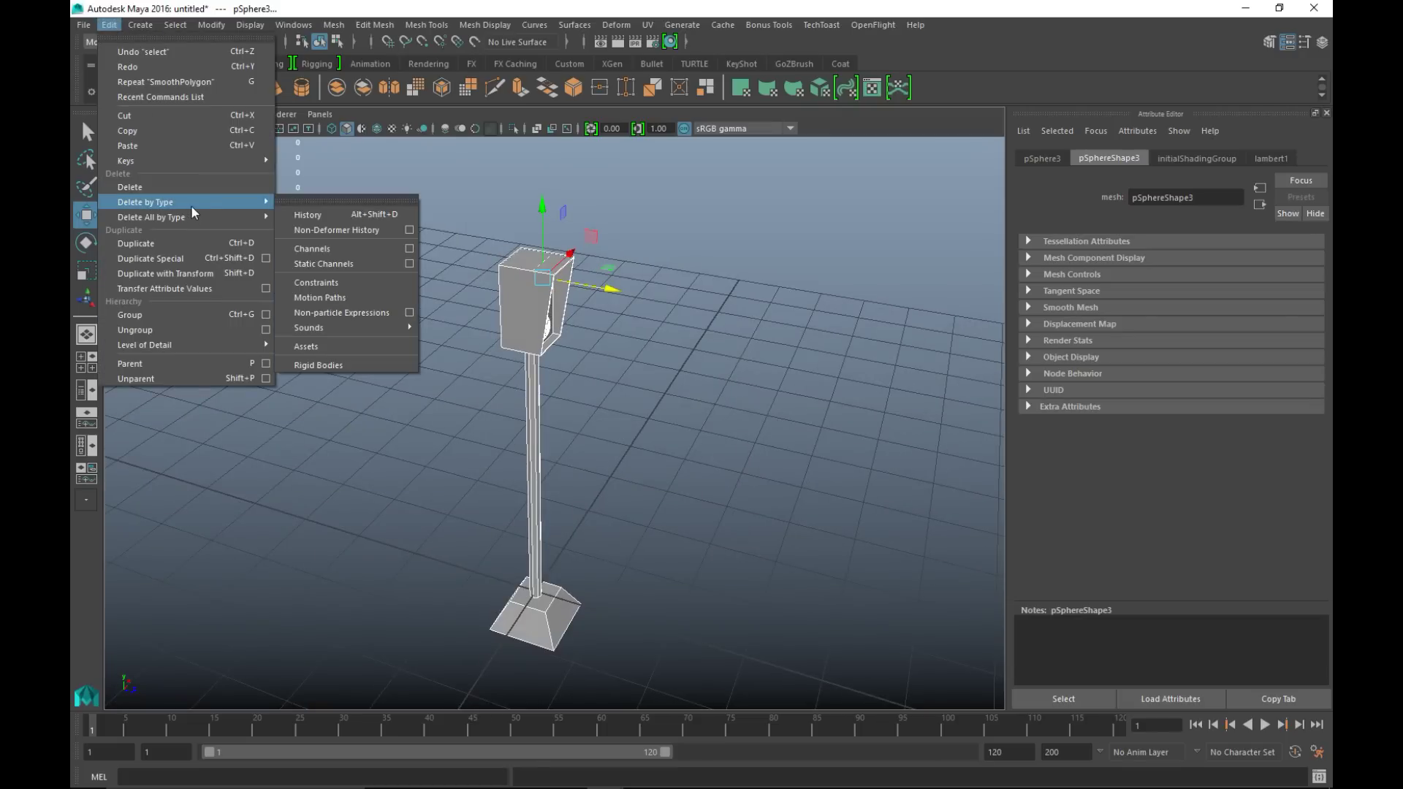
left_click(312, 213)
left_click(212, 26)
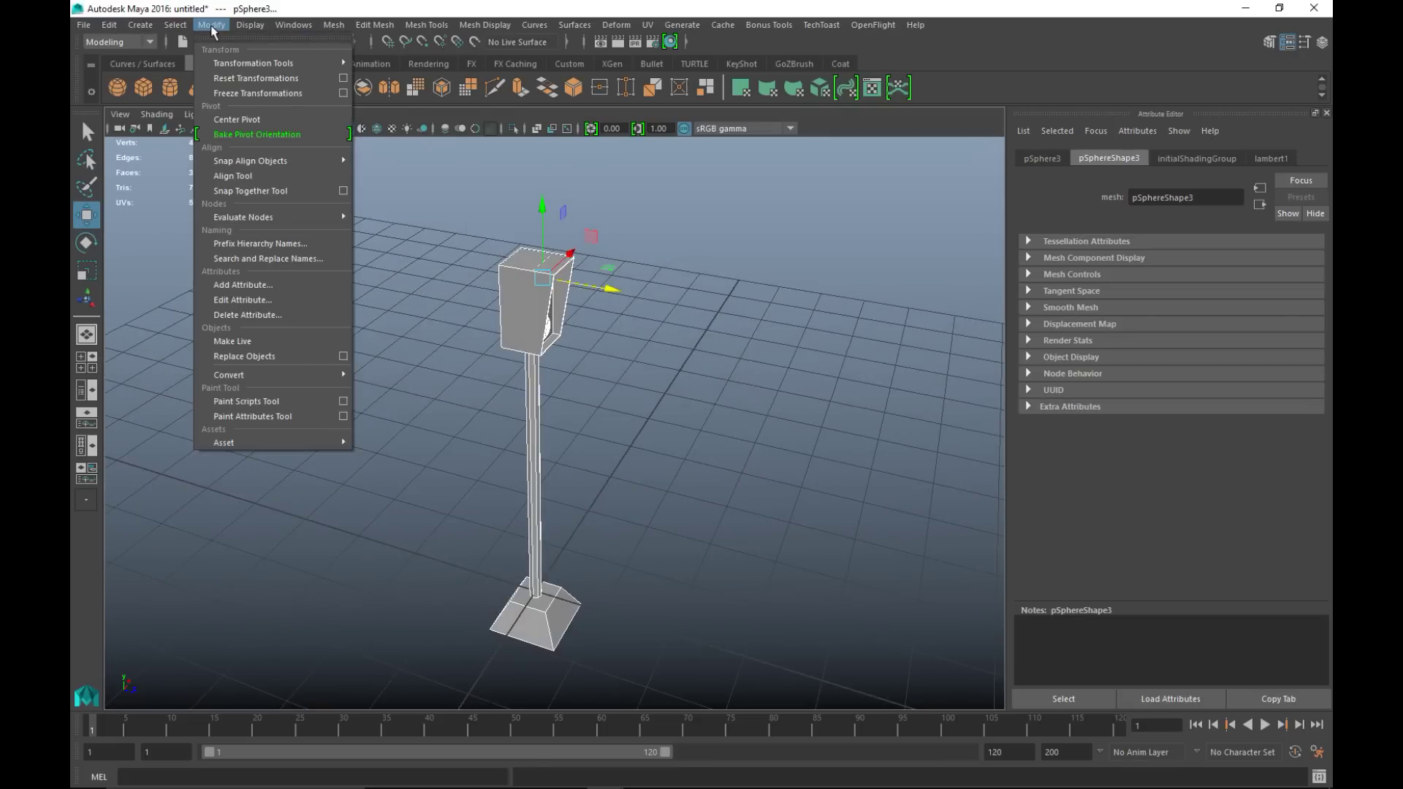
left_click(282, 93)
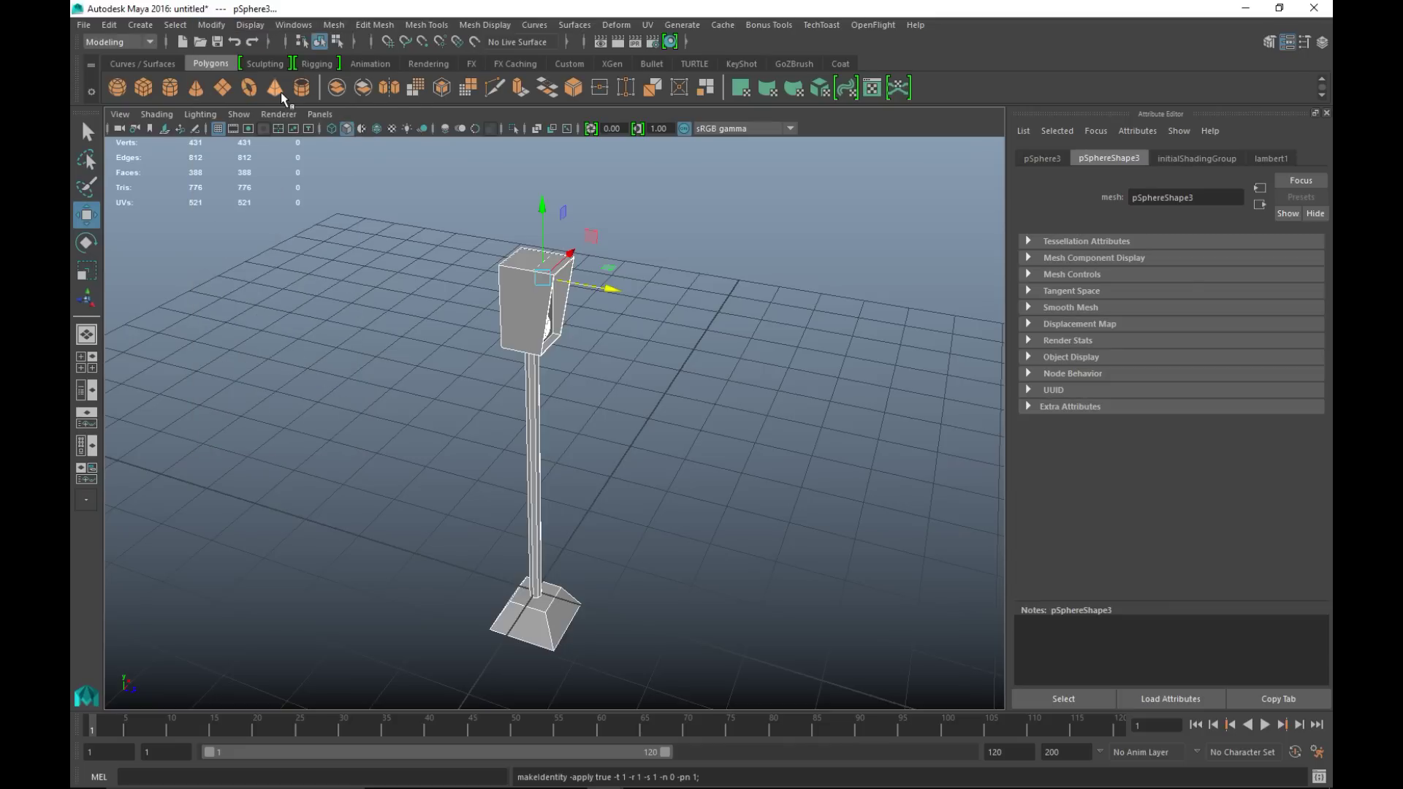
- Combine all the traffic light parts into one mesh, and separate that mesh into individual pieces
mouse_move(748, 429)
left_mouse_down("alt")
mouse_move(714, 407)
mouse_move(722, 434)
left_mouse_up("alt")
left_click(334, 27)
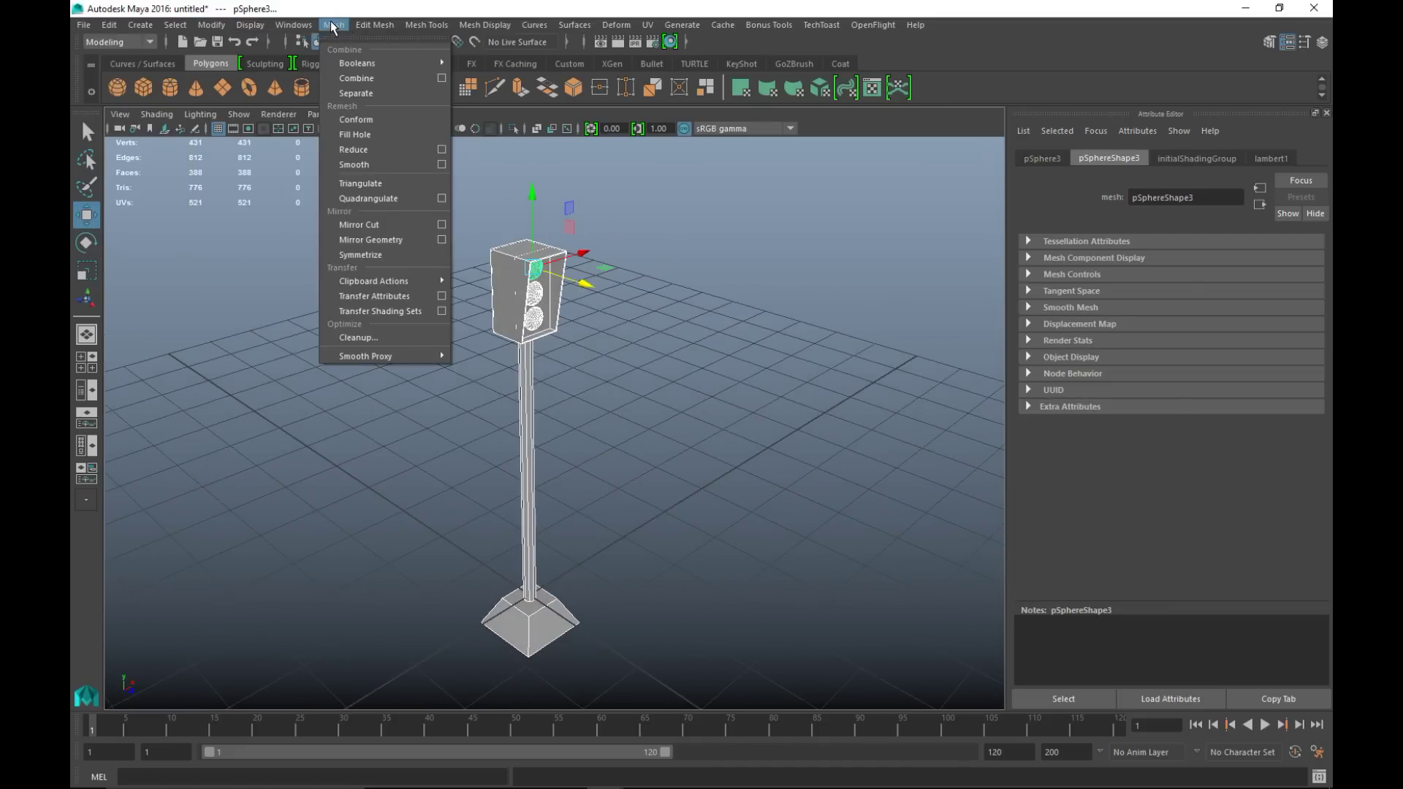
left_click(358, 79)
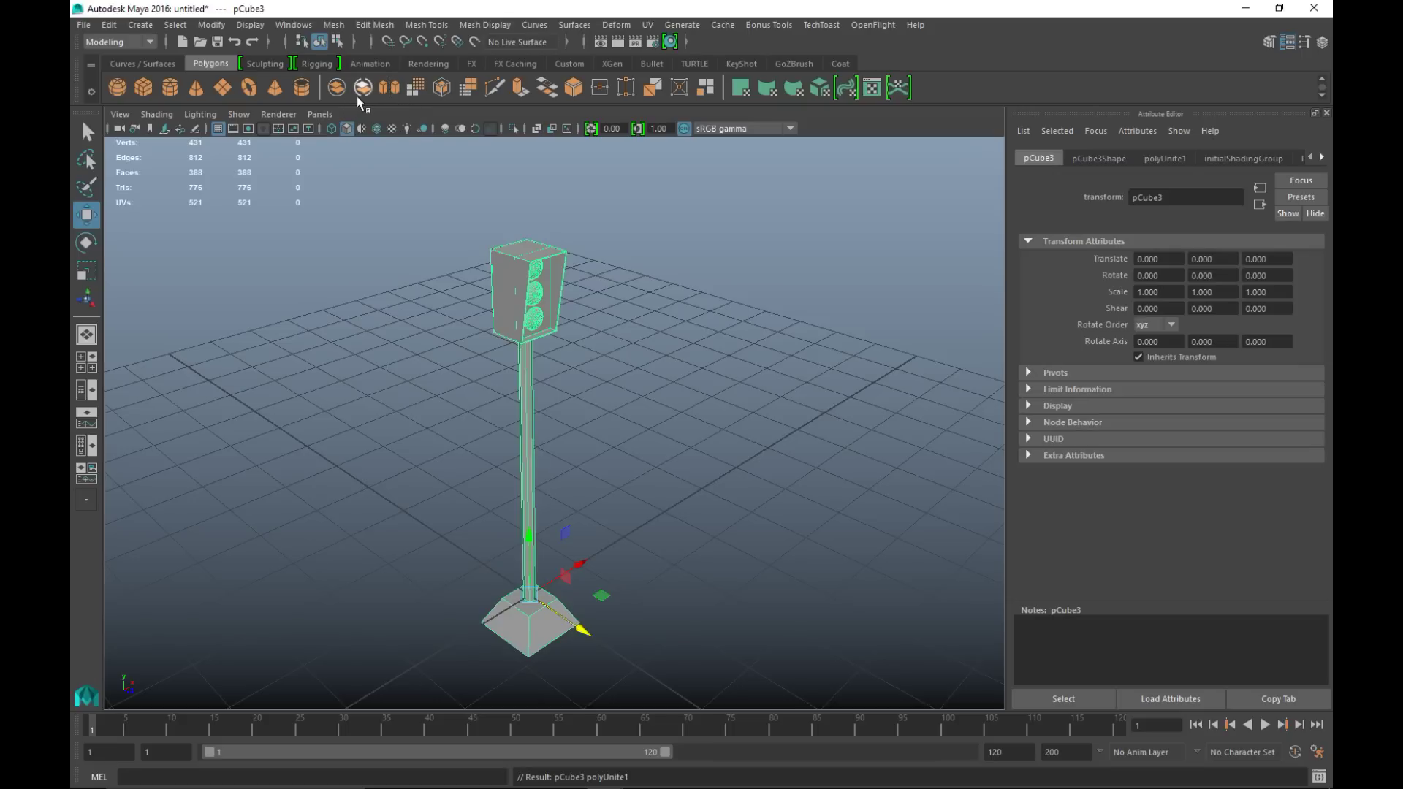
left_click(333, 25)
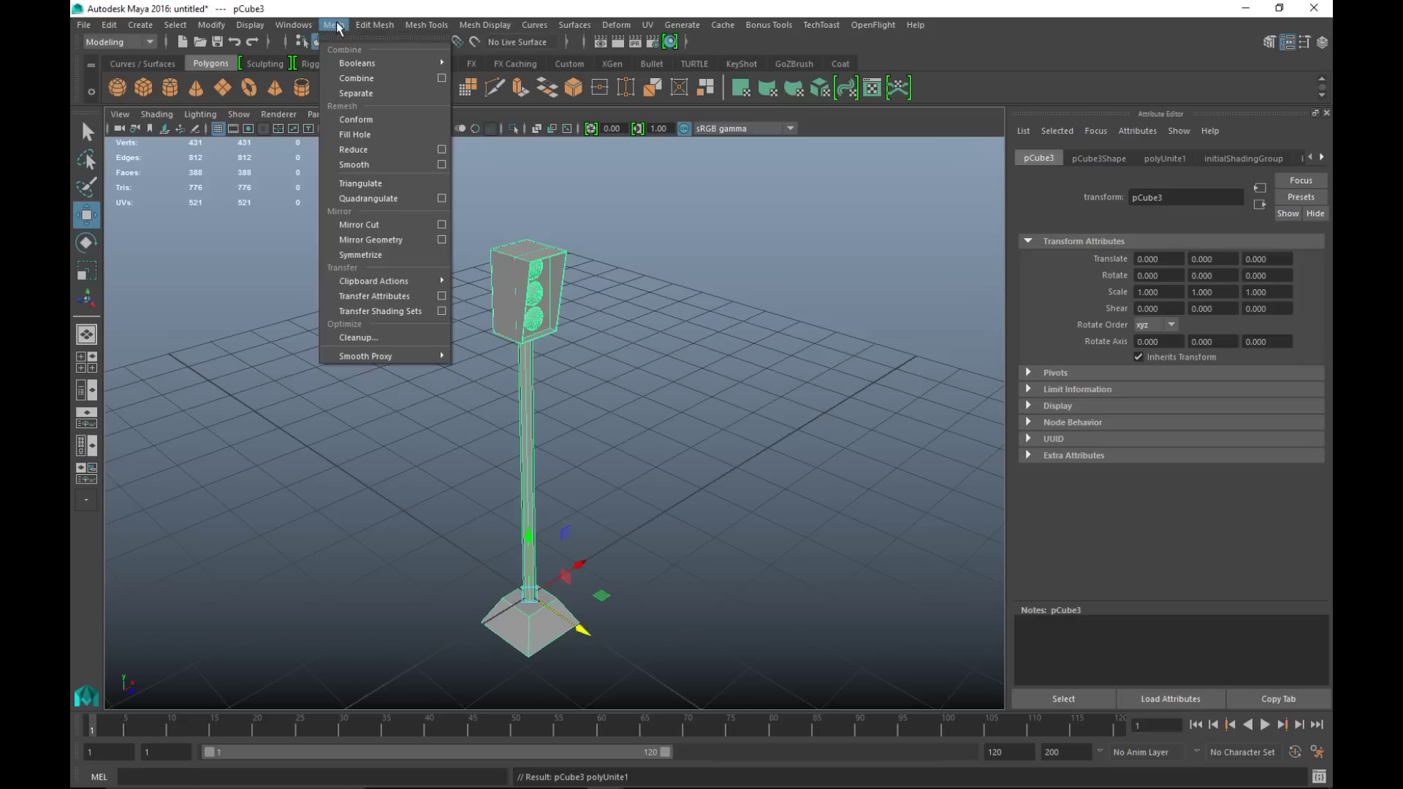
left_click(381, 92)
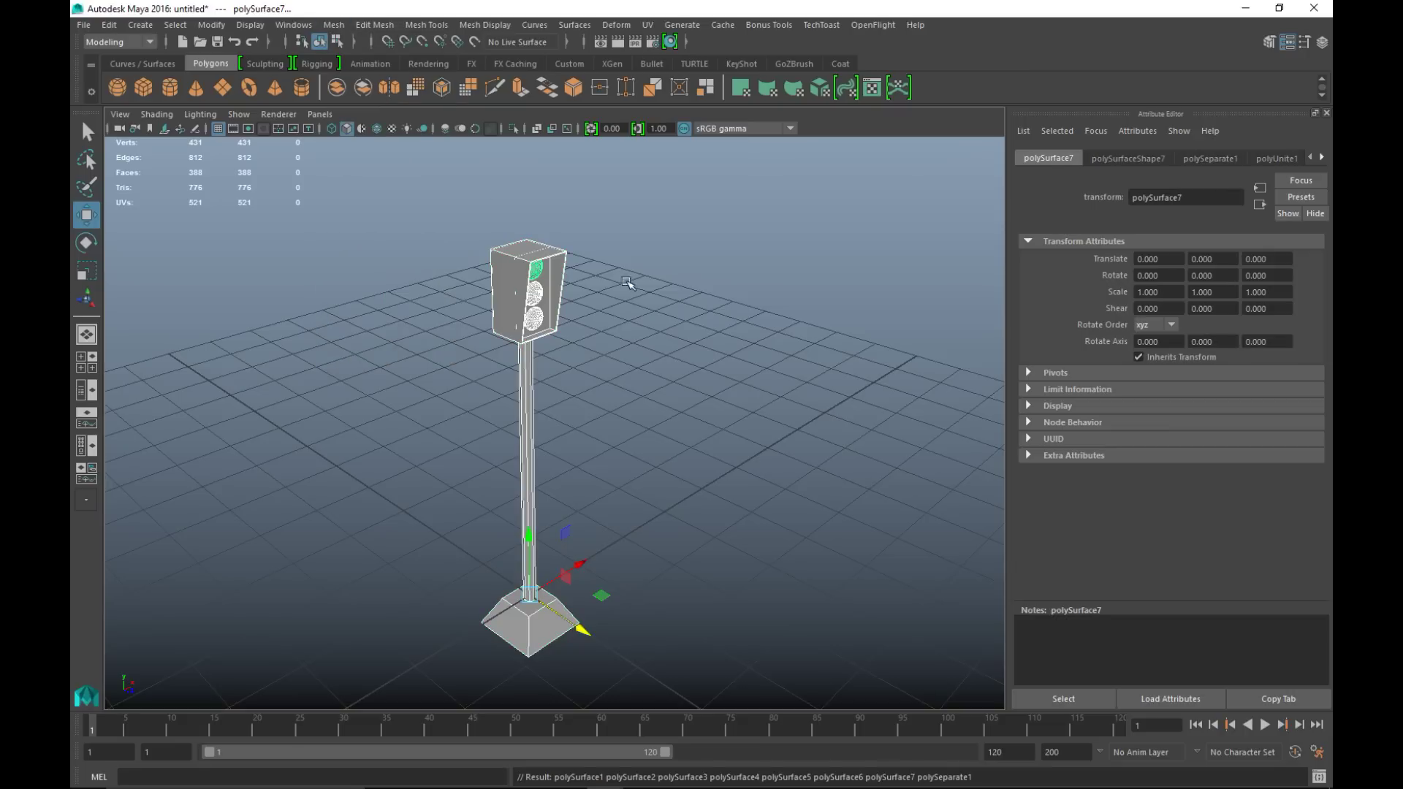
- Select all the separated traffic light pieces, group them and name the group LightPost
left_click(750, 435)
left_click_drag(278, 184, 765, 664)
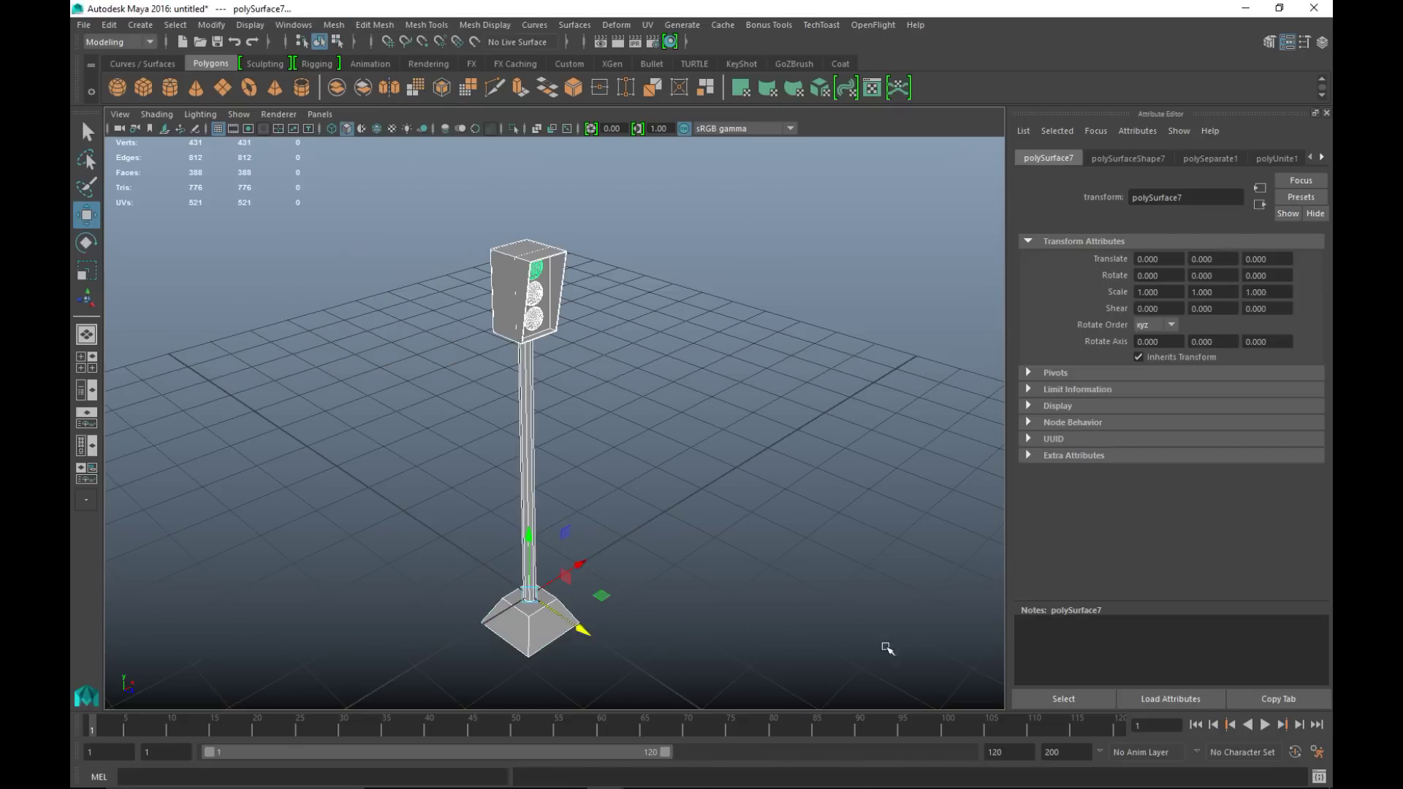
key("ctrl+g")
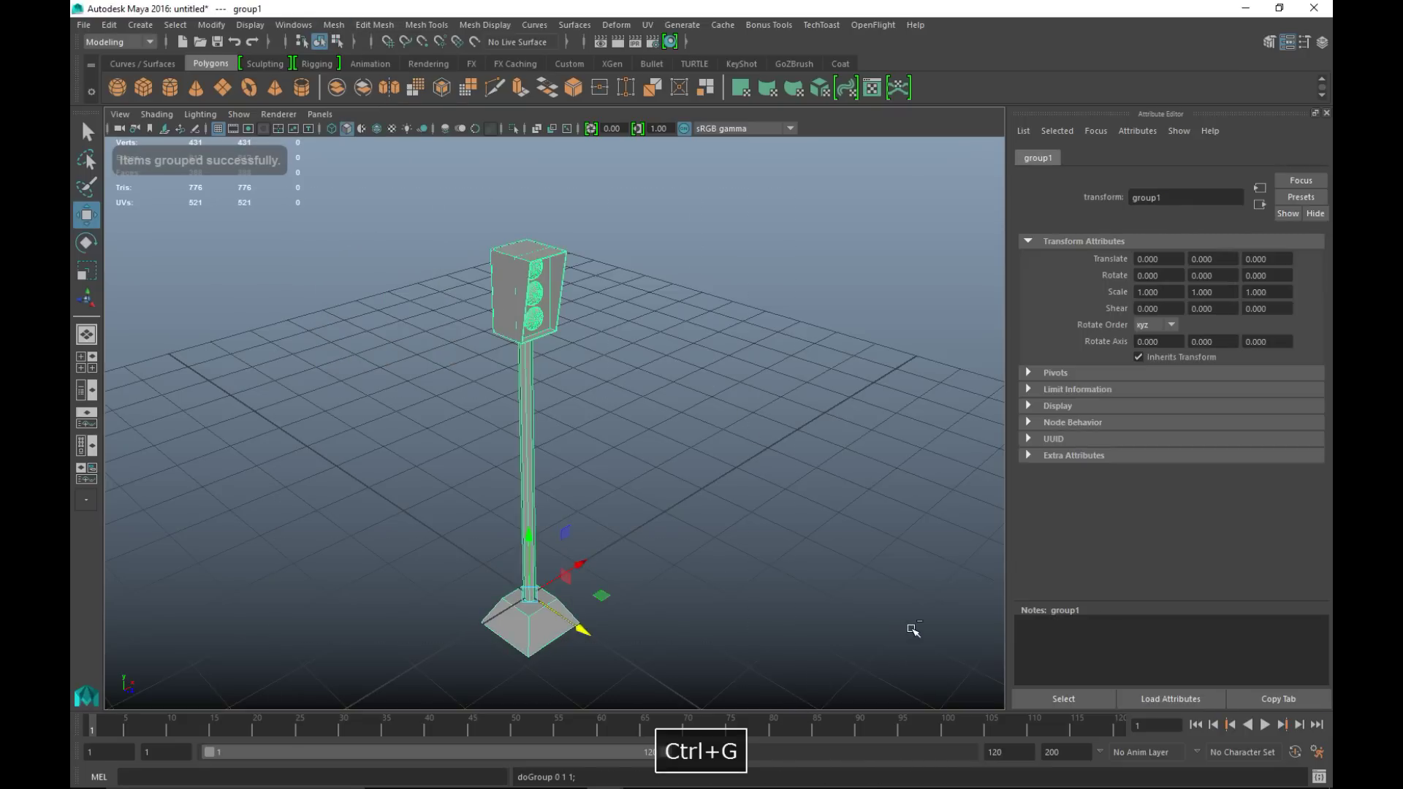
left_click_drag(1149, 206, 992, 204)
type("LightPost")
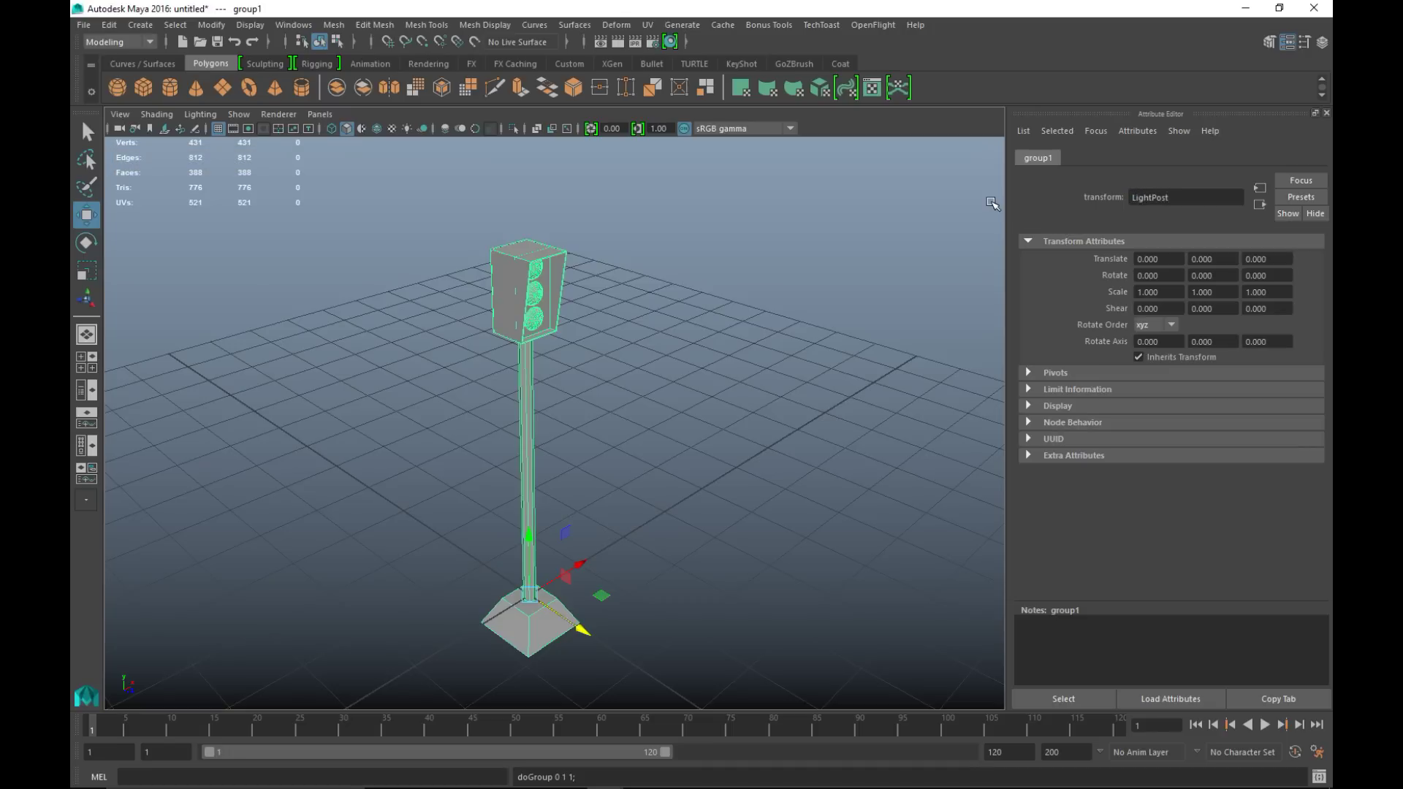
key("Return")
left_click(783, 399)
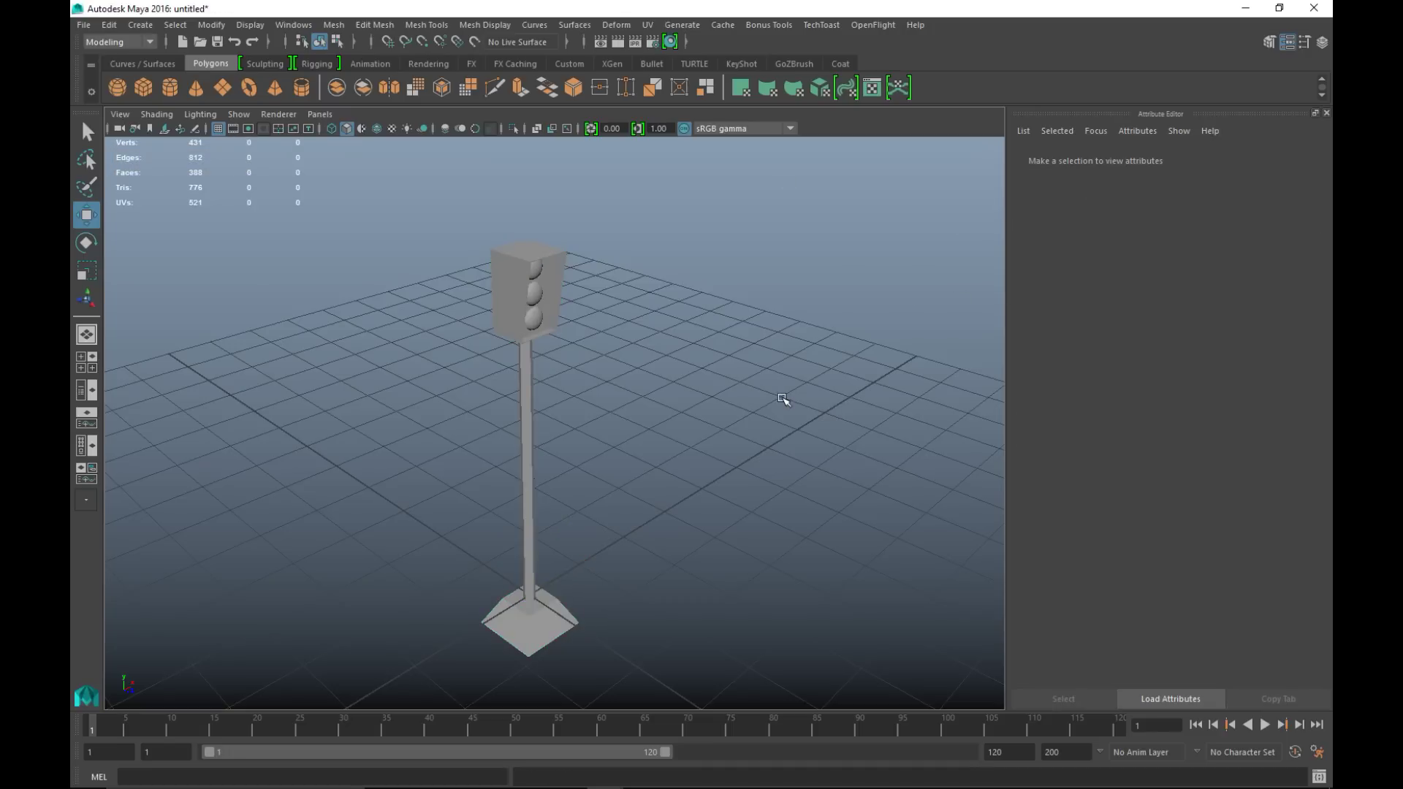
- Select every piece of the traffic light and apply an automatic UV projection to them
left_click_drag(661, 550, 623, 620, "alt")
mouse_move(623, 621)
middle_mouse_down("alt")
mouse_move(638, 626)
mouse_move(623, 615)
mouse_move(632, 605)
middle_mouse_up("alt")
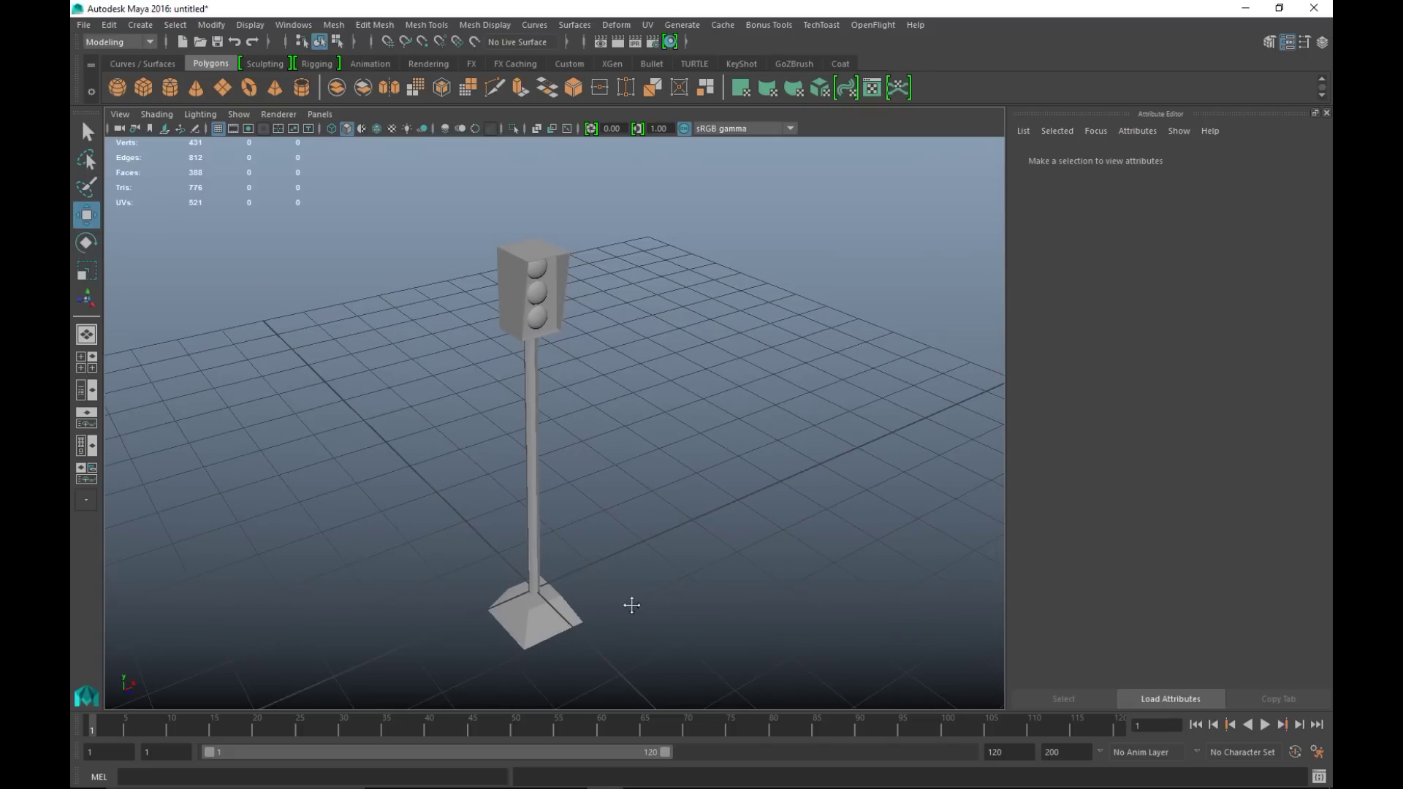
left_click(536, 487)
left_click_drag(437, 228, 663, 667)
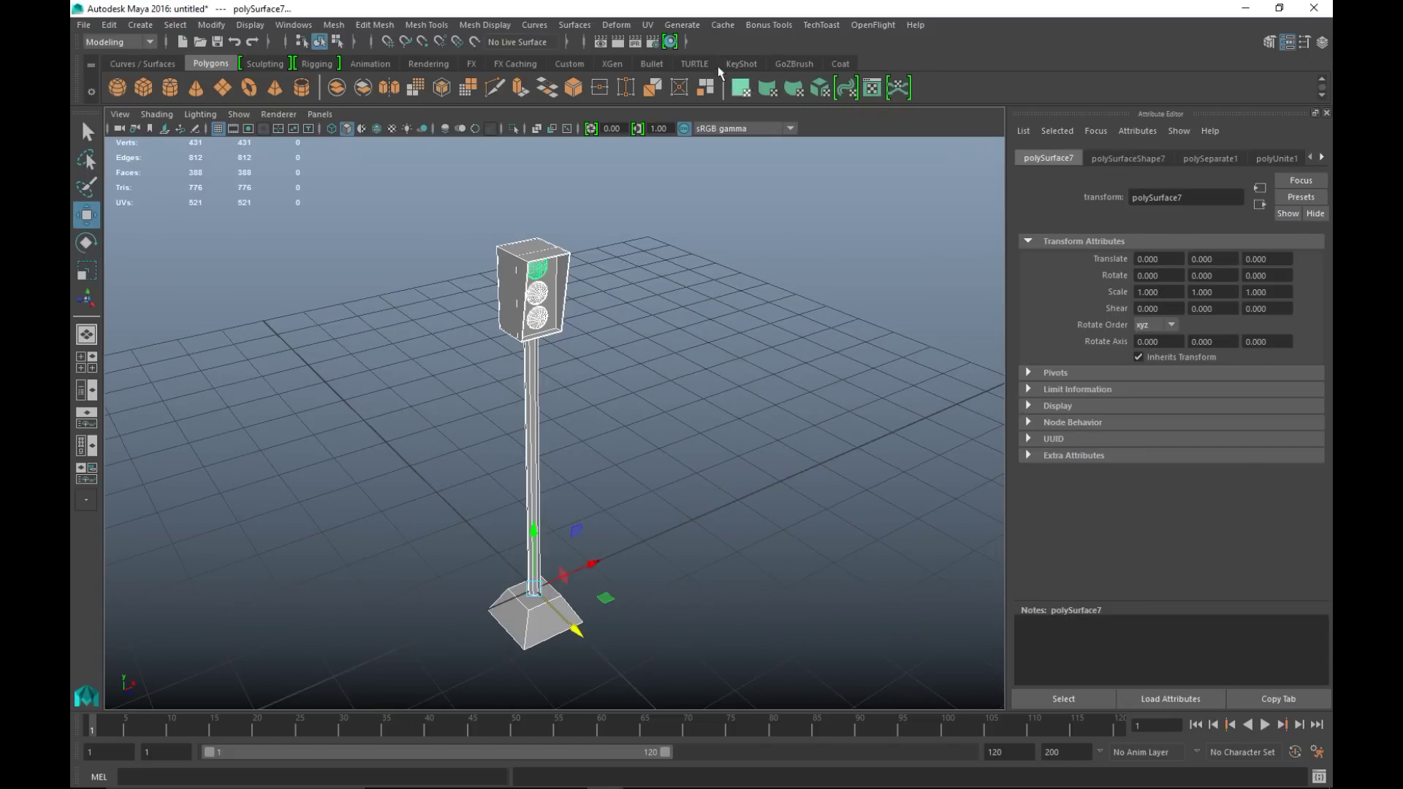
left_click(646, 25)
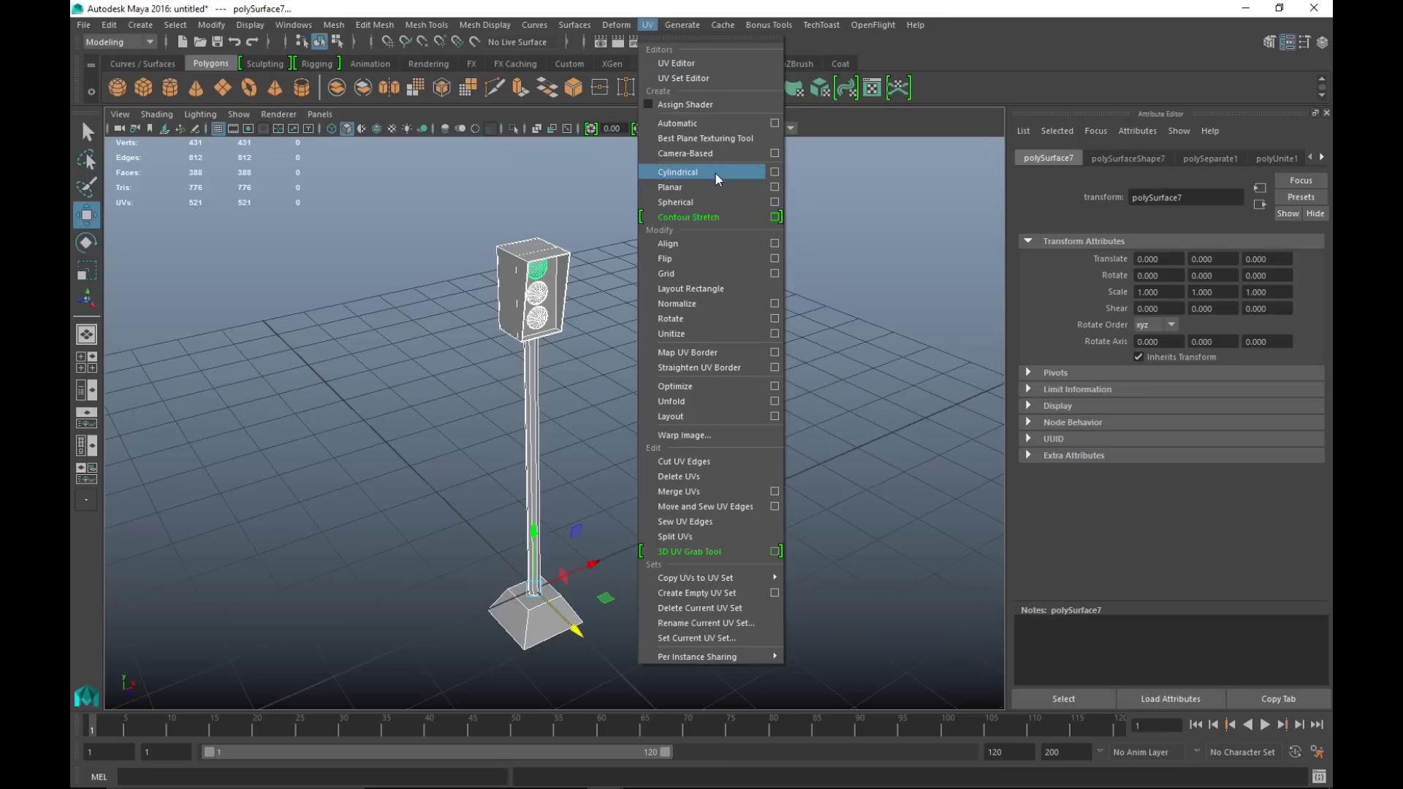
left_click(708, 125)
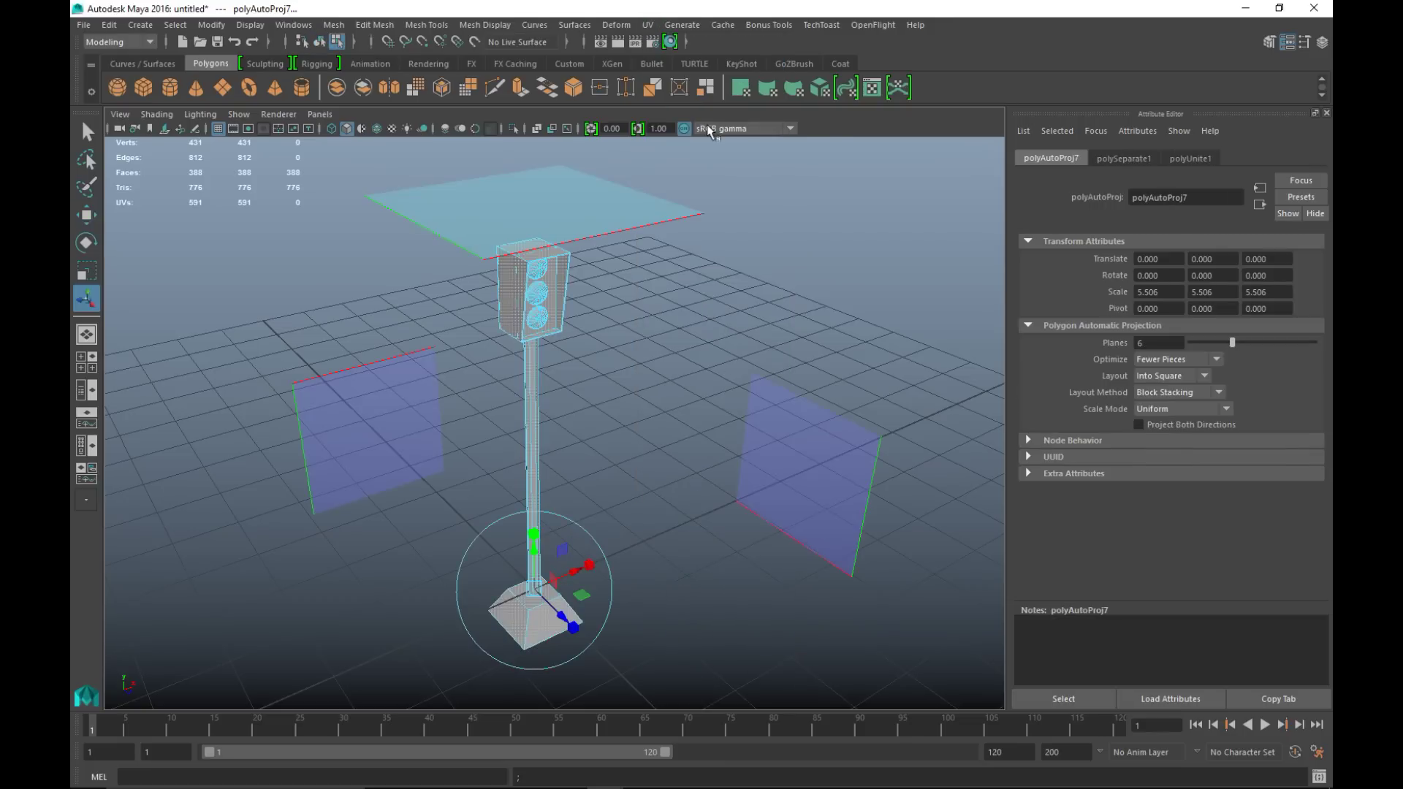
- Open the UV Editor and place it beside the model so both stay visible
left_click(647, 25)
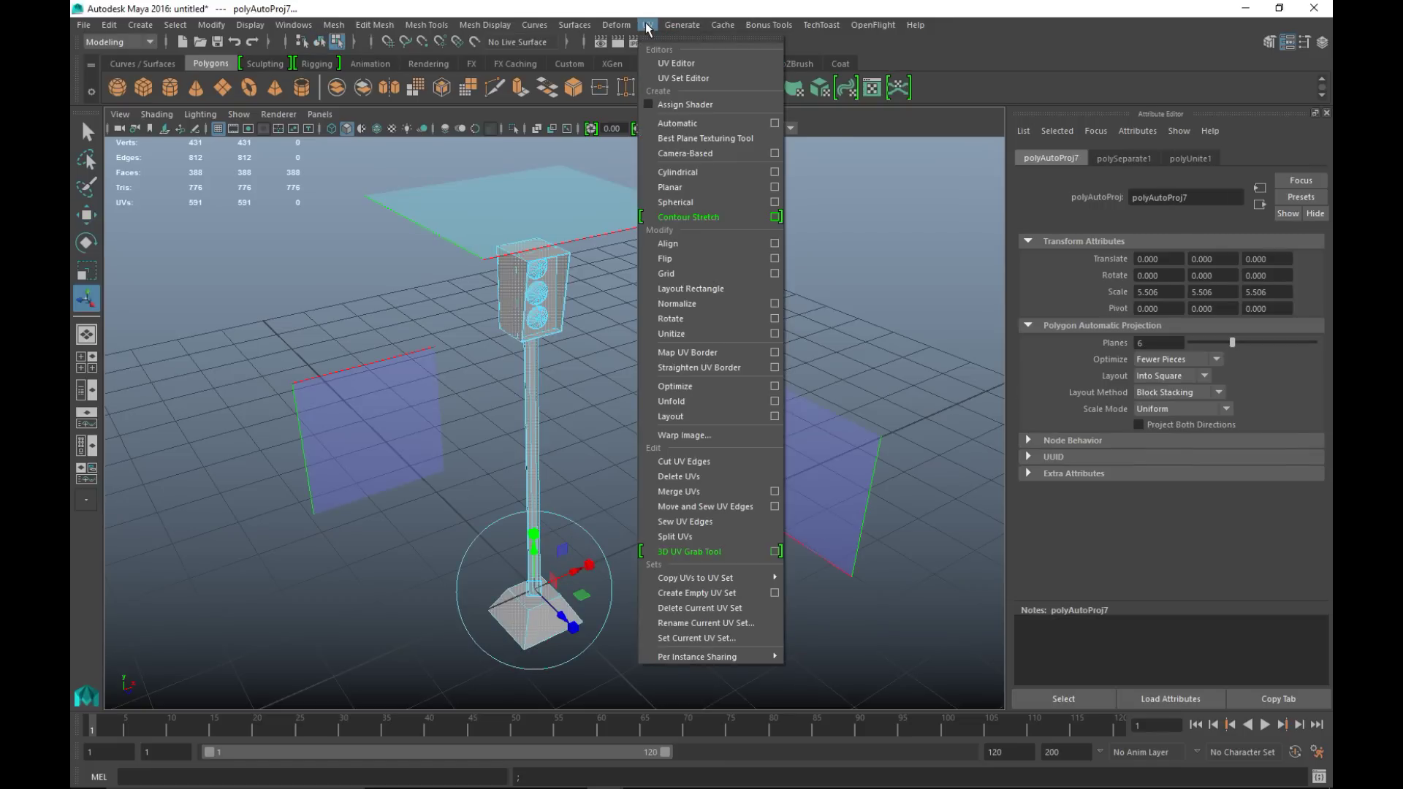
left_click(692, 65)
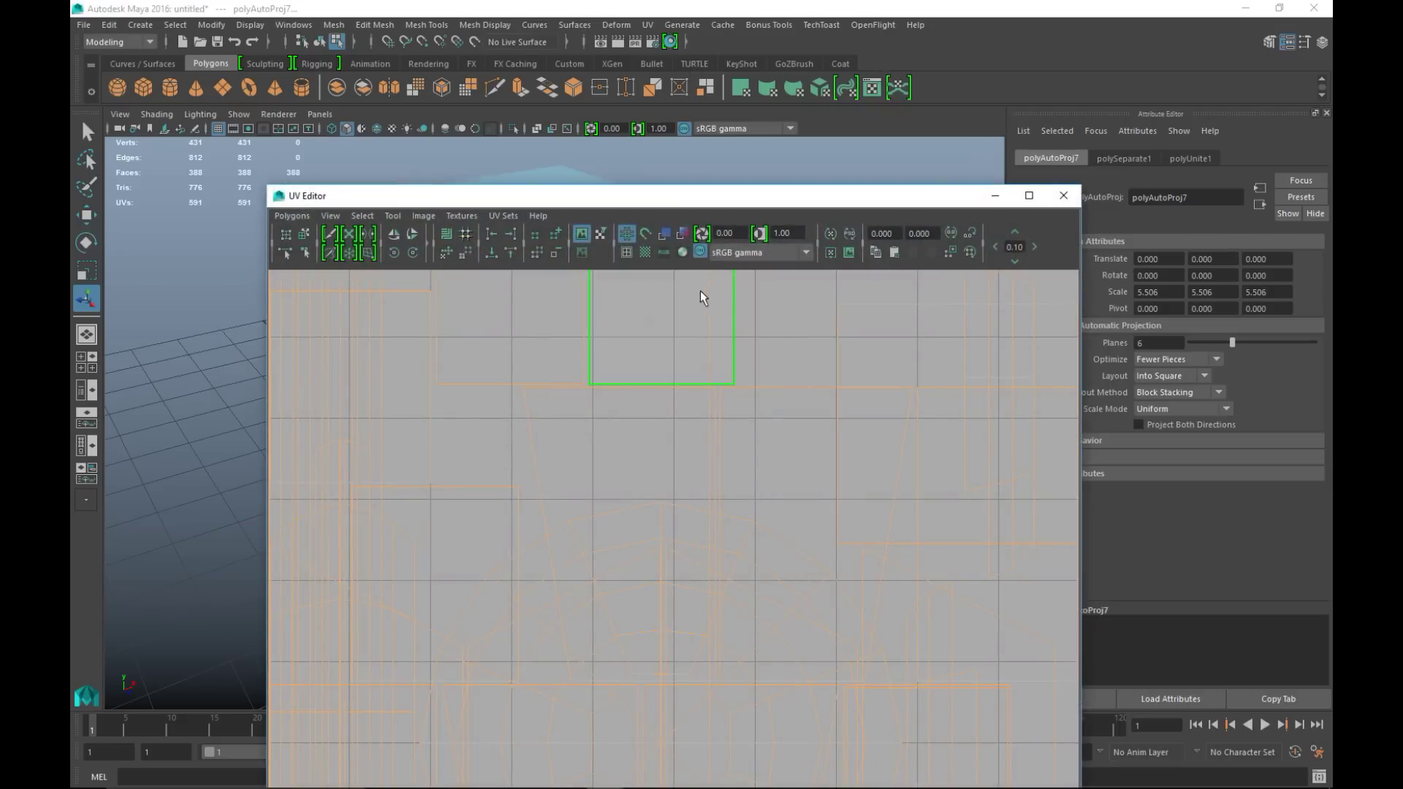
left_click_drag(564, 198, 1007, 91)
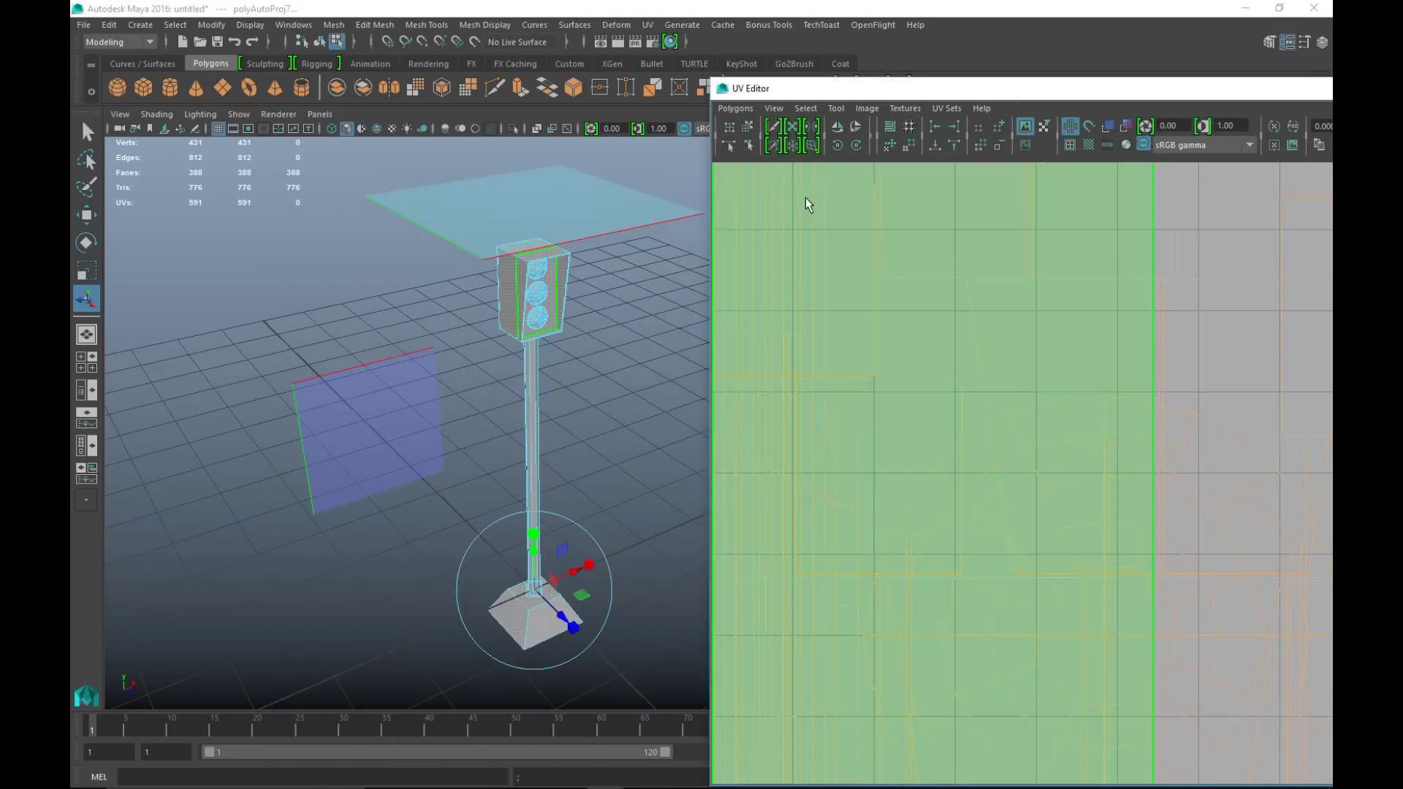
middle_click_drag(552, 374, 584, 393, "alt")
mouse_move(883, 437)
middle_mouse_down("alt")
mouse_move(738, 419)
mouse_move(864, 436)
middle_mouse_up("alt")
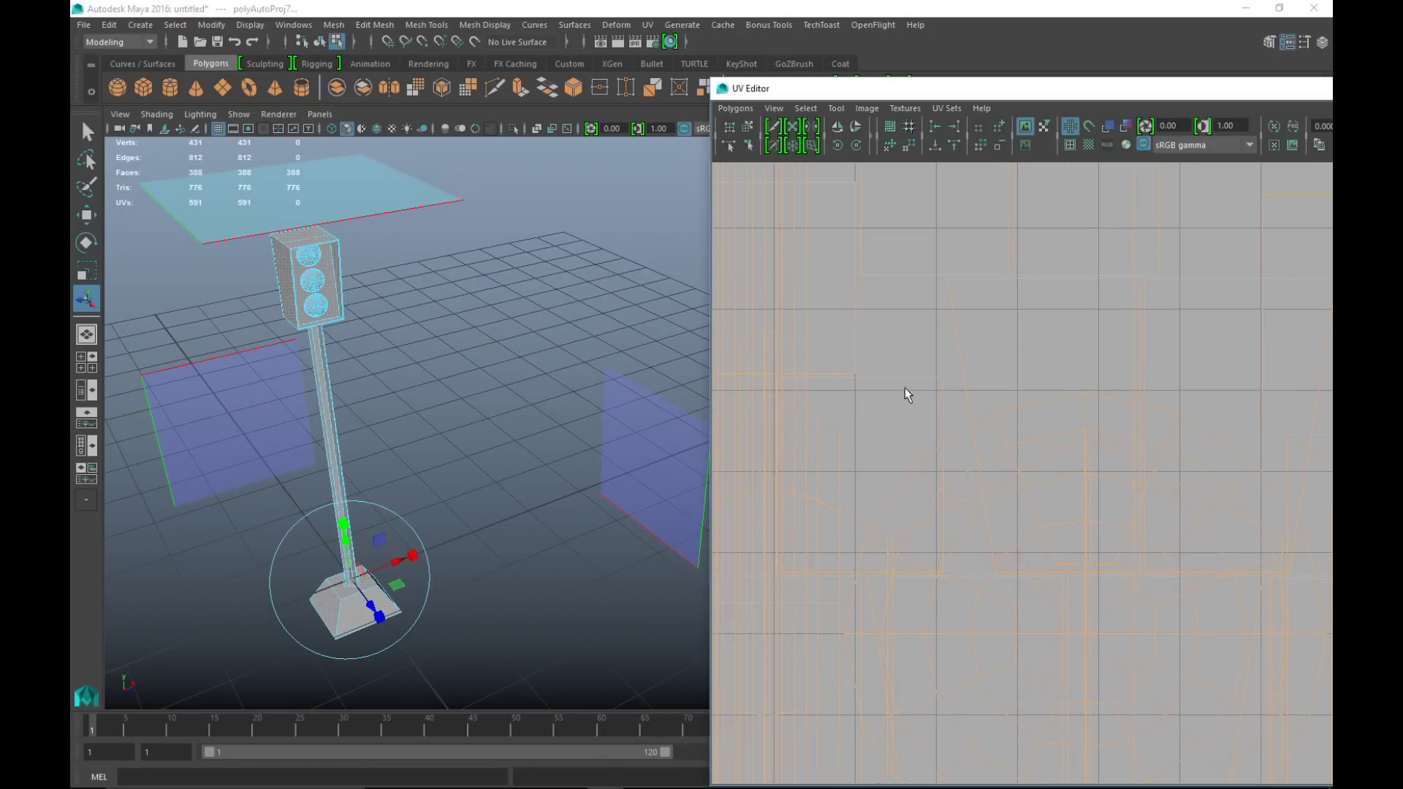
- Turn on shaded UV shells without distortion colouring, and fit the entire UV tile in the enlarged editor area
left_click(1126, 127)
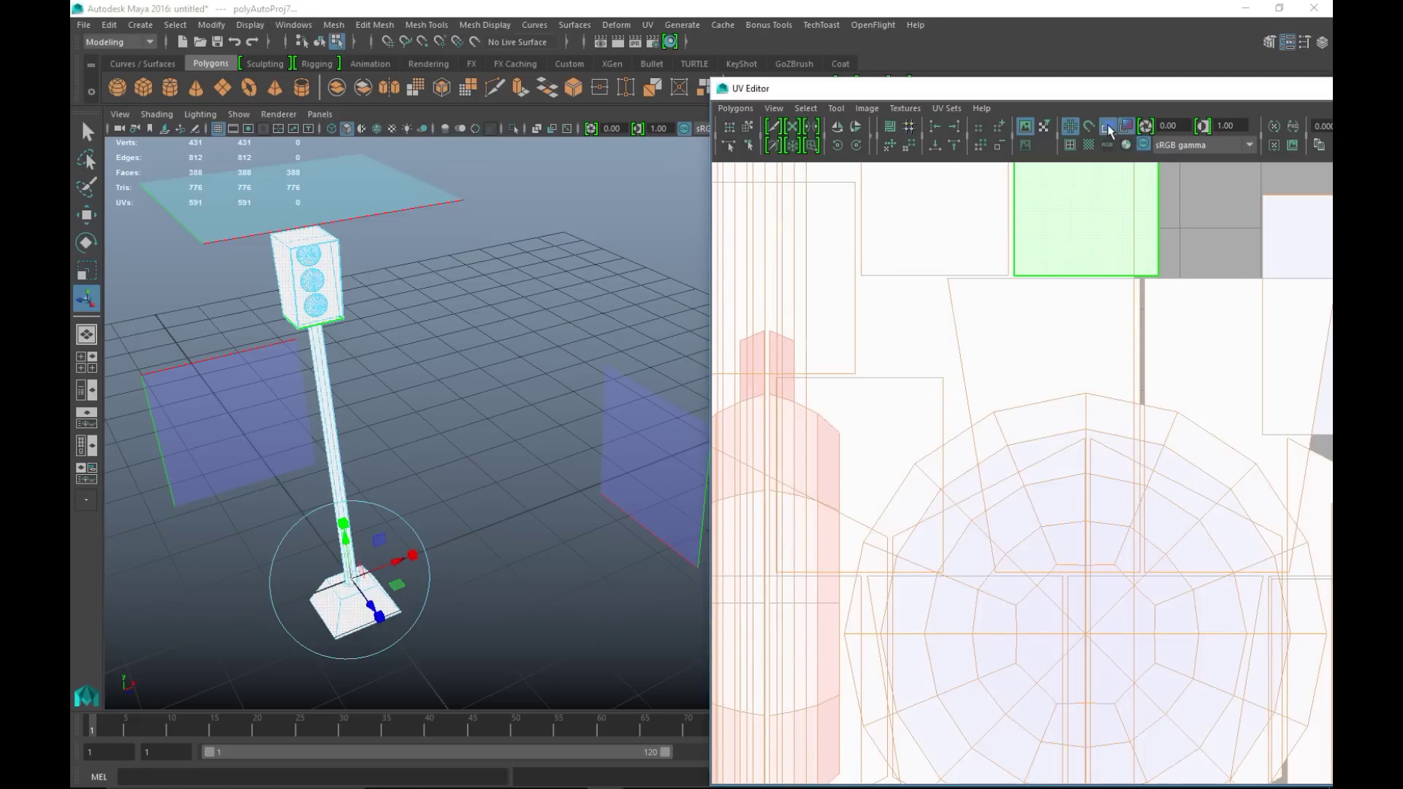
left_click(1125, 127)
left_click(934, 124)
left_click_drag(879, 91, 712, 34)
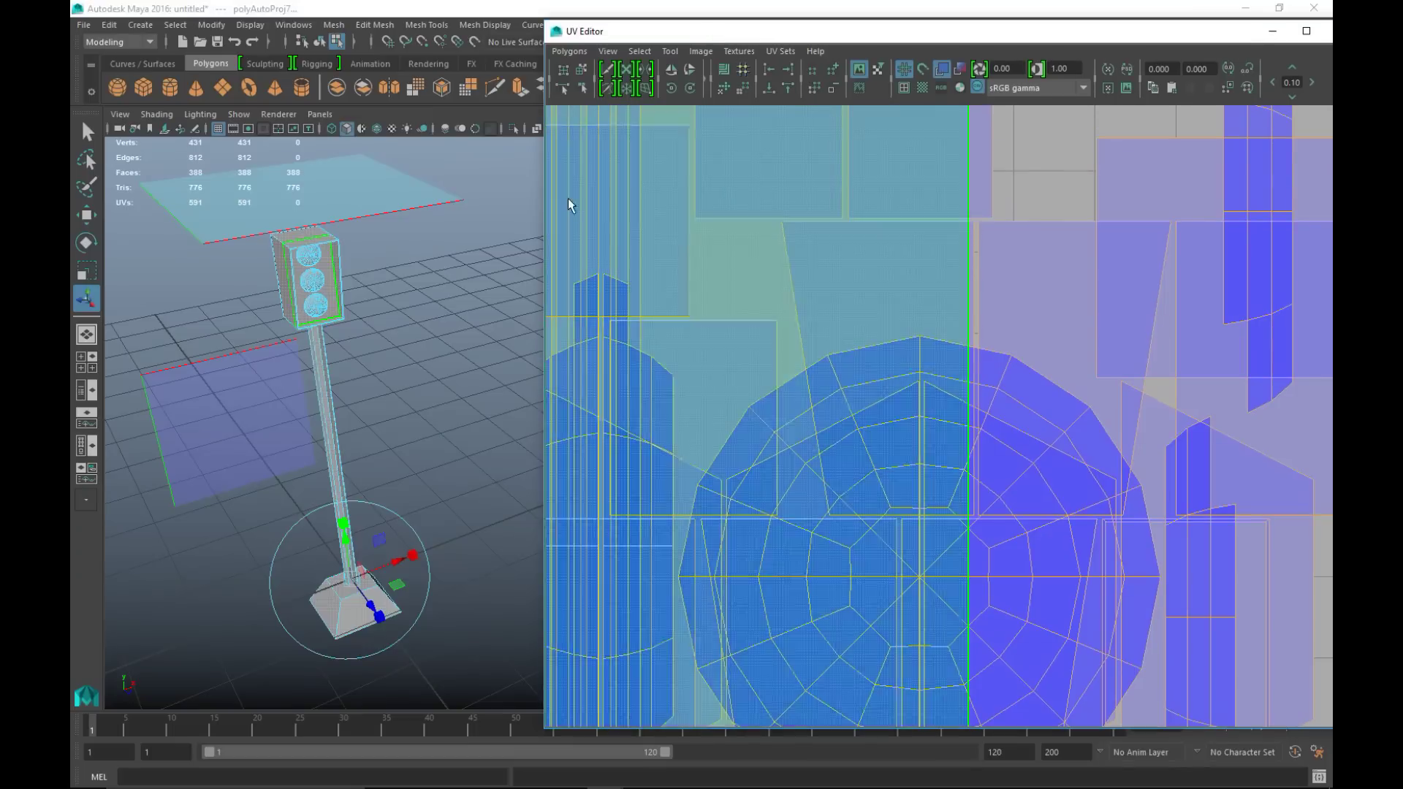
scroll(796, 478, "down", 5)
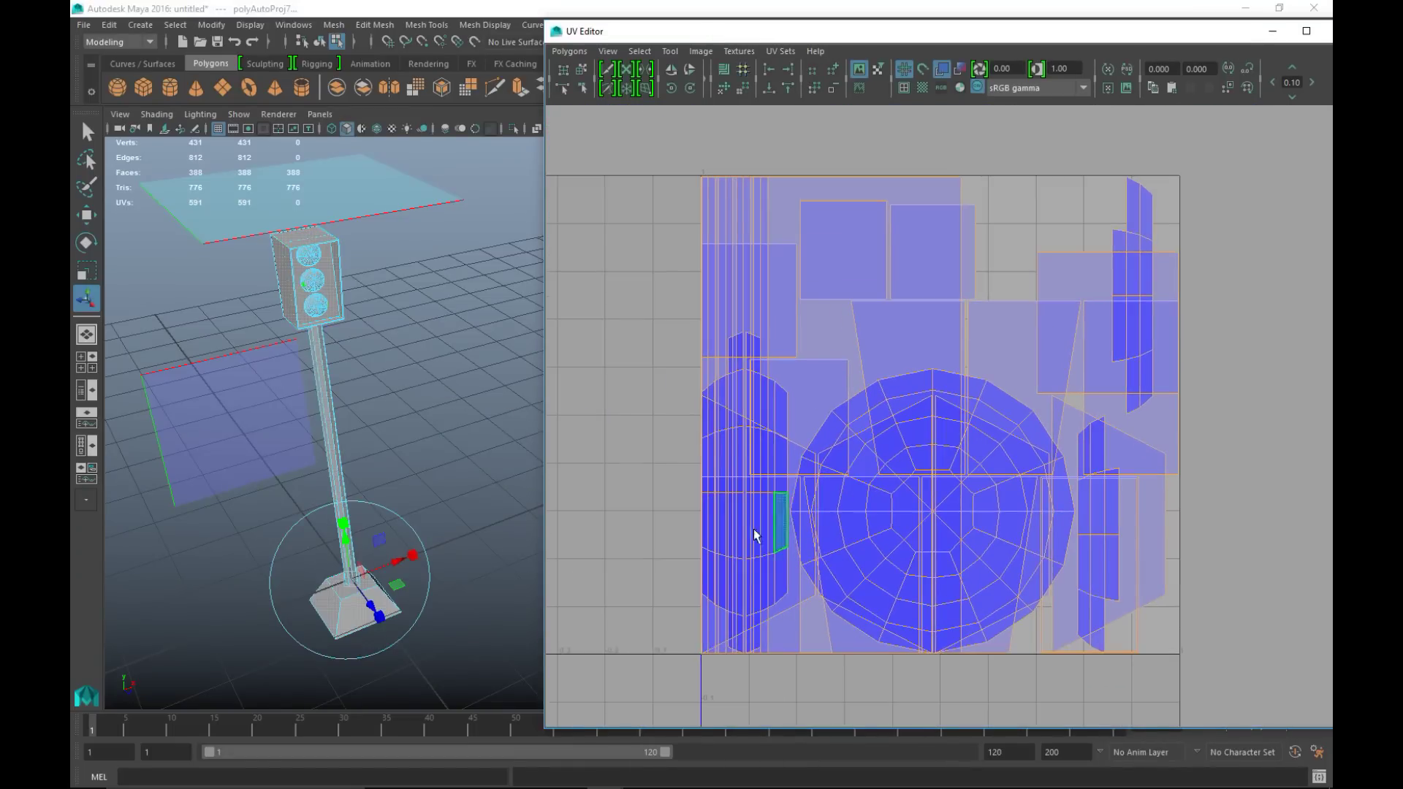
- Select the base mesh and move and sew the upper edge of its square top-face UV to the matching side panel
left_click(440, 453)
right_click_drag(336, 356, 392, 338)
left_click(349, 627)
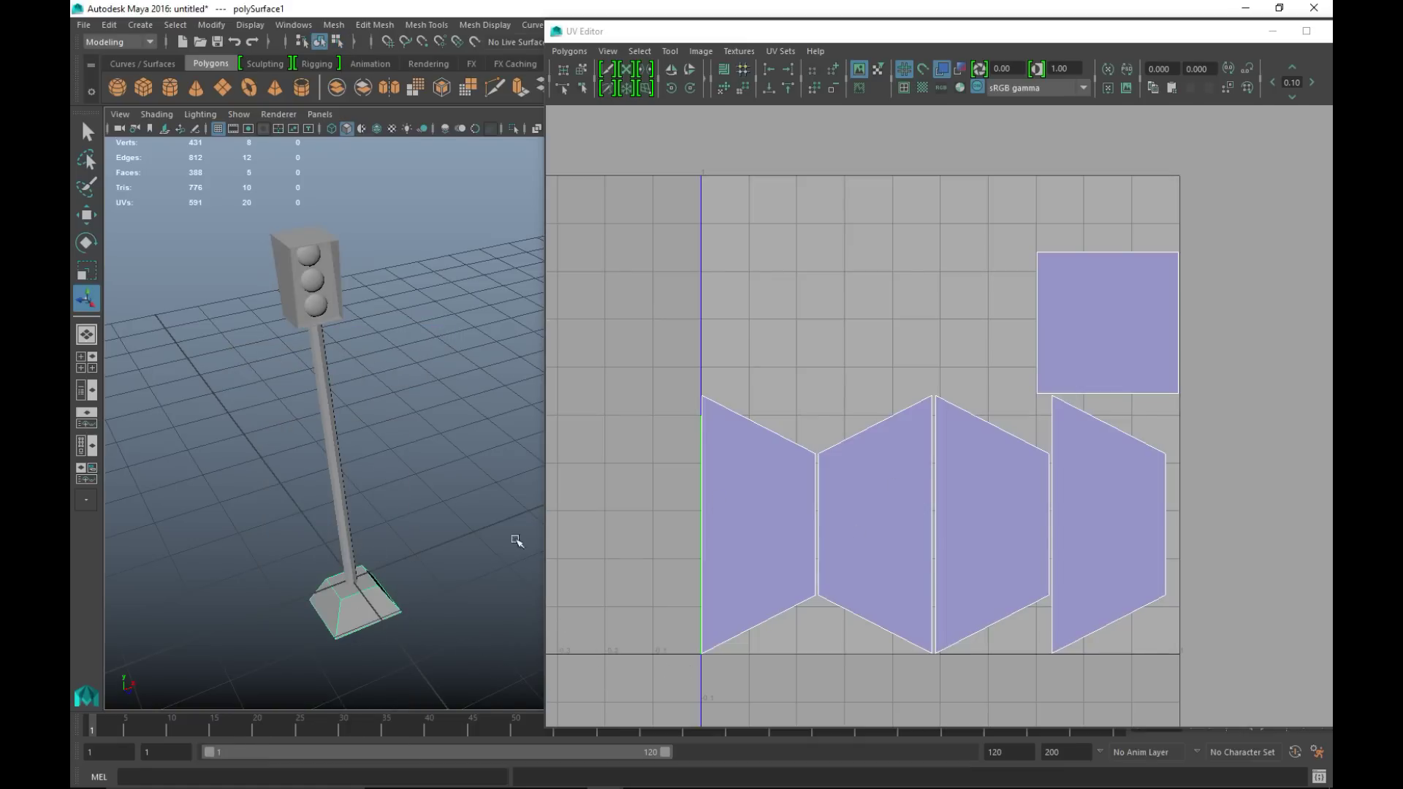
right_click_drag(1085, 308, 1089, 212)
left_click(1093, 263)
left_click(1092, 253)
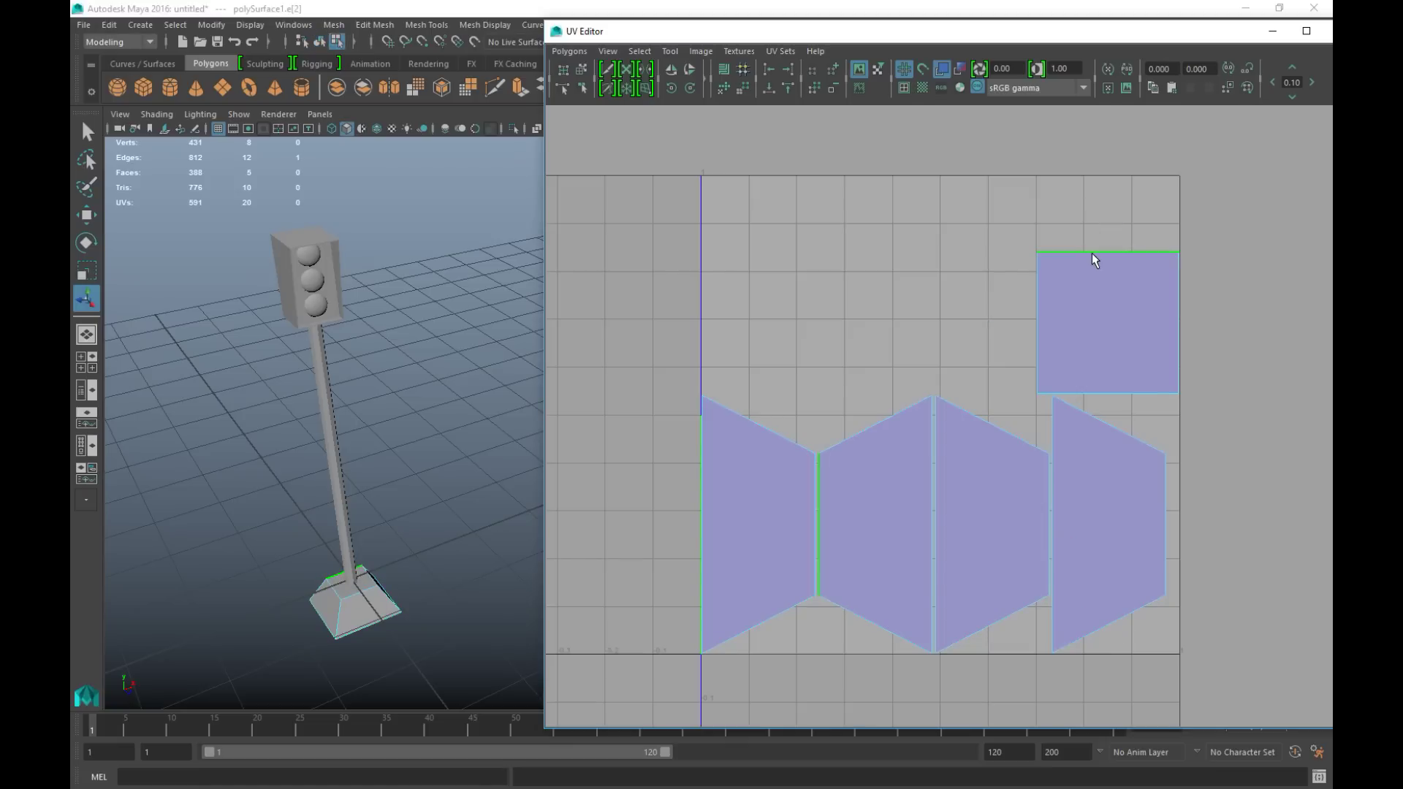
left_click(571, 52)
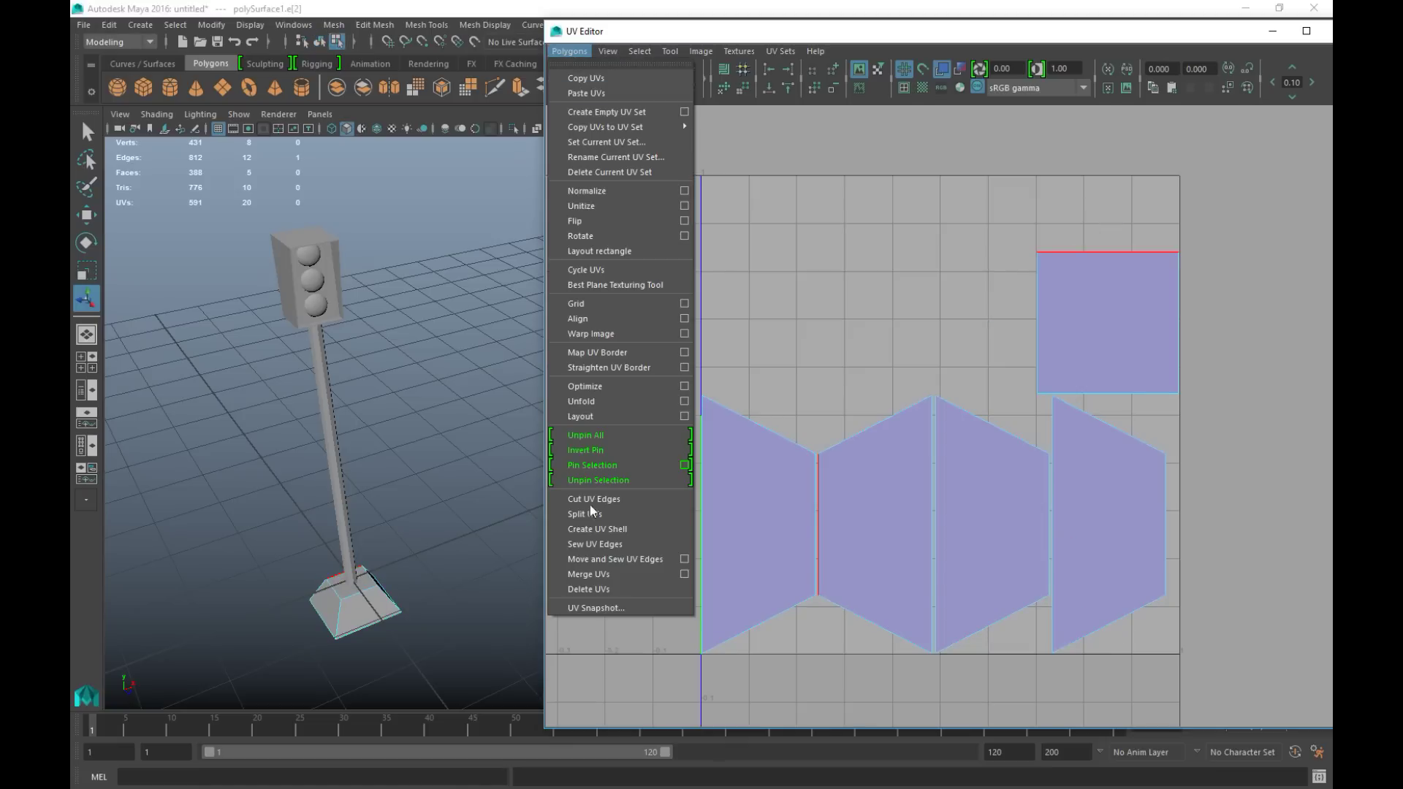
left_click(643, 558)
- Move and sew the base's remaining three side panels to the square to form one cross-shaped shell, and select that shell
left_click(1041, 321)
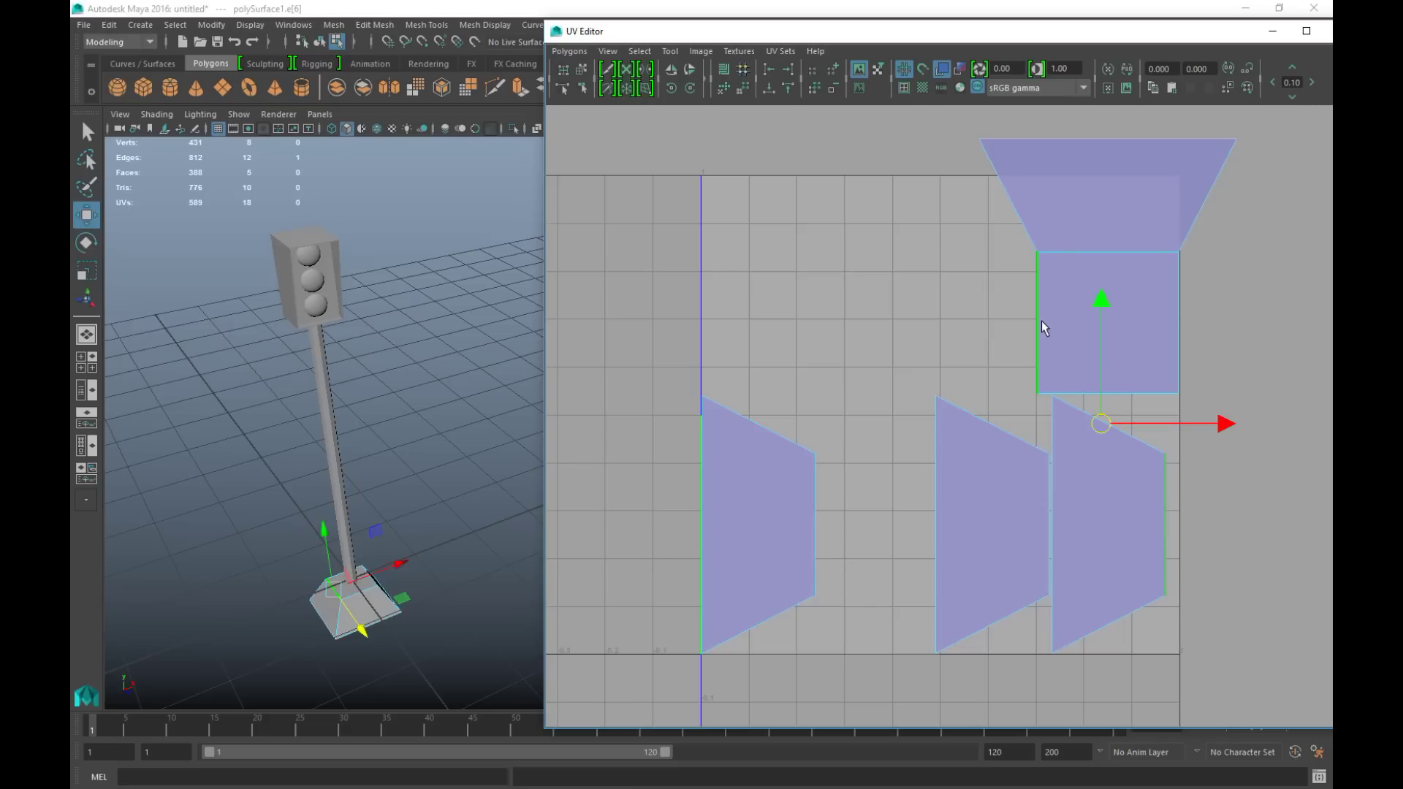
key("g")
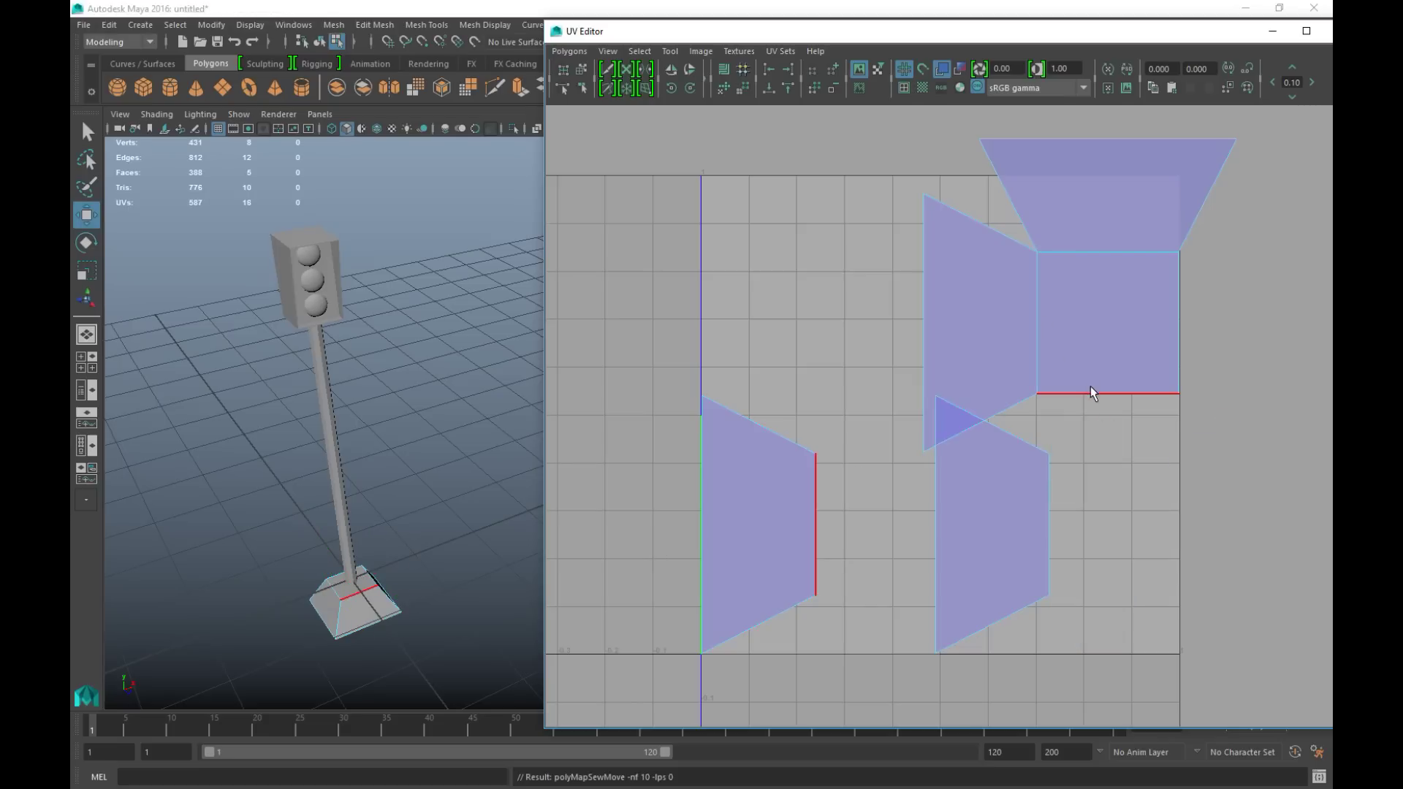
left_click(1120, 409)
key("g")
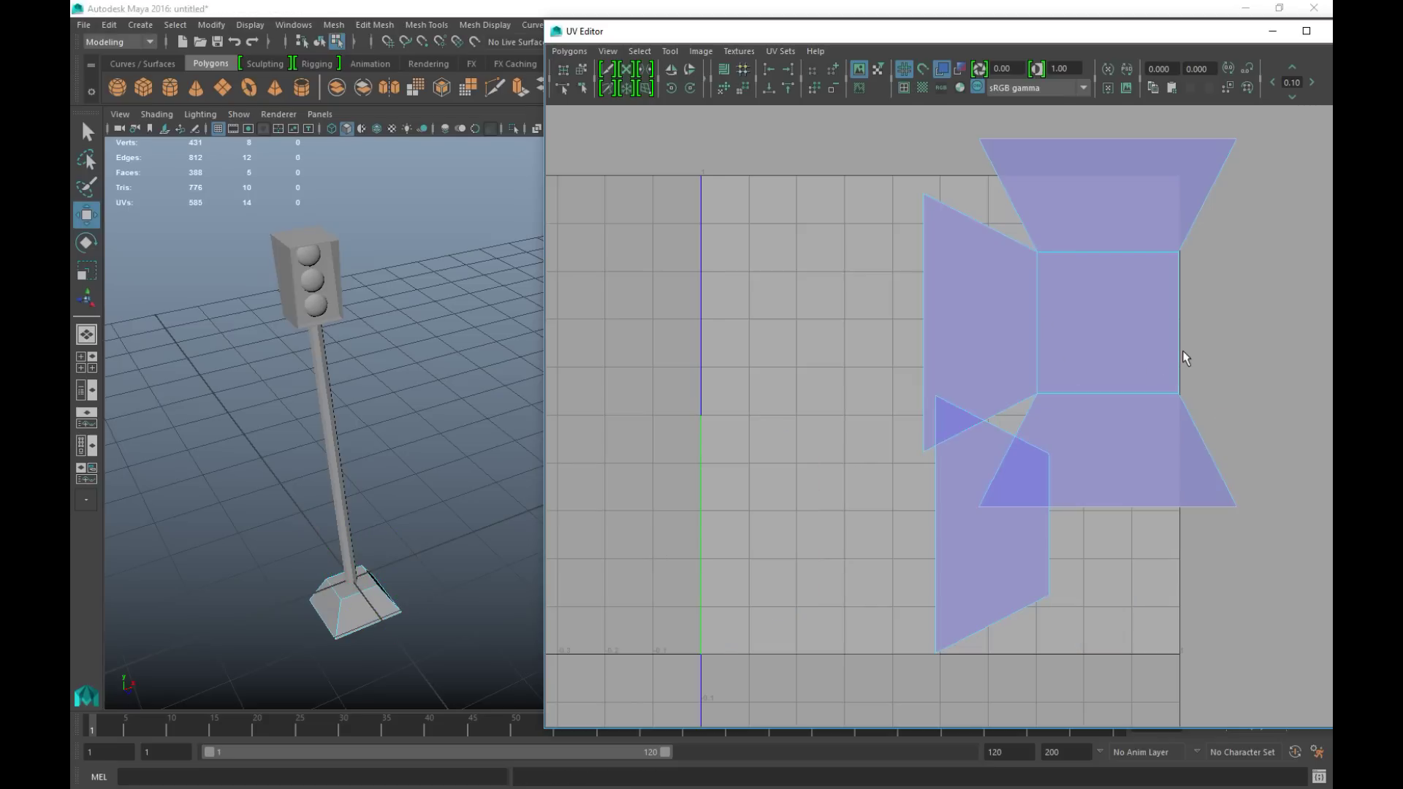
left_click(1180, 351)
key("g")
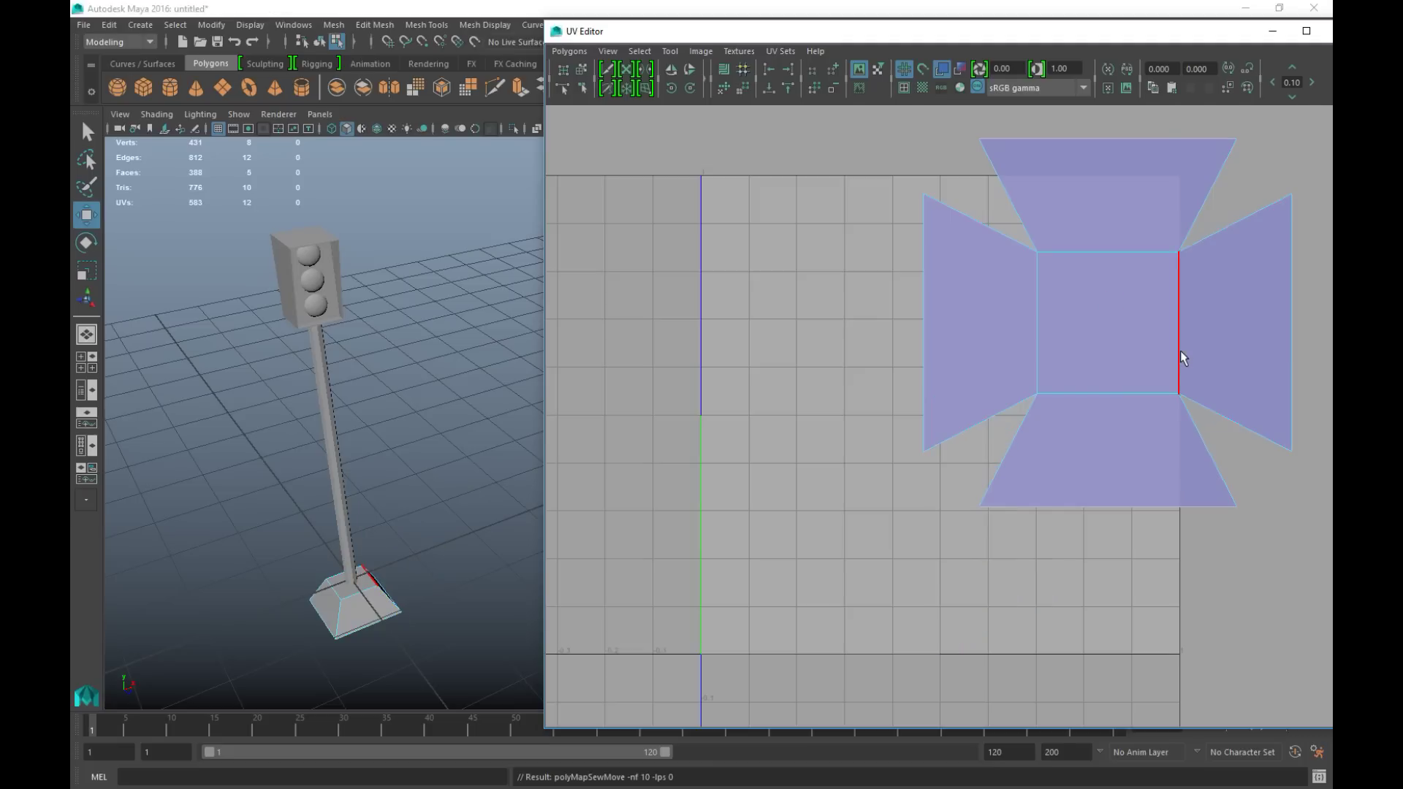
right_click_drag(1122, 331, 1043, 310)
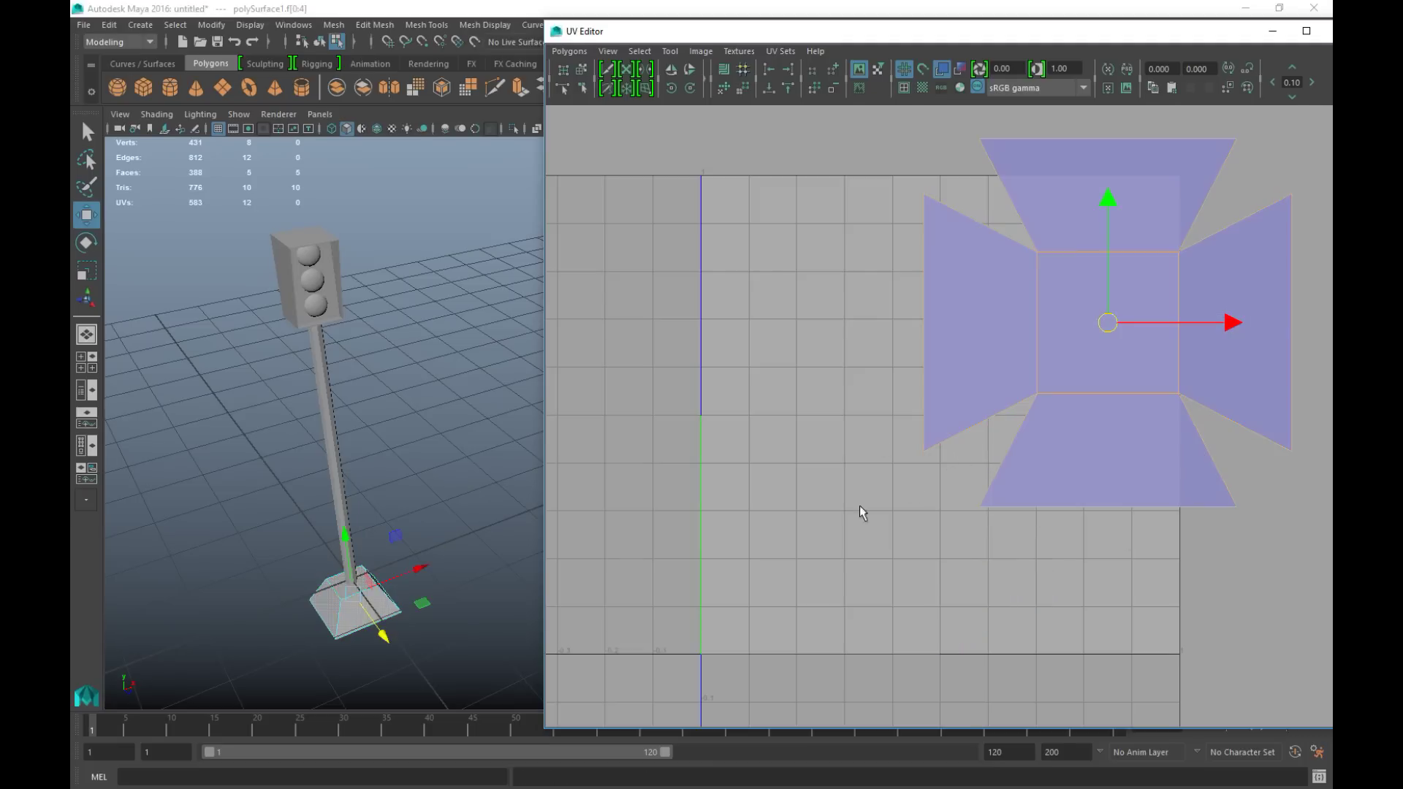
- Select the pole and move its separate two-face UV strip sideways, clear of the other strips
left_click(438, 430)
left_click(329, 453)
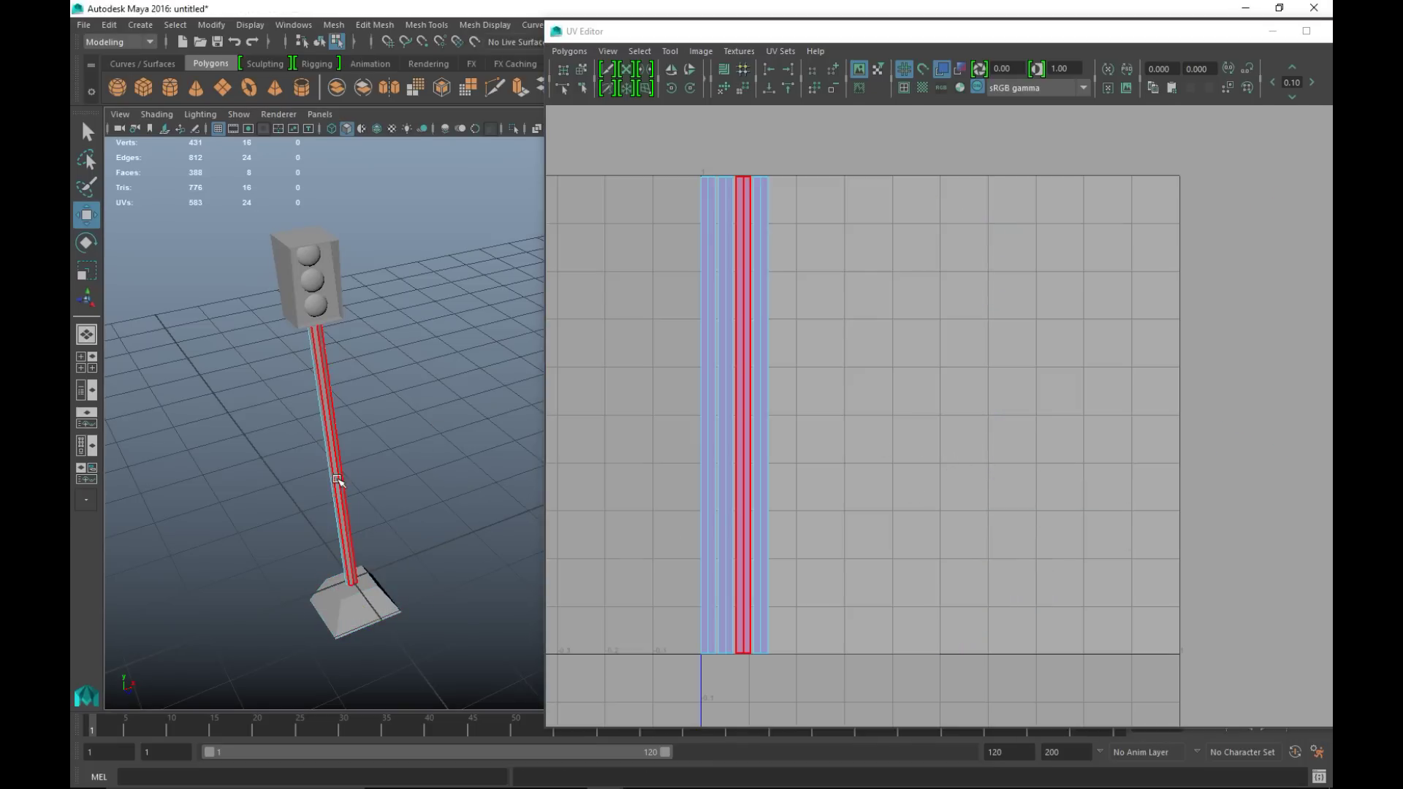
right_click_drag(709, 433, 707, 392)
left_click(745, 409)
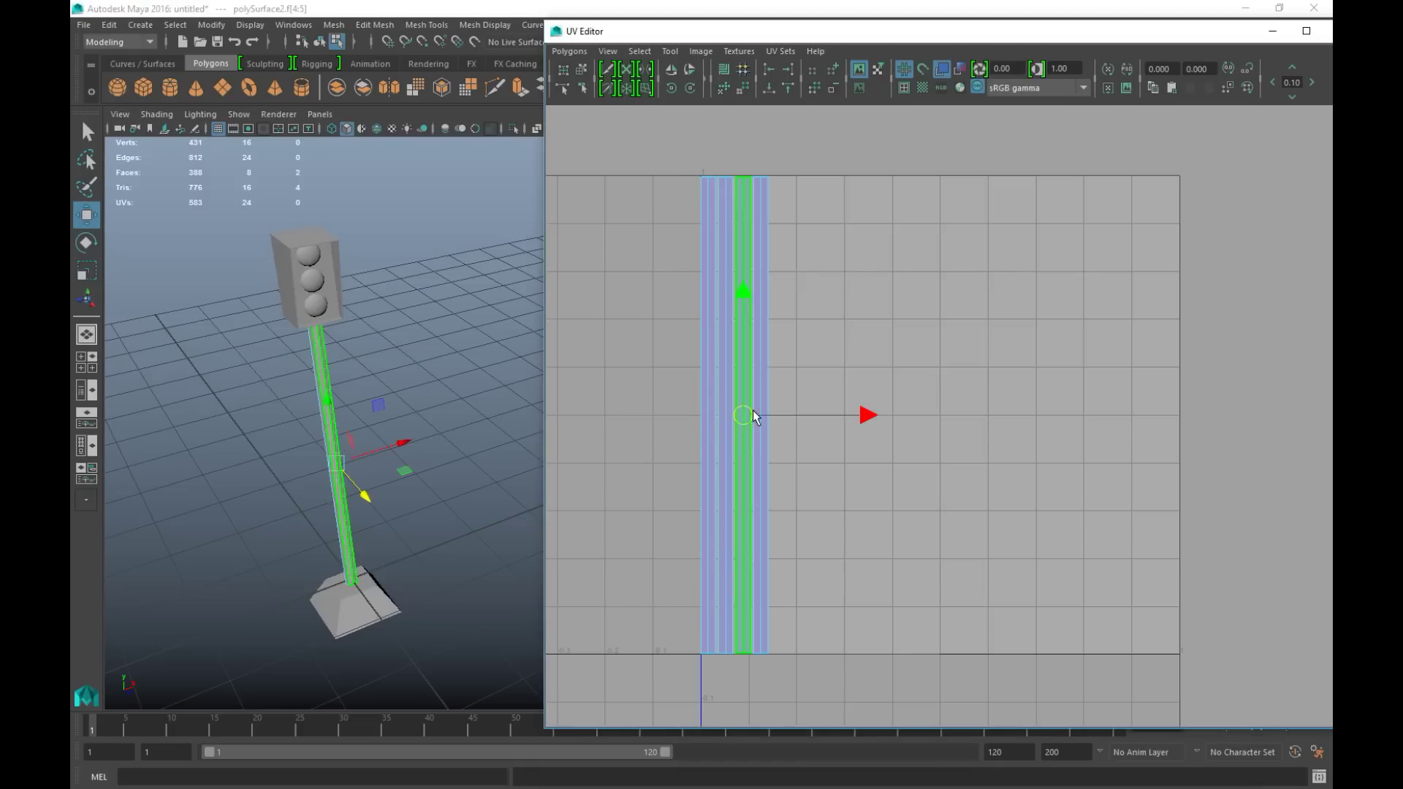
left_click_drag(866, 415, 1038, 415)
- Move and sew the pole's UV strips along their matching edges into one continuous shell, and select it
mouse_move(922, 377)
right_mouse_down()
mouse_move(903, 376)
mouse_move(918, 343)
mouse_move(918, 363)
right_mouse_up()
left_click(917, 364)
left_click(600, 69)
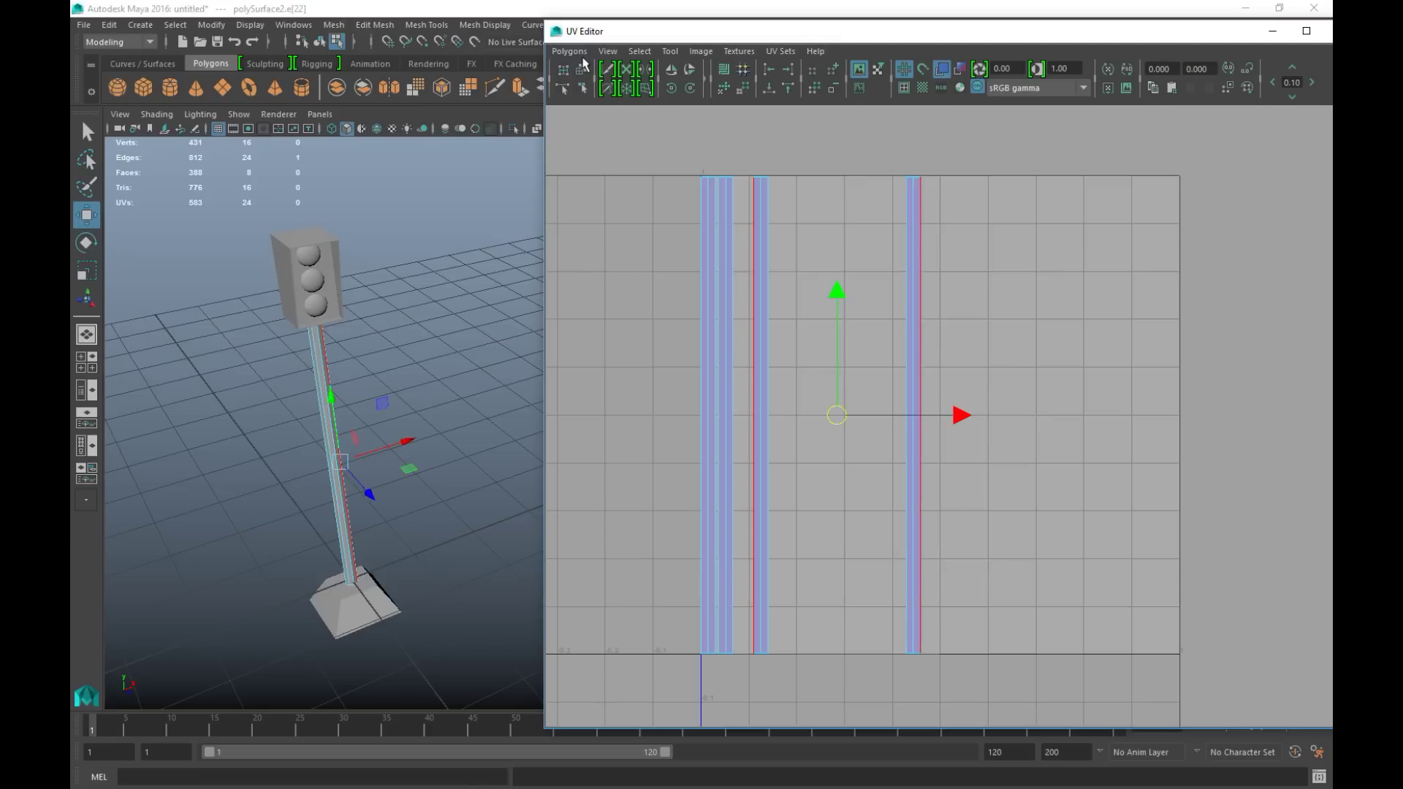
left_click(569, 51)
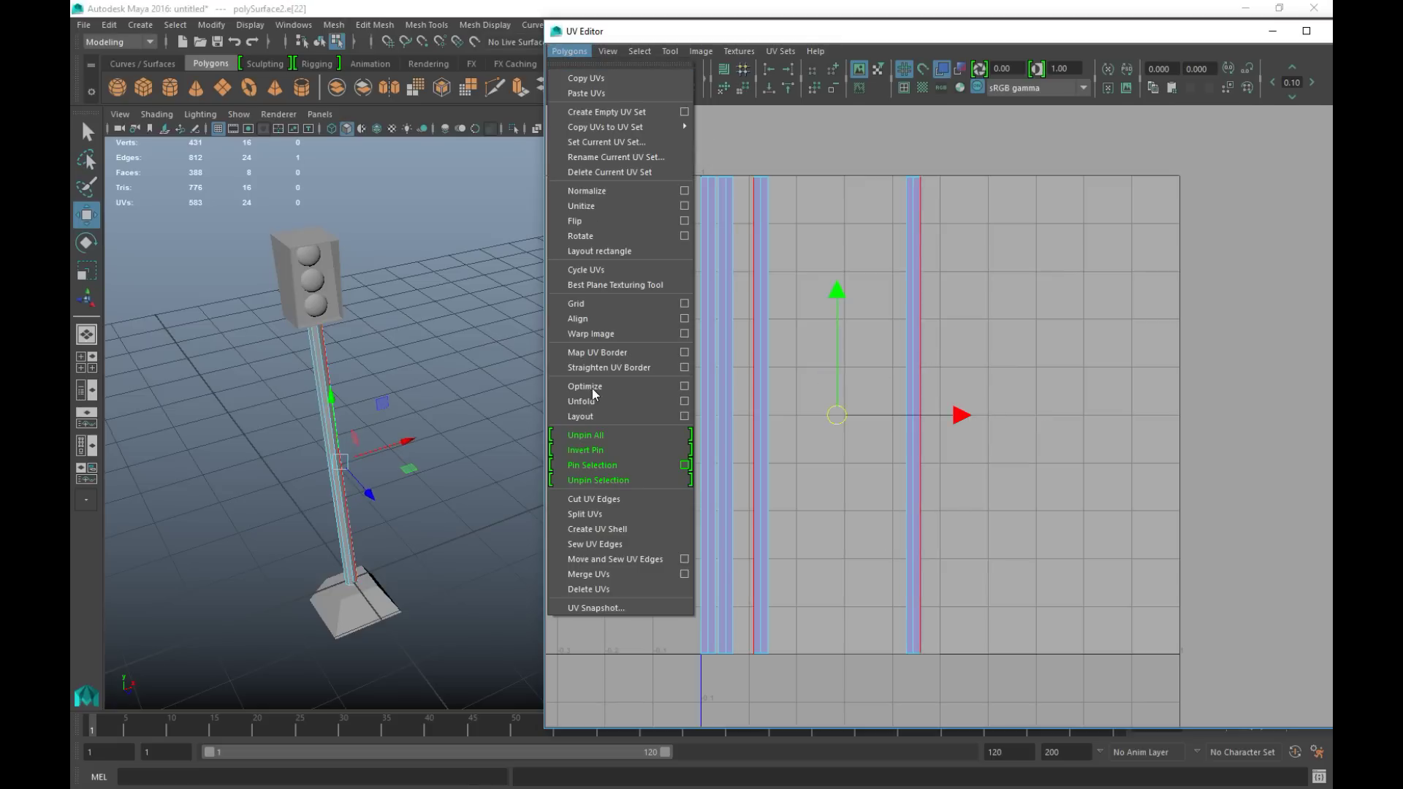
left_click(638, 560)
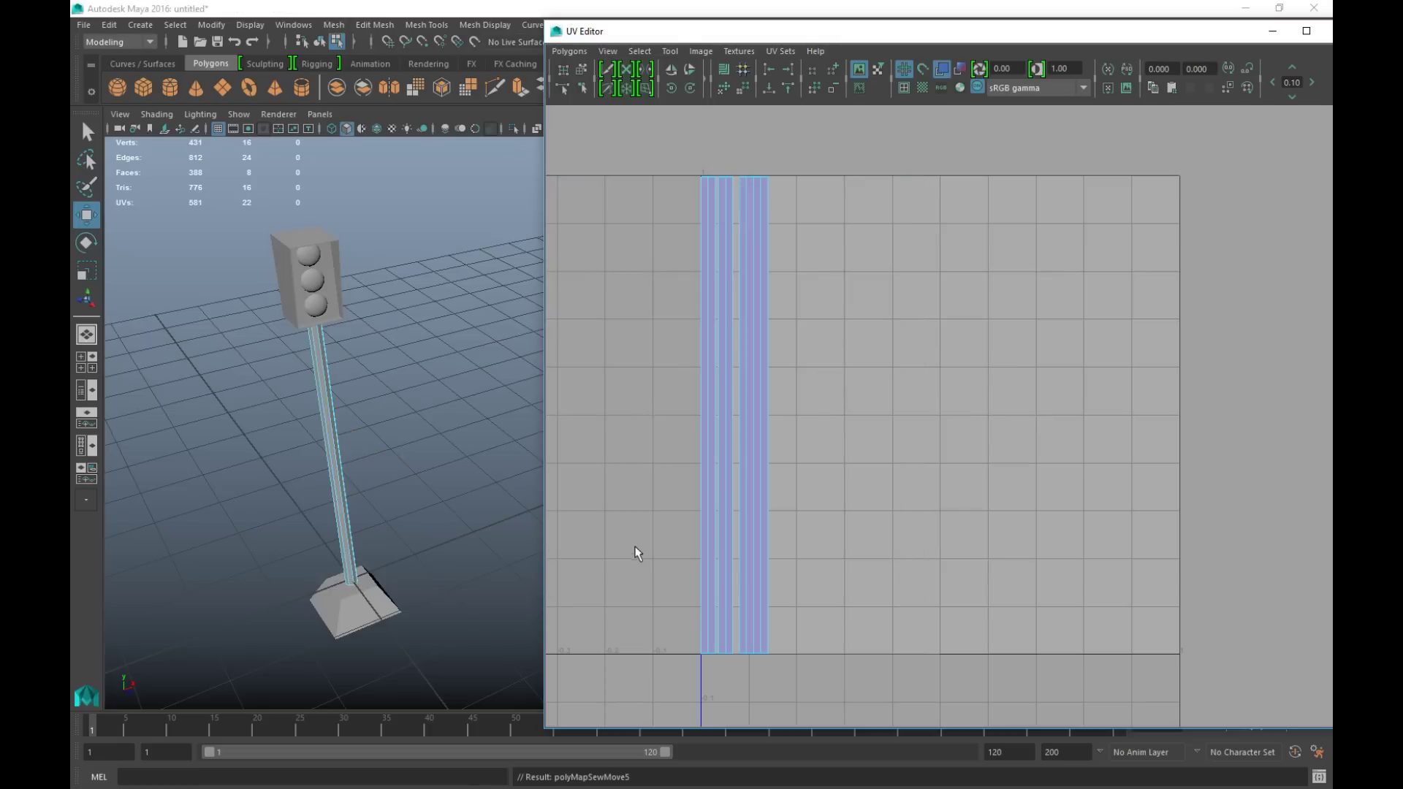
key("g")
left_click(783, 439)
key("g")
right_click_drag(761, 391, 702, 370)
left_click(763, 406)
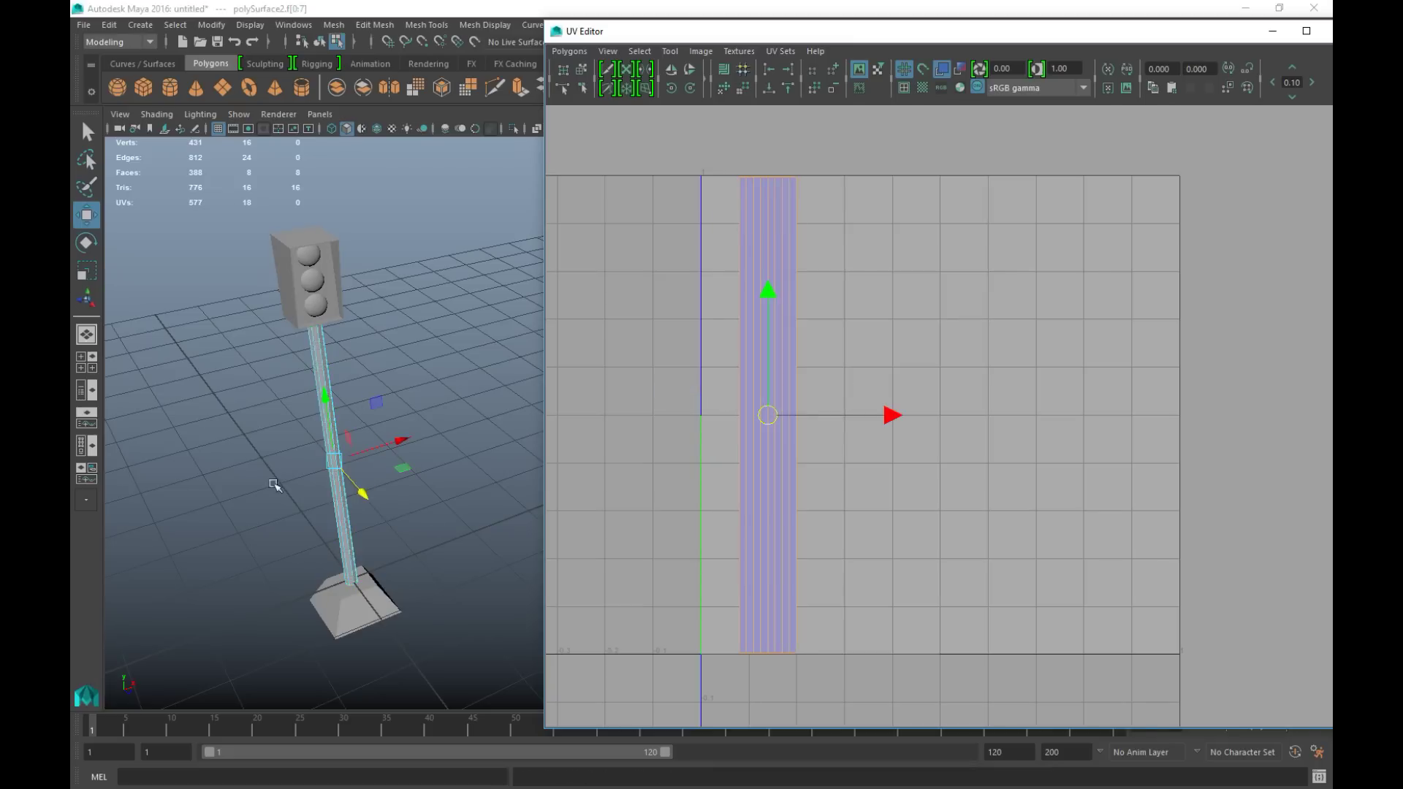
- Select the traffic light head and move its top-face UV shell out of the UV tile into empty space
mouse_move(385, 393)
left_mouse_down("alt")
mouse_move(410, 435)
mouse_move(390, 385)
left_mouse_up("alt")
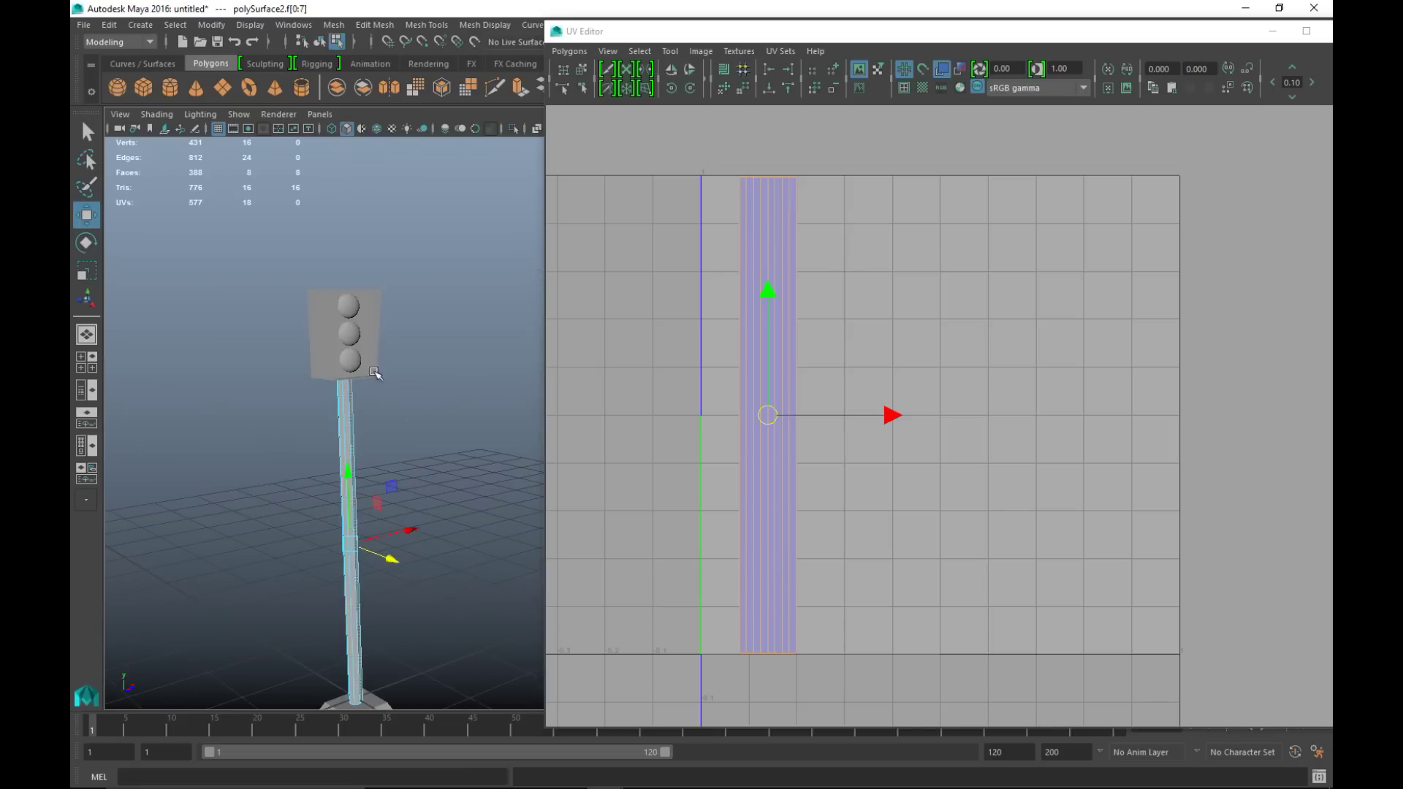
left_click(319, 330)
left_click_drag(496, 371, 459, 395, "alt")
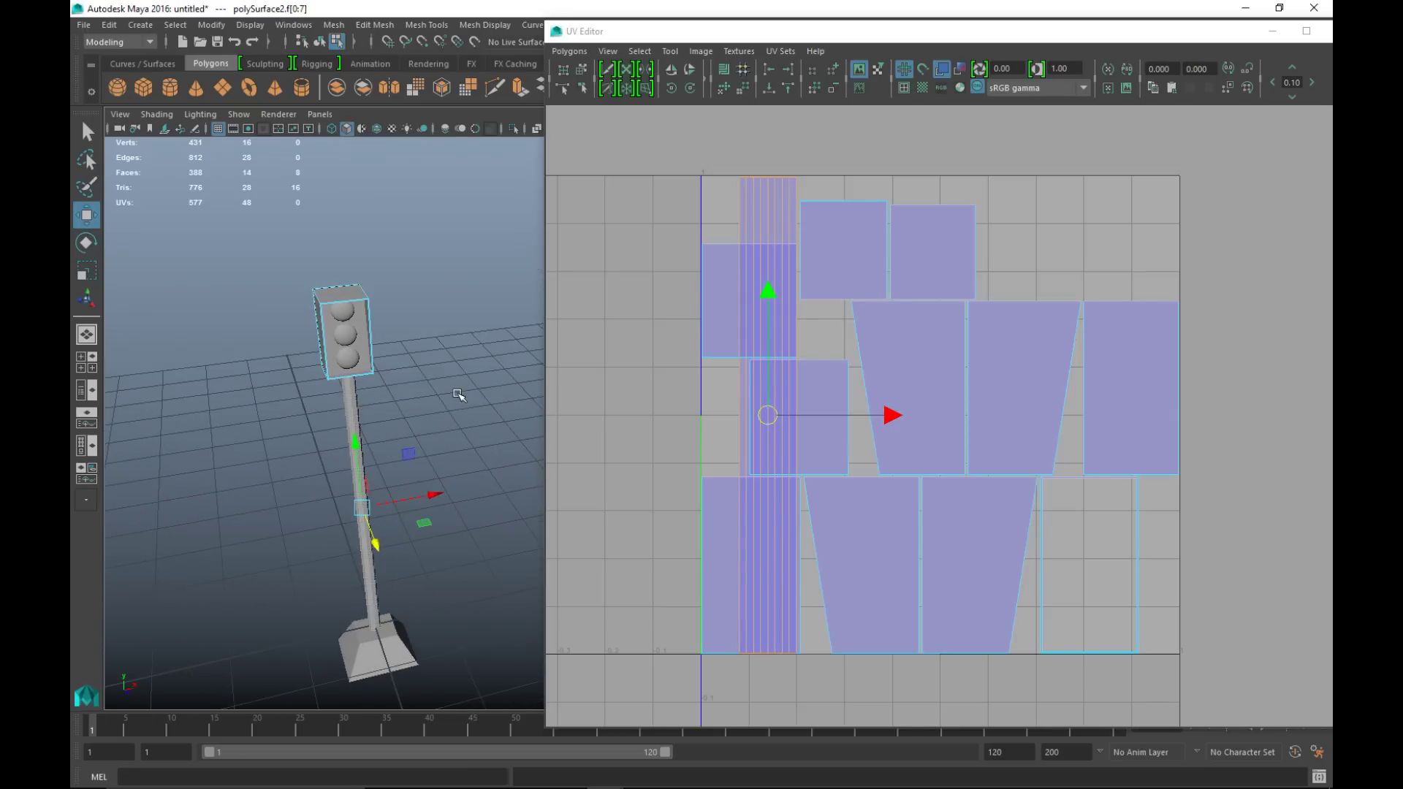
right_click_drag(846, 251, 793, 250)
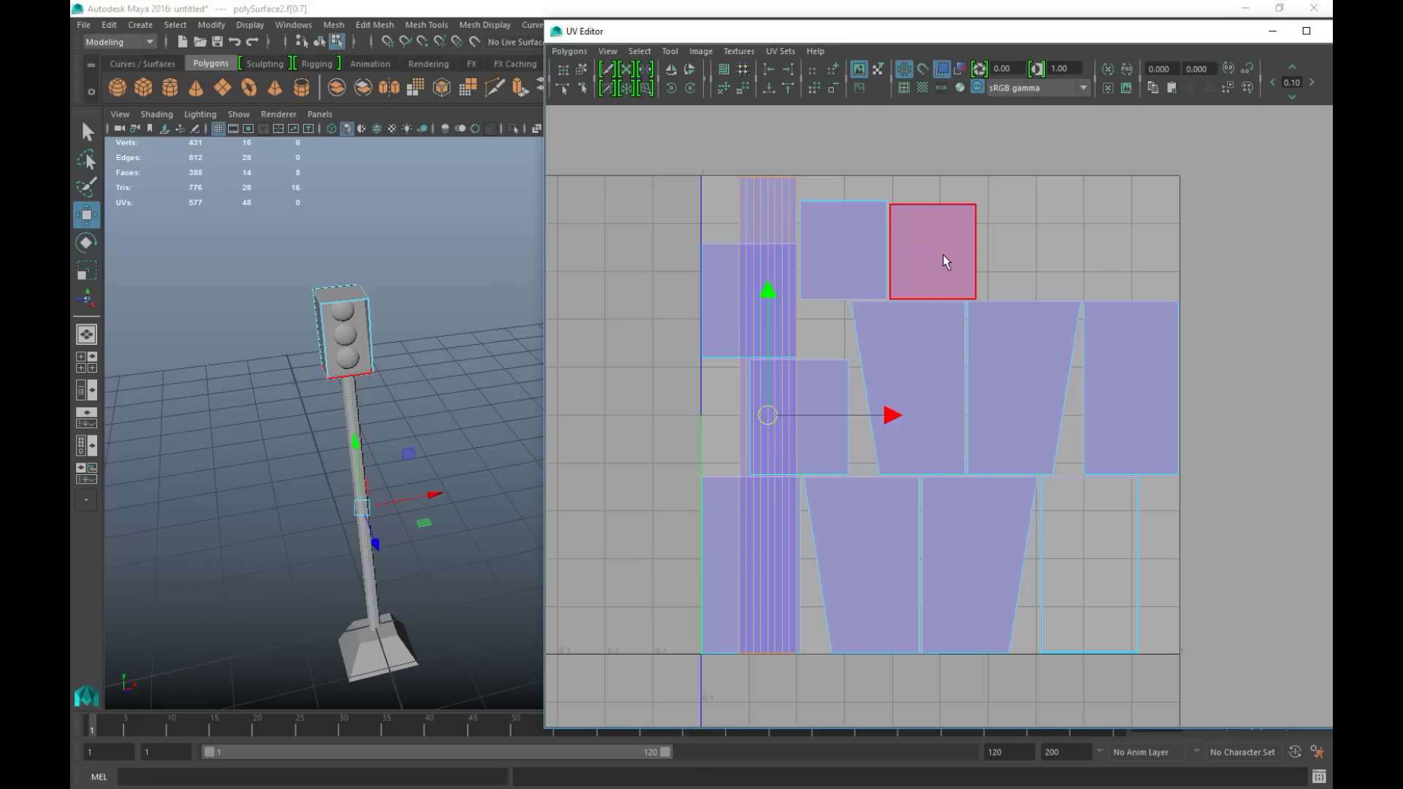
left_click(721, 307)
middle_click_drag(636, 439, 854, 469, "alt")
left_click_drag(986, 321, 753, 383)
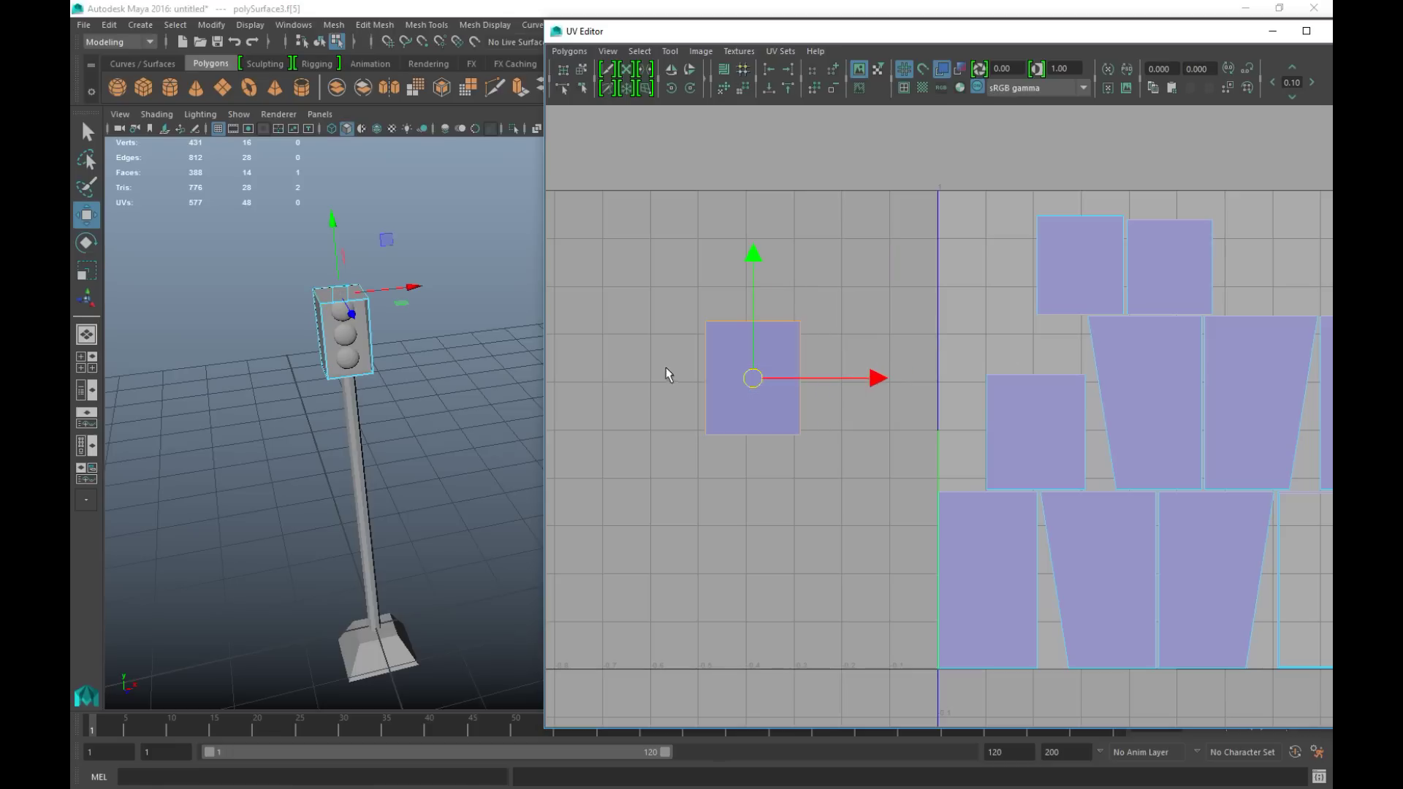
- Move and sew one side edge of the head's top-face UV to the matching trapezoidal side panel
mouse_move(700, 380)
right_mouse_down()
mouse_move(642, 362)
mouse_move(705, 339)
mouse_move(674, 360)
mouse_move(702, 355)
right_mouse_up()
left_click(706, 367)
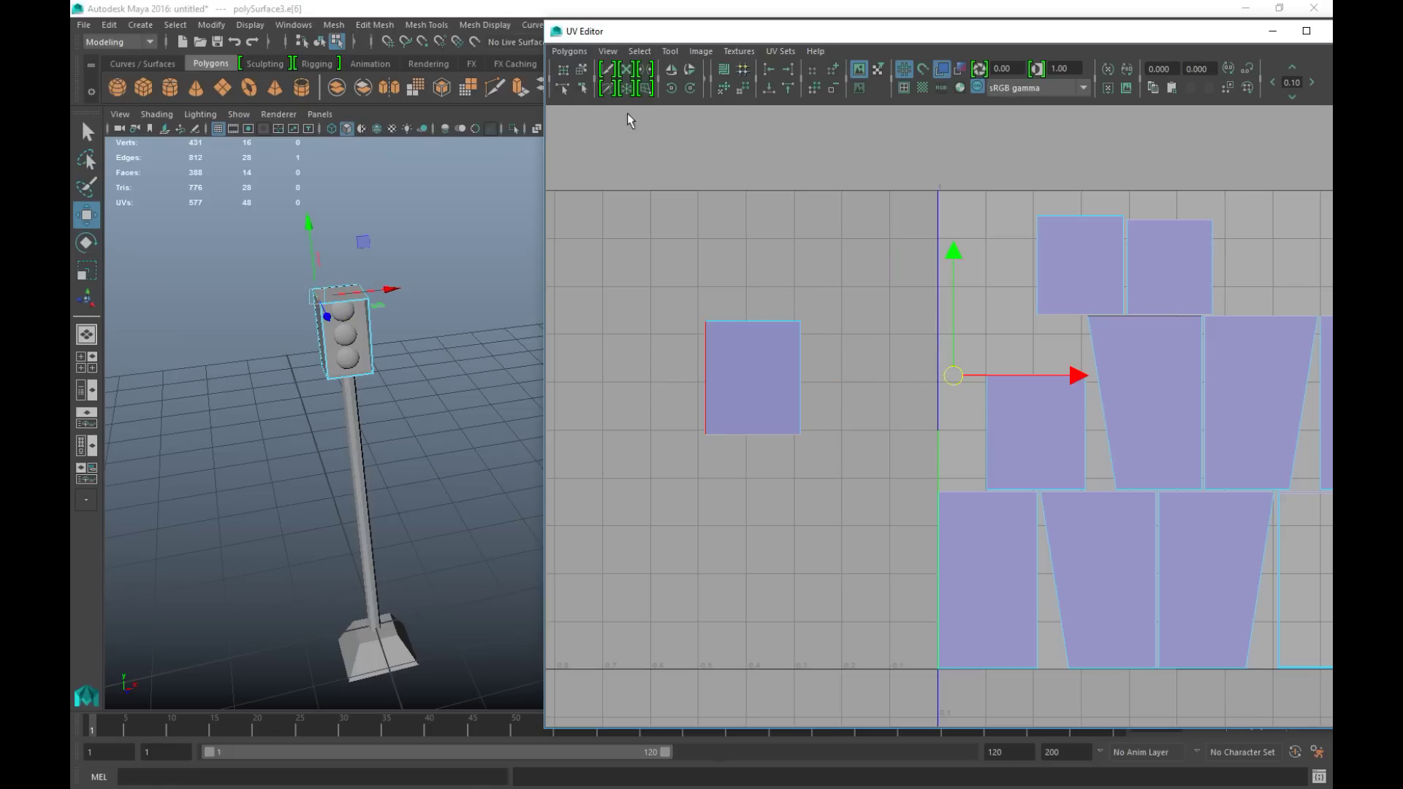
left_click(572, 54)
left_click(619, 551)
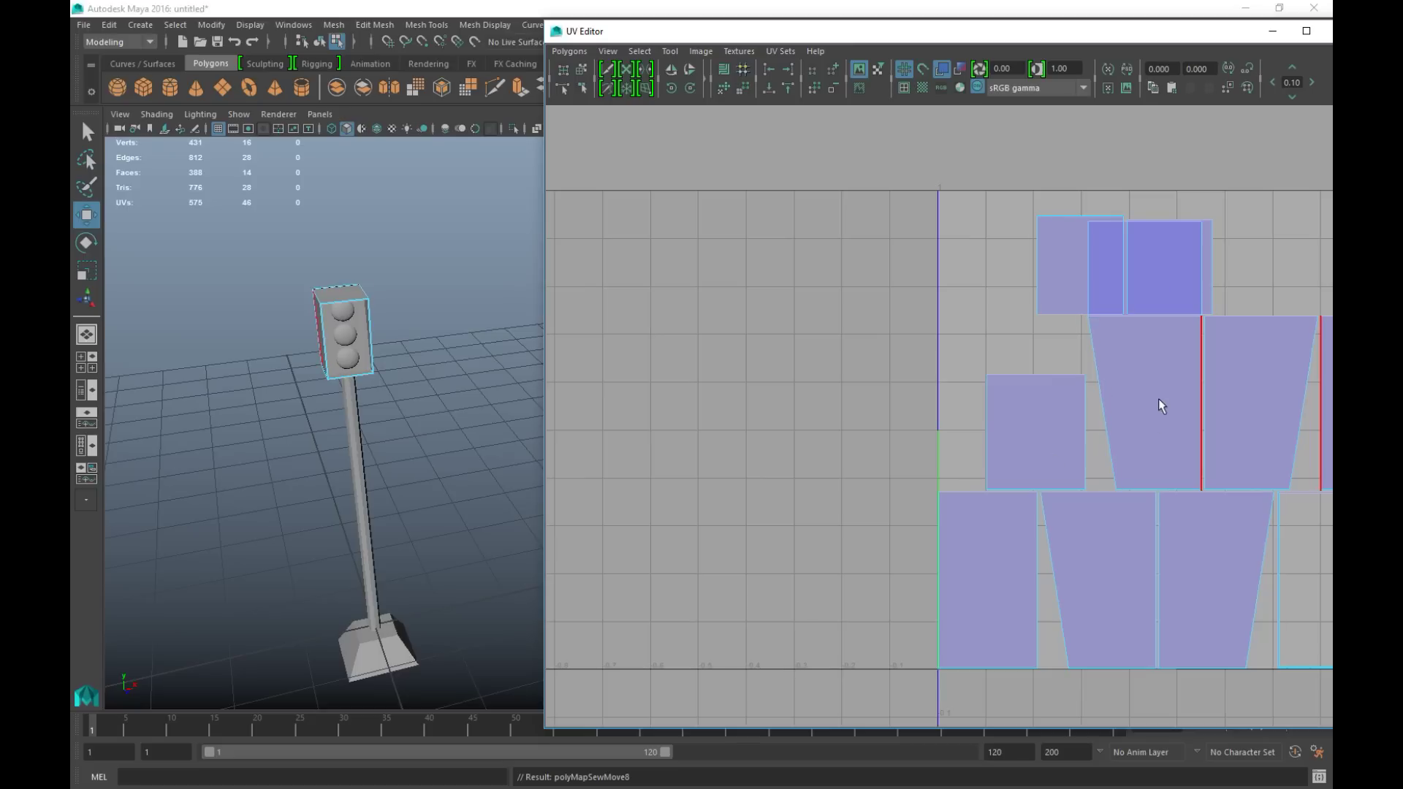
- Move the head's sewn top-and-side UV shell out of the UV tile into empty space
middle_click_drag(1133, 479, 997, 474, "alt")
right_click_drag(998, 357, 957, 338)
left_click(1001, 396)
left_click_drag(1010, 350, 676, 457)
- Move and sew the opposite edge of the head's top-face UV to the other matching trapezoidal side panel
right_click(641, 330)
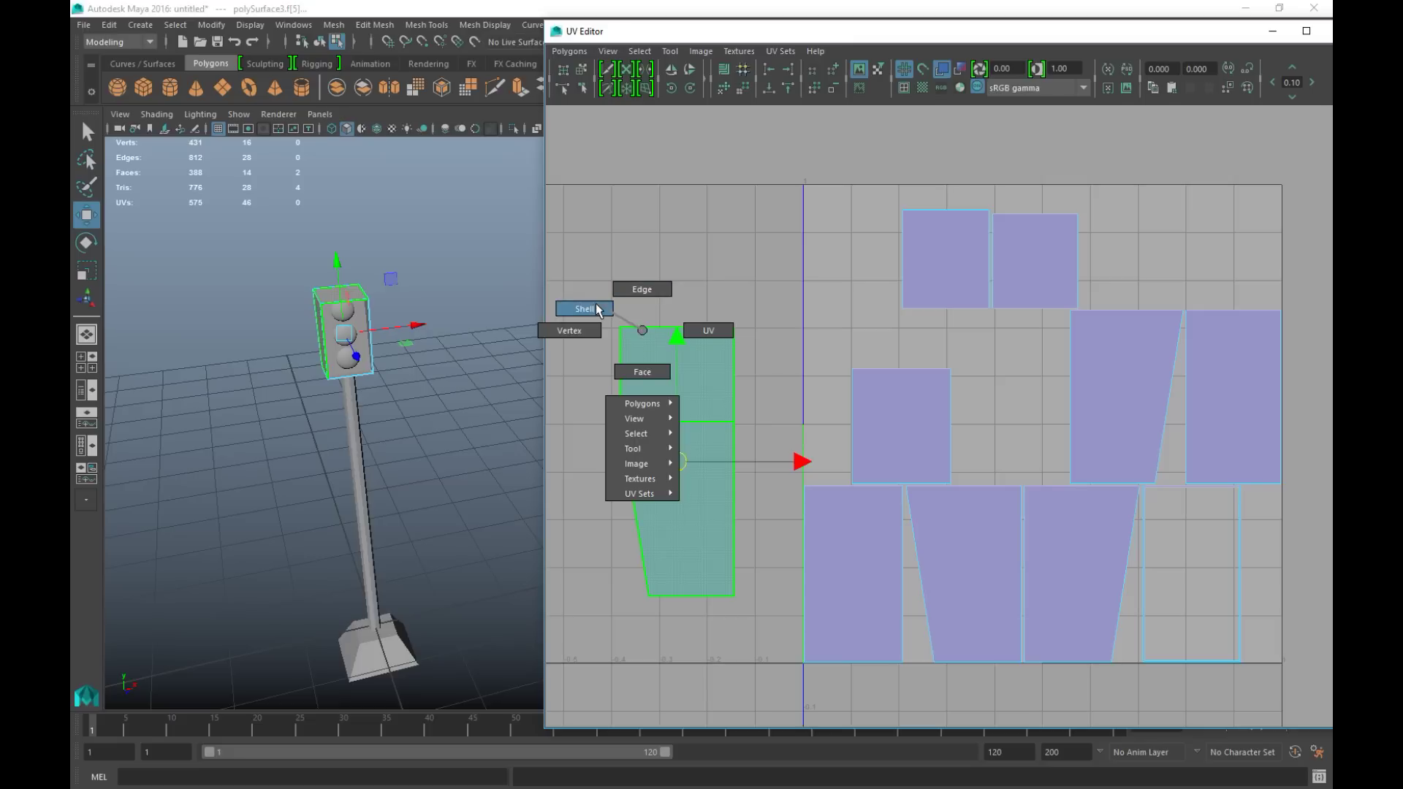
right_click_drag(636, 326, 646, 306)
left_click(668, 325)
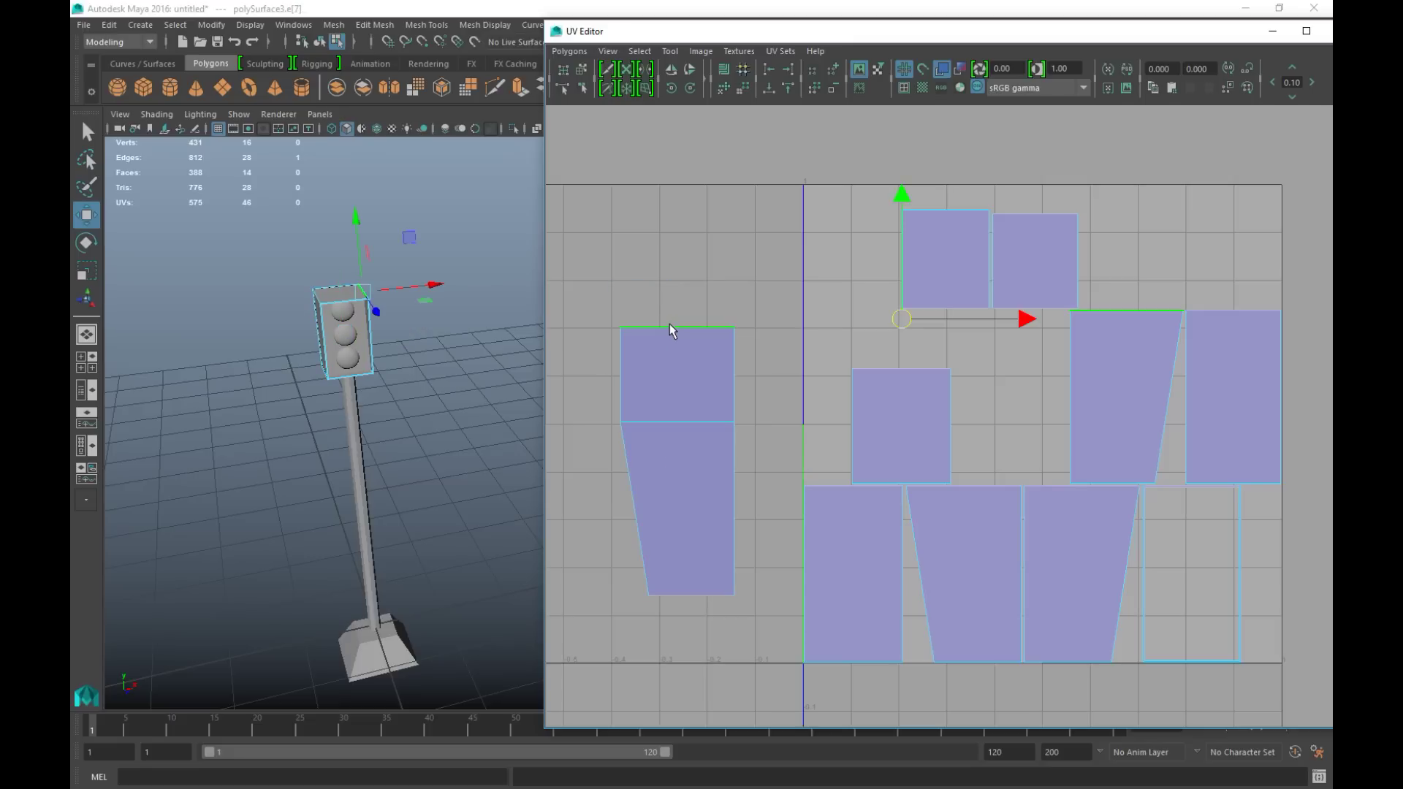
left_click(567, 51)
left_click(641, 556)
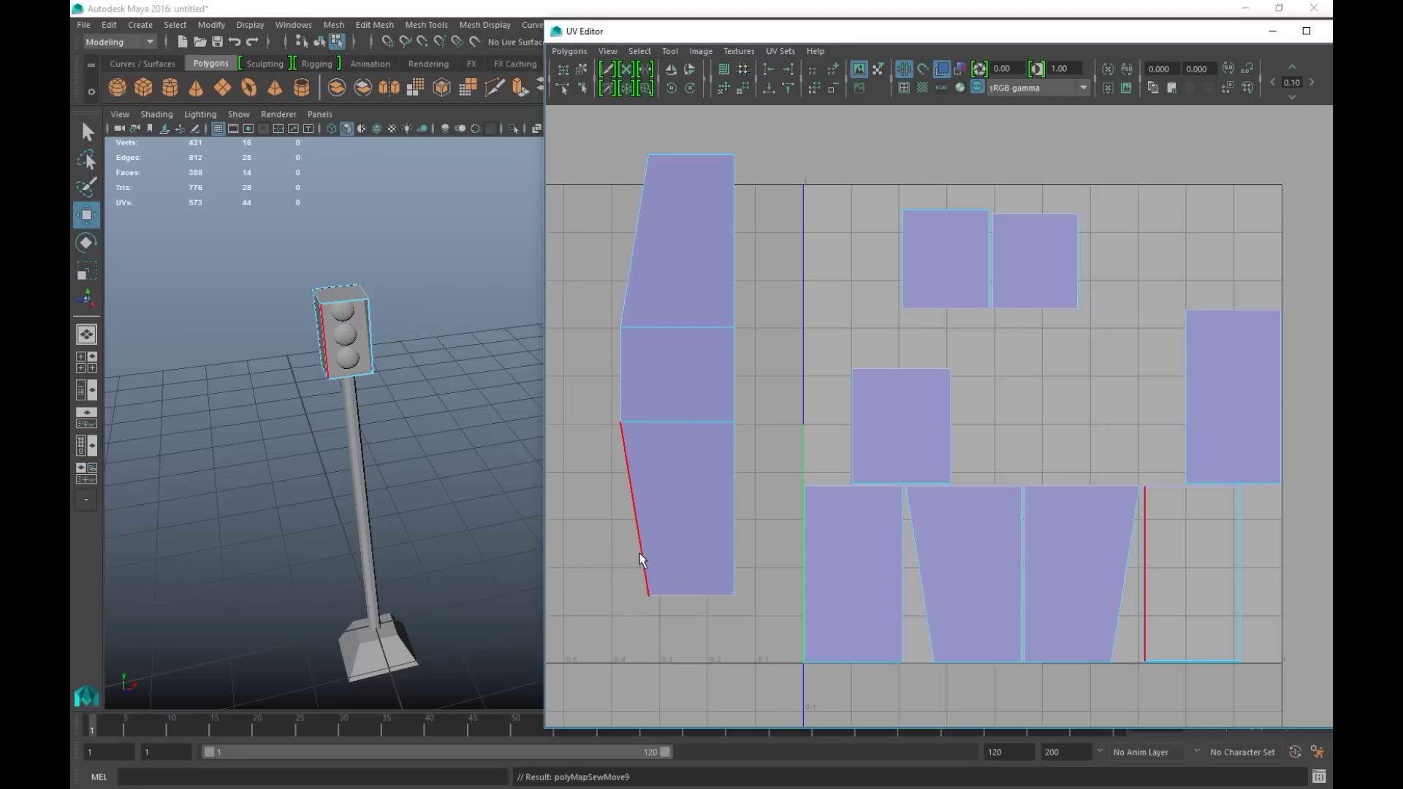
- Move and sew the rectangular back panel to the outer shell's top face, and the bottom face to the back panel's far end
left_click(734, 394)
key("g")
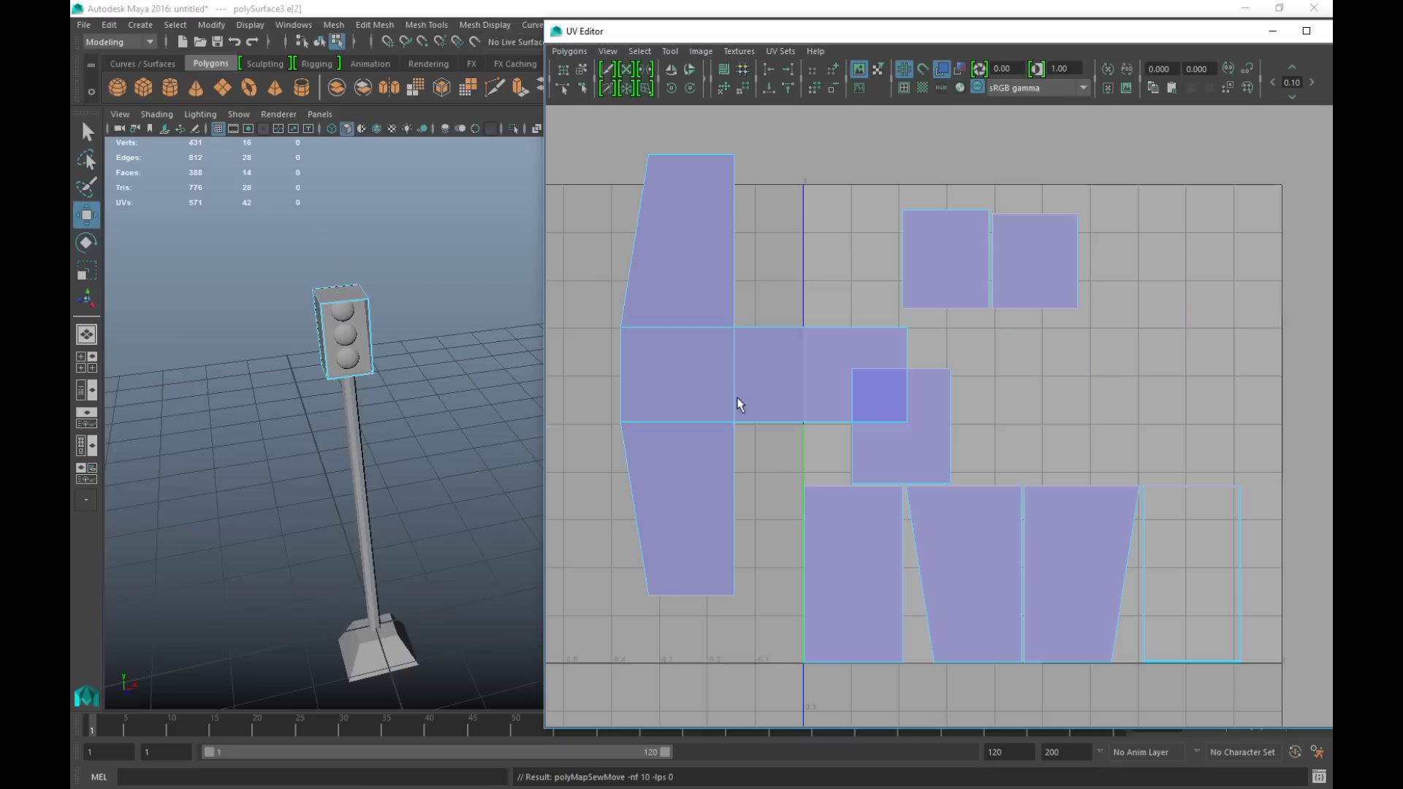
left_click(905, 355)
key("g")
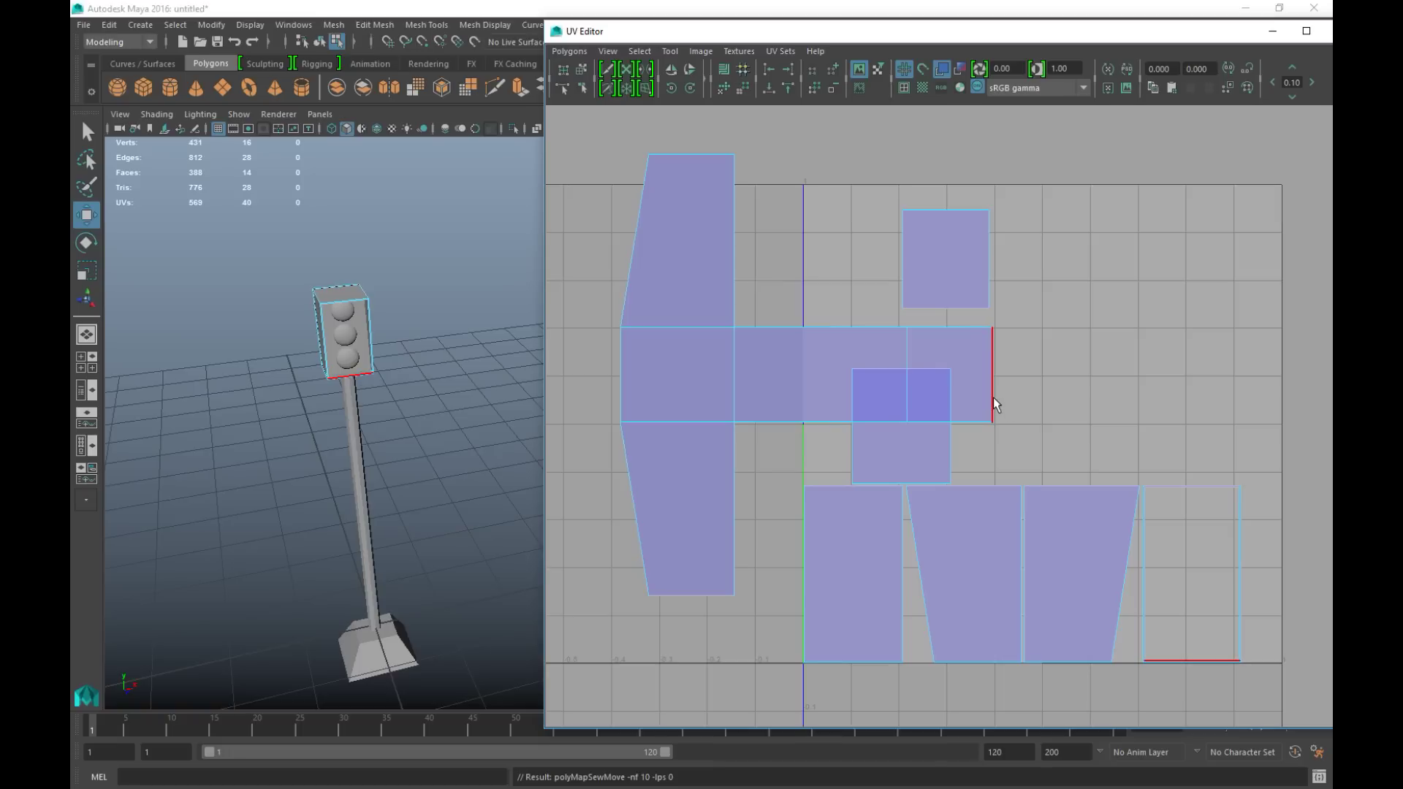
- Move and sew the head's inner bottom, back, top and both trapezoidal side UVs into one connected second shell
left_click(828, 484)
key("g")
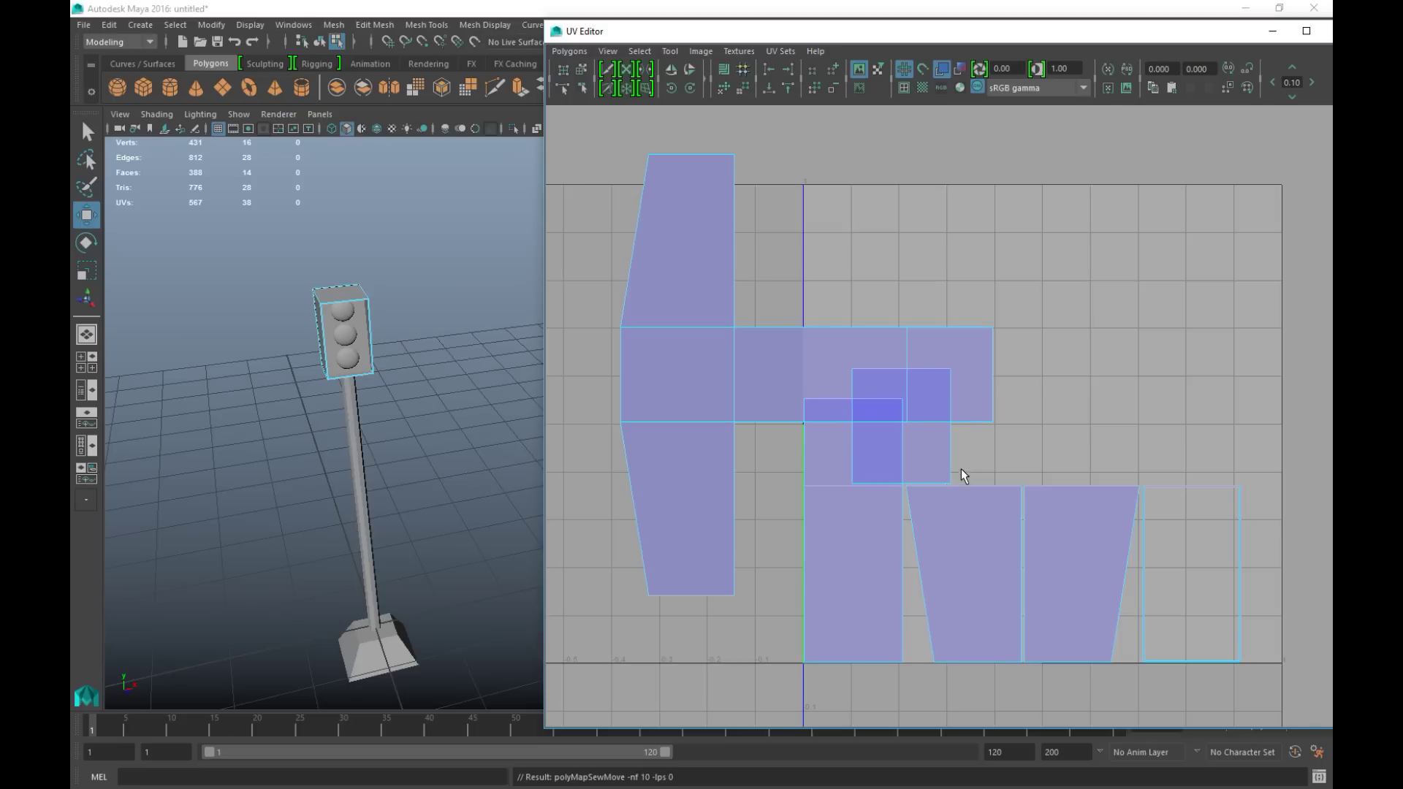
left_click(968, 486)
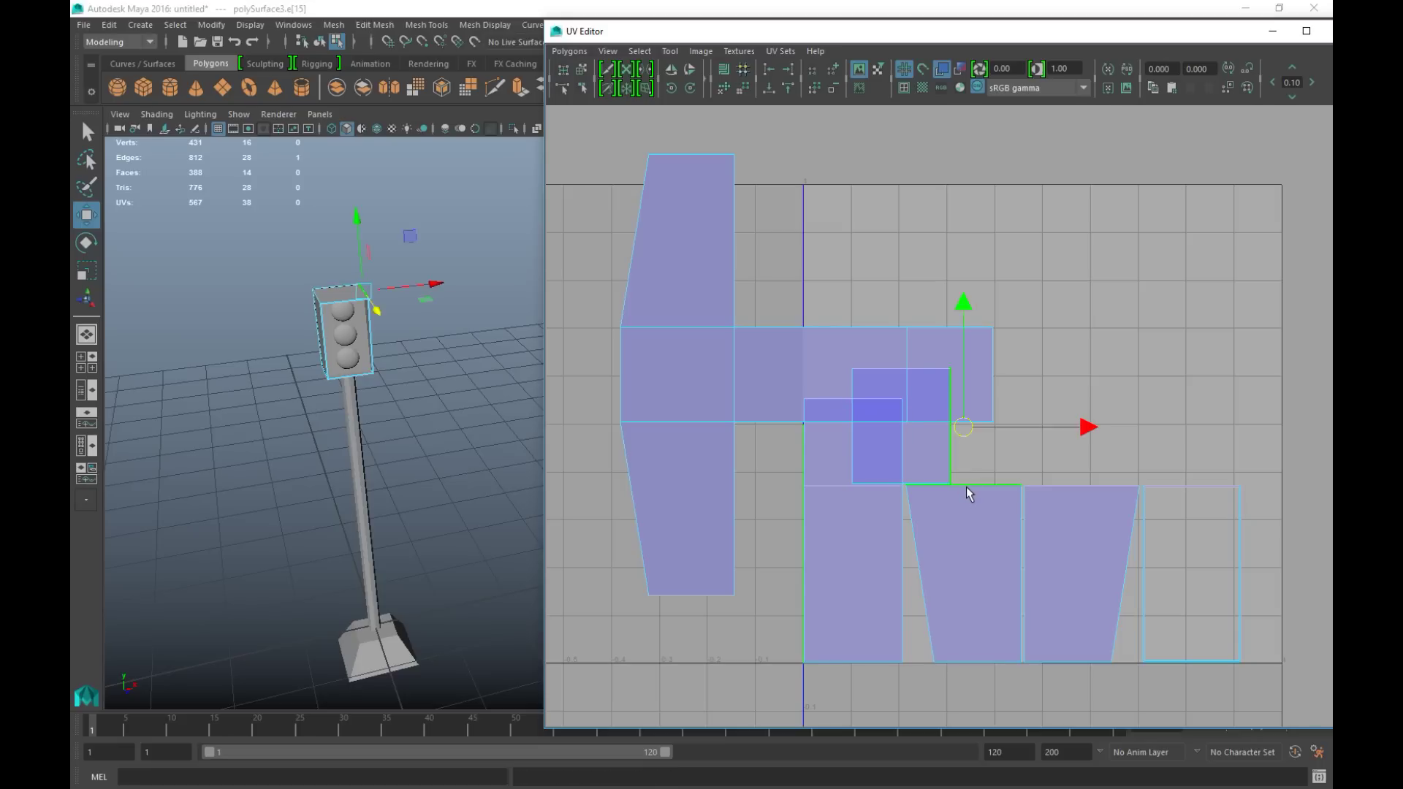
key("g")
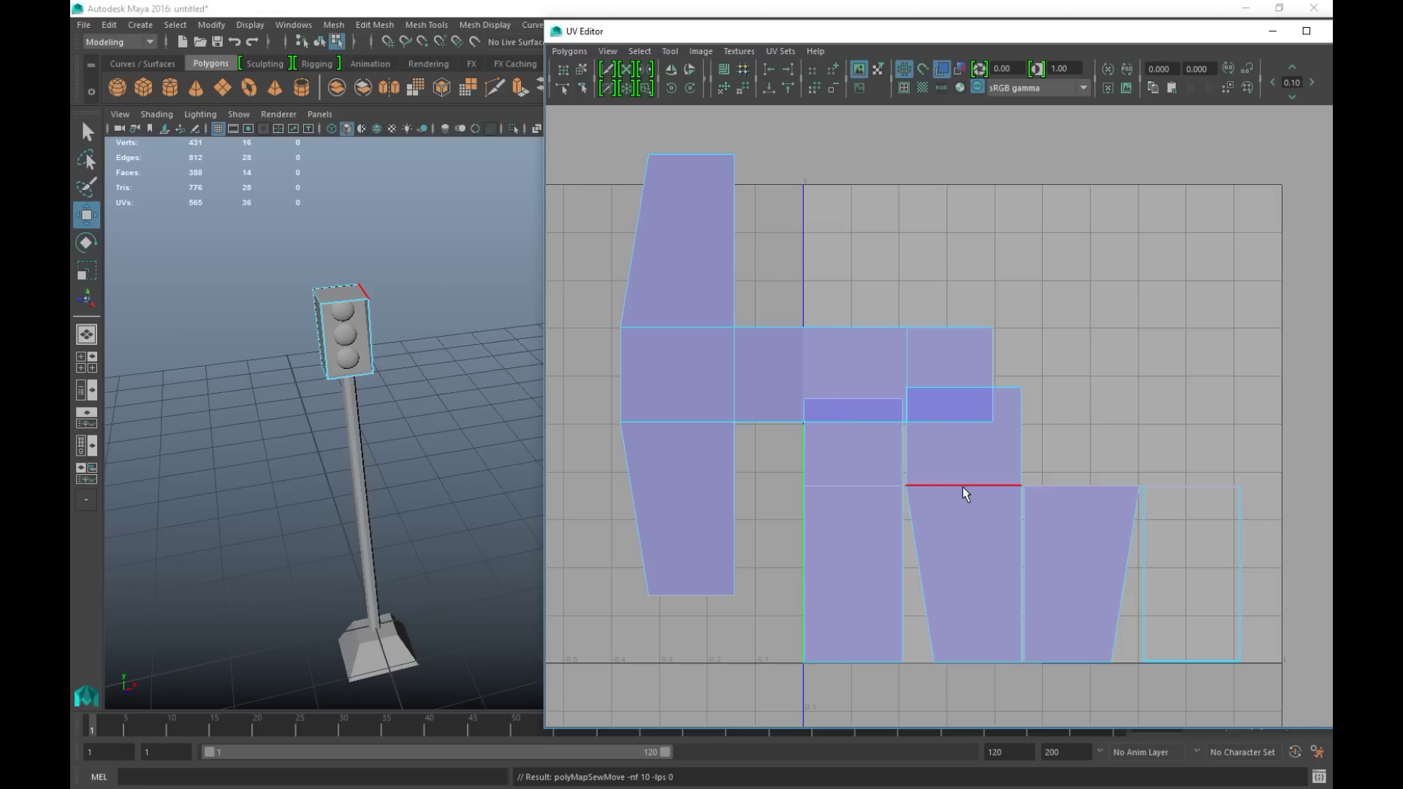
left_click(988, 397)
key("g")
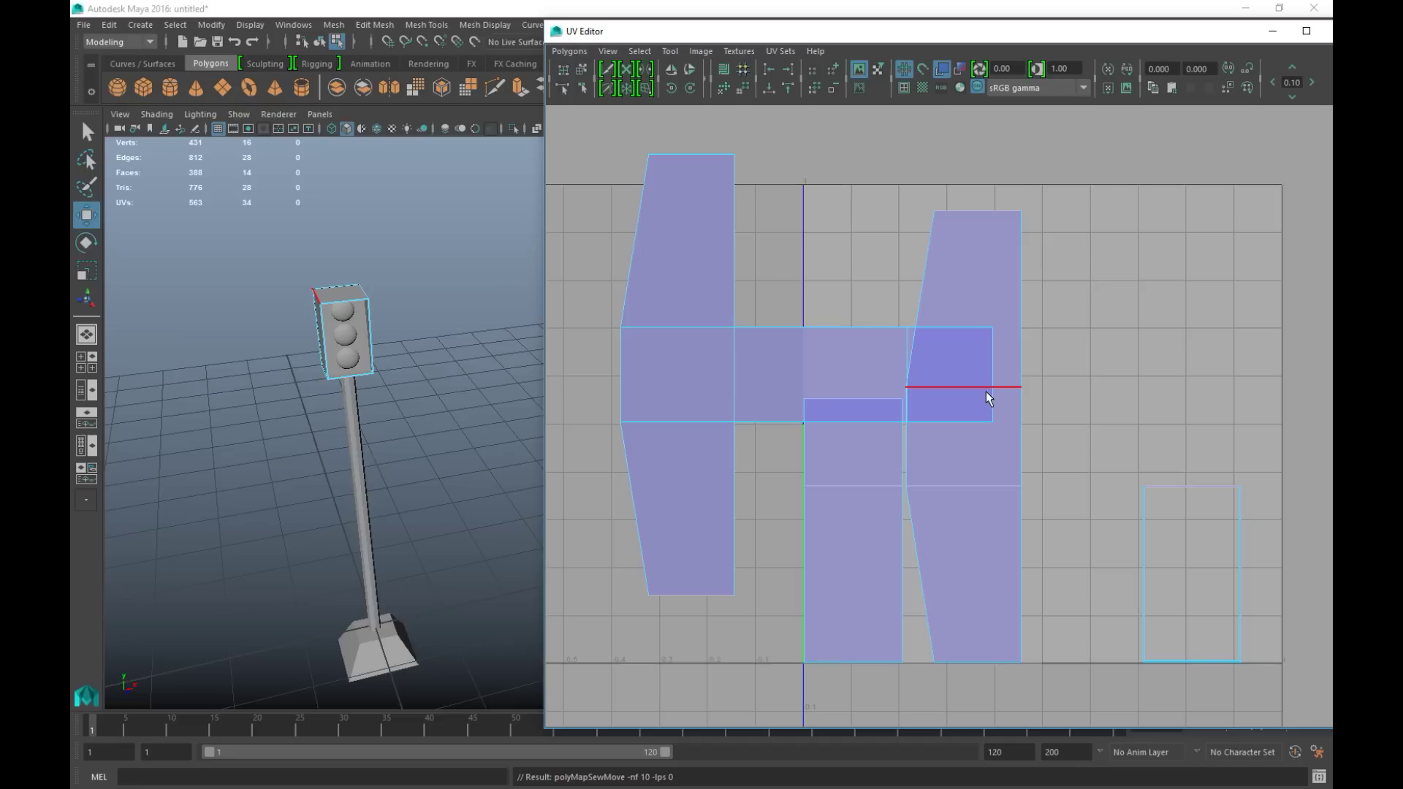
left_click(1018, 371)
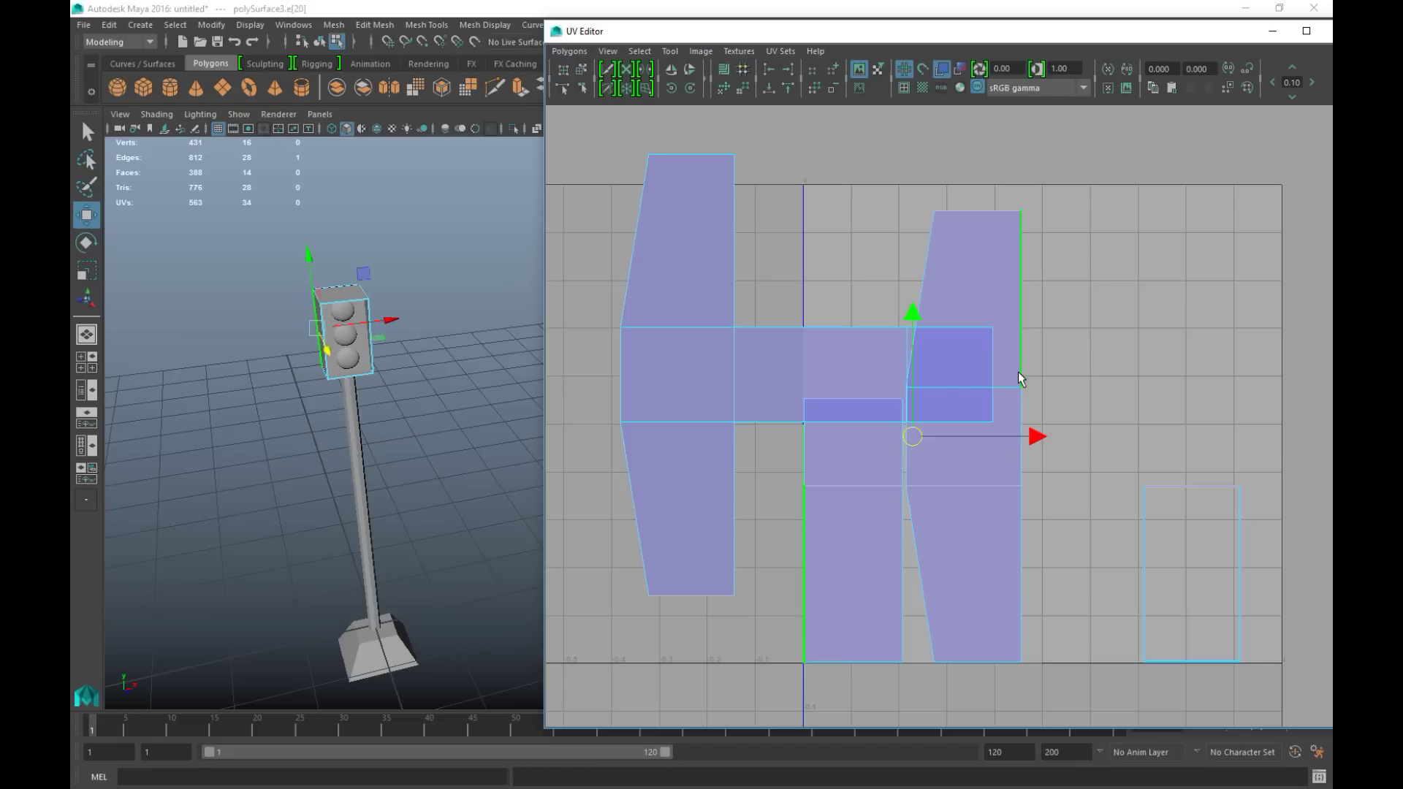
key("g")
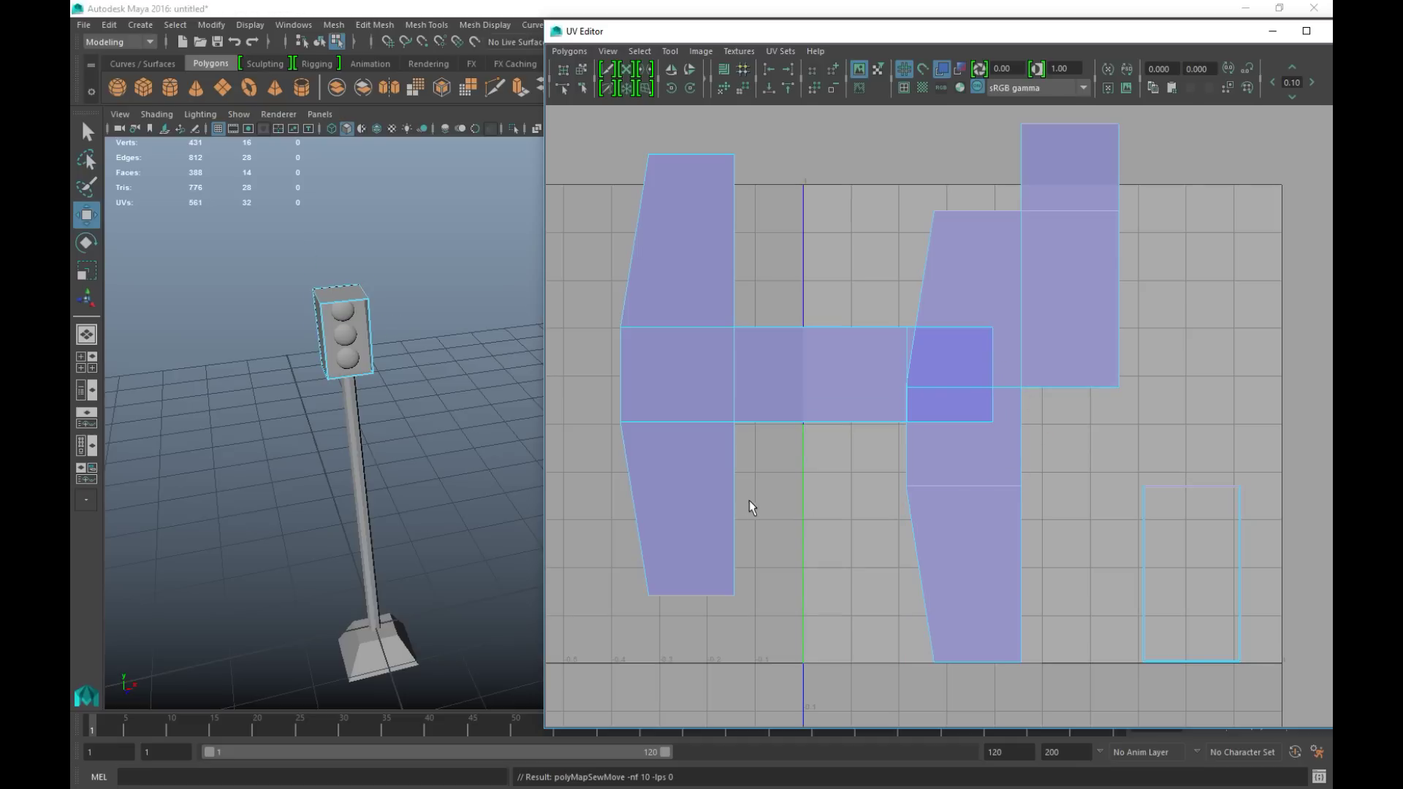
- Cut the inner bottom face from the back panel, and move and sew it to the end of a trapezoidal side panel
left_click(1064, 214)
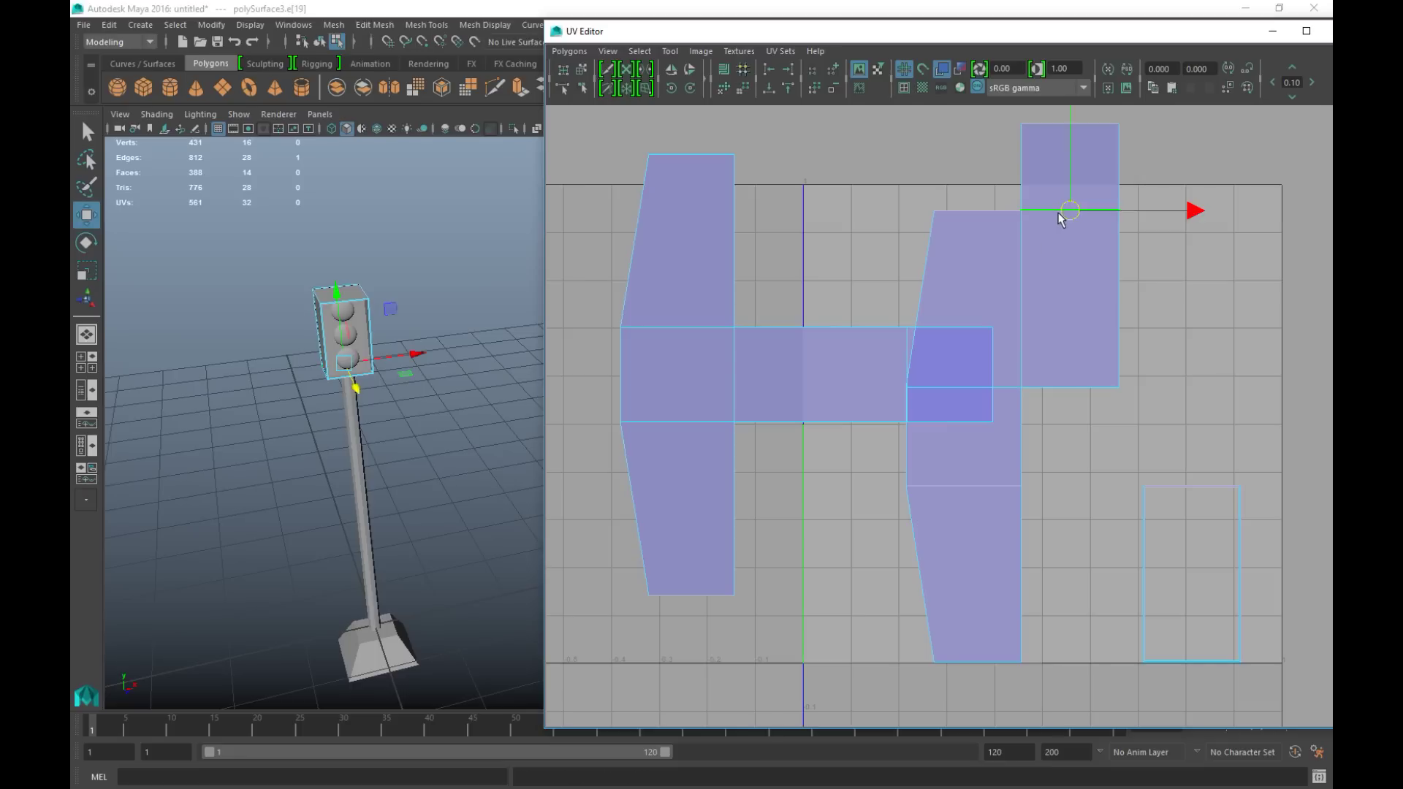
left_click(570, 51)
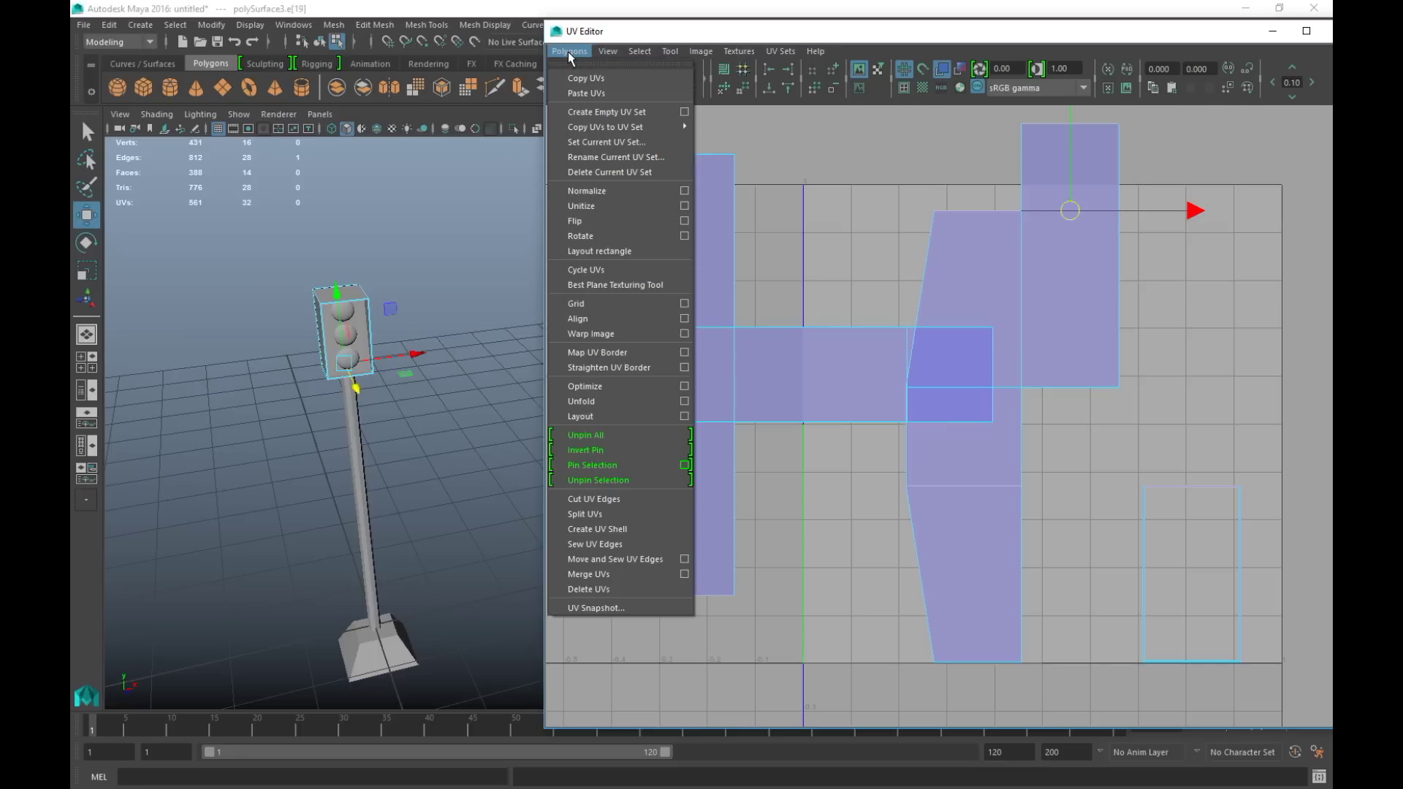
left_click(624, 499)
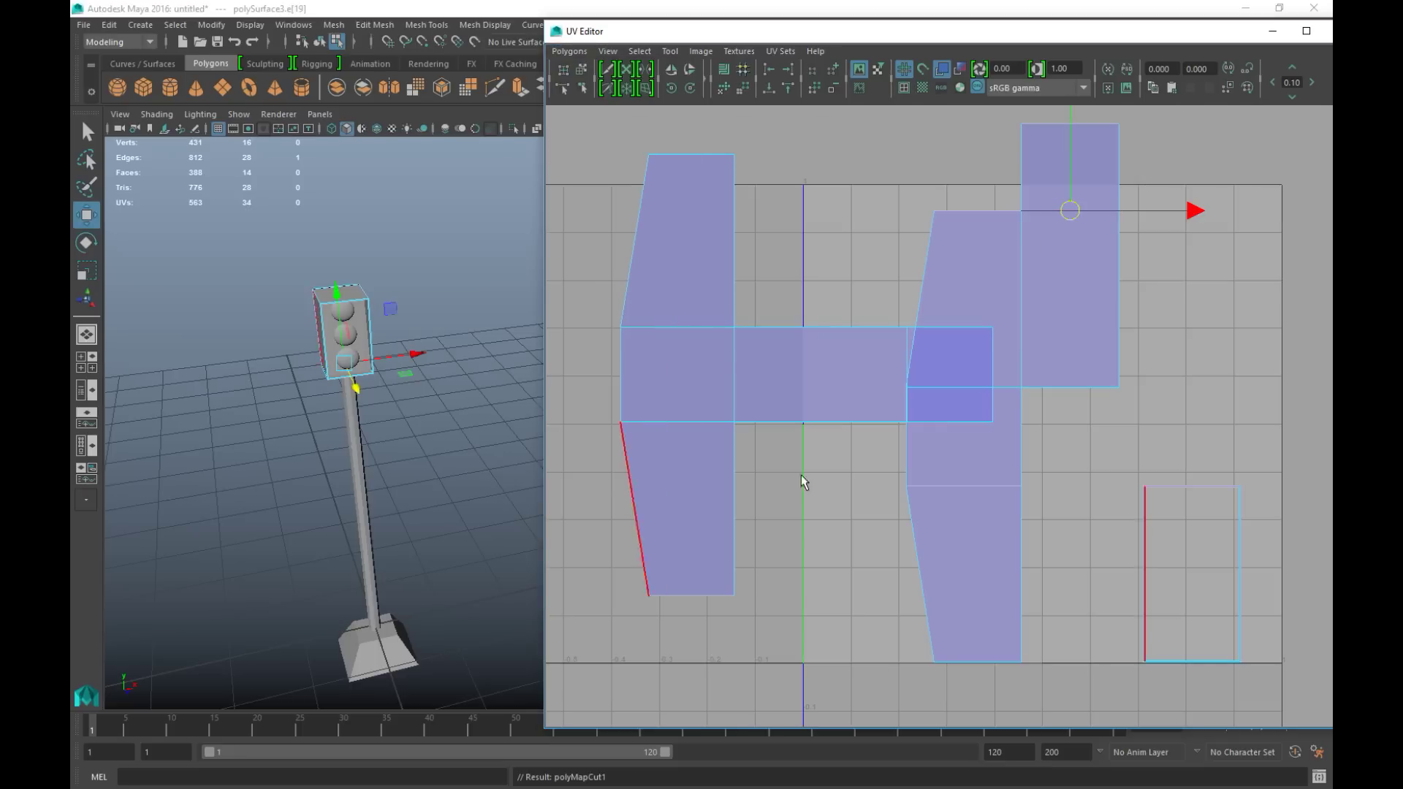
left_click(1122, 202)
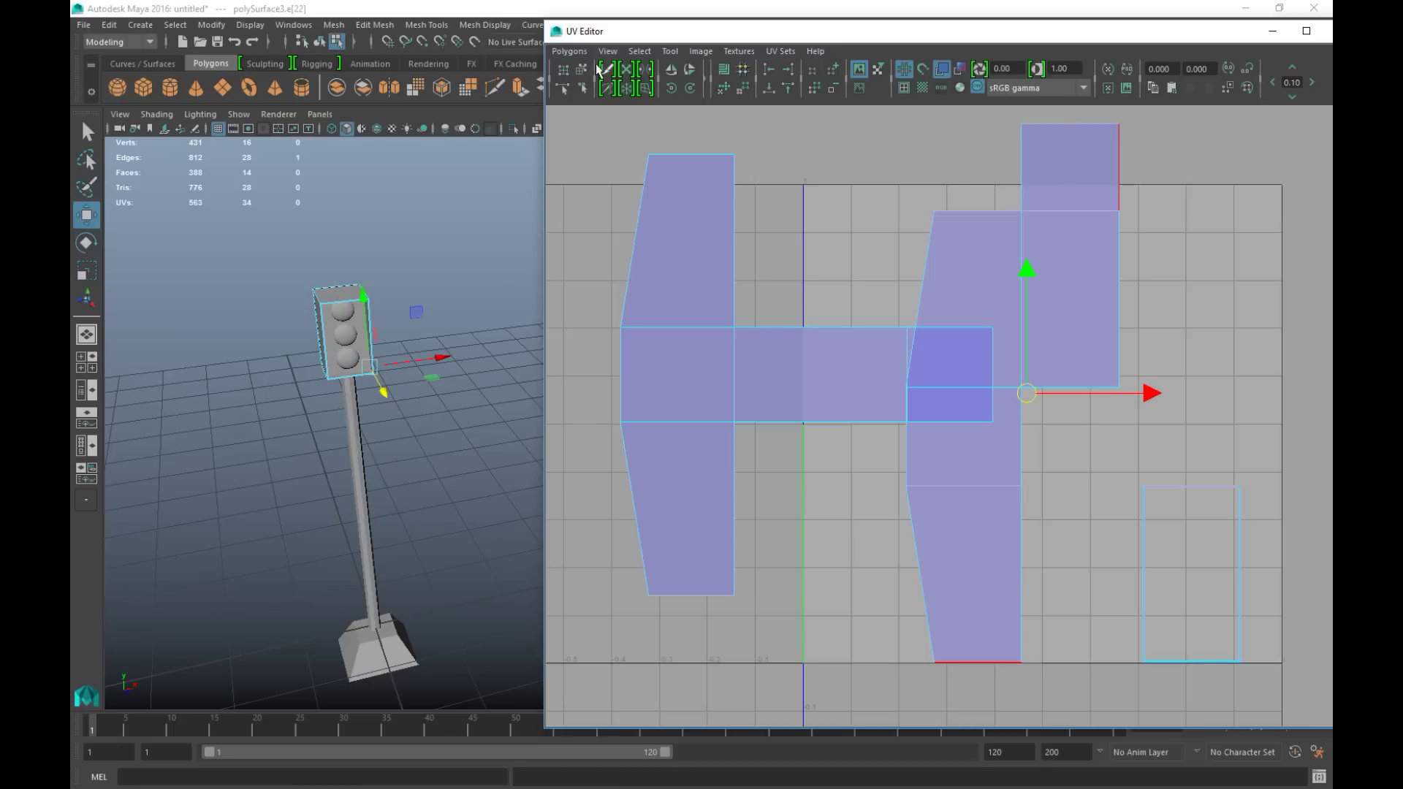
left_click(569, 51)
left_click(629, 559)
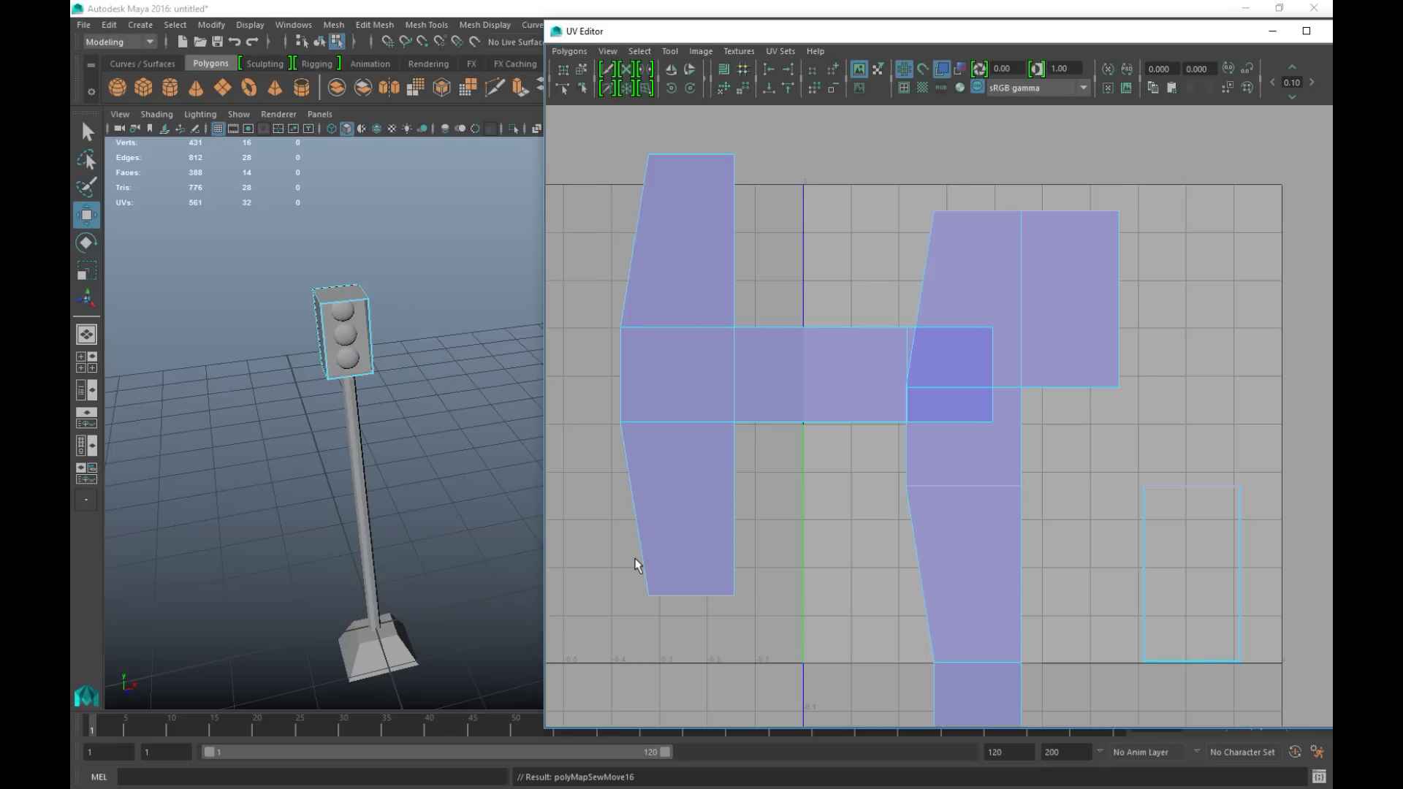
- Cut the inner back panel from the trapezoidal side, and move and sew it to the inner top face's free edge
left_click(1020, 351)
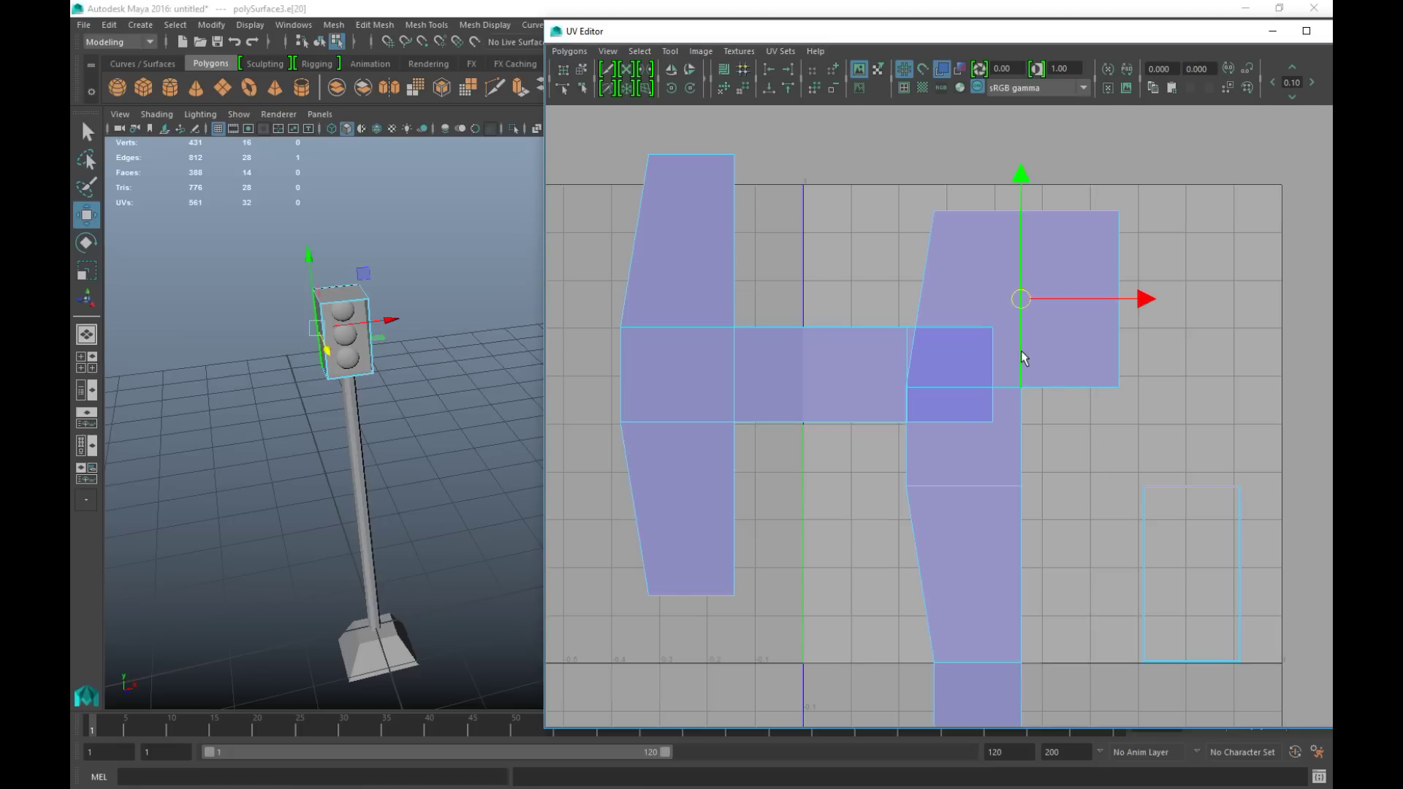
left_click(569, 52)
left_click(606, 499)
left_click(1072, 384)
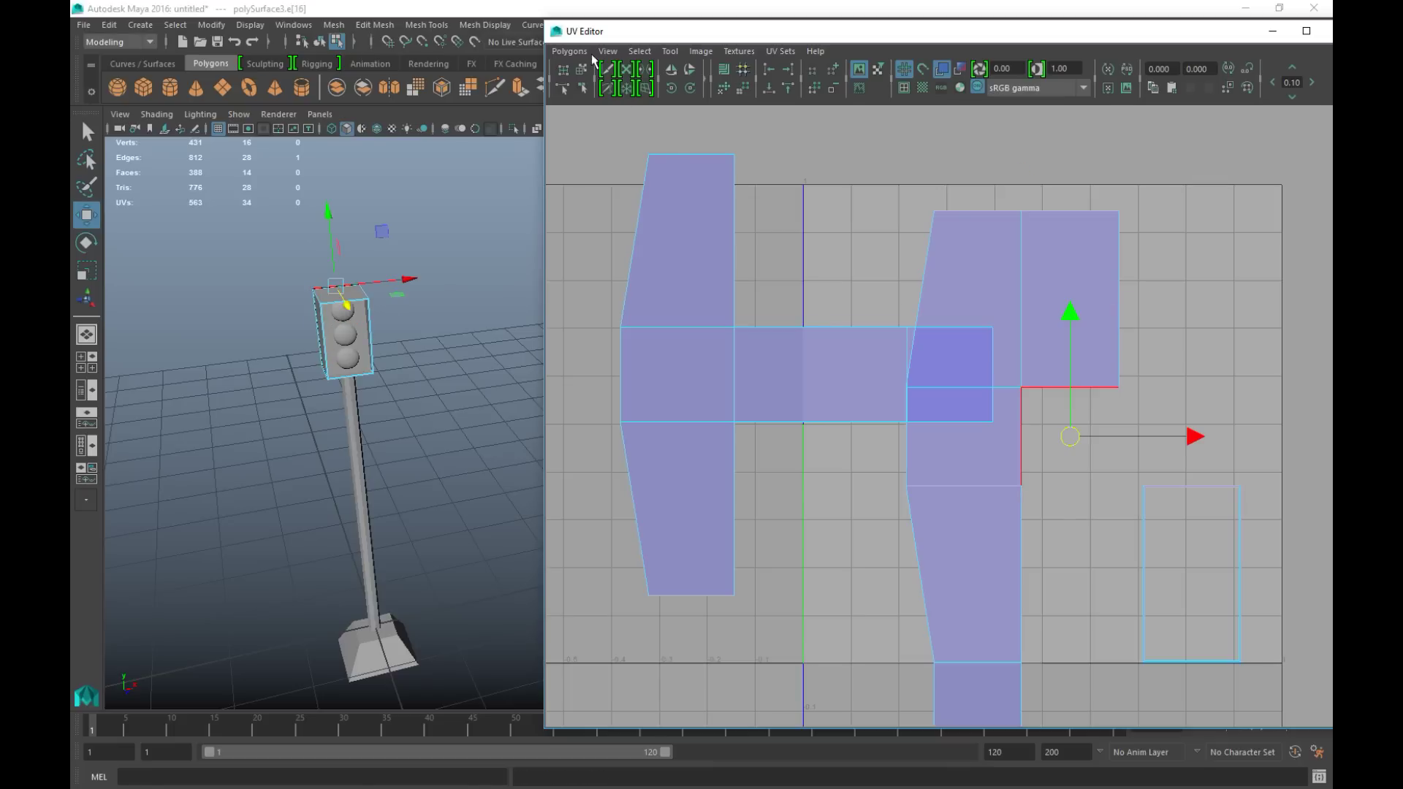
left_click(569, 51)
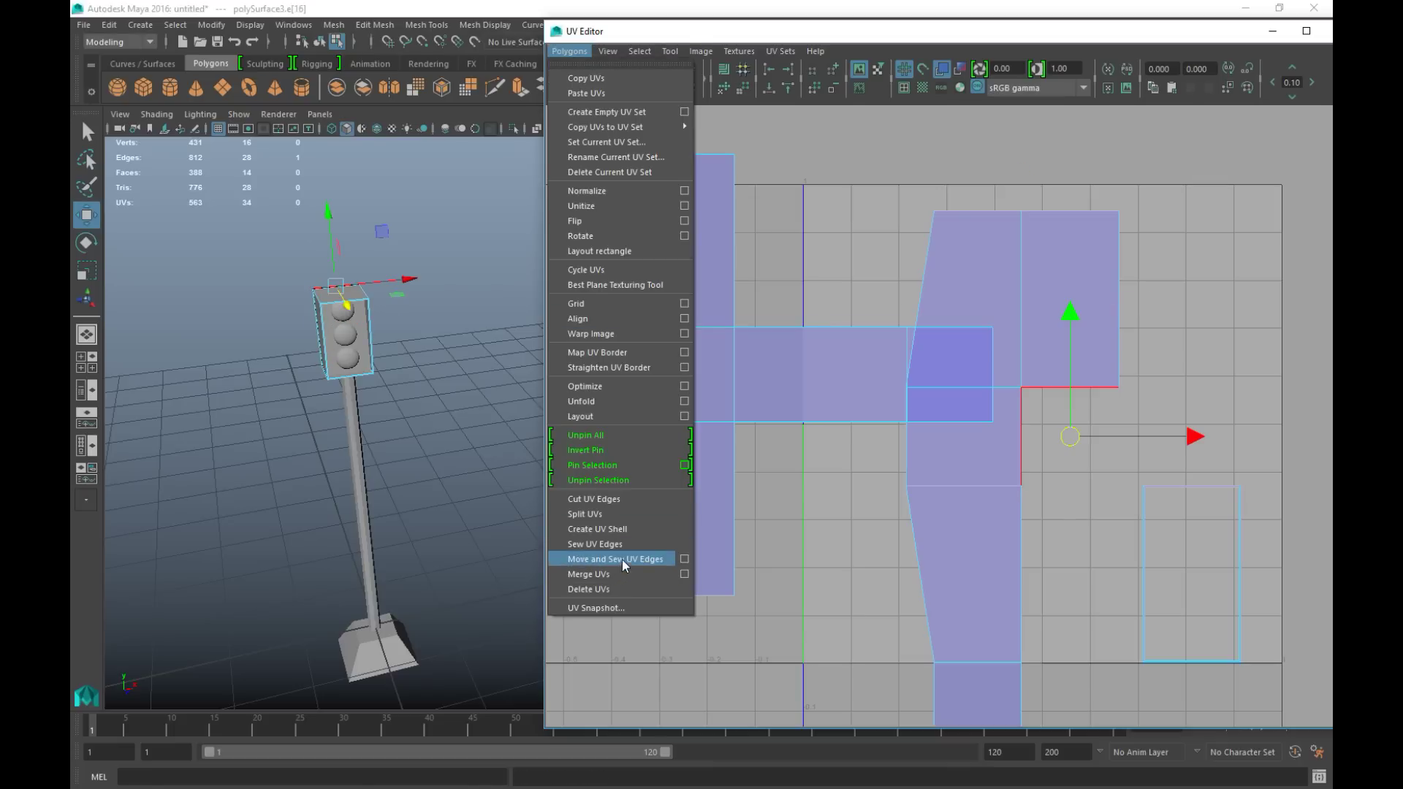
left_click(621, 559)
- Cut the inner bottom face from the trapezoidal side, and move and sew it to the back panel's far edge
scroll(905, 591, "down", 1)
left_click(973, 643)
left_click(569, 51)
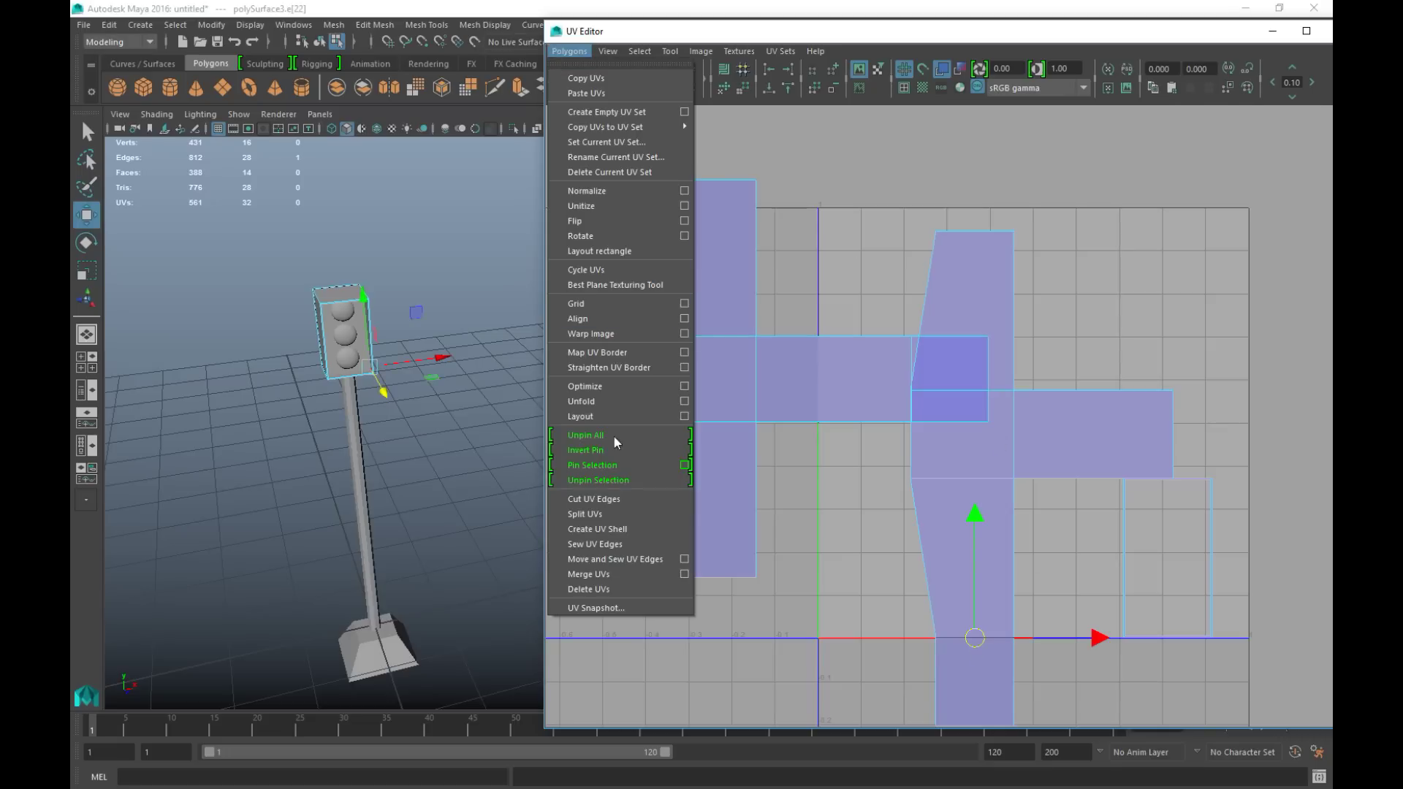
left_click(622, 511)
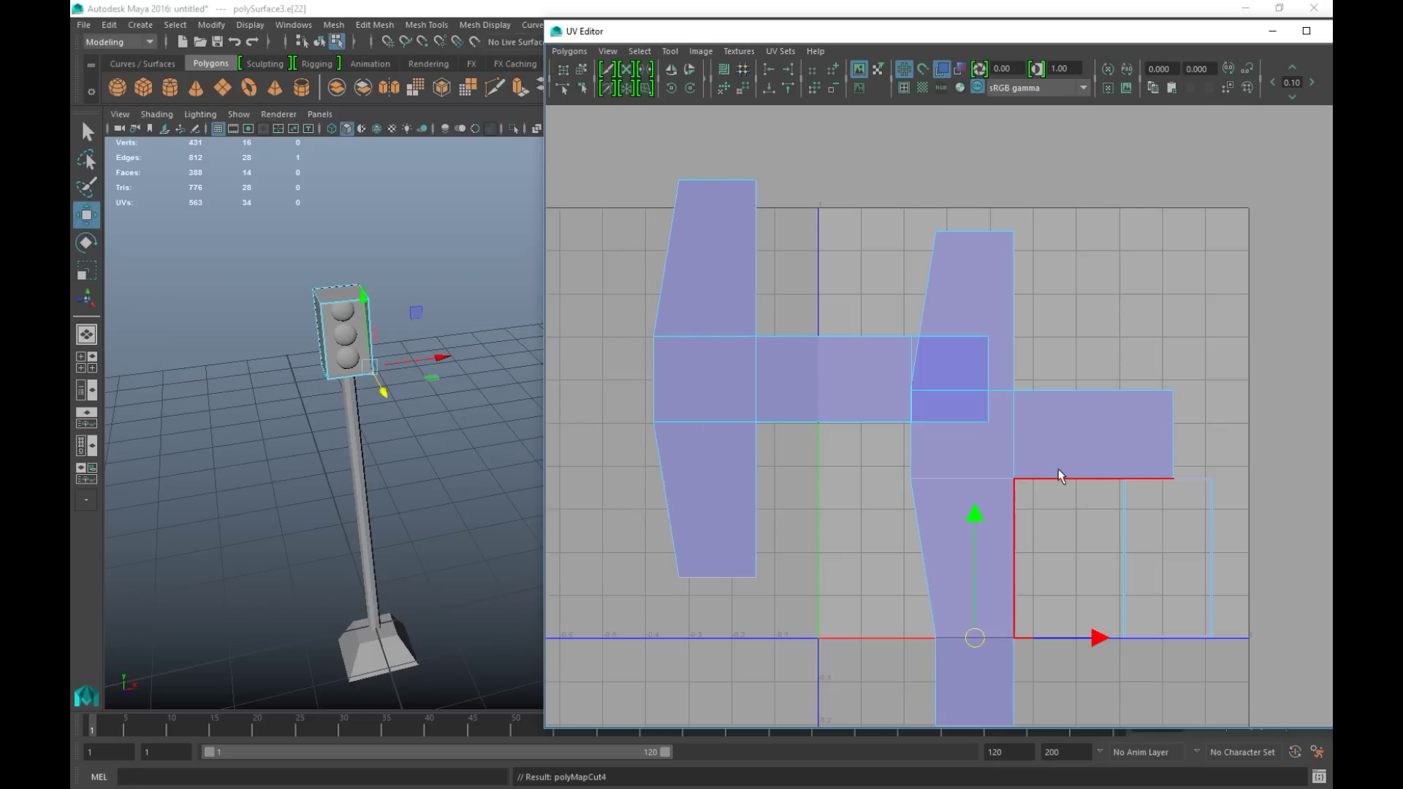
left_click(1168, 443)
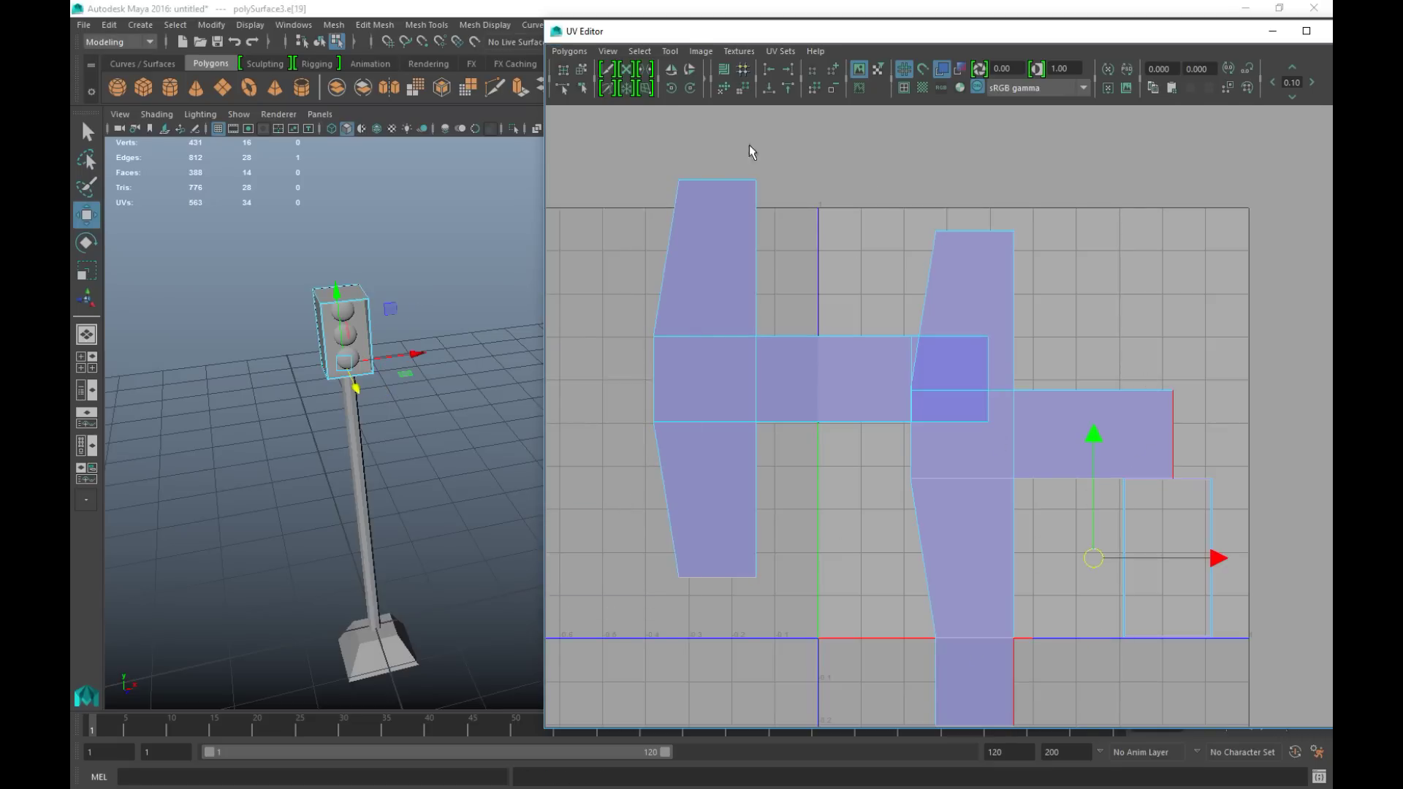
left_click(569, 51)
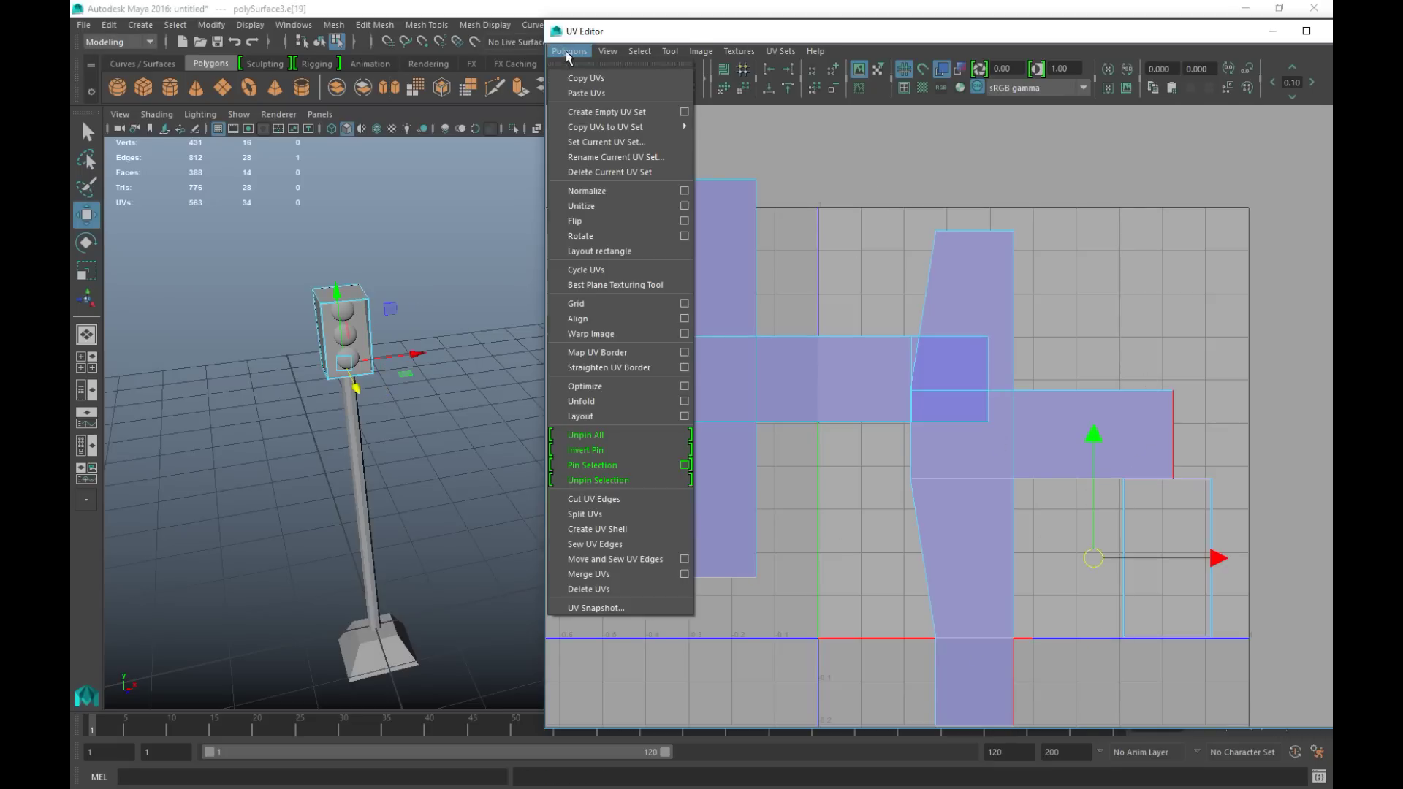
left_click(646, 560)
- Return to object selection and select the head's uppermost light sphere to show its UVs
mouse_move(1171, 564)
right_mouse_down()
mouse_move(1165, 551)
mouse_move(1146, 574)
right_mouse_up()
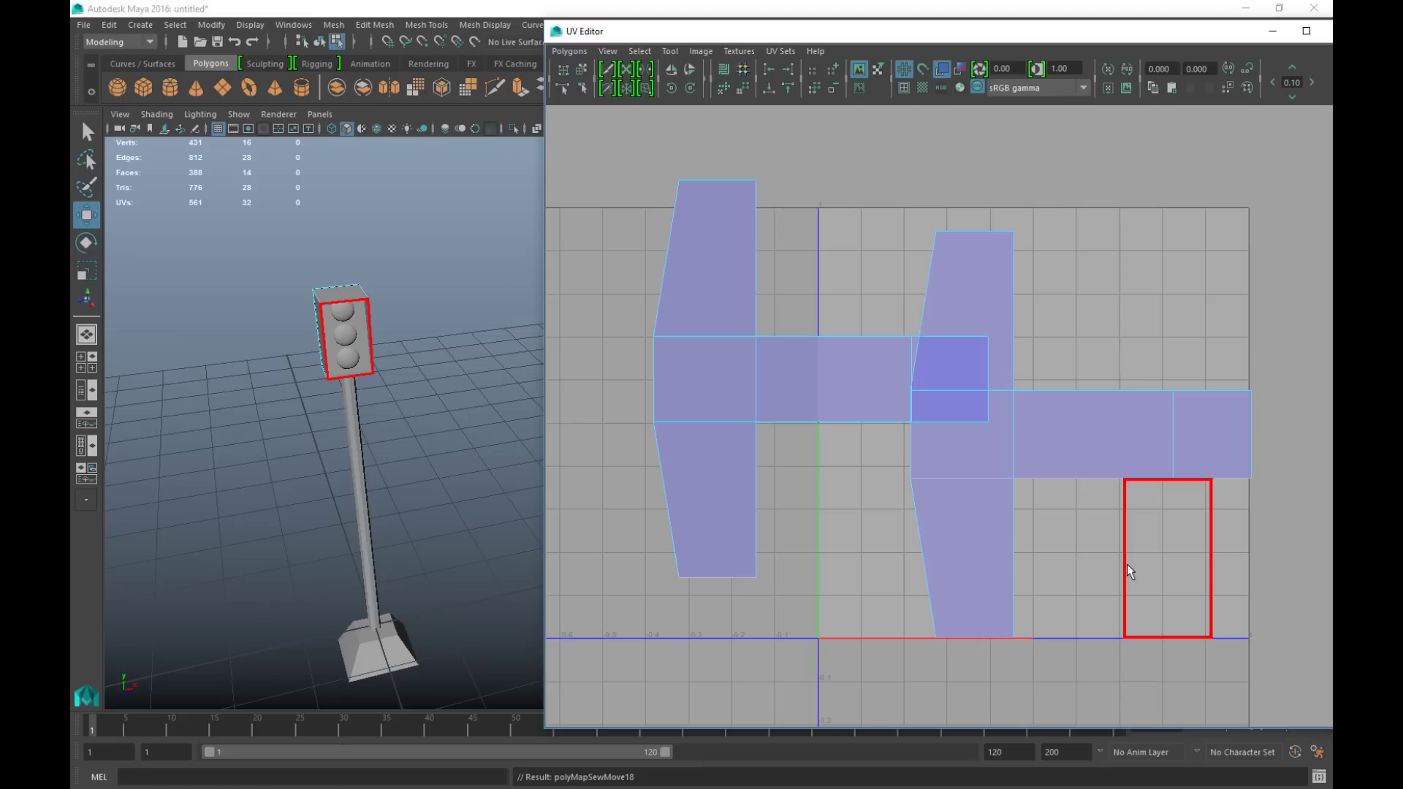
left_click(784, 410)
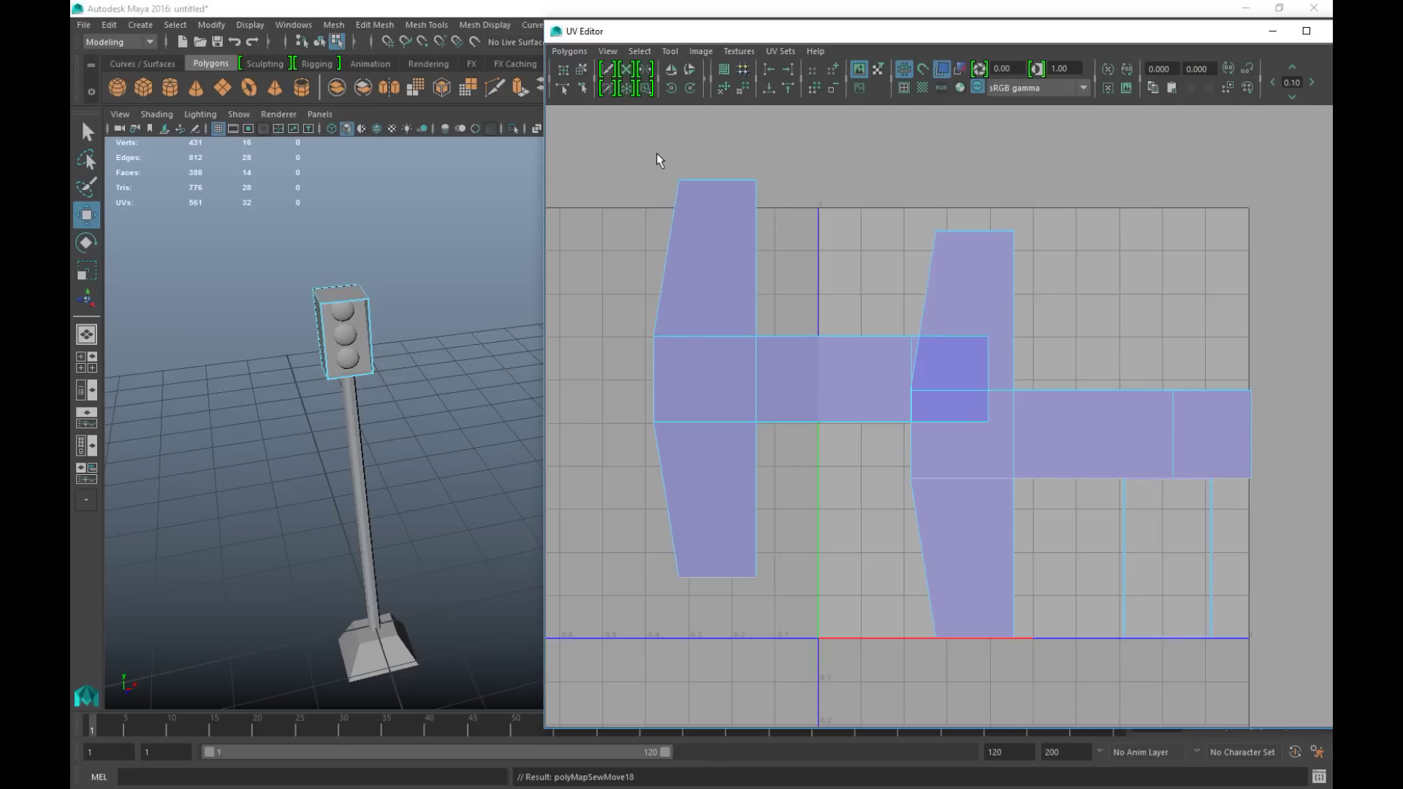
scroll(421, 437, "up", 3)
middle_click_drag(445, 390, 464, 502, "alt")
right_click_drag(227, 391, 288, 337)
left_click(226, 395)
left_click_drag(304, 446, 371, 414, "alt")
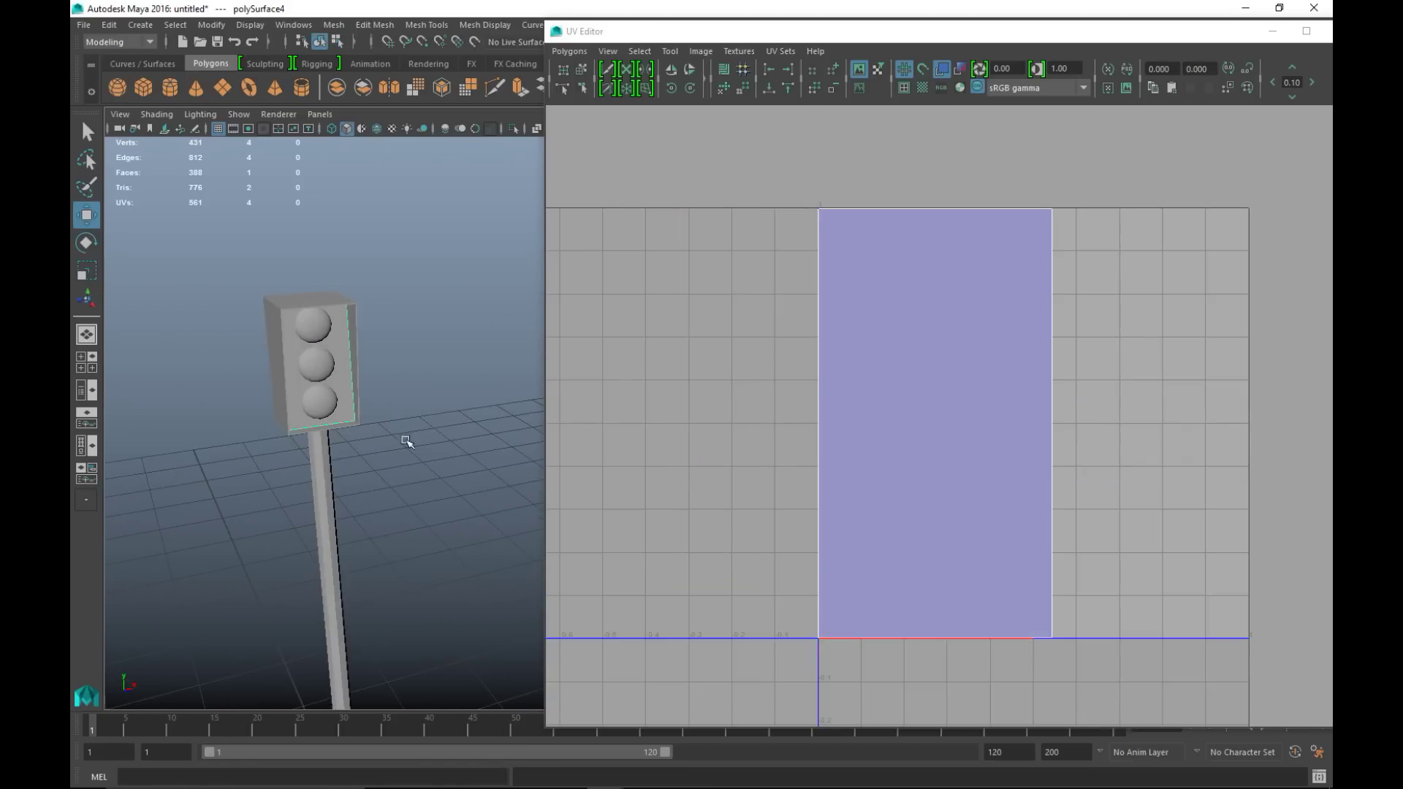
left_click(322, 330)
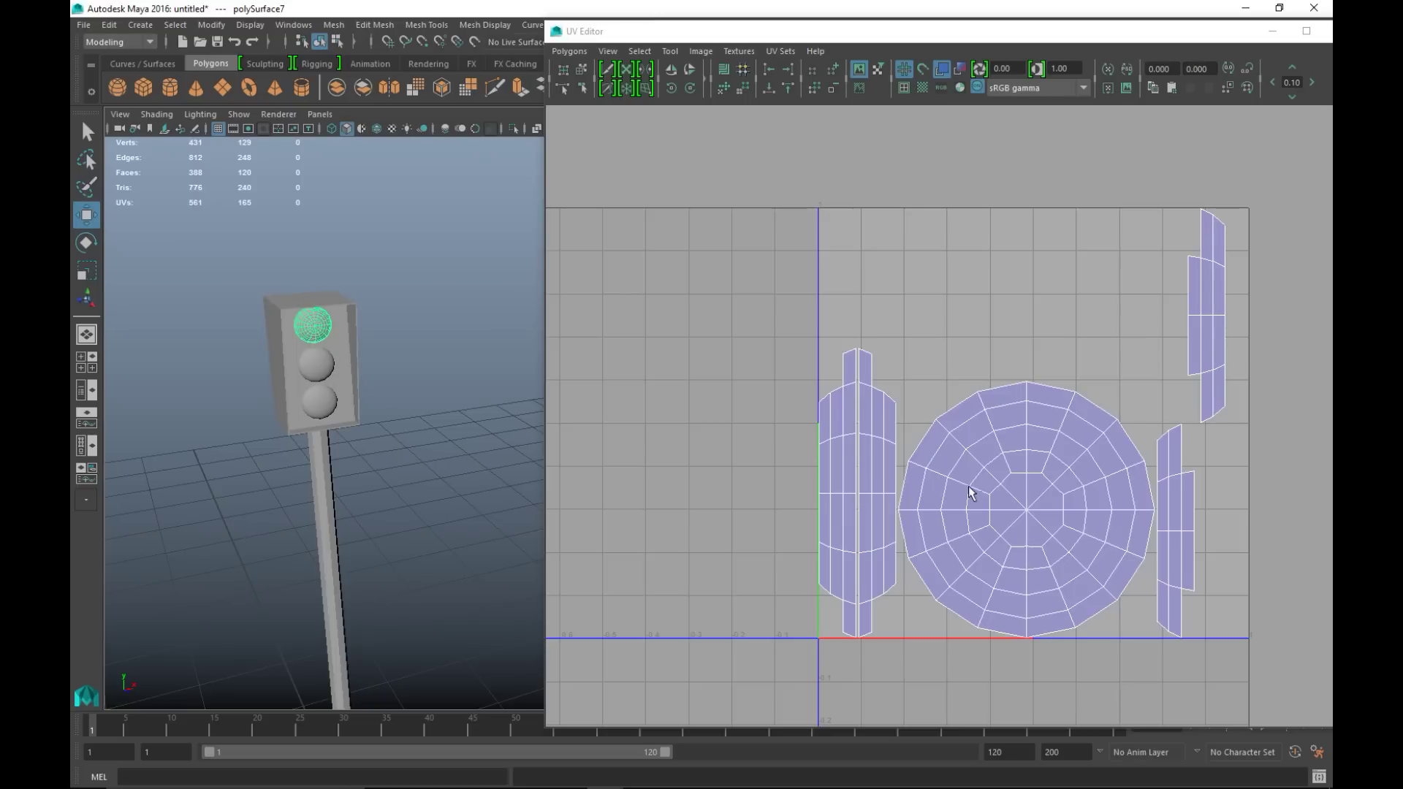
- Move and sew one rim edge of the light's round UV shell to its matching side strip
right_click_drag(1027, 500, 971, 480)
left_click(1021, 507)
left_click(1022, 513)
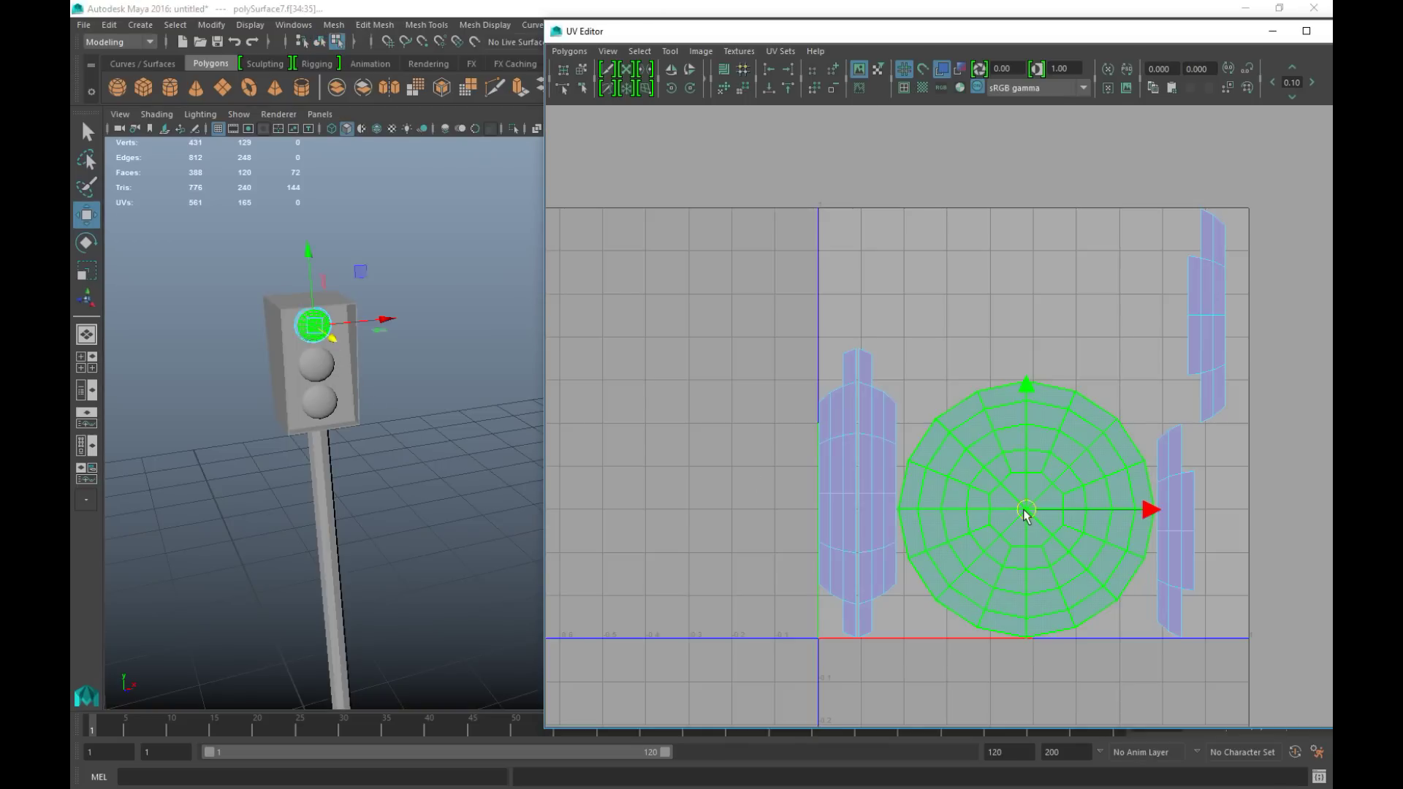
right_click_drag(998, 392, 998, 353)
left_click(1007, 384)
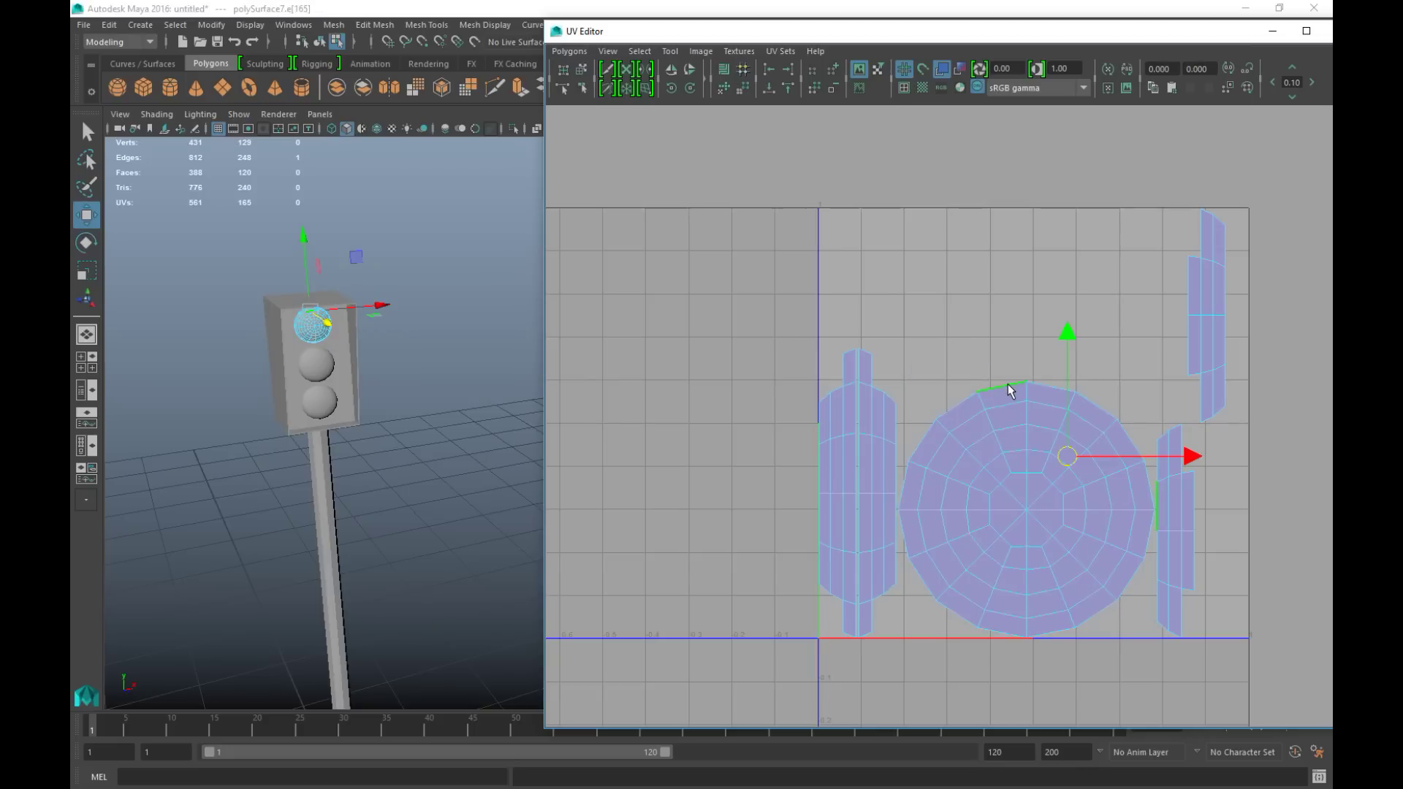
left_click(570, 53)
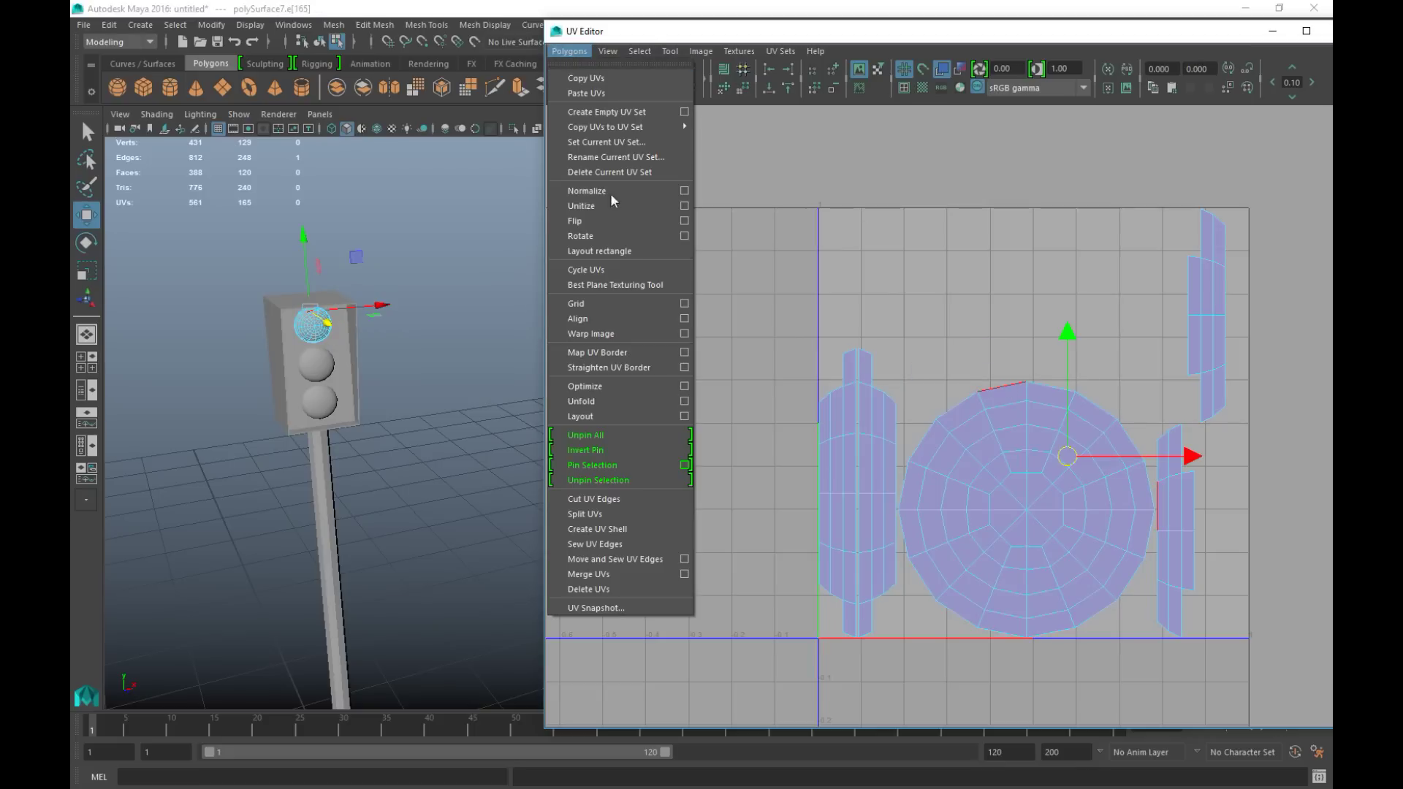
left_click(652, 558)
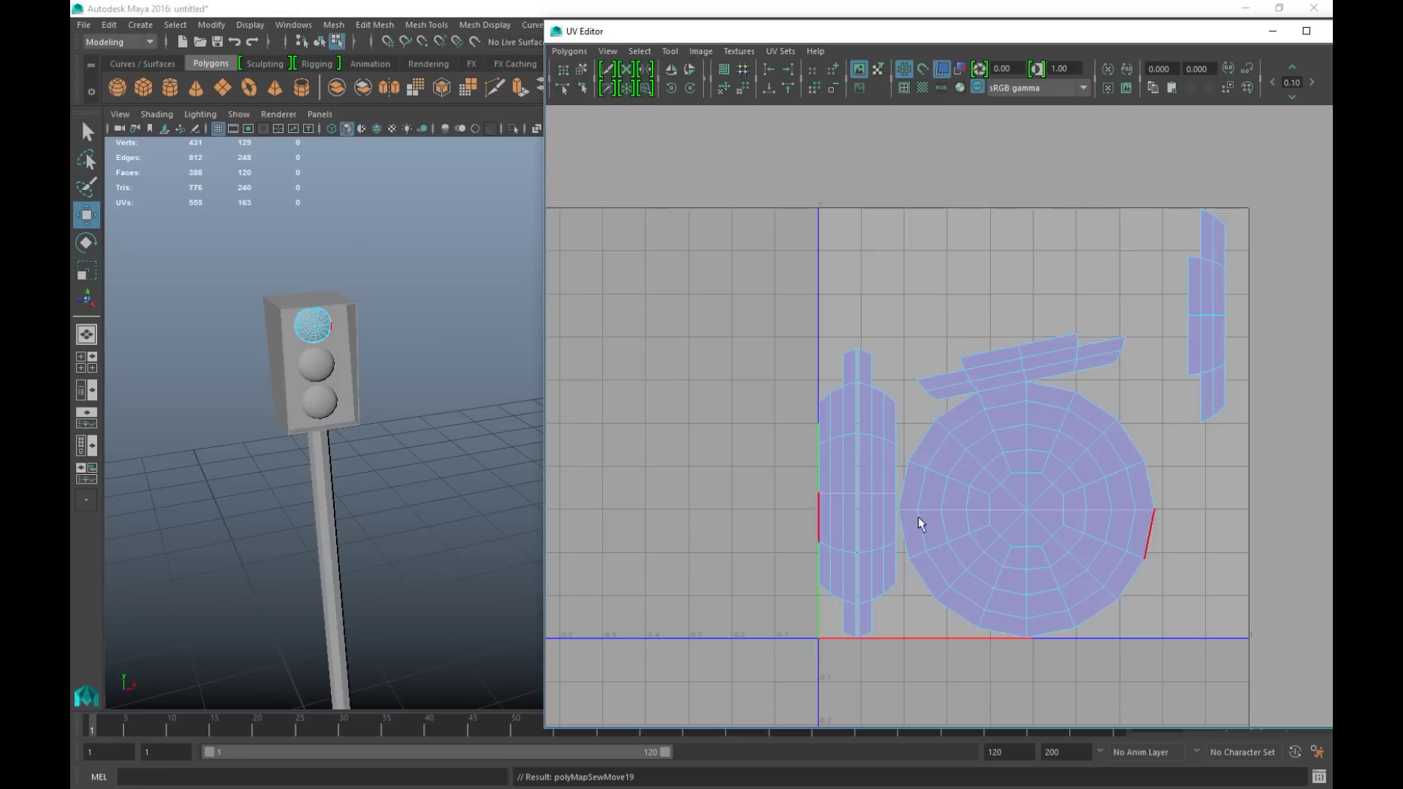
- Move and sew further rim edges of the light's round shell to the adjoining strips, including the long curved strip
left_click(1060, 381)
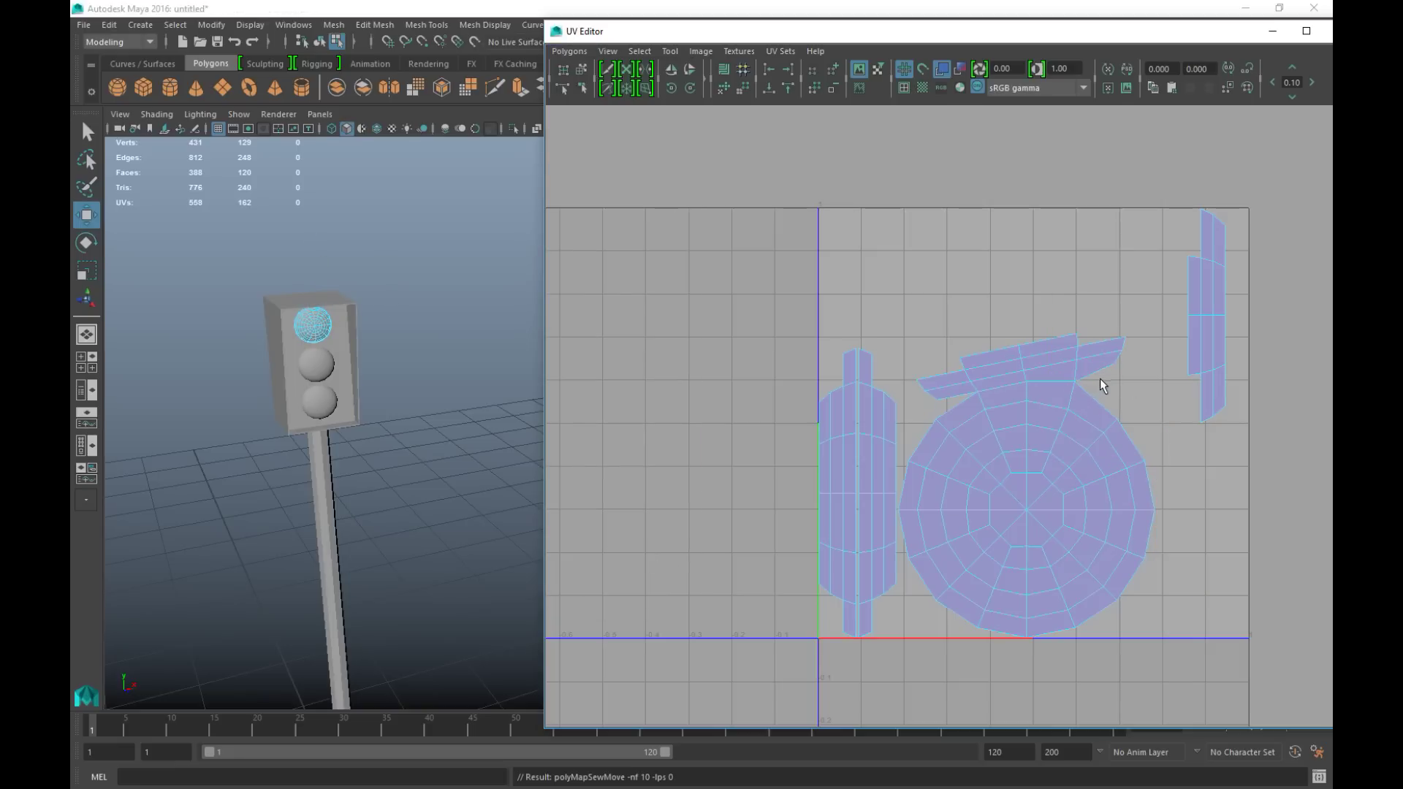
key("g")
left_click(956, 402)
key("g")
left_click(933, 400)
key("g")
left_click(884, 565)
key("g")
- Select the light's combined round UV shell and apply Unfold to even out its faces
right_click_drag(992, 475, 945, 468)
left_click(991, 494)
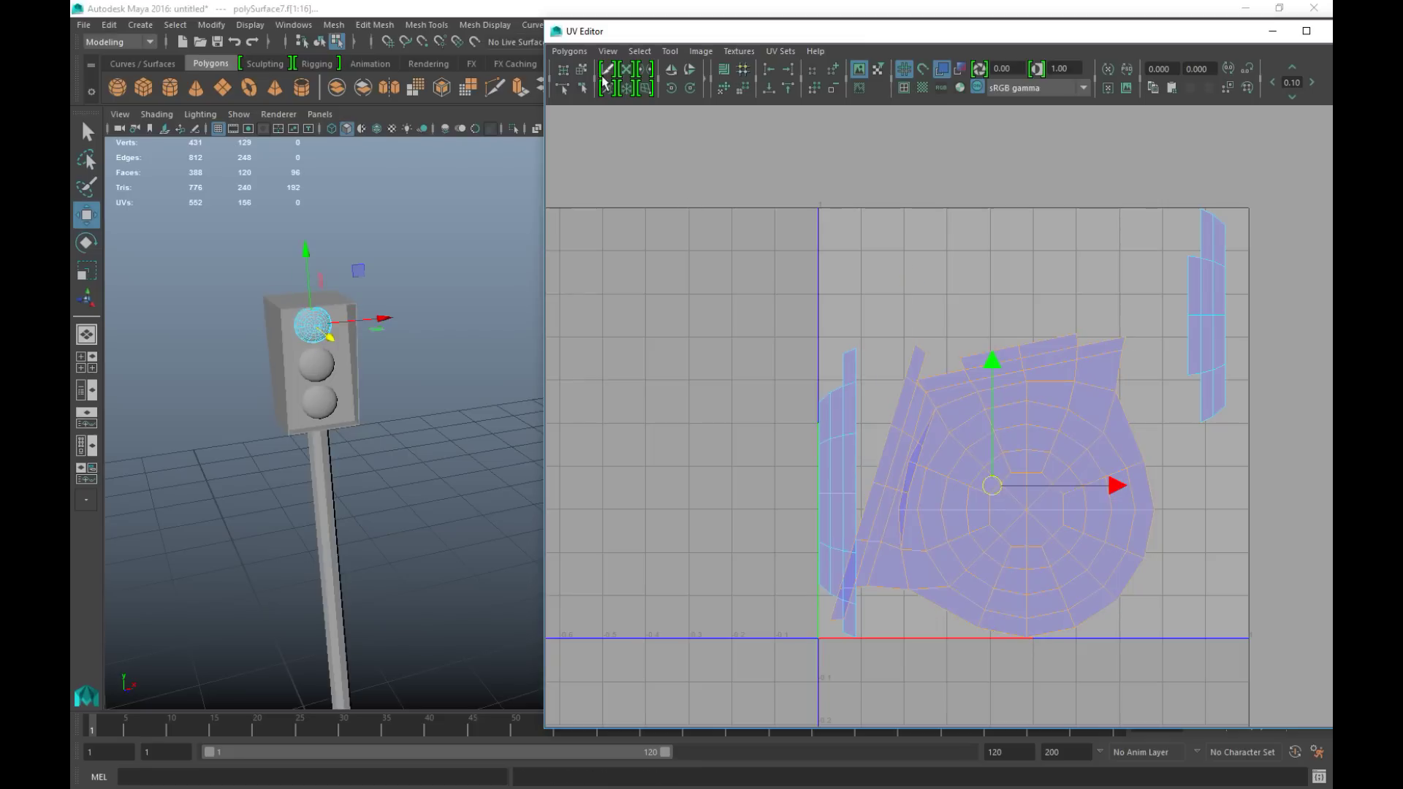
left_click(569, 51)
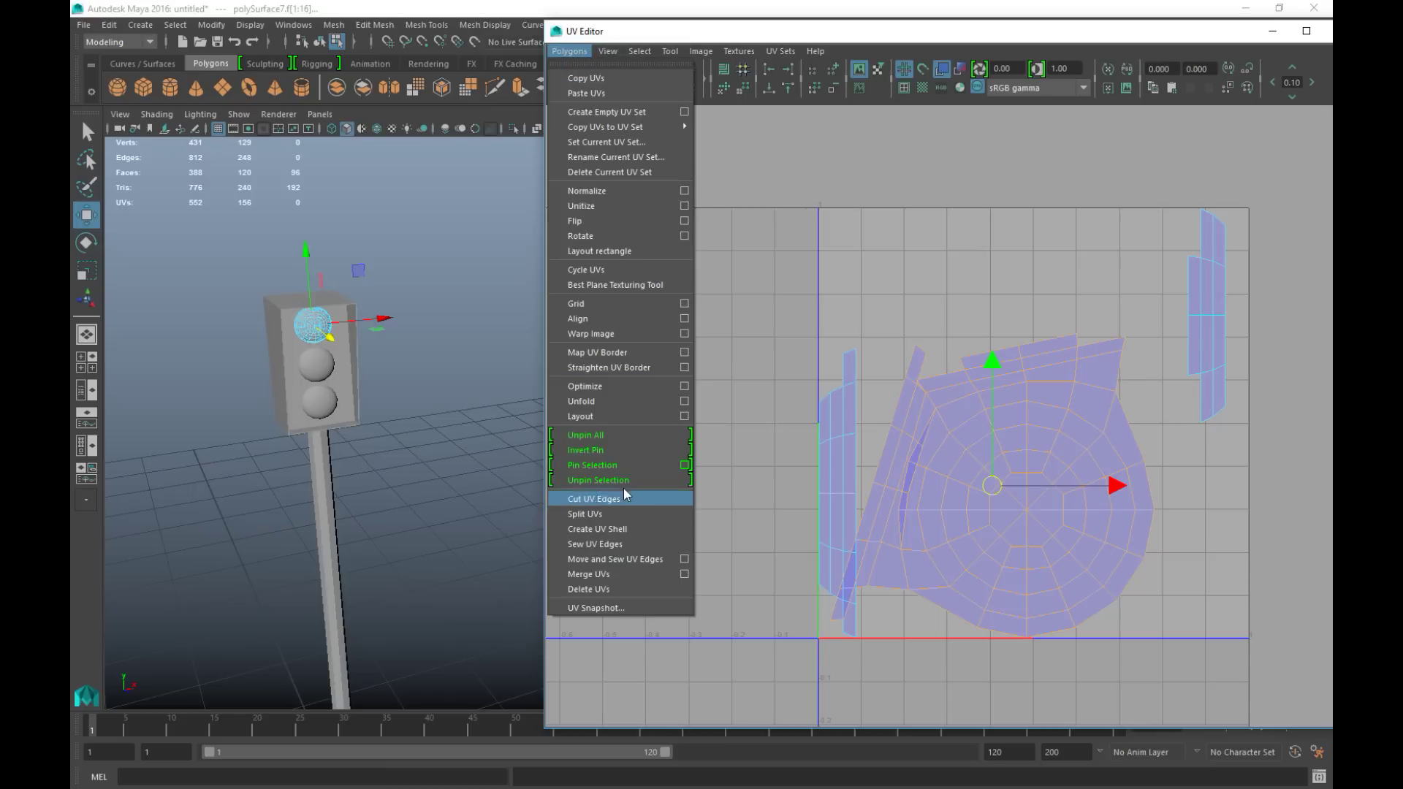
left_click(598, 402)
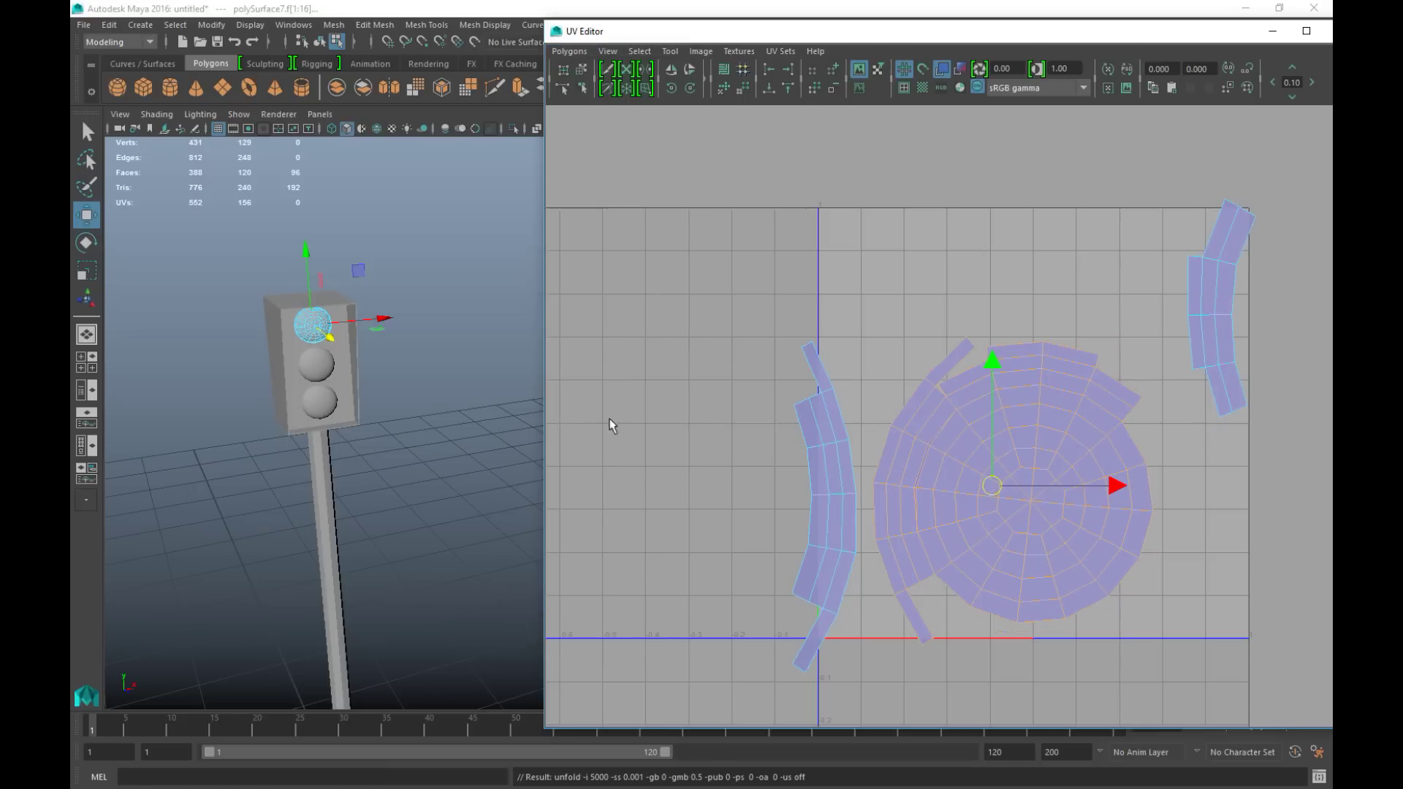
- Move and sew the open gap edge near the upper rim of the light's round UV shell
right_click_drag(972, 421, 958, 380)
left_click(969, 372)
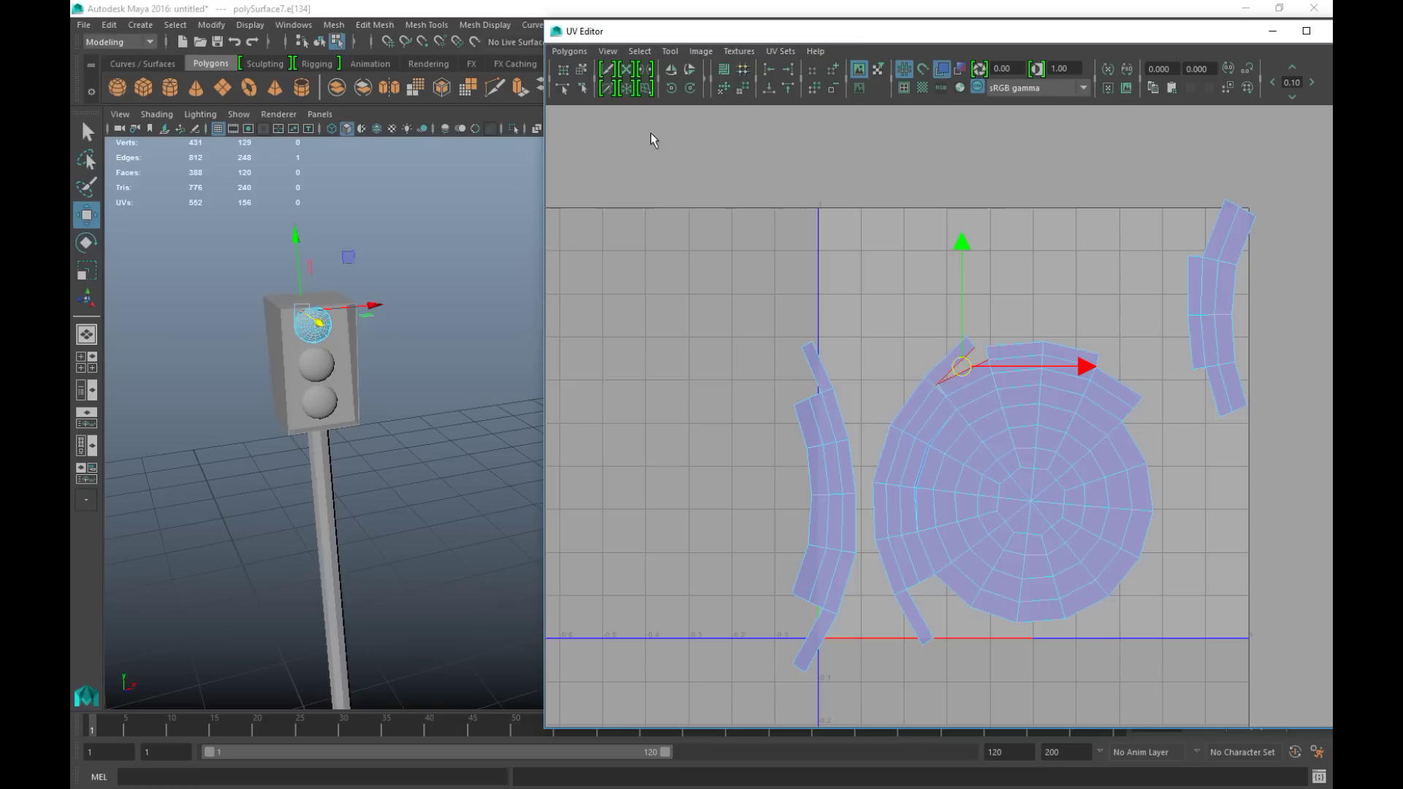
left_click(569, 52)
left_click(645, 559)
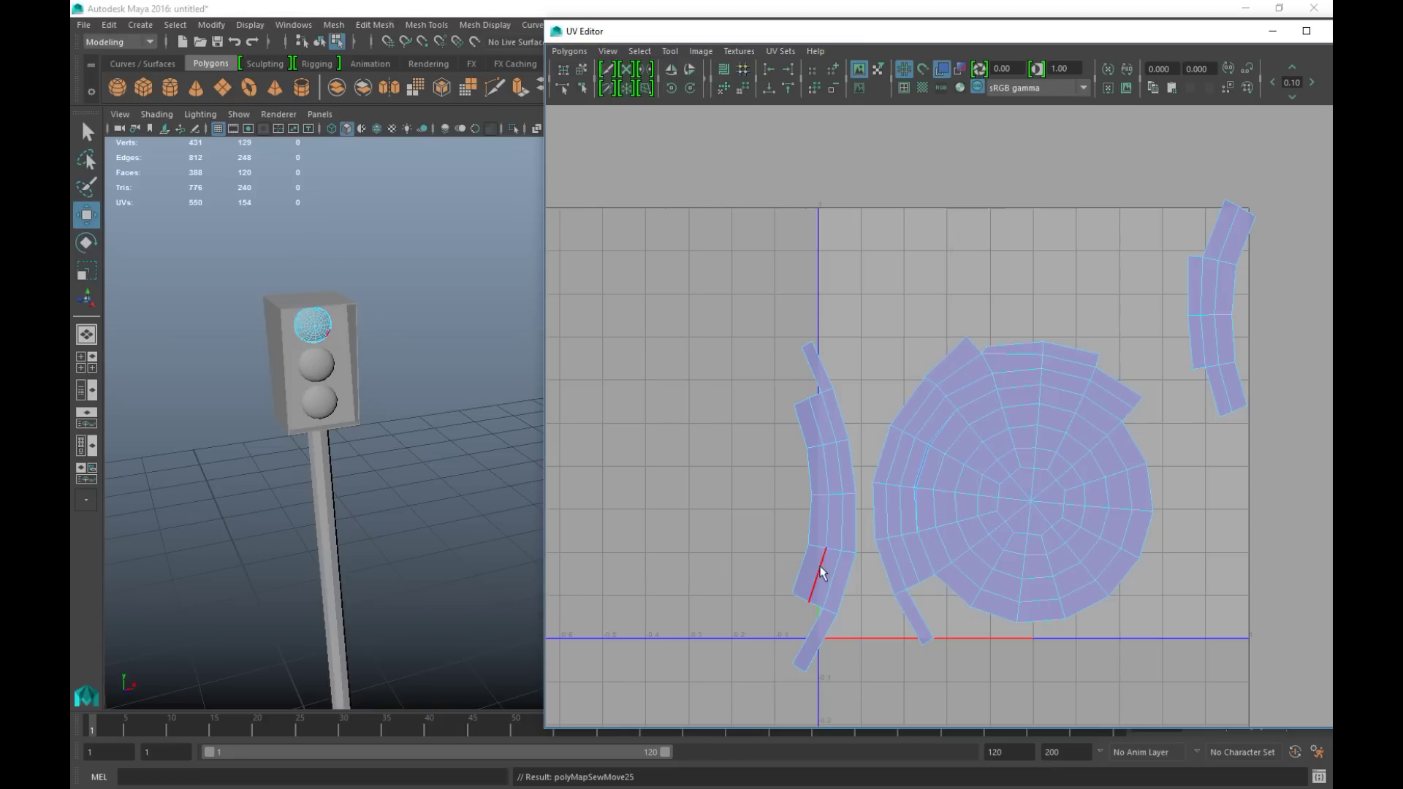
- Move and sew the two loose side strips end to end, close the upper-rim gap, and attach the long strip to the light's round shell
left_click(1206, 391)
key("g")
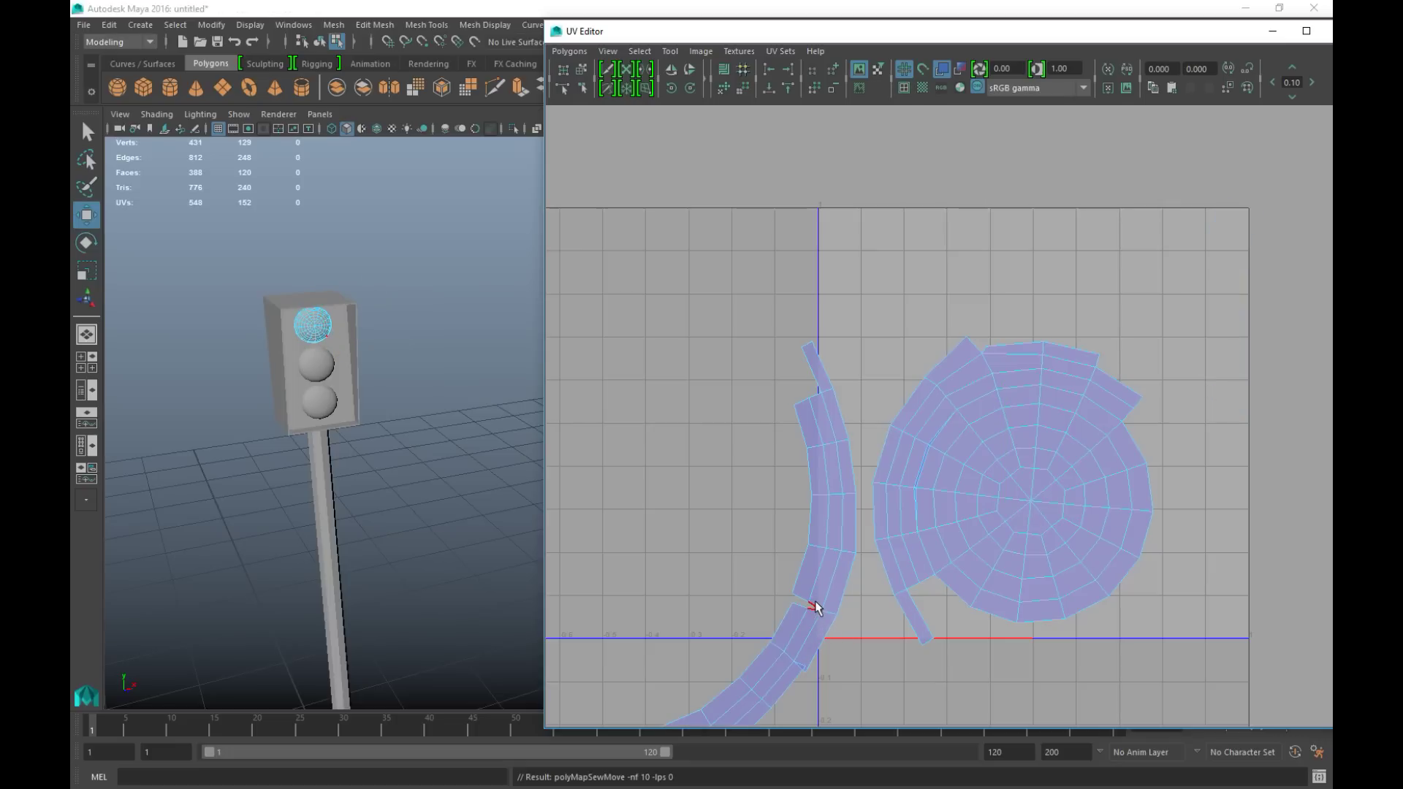
left_click(814, 601)
key("g")
left_click(975, 347)
key("g")
left_click(803, 408)
key("g")
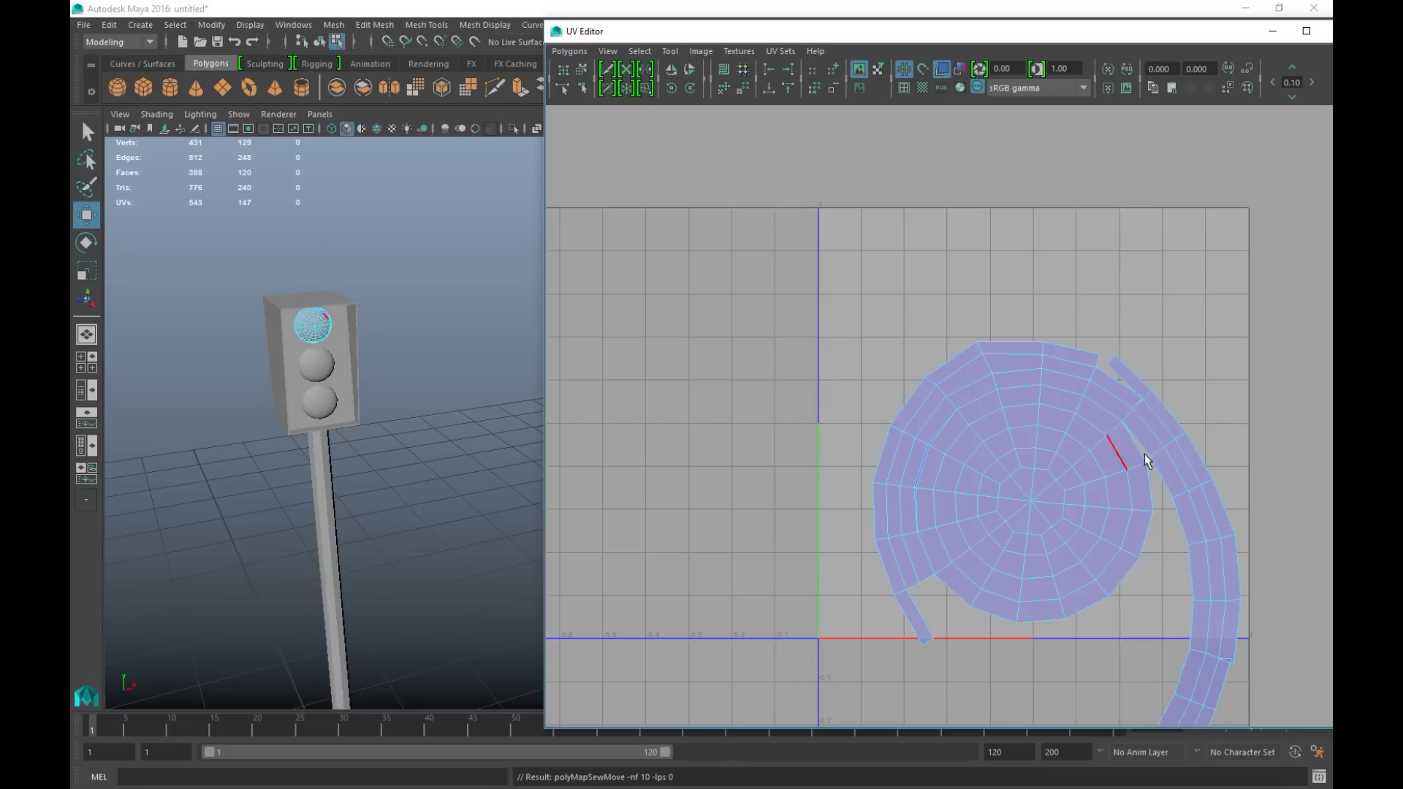
- Move and sew the first run of rim edges where the long strip meets the light's round shell
left_click(1156, 462)
key("g")
left_click(1176, 516)
key("g")
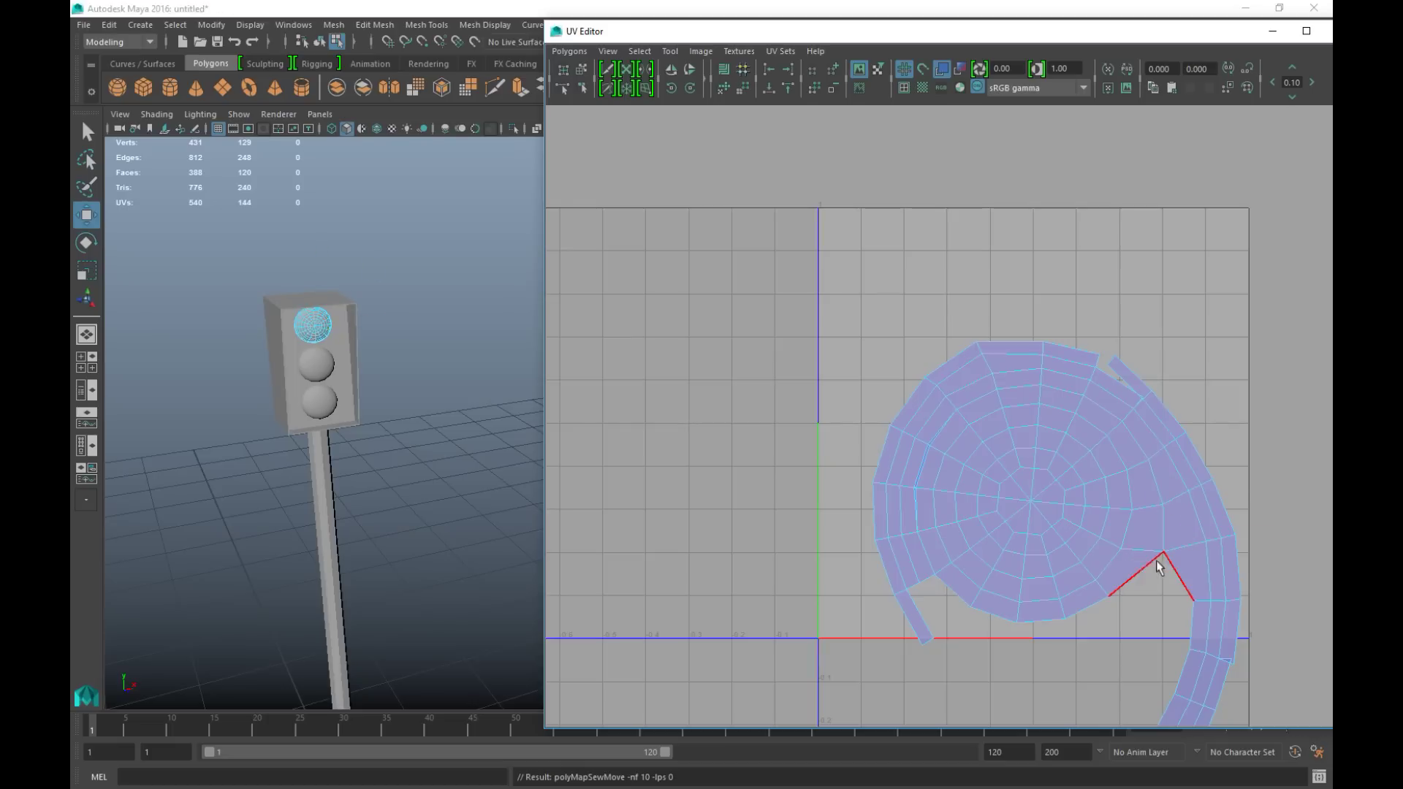
left_click(1026, 567)
middle_click_drag(1028, 566, 982, 369, "alt")
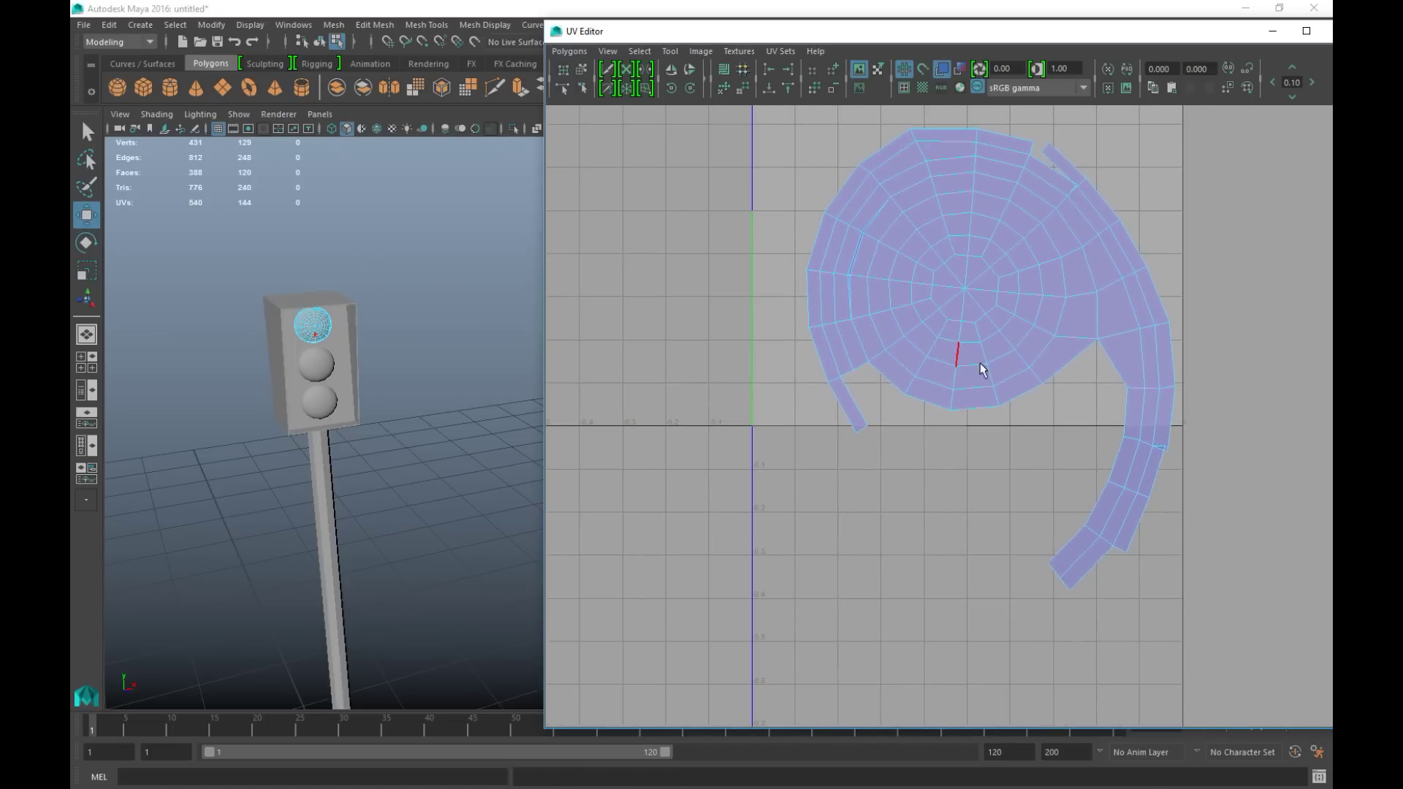
left_click(1118, 377)
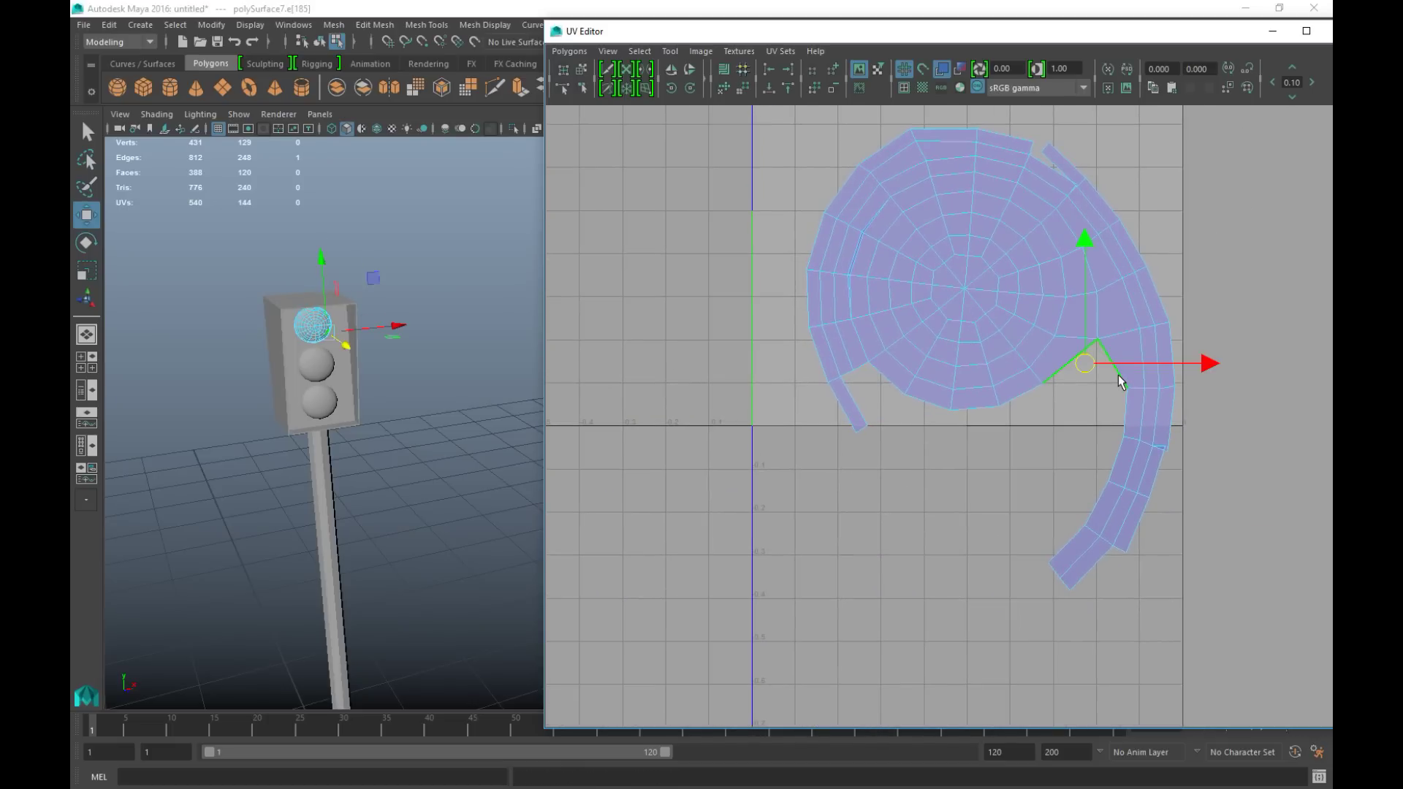
key("g")
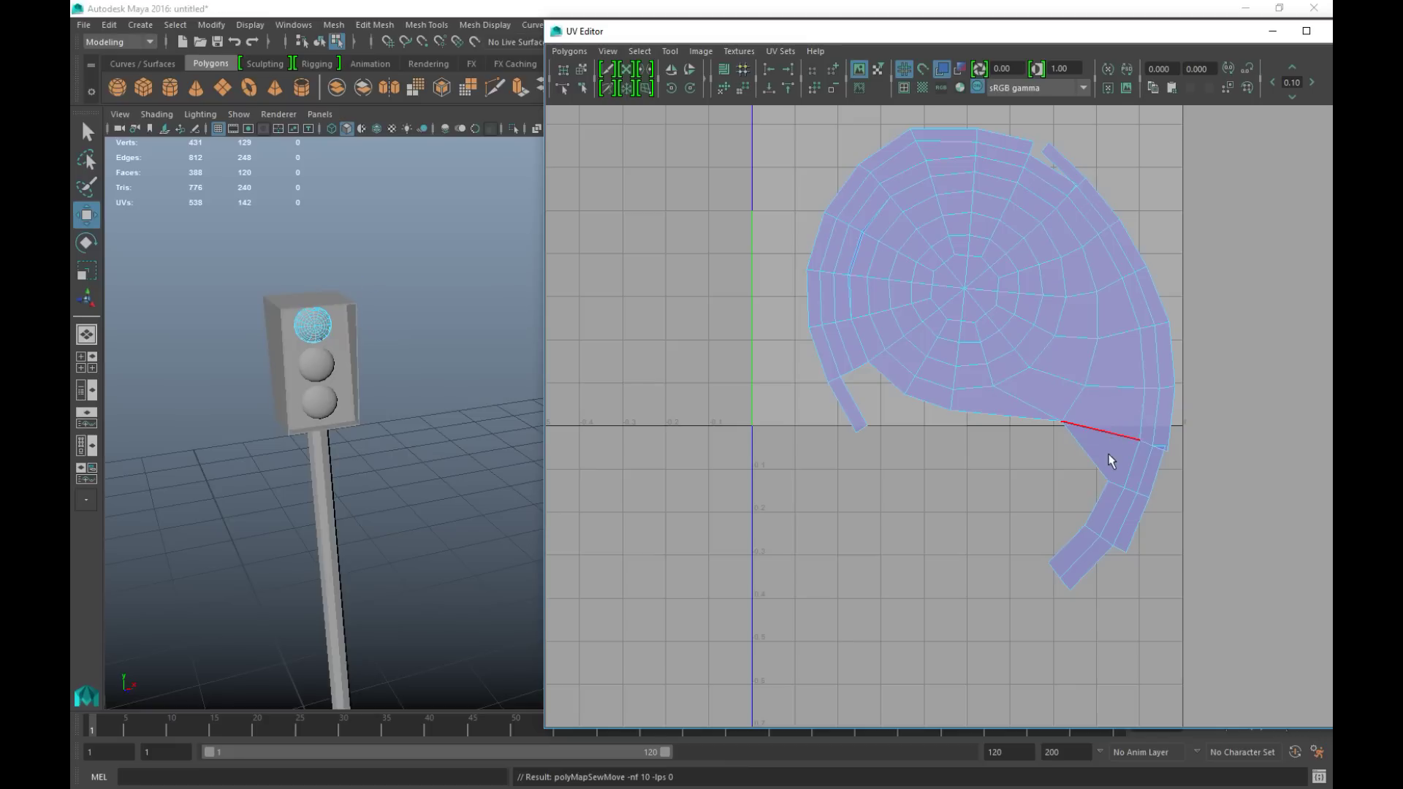
- Move and sew the remaining edges along the lower rim, closing the long strip's end onto the light's round shell
key("g")
left_click(1099, 469)
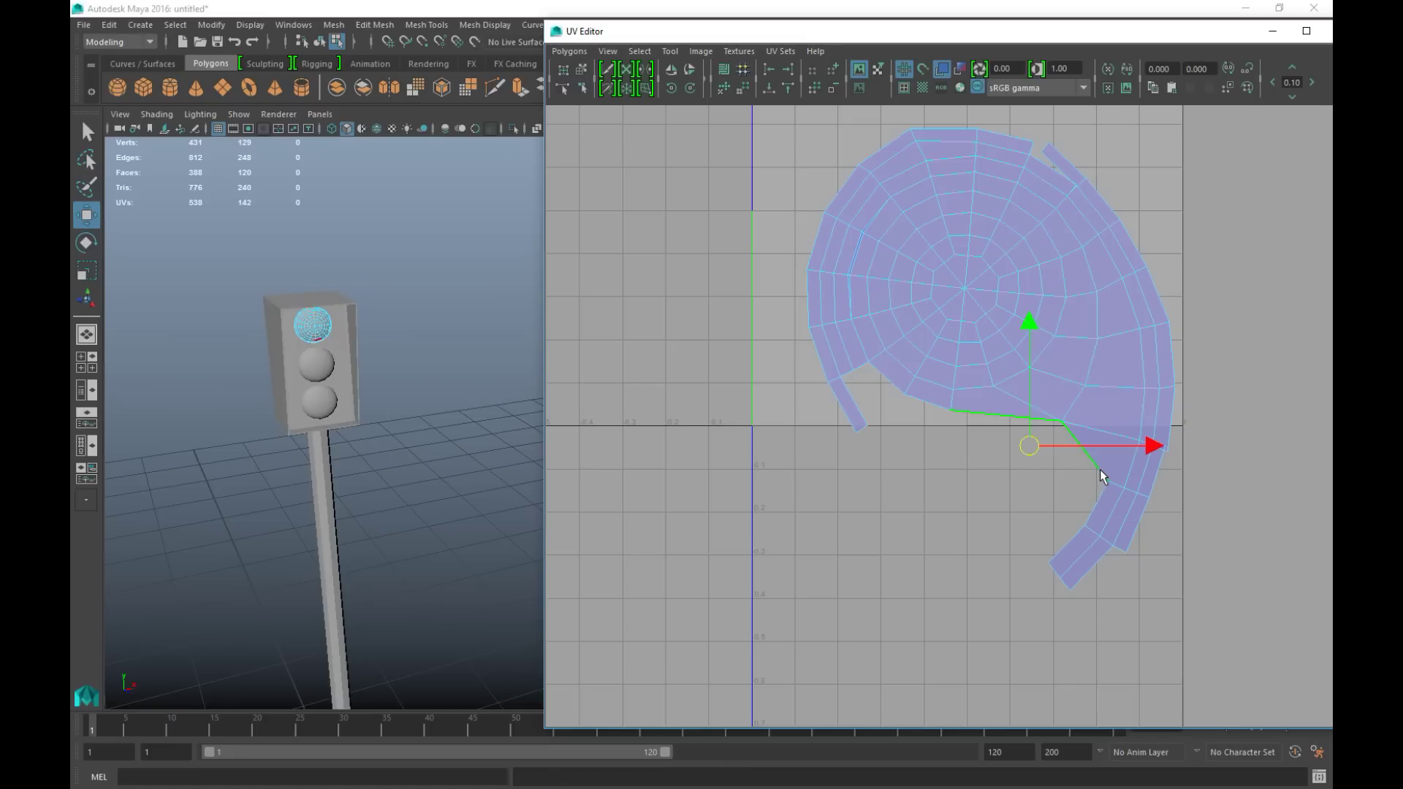
key("g")
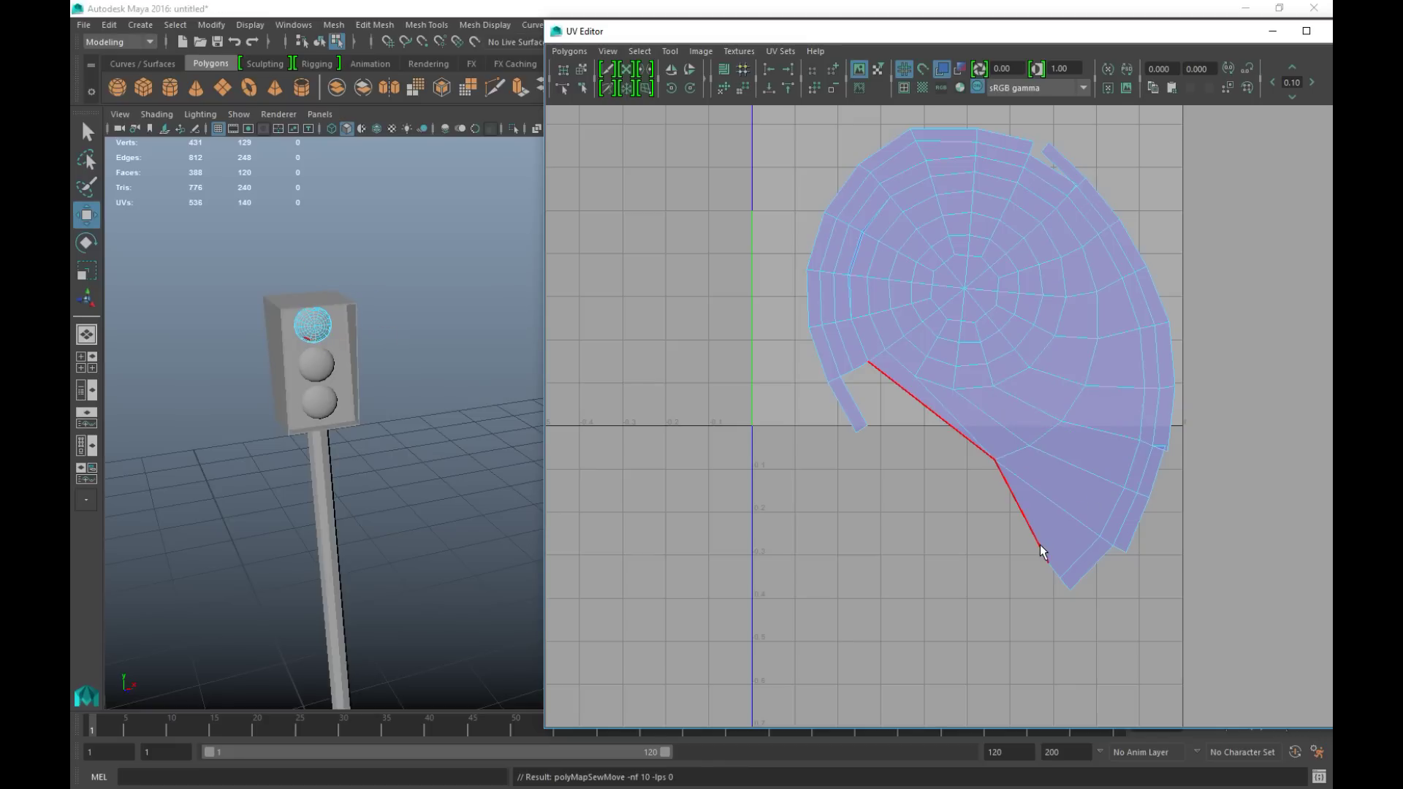
key("g")
left_click(1065, 582)
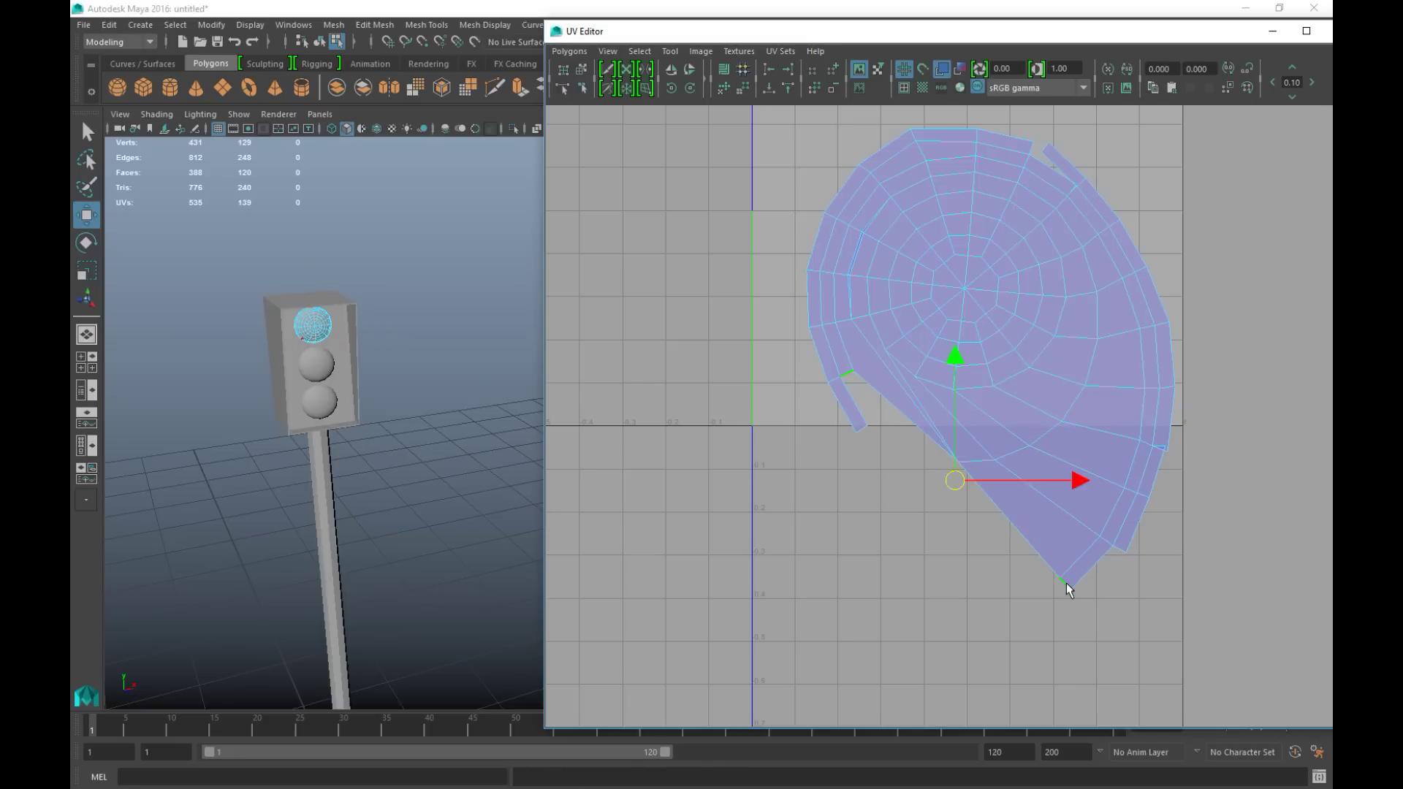
key("g")
- Select all faces of the light's sewn shell and apply Unfold
right_click_drag(1005, 356, 949, 334)
left_click(1017, 336)
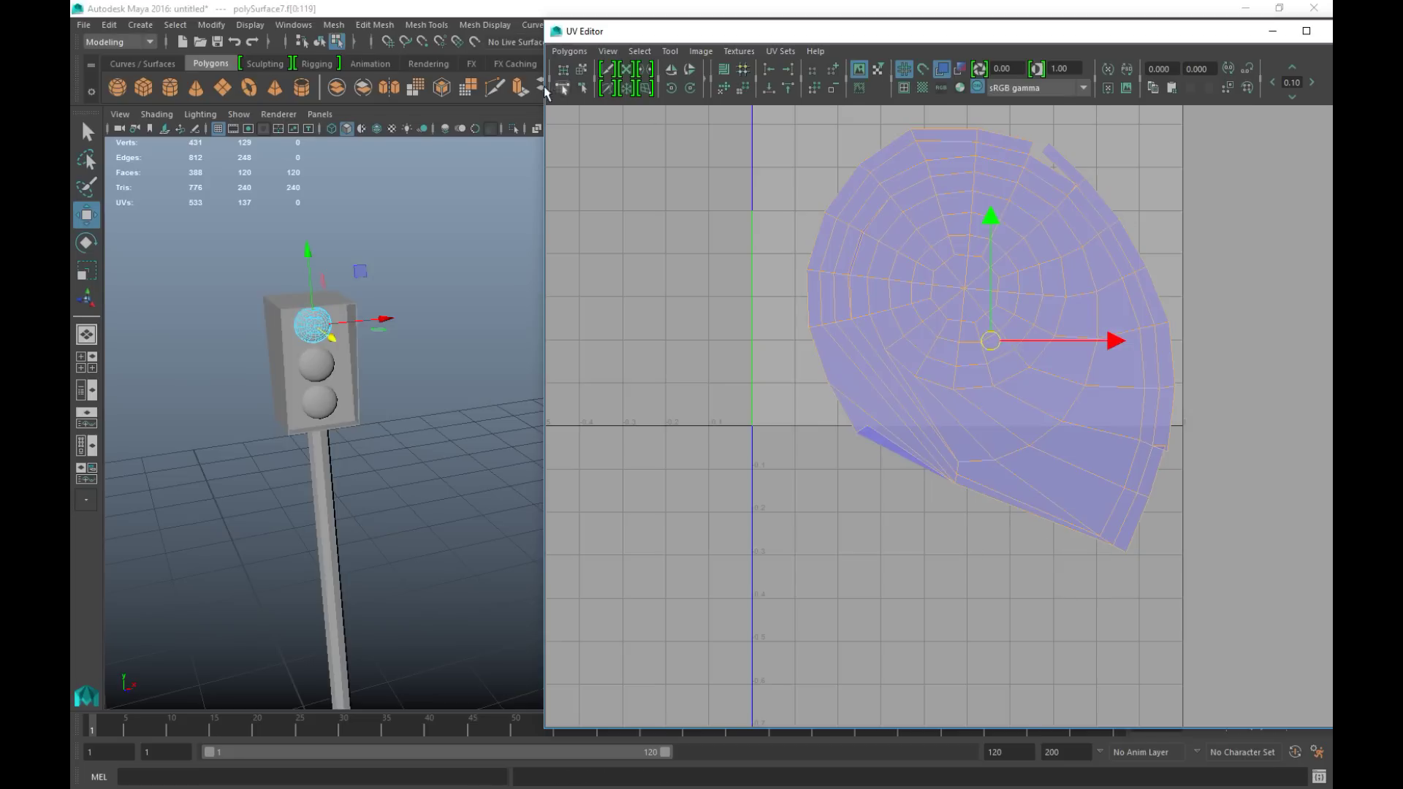
left_click(570, 51)
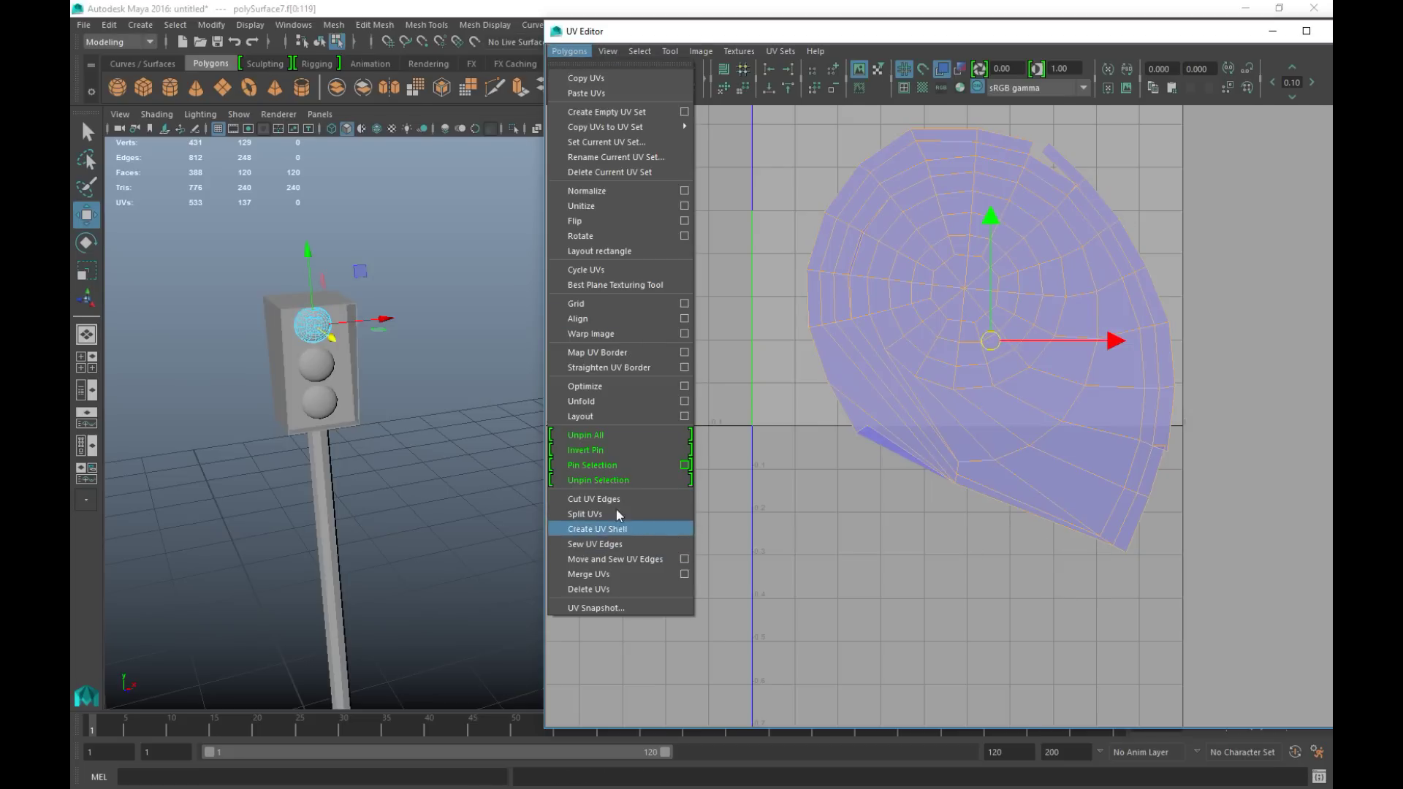
left_click(603, 402)
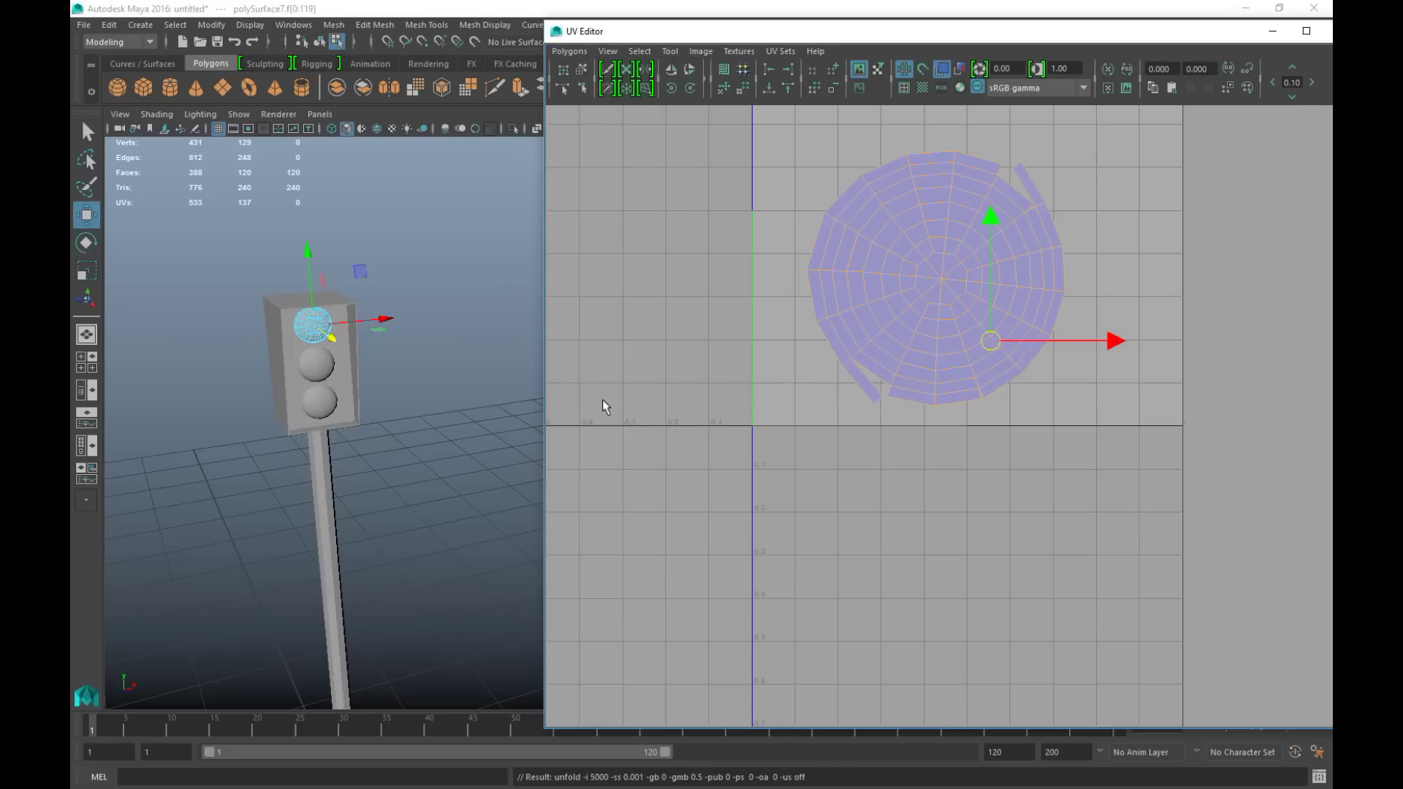
- Move and sew the two remaining open flaps at the upper and lower rim of the light's unfolded shell
right_click_drag(1006, 194, 986, 155)
left_click(1016, 187)
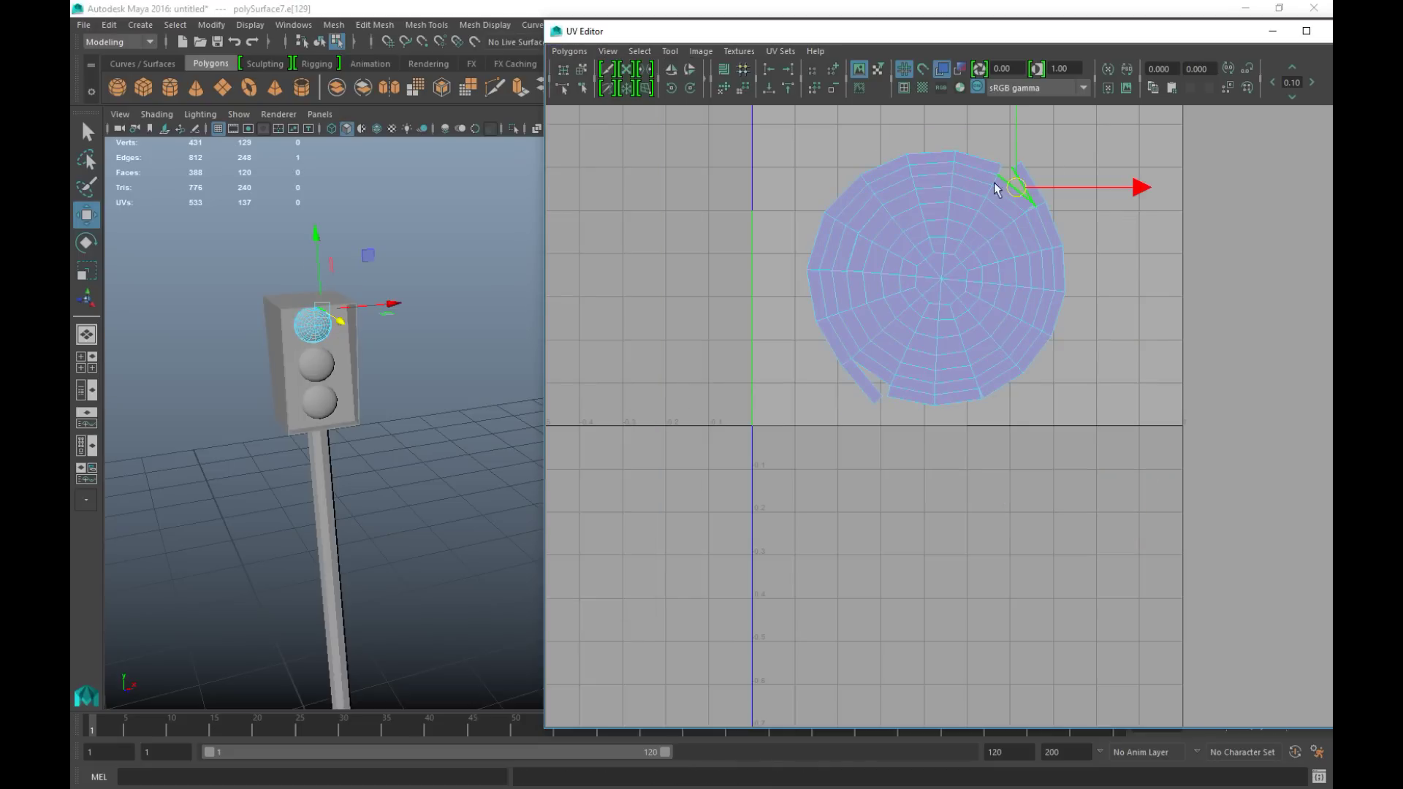
left_click(568, 50)
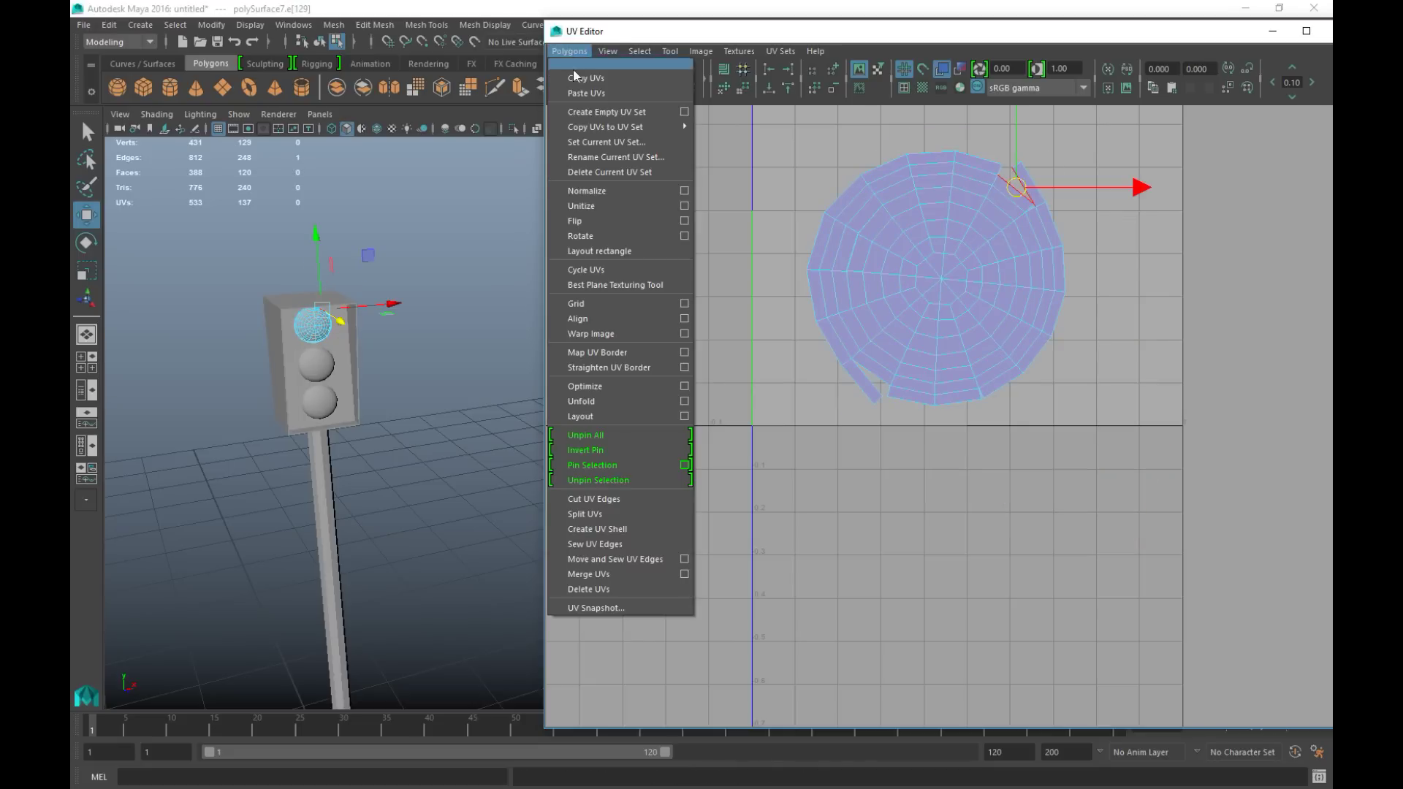
left_click(639, 559)
key("g")
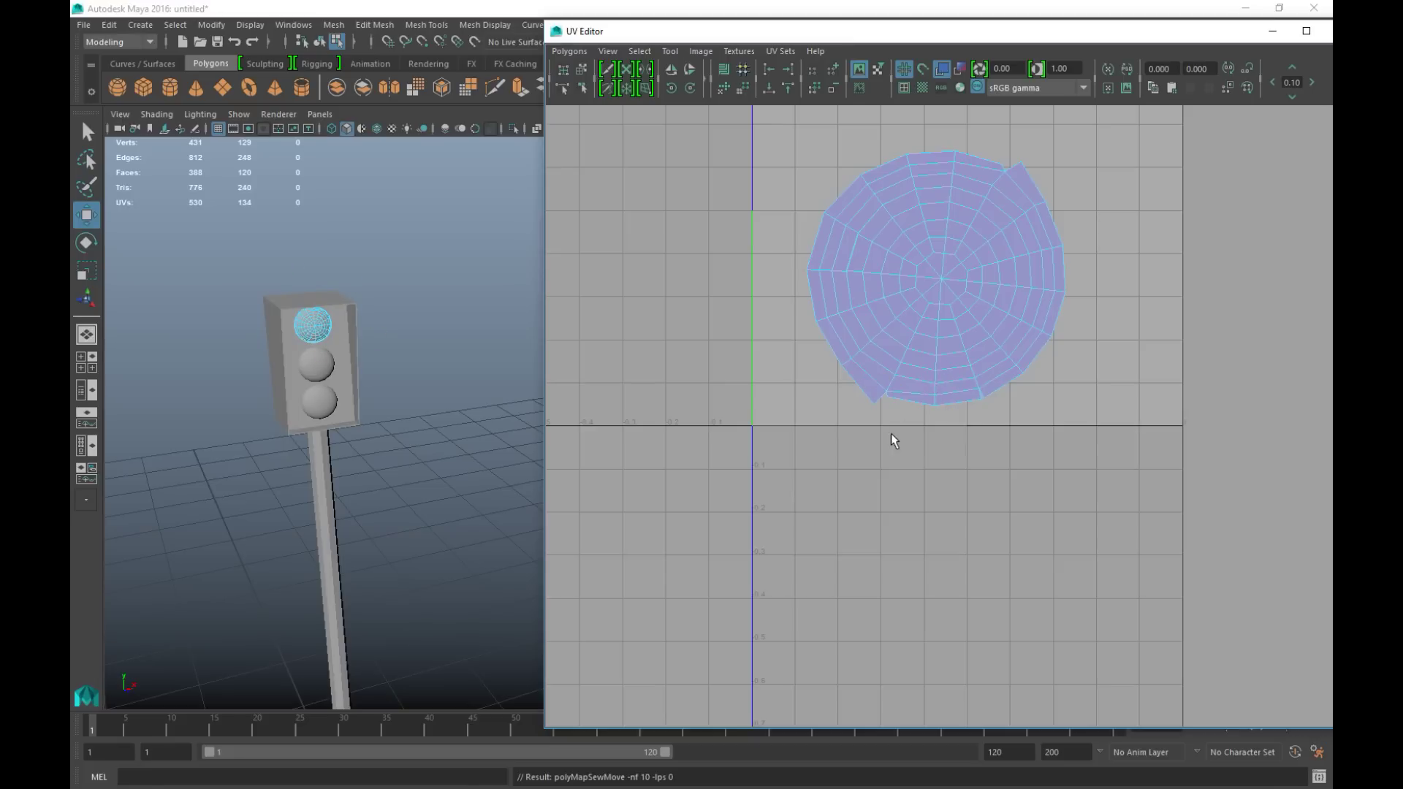
key("g")
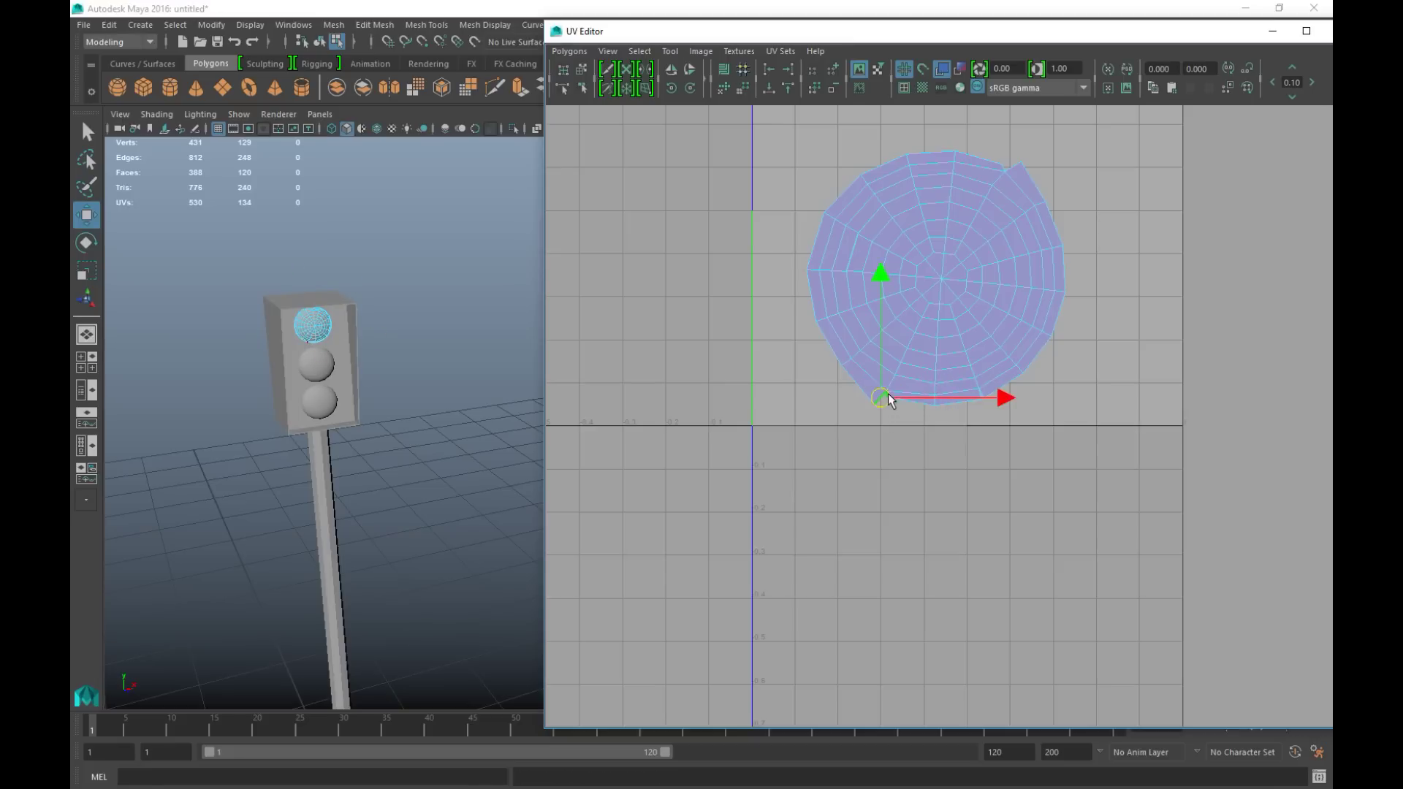
left_click(993, 203)
key("g")
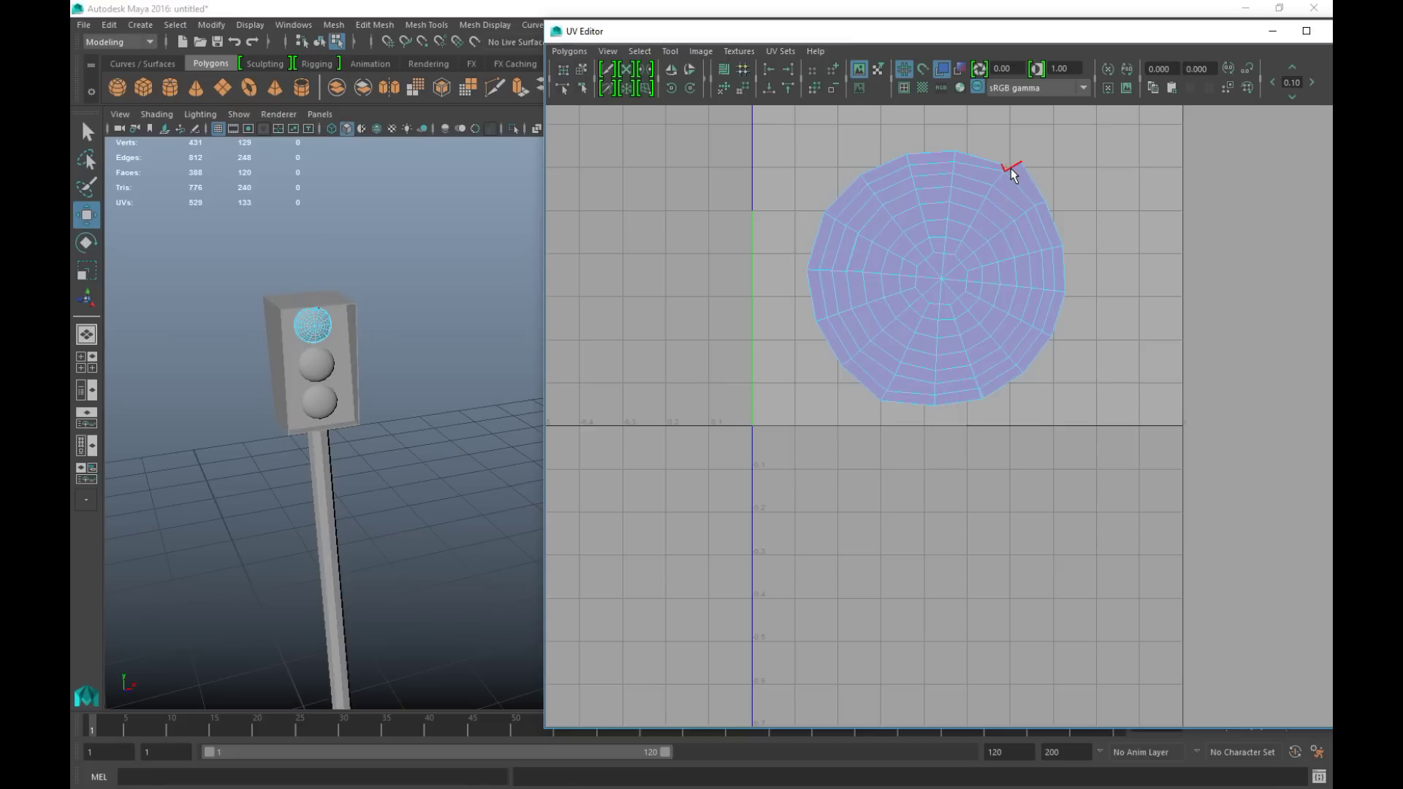
- Select the light's fully sewn round shell and apply Unfold again
right_click_drag(898, 242, 851, 226)
left_click(935, 270)
left_click(557, 56)
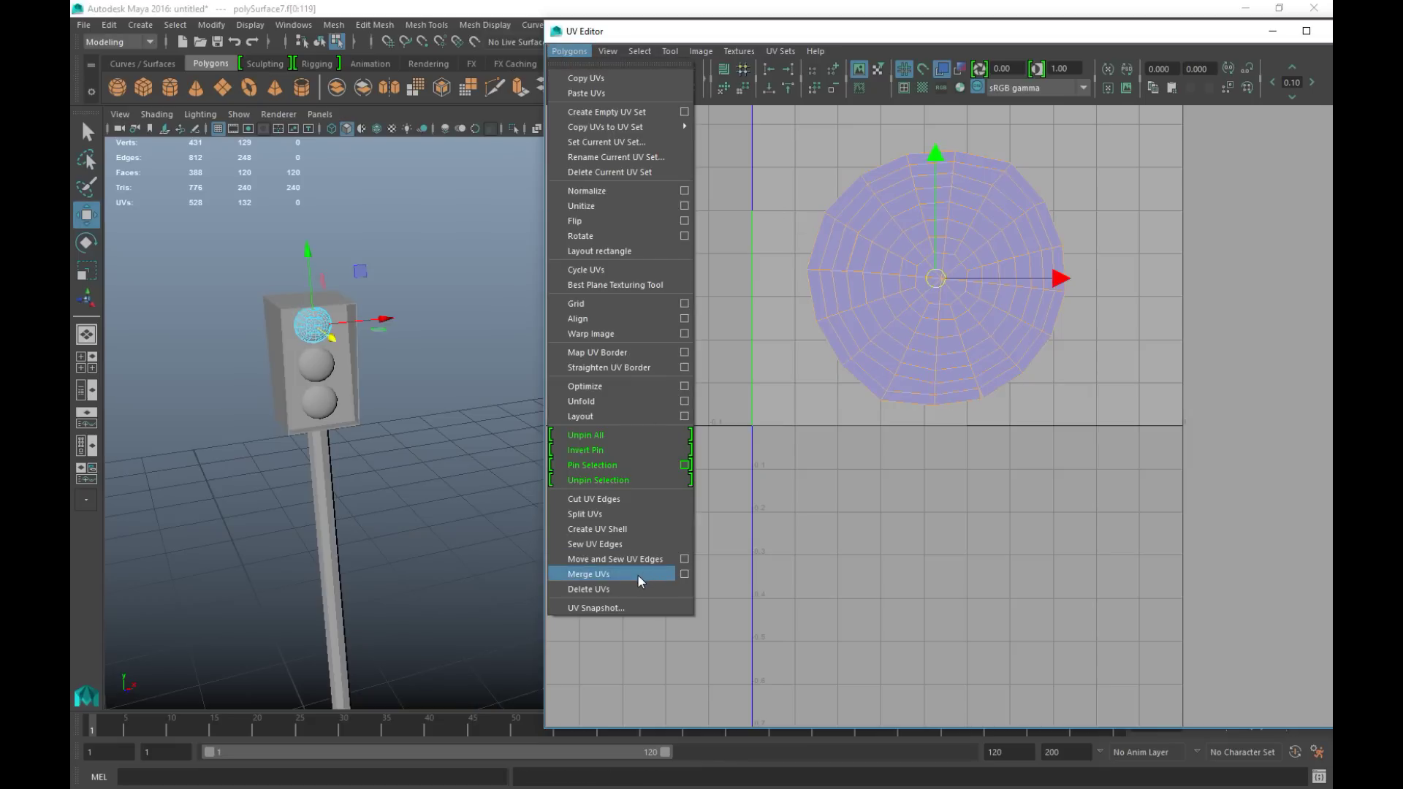
left_click(599, 403)
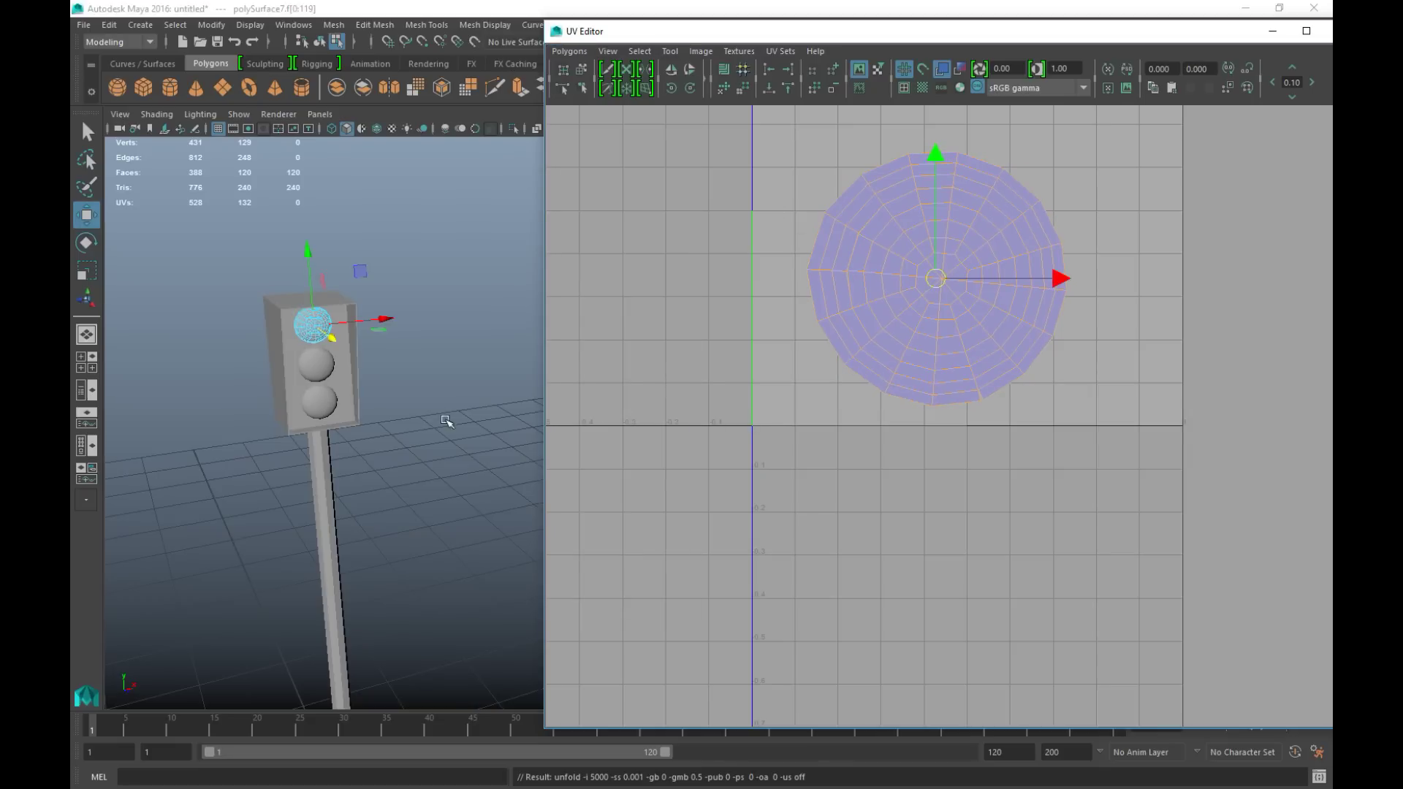
- Return to object selection and delete the middle and lower light spheres, keeping only the unwrapped upper one
left_click(318, 367)
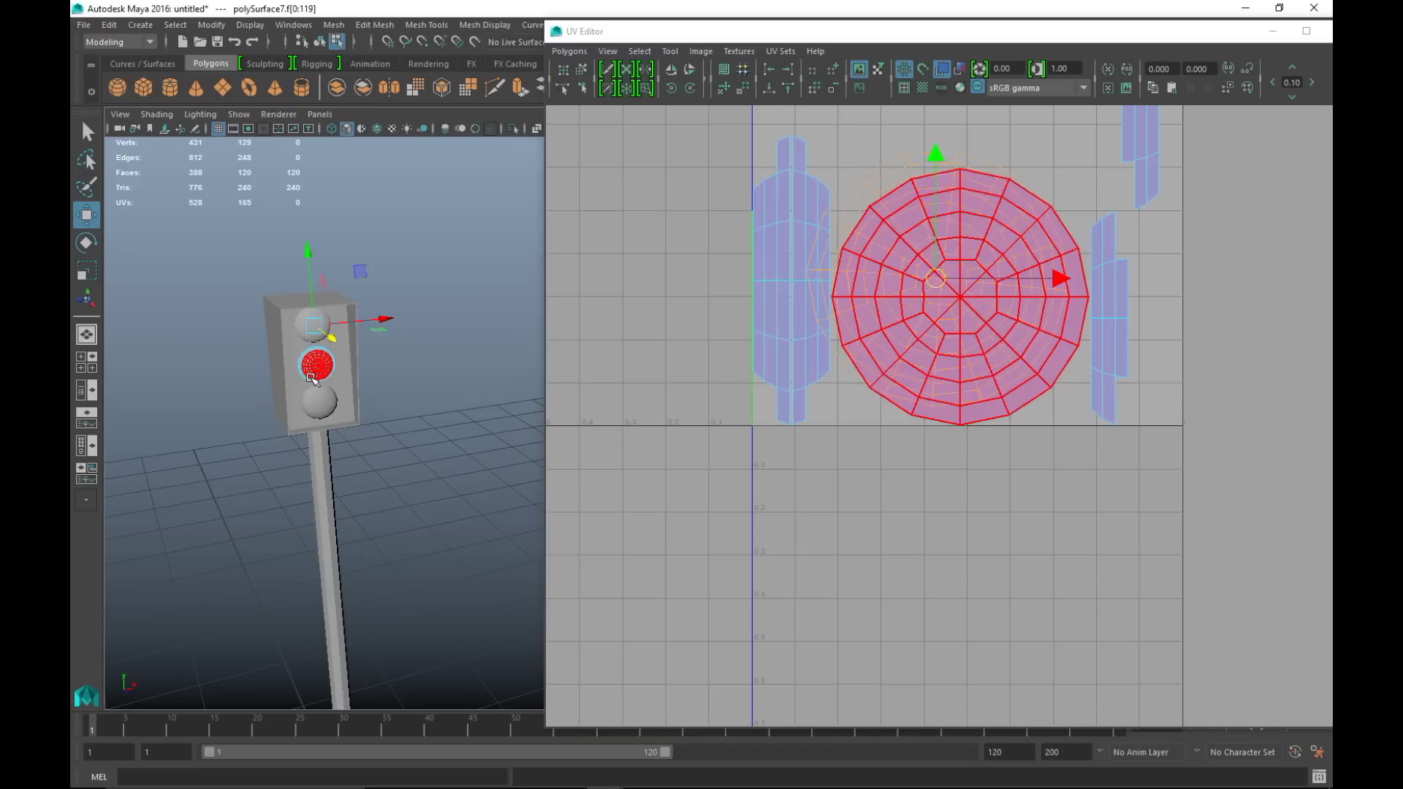
right_click_drag(308, 375, 373, 332)
left_click(327, 378)
key("Delete")
left_click(320, 404)
key("Delete")
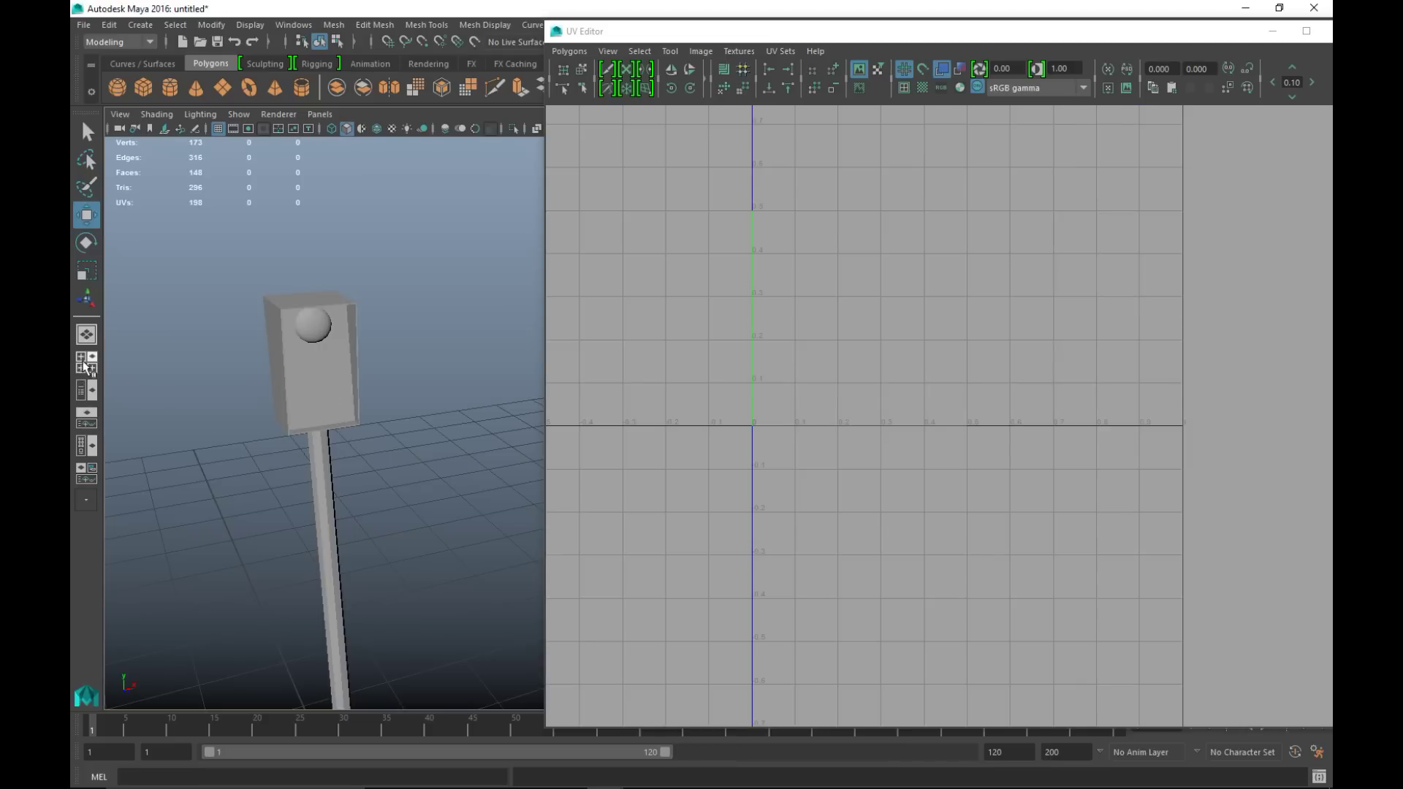
- Switch to the front view, minimize the UV Editor, and duplicate the upper light sphere
left_click(85, 413)
key("space")
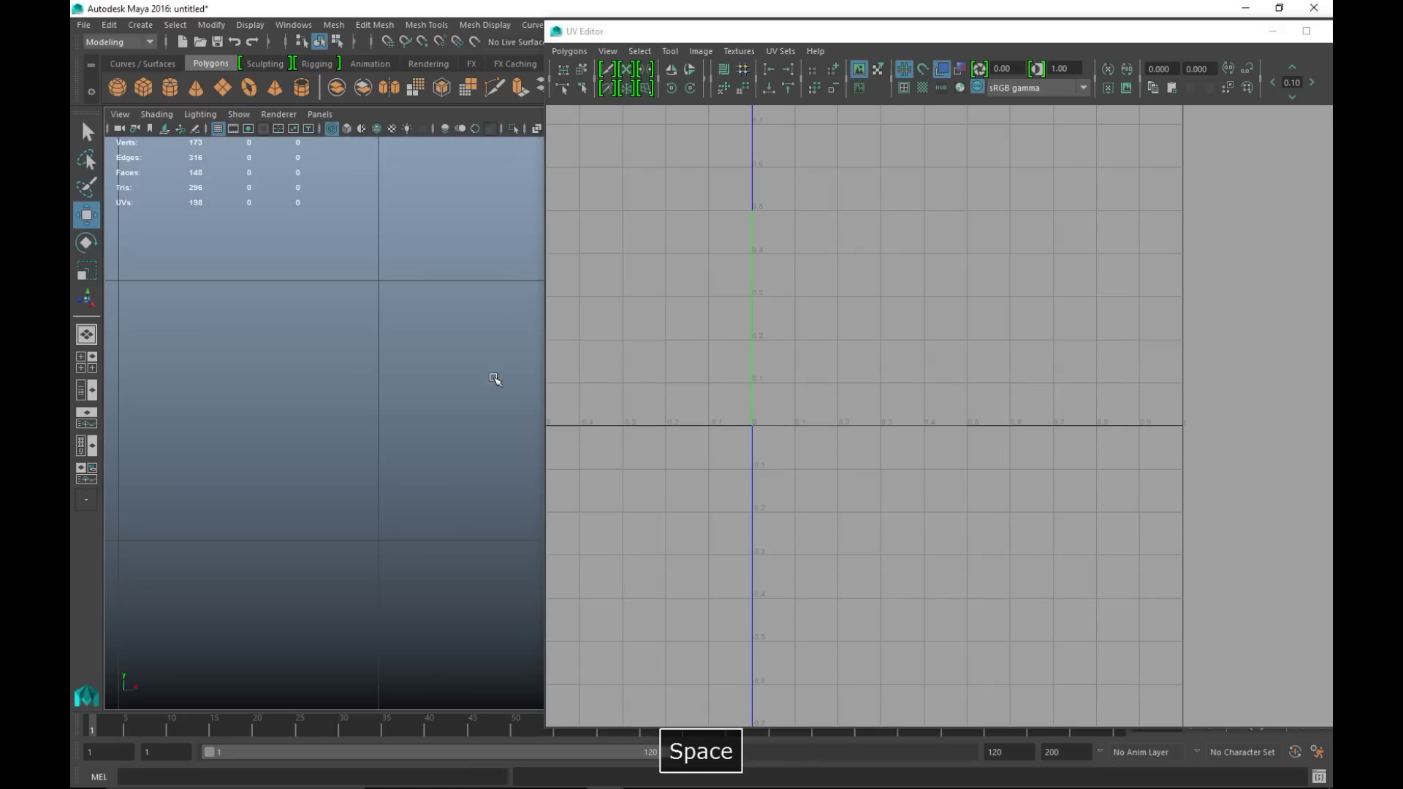
left_click(1272, 31)
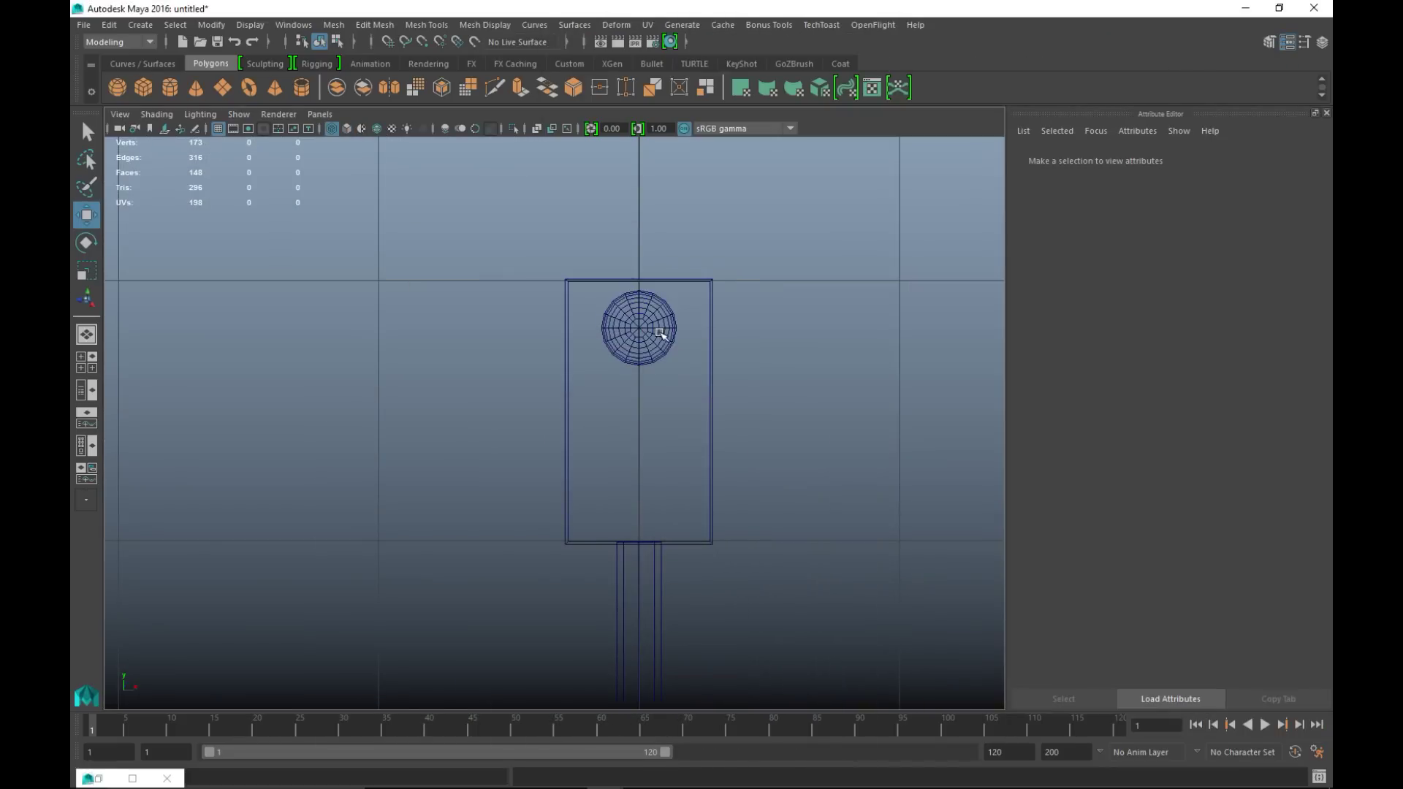
left_click(660, 335)
key("ctrl+d")
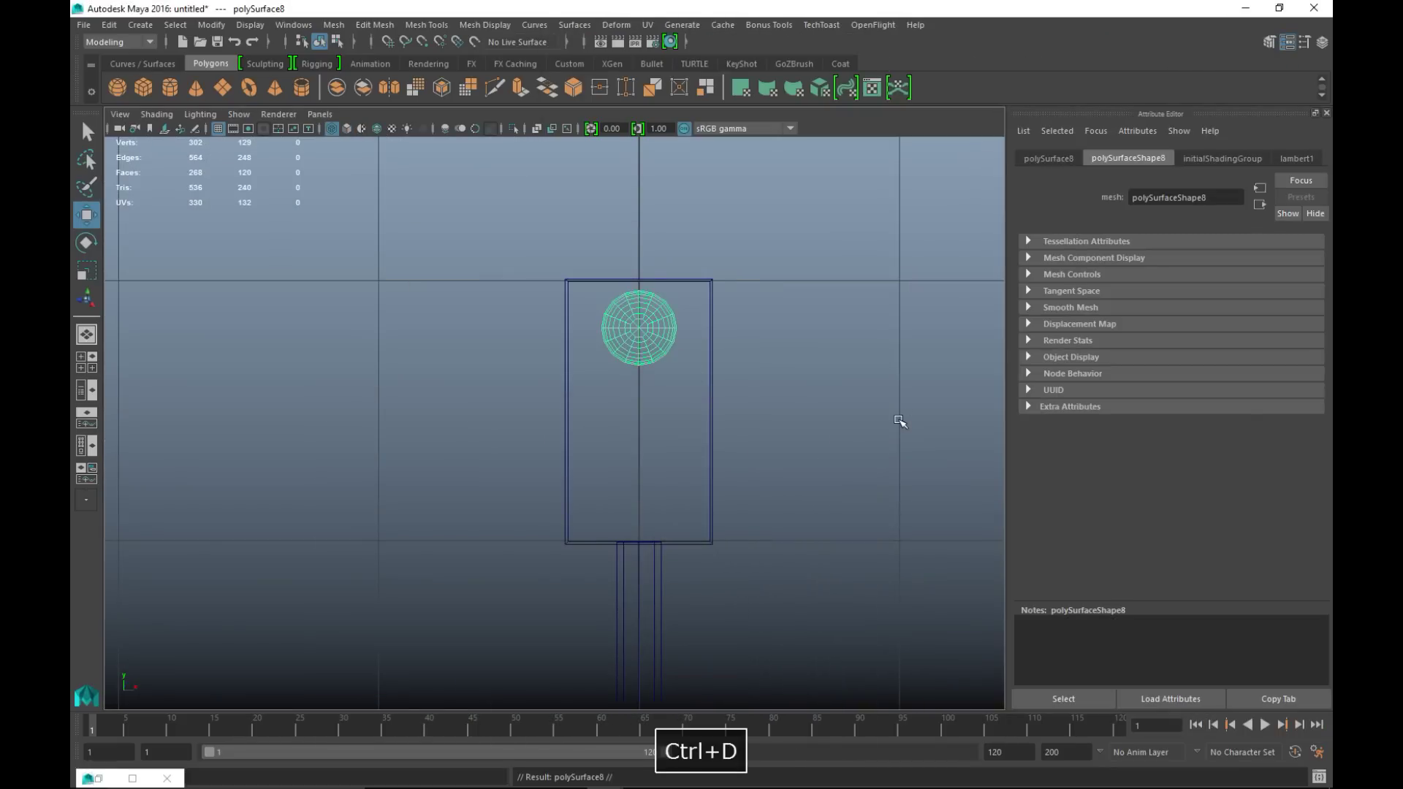
- Center the duplicate light's pivot and move it straight down to the middle of the head
scroll(694, 380, "down", 5)
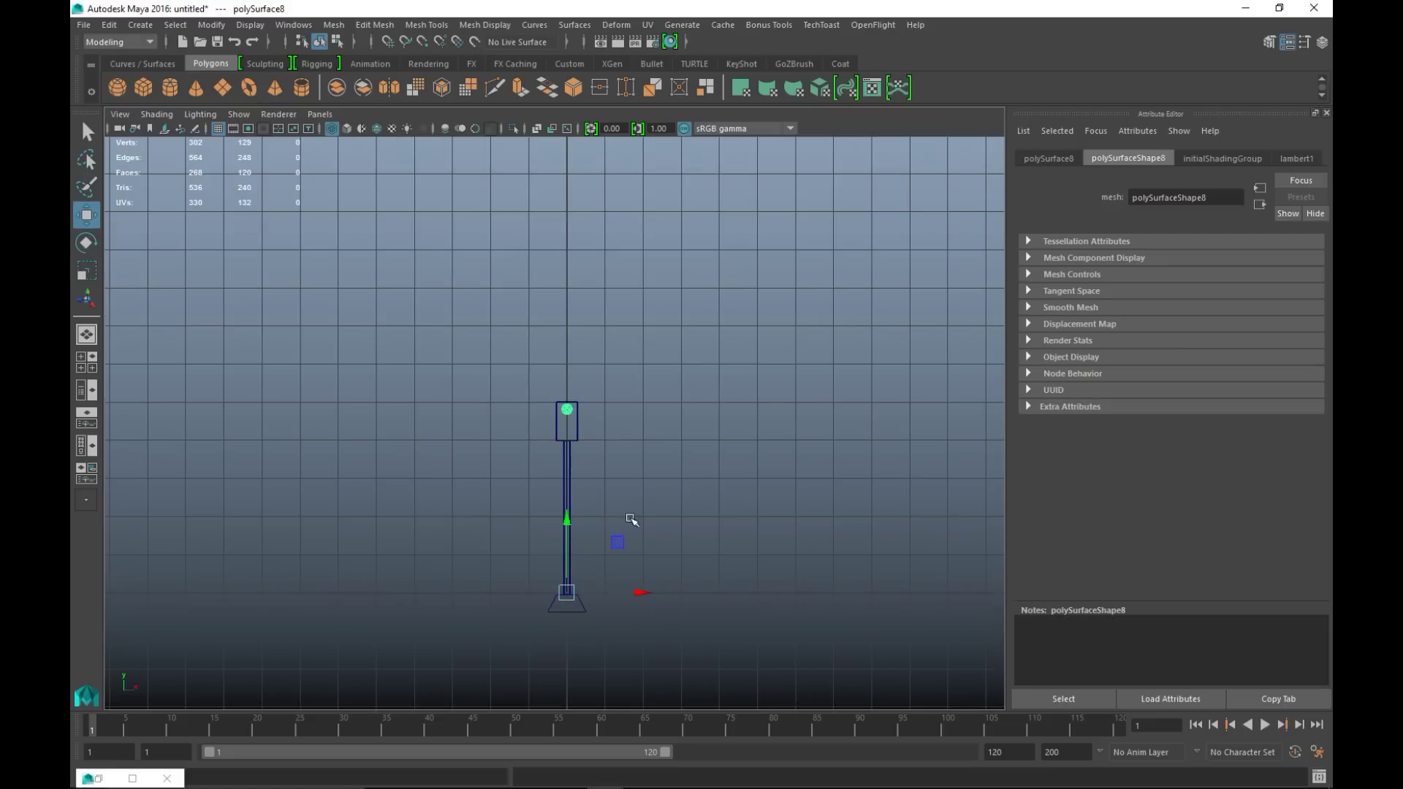
left_click(212, 24)
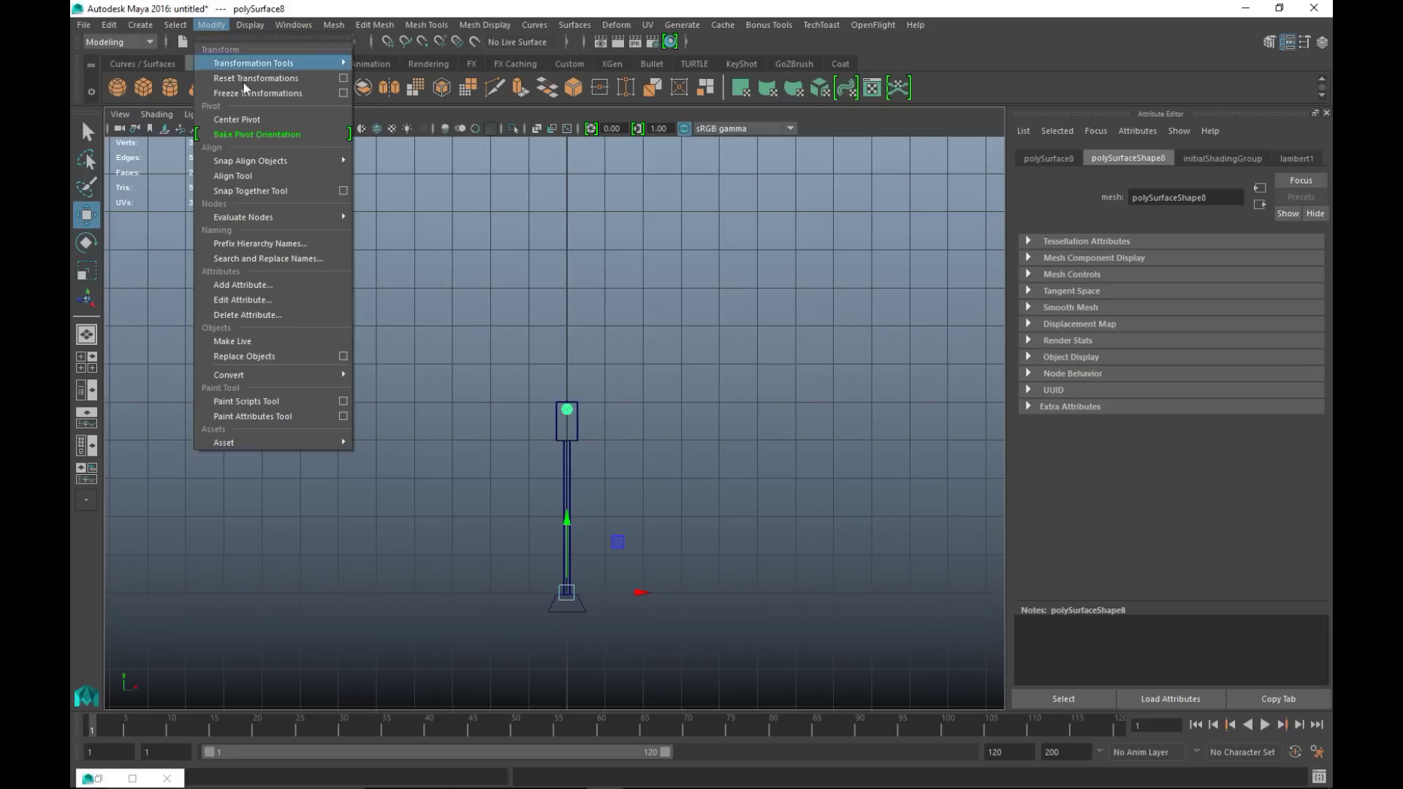
left_click(254, 123)
scroll(584, 365, "up", 5)
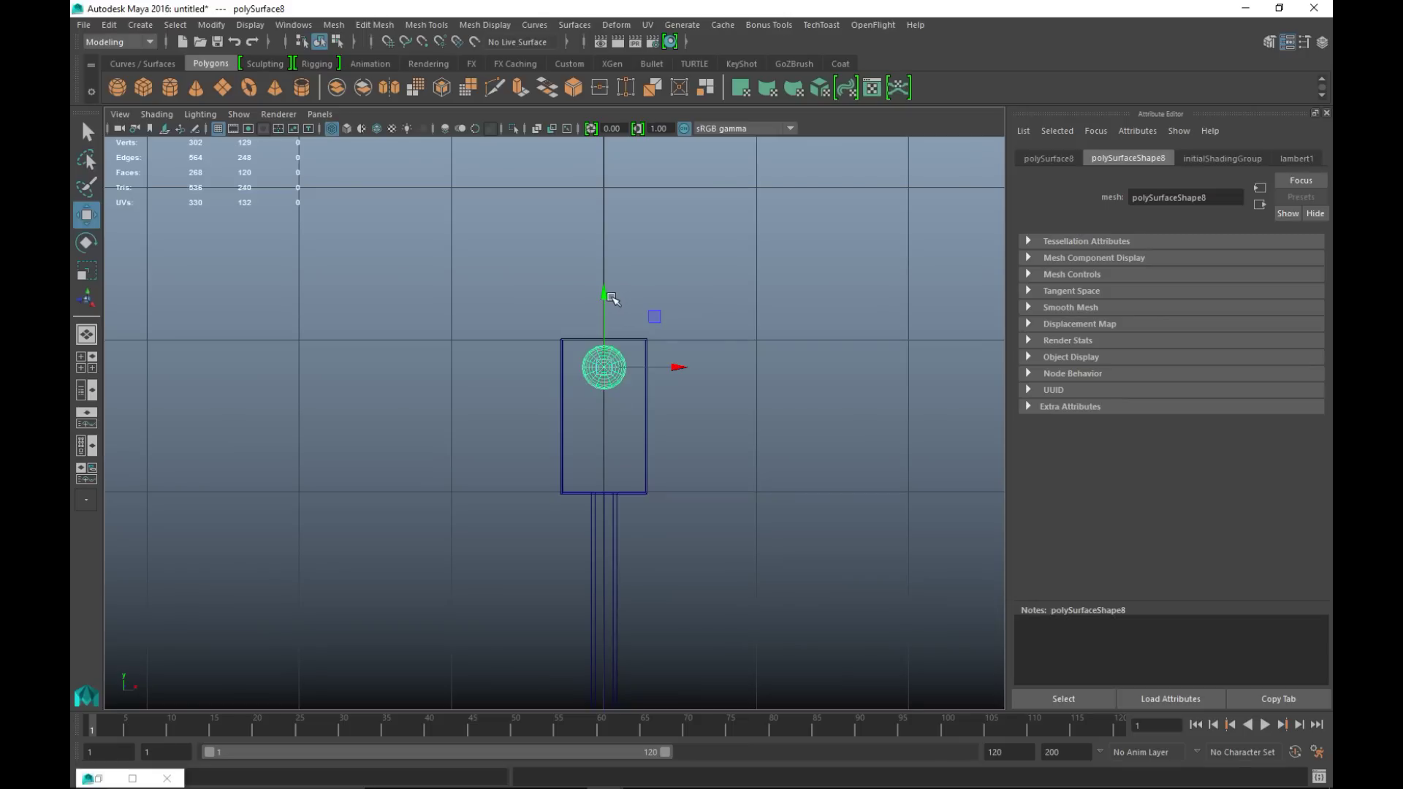
left_click_drag(605, 296, 614, 352)
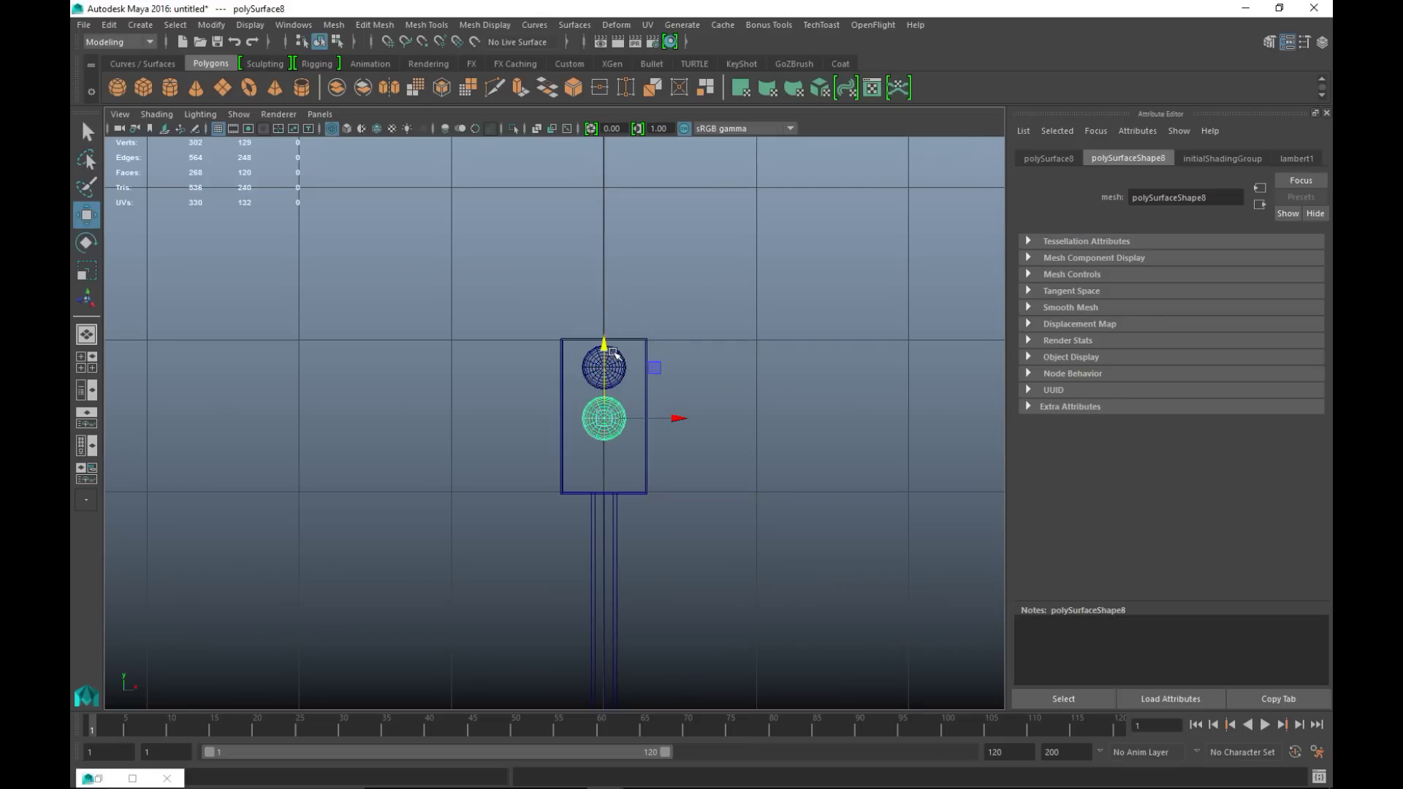
- Duplicate the light again with the same offset for the lower position, and nudge the lower and middle lights up for even spacing
key("shift+d")
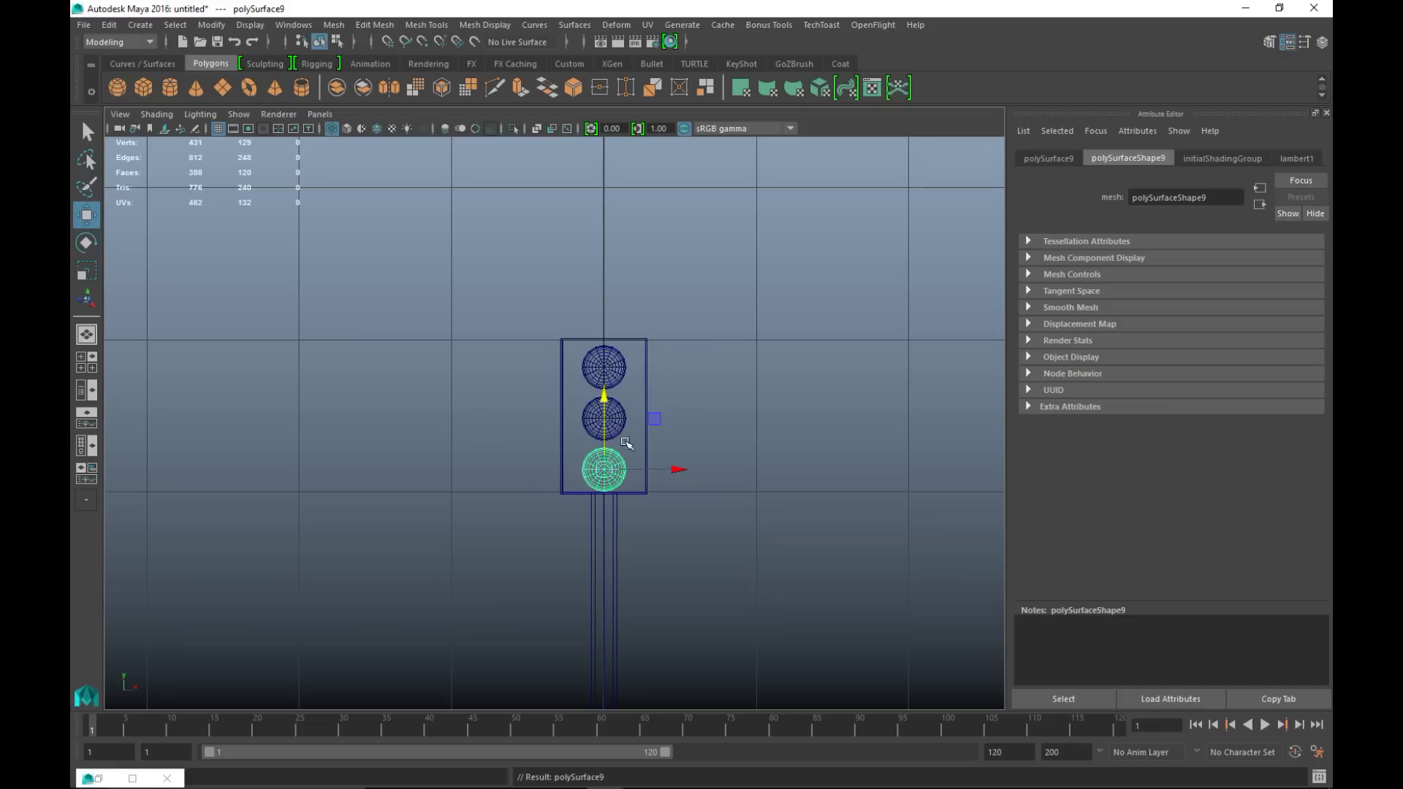
left_click_drag(604, 399, 601, 394)
left_click(616, 416)
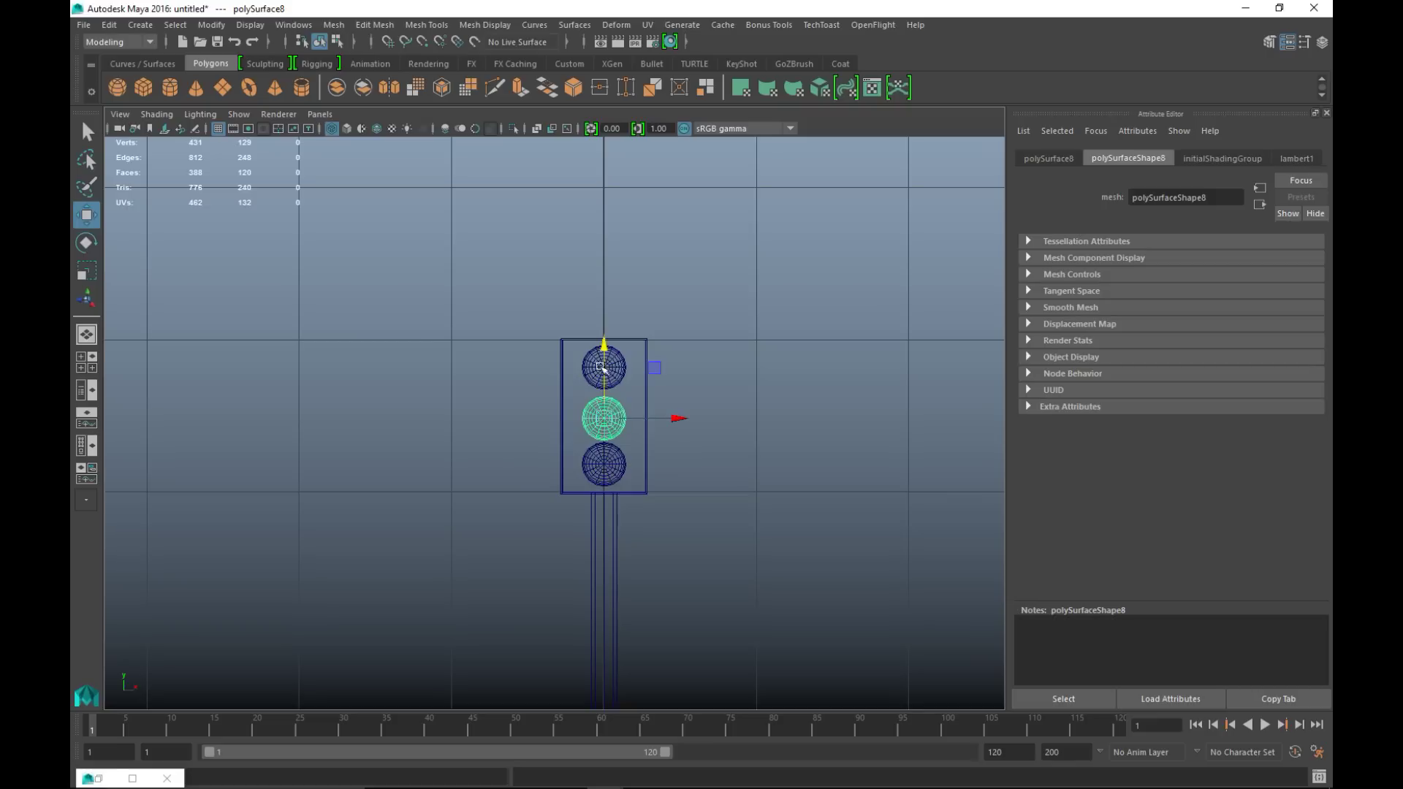
left_click_drag(603, 343, 604, 345)
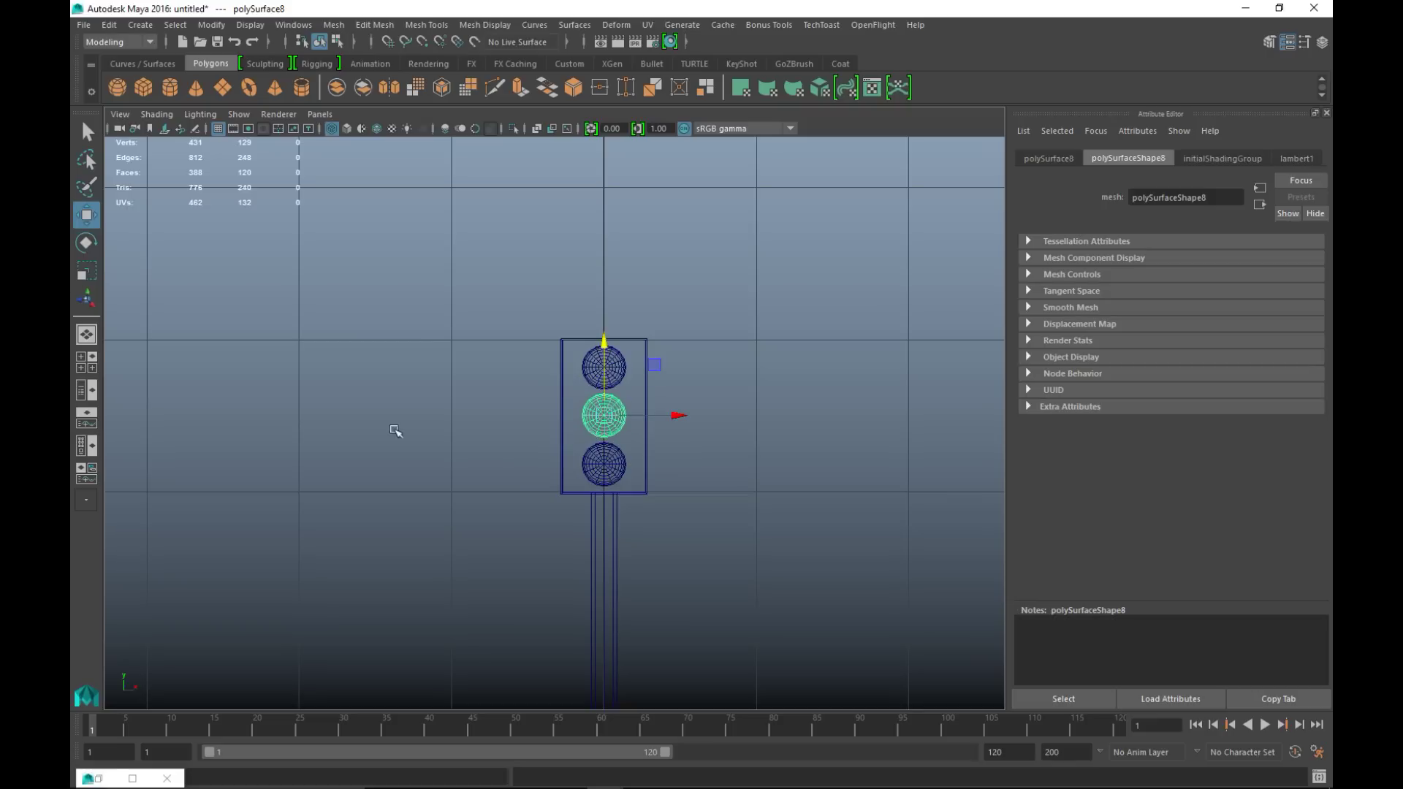
- Return to the perspective view and frame the whole traffic light from above, including its base
key("space")
key("space")
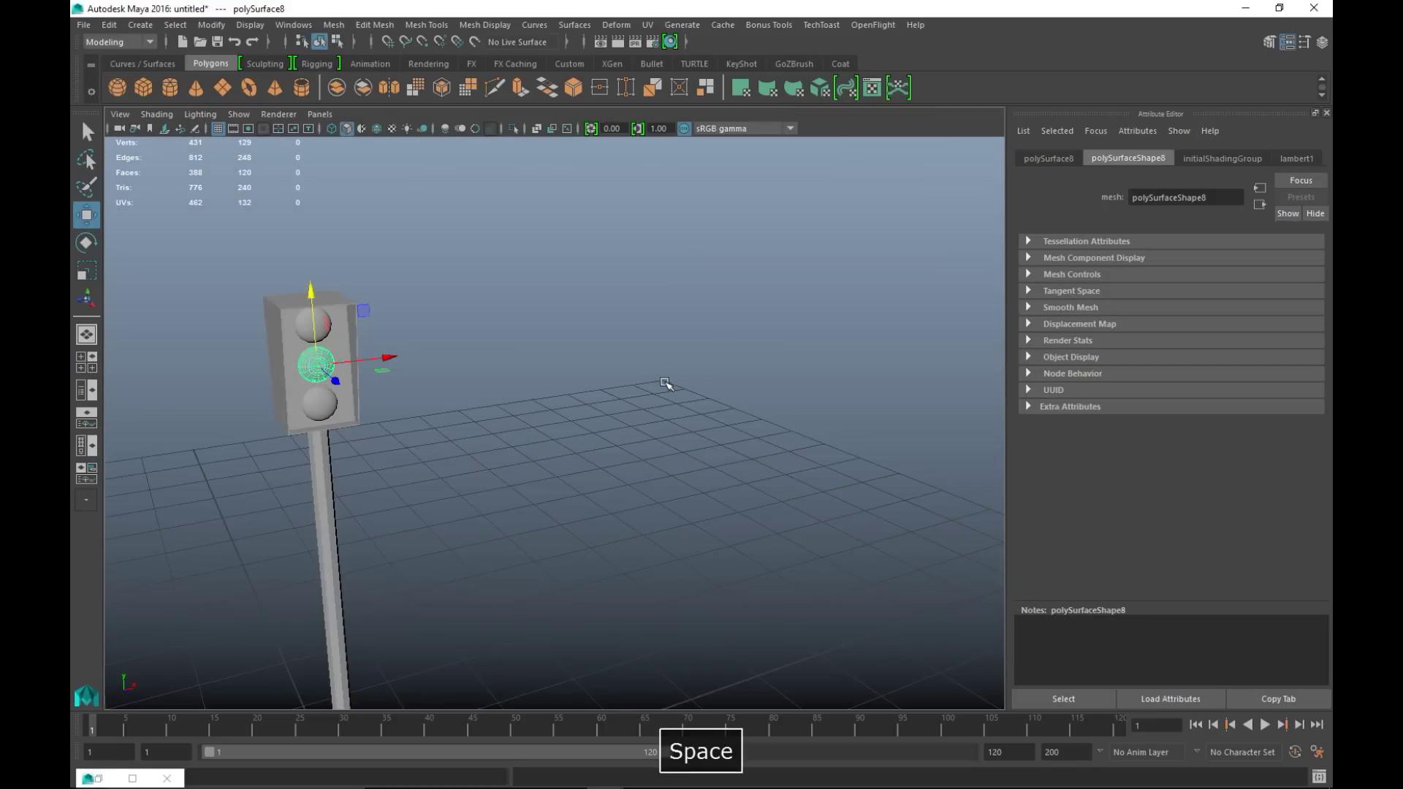
left_click_drag(585, 407, 466, 436, "alt")
middle_click_drag(466, 436, 584, 475, "alt")
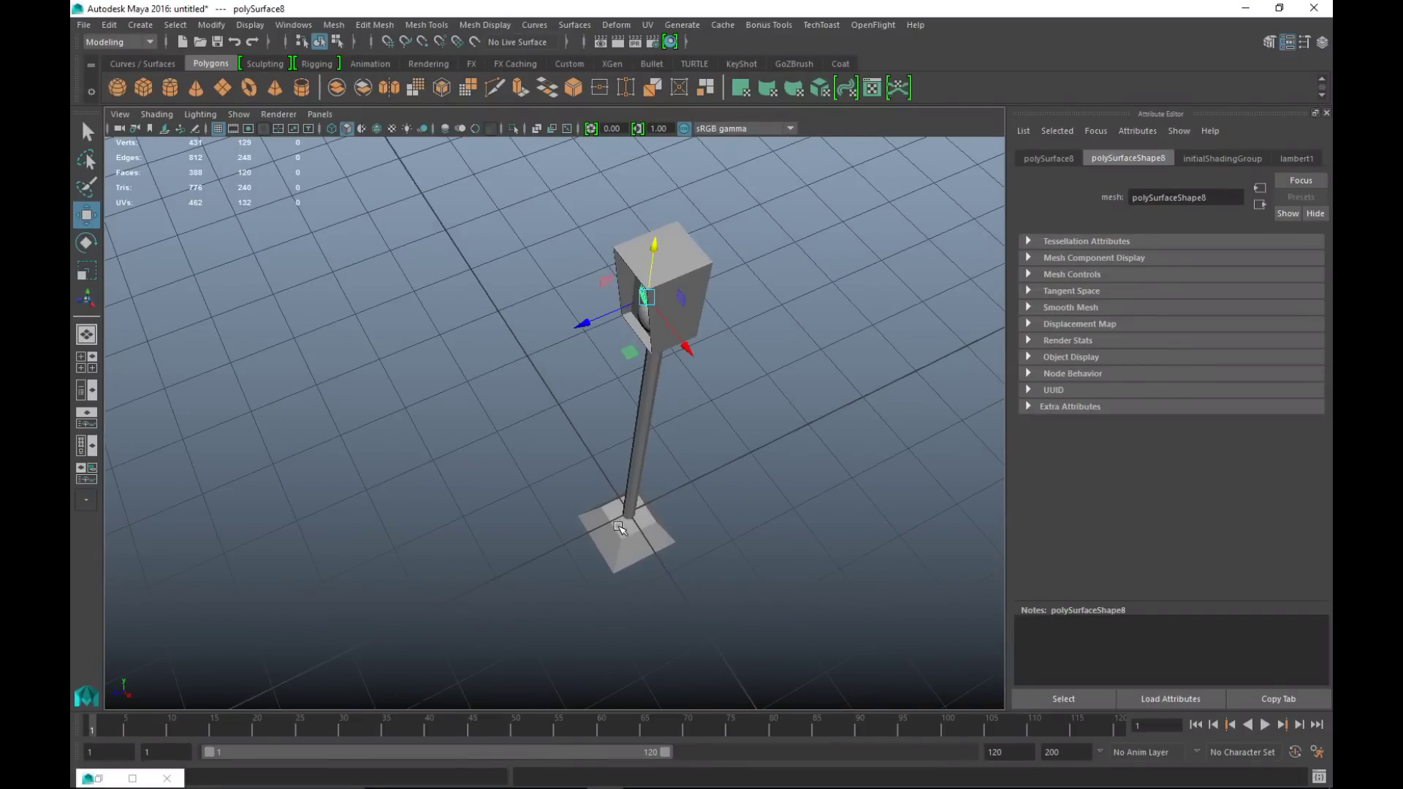
- Select every part of the traffic light and open its combined UVs in the UV Editor
scroll(584, 475, "down", 3)
left_click_drag(527, 268, 714, 604)
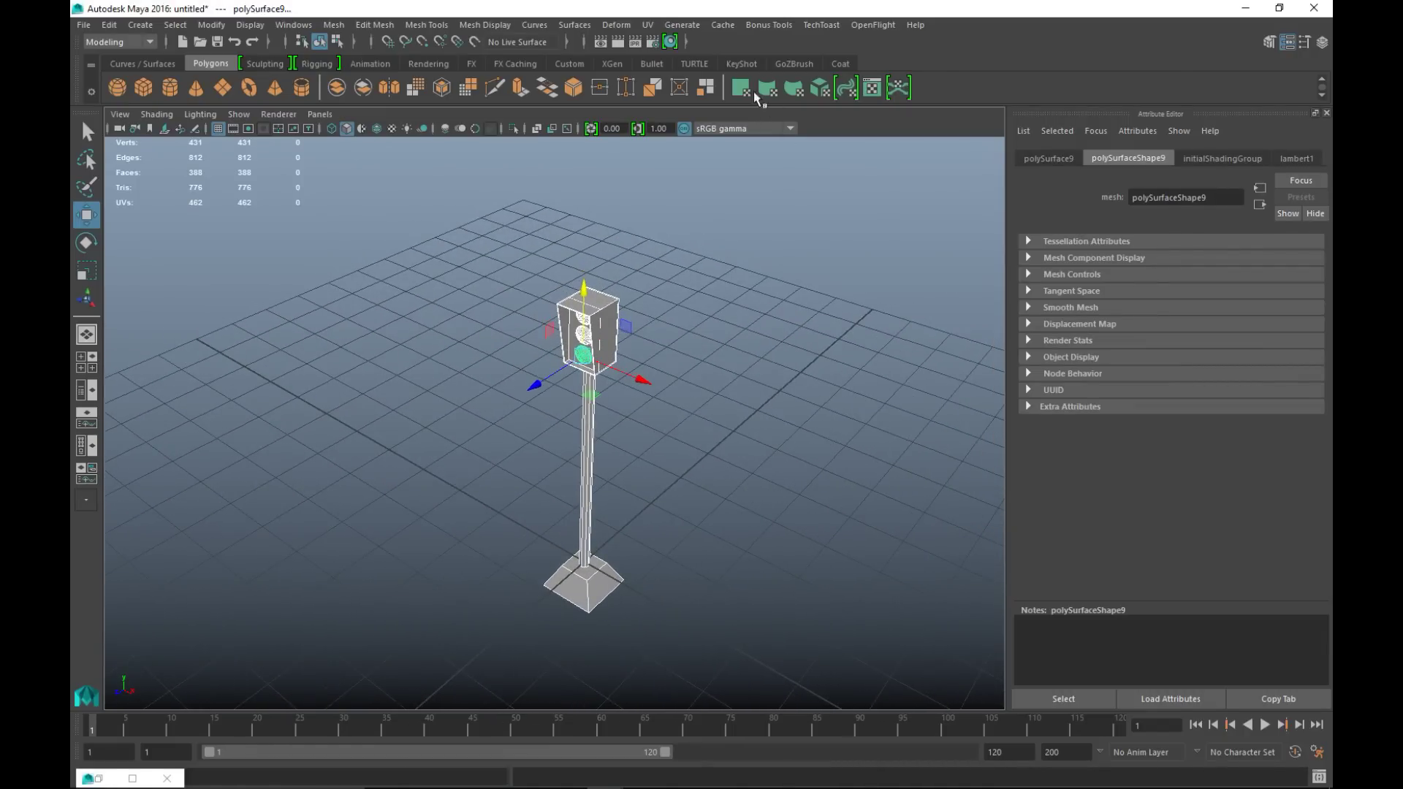
left_click(647, 24)
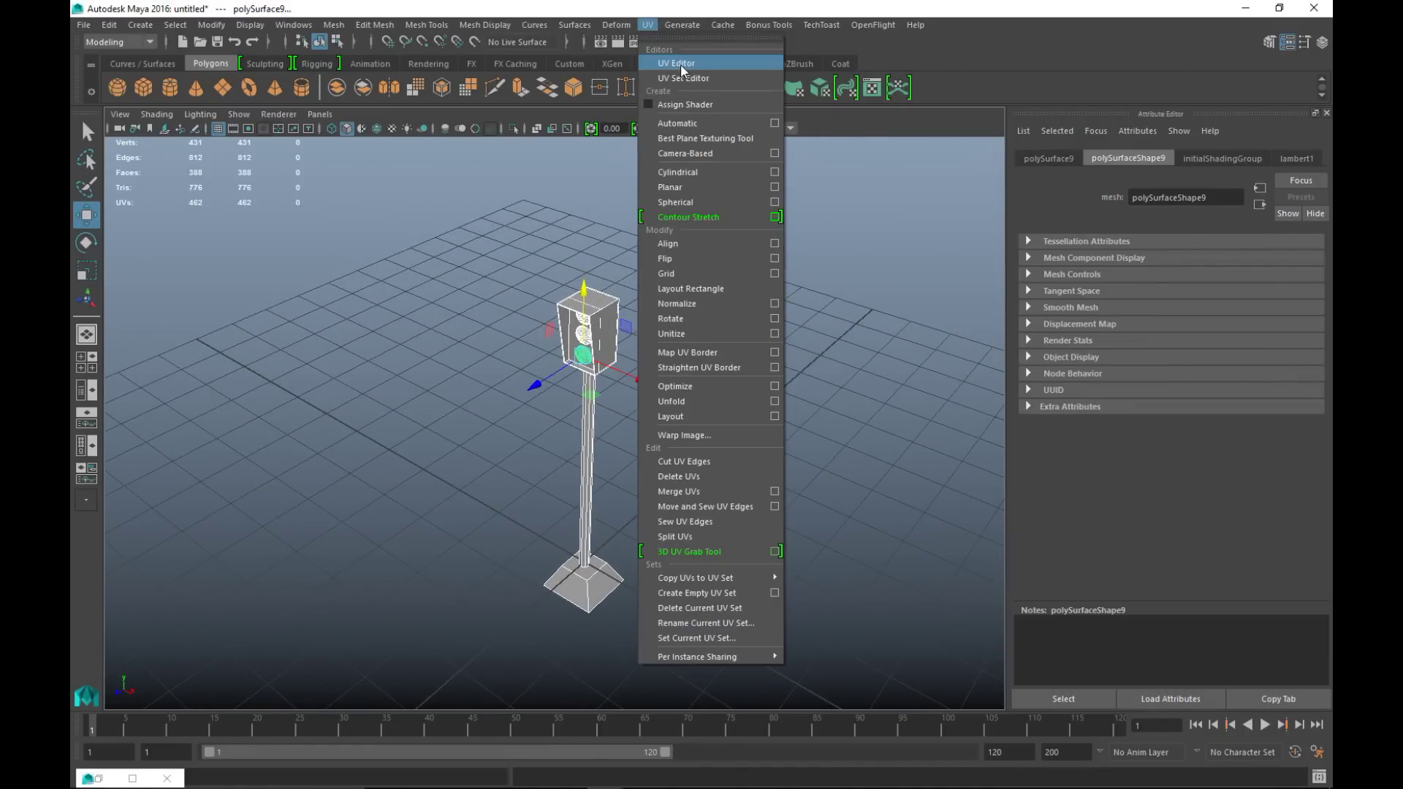
left_click(676, 63)
scroll(840, 583, "down", 3)
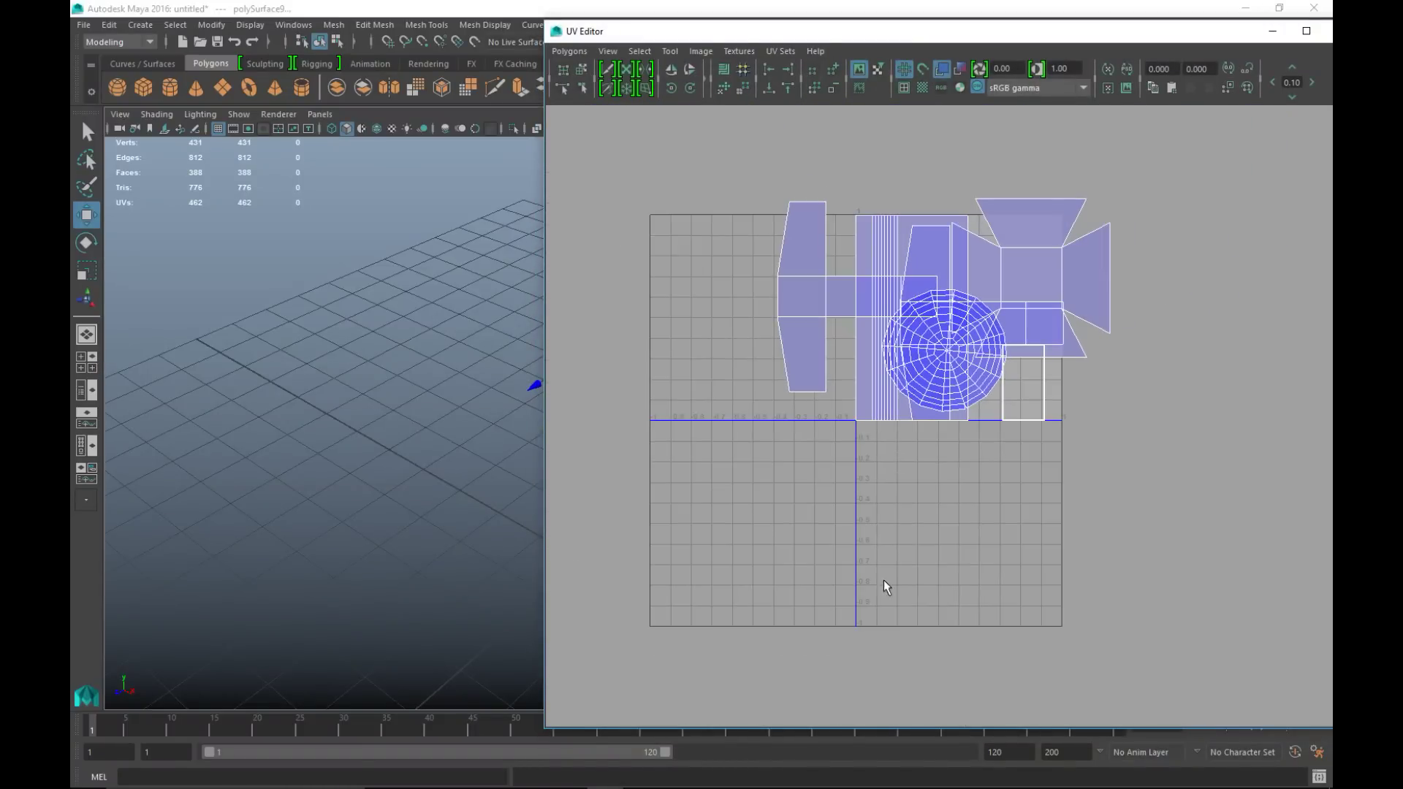
middle_click_drag(901, 536, 910, 586, "alt")
- Select all the UV shells and run Layout to pack them without overlap inside the 0 to 1 square
right_click_drag(965, 337, 909, 319)
left_click_drag(697, 218, 1191, 577)
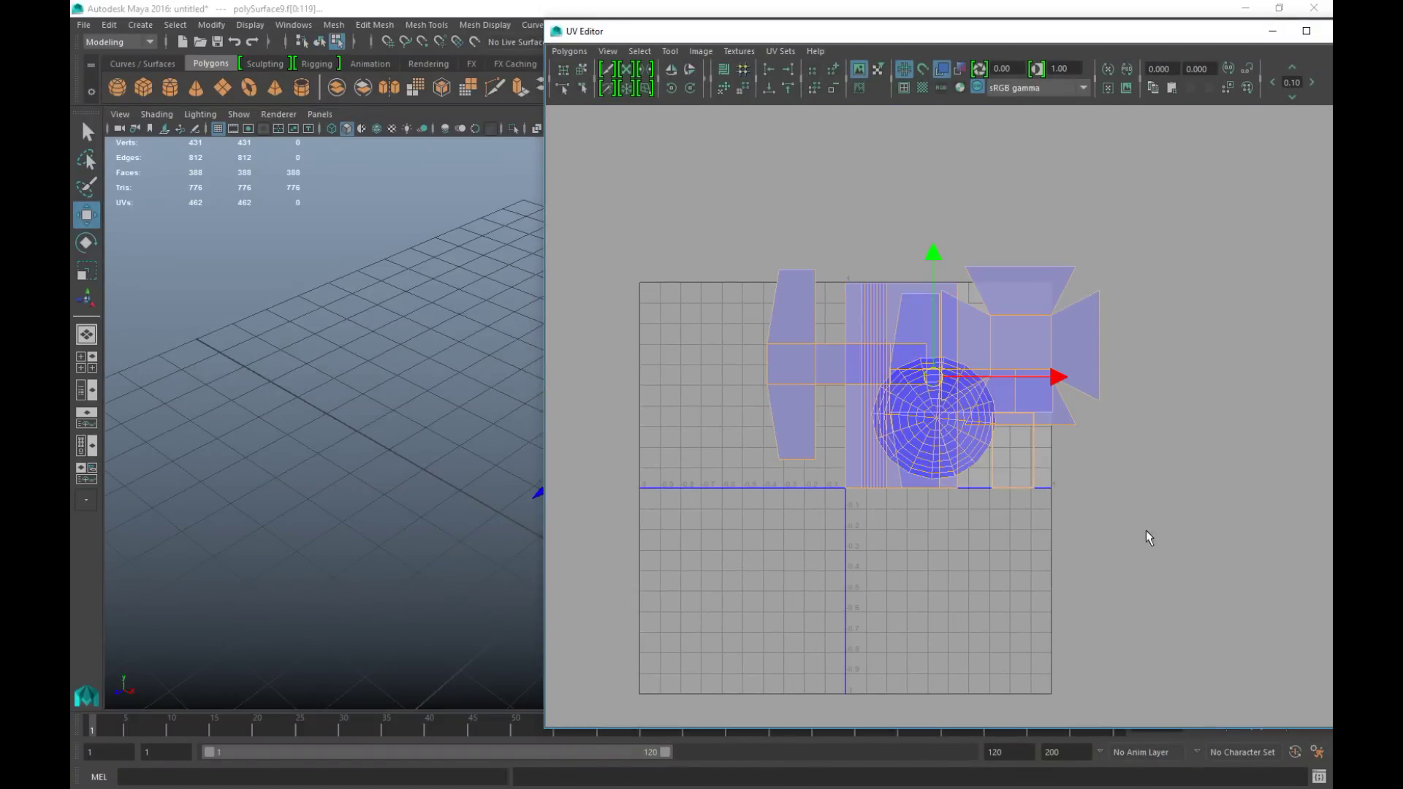
left_click(566, 53)
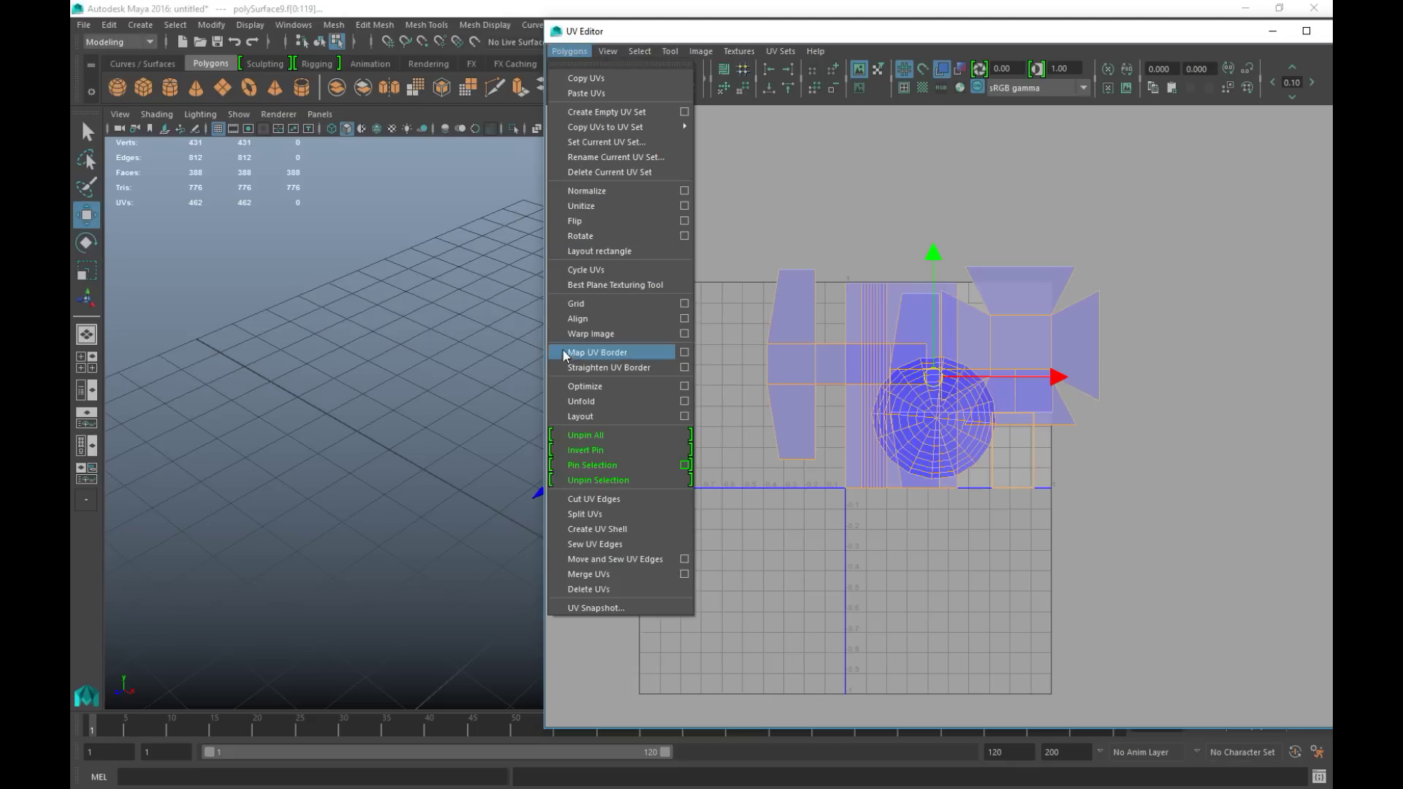
left_click(600, 416)
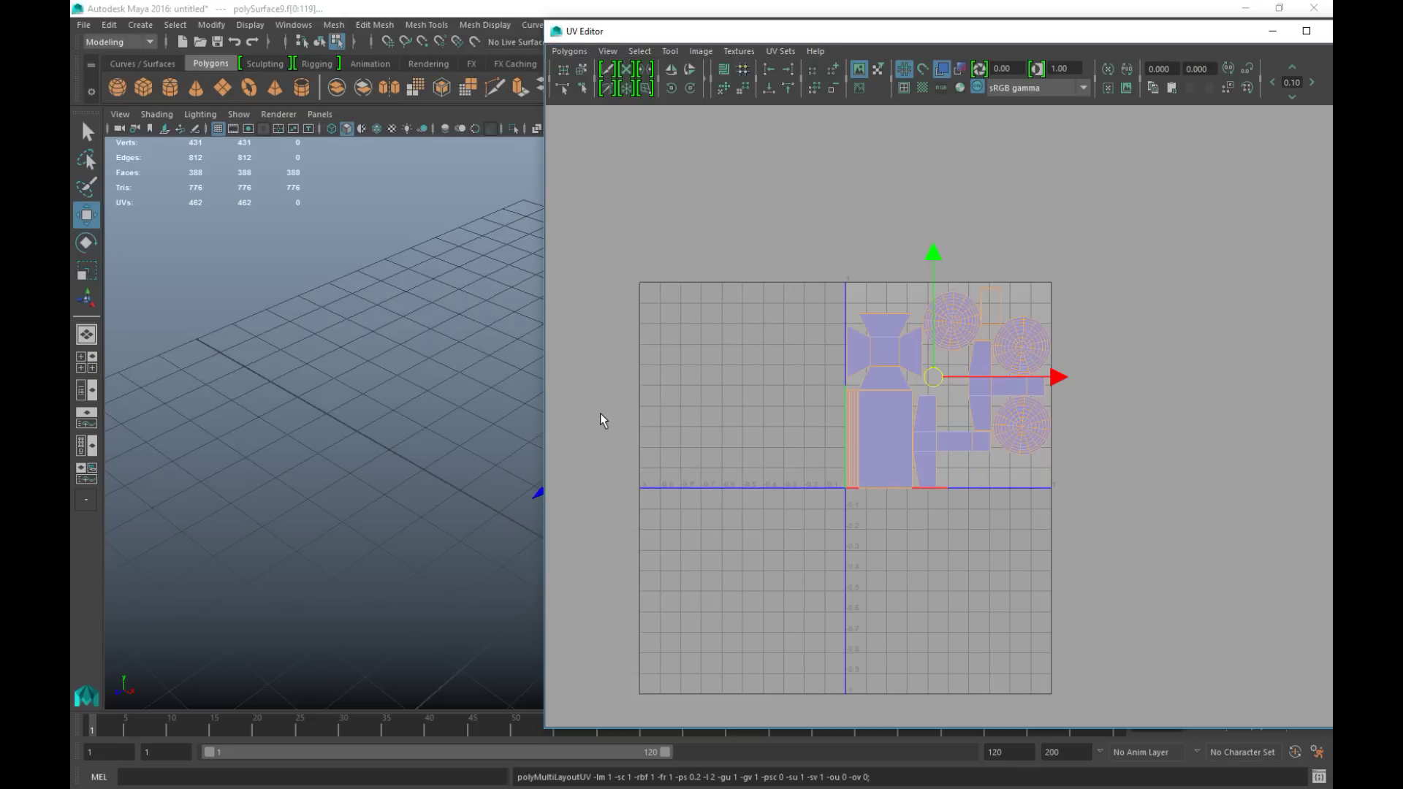
scroll(952, 533, "up", 4)
scroll(950, 545, "up", 1)
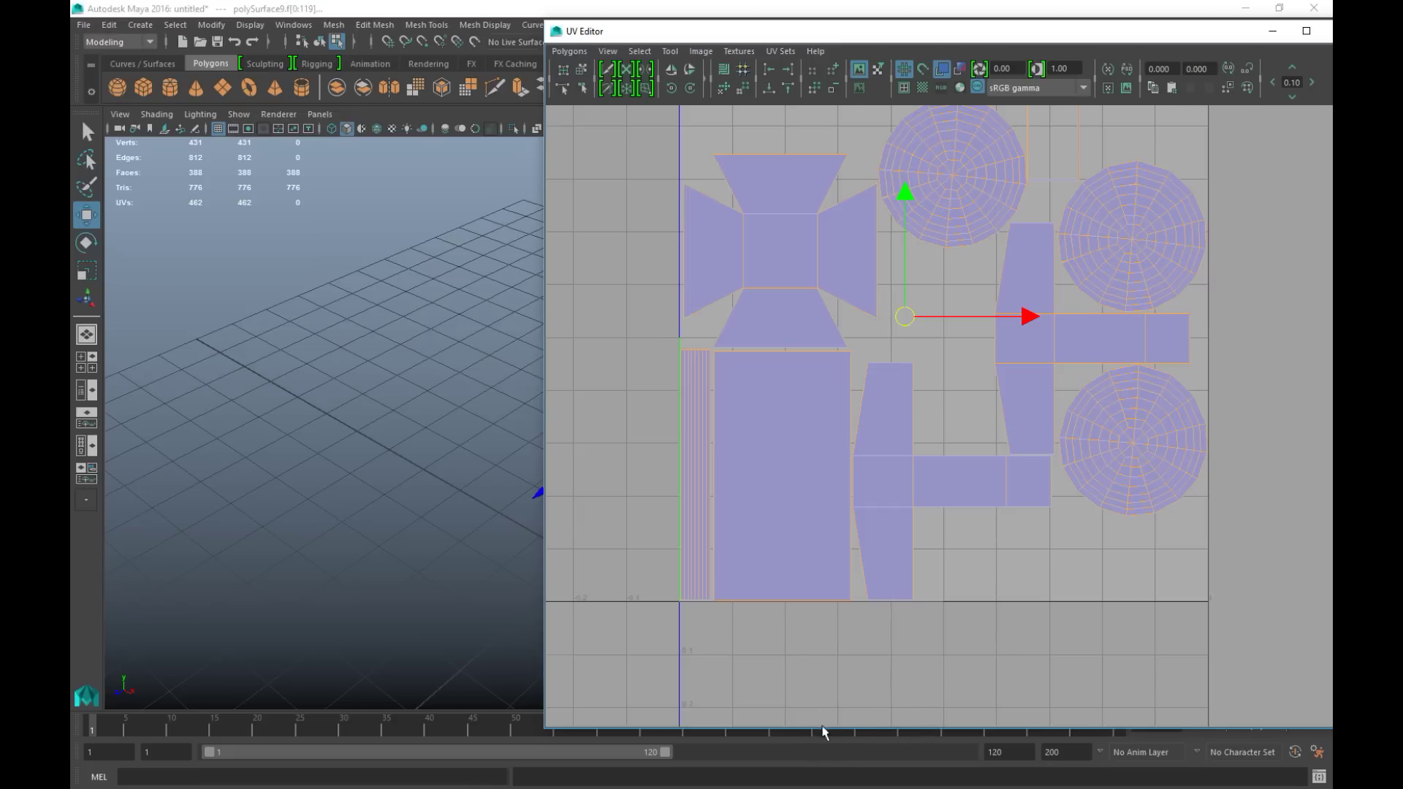
middle_click_drag(875, 669, 889, 758, "alt")
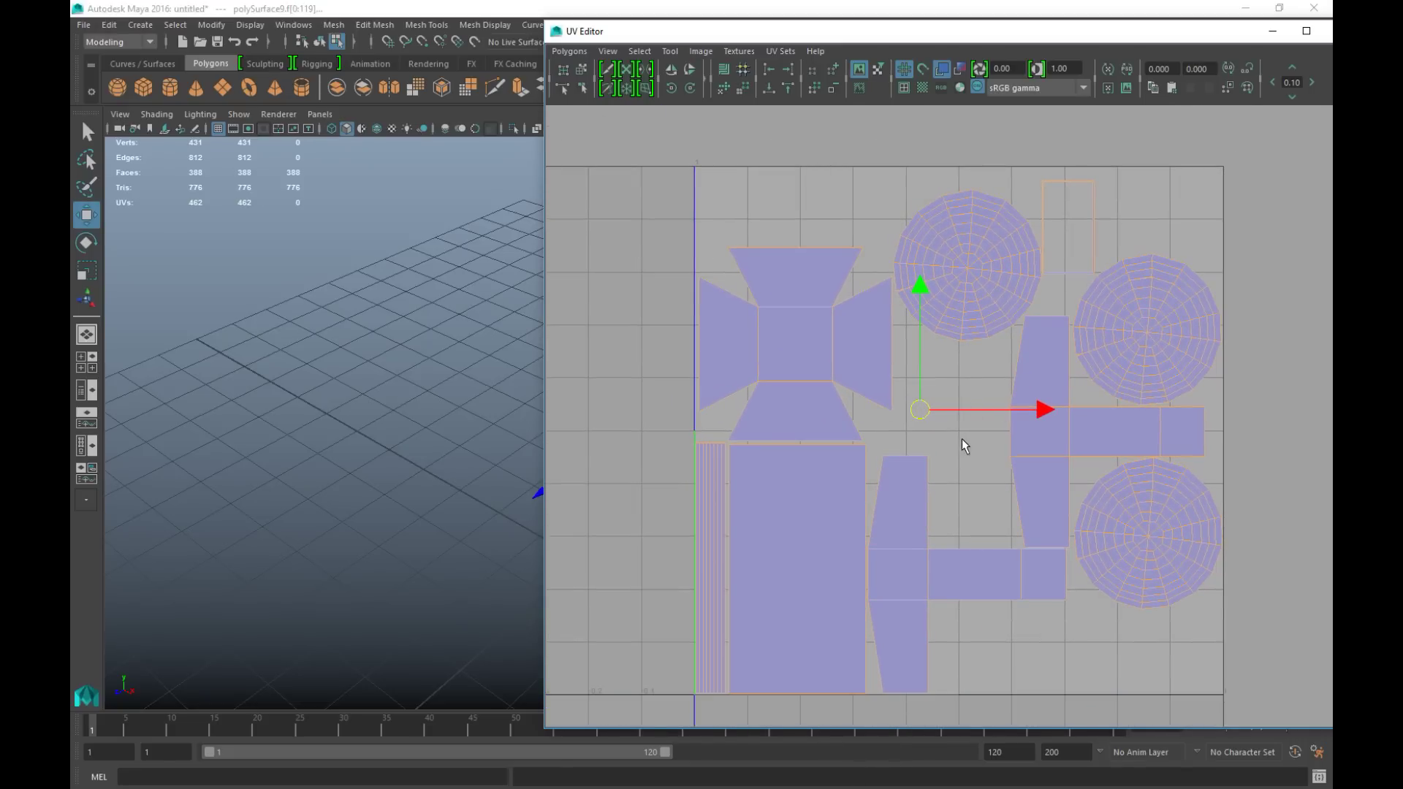
- Select the three circular light shells and scale them down together to roughly half size
left_click(904, 539)
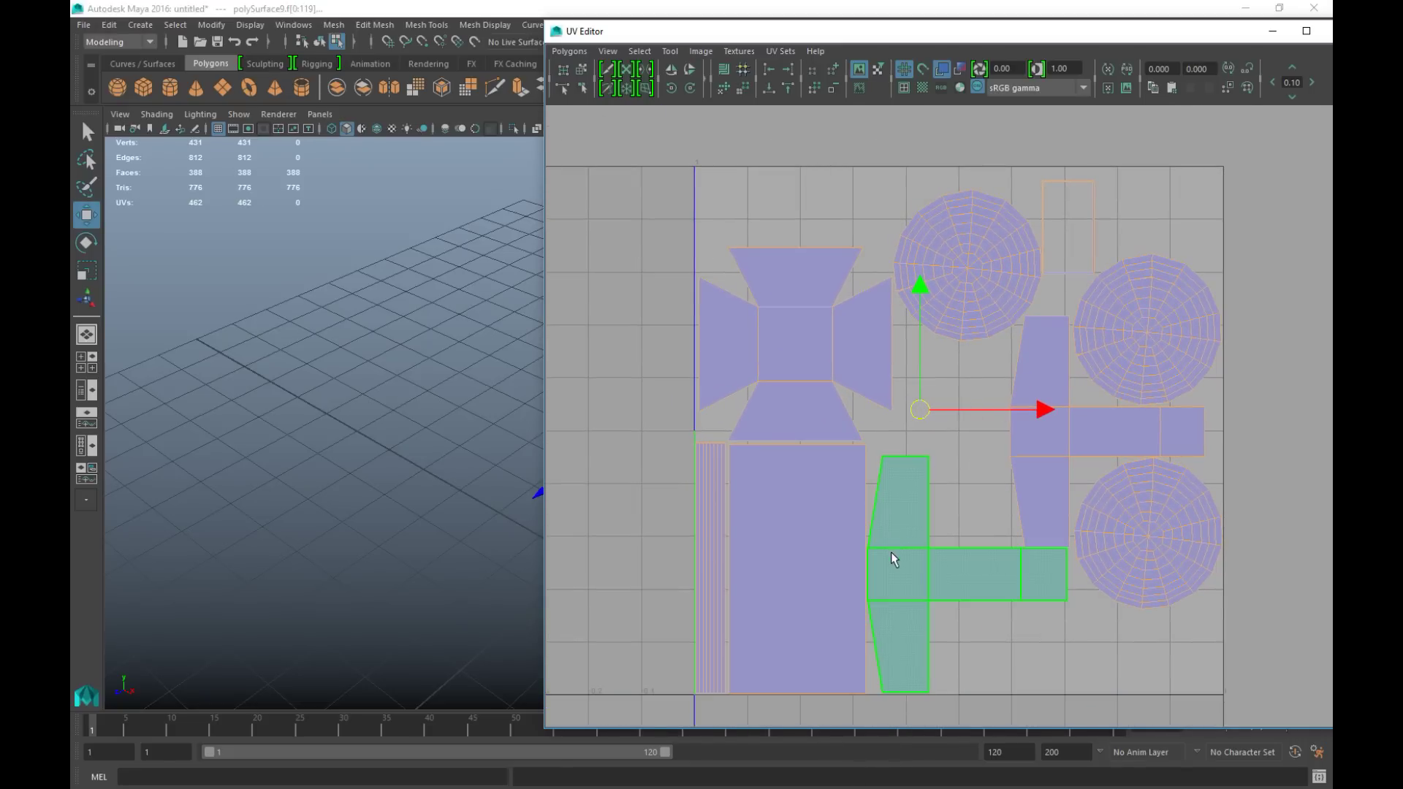
left_click(848, 563)
left_click(1247, 551)
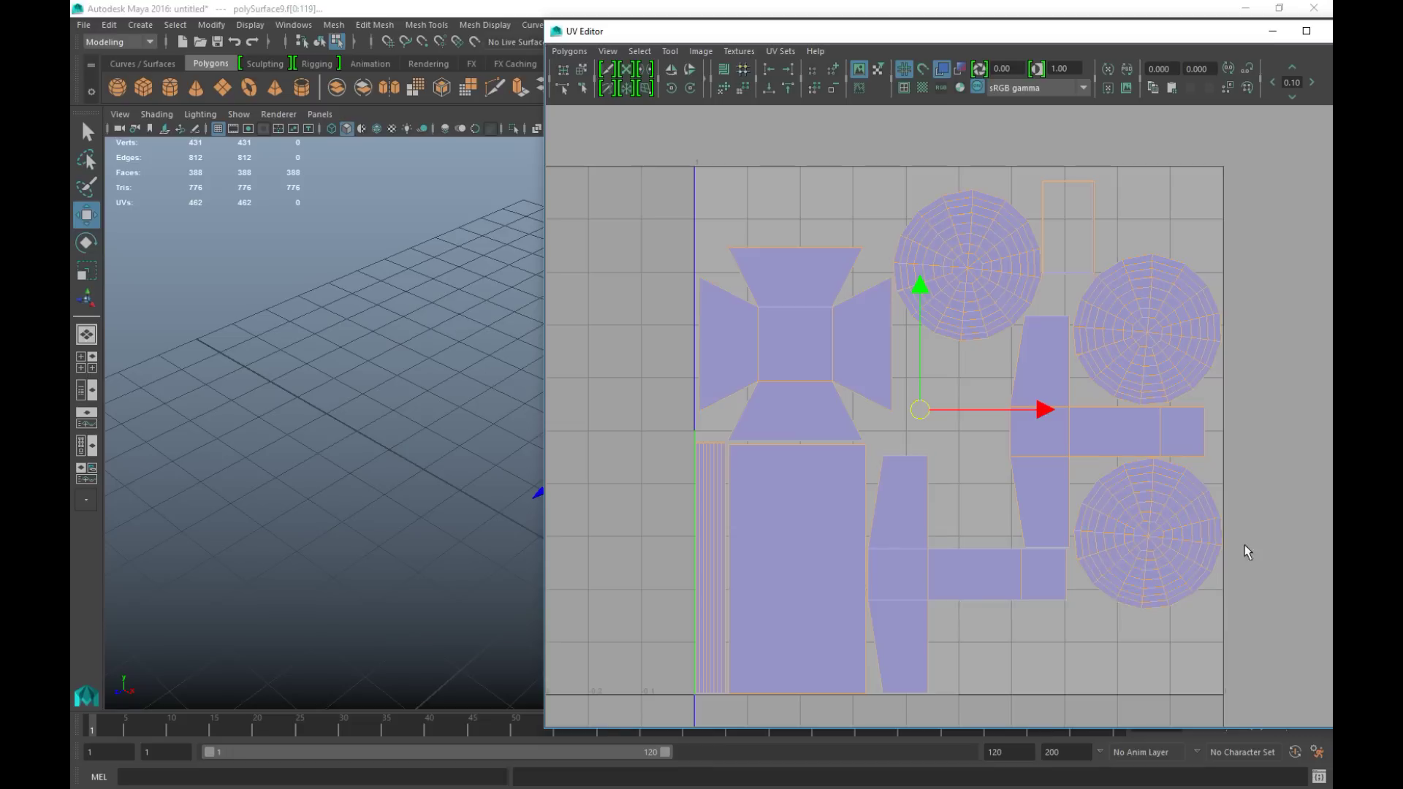
right_click_drag(1159, 537, 1099, 517)
left_click(1145, 542)
left_click(1152, 346, "shift")
left_click(975, 268, "shift")
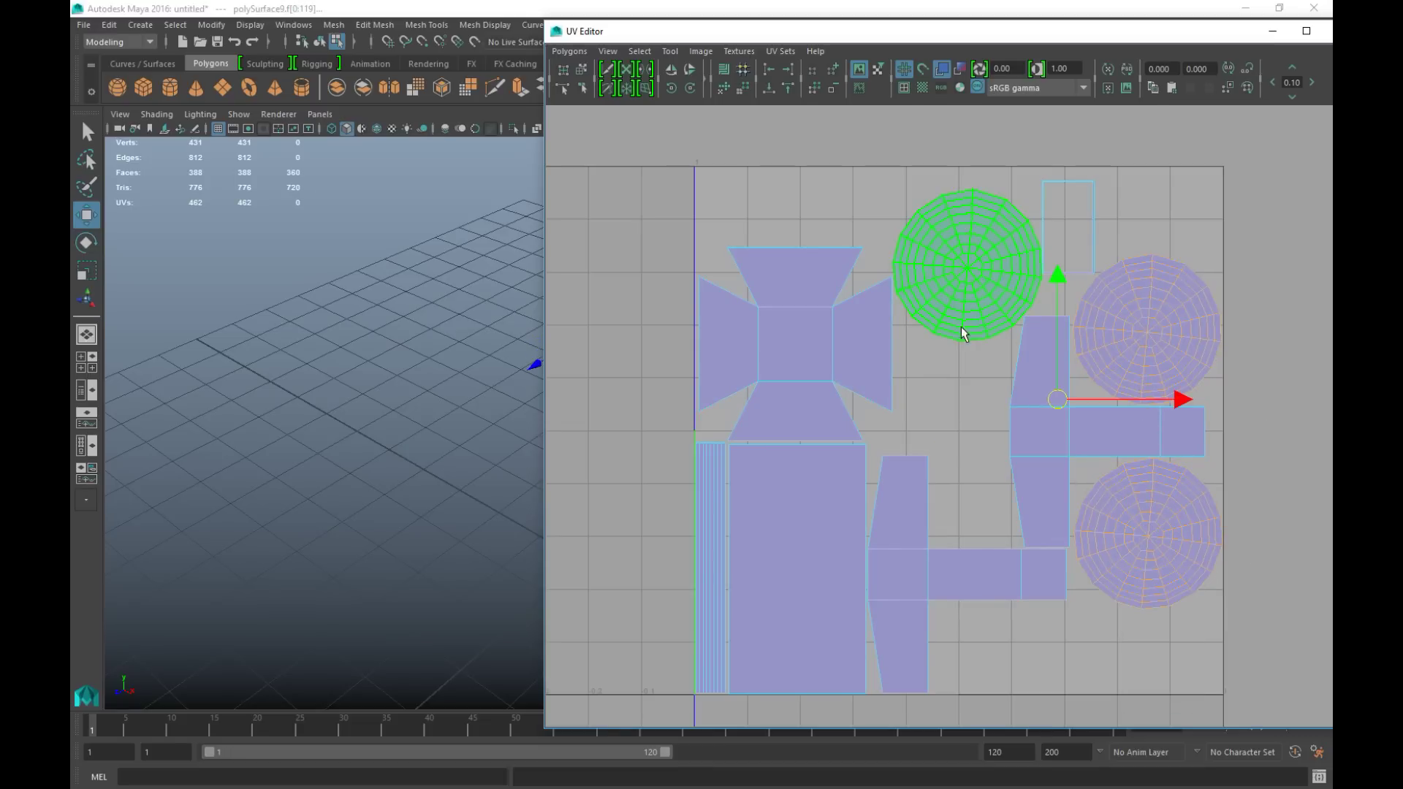
key("r")
left_click_drag(1056, 399, 996, 409)
- Move the three small light shells one by one into a vertical column in the upper-right corner of the UV square
left_click(1021, 342)
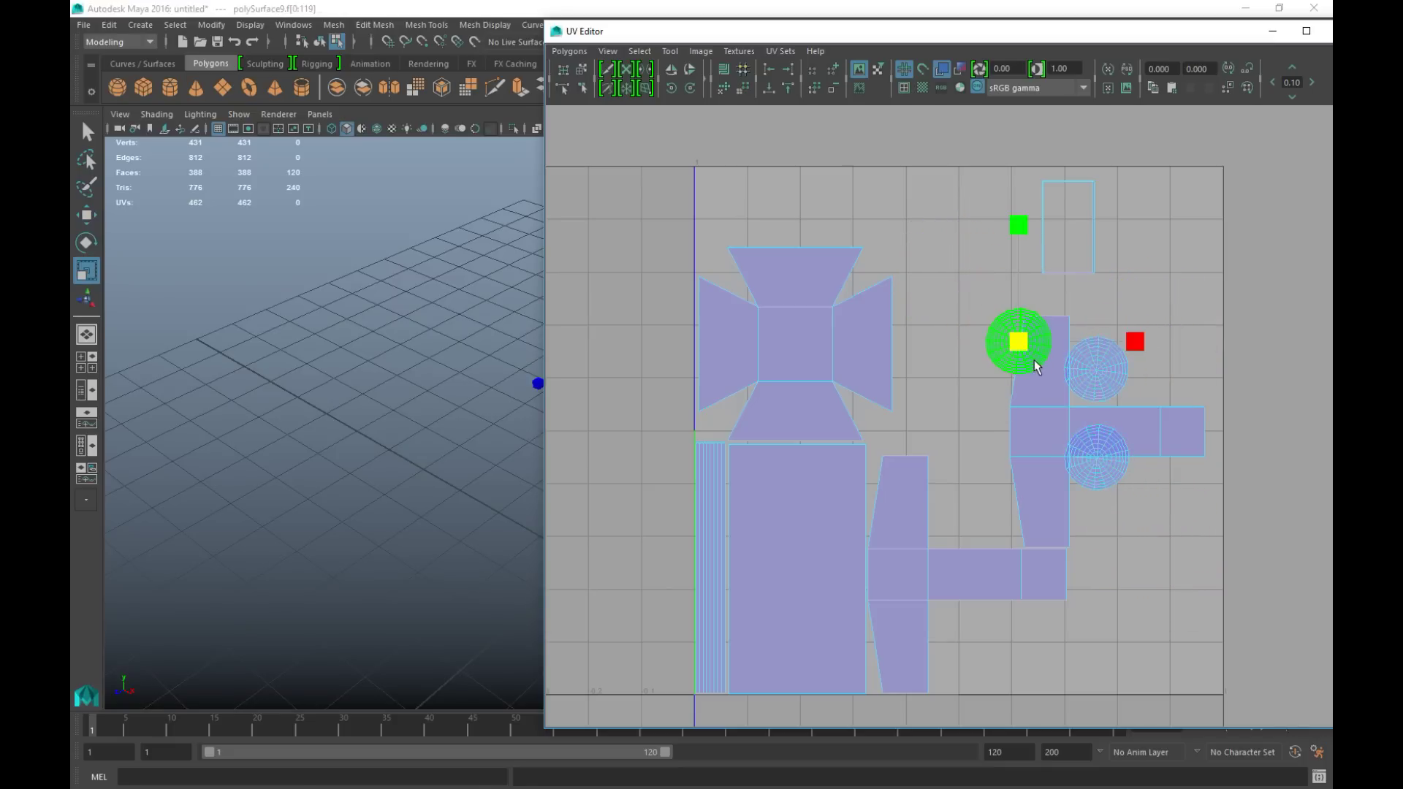
key("w")
left_click_drag(1021, 344, 1201, 204)
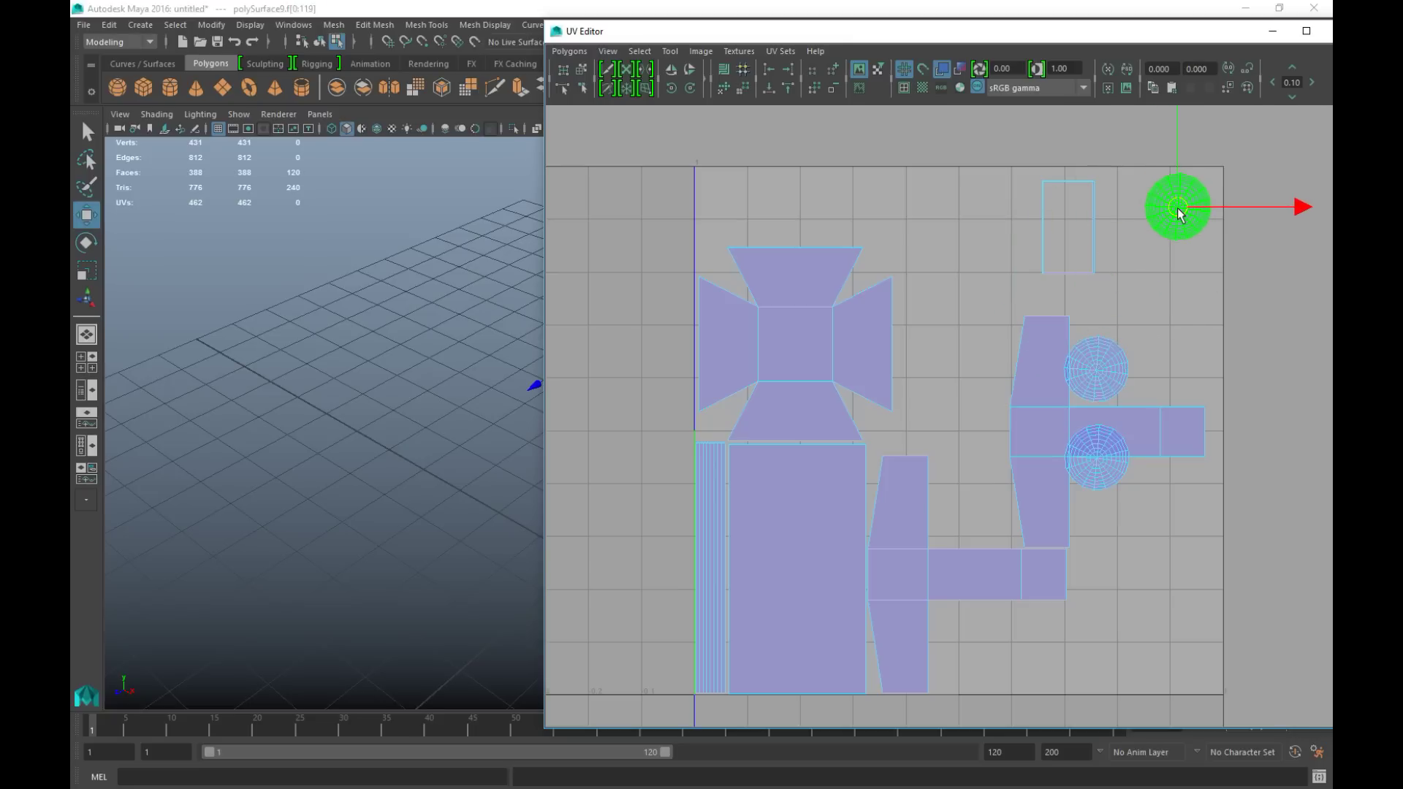
left_click(1108, 360)
left_click_drag(1103, 376, 1177, 284)
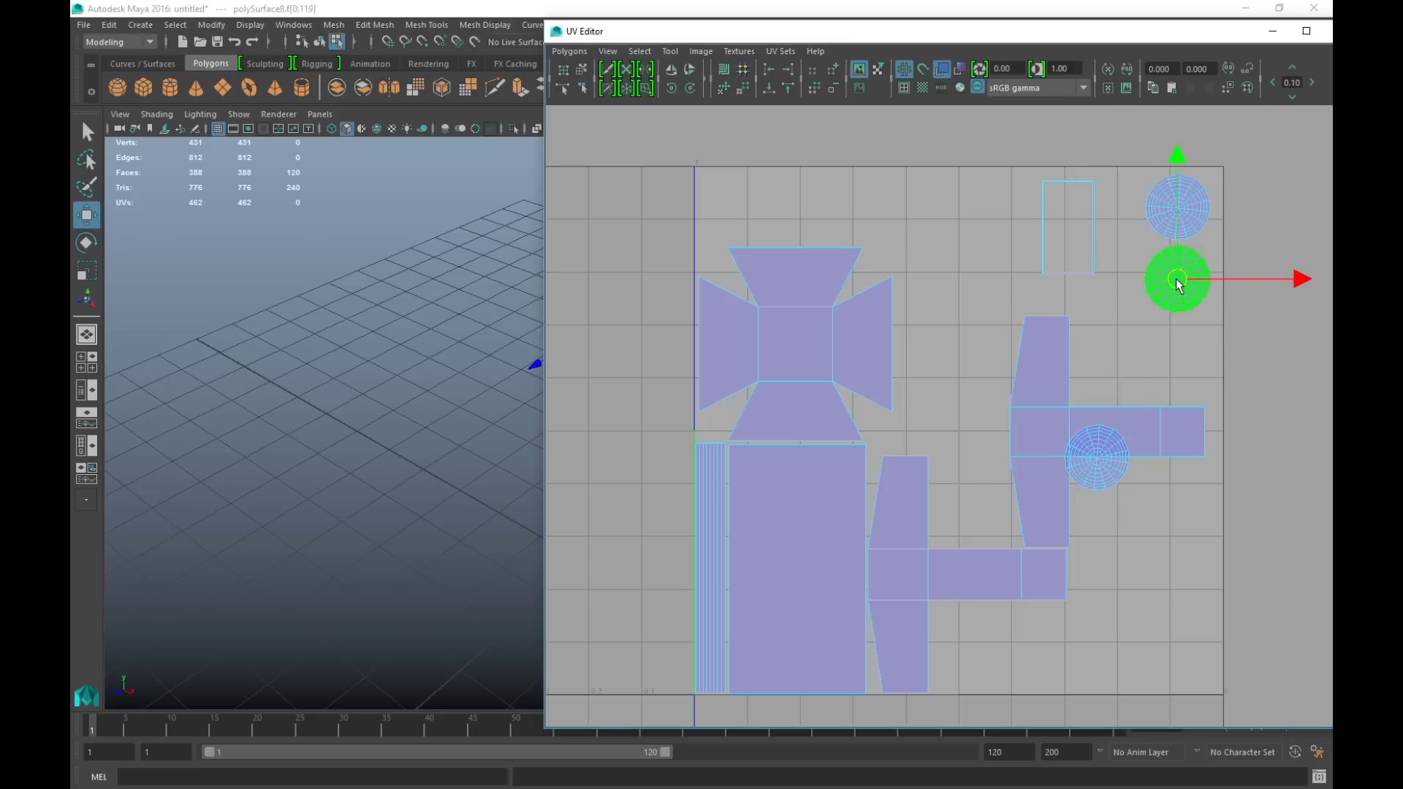
left_click(1095, 459)
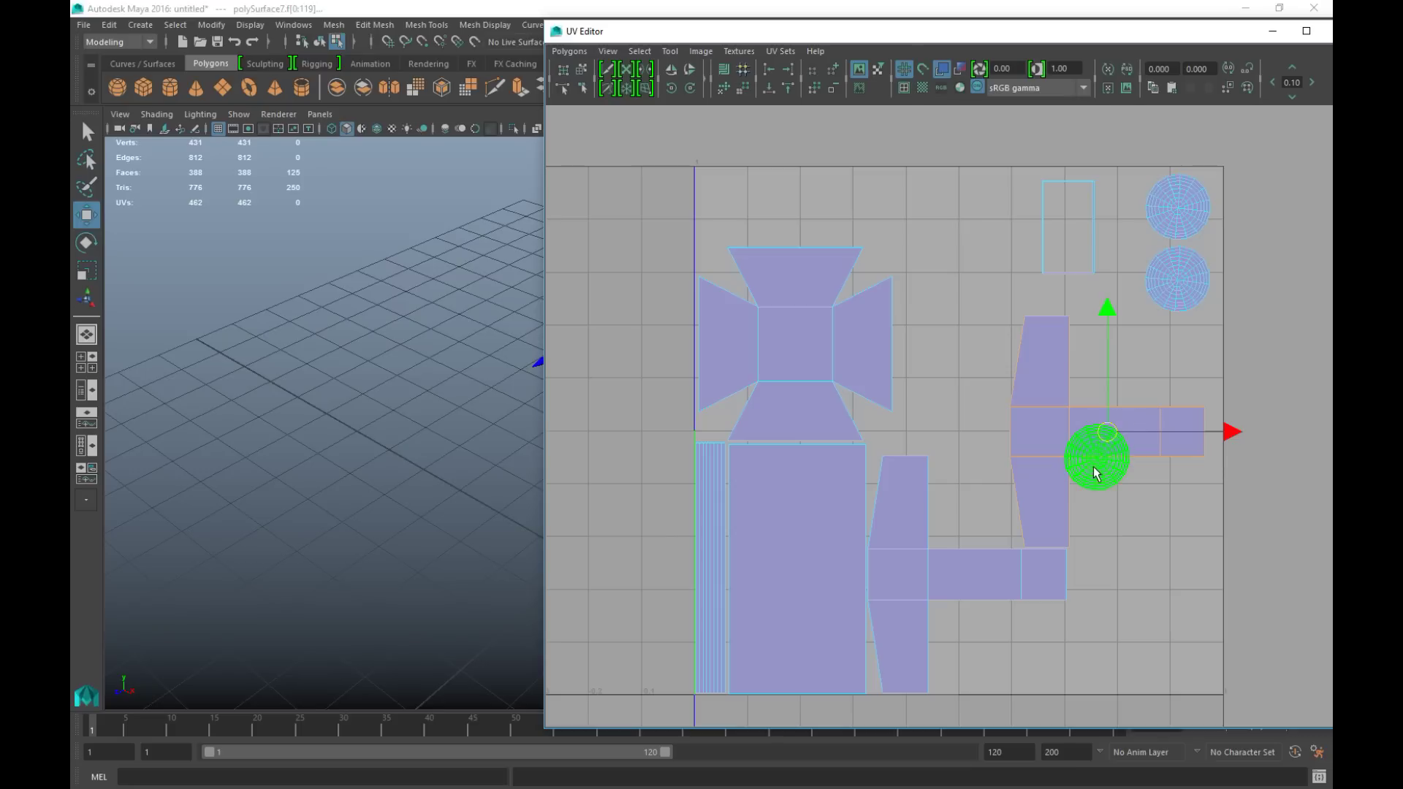
left_click(1107, 472)
left_click_drag(1097, 458, 1179, 354)
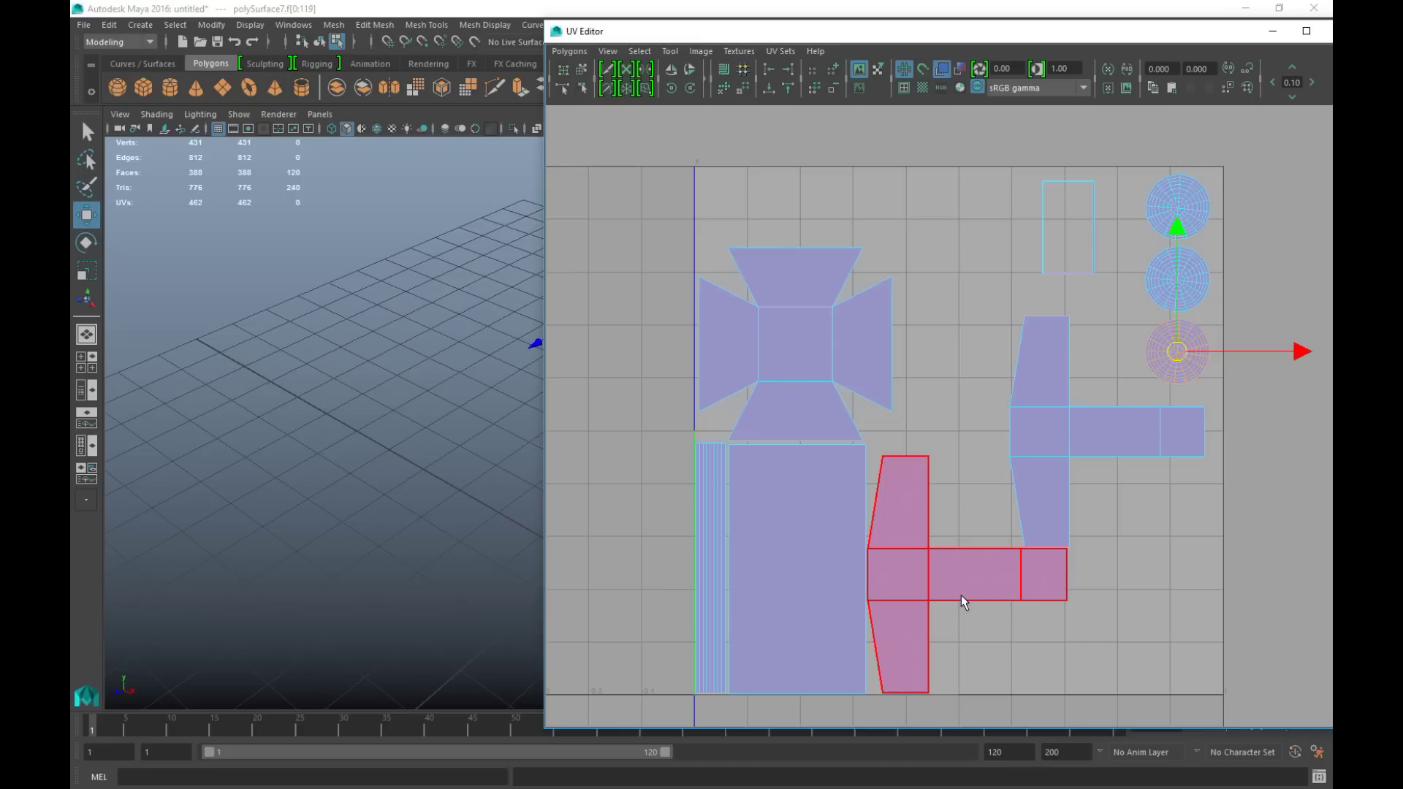
- Move the cross-shaped base shell to the UV square's upper-left corner and place the two T-shaped head shells beside it, staggered without overlap
left_click(812, 384)
left_click_drag(801, 352, 802, 276)
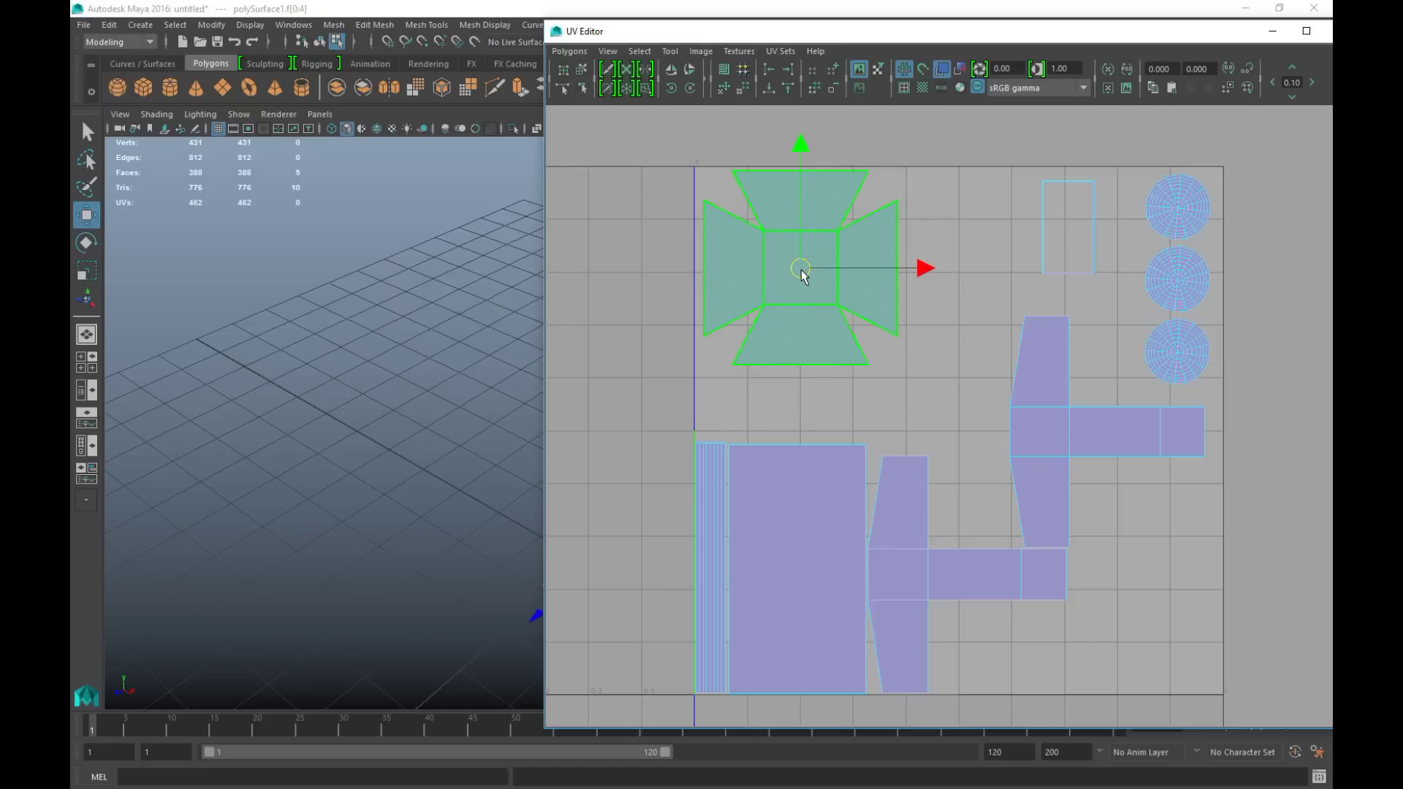
left_click(1060, 442)
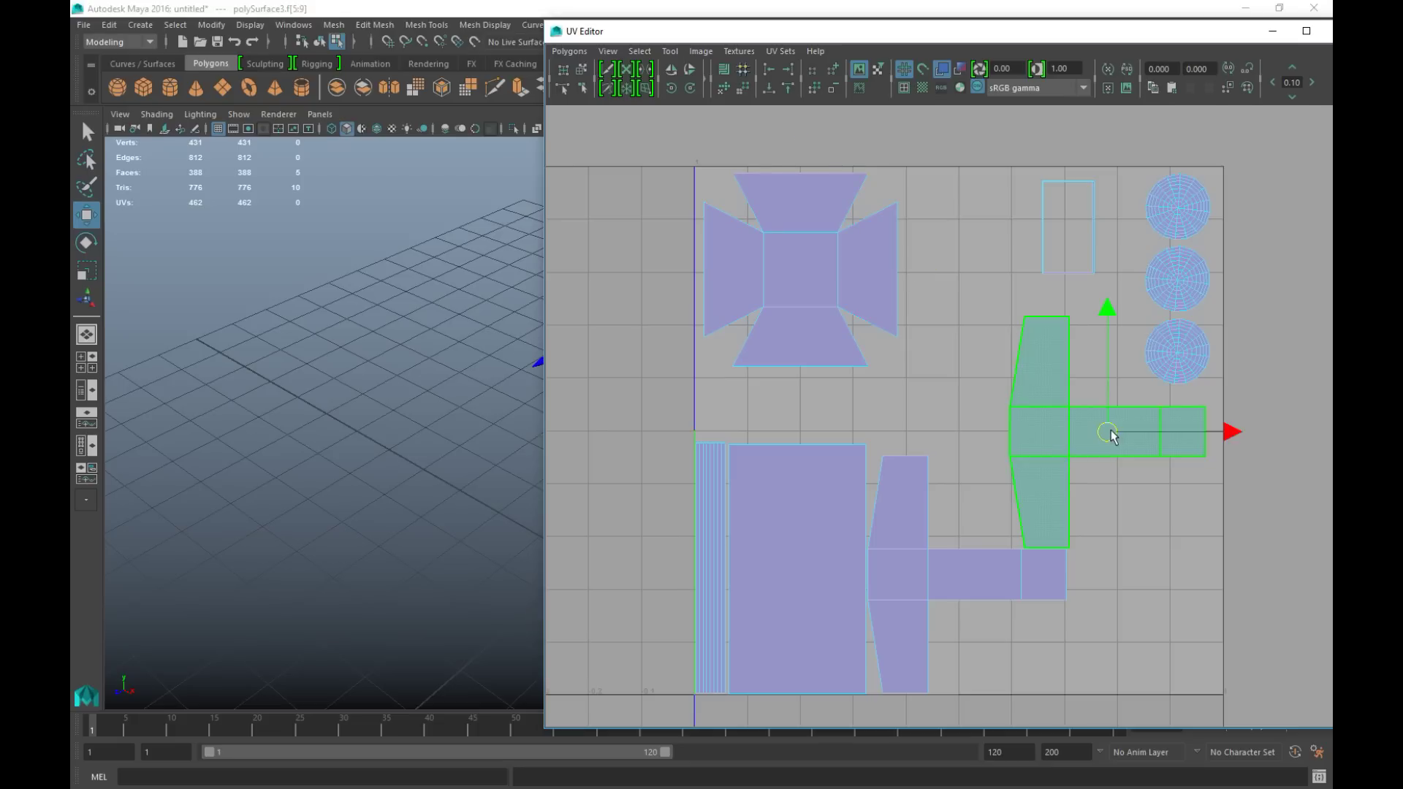
left_click_drag(1111, 432, 1016, 319)
left_click(973, 583)
left_click_drag(975, 583, 1077, 474)
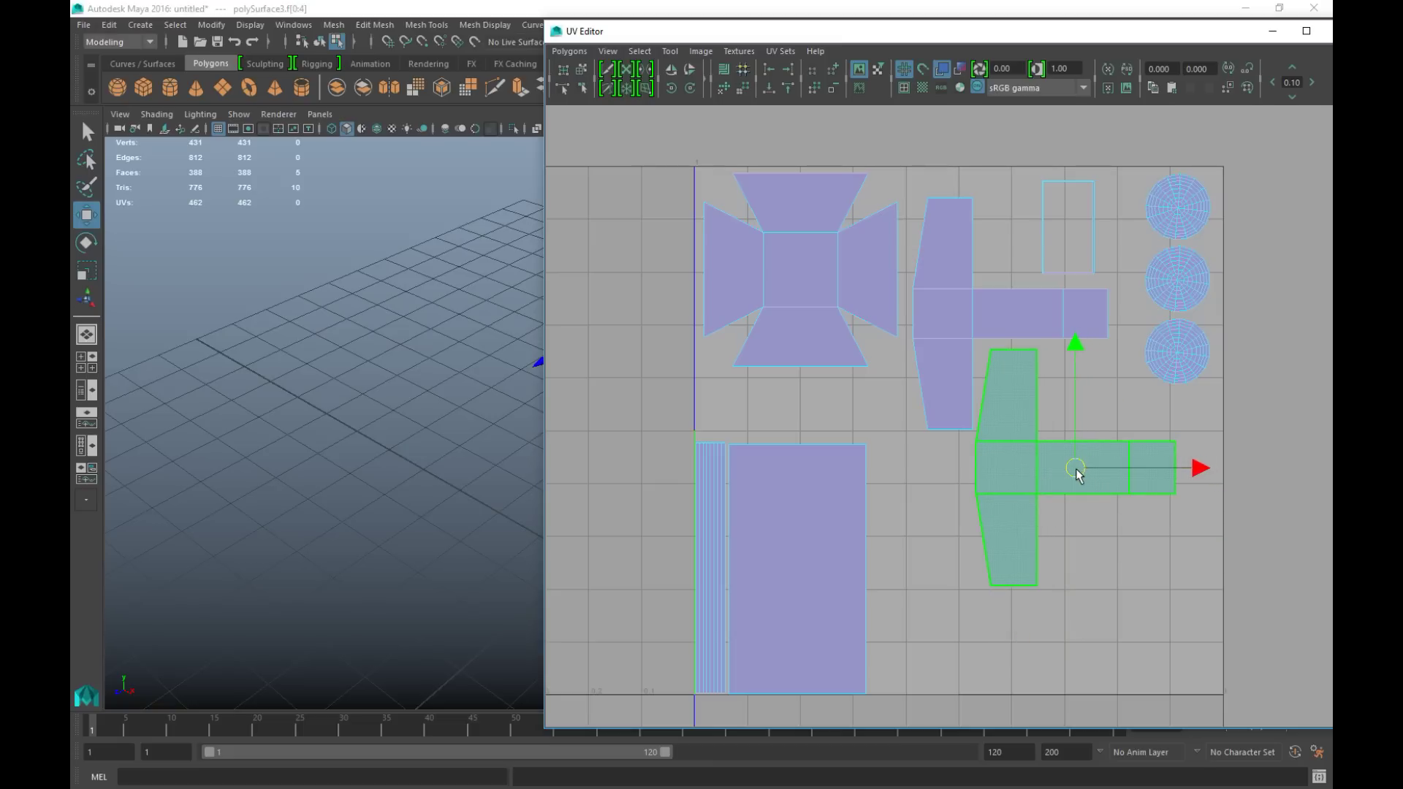
- Reposition the large rectangular shell slightly to the right of the narrow pole strip, near the bottom of the UV square
left_click(800, 568)
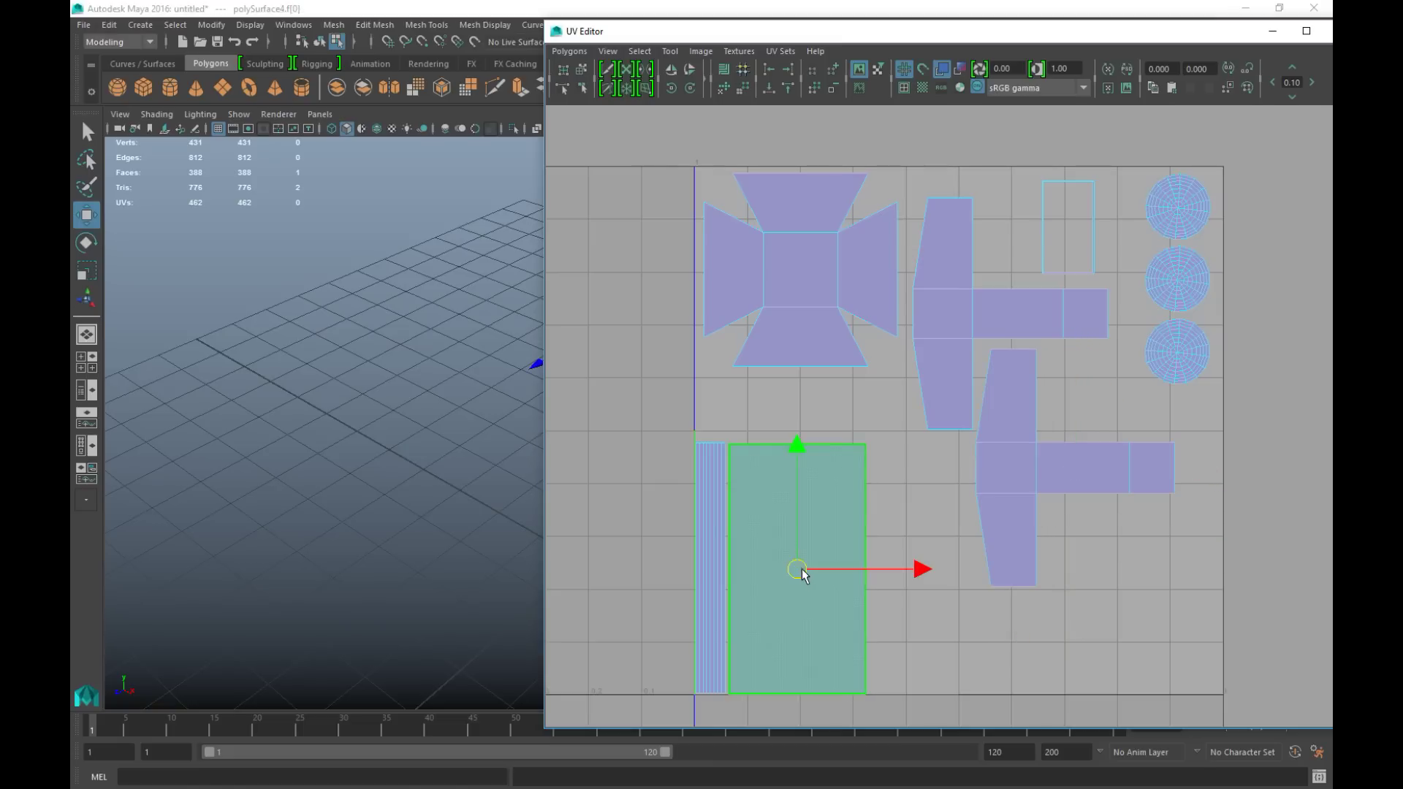
left_click_drag(800, 568, 855, 533)
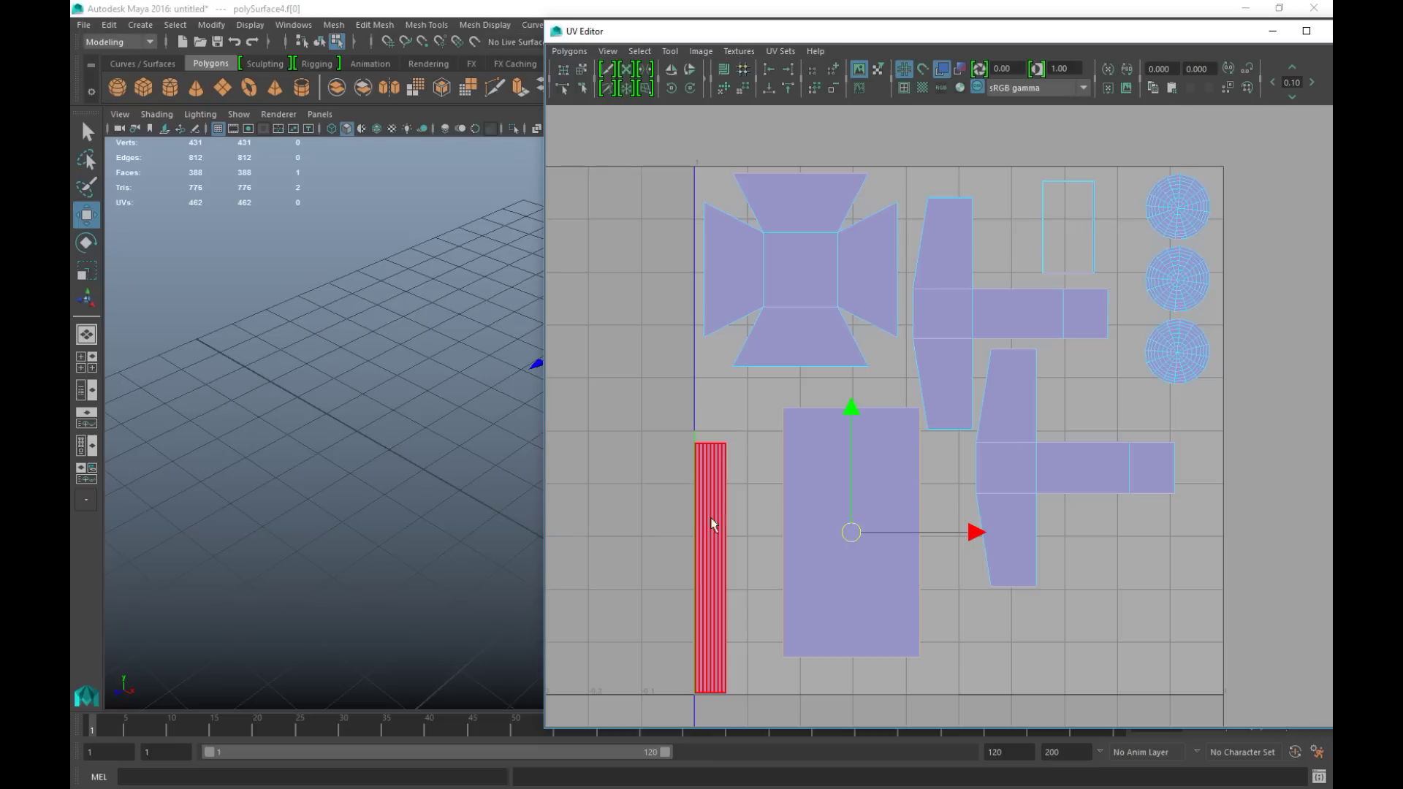
left_click_drag(680, 34, 898, 30)
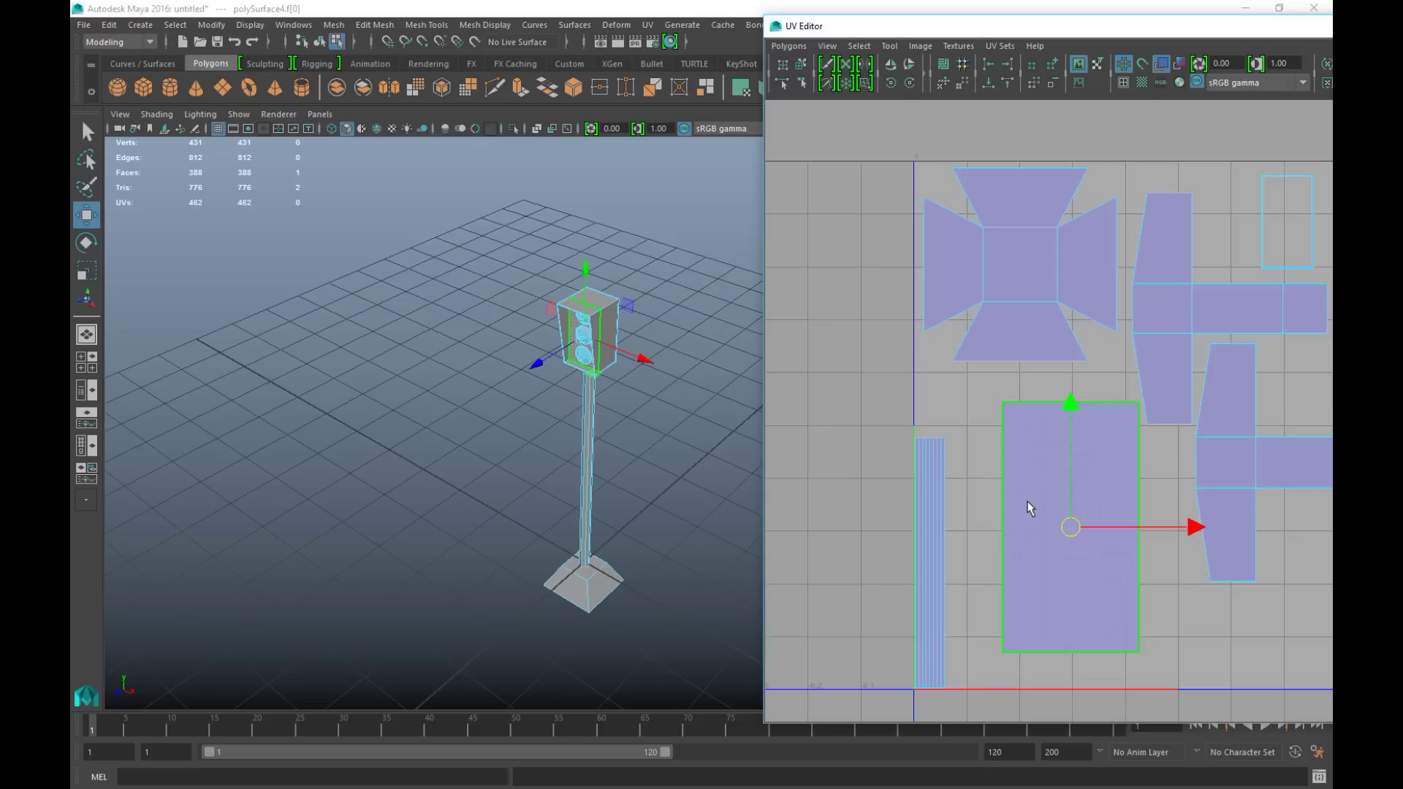
left_click_drag(1070, 526, 1026, 565)
- Reposition and widen the UV Editor window to give the UV layout more room
middle_click_drag(1102, 494, 870, 498, "alt")
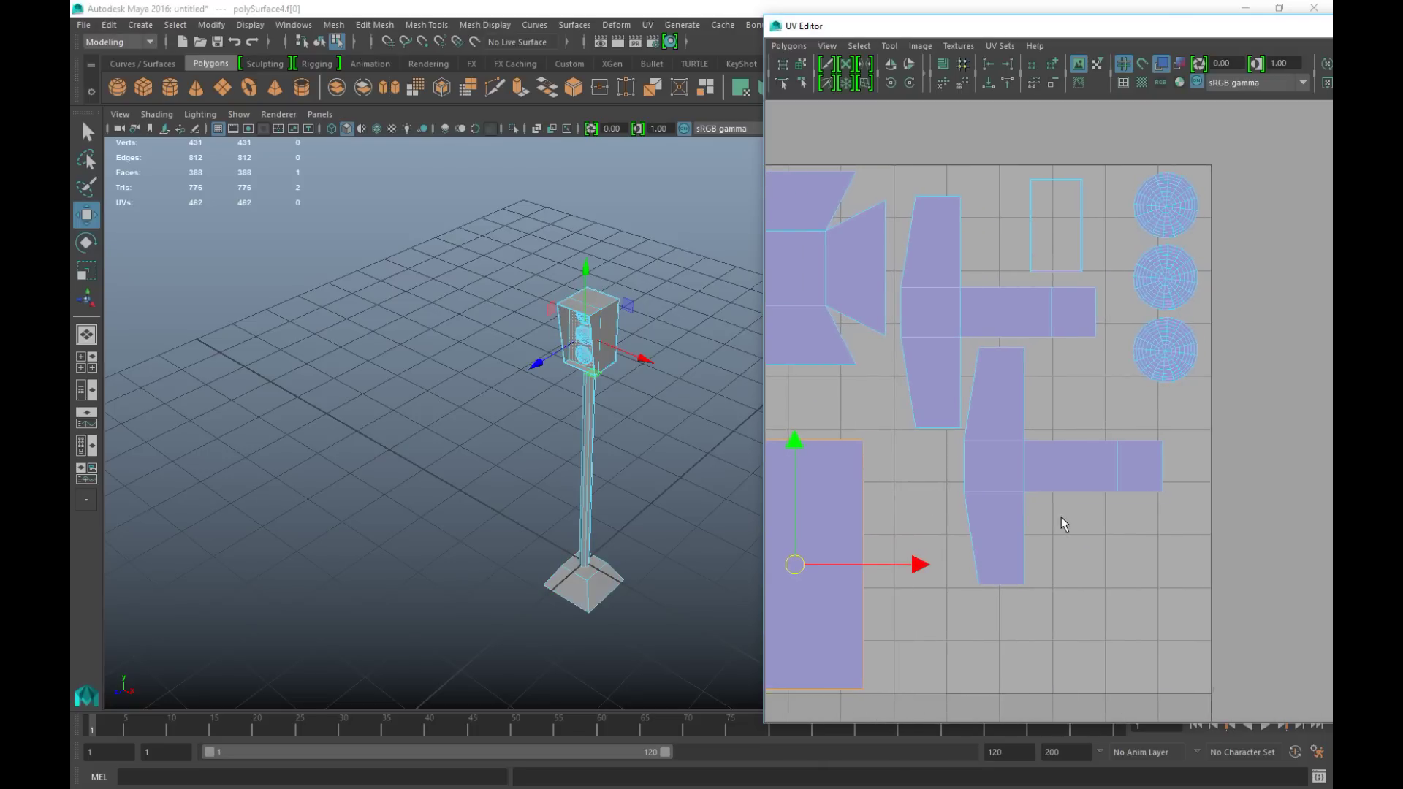
left_click_drag(914, 36, 905, 47)
left_click_drag(756, 154, 610, 150)
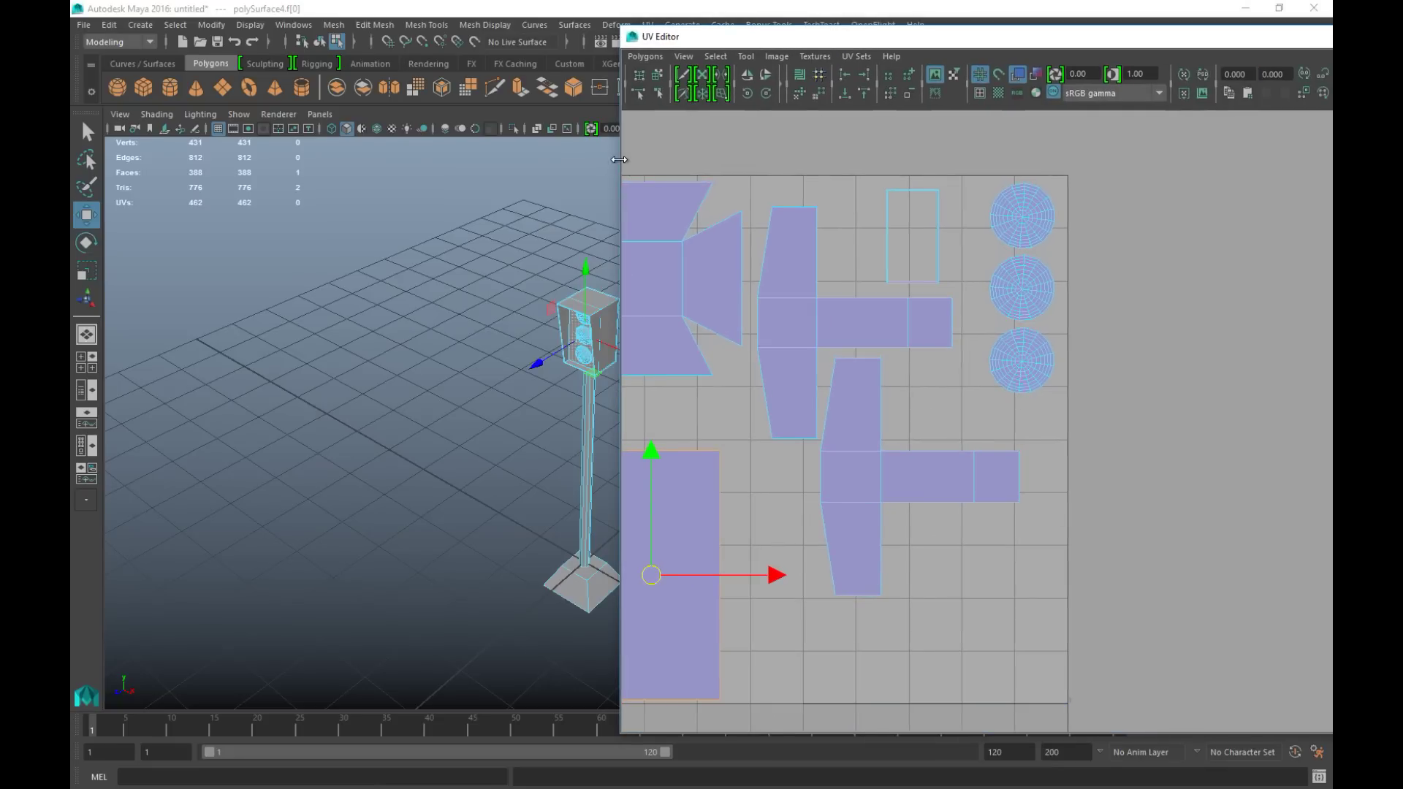
left_click_drag(620, 158, 341, 165)
- Start a UV Snapshot of the layout and browse for a location to save the image
left_click(367, 57)
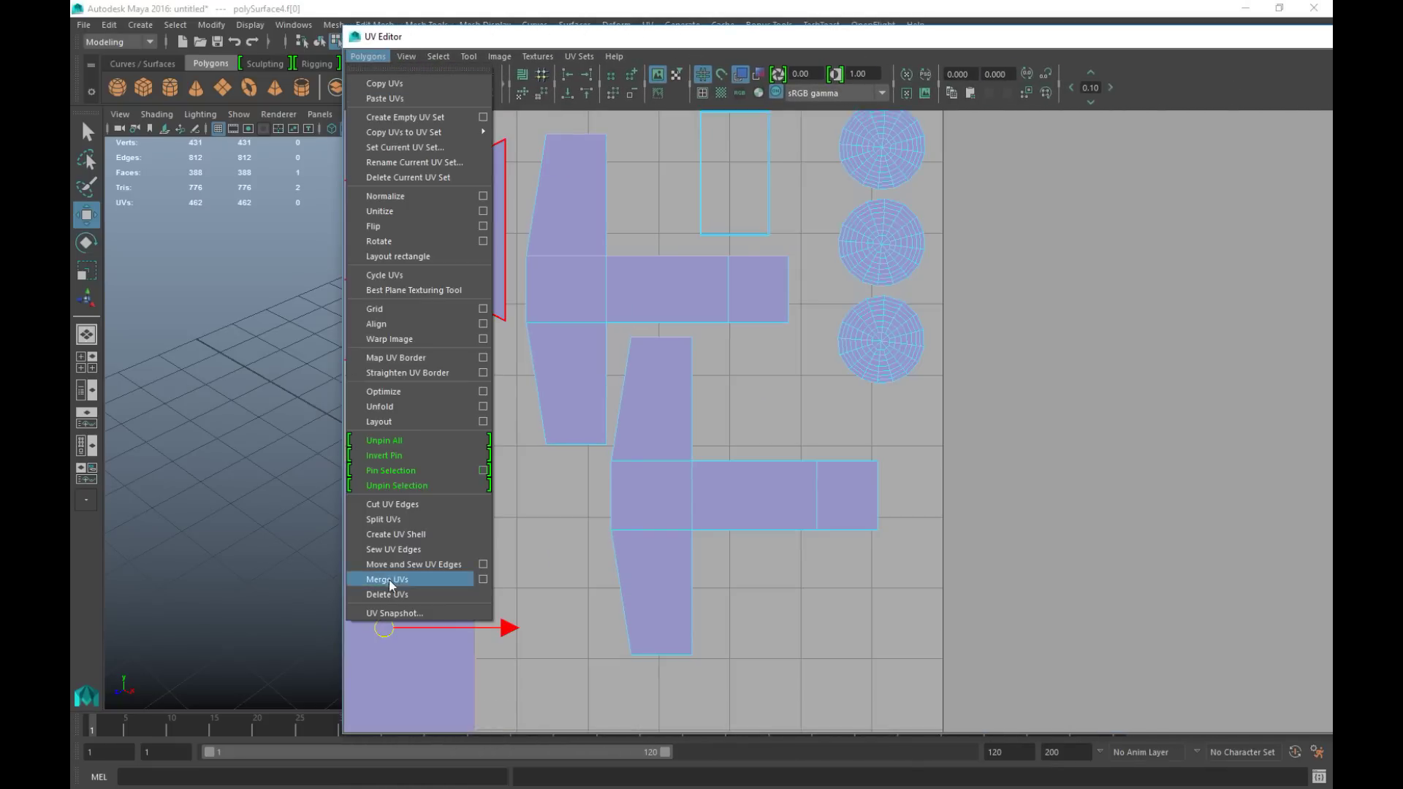
left_click(428, 616)
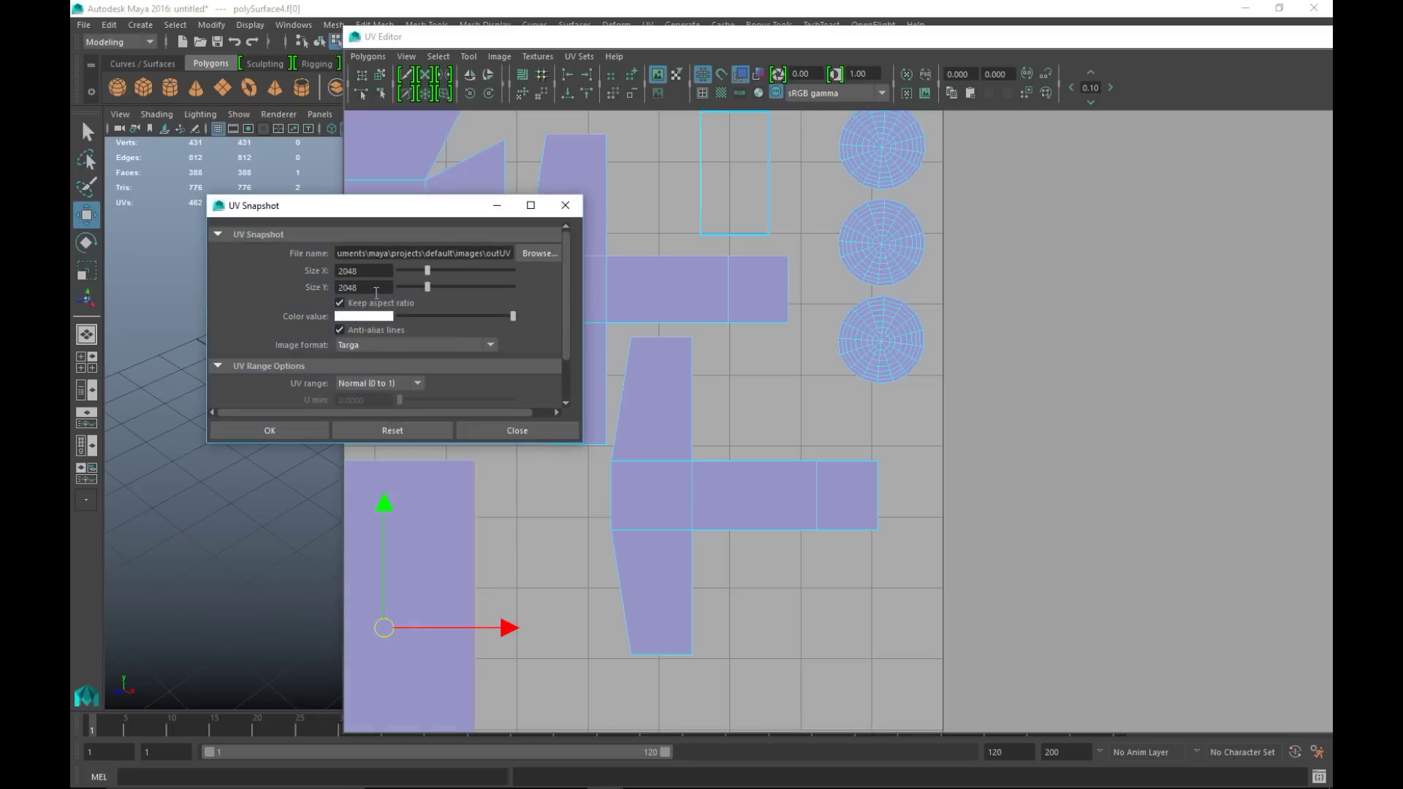
double_click(369, 271)
left_click(538, 254)
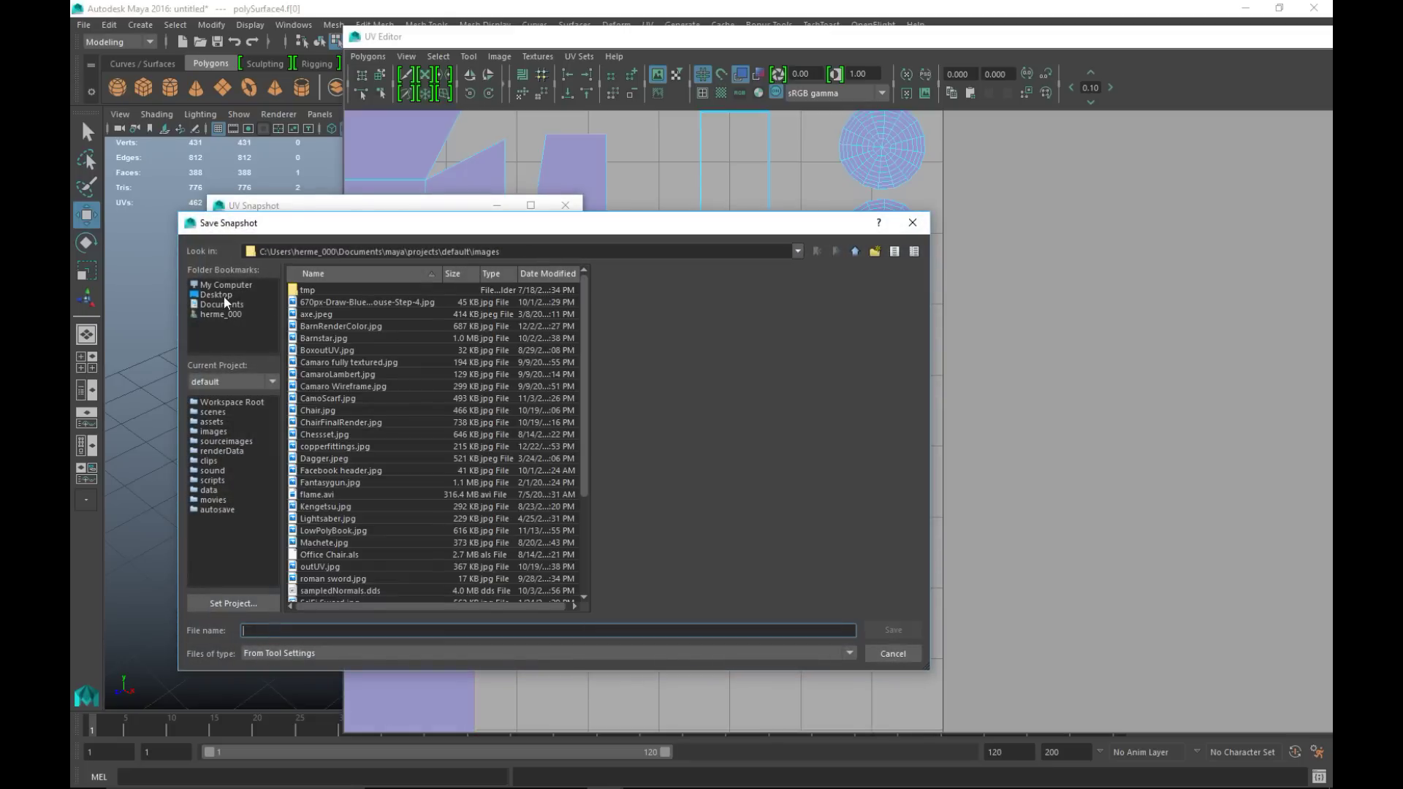
- Create a folder named StreetLight on the Desktop and open it as the snapshot's save location
left_click(217, 295)
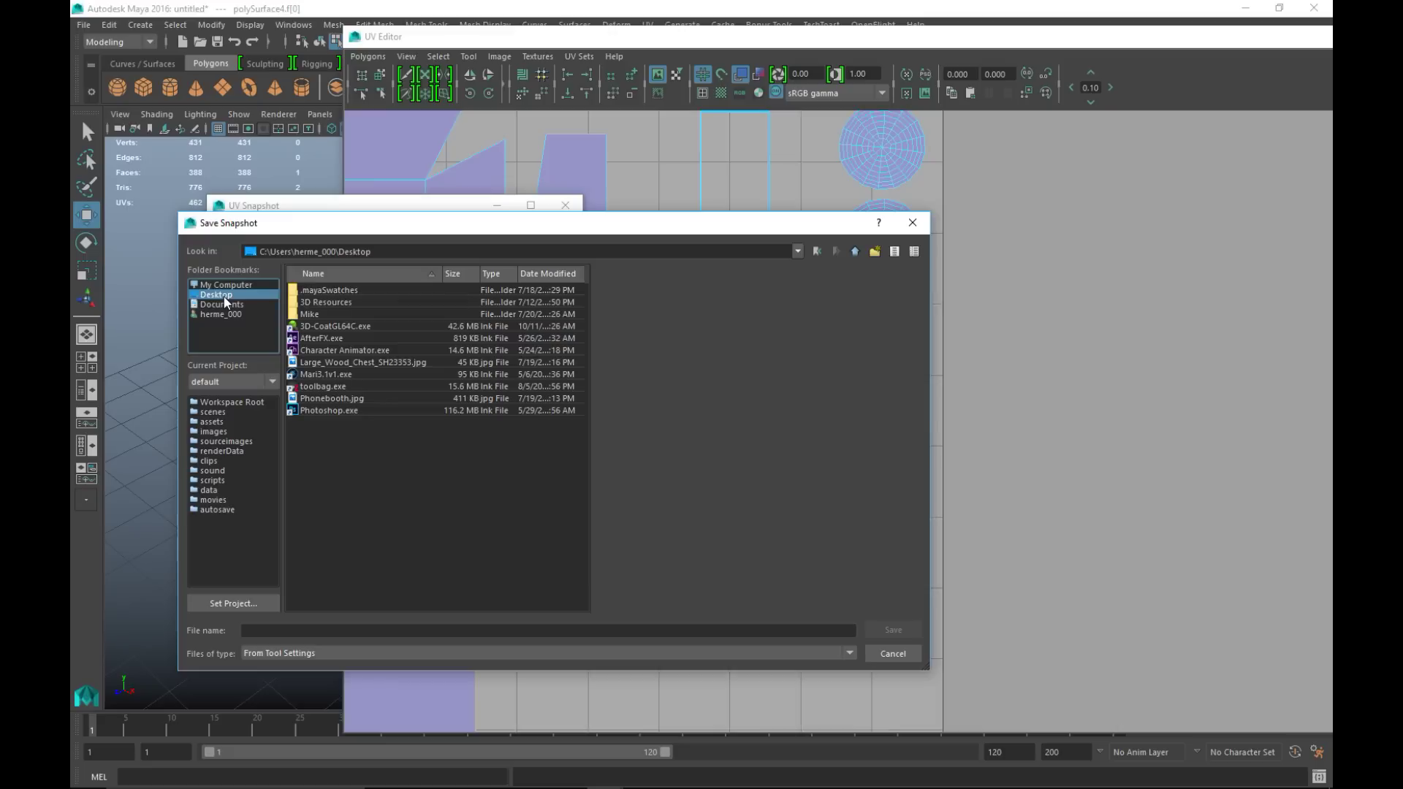
right_click(390, 467)
left_click(440, 494)
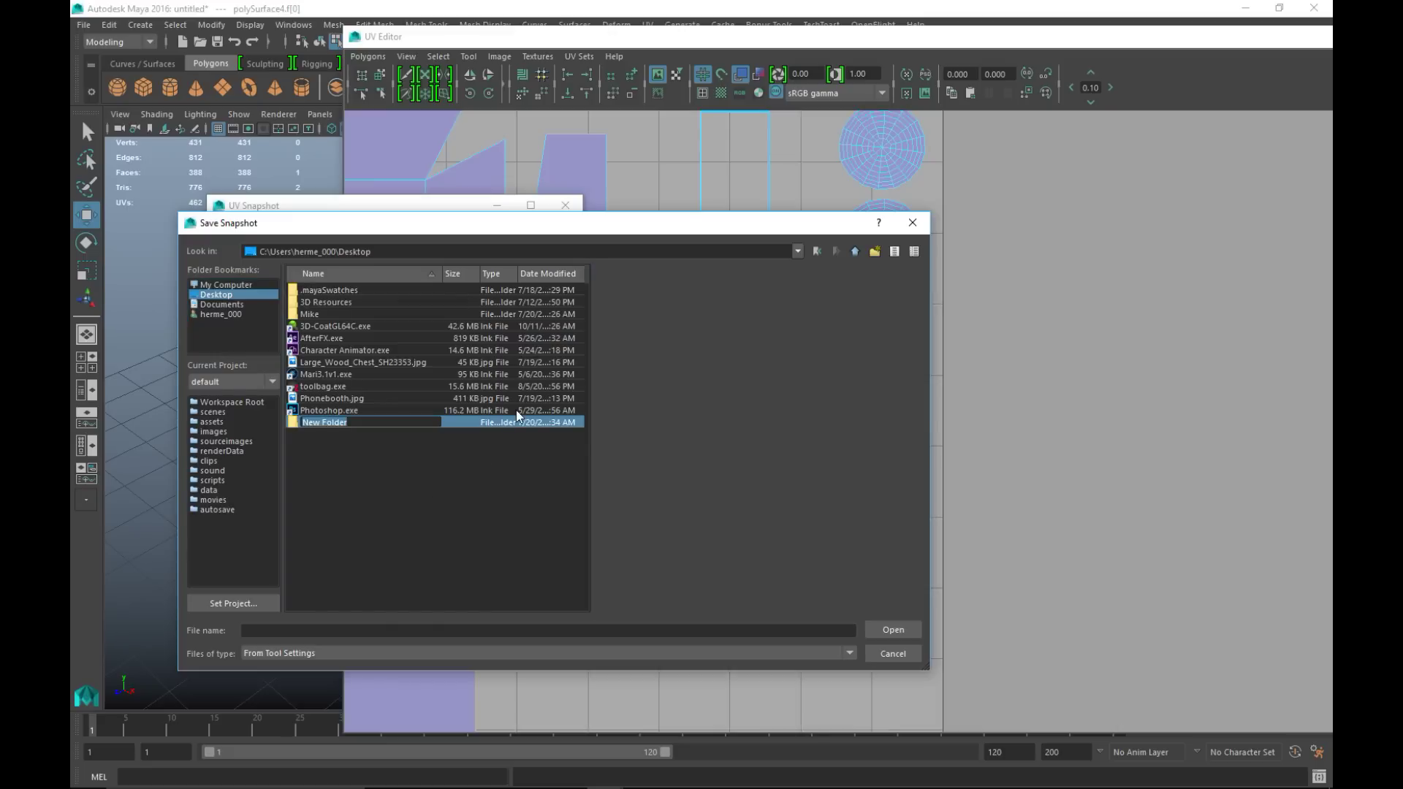
type("StreetLight")
key("Return")
double_click(349, 423)
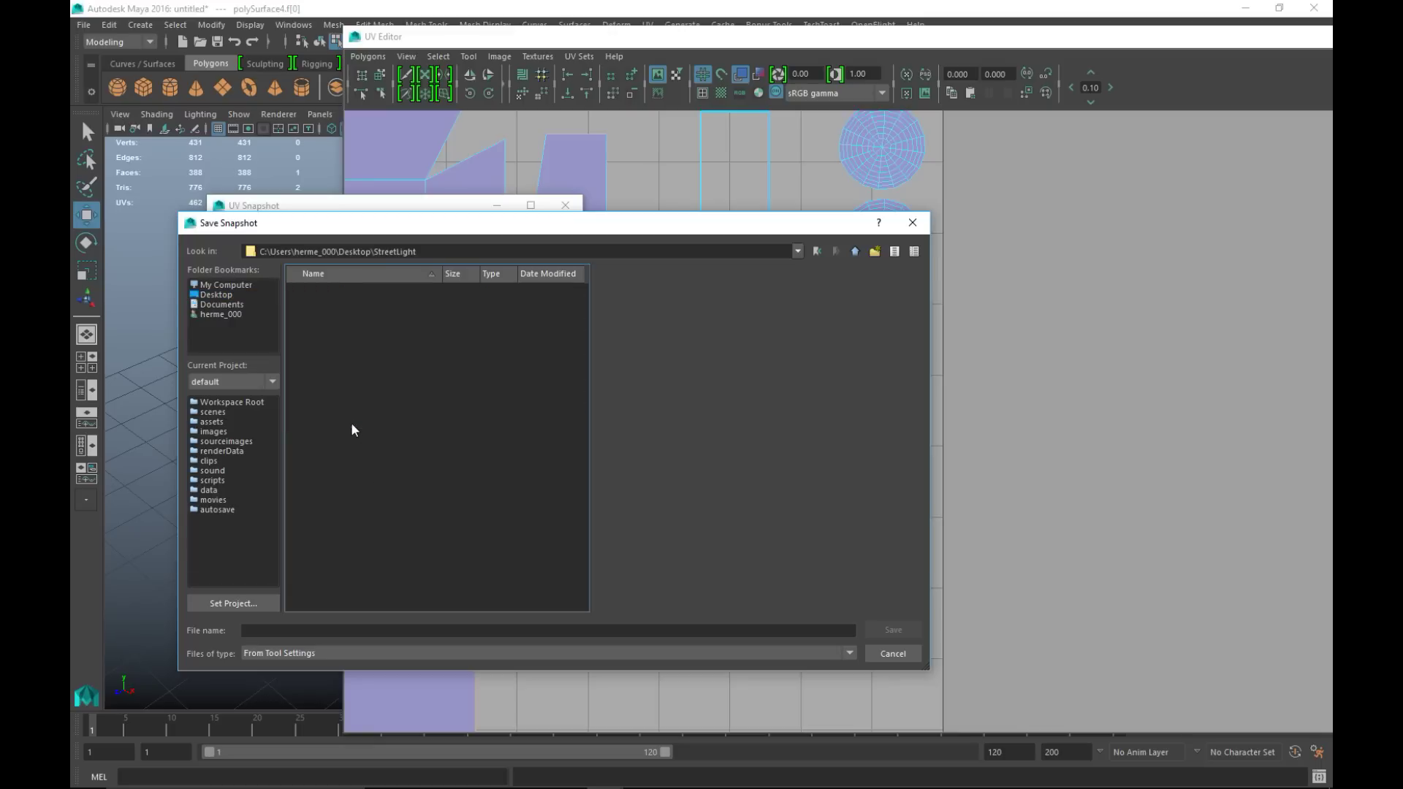
- Name the snapshot file StreetLightUVSnap and save that path in the snapshot settings
left_click(317, 629)
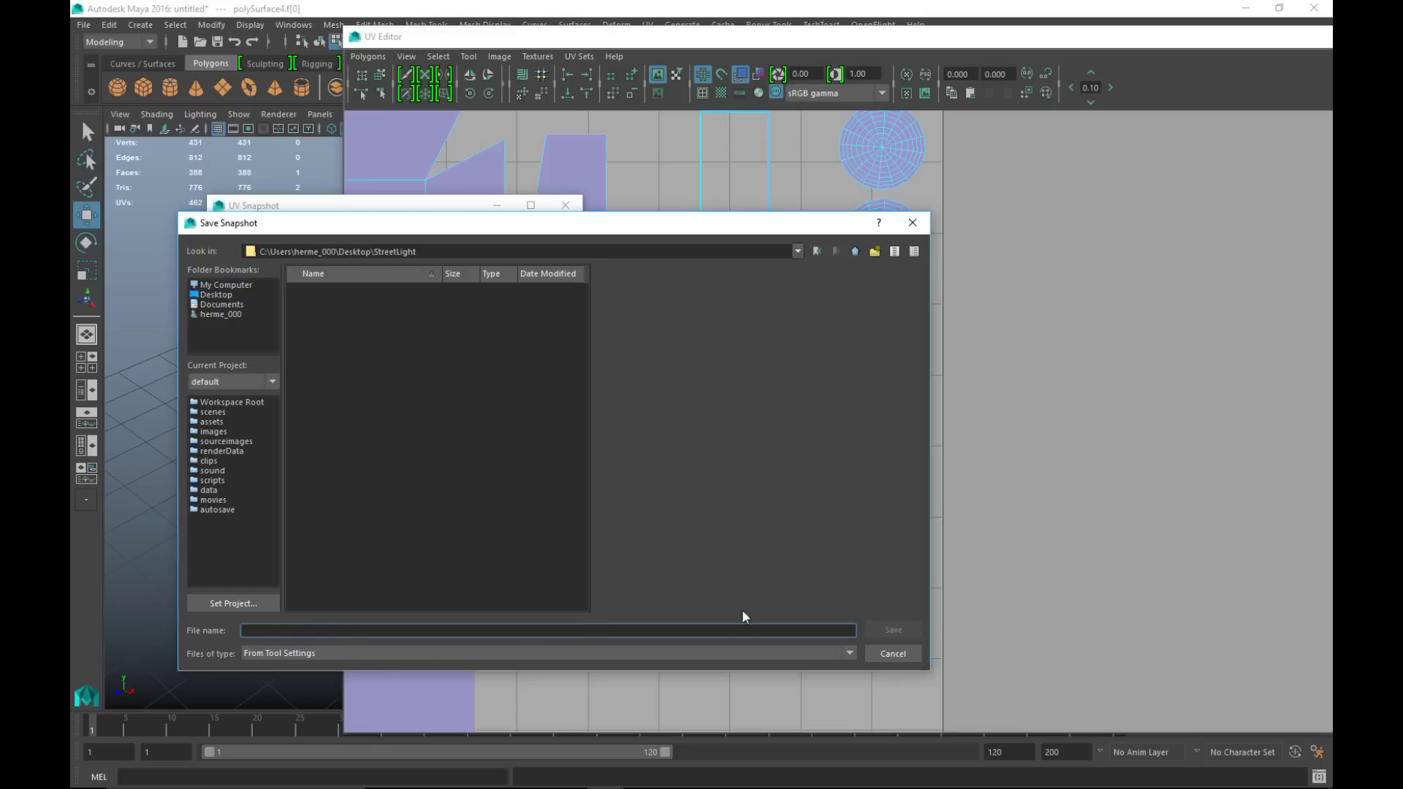
type("StreetLightUVSnap")
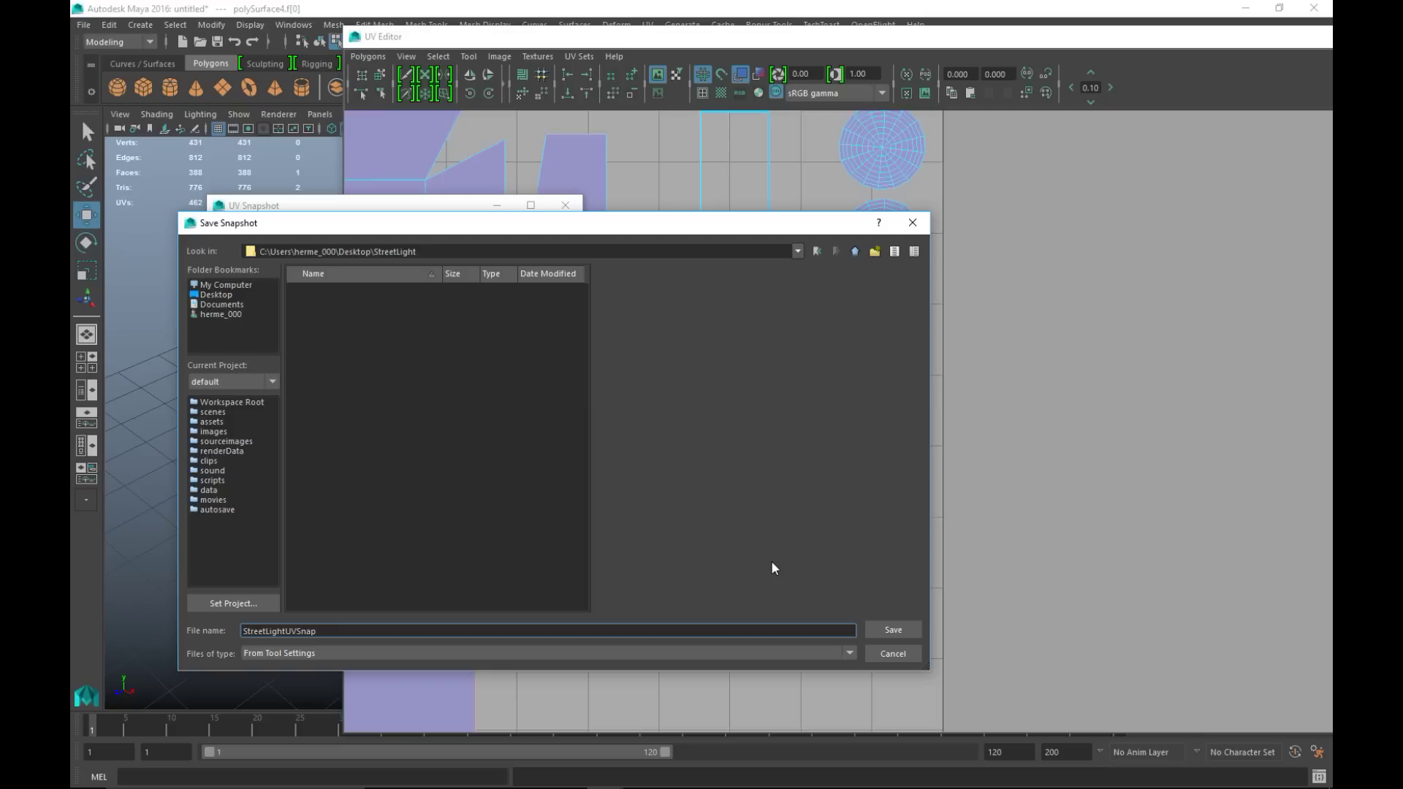
left_click(891, 630)
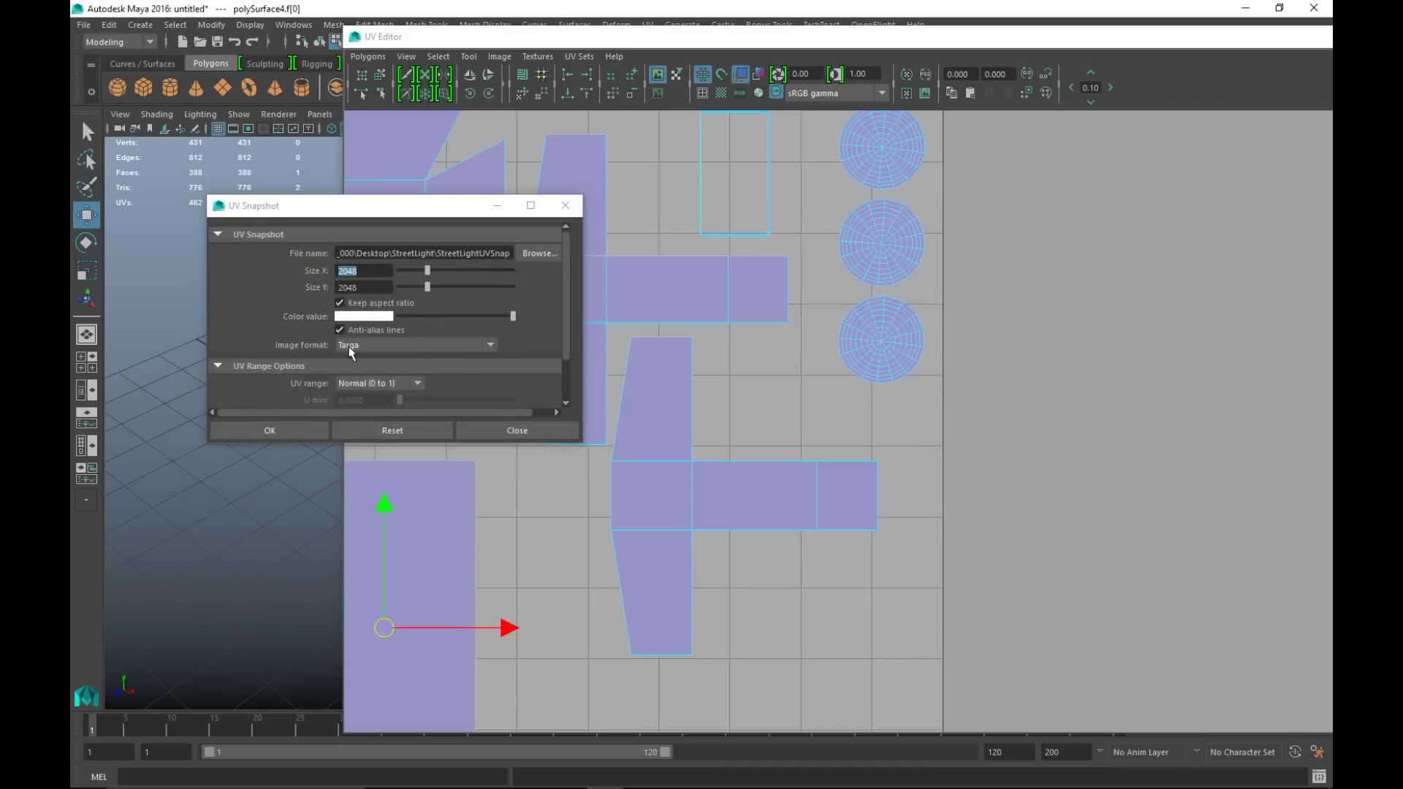
- Export the UV snapshot as a 2048 by 2048 Targa image covering the normal 0 to 1 range
scroll(530, 314, "down", 2)
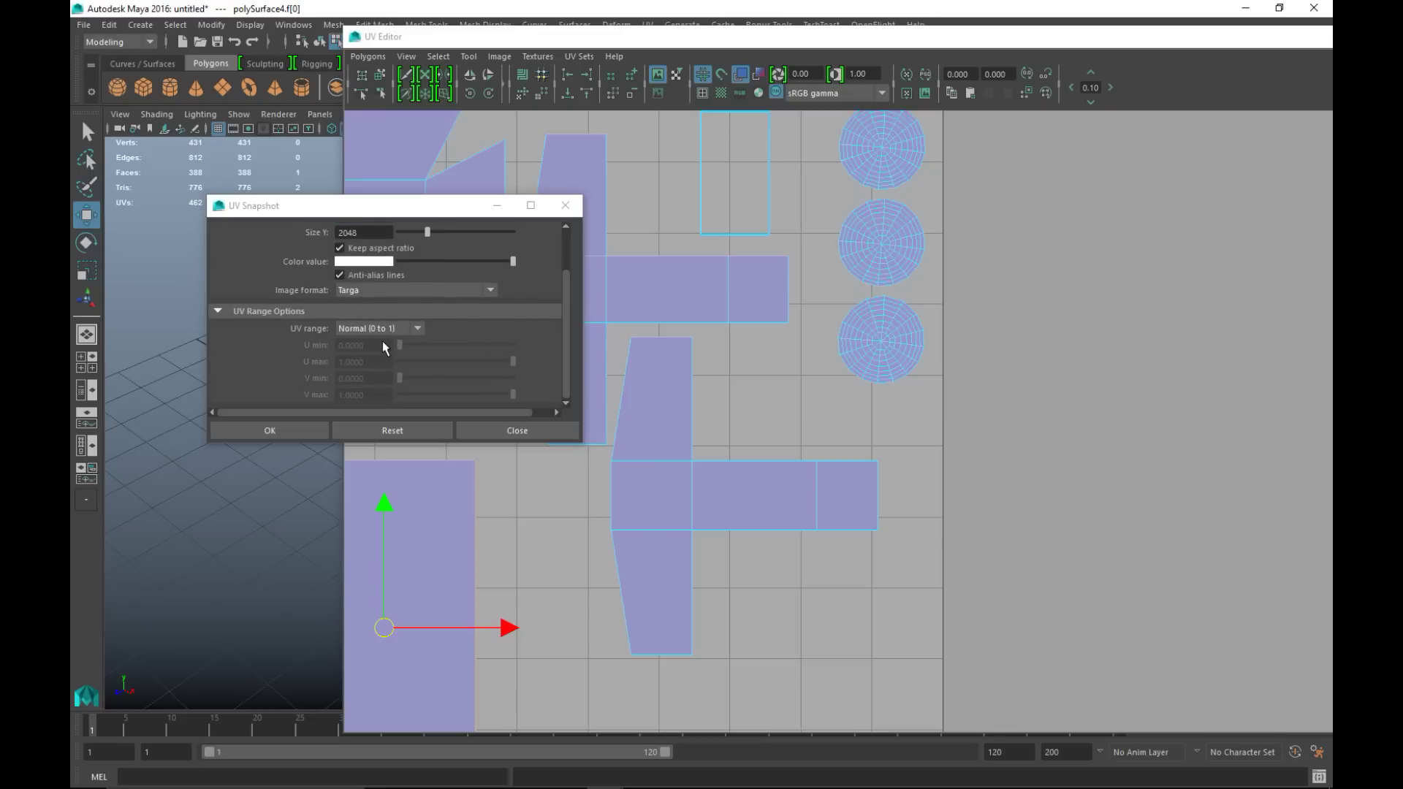
key("a")
scroll(1014, 463, "down", 5)
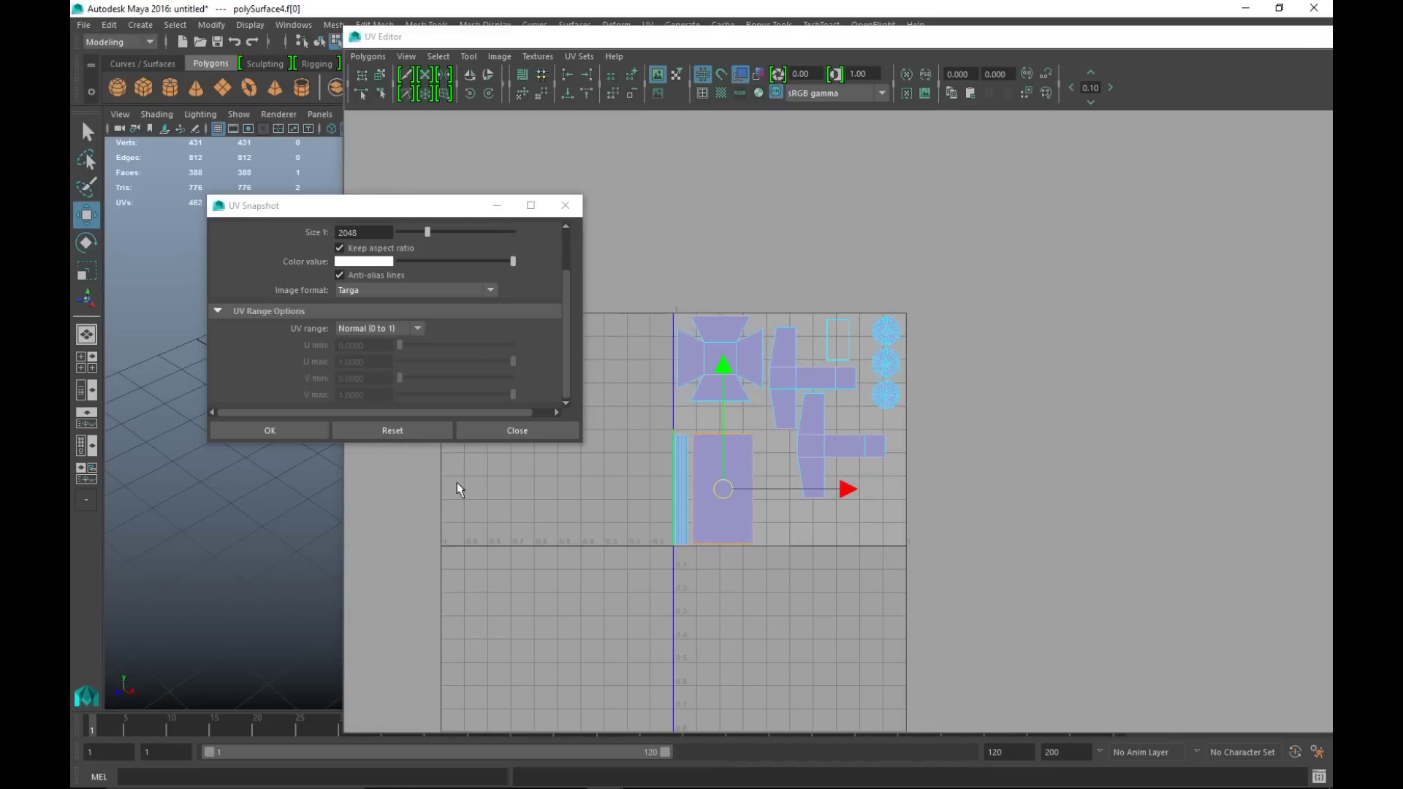
left_click(272, 431)
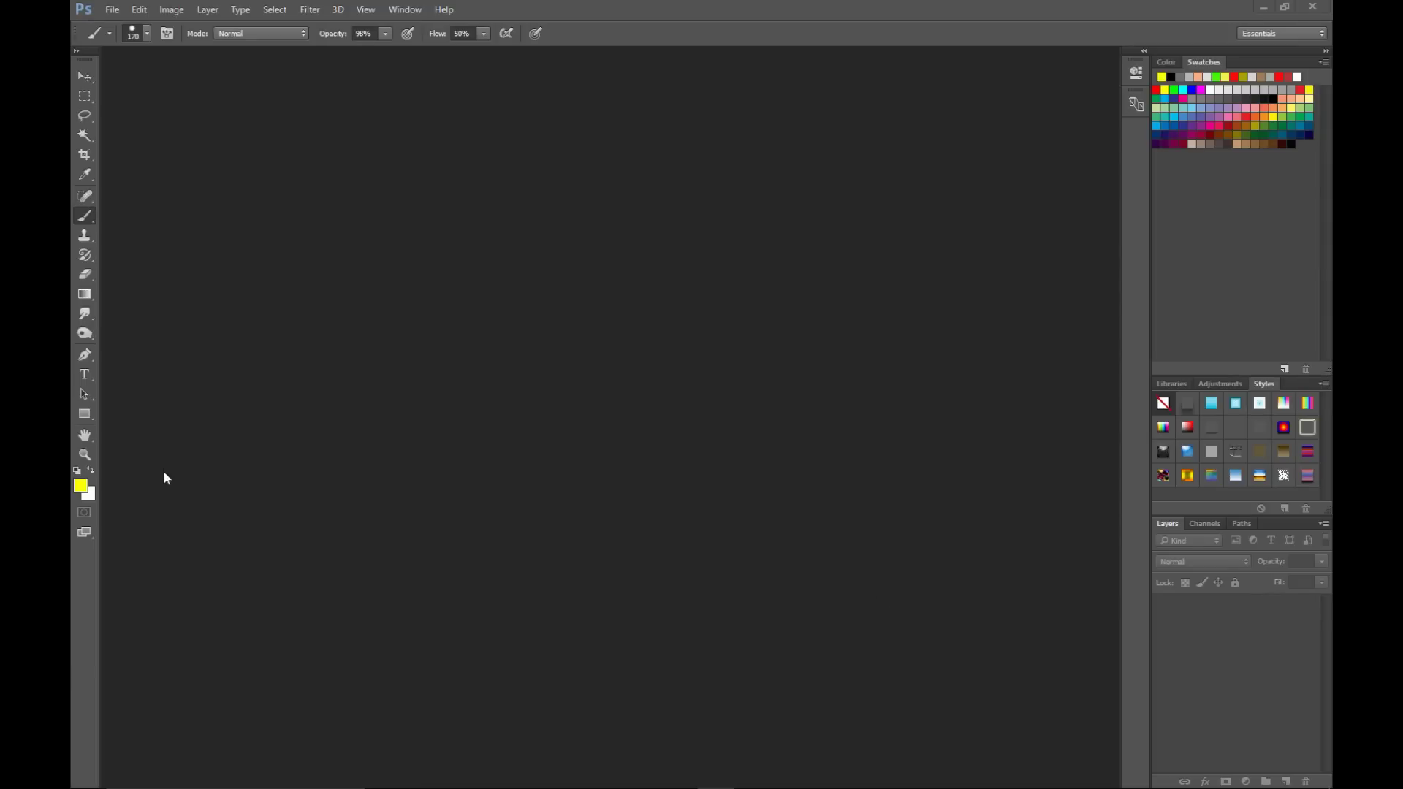
- Switch to Photoshop and open the StreetLightUVSnap Targa image from the StreetLight folder
left_click(111, 10)
left_click(141, 41)
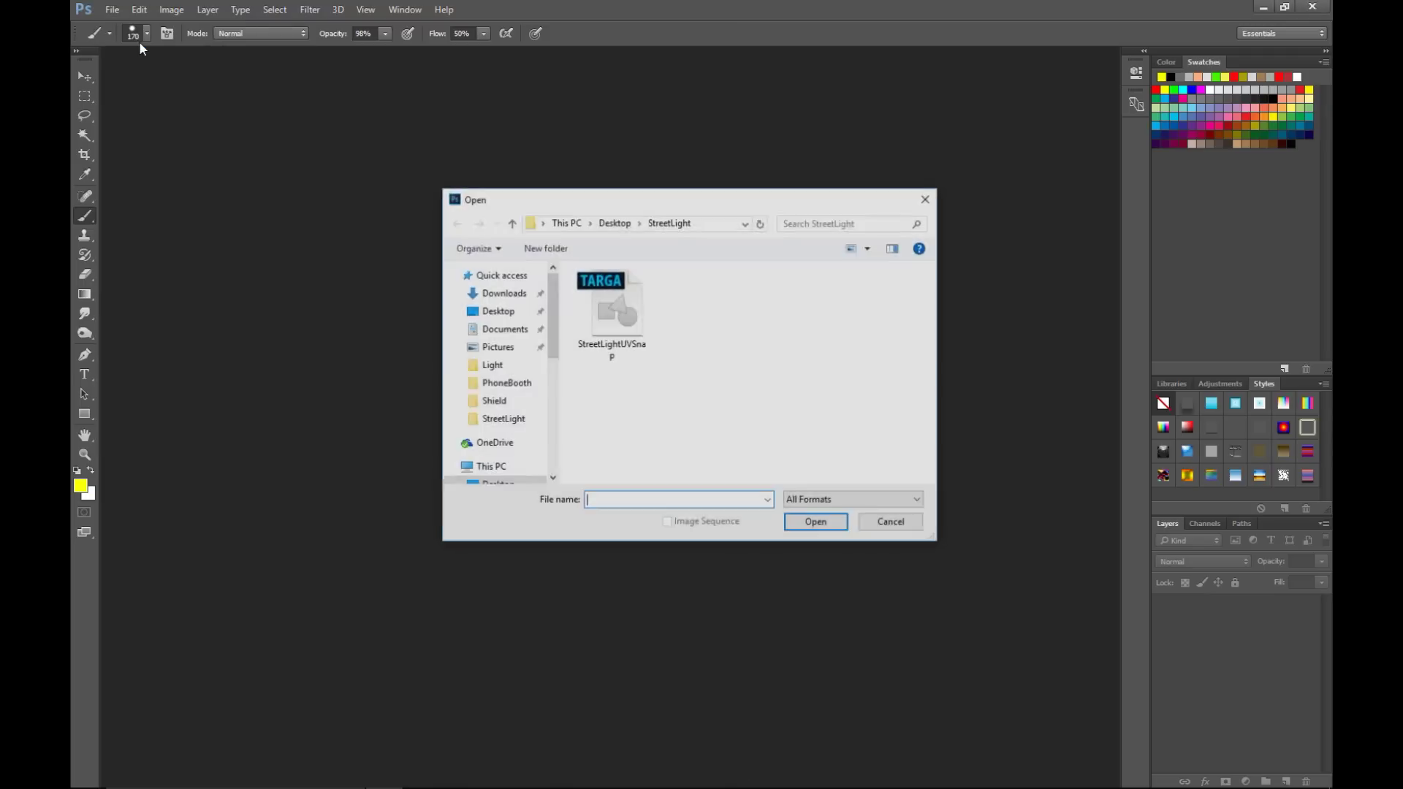
left_click(623, 349)
left_click(814, 523)
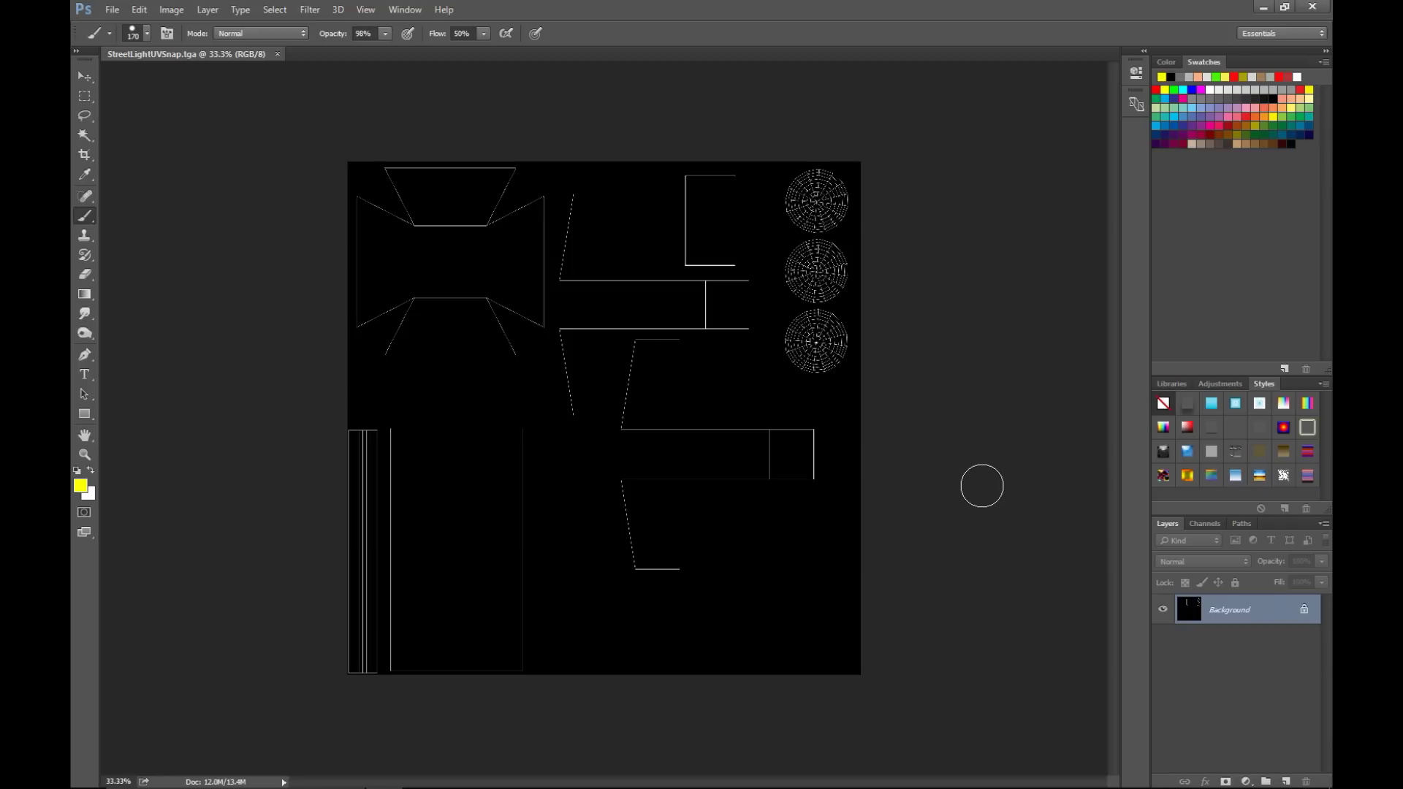
- Invert the snapshot to dark lines on white and darken the lines by setting Brightness to -150
key("ctrl+i")
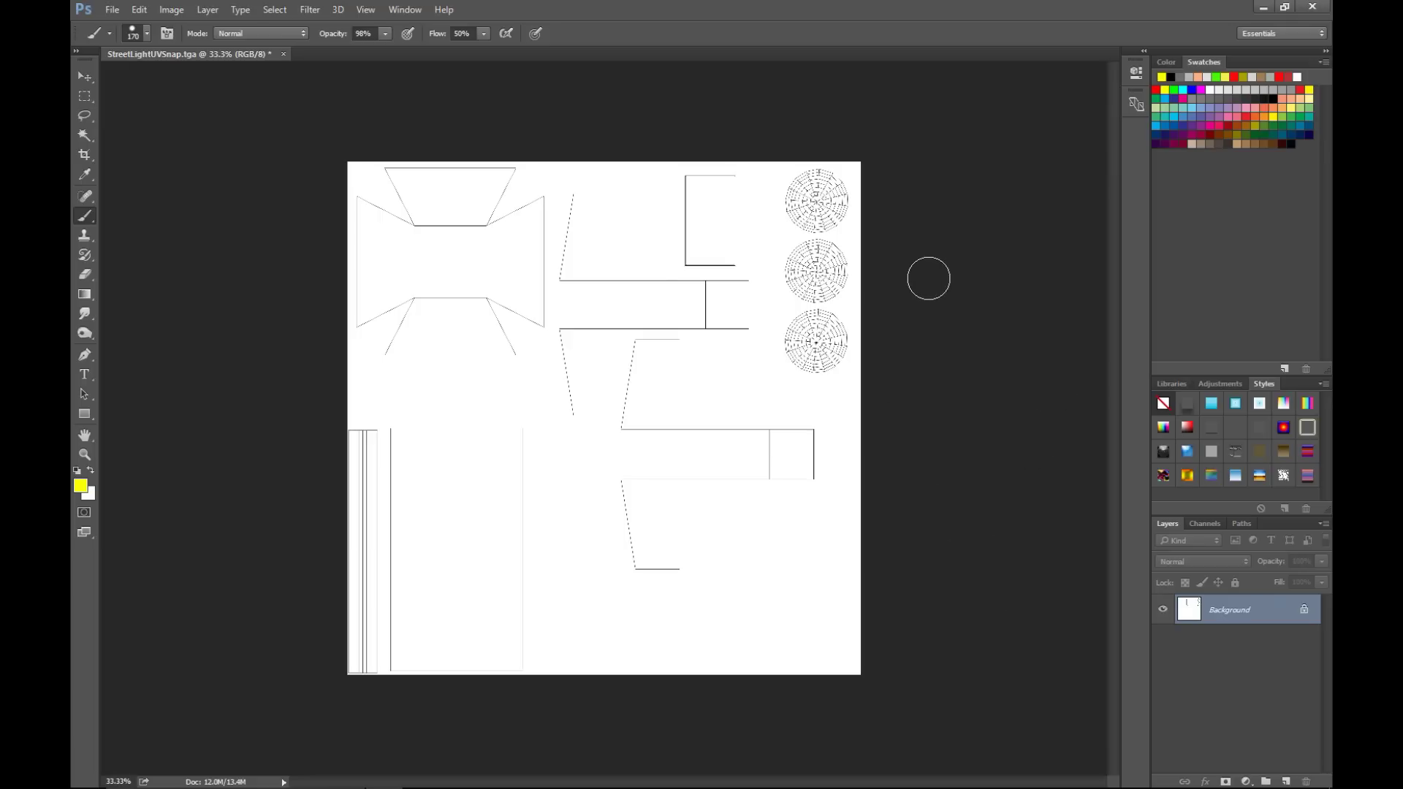
left_click(177, 11)
mouse_move(241, 48)
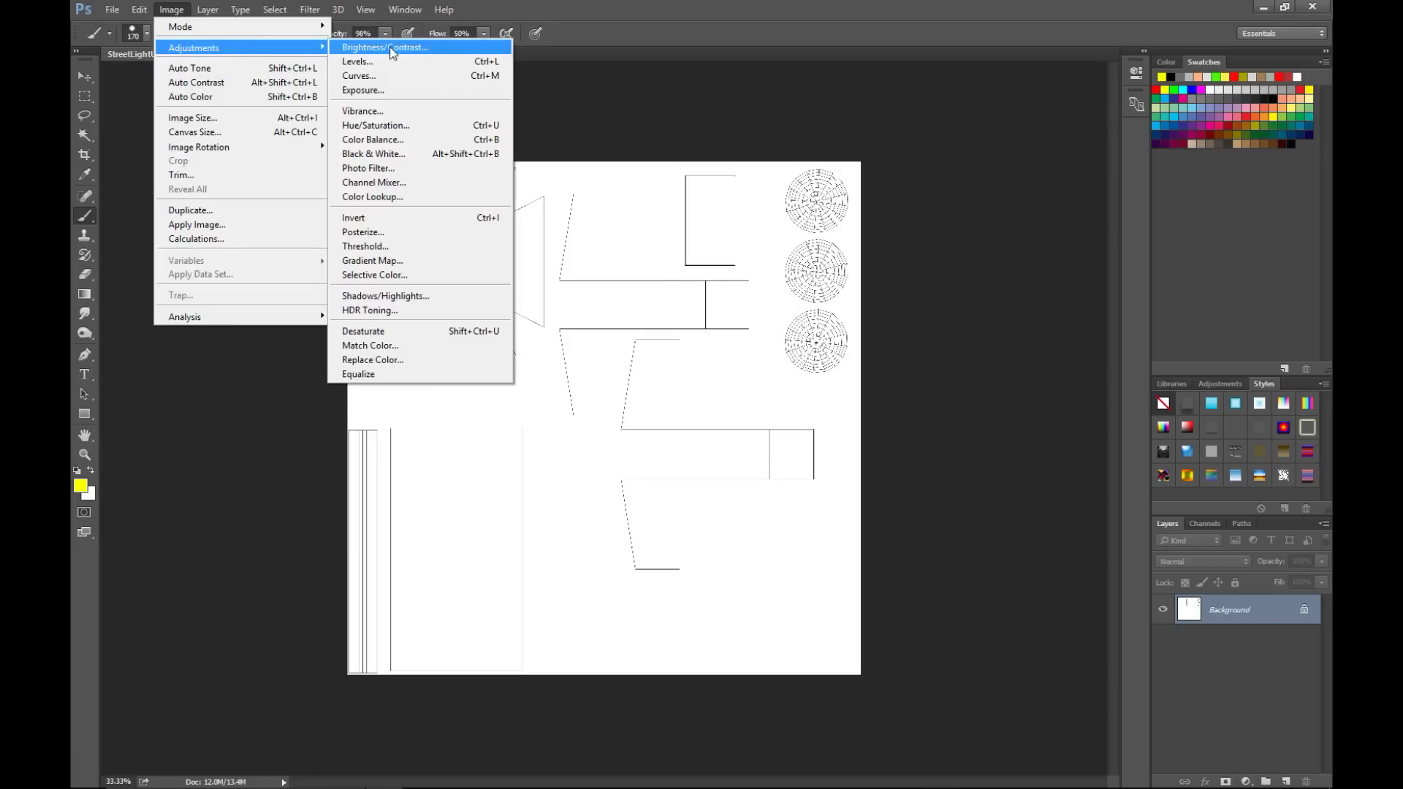
left_click(387, 47)
left_click_drag(819, 249, 739, 247)
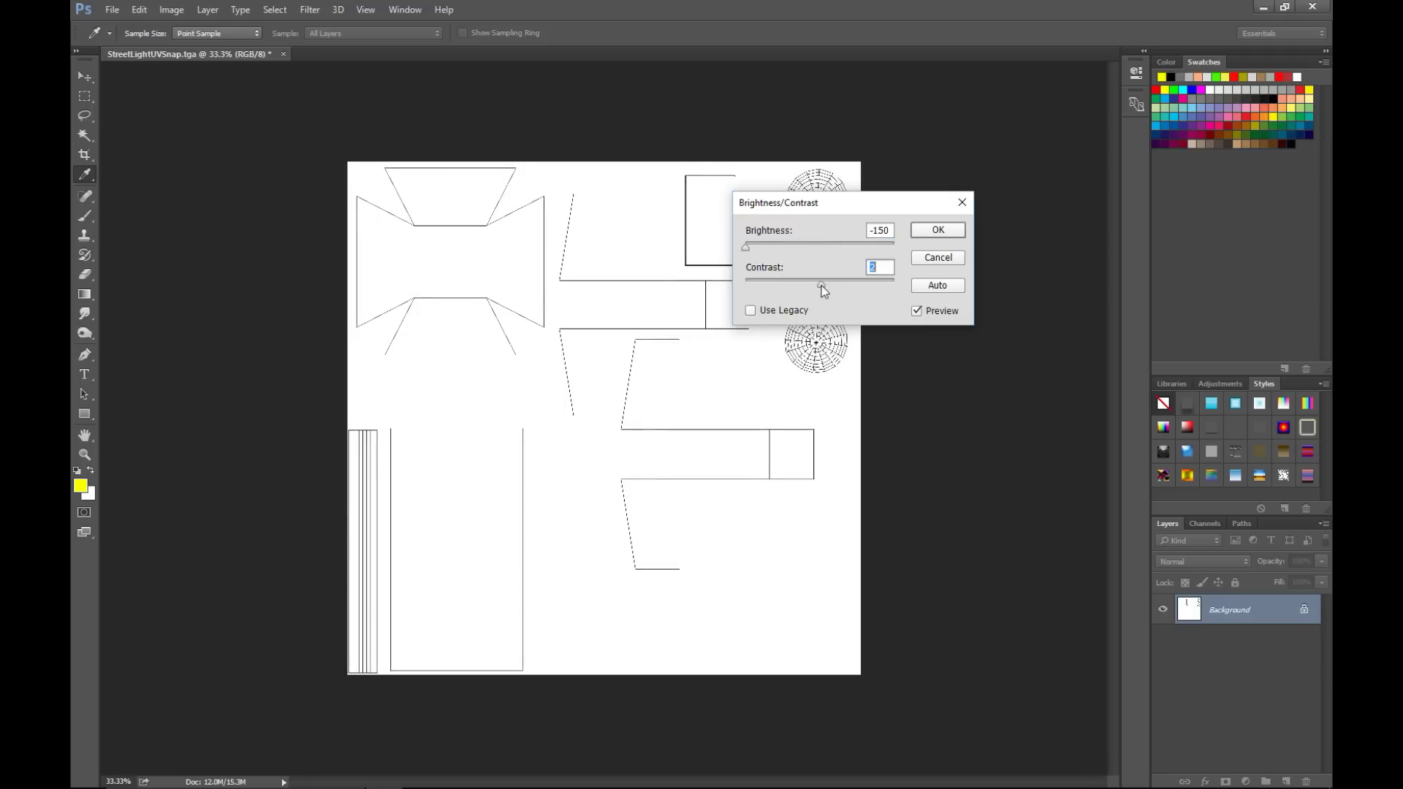
left_click(937, 229)
- Add a new layer above the UV wireframe and set the hard round brush to 100% opacity
key("b")
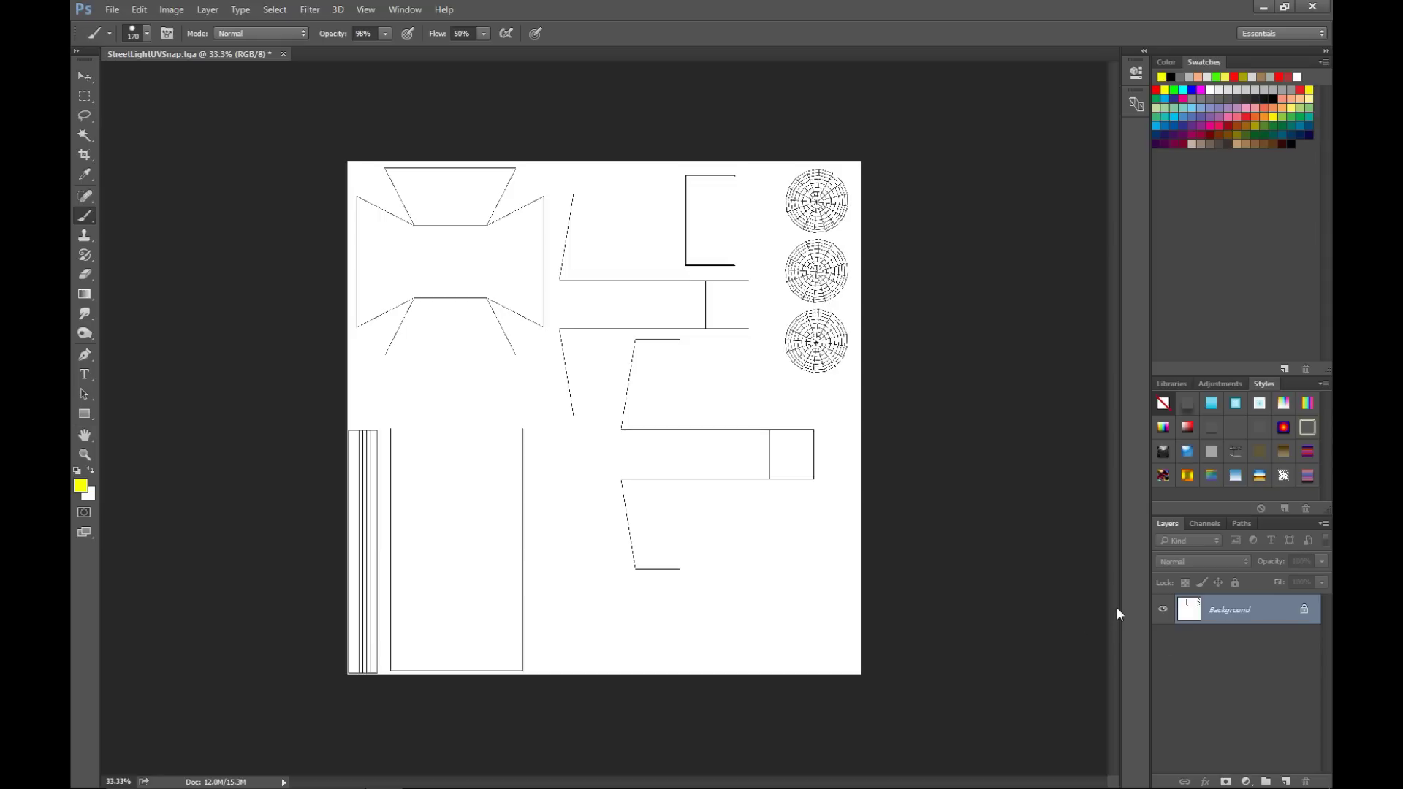
key("ctrl+plus")
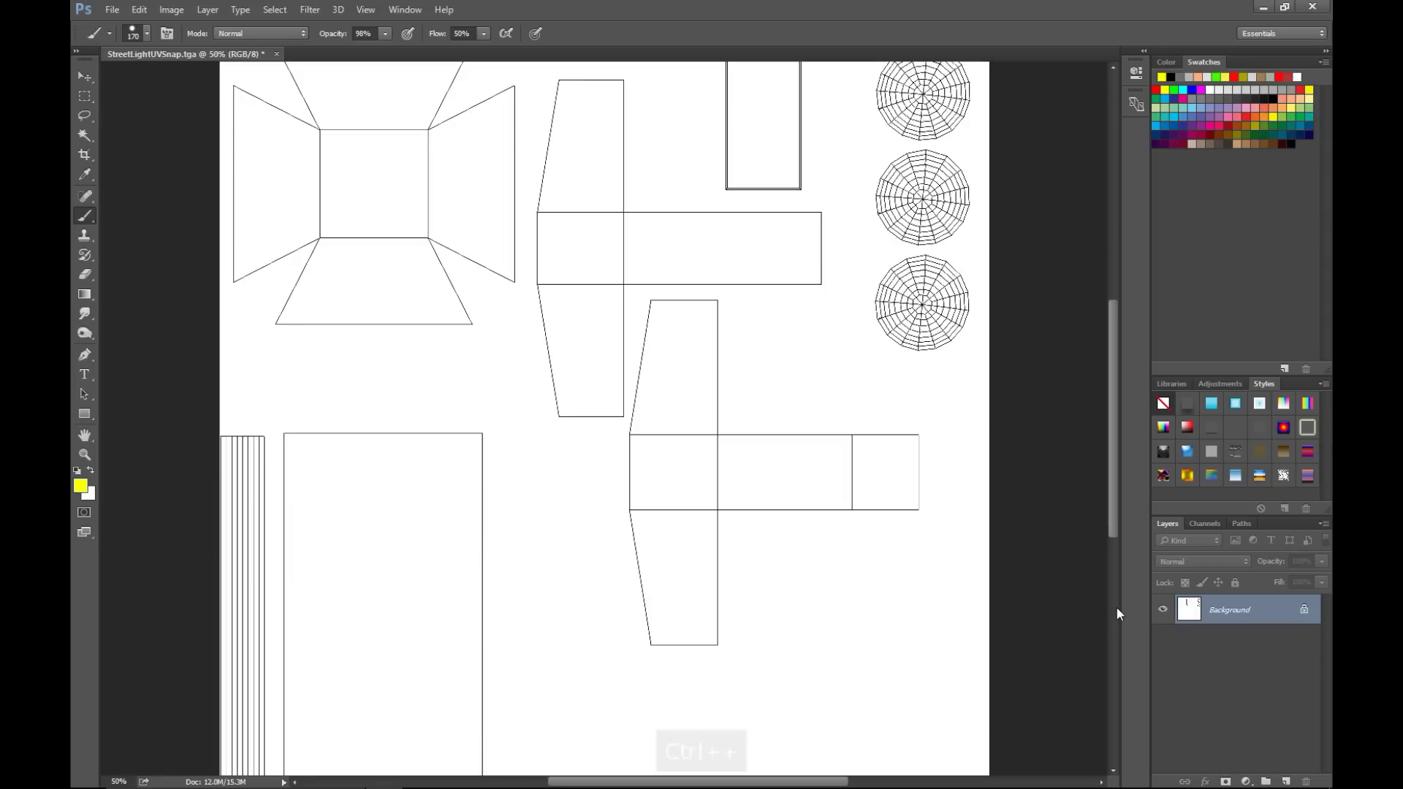
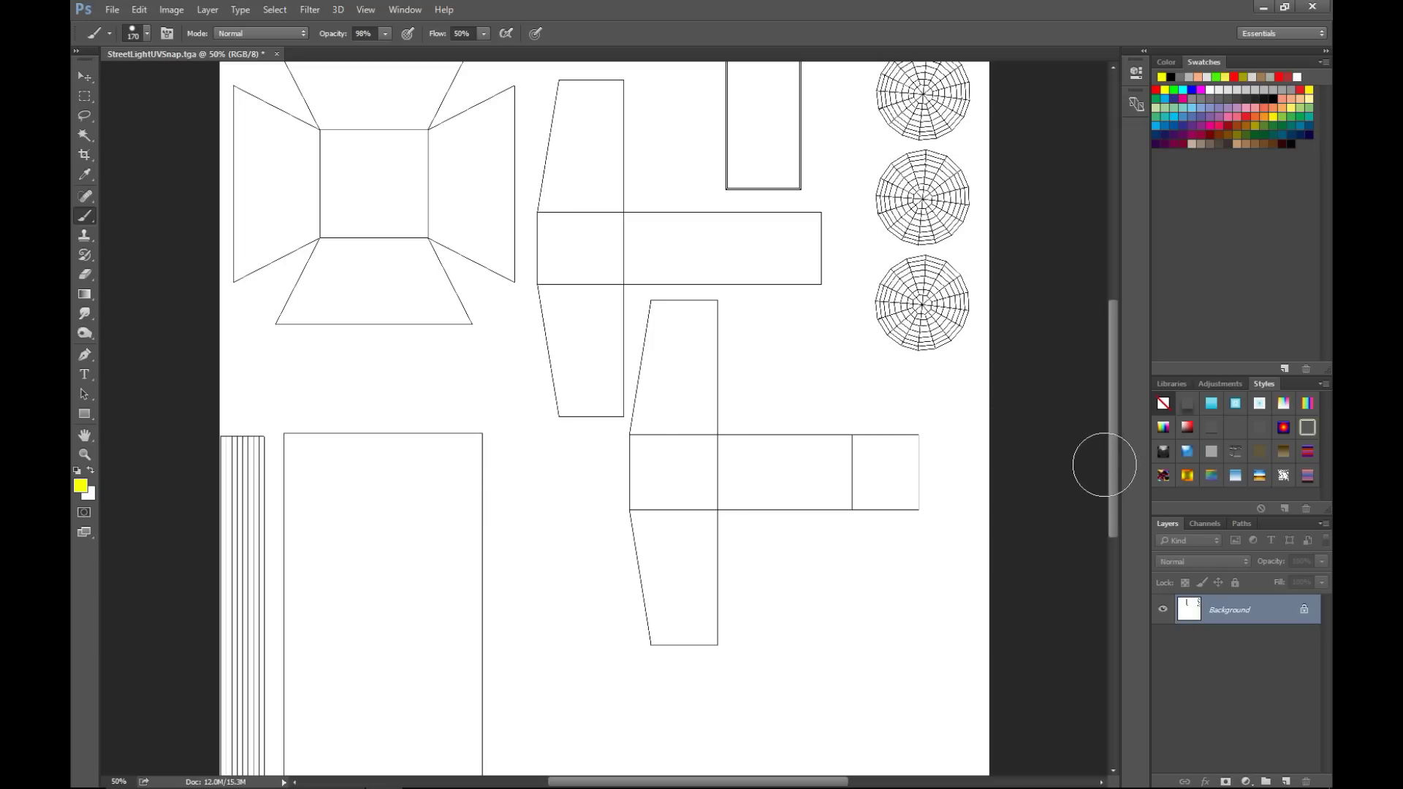
left_click_drag(1110, 476, 1102, 409)
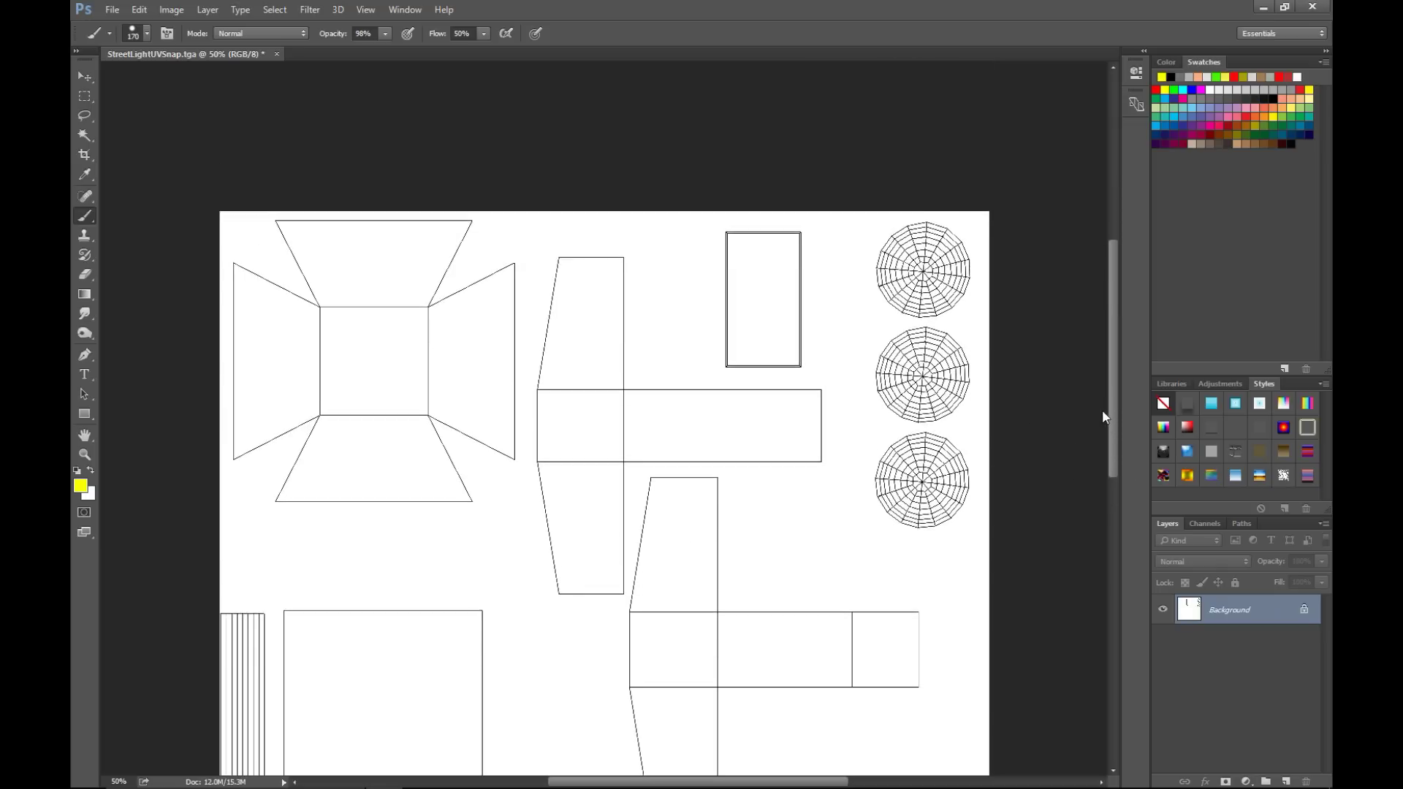
left_click(1285, 781)
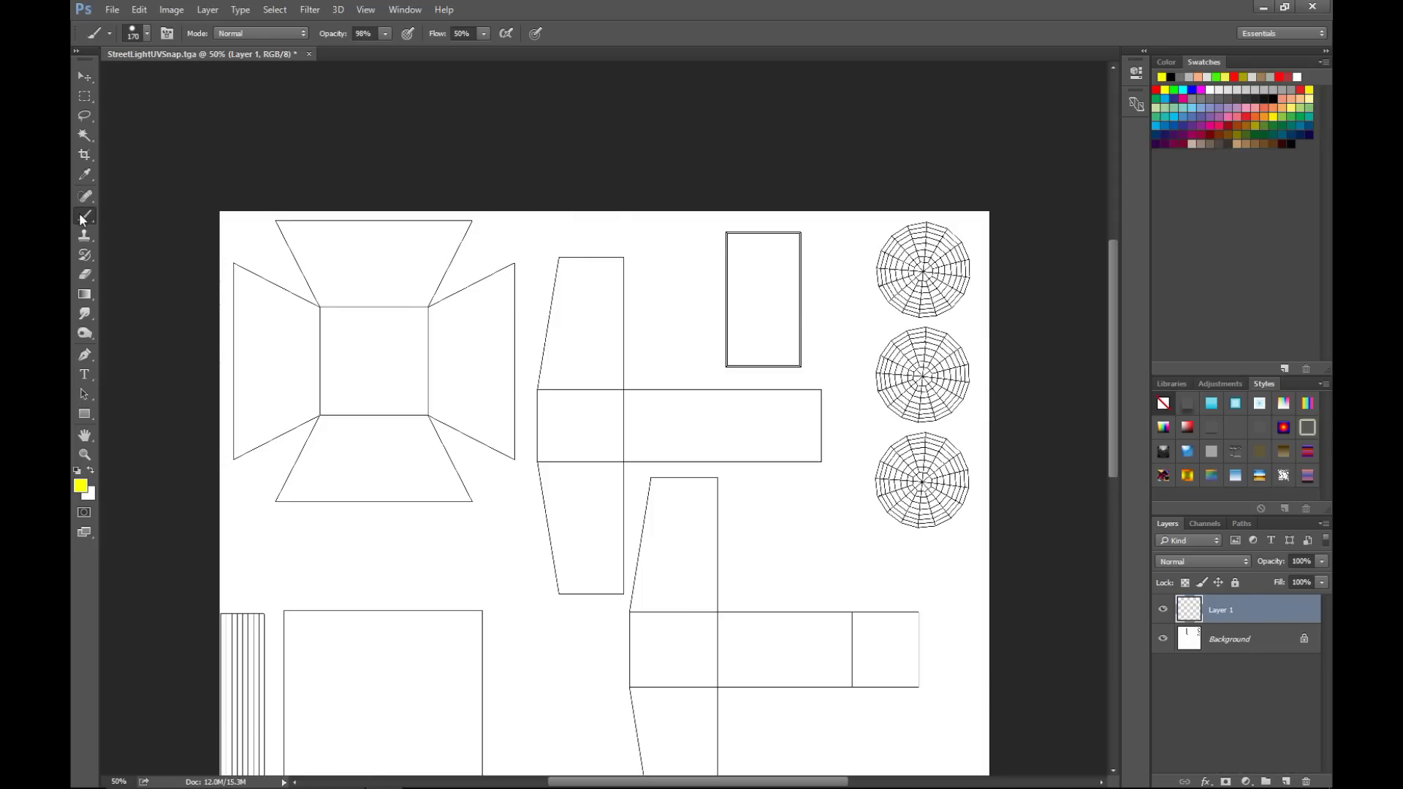
left_click(147, 33)
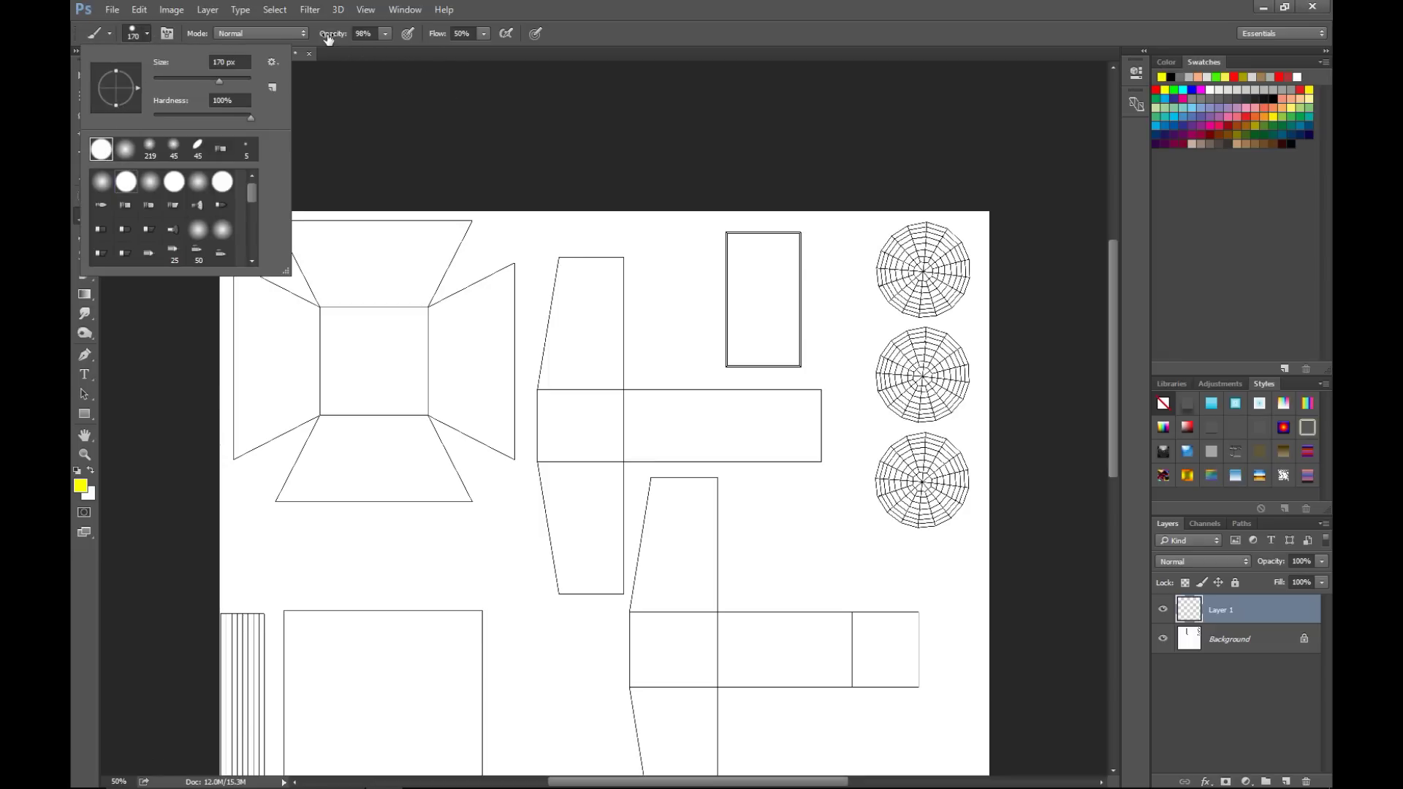
left_click_drag(328, 37, 354, 32)
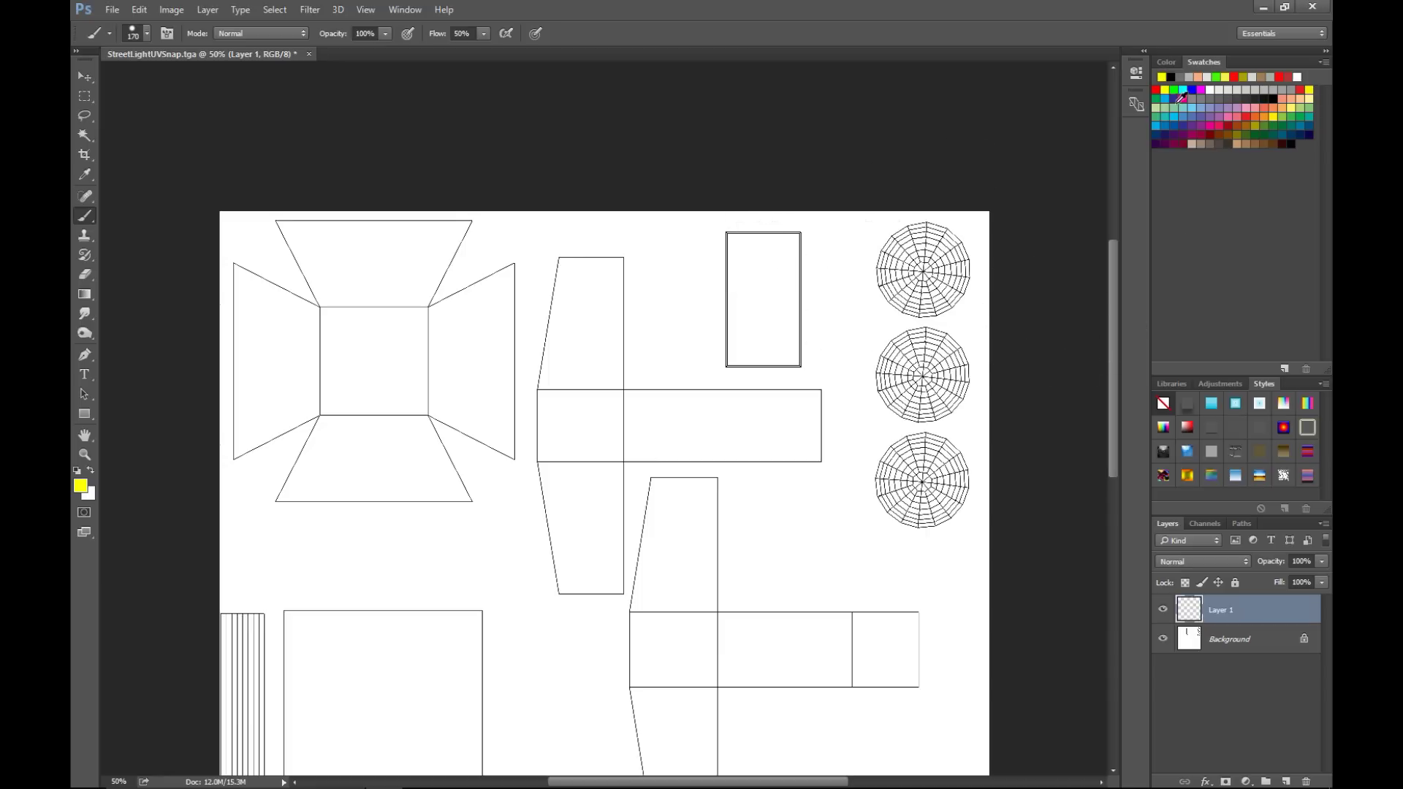
- Paint over the three circular lamp shells from top to bottom in red, yellow and green
left_click(1156, 88)
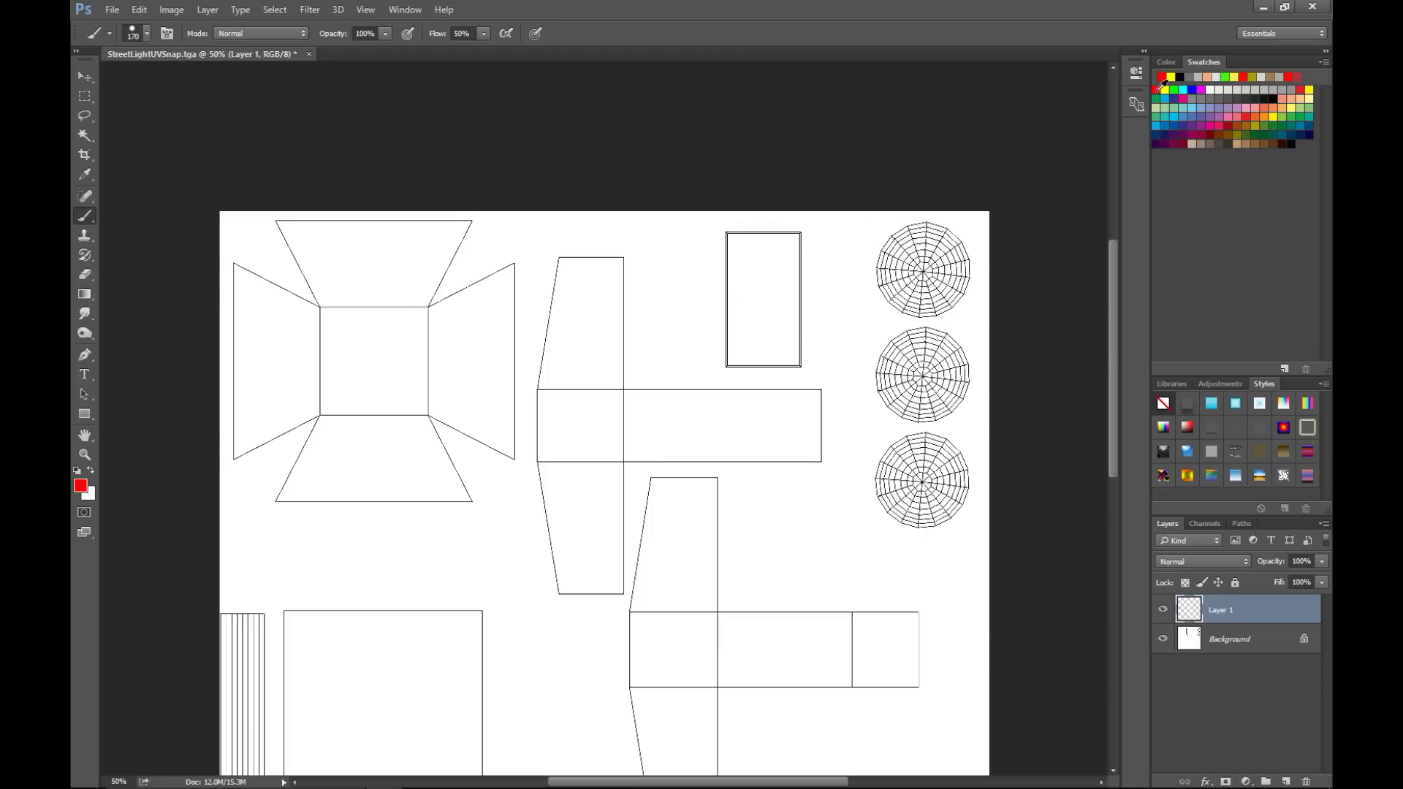
left_click(930, 262)
mouse_move(925, 263)
left_mouse_down()
mouse_move(900, 264)
mouse_move(922, 249)
mouse_move(934, 279)
mouse_move(902, 278)
mouse_move(953, 272)
mouse_move(936, 250)
left_mouse_up()
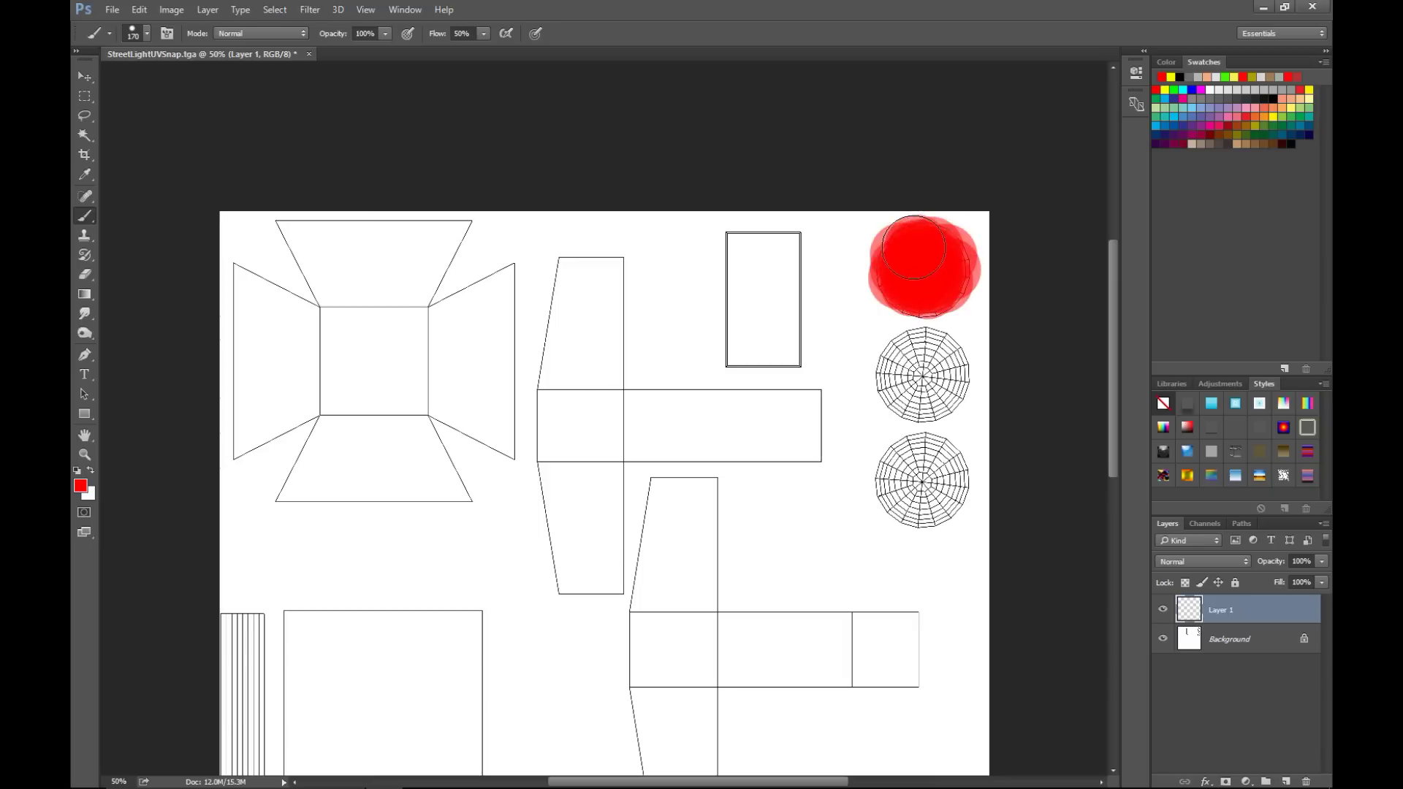
left_click_drag(928, 284, 948, 266)
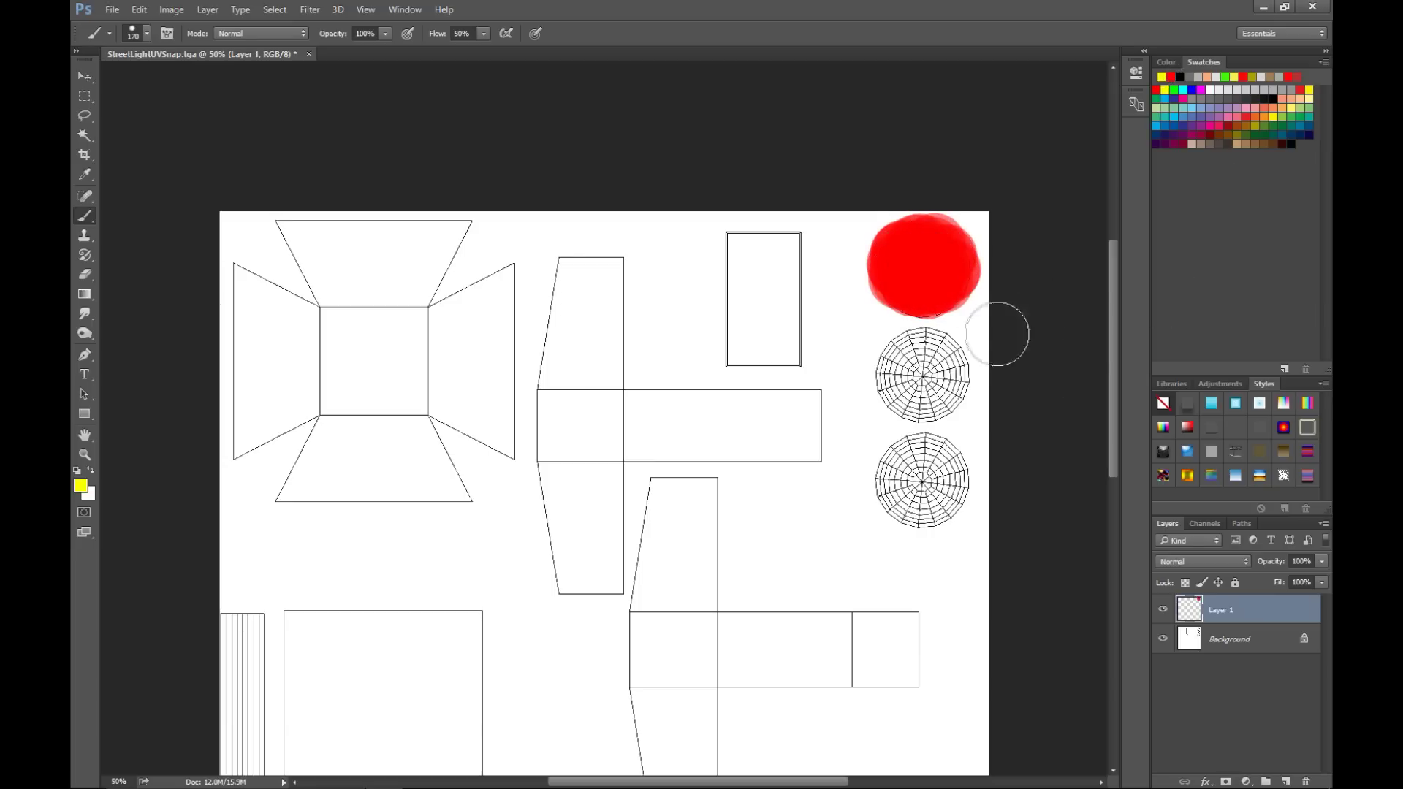
mouse_move(910, 365)
left_mouse_down()
mouse_move(931, 376)
mouse_move(898, 376)
mouse_move(938, 369)
mouse_move(928, 394)
mouse_move(905, 379)
mouse_move(923, 390)
mouse_move(935, 357)
mouse_move(915, 358)
mouse_move(915, 384)
mouse_move(966, 400)
left_mouse_up()
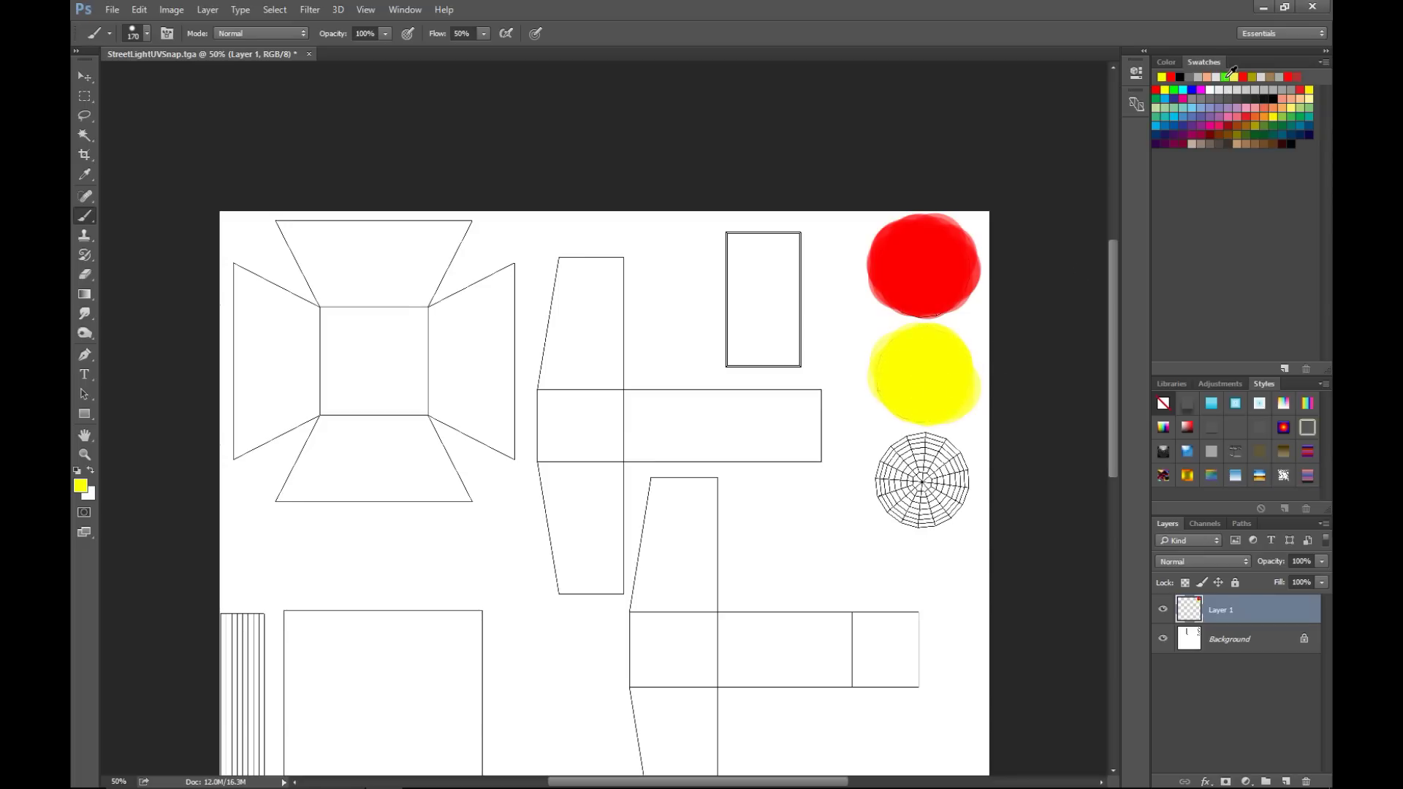
mouse_move(919, 515)
left_mouse_down()
mouse_move(914, 480)
mouse_move(901, 485)
mouse_move(941, 471)
mouse_move(930, 489)
mouse_move(904, 465)
mouse_move(911, 489)
mouse_move(927, 470)
mouse_move(917, 493)
mouse_move(942, 470)
mouse_move(908, 492)
left_mouse_up()
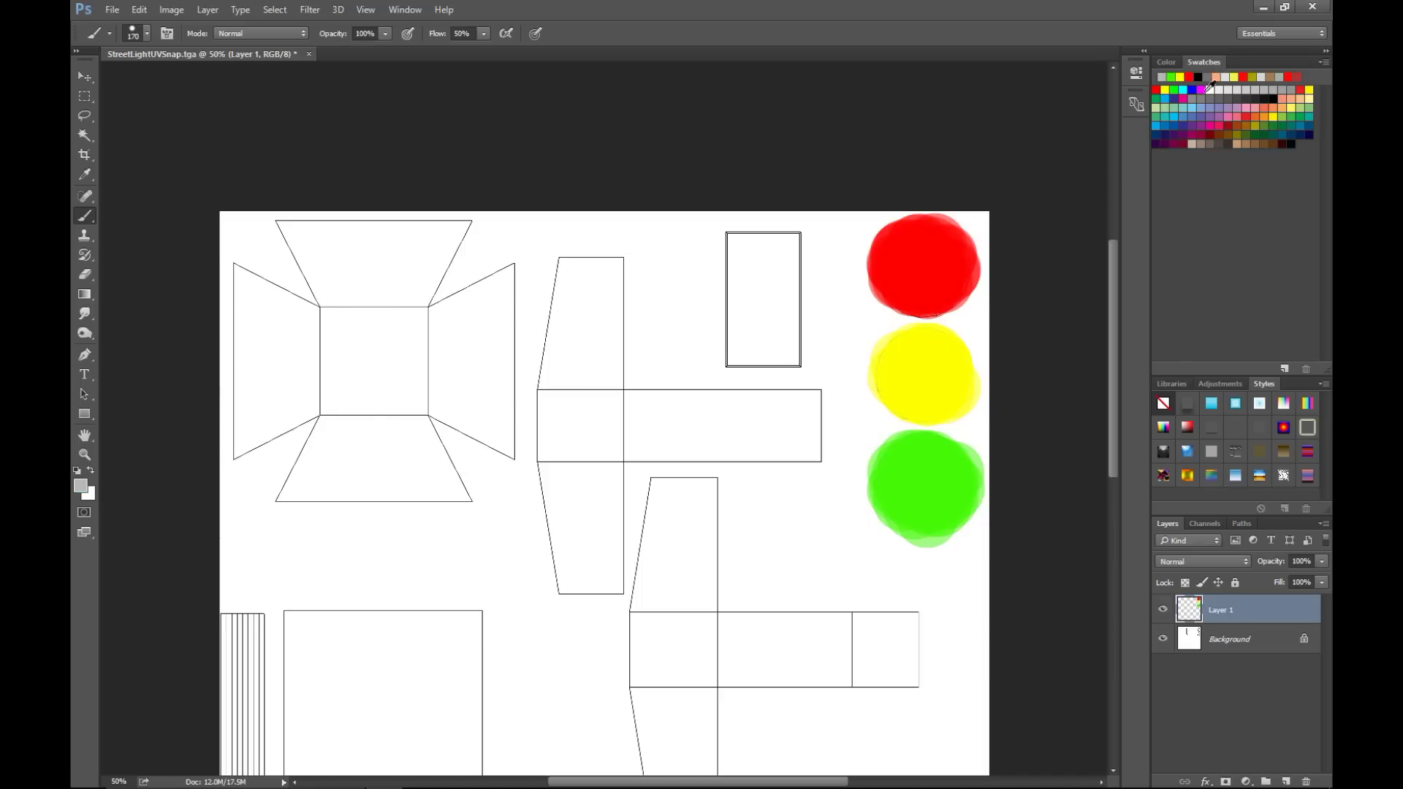
- Paint the large cross-shaped shell and the narrow striped pole shell light grey
mouse_move(260, 341)
left_mouse_down()
mouse_move(234, 292)
mouse_move(329, 360)
mouse_move(376, 325)
mouse_move(465, 328)
mouse_move(495, 285)
mouse_move(497, 423)
mouse_move(449, 396)
mouse_move(252, 380)
mouse_move(238, 407)
mouse_move(307, 391)
mouse_move(328, 432)
mouse_move(298, 485)
mouse_move(348, 476)
mouse_move(410, 429)
mouse_move(456, 496)
mouse_move(338, 495)
mouse_move(441, 230)
mouse_move(285, 226)
mouse_move(313, 273)
mouse_move(351, 291)
mouse_move(448, 234)
left_mouse_up()
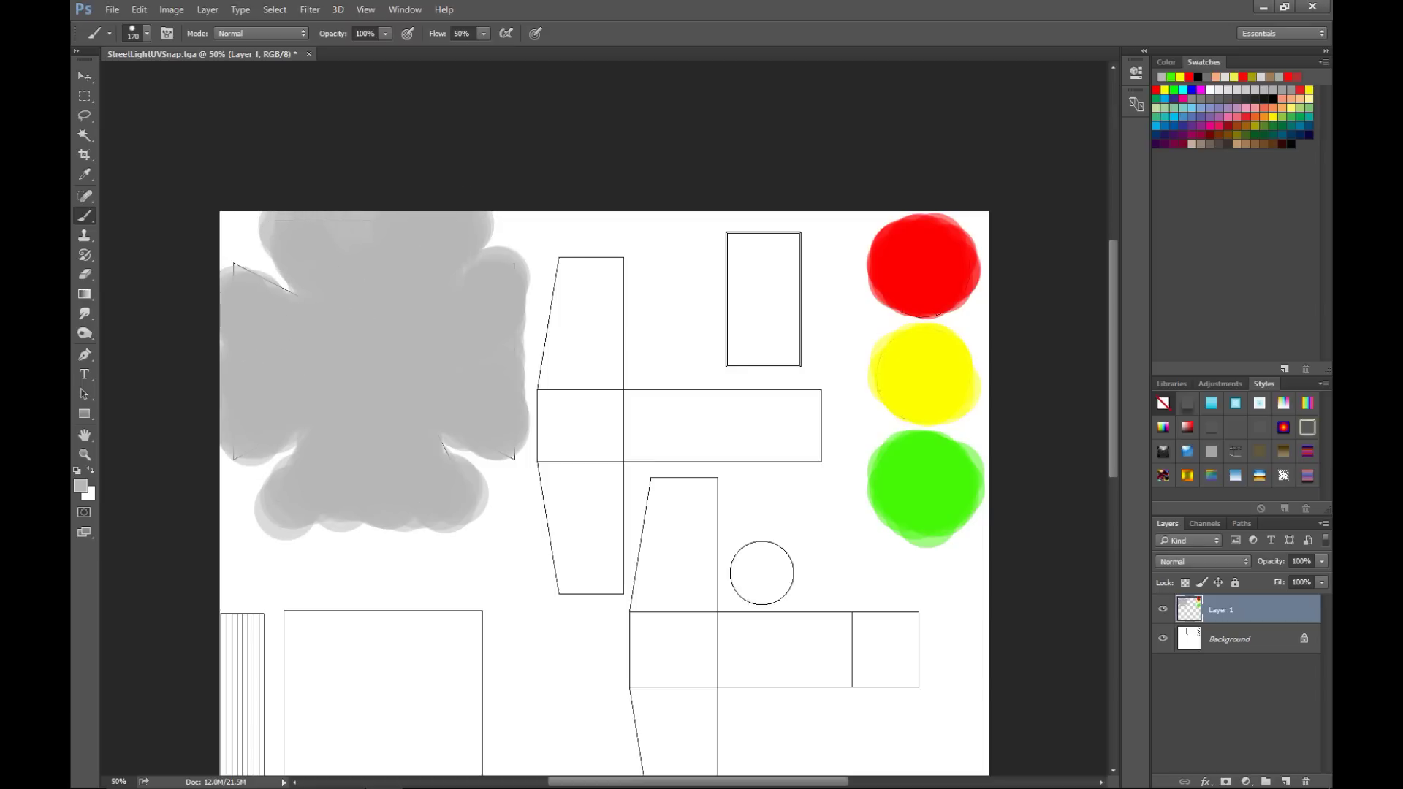
left_click_drag(1115, 416, 1129, 525)
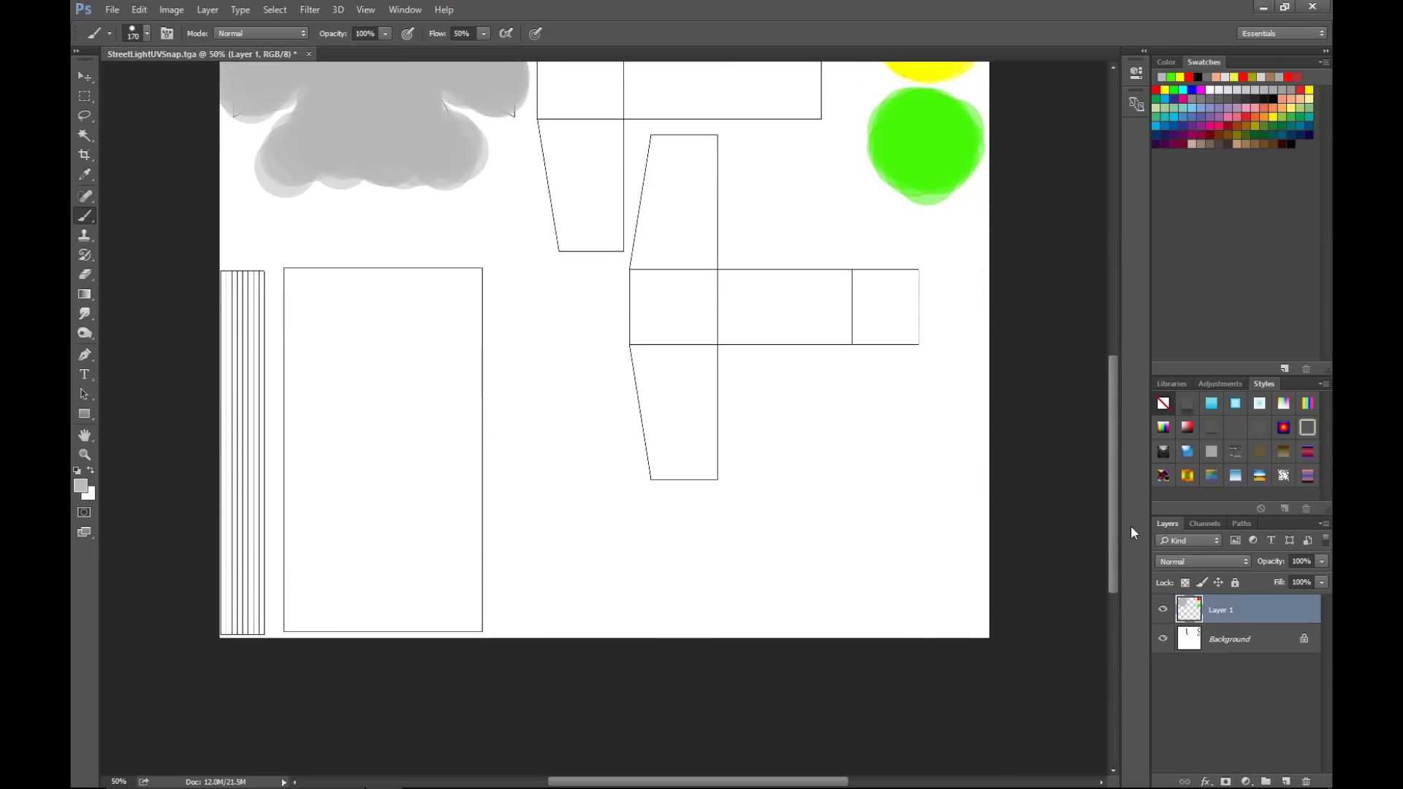
left_click(233, 278)
mouse_move(233, 278)
left_mouse_down()
mouse_move(233, 634)
mouse_move(241, 263)
mouse_move(238, 304)
left_mouse_up()
left_click_drag(235, 518, 228, 661)
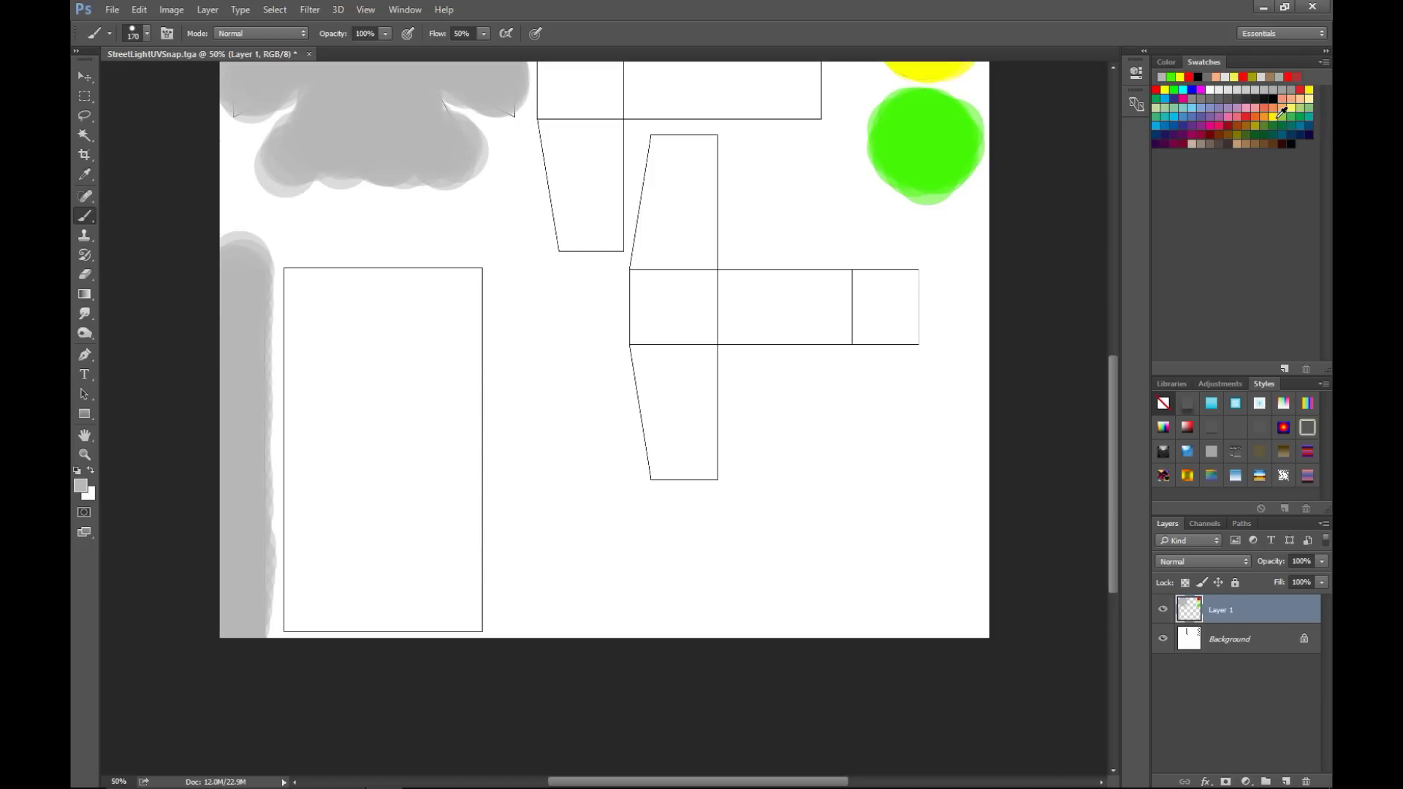
- Fill the large rectangular shell beside the pole strip with dark yellow brush strokes
left_click(1259, 126)
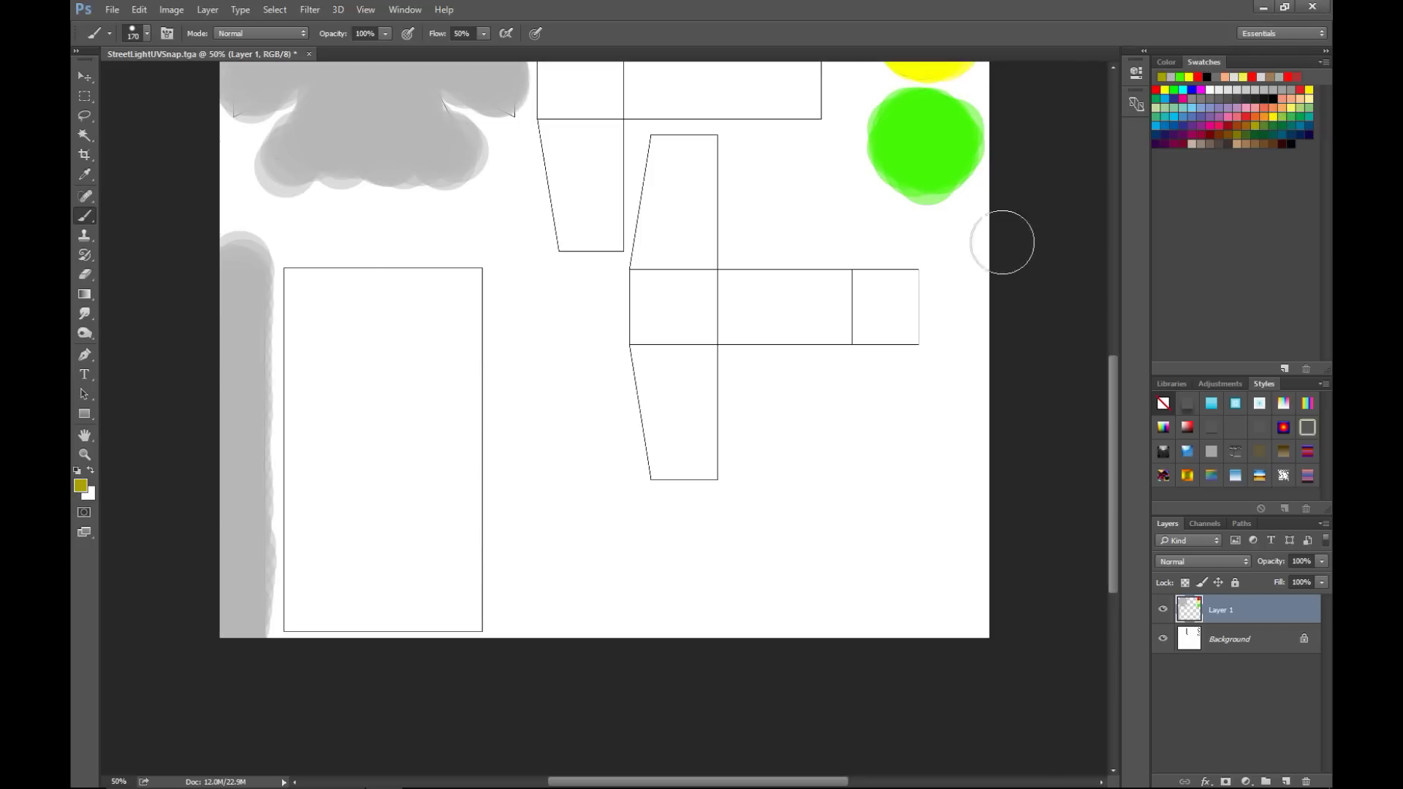
mouse_move(411, 340)
left_mouse_down()
mouse_move(418, 434)
mouse_move(457, 366)
mouse_move(441, 288)
mouse_move(404, 307)
mouse_move(314, 285)
mouse_move(298, 632)
mouse_move(300, 397)
mouse_move(322, 288)
mouse_move(366, 416)
mouse_move(411, 364)
mouse_move(458, 448)
left_mouse_up()
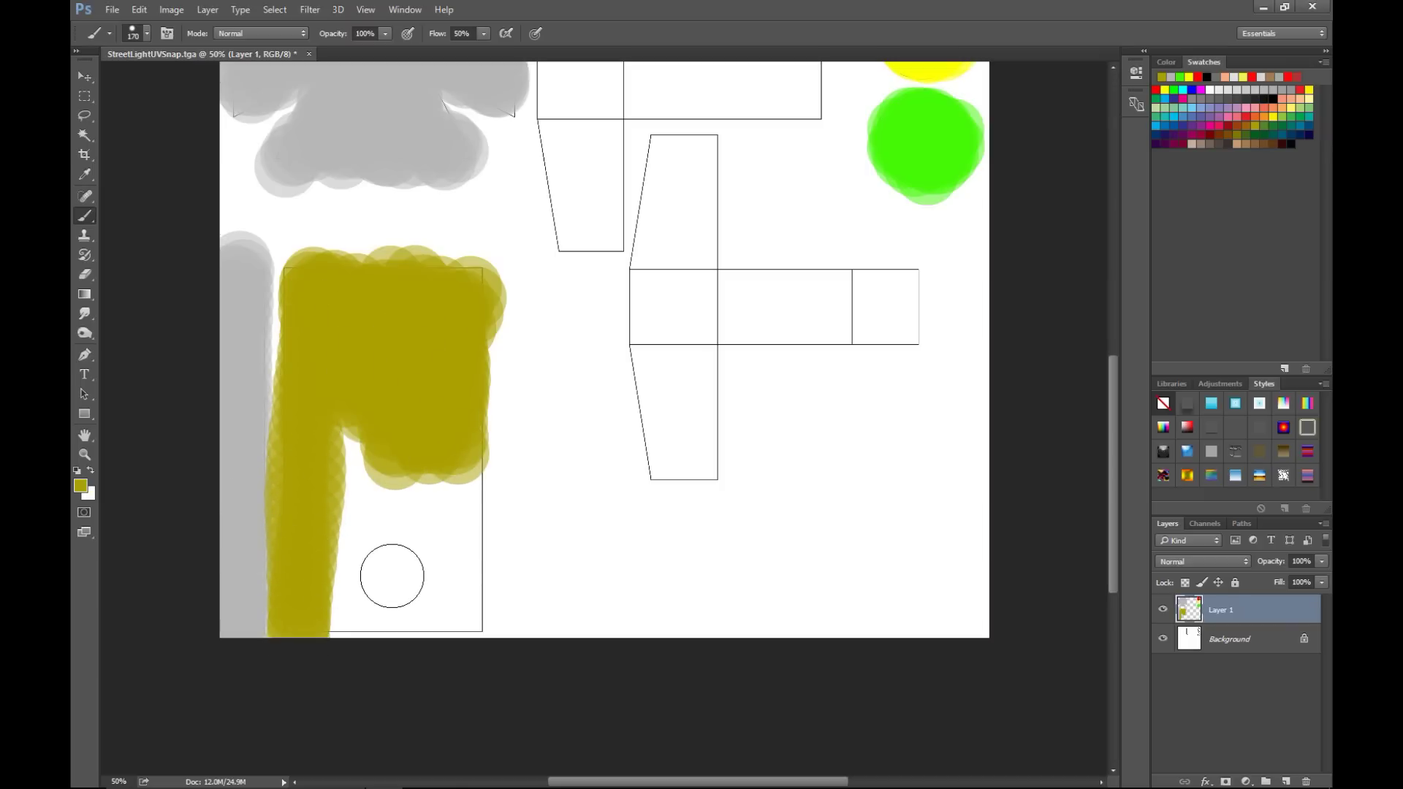
mouse_move(363, 458)
left_mouse_down()
mouse_move(373, 432)
mouse_move(458, 527)
mouse_move(453, 585)
mouse_move(352, 606)
left_mouse_up()
mouse_move(393, 614)
left_mouse_down()
mouse_move(370, 612)
mouse_move(470, 614)
mouse_move(326, 532)
left_mouse_up()
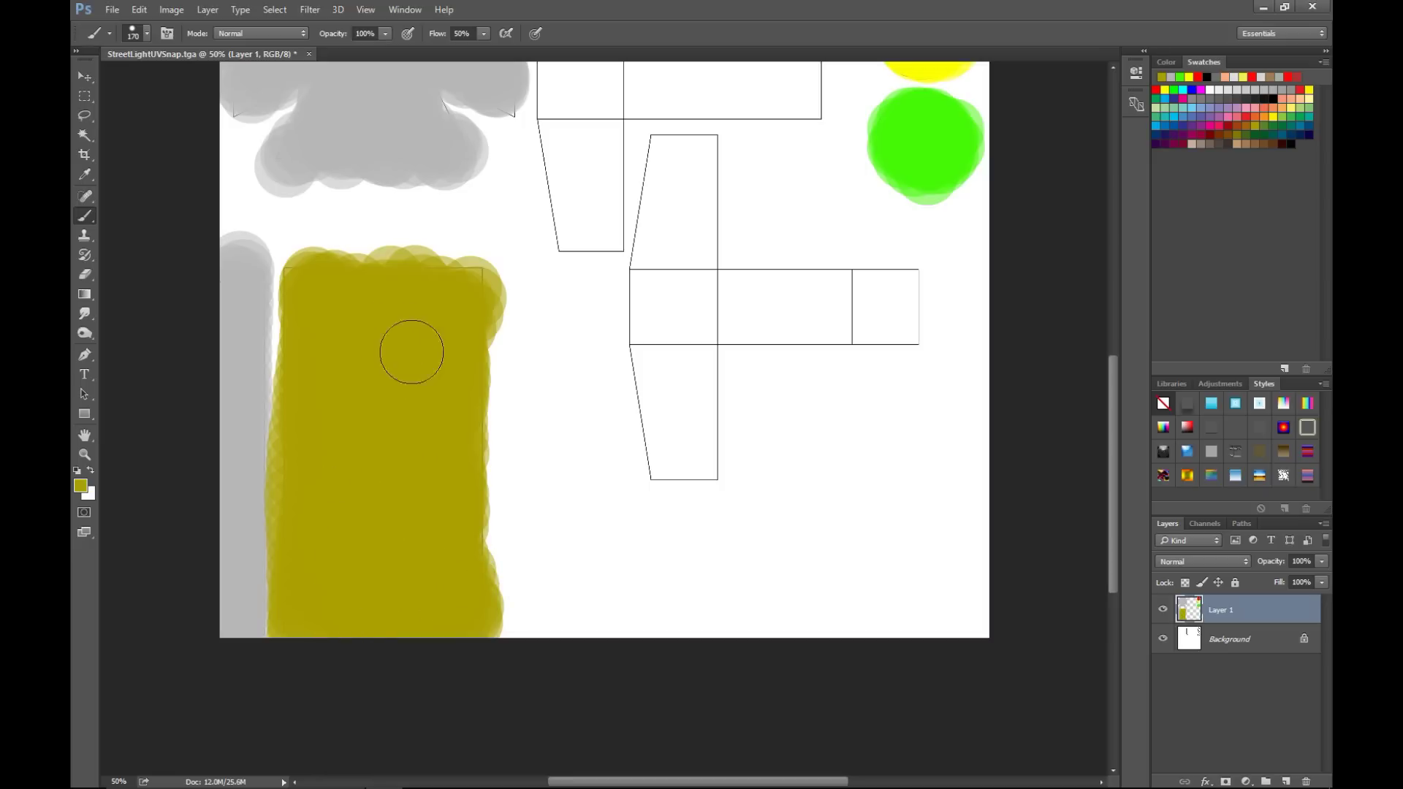
- Paint the small rectangular shell and both T-shaped shells in the same dark yellow
left_click_drag(1112, 527, 1115, 426)
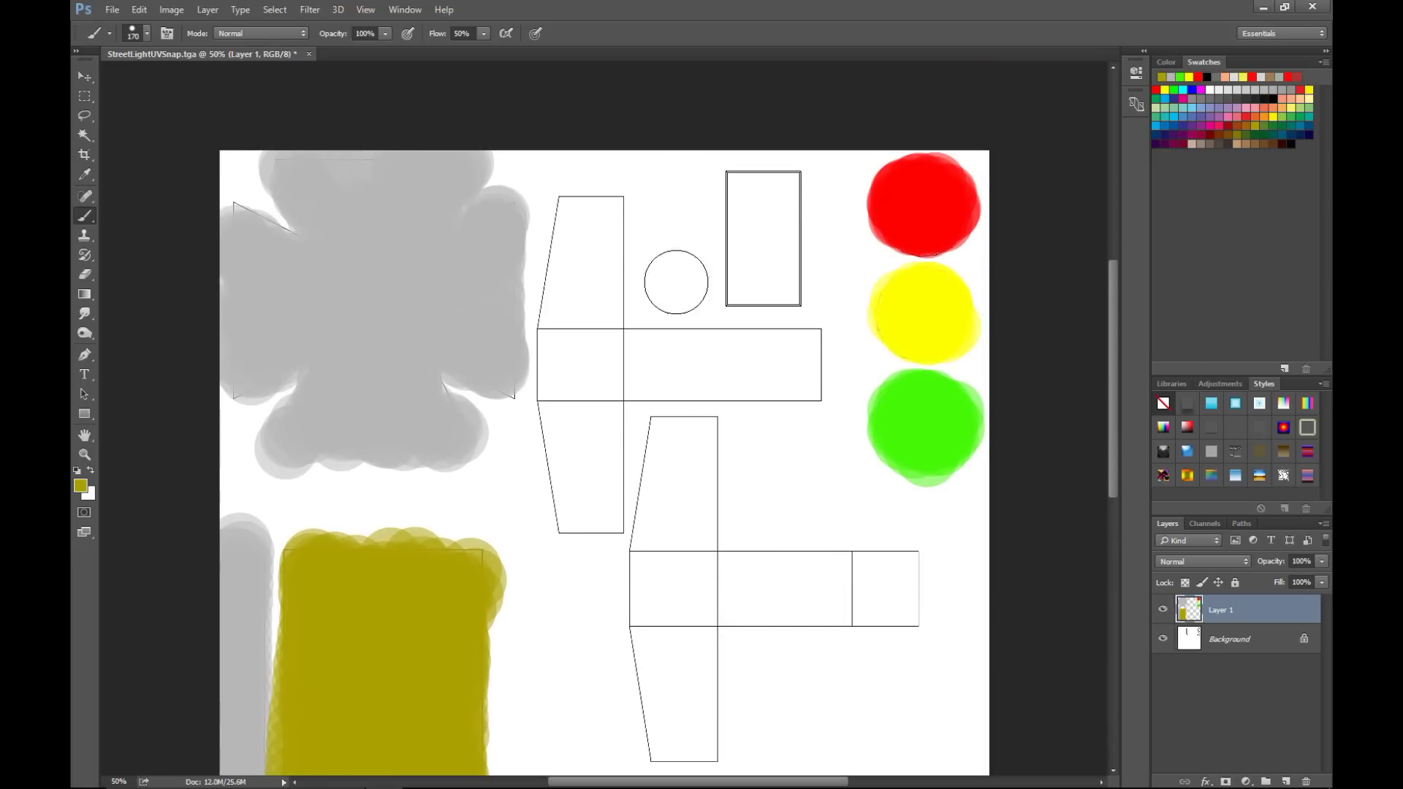
left_click(714, 180)
mouse_move(728, 181)
left_mouse_down()
mouse_move(780, 180)
mouse_move(792, 207)
mouse_move(796, 260)
mouse_move(771, 290)
mouse_move(739, 282)
mouse_move(720, 234)
mouse_move(730, 213)
mouse_move(783, 182)
mouse_move(786, 251)
mouse_move(738, 282)
mouse_move(795, 284)
left_mouse_up()
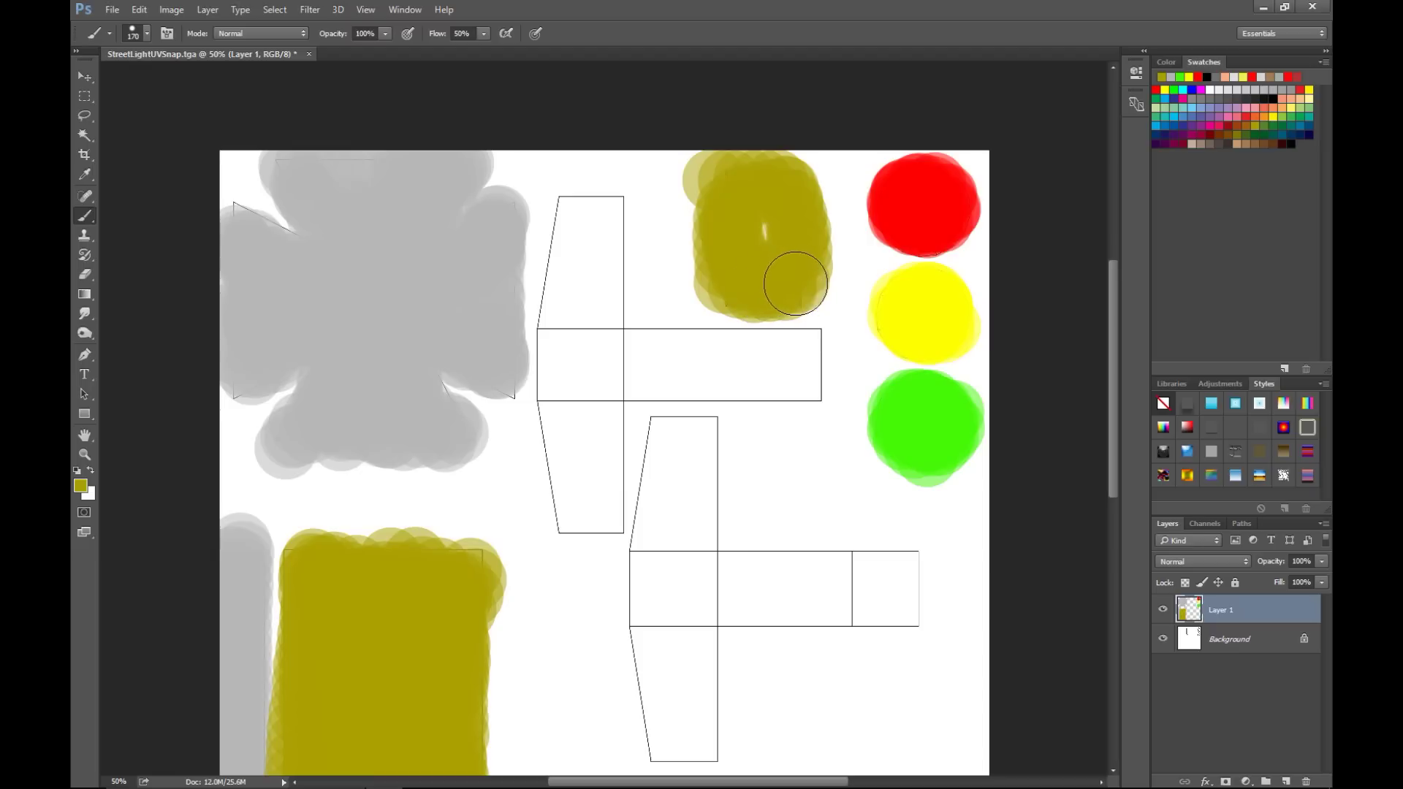
mouse_move(617, 213)
left_mouse_down()
mouse_move(616, 278)
mouse_move(598, 212)
mouse_move(566, 234)
mouse_move(570, 314)
mouse_move(580, 219)
mouse_move(559, 401)
mouse_move(577, 507)
mouse_move(607, 410)
mouse_move(594, 432)
mouse_move(656, 366)
mouse_move(789, 344)
mouse_move(811, 360)
mouse_move(628, 377)
mouse_move(797, 383)
mouse_move(808, 363)
mouse_move(633, 347)
mouse_move(594, 251)
mouse_move(564, 332)
mouse_move(574, 510)
mouse_move(607, 519)
mouse_move(607, 507)
left_mouse_up()
left_click(681, 503)
mouse_move(687, 477)
left_mouse_down()
mouse_move(670, 448)
mouse_move(702, 431)
mouse_move(669, 454)
mouse_move(694, 566)
mouse_move(654, 532)
mouse_move(654, 636)
mouse_move(730, 566)
mouse_move(809, 592)
mouse_move(889, 569)
mouse_move(905, 588)
mouse_move(835, 602)
mouse_move(661, 678)
mouse_move(676, 745)
mouse_move(714, 720)
mouse_move(666, 743)
mouse_move(648, 595)
mouse_move(689, 463)
mouse_move(705, 470)
mouse_move(686, 454)
mouse_move(695, 475)
left_mouse_up()
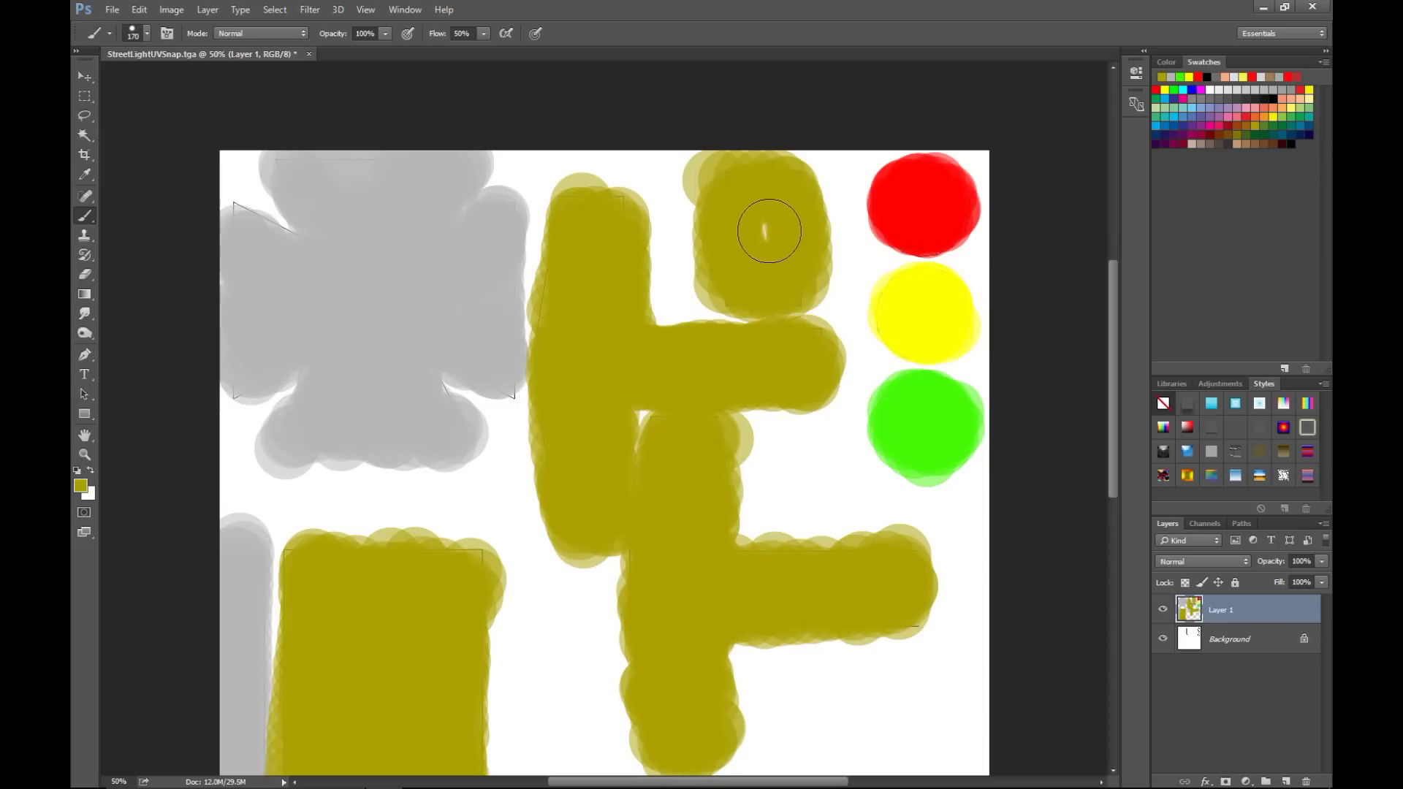
- Set up a soft round black brush with 0% hardness and 16% opacity, and try it on a blank area
mouse_move(1115, 379)
left_mouse_down()
mouse_move(1132, 498)
mouse_move(1130, 364)
left_mouse_up()
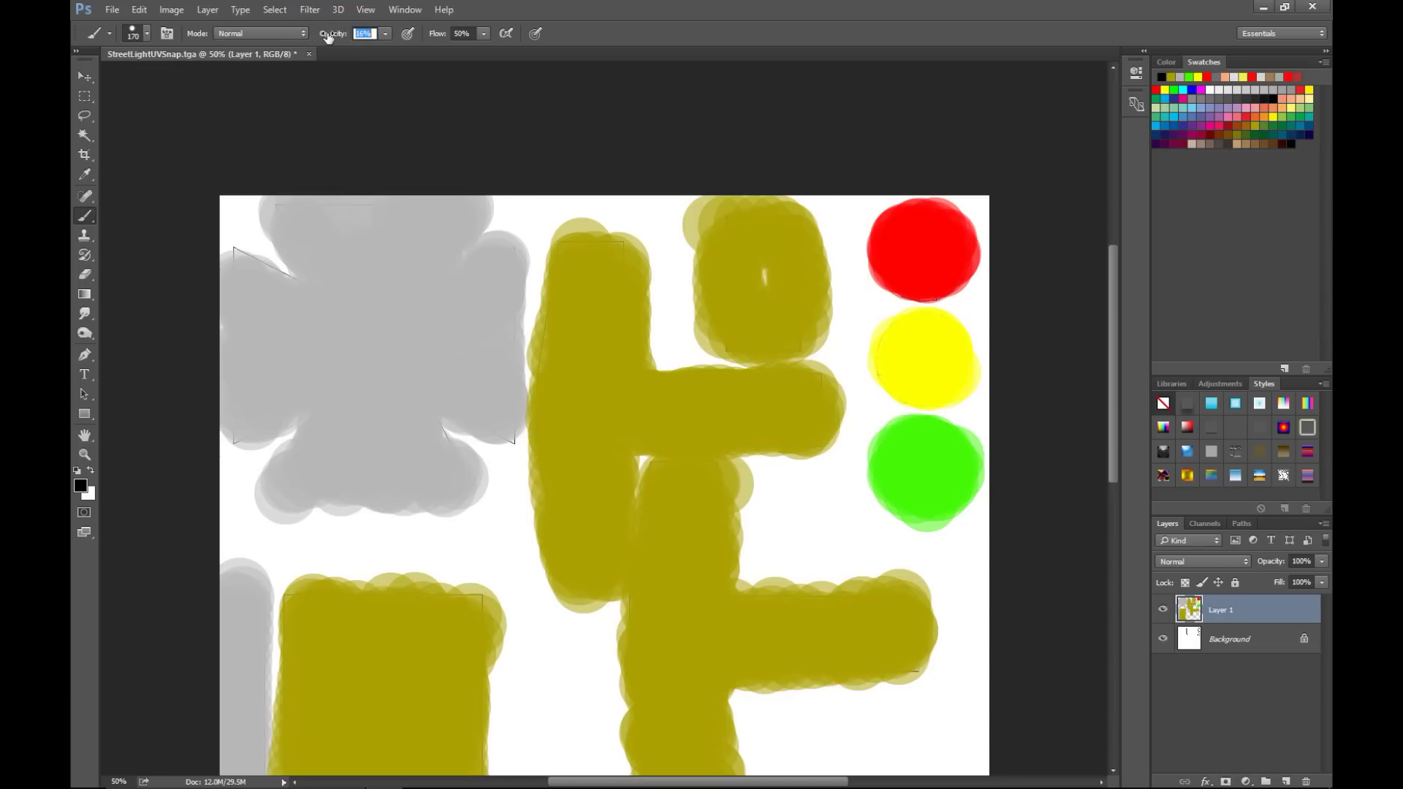
left_click(147, 34)
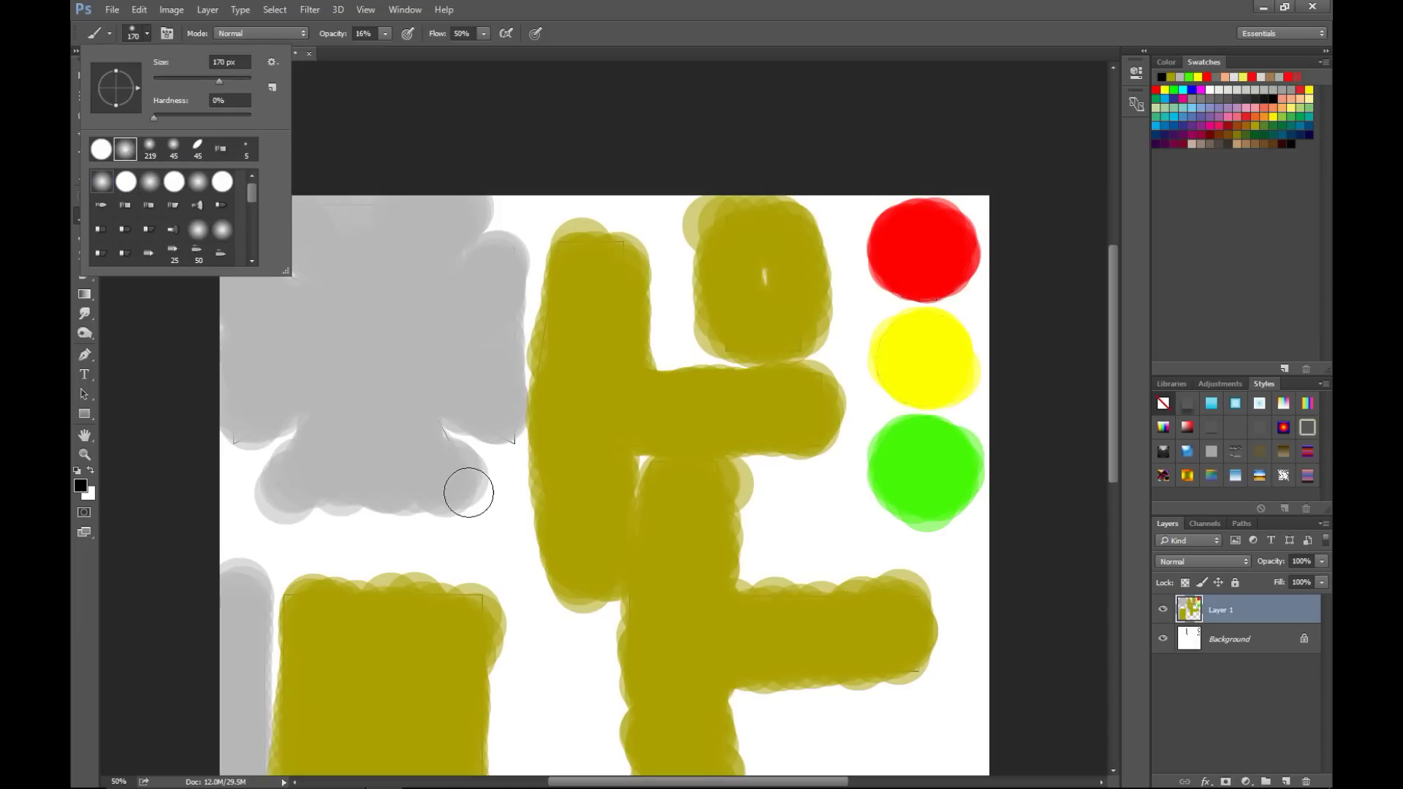
left_click_drag(387, 549, 511, 549)
key("ctrl+z")
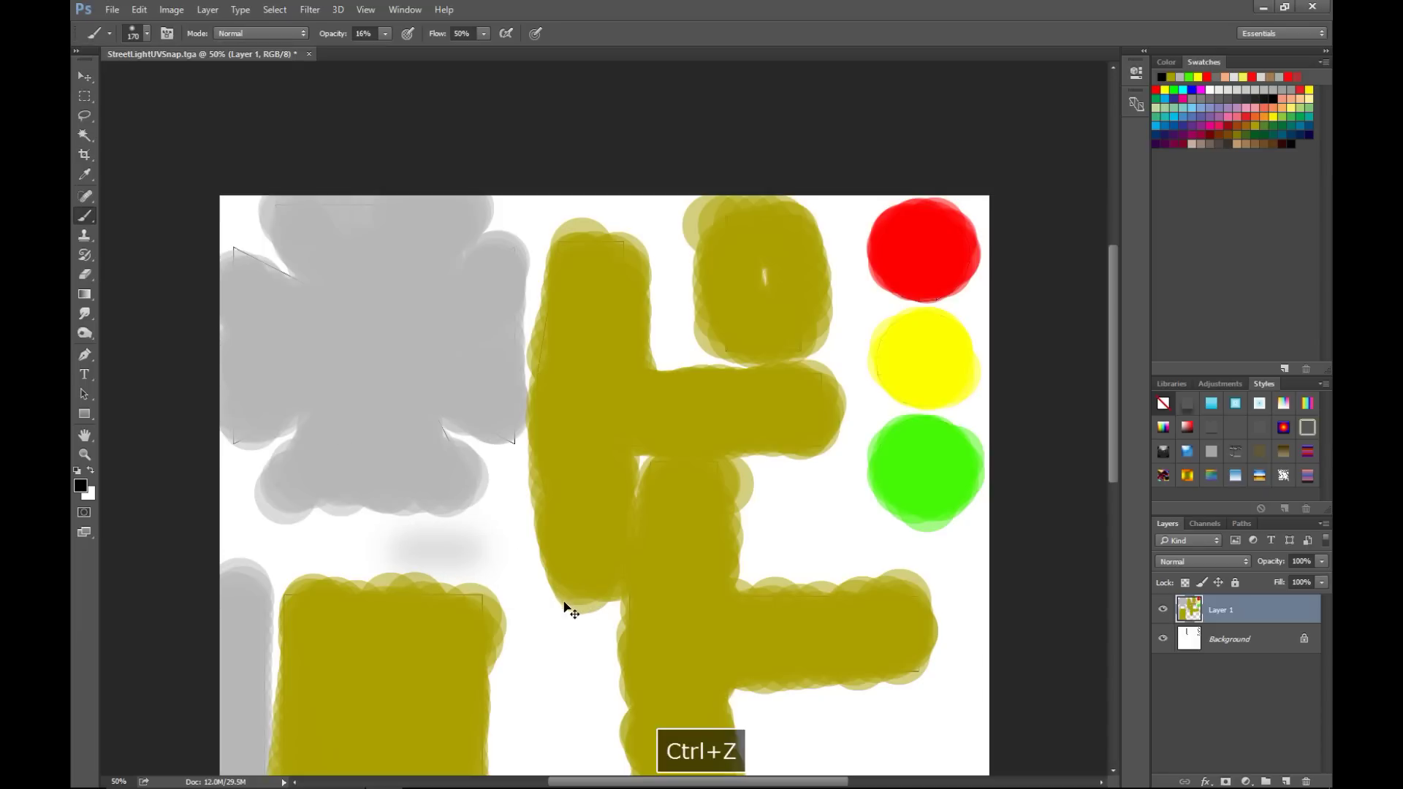
- Shade the inner square's border and the outer edges of the grey cross-shaped shell with soft black strokes
mouse_move(321, 436)
left_mouse_down()
mouse_move(344, 432)
mouse_move(336, 423)
mouse_move(429, 429)
mouse_move(314, 431)
mouse_move(294, 331)
mouse_move(301, 362)
mouse_move(310, 281)
mouse_move(436, 269)
mouse_move(384, 282)
mouse_move(447, 372)
mouse_move(438, 382)
mouse_move(454, 269)
left_mouse_up()
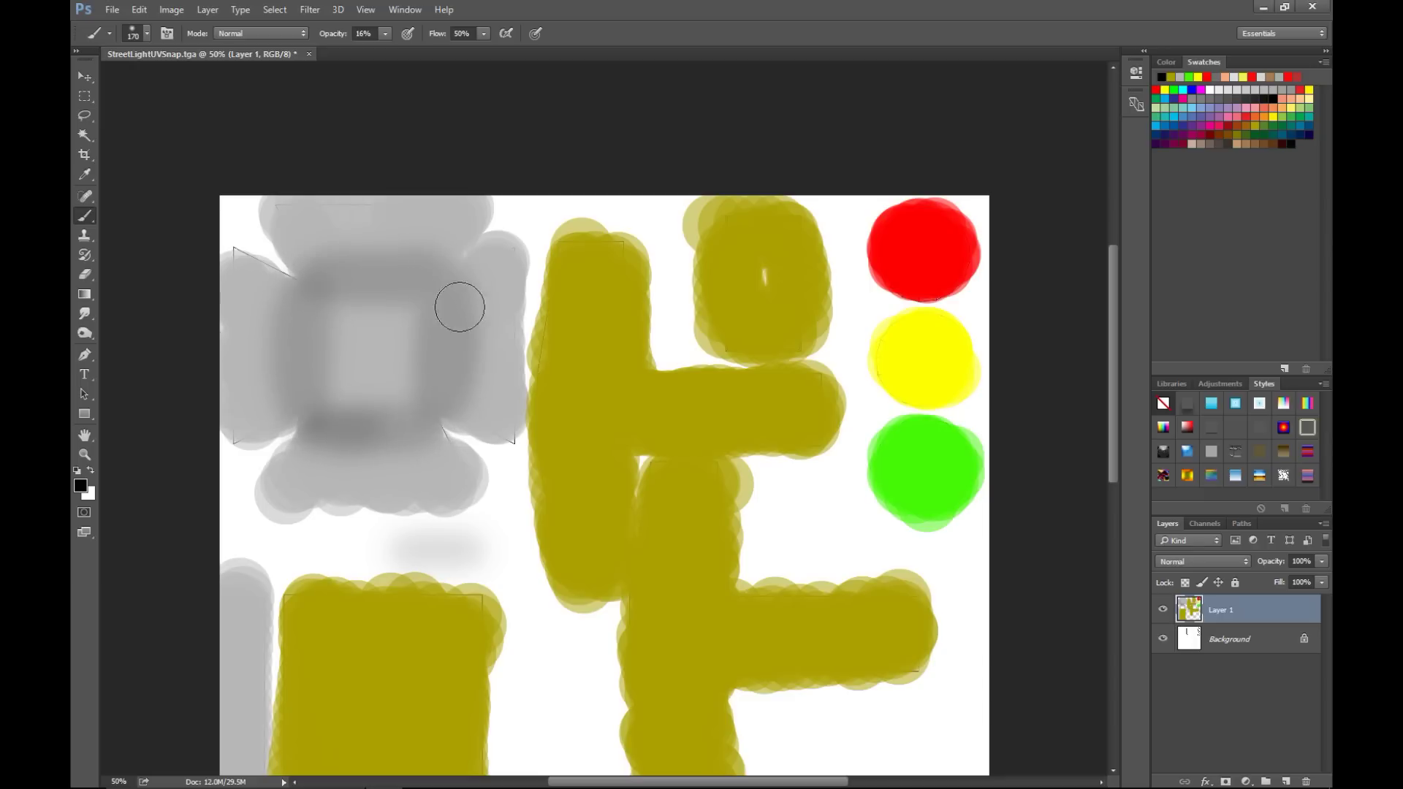
mouse_move(476, 505)
left_mouse_down()
mouse_move(335, 514)
mouse_move(426, 501)
mouse_move(302, 504)
mouse_move(244, 460)
mouse_move(213, 431)
mouse_move(212, 276)
mouse_move(226, 420)
left_mouse_up()
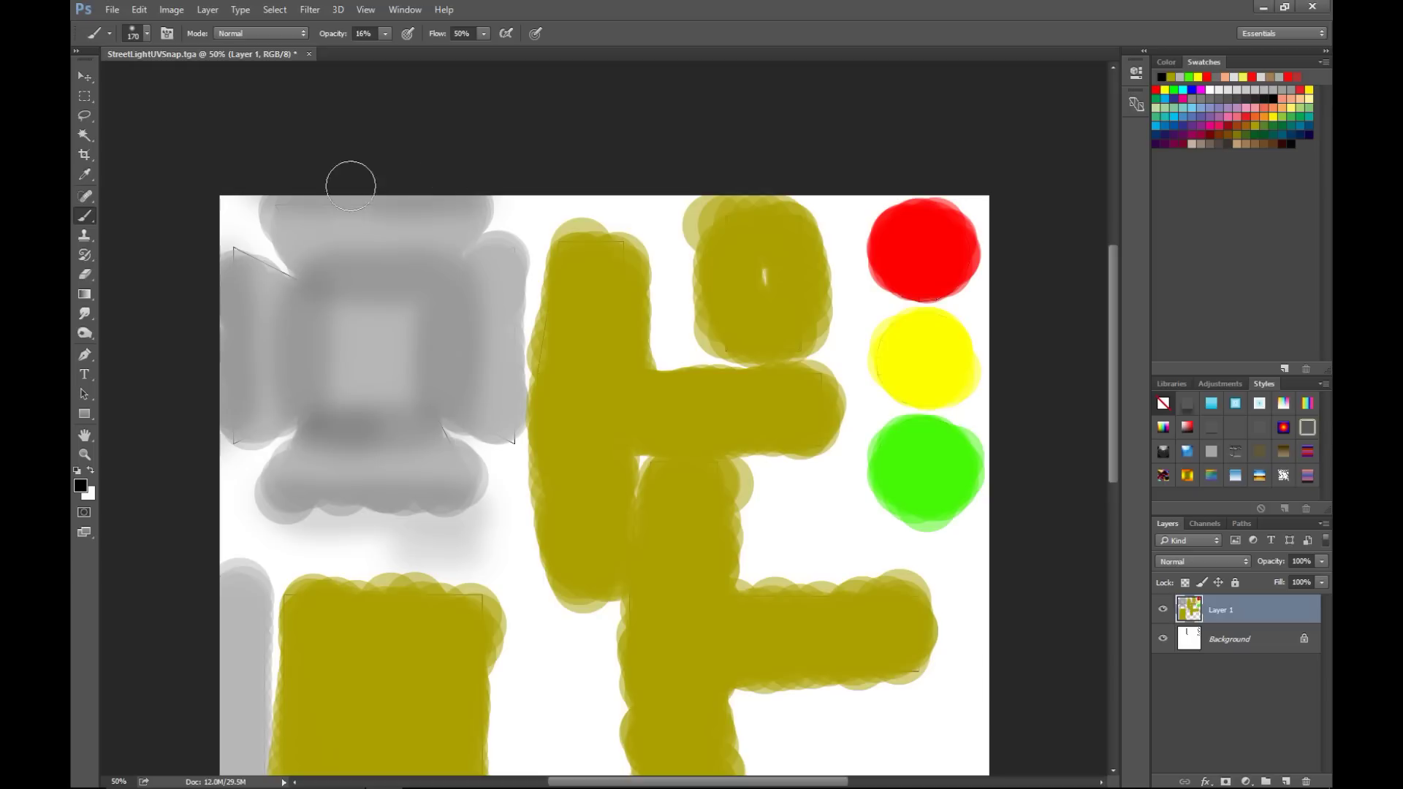
mouse_move(512, 246)
left_mouse_down()
mouse_move(511, 366)
mouse_move(517, 273)
left_mouse_up()
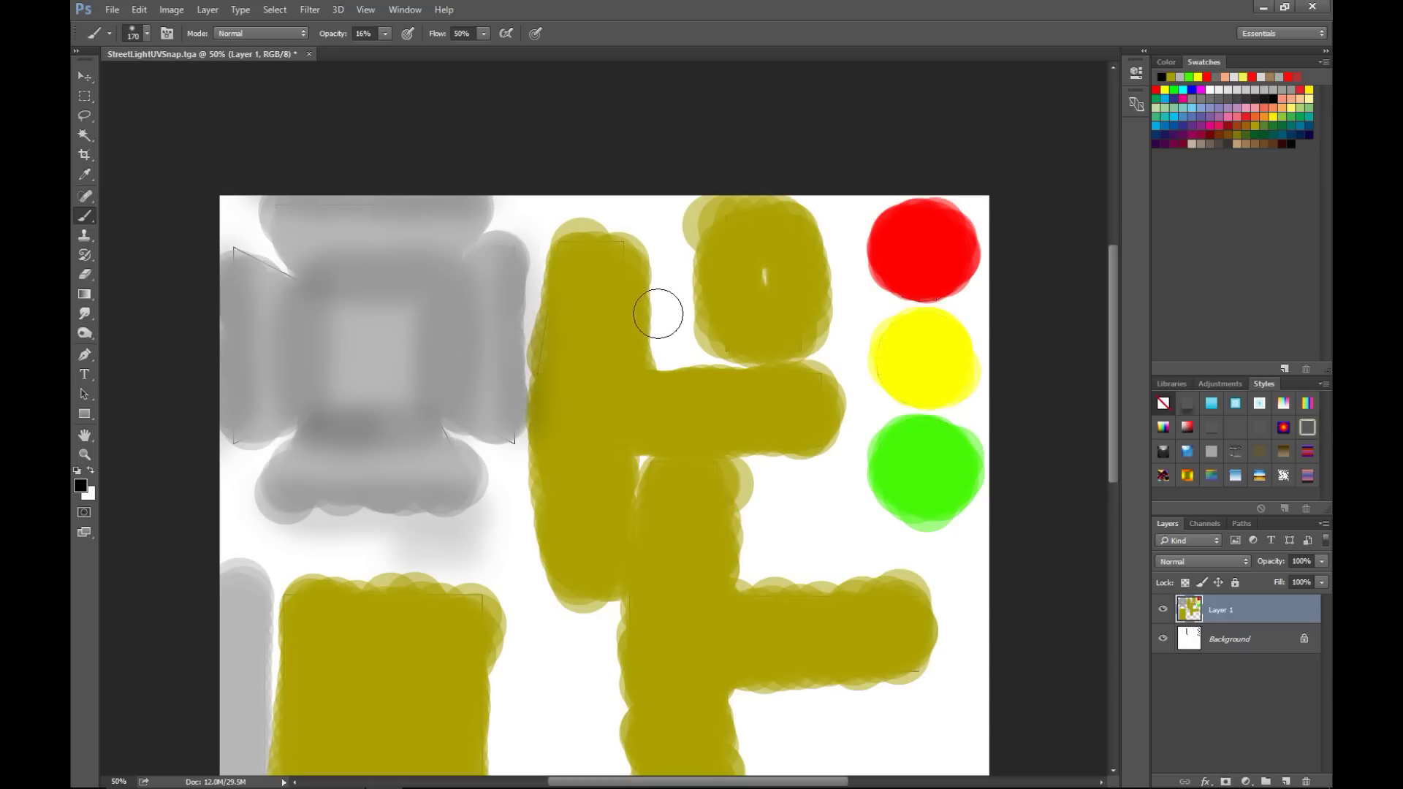
- Shade around the centre squares of both dark yellow T-shaped shells with soft black strokes
left_click_drag(632, 376, 514, 377)
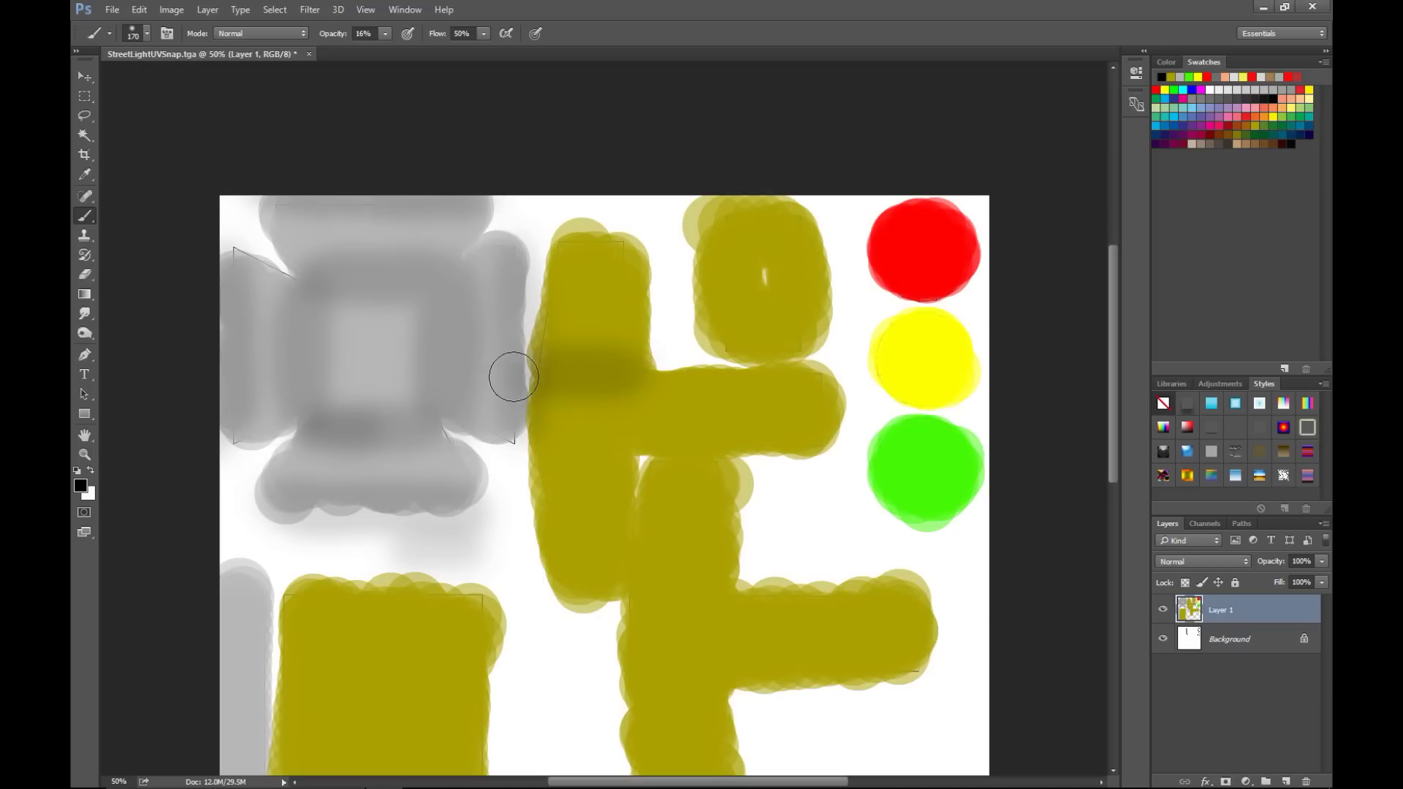
mouse_move(637, 449)
left_mouse_down()
mouse_move(548, 460)
mouse_move(648, 401)
mouse_move(646, 443)
left_mouse_up()
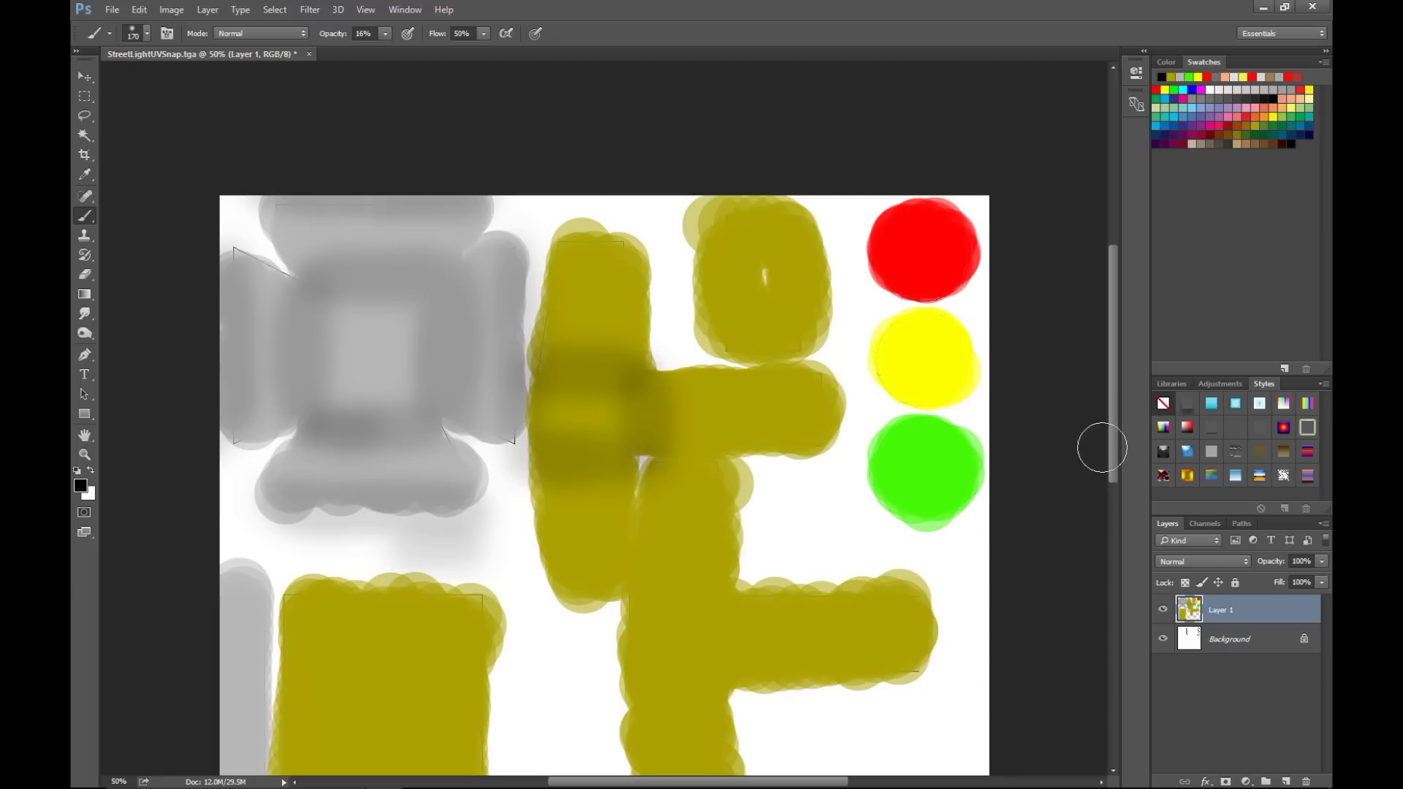
scroll(1118, 449, "down", 5)
mouse_move(647, 364)
left_mouse_down()
mouse_move(745, 363)
mouse_move(723, 369)
mouse_move(742, 463)
mouse_move(600, 450)
left_mouse_up()
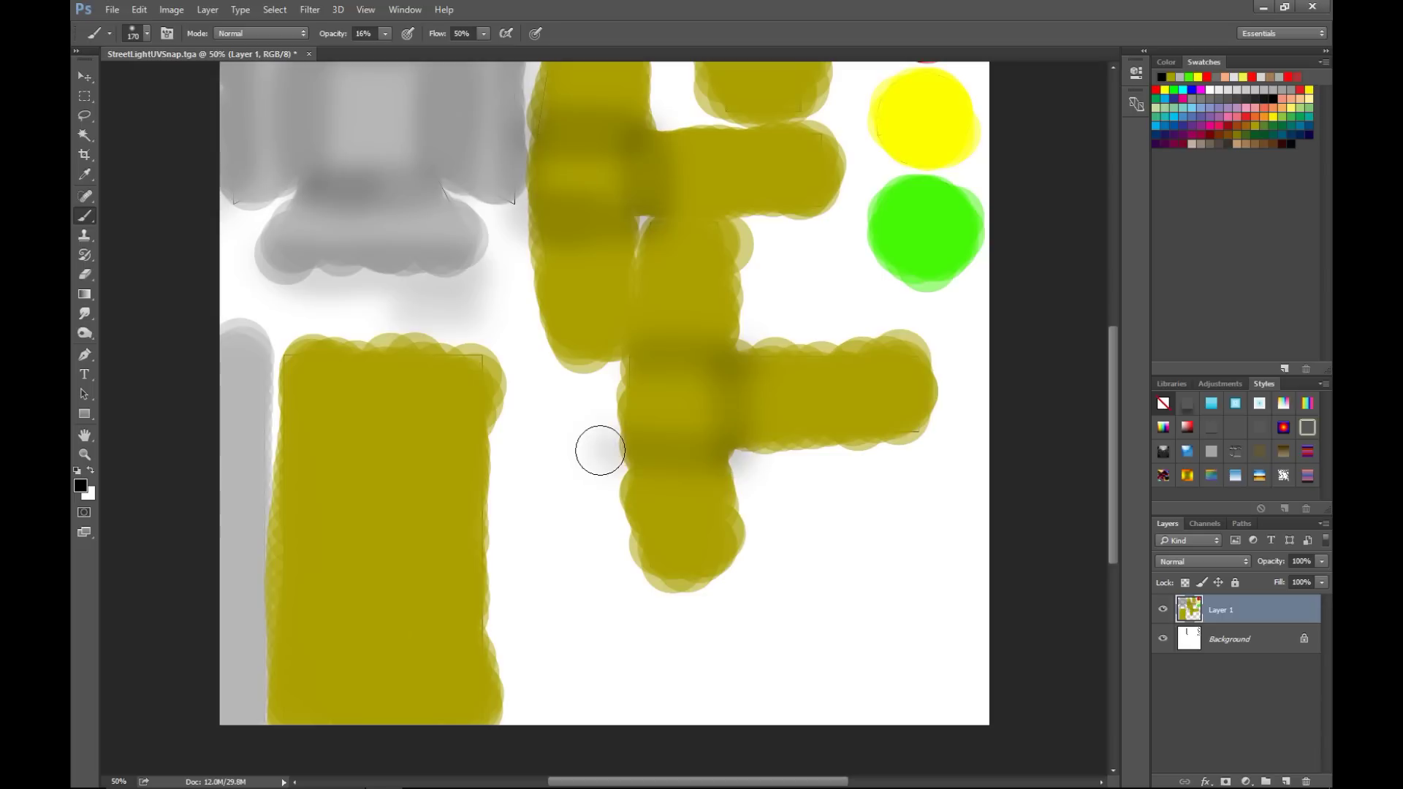
left_click_drag(616, 374, 636, 476)
scroll(524, 514, "down", 1)
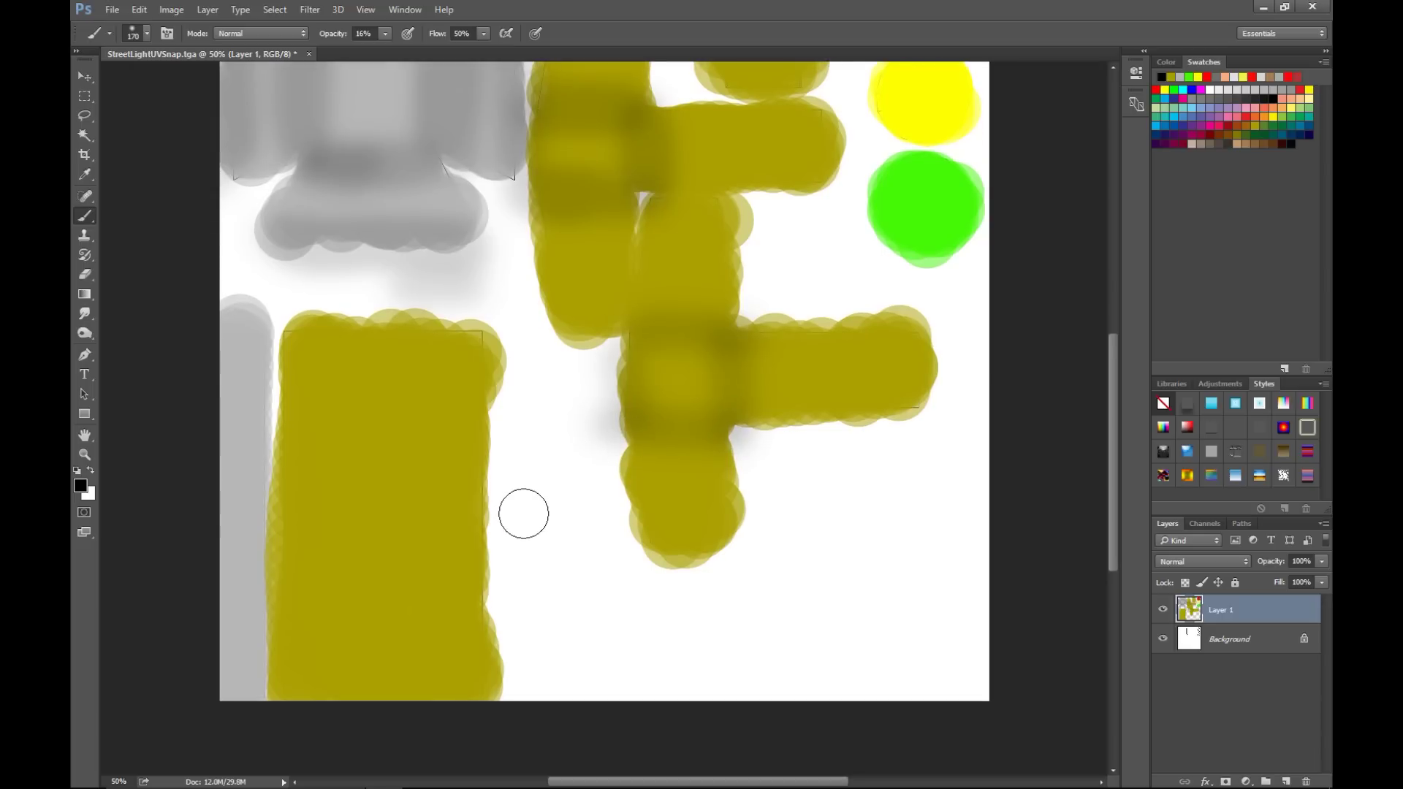
- Darken the lower part of the grey pole strip and the upper part of the large dark yellow rectangle with soft black strokes
mouse_move(226, 685)
left_mouse_down()
mouse_move(219, 501)
mouse_move(229, 645)
mouse_move(245, 529)
left_mouse_up()
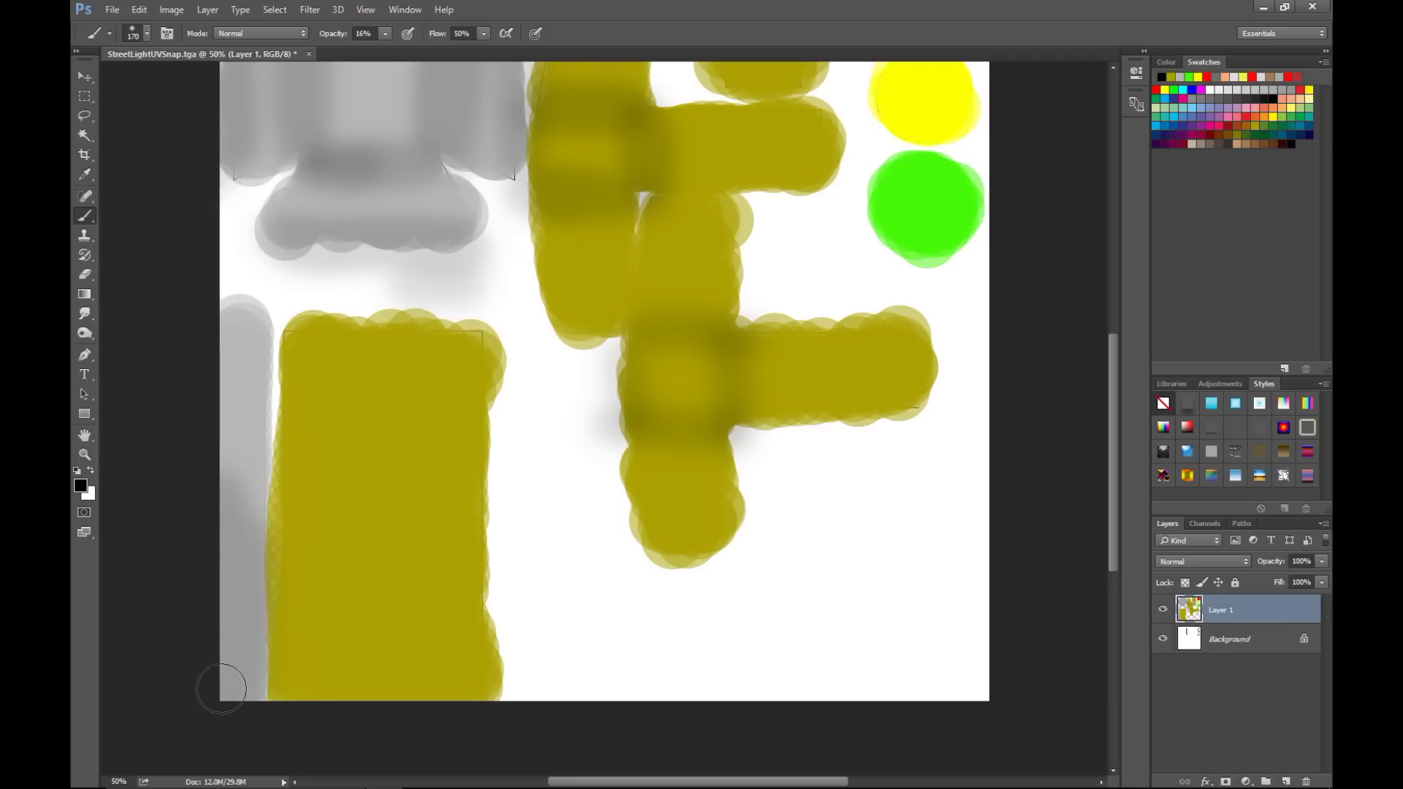
left_click_drag(218, 630, 231, 681)
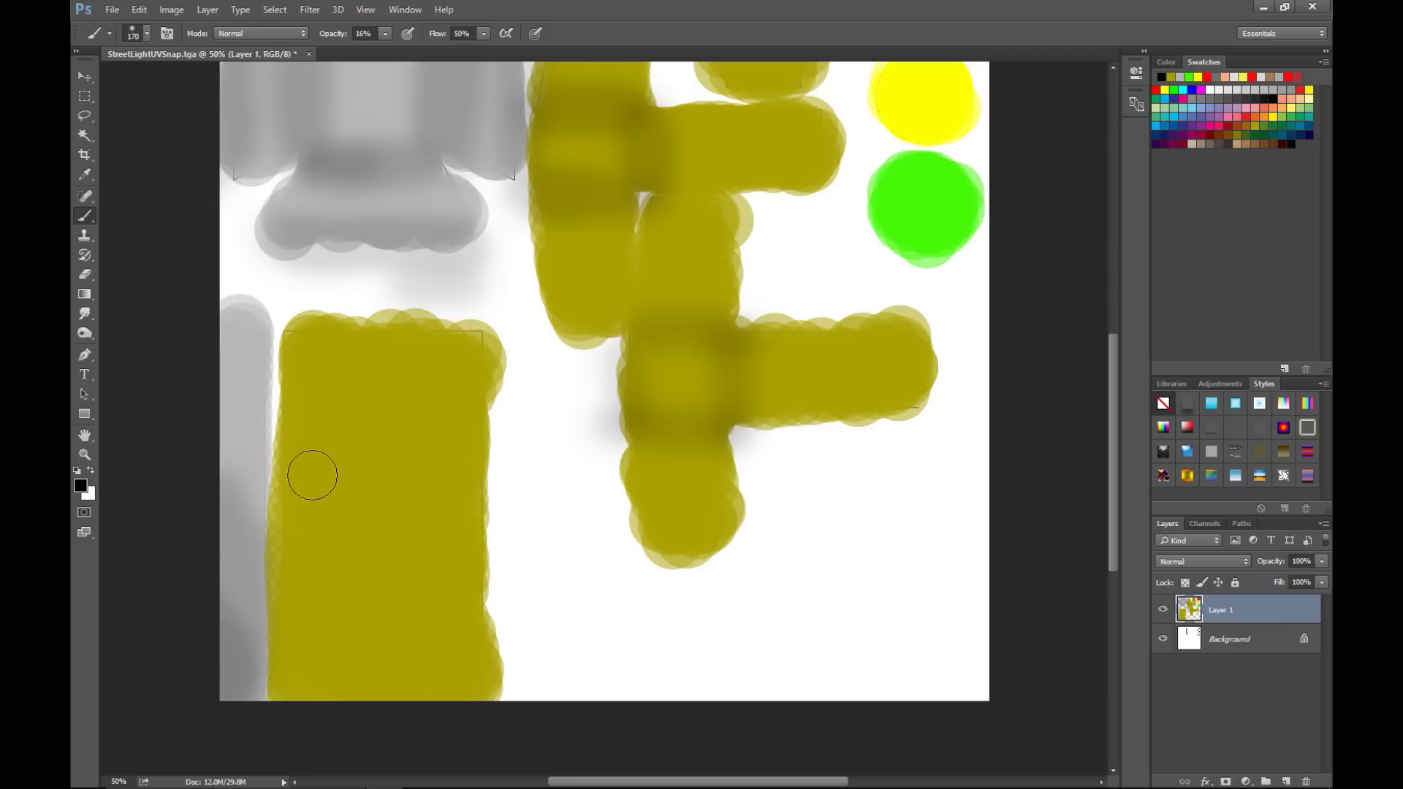
mouse_move(303, 365)
left_mouse_down()
mouse_move(326, 419)
mouse_move(363, 426)
mouse_move(474, 364)
left_mouse_up()
mouse_move(405, 399)
left_mouse_down()
mouse_move(291, 533)
mouse_move(376, 458)
mouse_move(476, 414)
mouse_move(419, 468)
mouse_move(419, 449)
left_mouse_up()
scroll(964, 445, "down", 1)
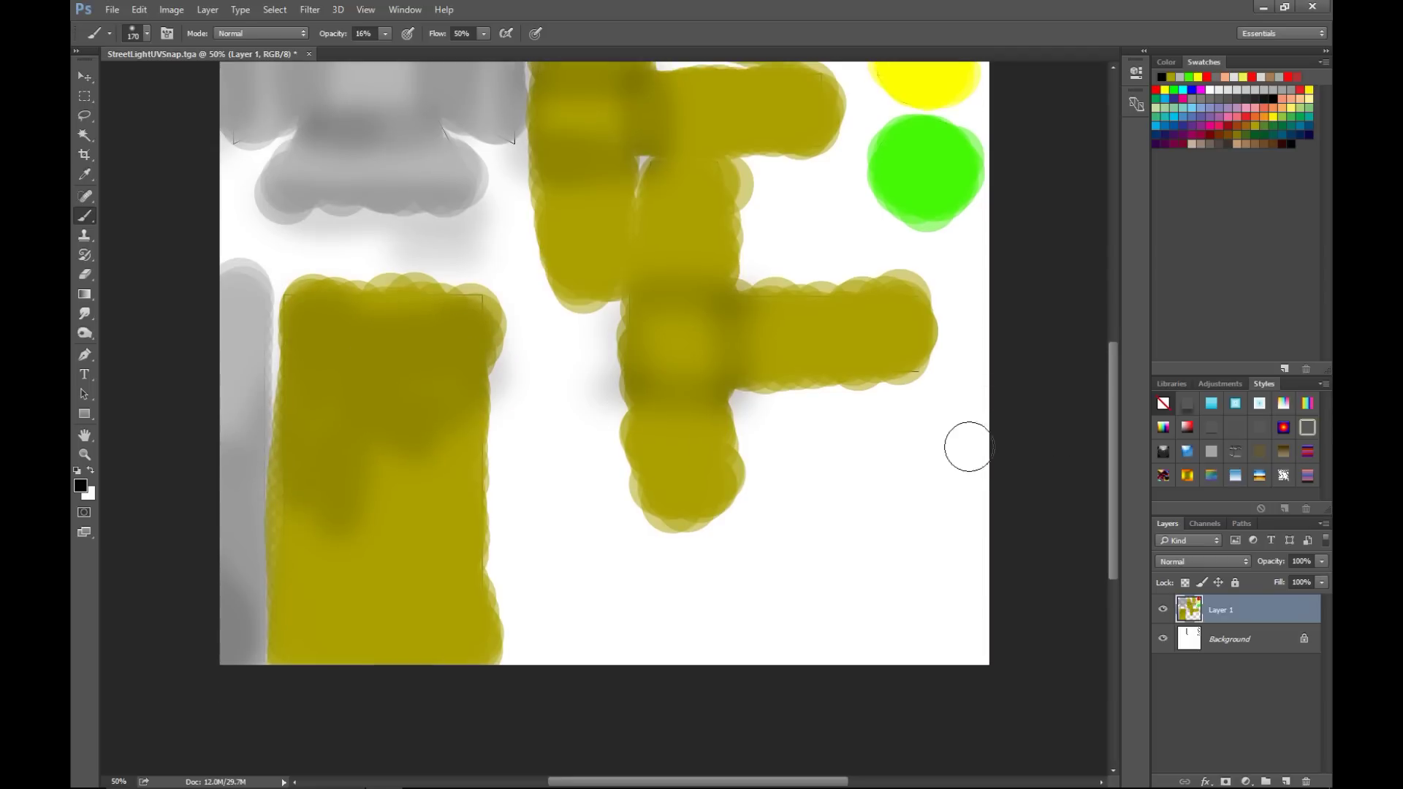
scroll(1012, 463, "up", 4)
scroll(986, 456, "up", 2)
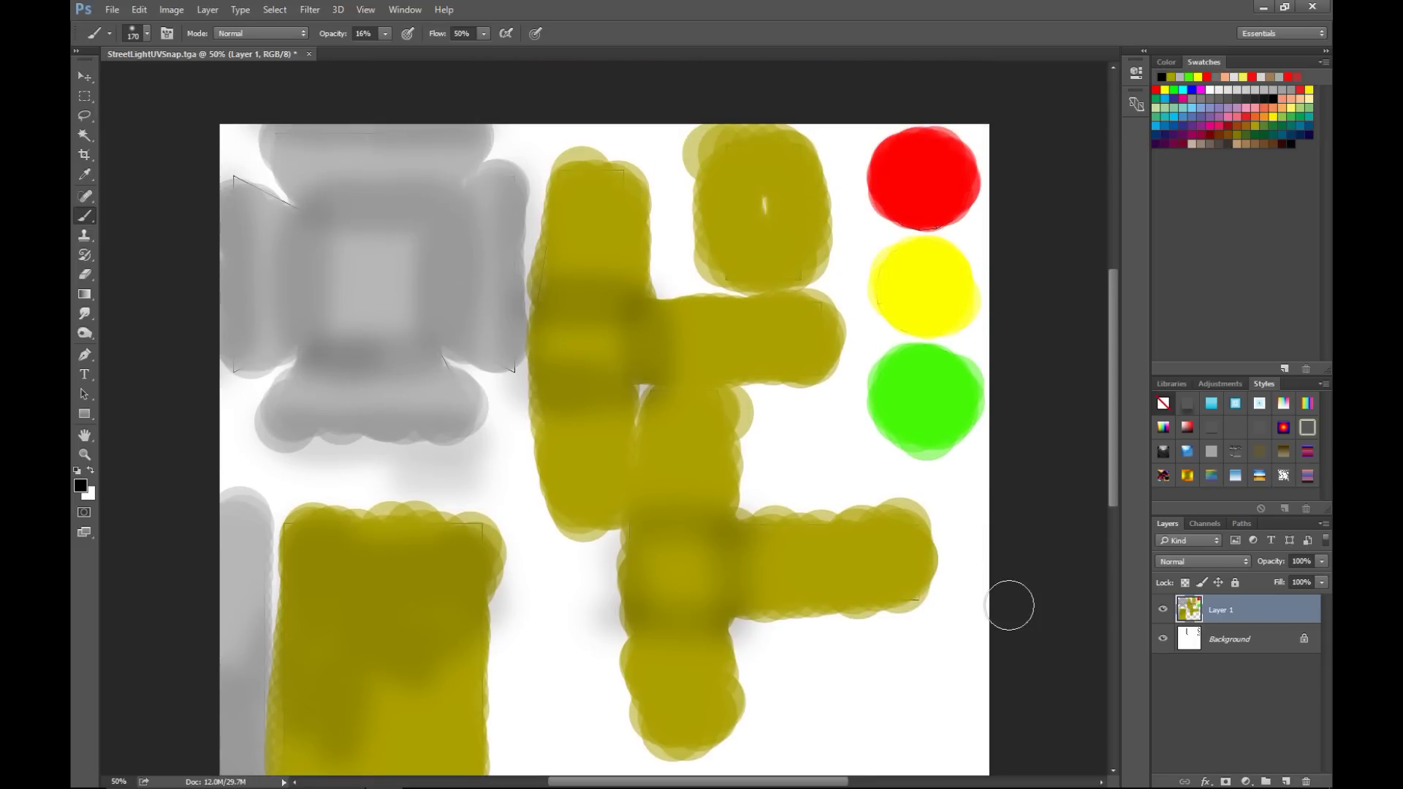
- Delete the Background layer and save the painted texture as a JPEG named Colormap in the StreetLight folder
left_click(1222, 645)
key("Delete")
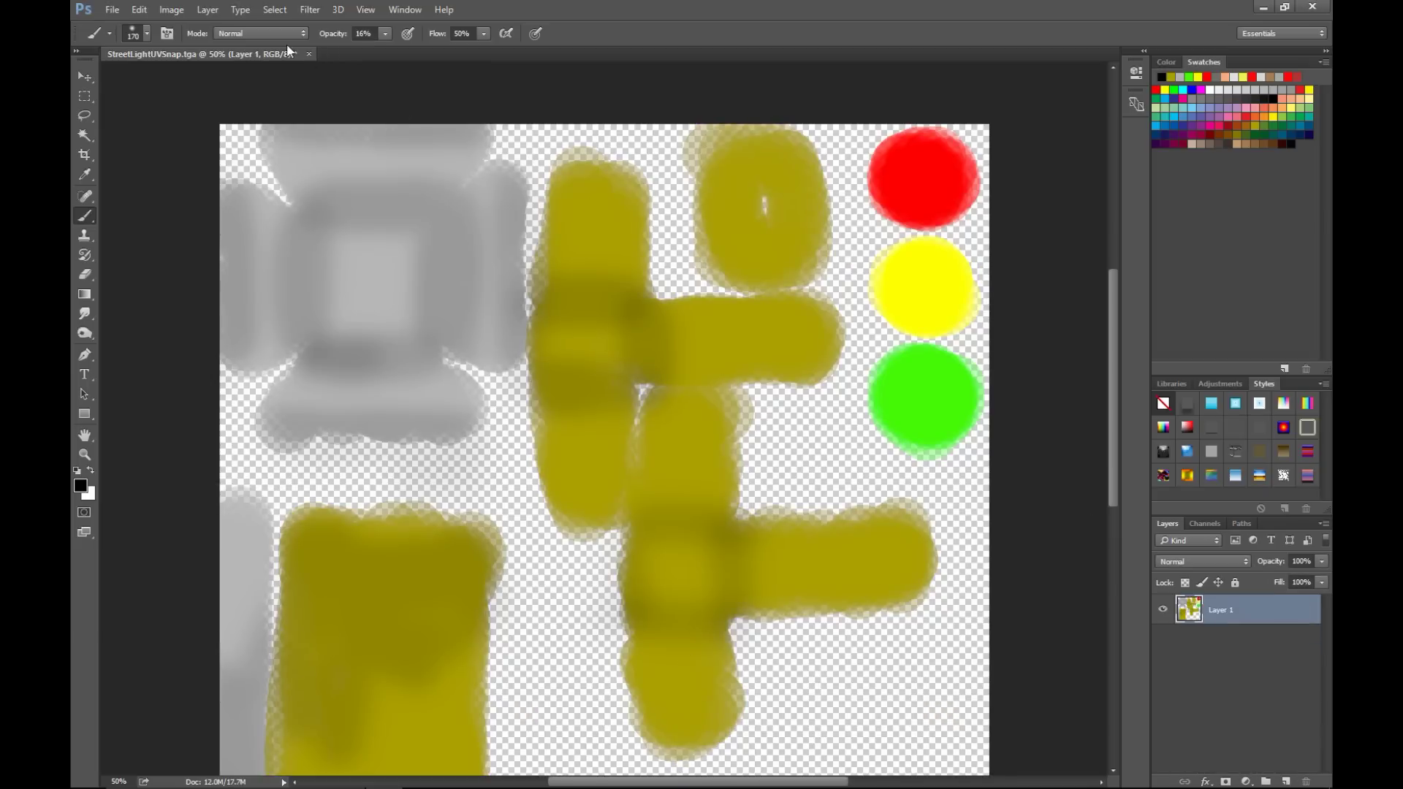
left_click(111, 9)
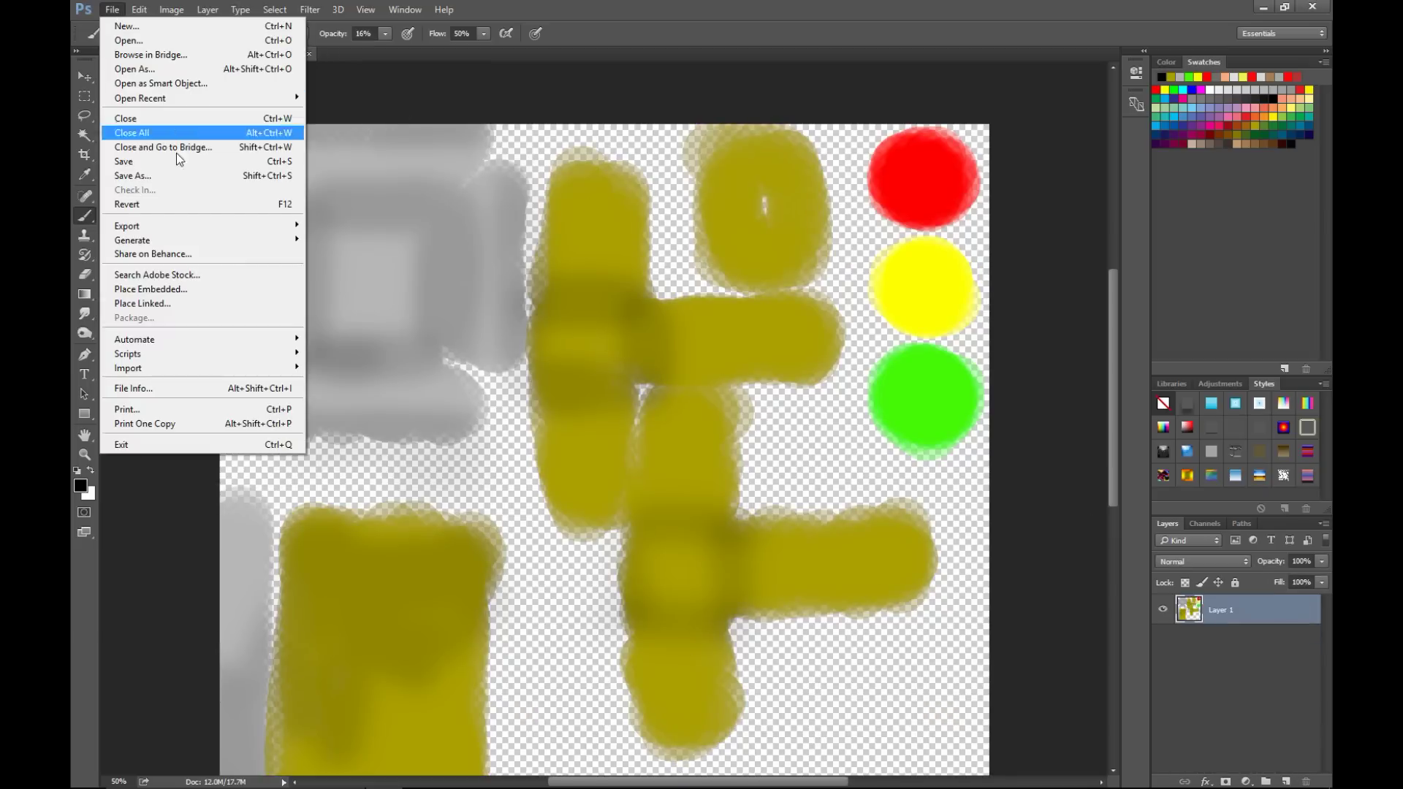
left_click(169, 173)
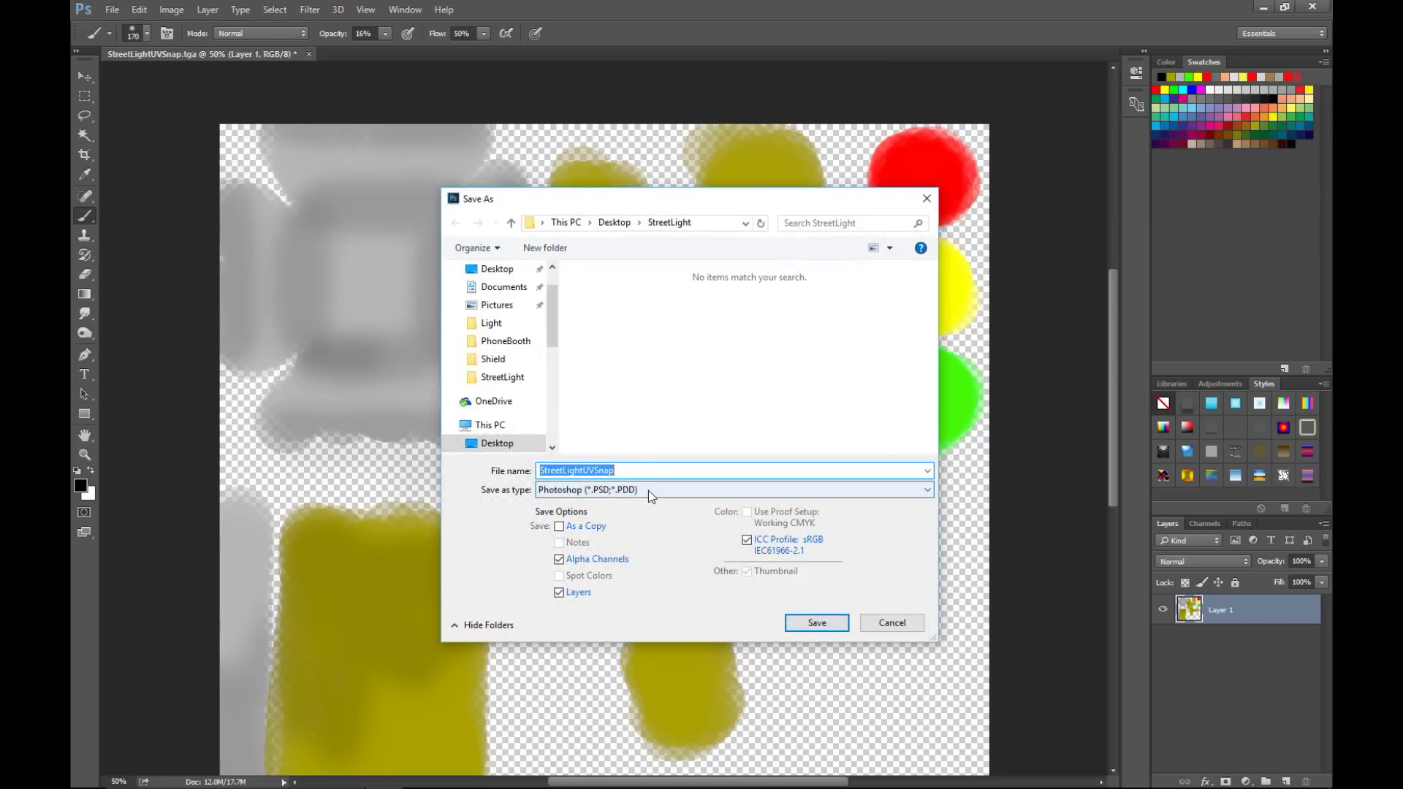
left_click(650, 491)
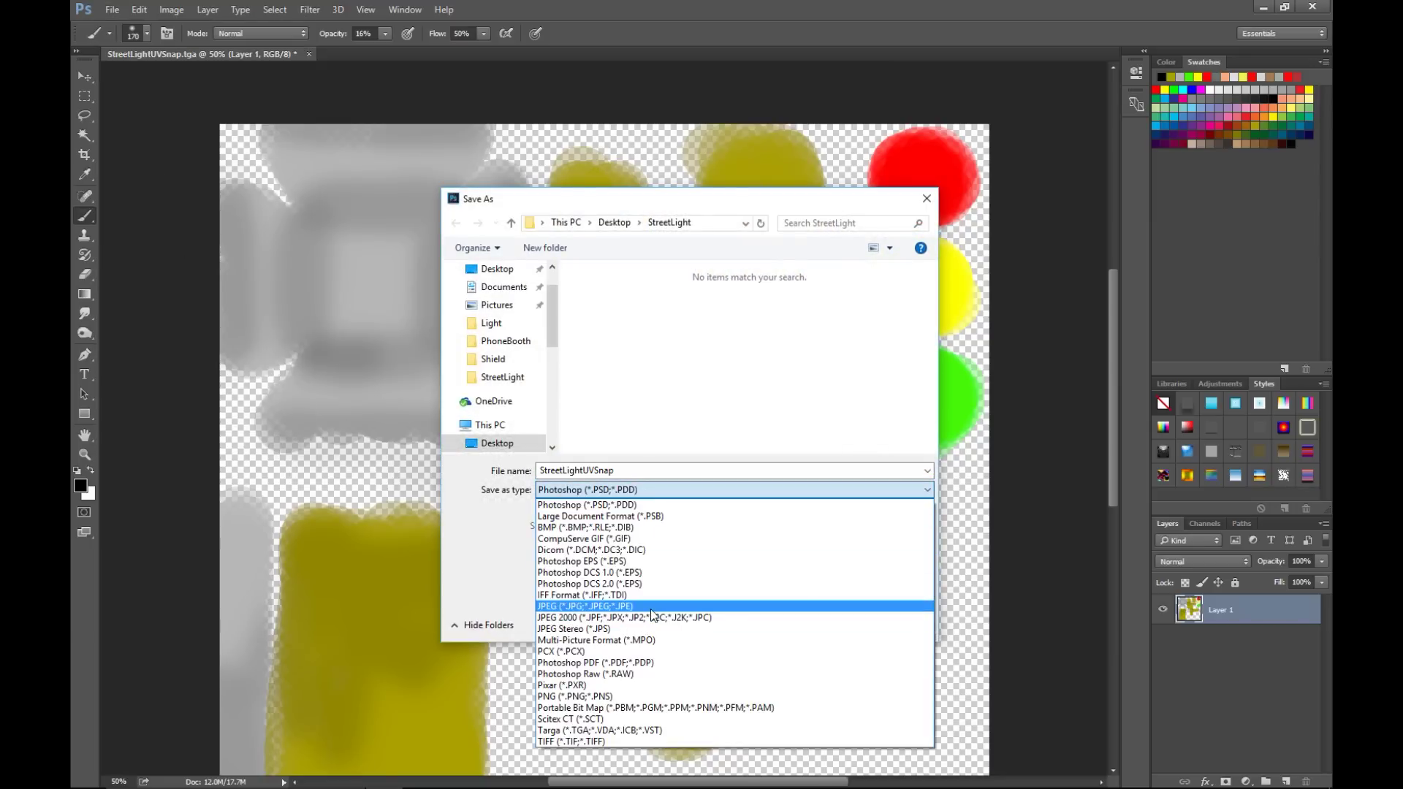
left_click(642, 606)
left_click(645, 471)
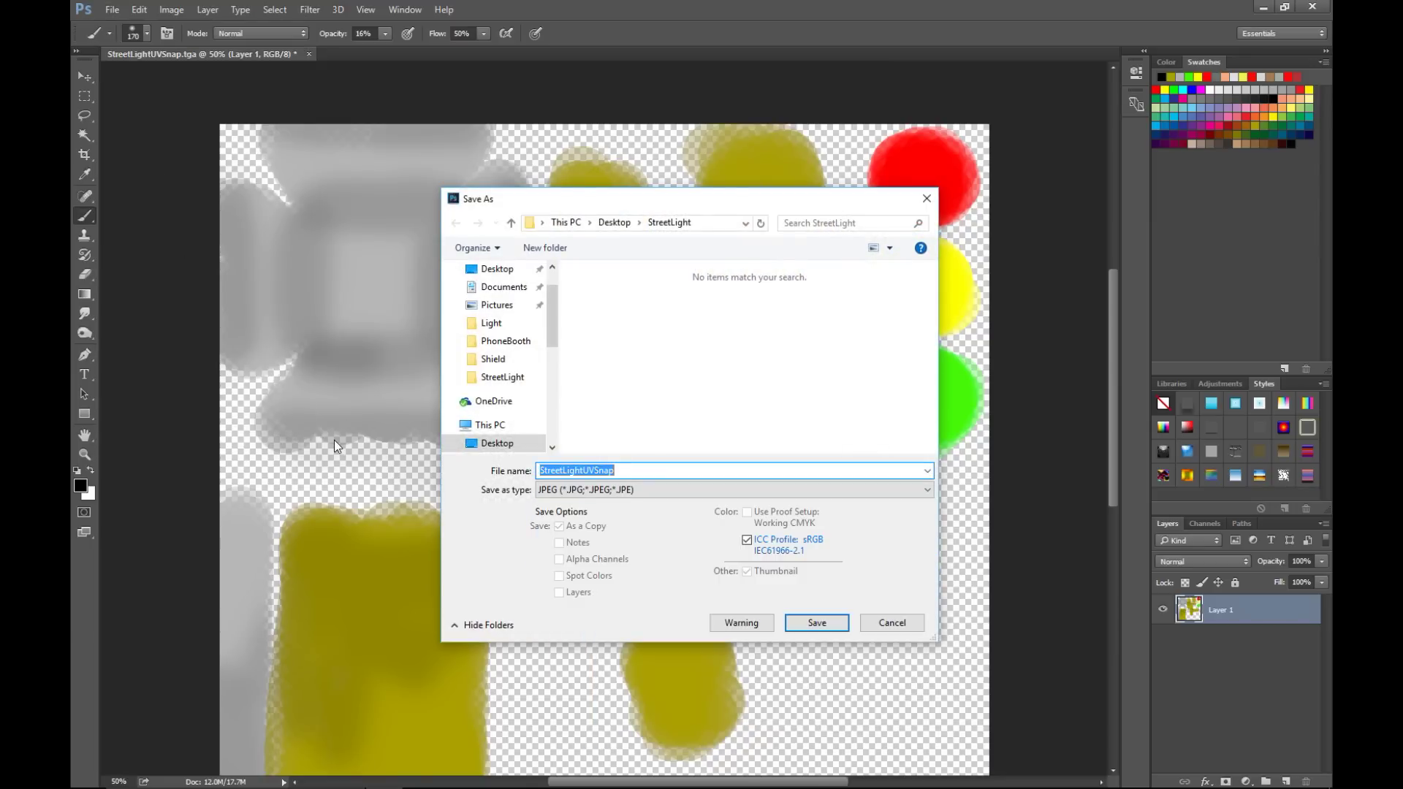
type("Colormap")
left_click(817, 623)
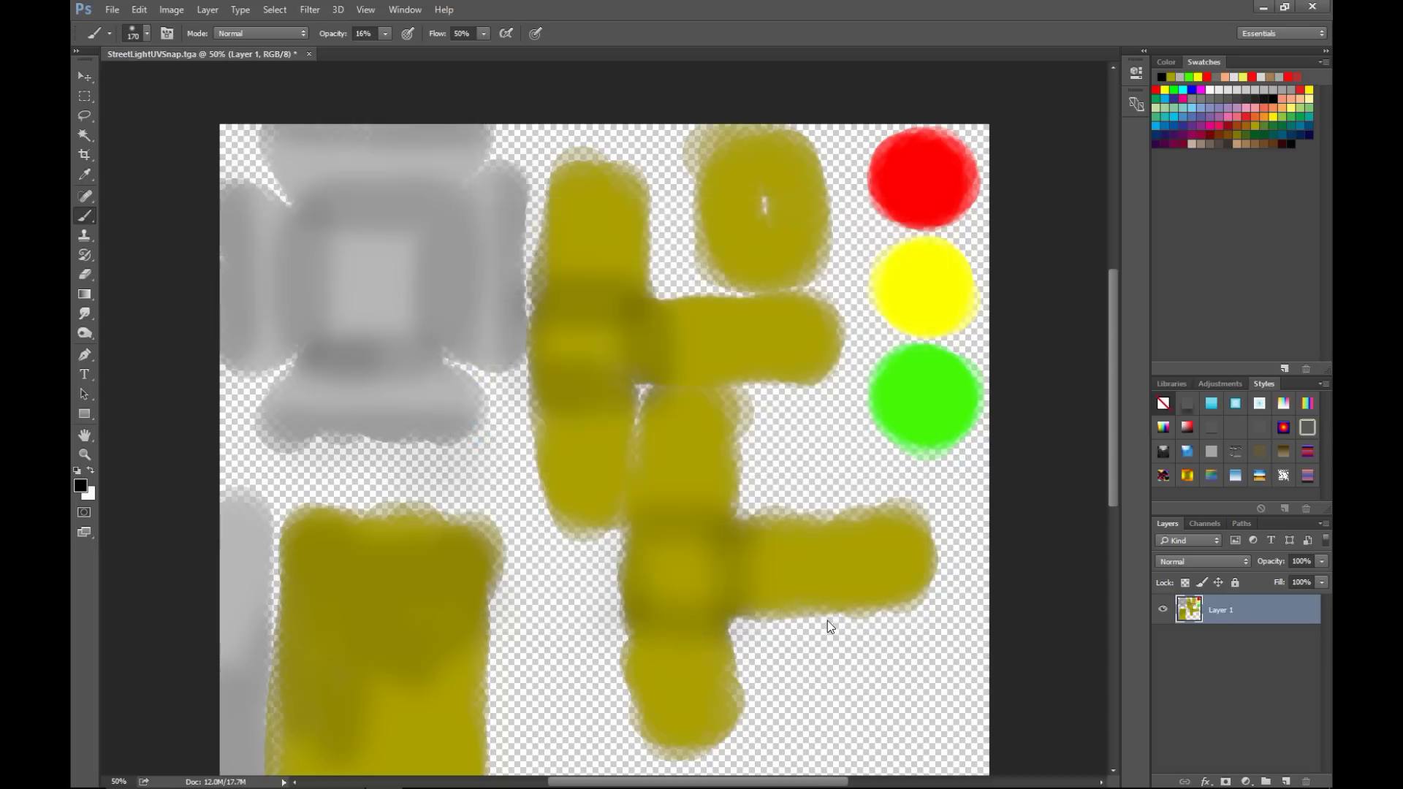
left_click(638, 141)
- Switch to Maya and assign a new Lambert material to the whole traffic light
key("alt+Tab")
key("F9")
left_click_drag(686, 501, 690, 533, "alt")
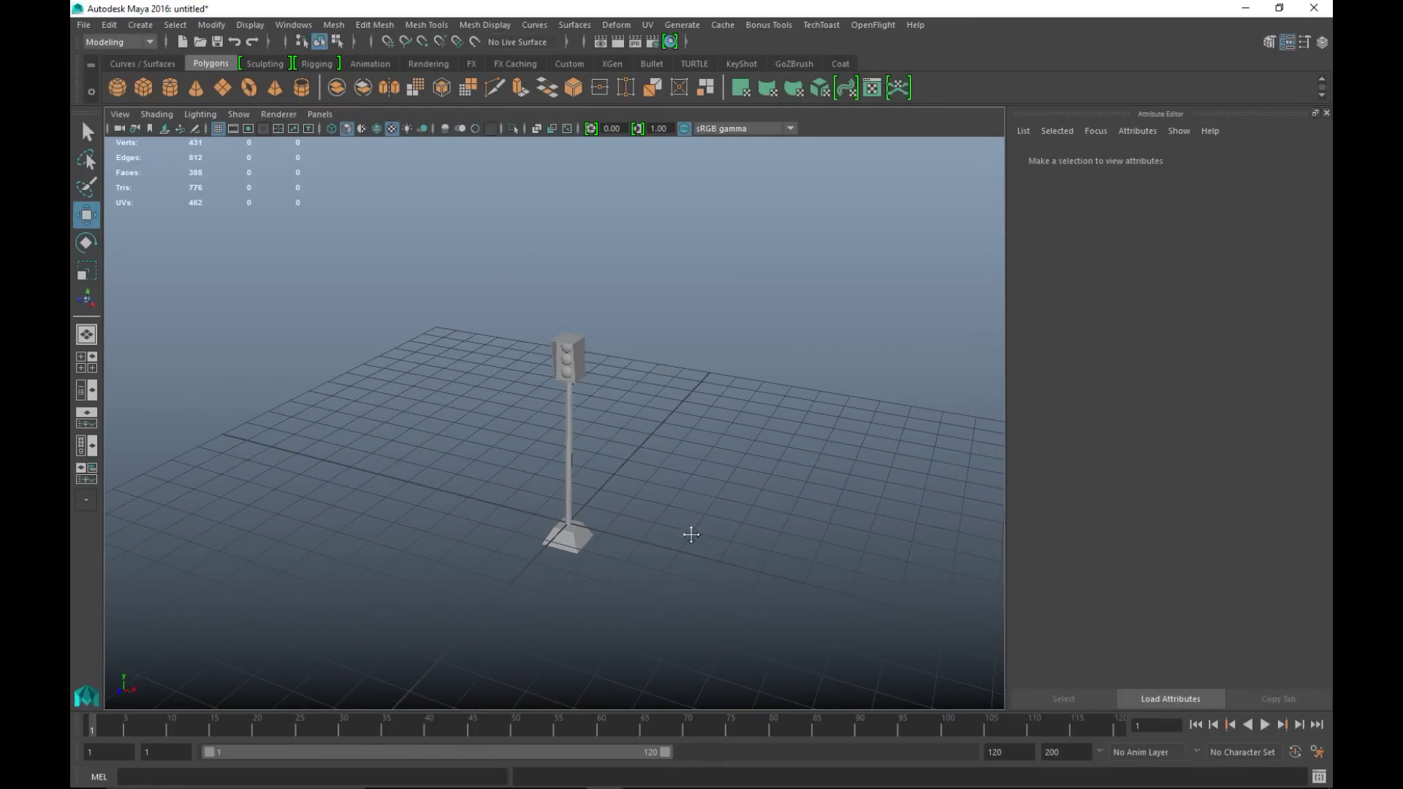
middle_click_drag(691, 533, 711, 529, "alt")
left_click_drag(569, 374, 673, 603)
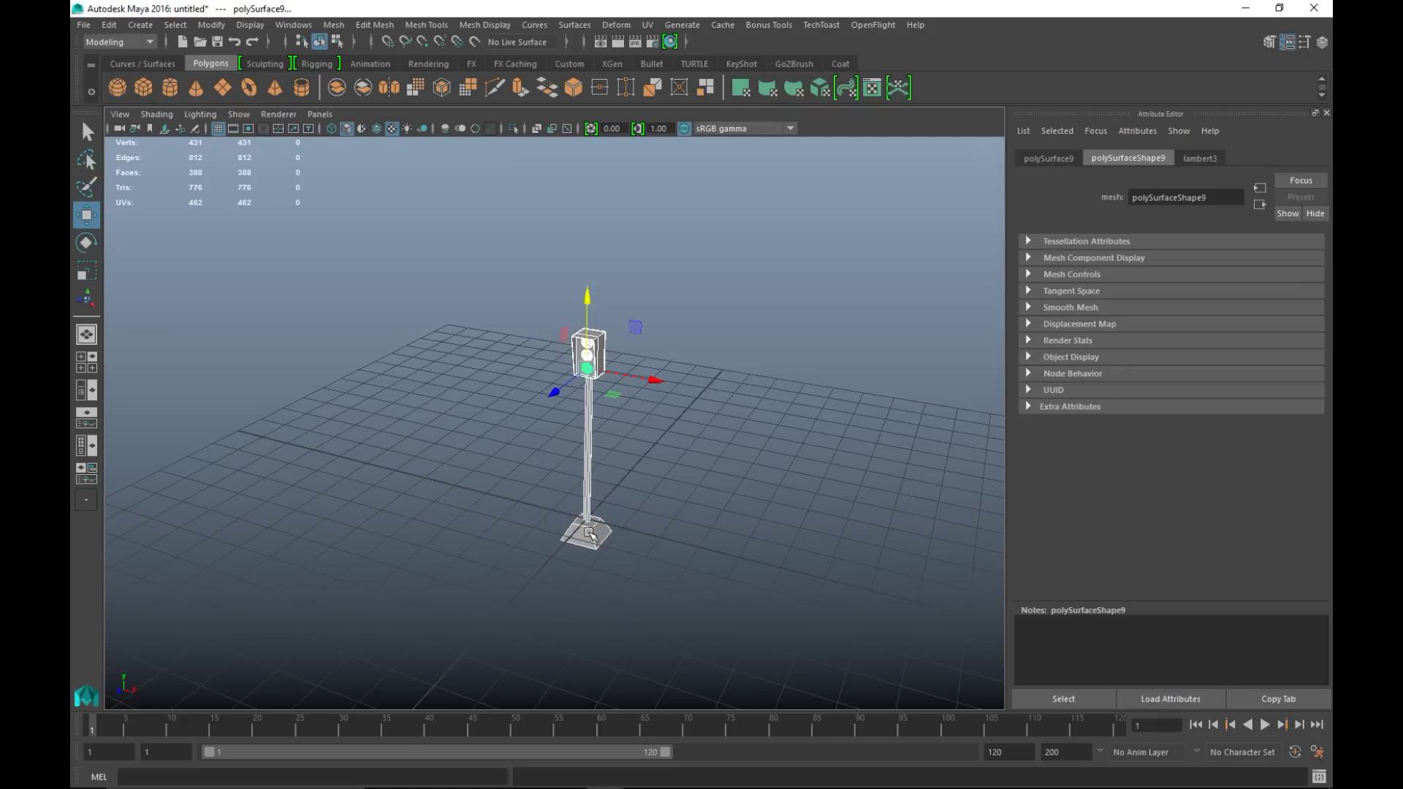
right_click_drag(591, 534, 593, 725)
left_click(505, 303)
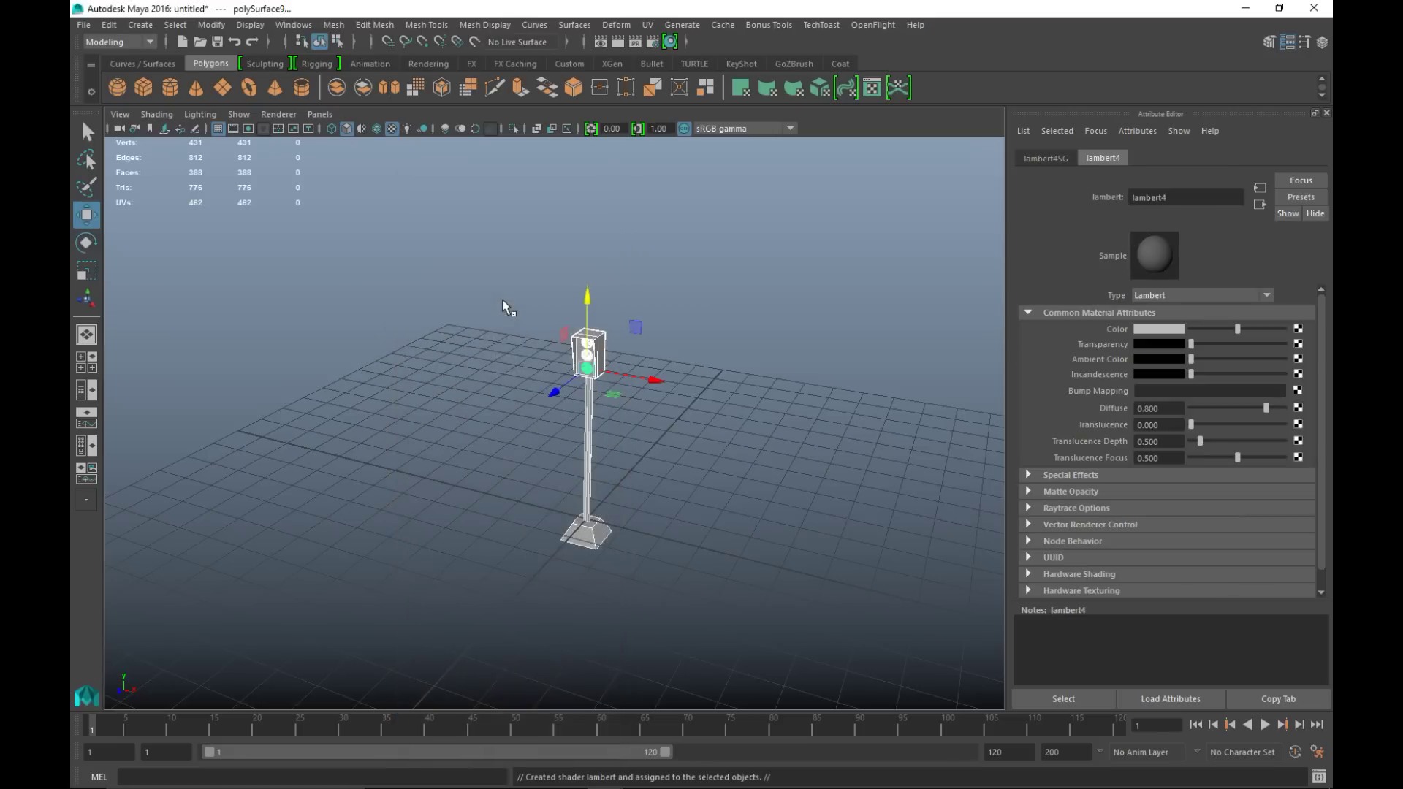
- Connect a File texture to the new material's colour and load Colormap.jpg from the StreetLight folder
left_click(1297, 330)
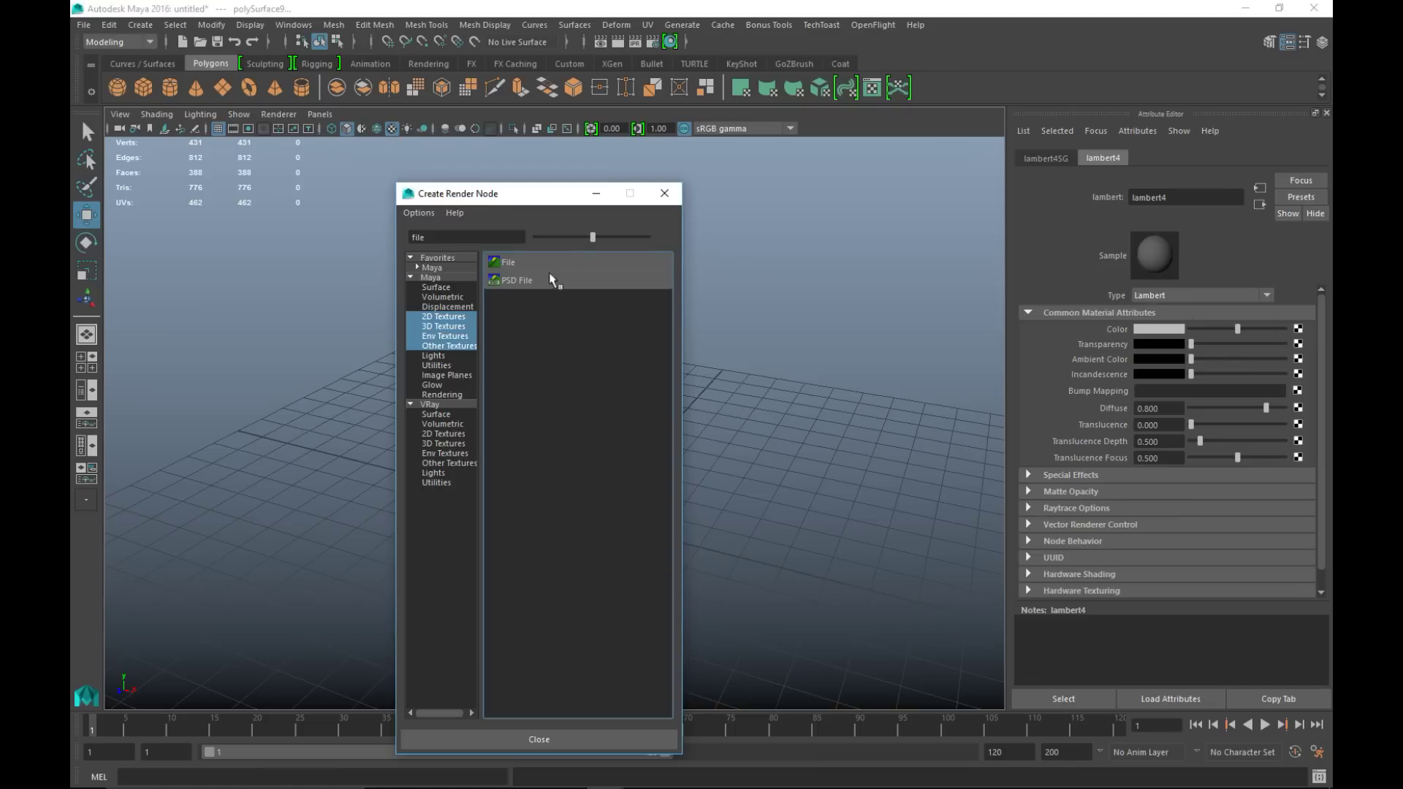
left_click(510, 264)
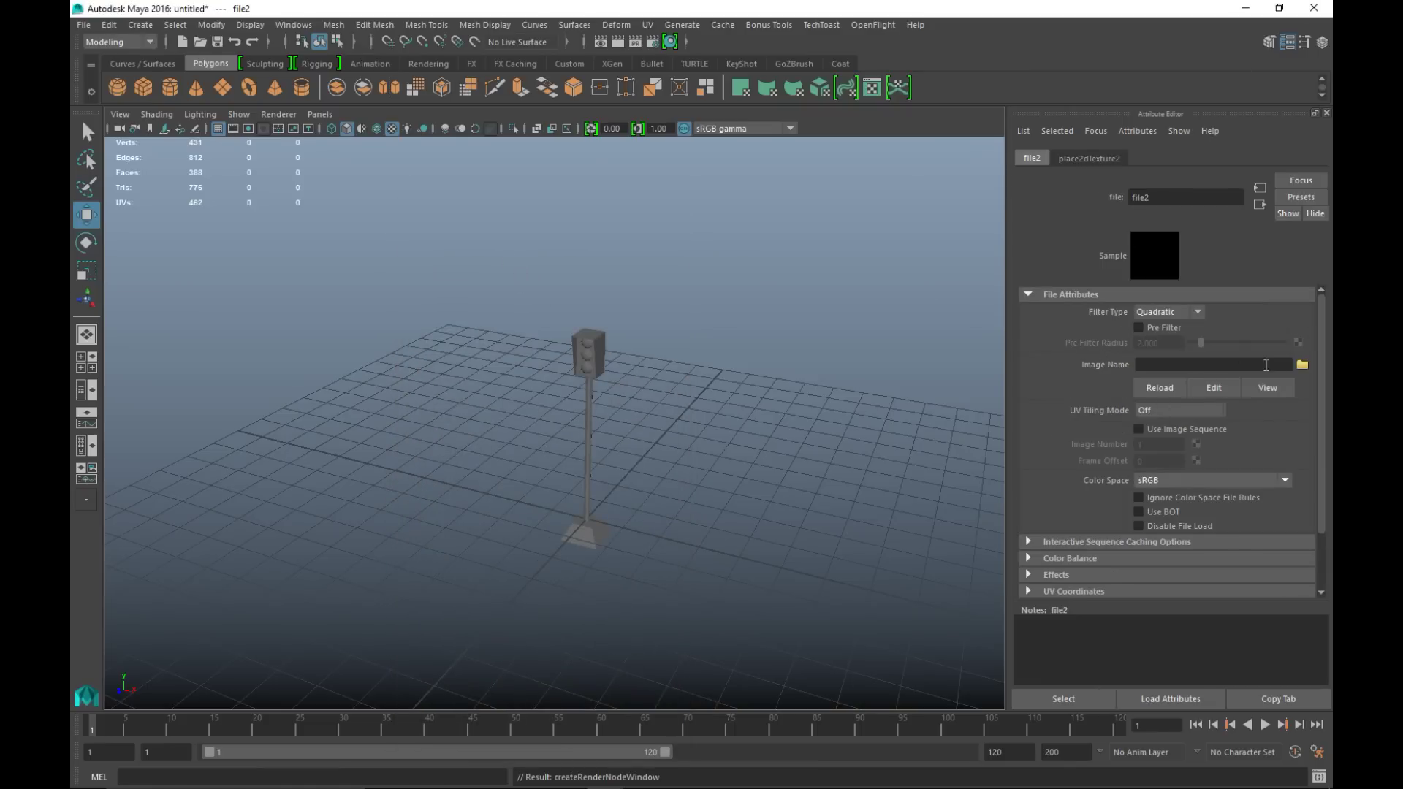
left_click(1302, 366)
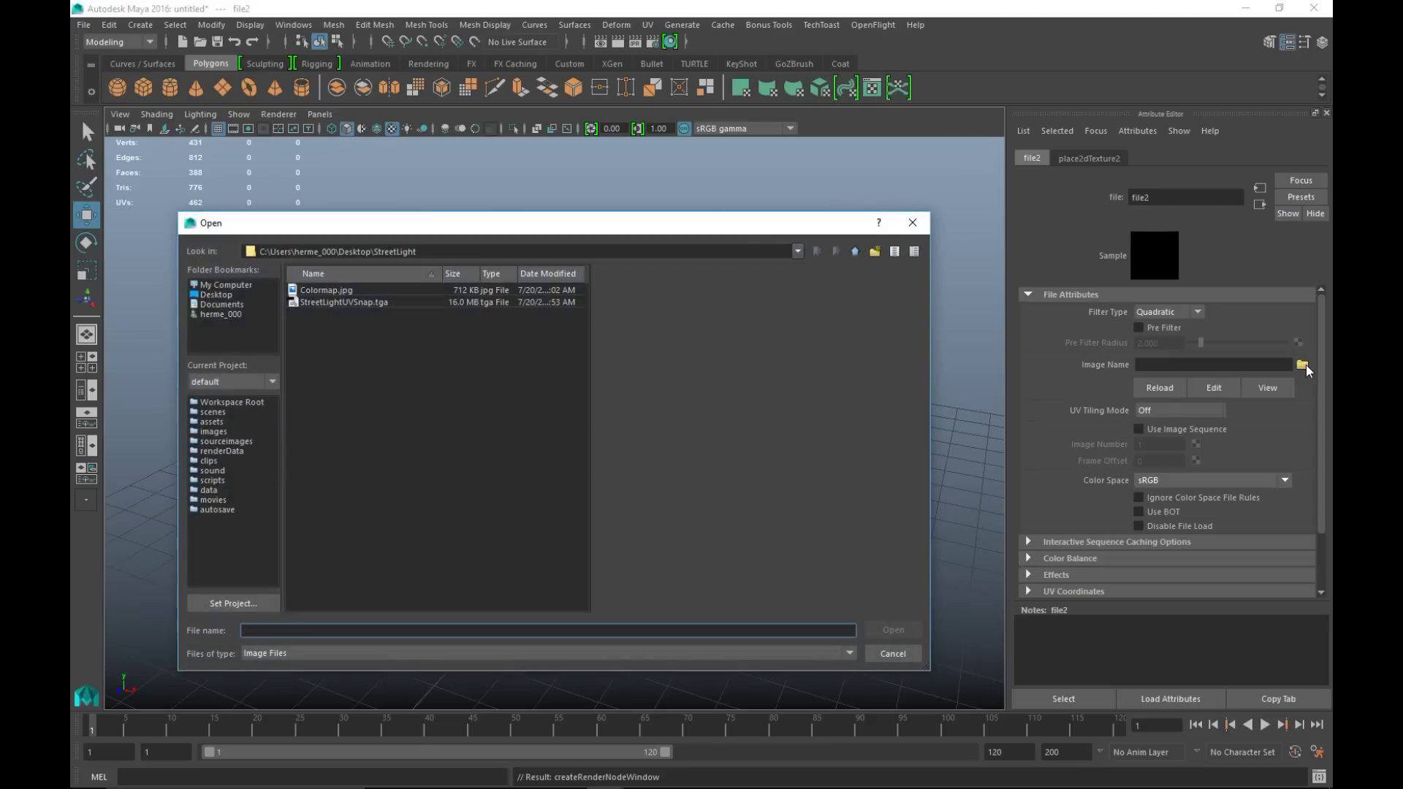
left_click(310, 292)
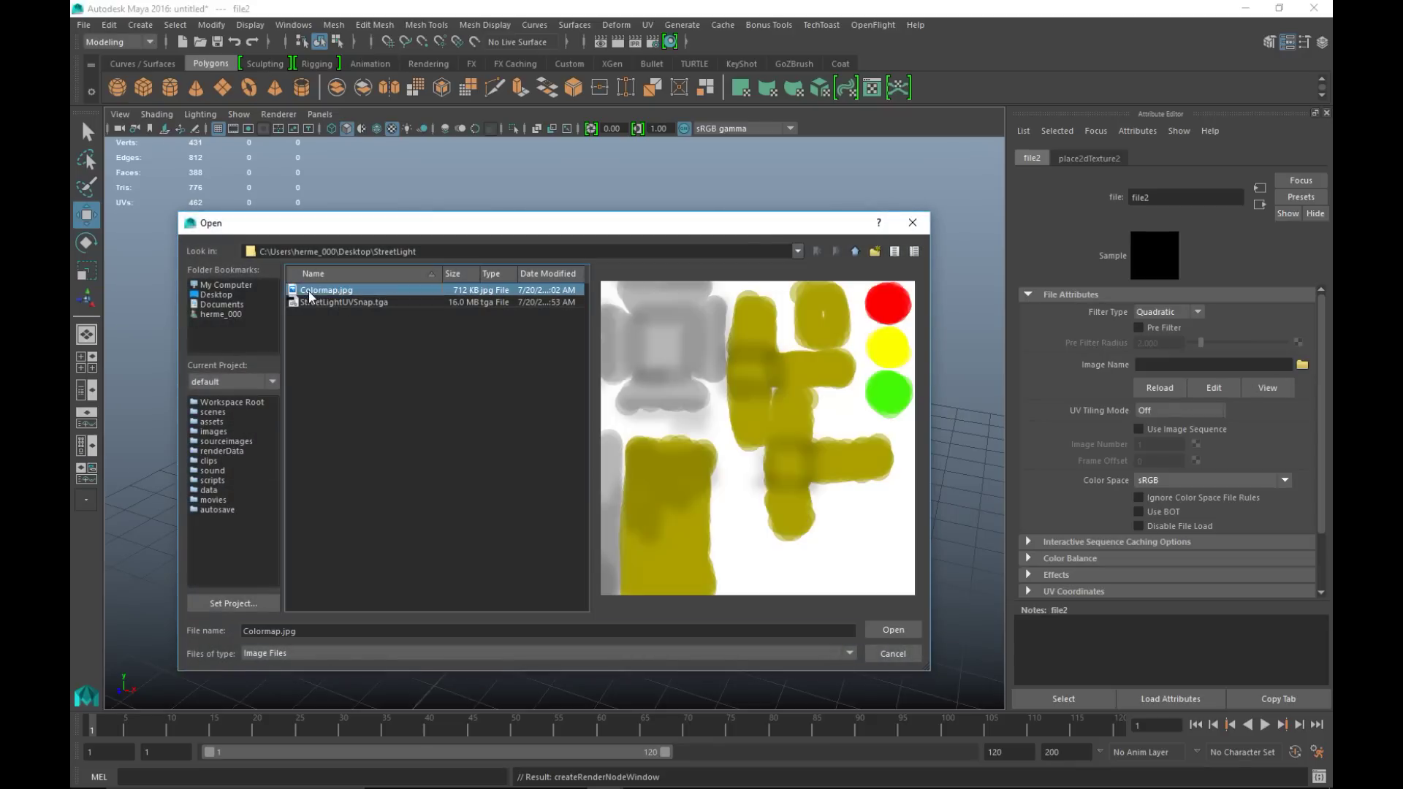
left_click(888, 633)
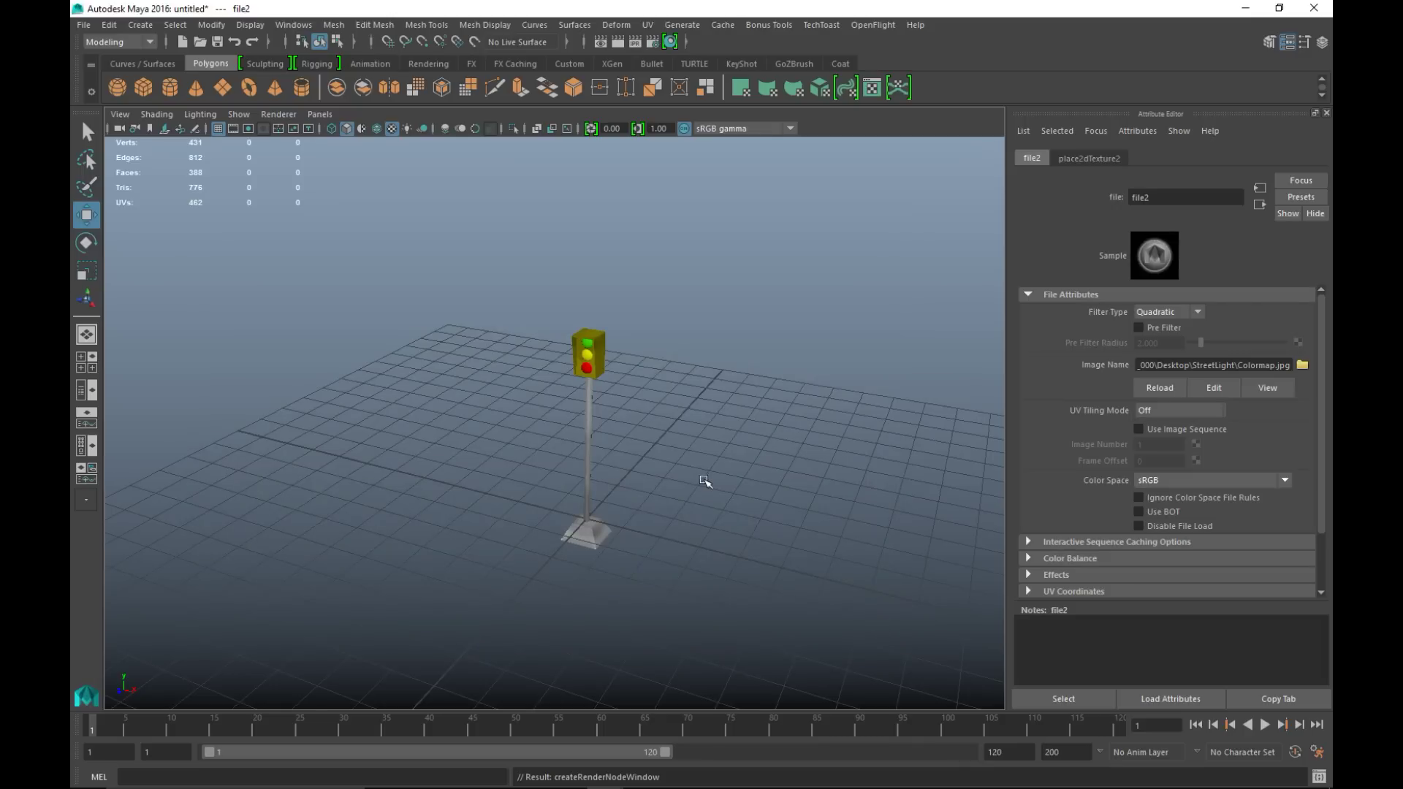
- Inspect the textured traffic light's lamps, housing, pole and base from several angles and distances
scroll(706, 482, "up", 3)
left_click_drag(710, 536, 686, 557, "alt")
left_click_drag(464, 435, 612, 569, "alt")
middle_click_drag(662, 470, 673, 470, "alt")
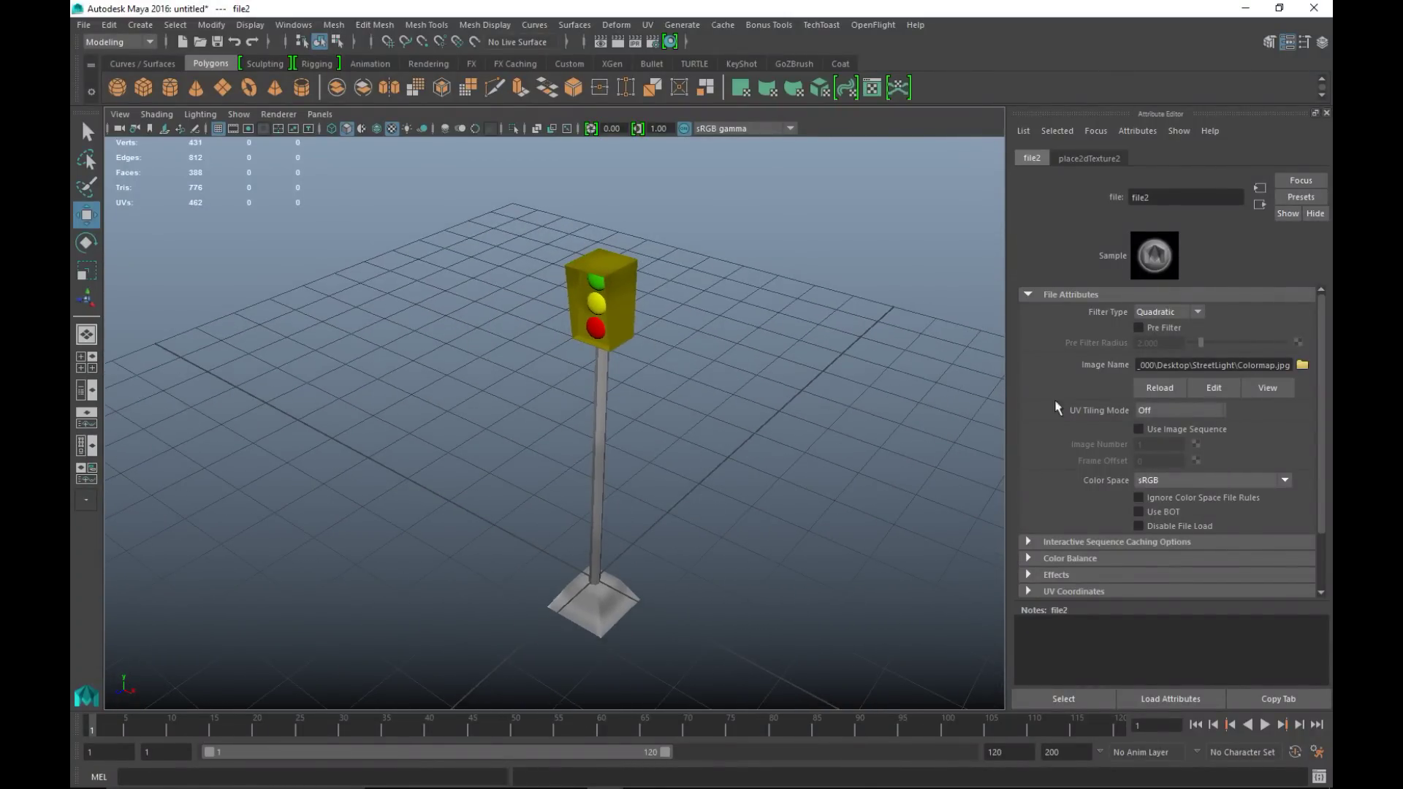
scroll(780, 433, "down", 3)
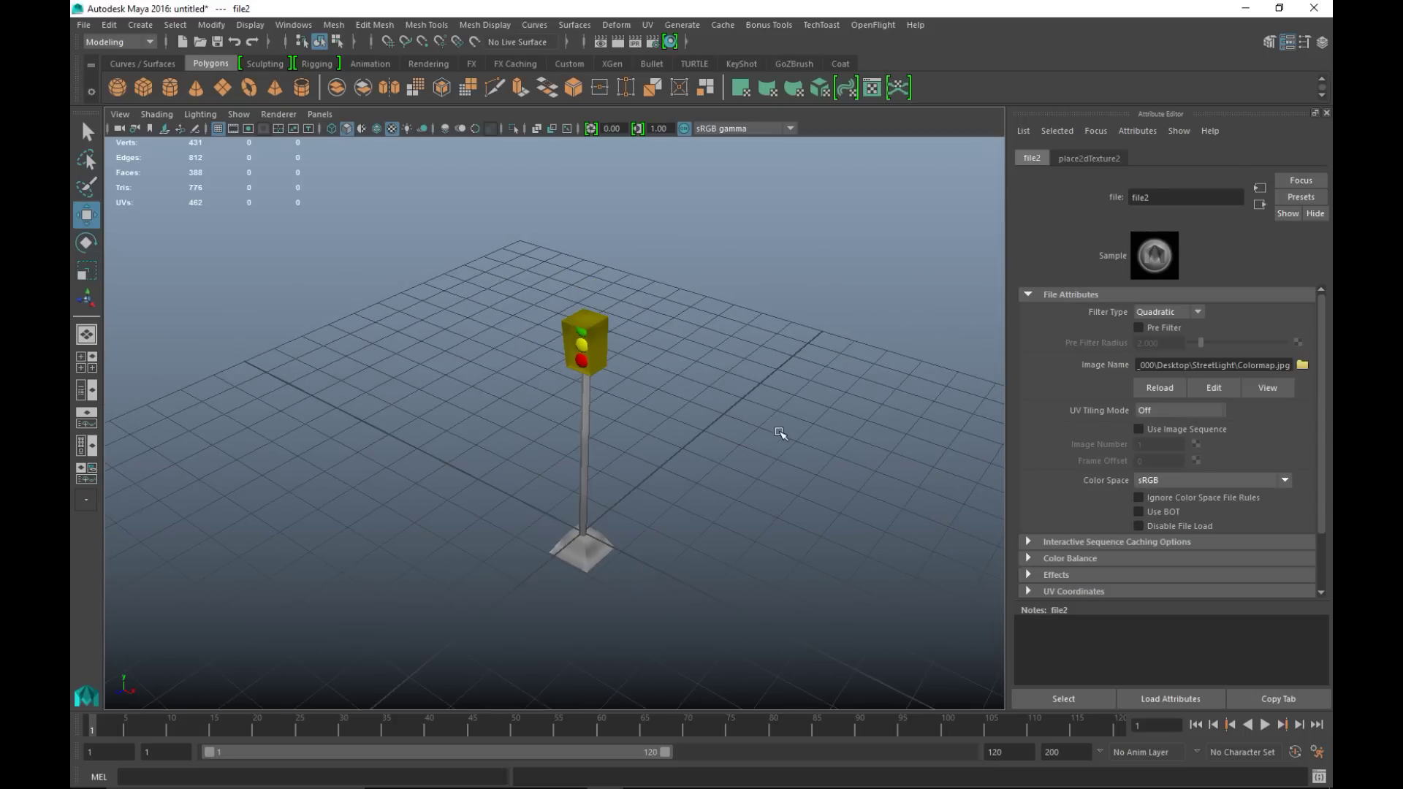
scroll(781, 433, "up", 2)
left_click_drag(752, 510, 777, 463, "alt")
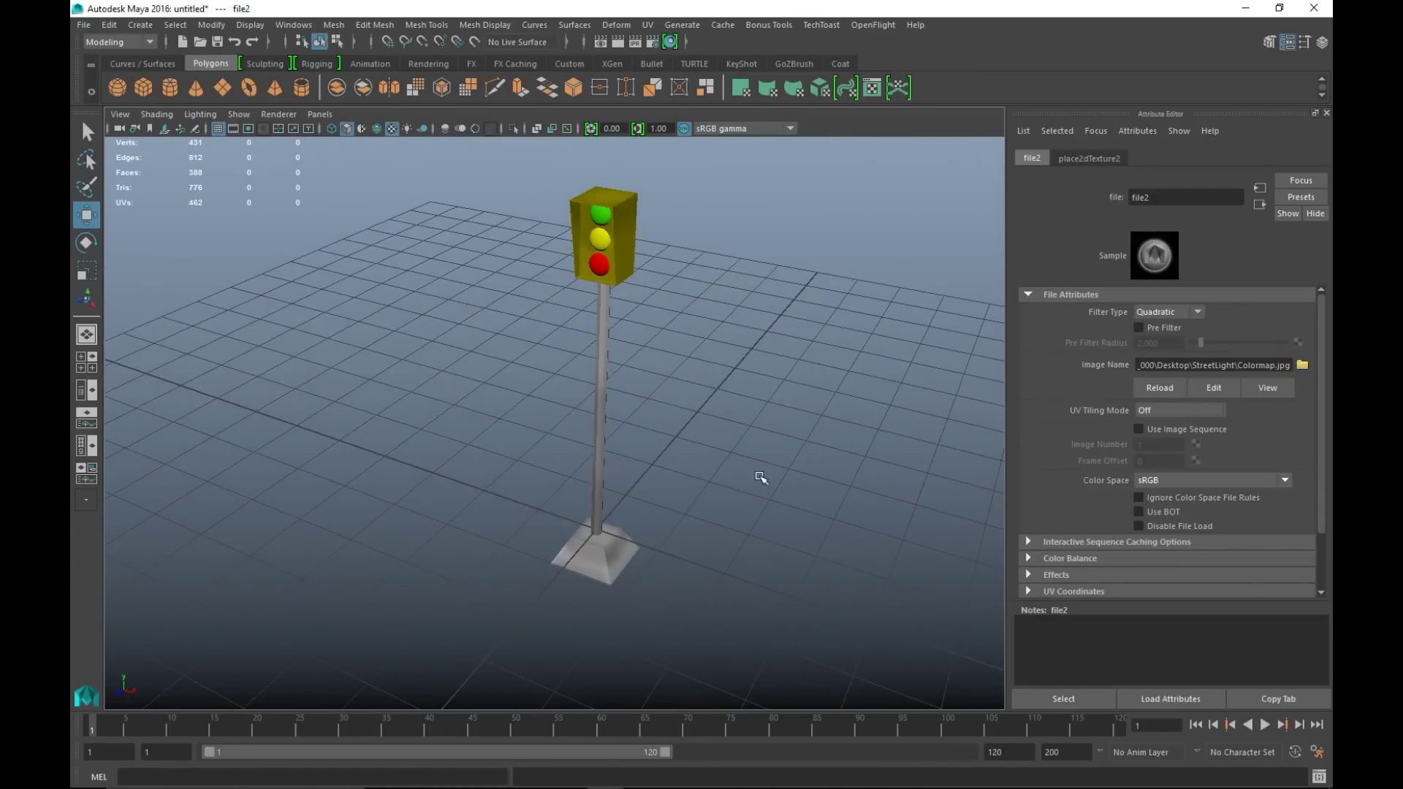
scroll(760, 478, "down", 4)
scroll(760, 478, "down", 2)
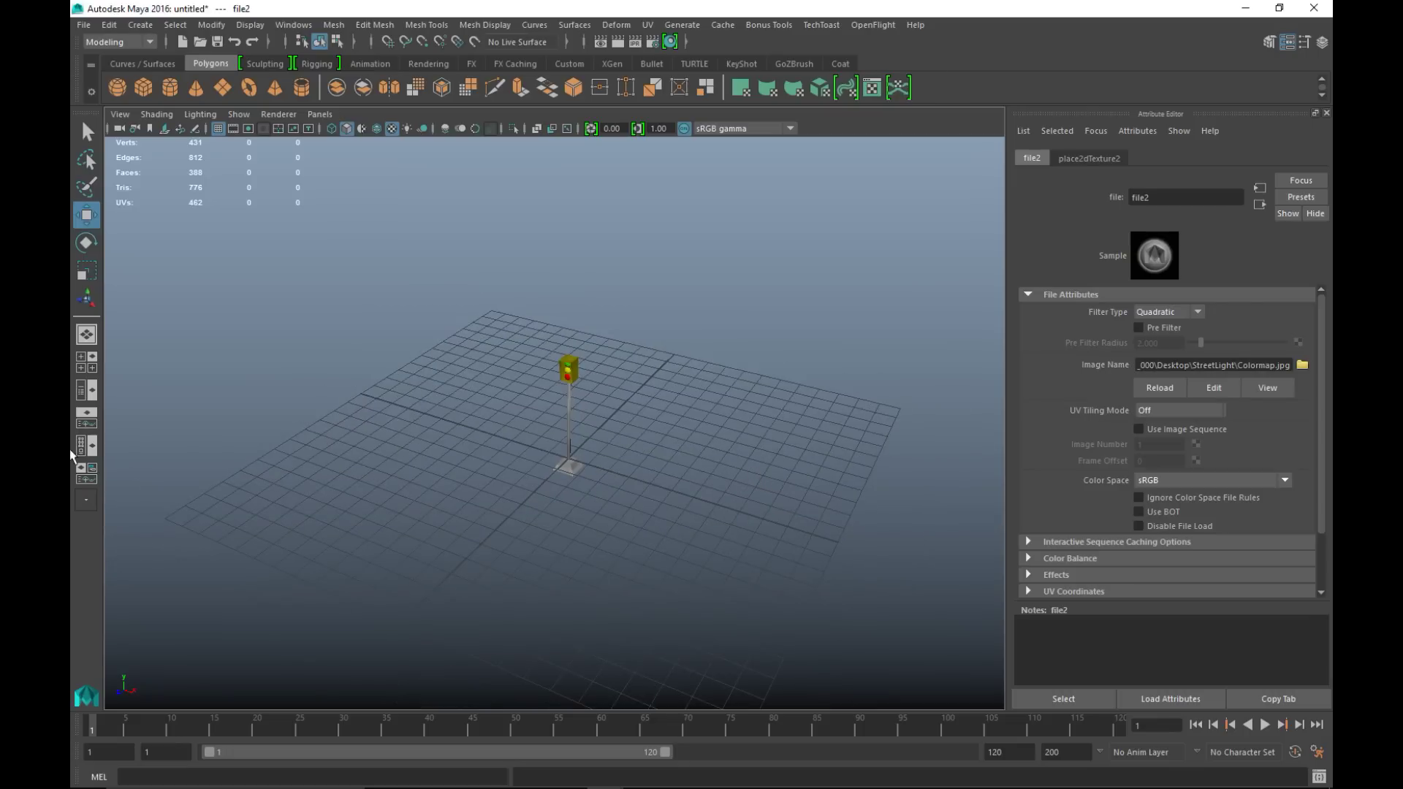
- Show the front view full size and place Distance Tool measuring points beside the traffic light
left_click(92, 370)
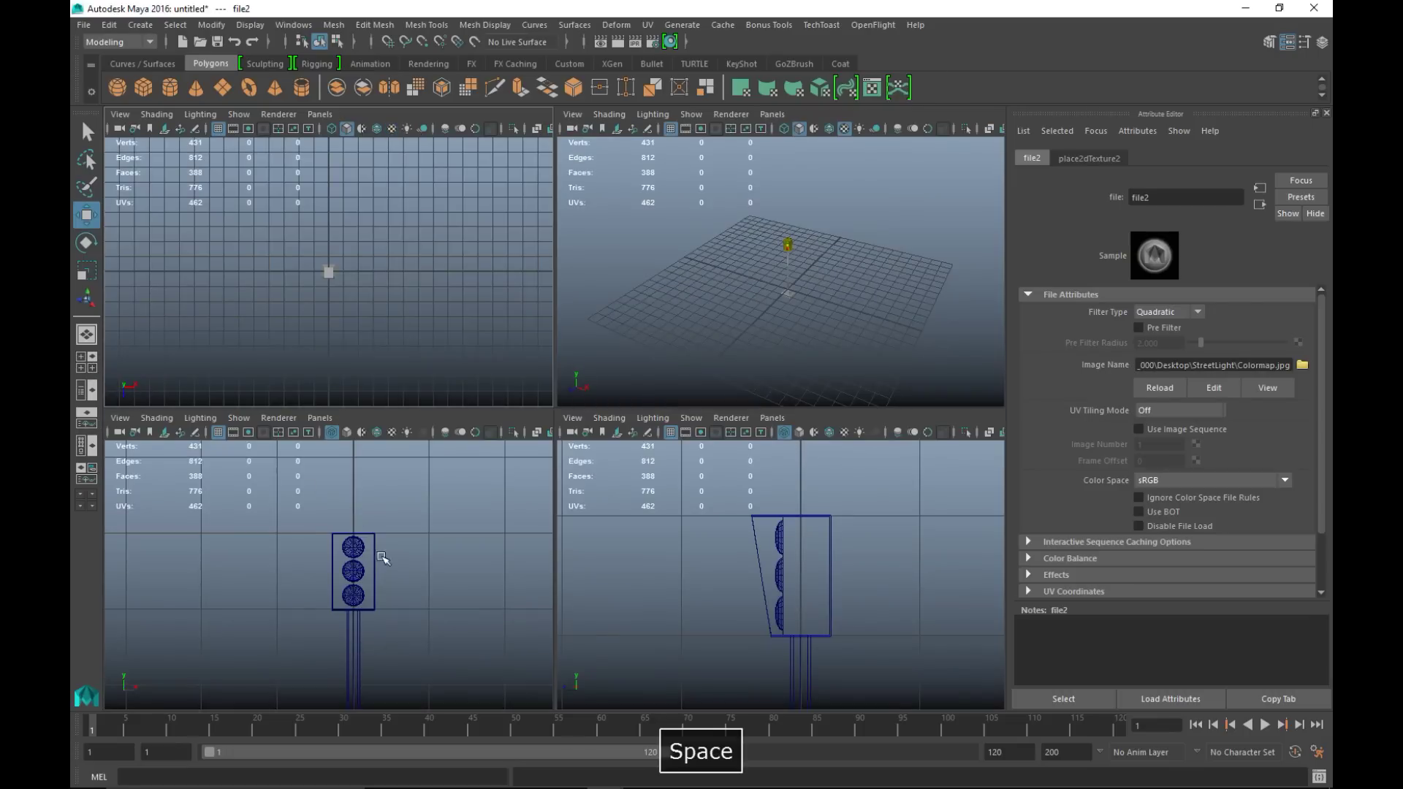
key("space")
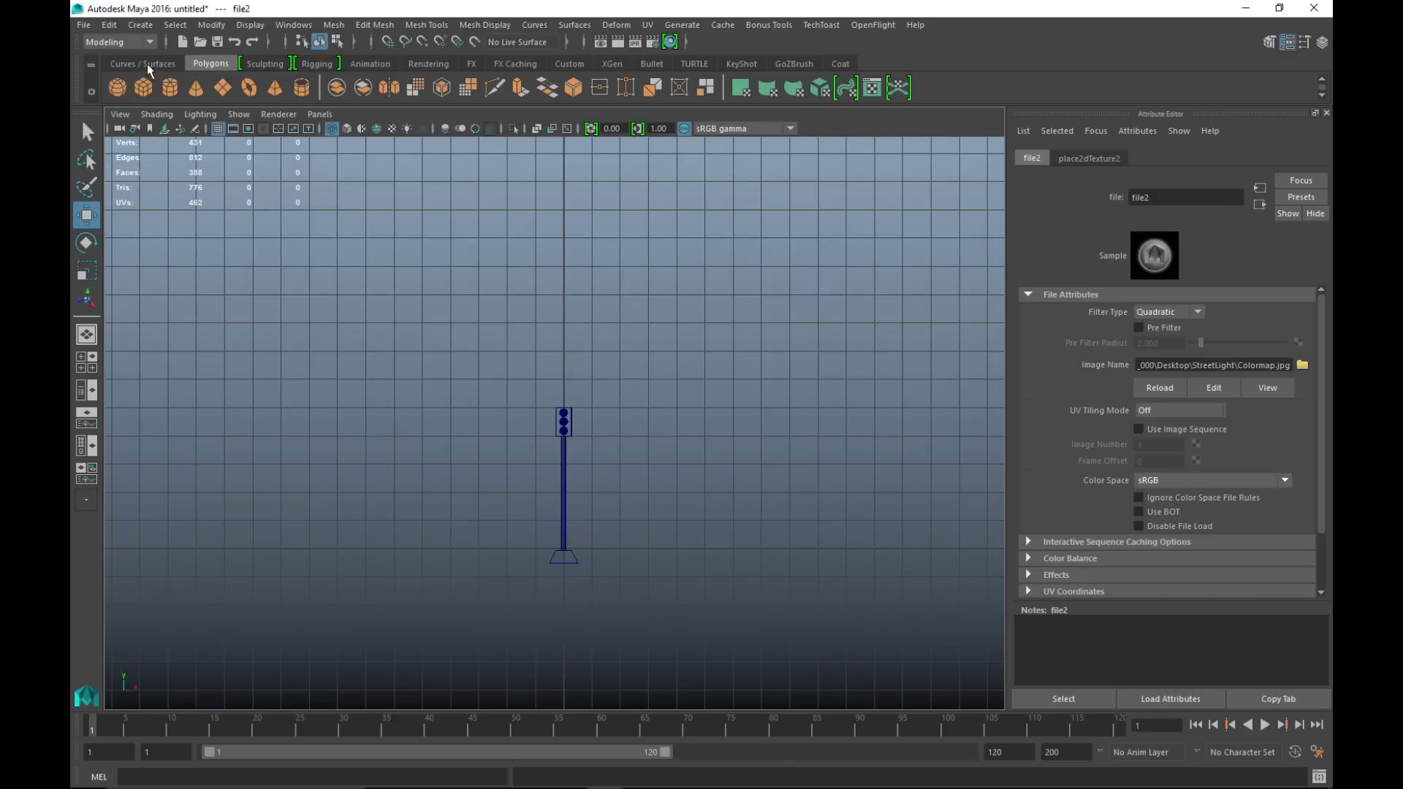
left_click(141, 25)
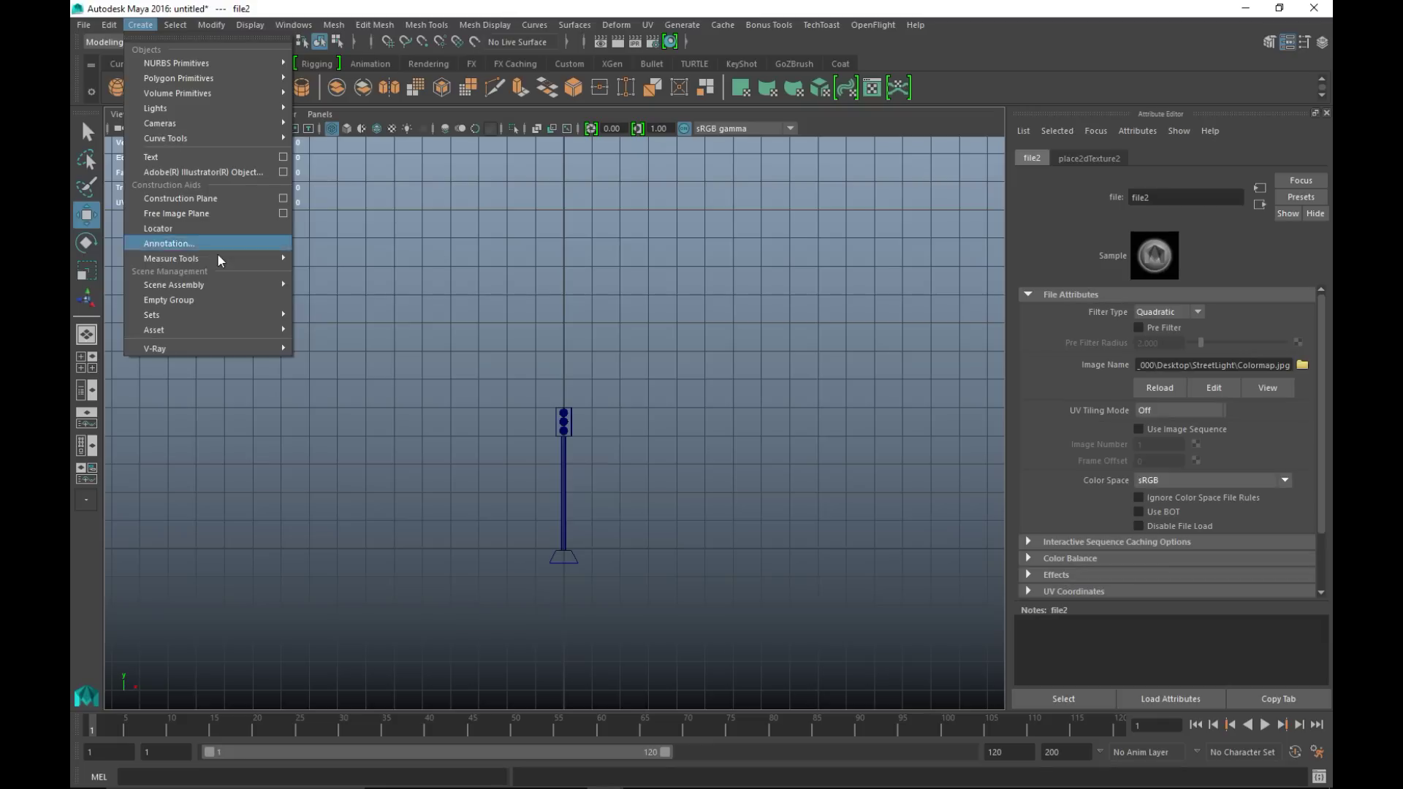
mouse_move(220, 257)
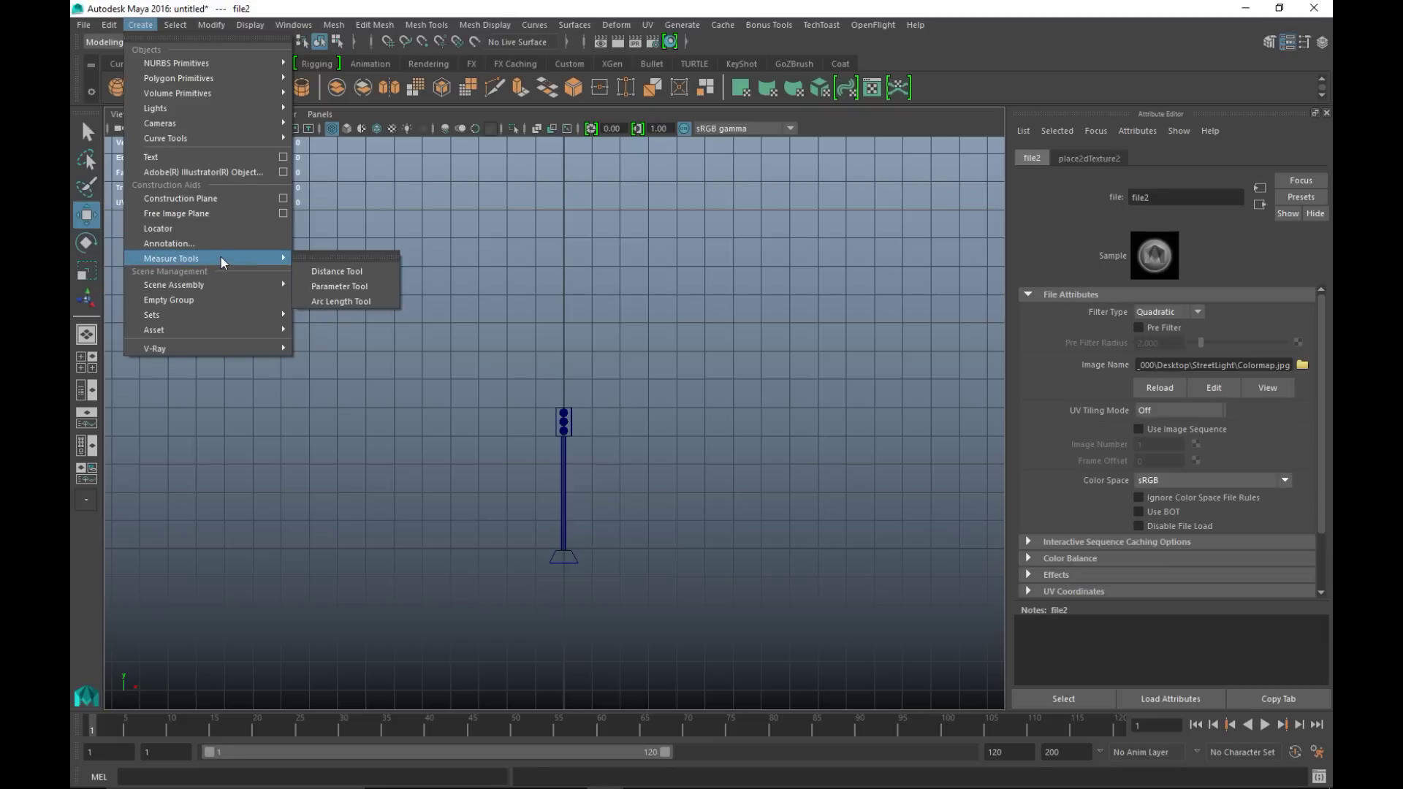
left_click(358, 273)
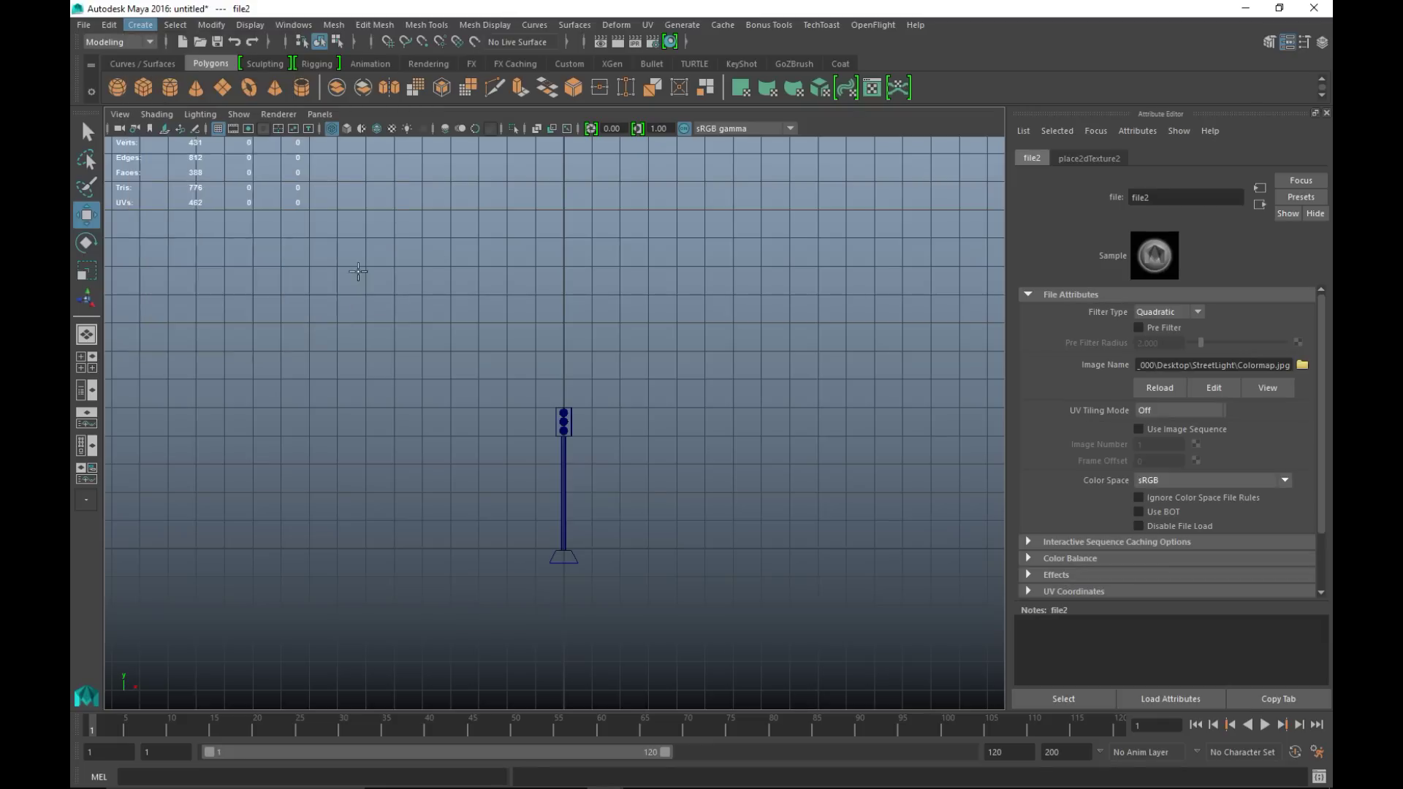
left_click(704, 549)
left_click(707, 461)
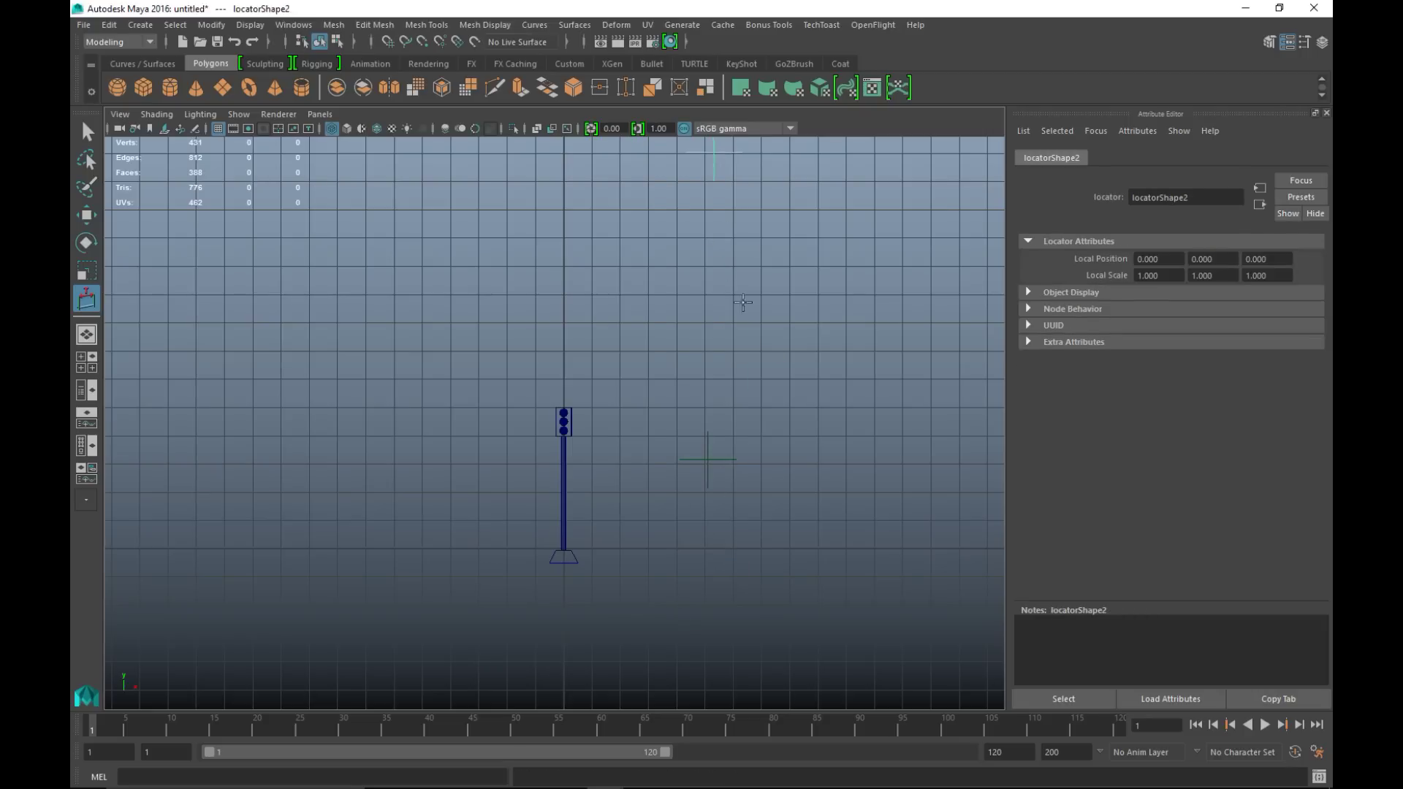
- Place further Distance Tool points to make a vertical measurement about 236 units long beside the traffic light
scroll(686, 566, "down", 3)
left_click_drag(654, 632, 615, 670)
scroll(612, 624, "down", 5)
left_click(541, 625)
key("ctrl+z")
left_click_drag(650, 468, 637, 3, "shift")
scroll(563, 374, "down", 5)
left_click(602, 302)
left_click_drag(694, 485, 690, 679, "shift")
scroll(641, 502, "up", 10)
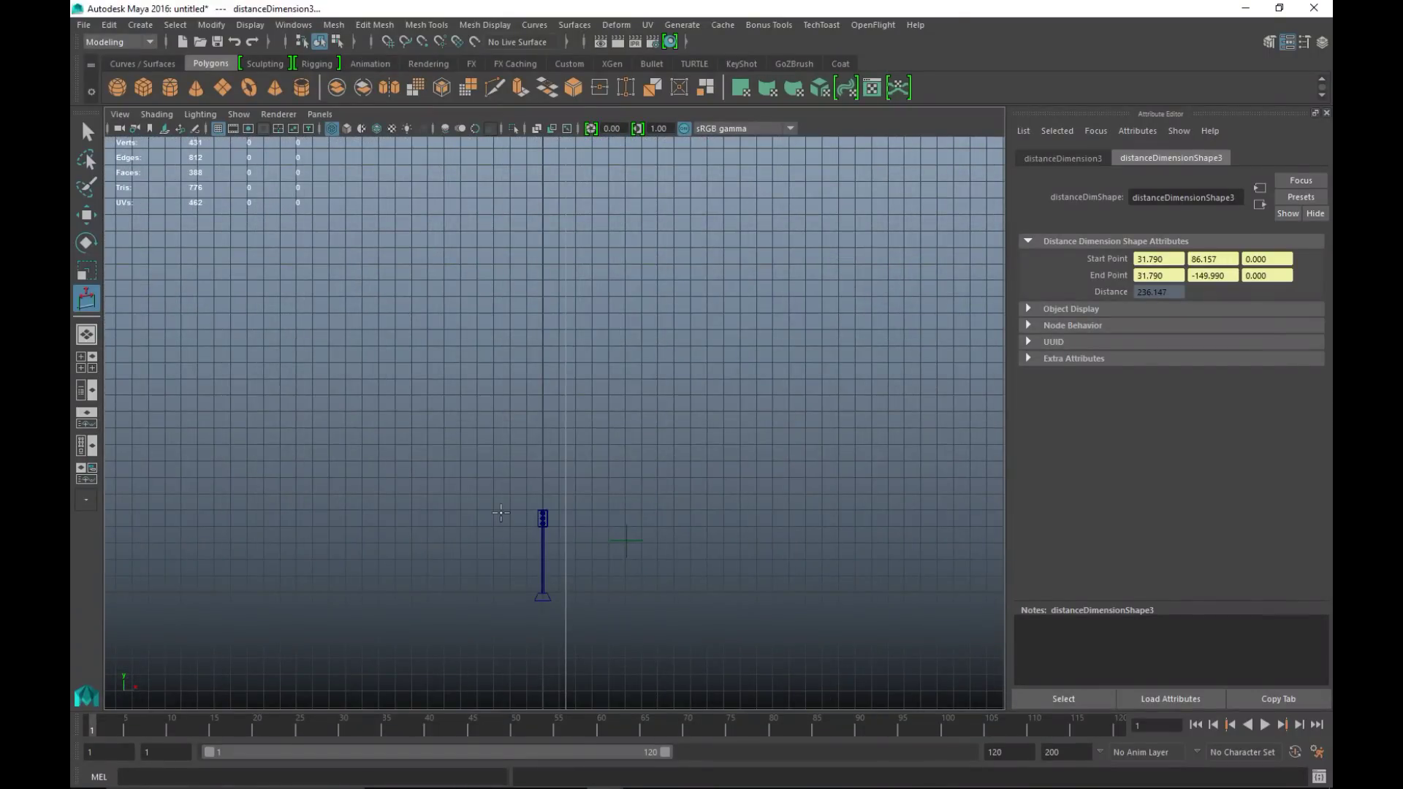
- Place a Distance Tool point below the traffic light's base and select all the light's parts together with it
left_click(532, 610)
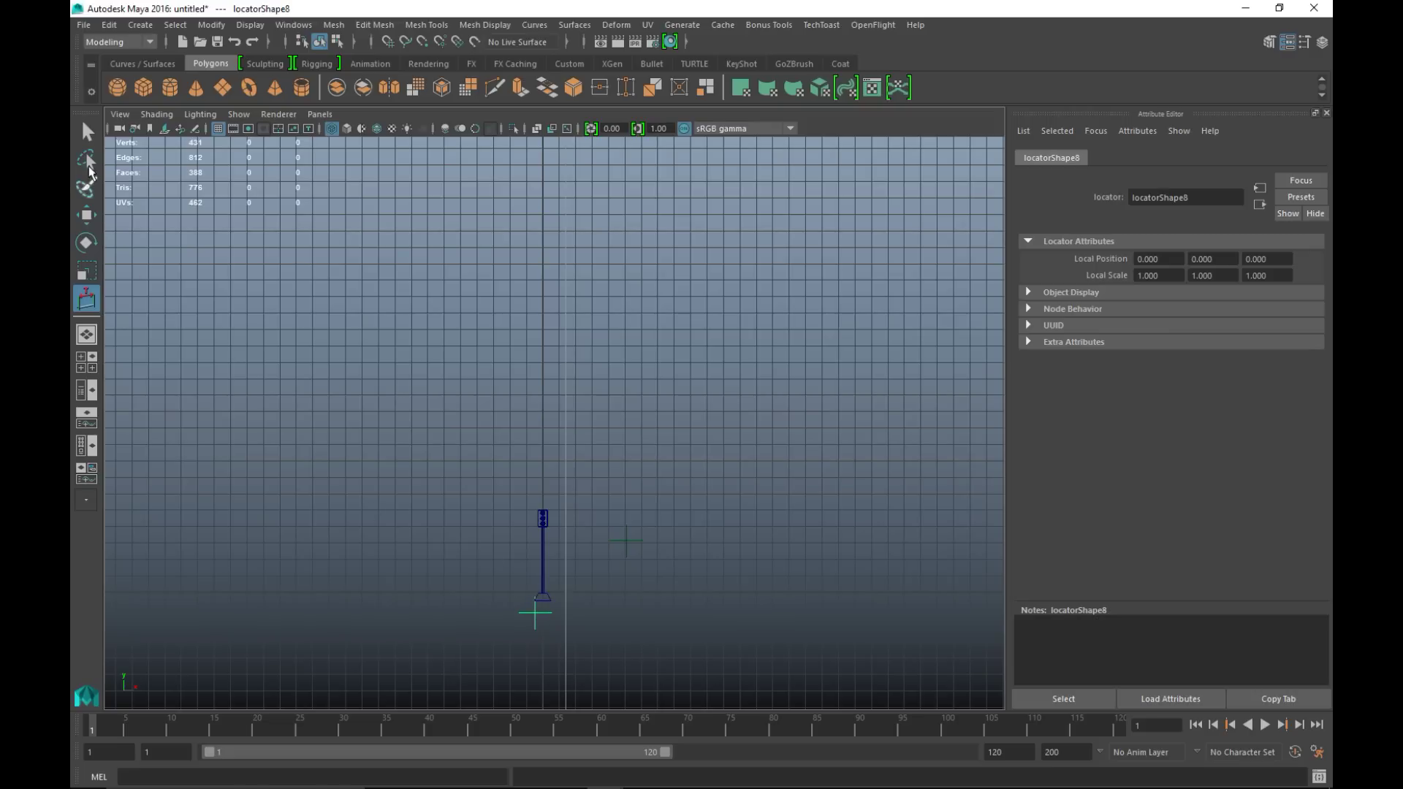
left_click(87, 132)
left_click_drag(543, 531, 563, 620)
scroll(710, 617, "down", 3)
scroll(708, 629, "down", 5)
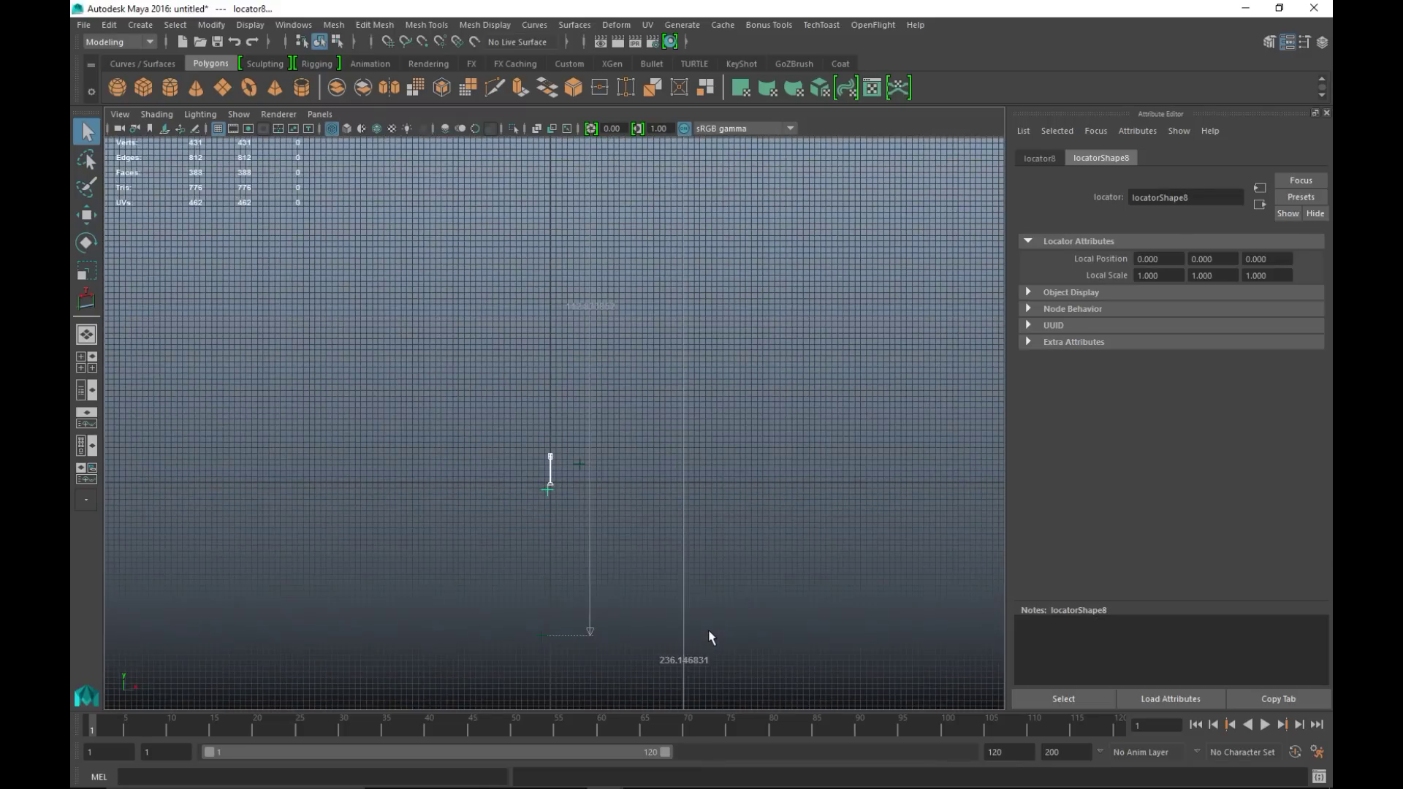
- Try to scale up the selected, ungrouped traffic light parts together and undo the scaling
key("r")
left_click_drag(550, 471, 680, 518)
scroll(678, 526, "down", 2)
scroll(672, 533, "up", 5)
key("ctrl+z")
scroll(673, 548, "up", 6)
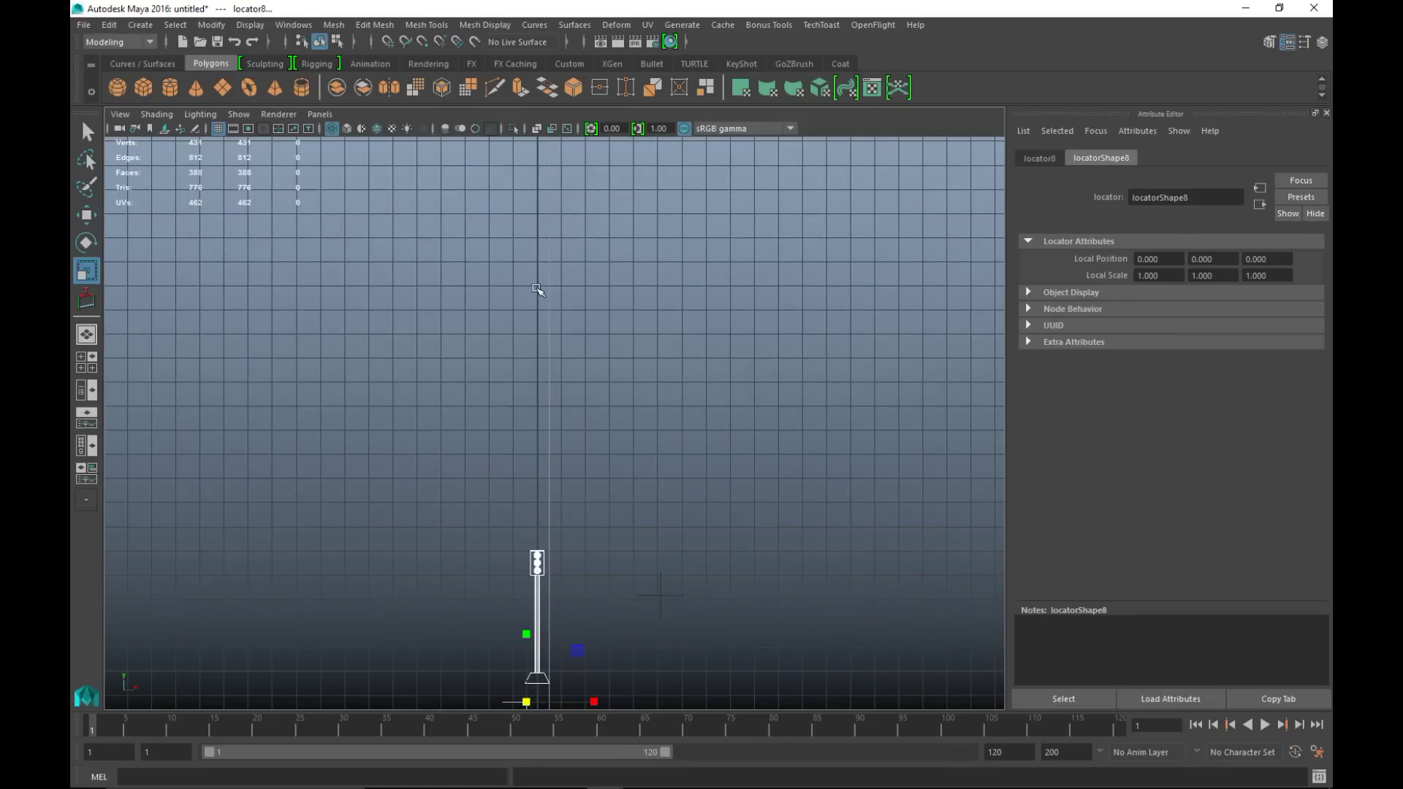
- Check the scene's object list in the Outliner and group the selected traffic light parts
left_click(285, 23)
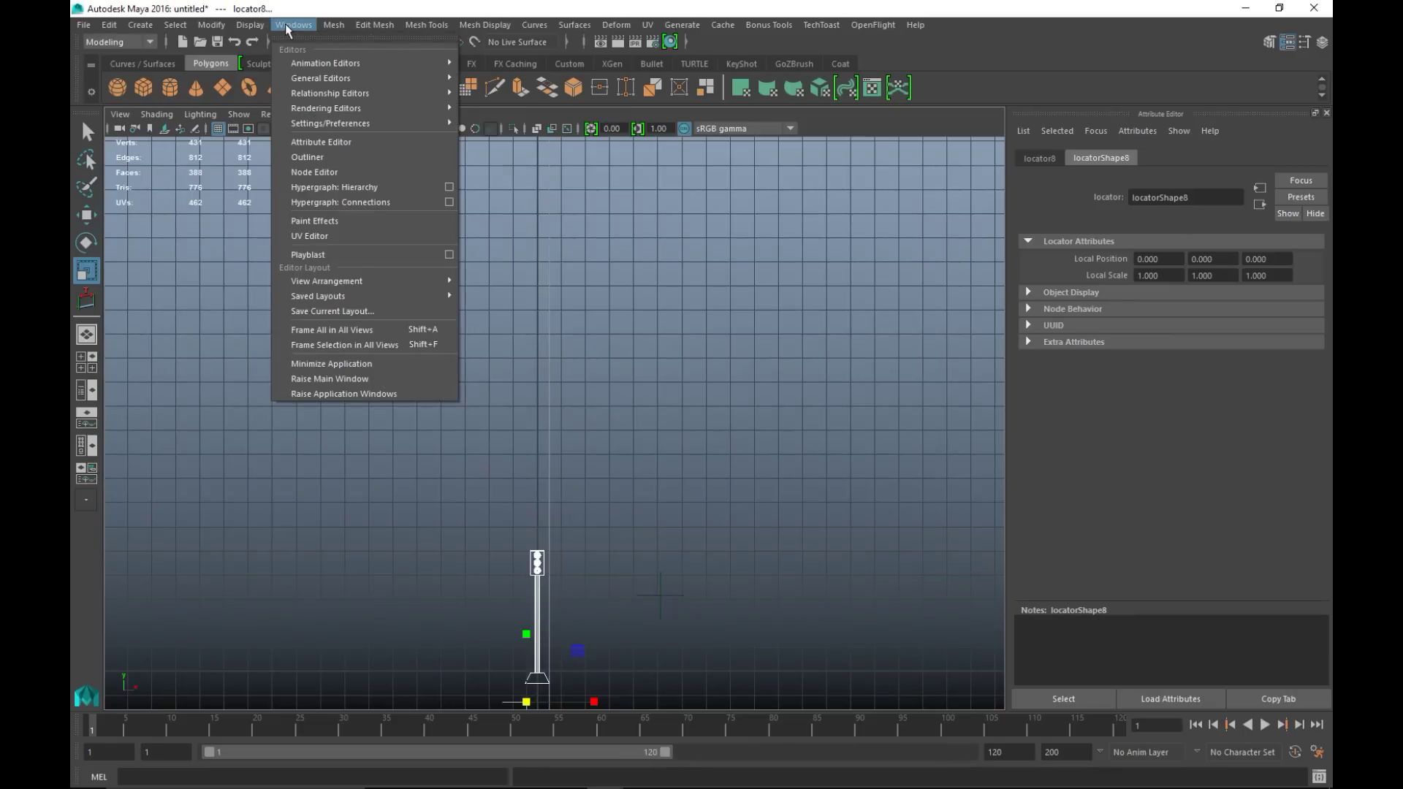
left_click(330, 157)
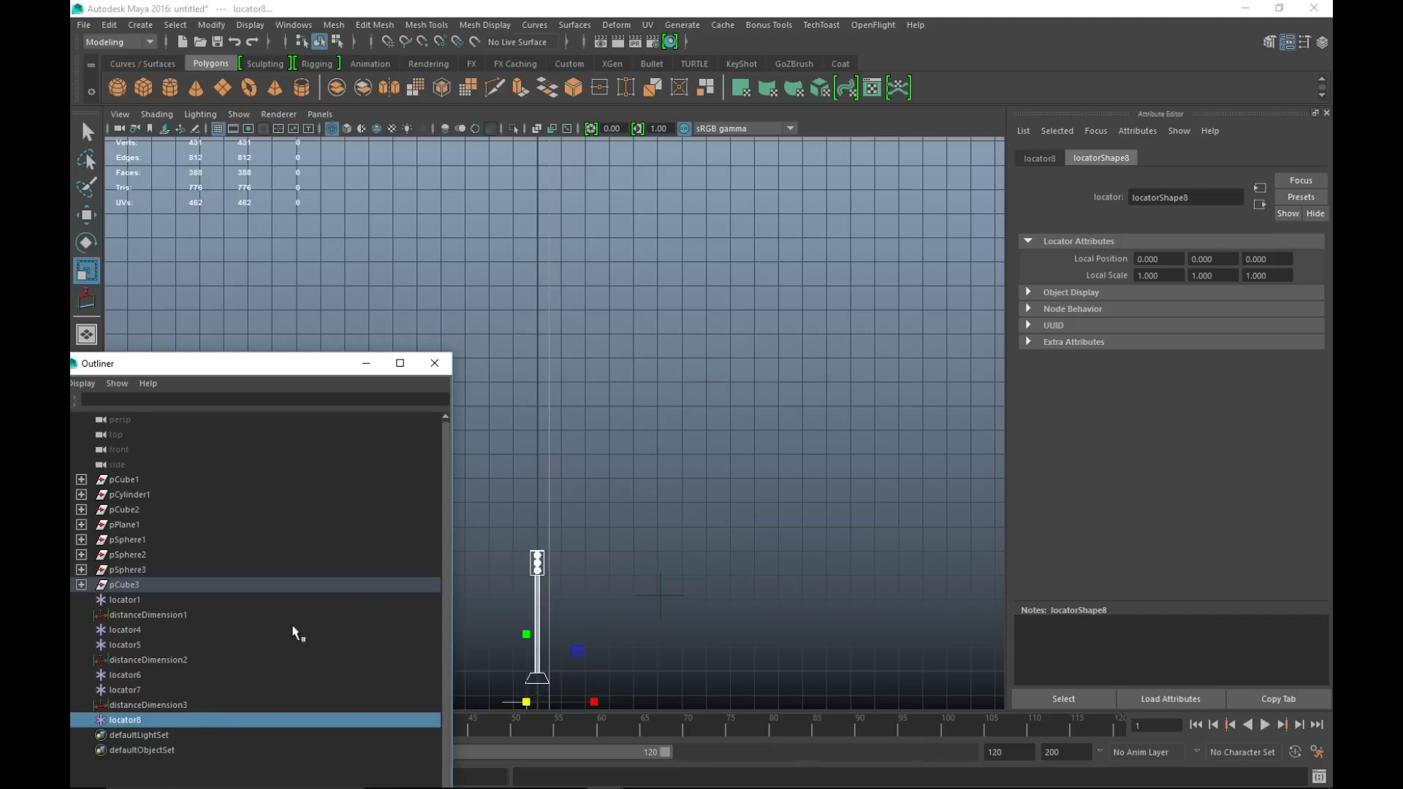
left_click(435, 363)
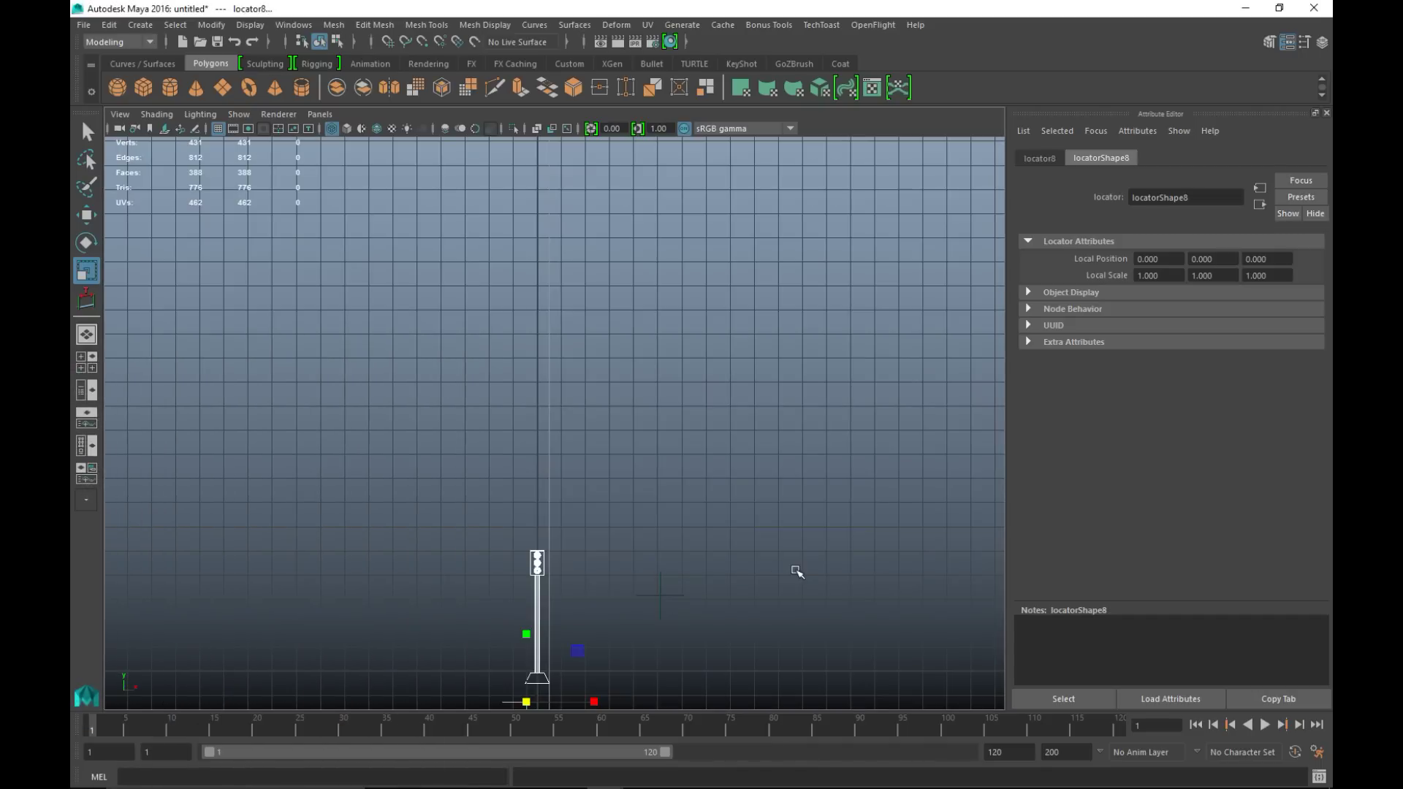
key("ctrl+g")
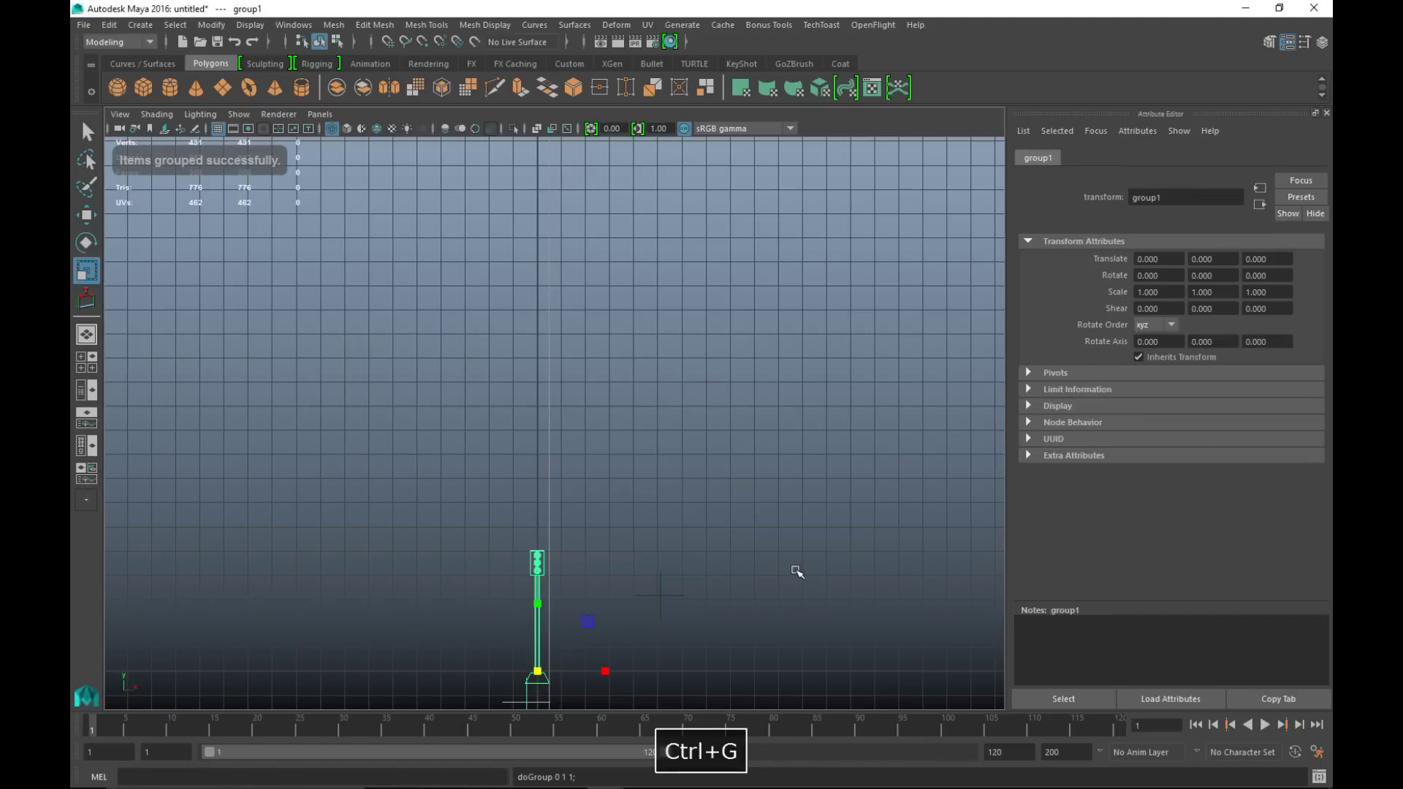
- Scale the traffic light group uniformly to about 57.34 and lower it to about -150.15 in Y, against the distance measurement
left_click_drag(518, 447, 497, 483, "alt")
scroll(498, 504, "down", 5)
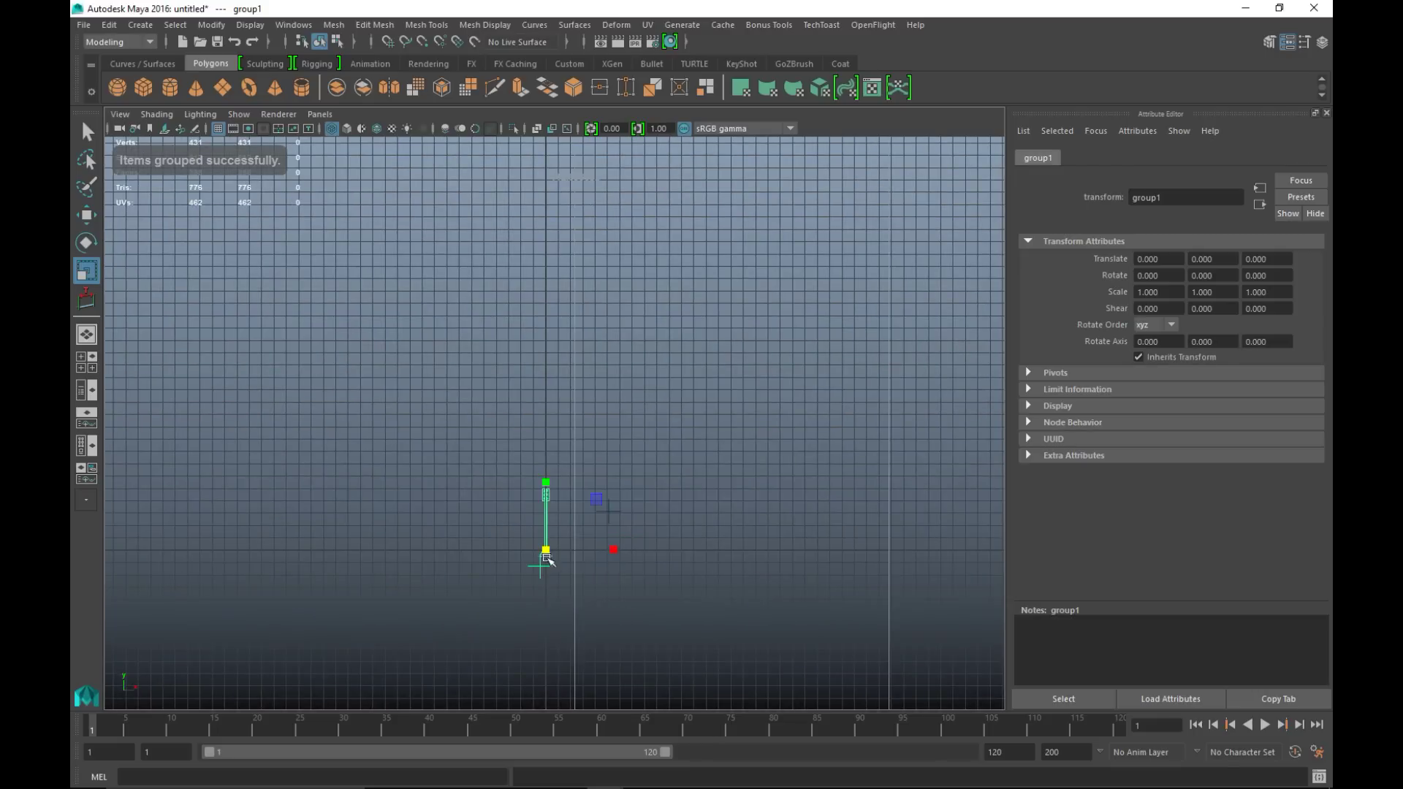
left_click_drag(546, 551, 800, 596)
scroll(733, 575, "down", 10)
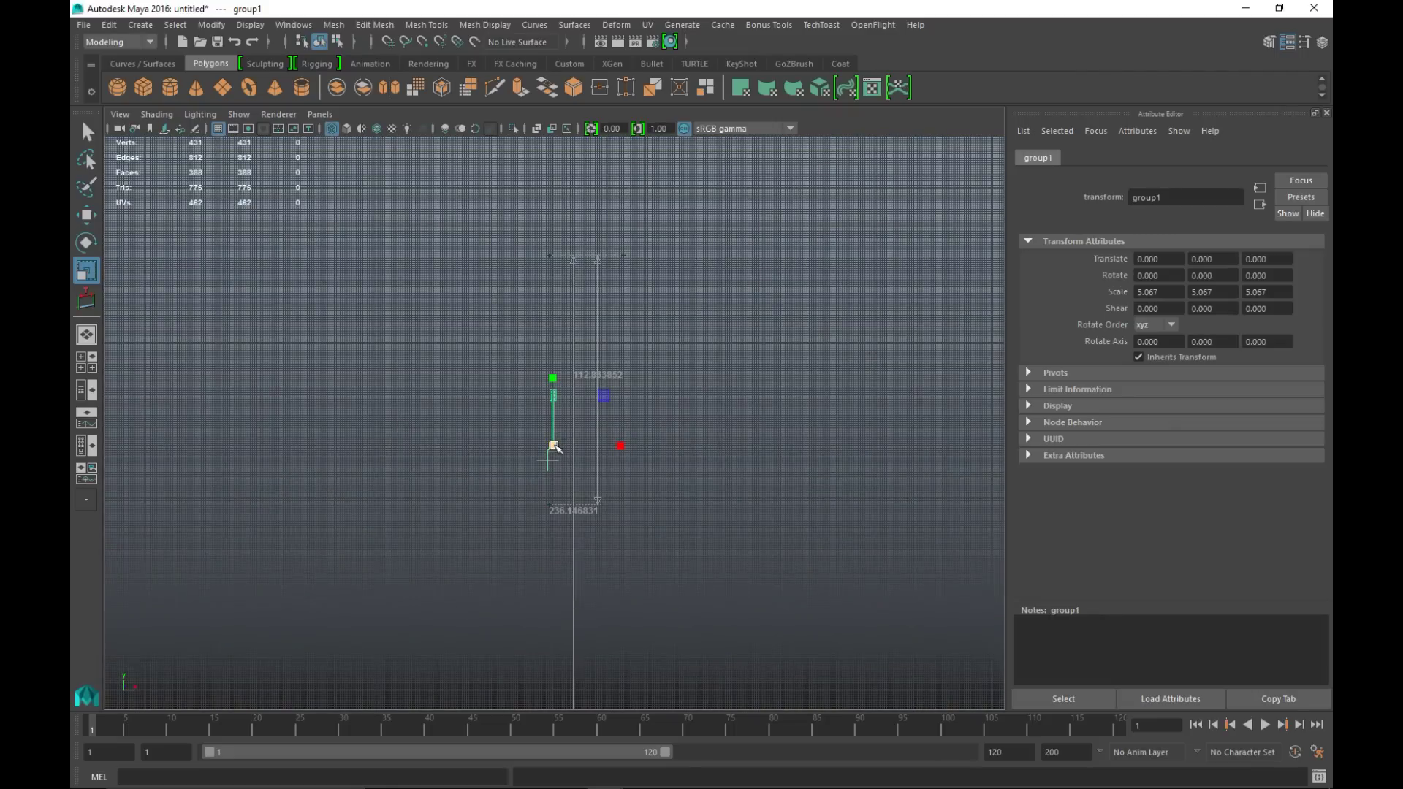
left_click_drag(555, 447, 709, 510)
left_click_drag(558, 436, 654, 445)
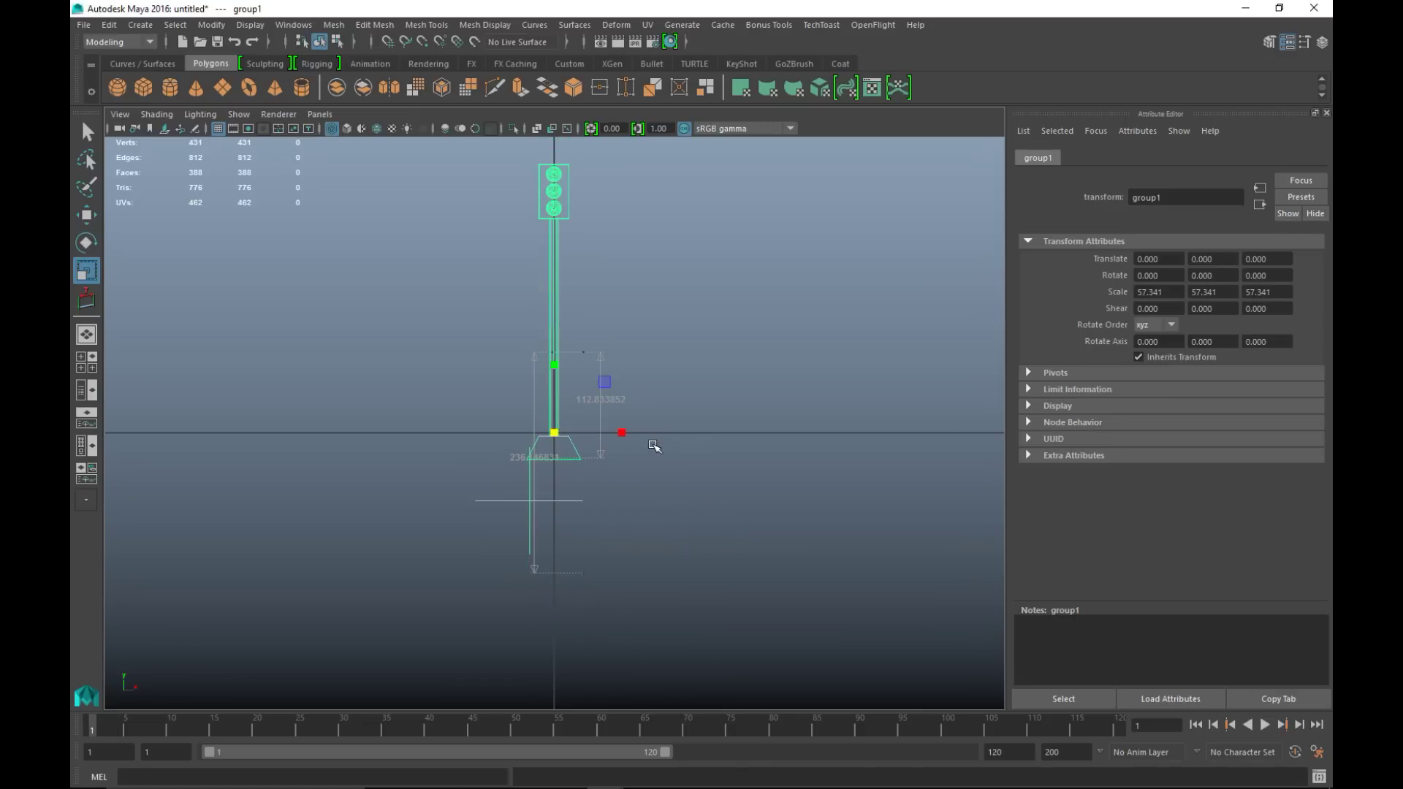
key("w")
left_click_drag(557, 353, 590, 502)
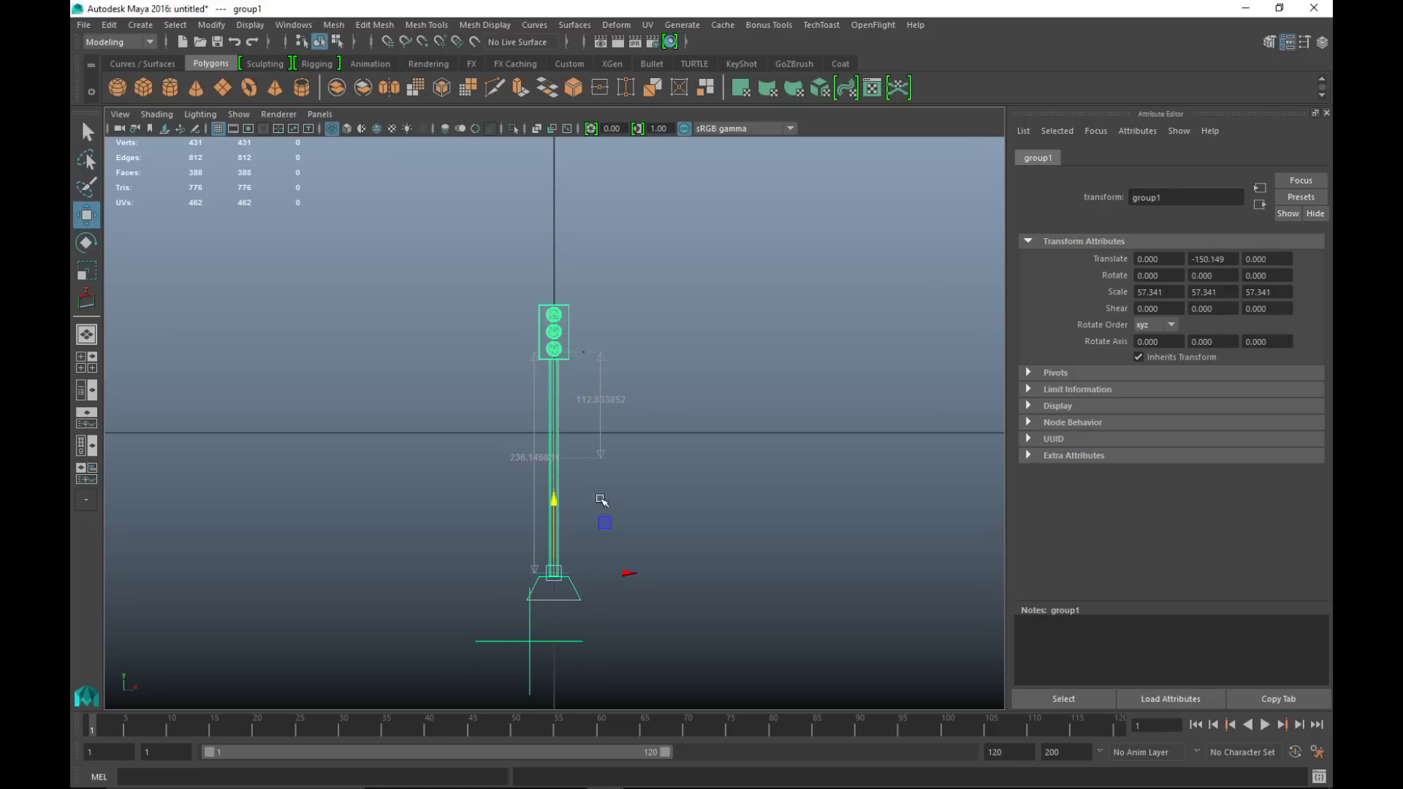
- Delete distanceDimension1, distanceDimension2 and distanceDimension3 from the scene using the Outliner
left_click(293, 25)
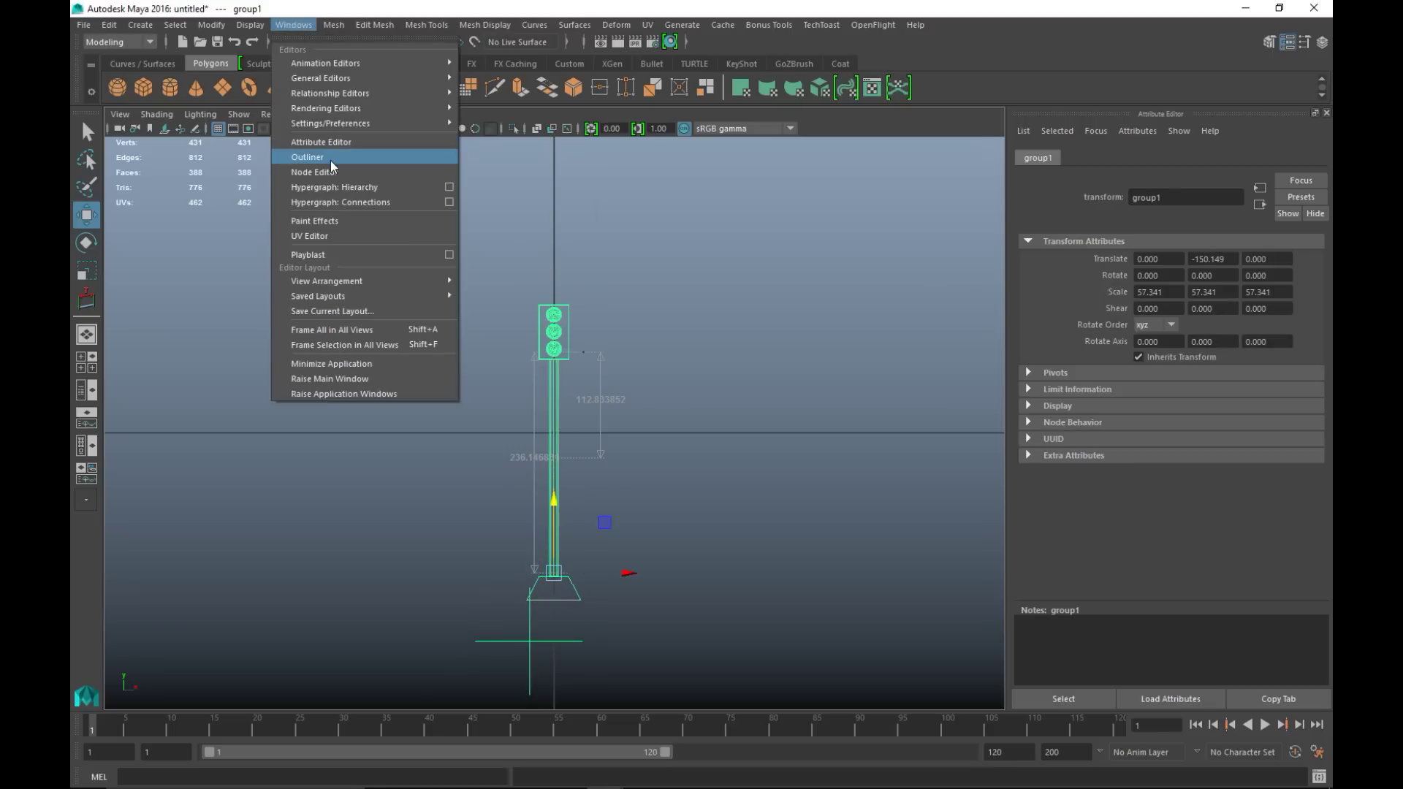
left_click(311, 162)
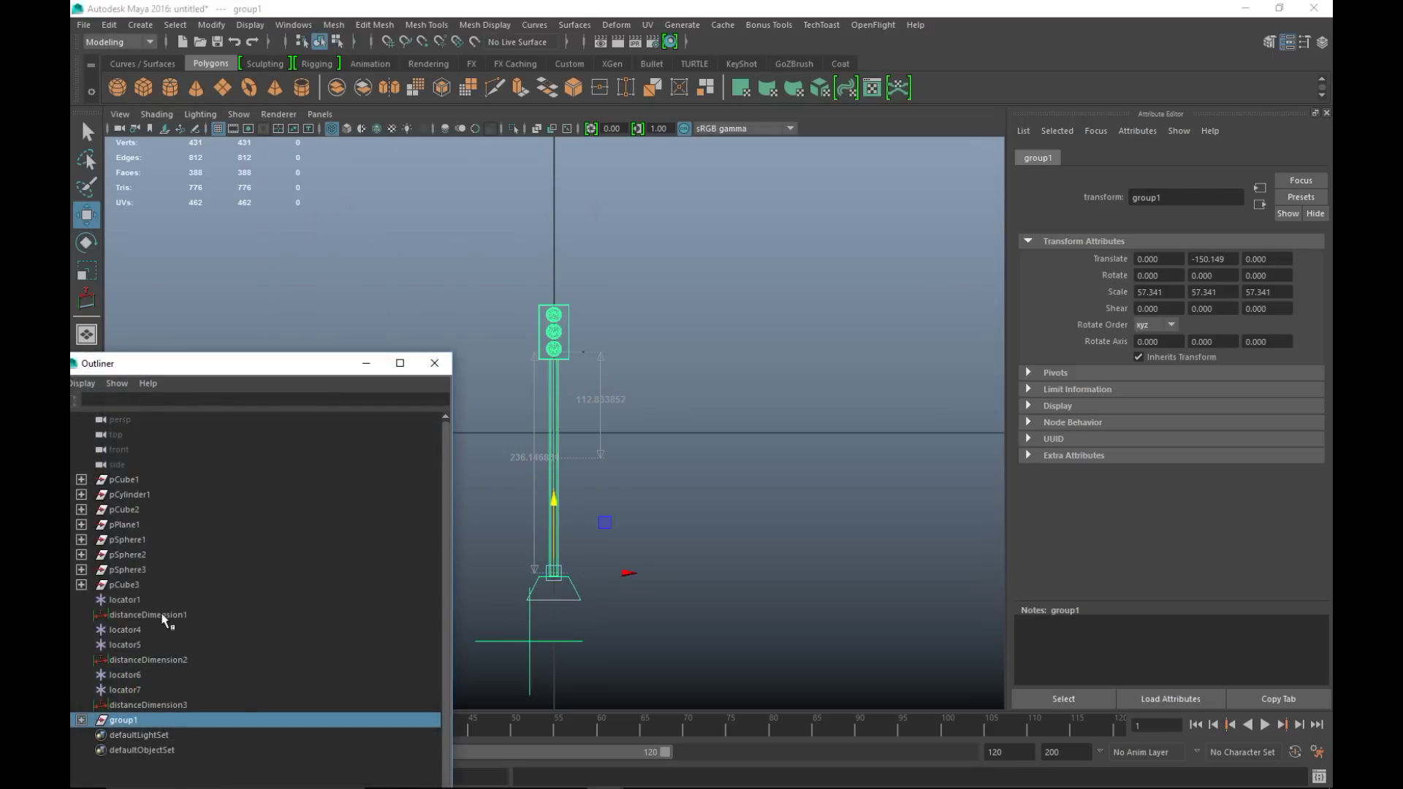
left_click(164, 618)
left_click(159, 661, "ctrl")
left_click(164, 704, "ctrl")
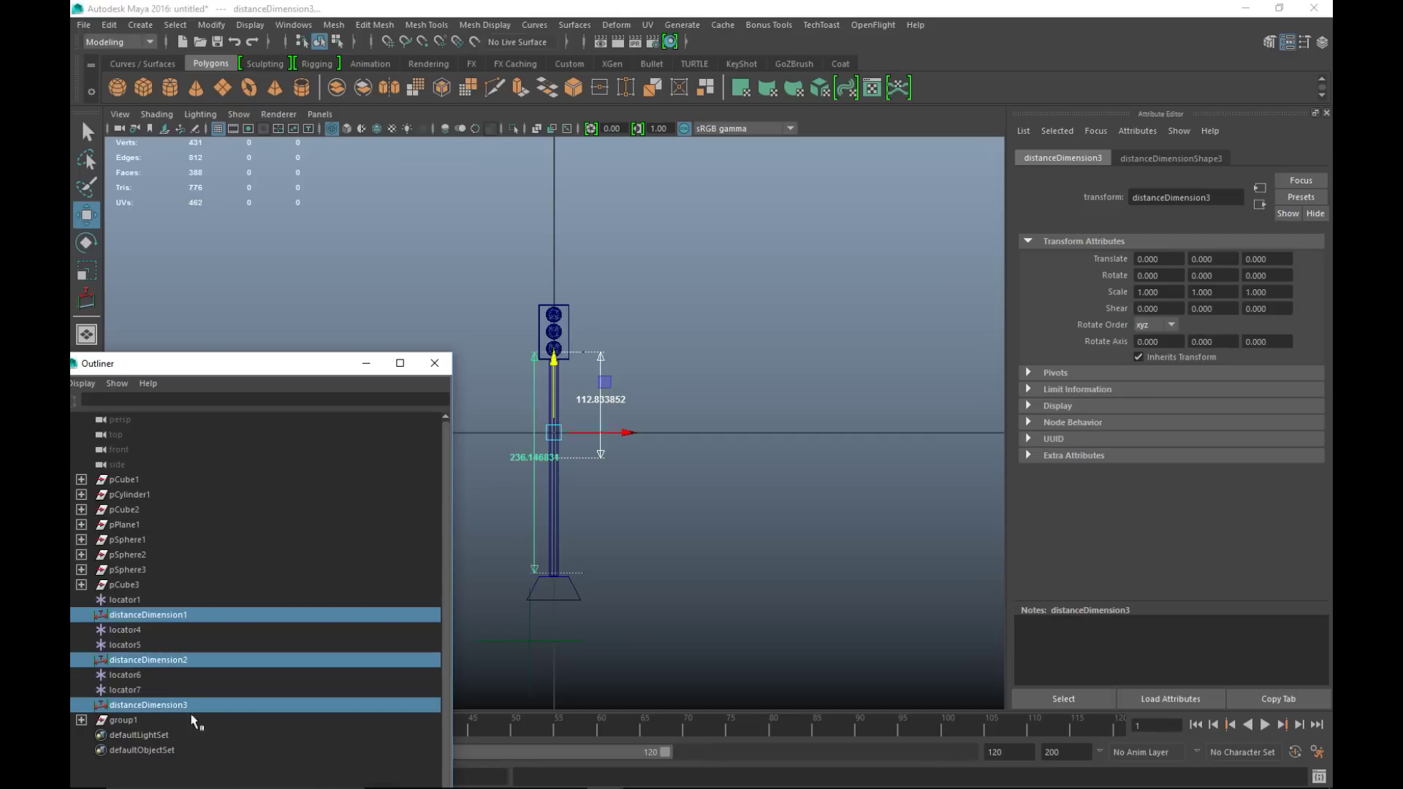
key("Delete")
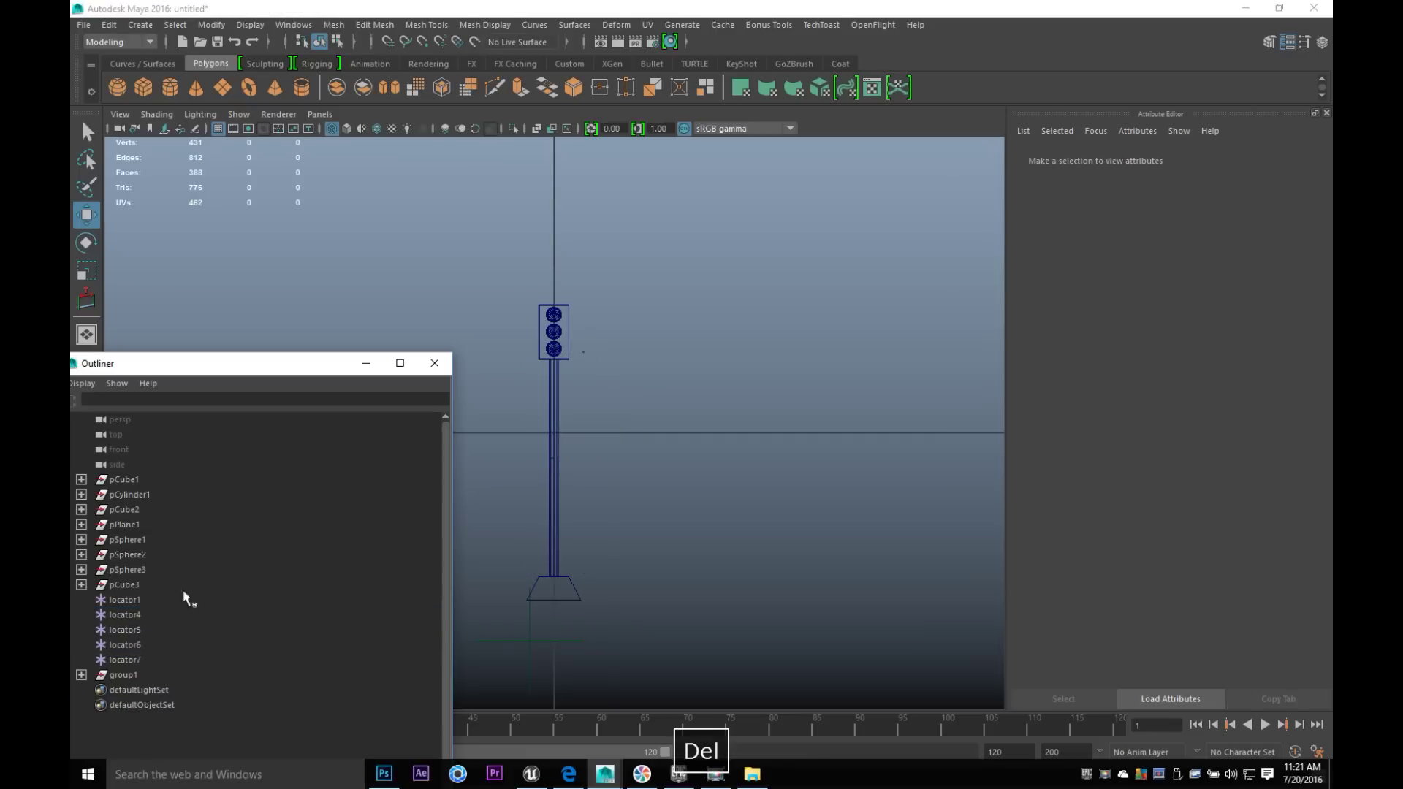
left_click(434, 363)
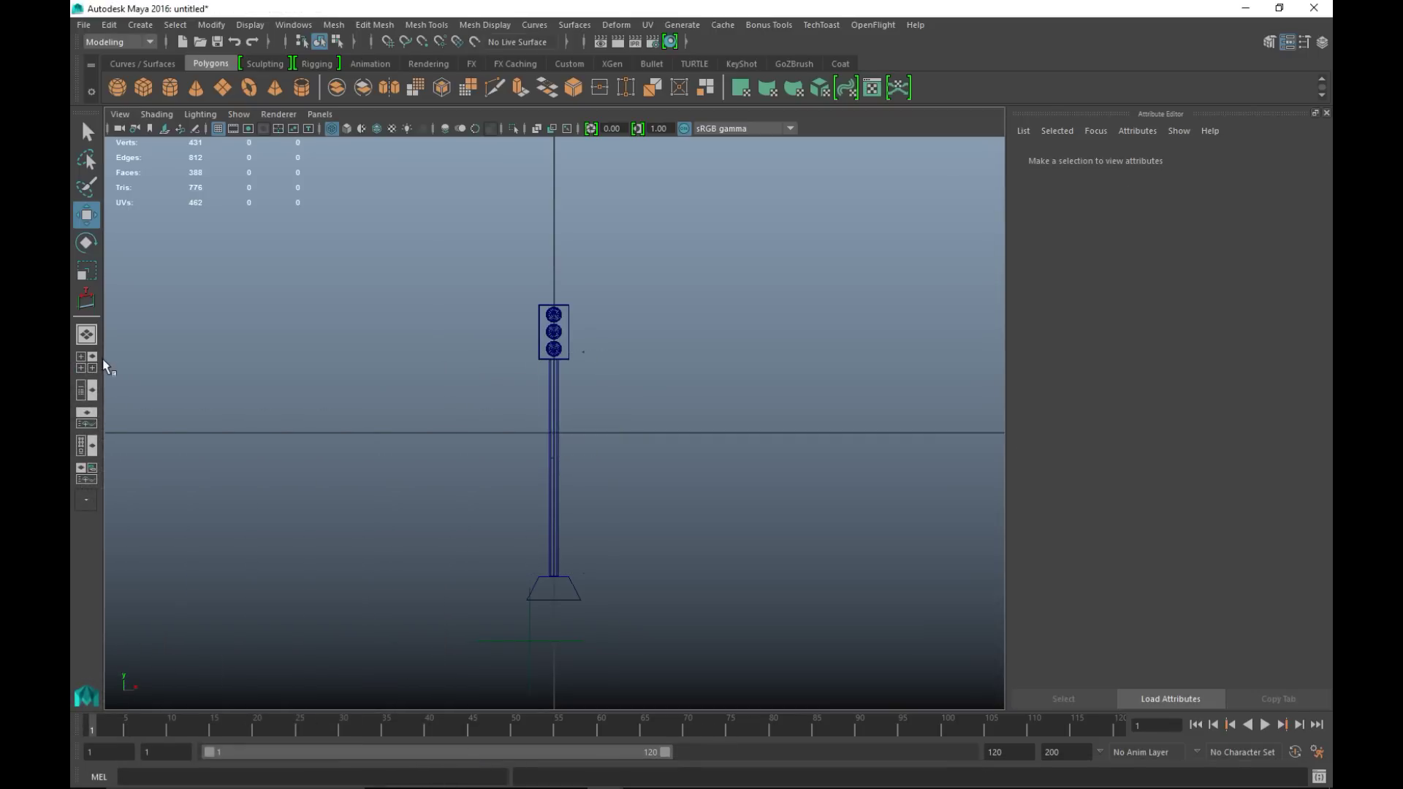
- Show the perspective view full size and delete the large leftover locator beside the traffic light's base
left_click(87, 361)
key("space")
scroll(697, 431, "down", 12)
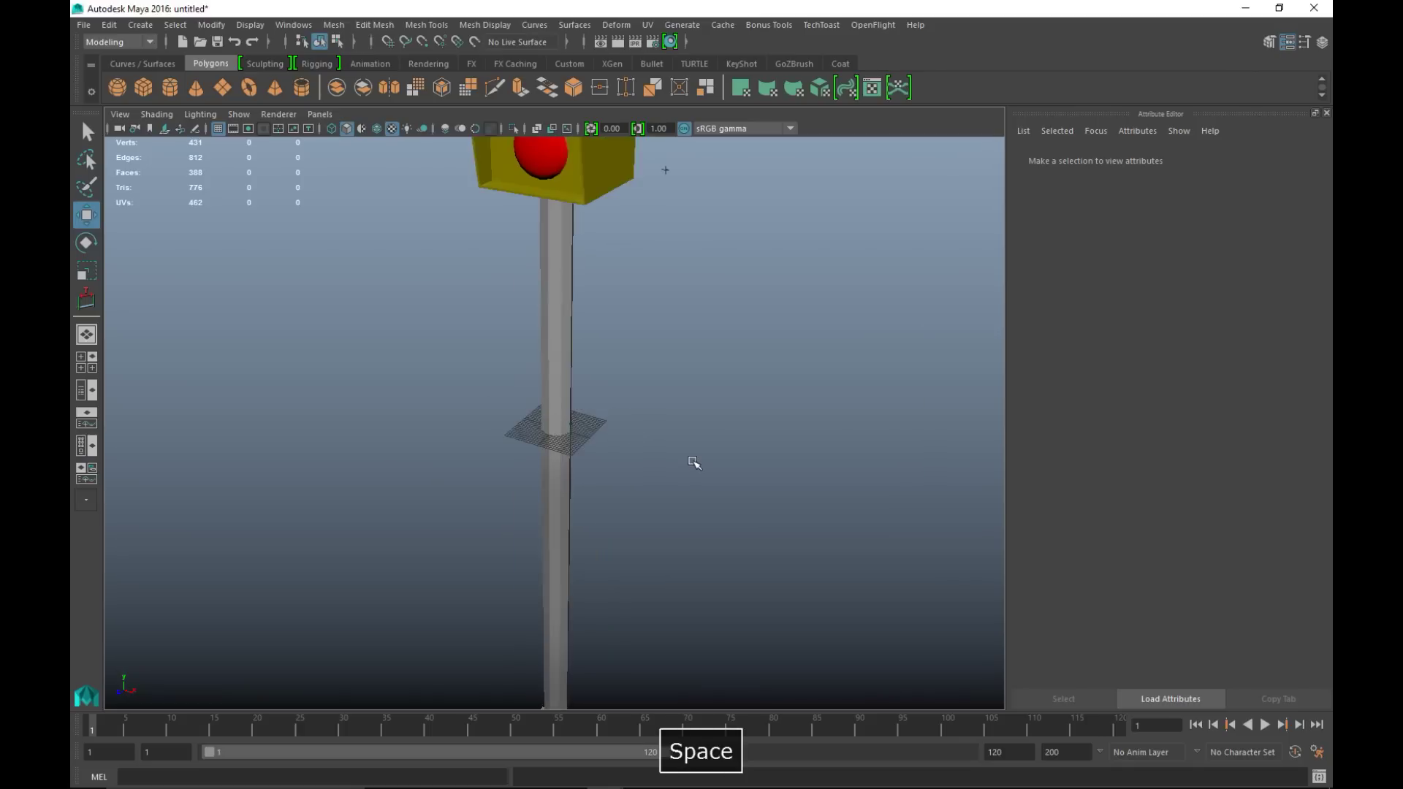
left_click_drag(641, 524, 557, 583, "alt")
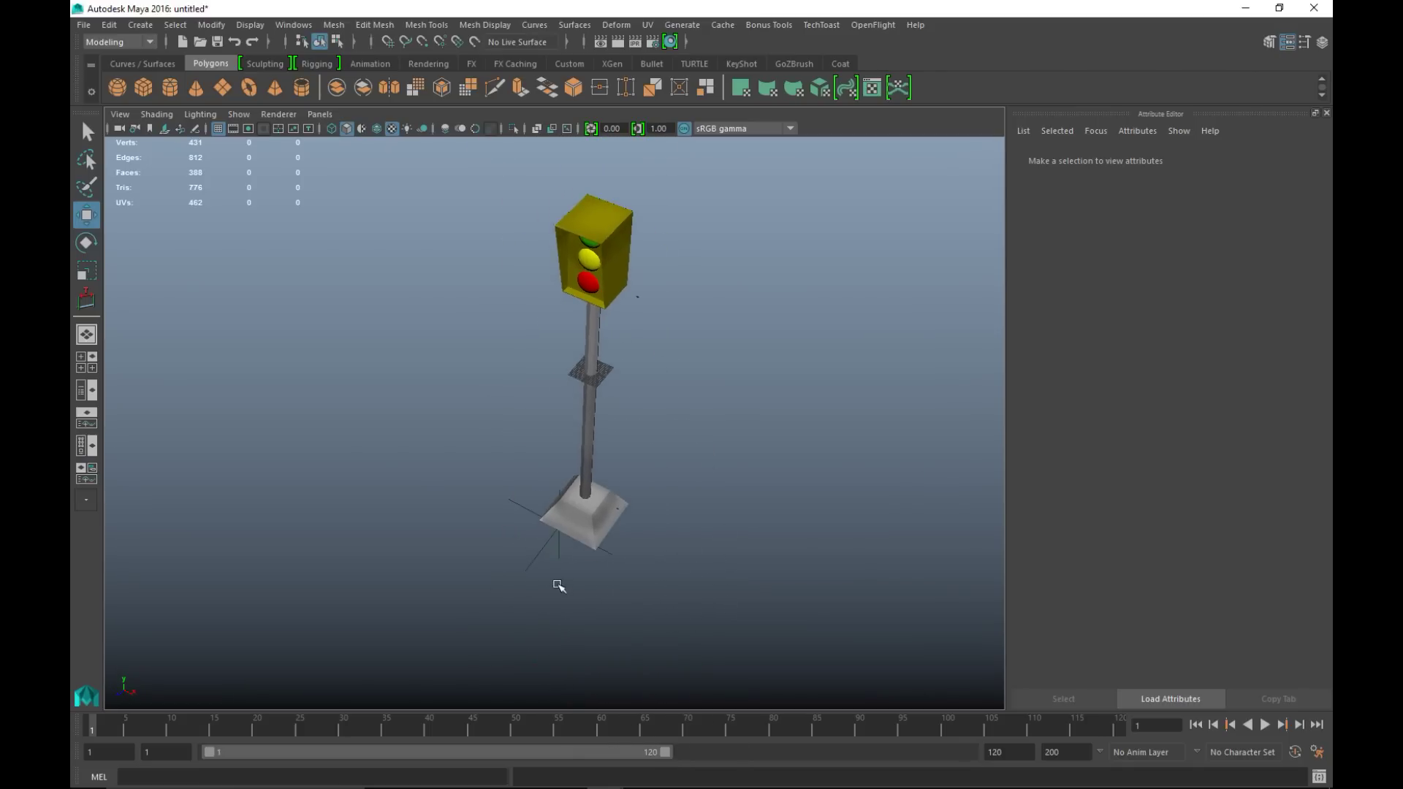
left_click(534, 554)
key("Delete")
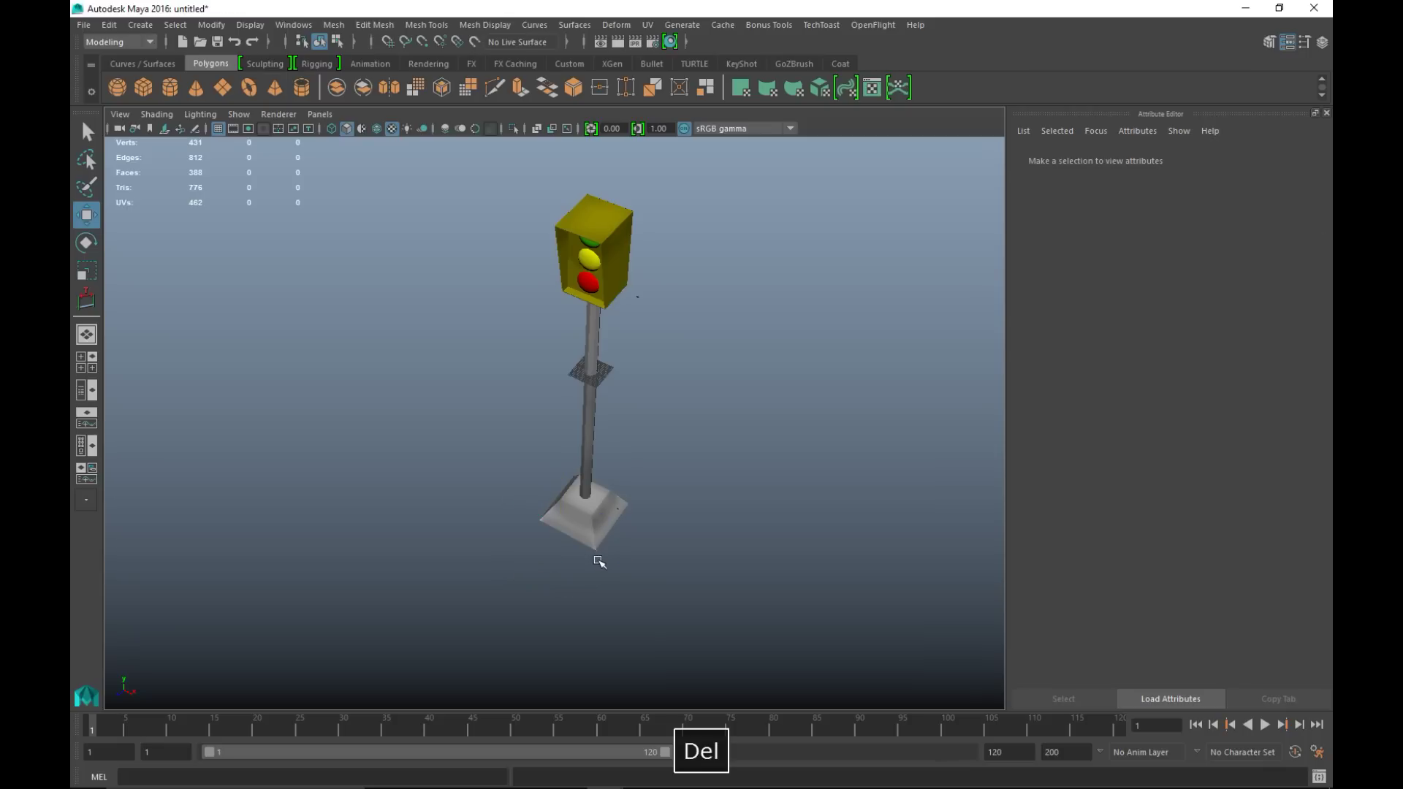
- Select the whole traffic light and set the file type to FBX export in the Export Selection options
left_click_drag(503, 179, 688, 631)
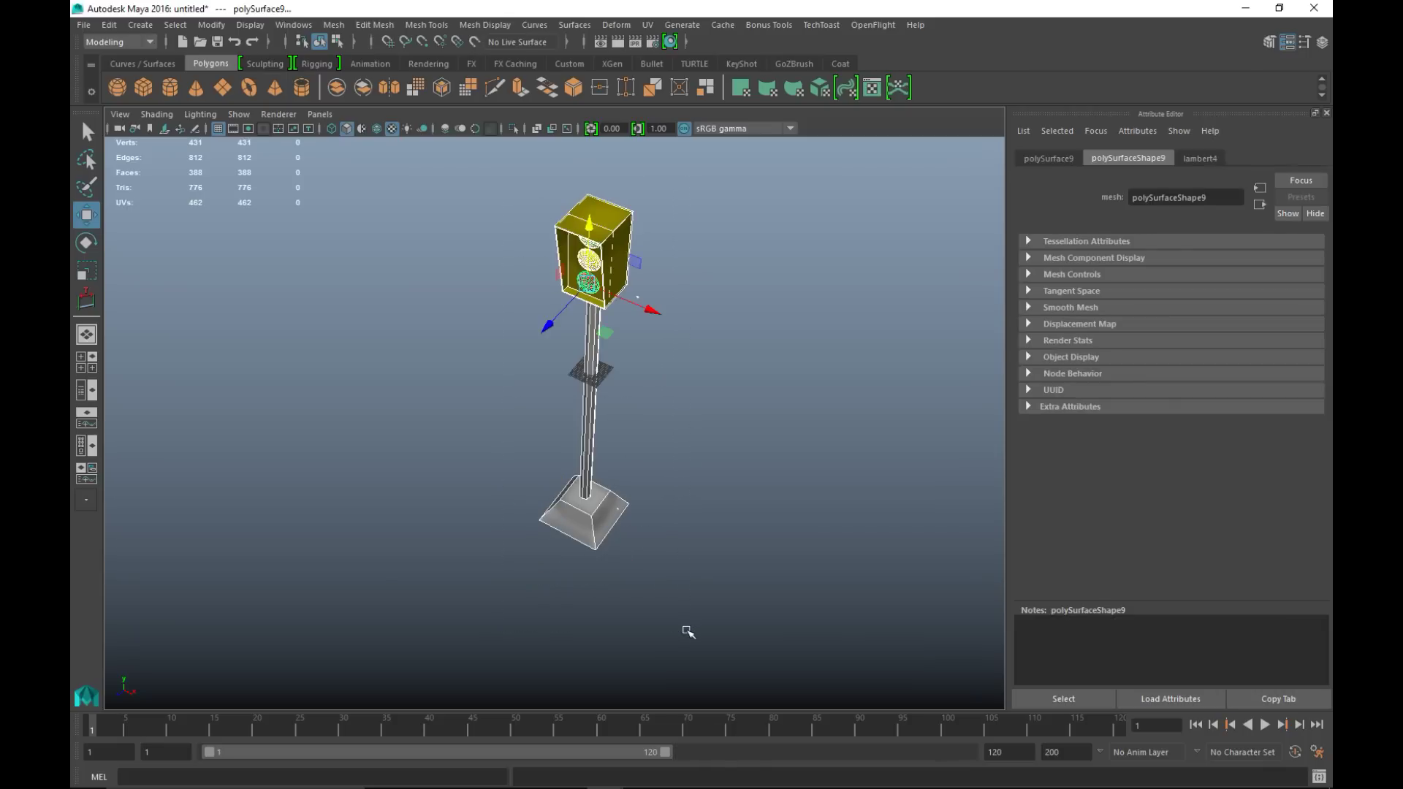
left_click(83, 25)
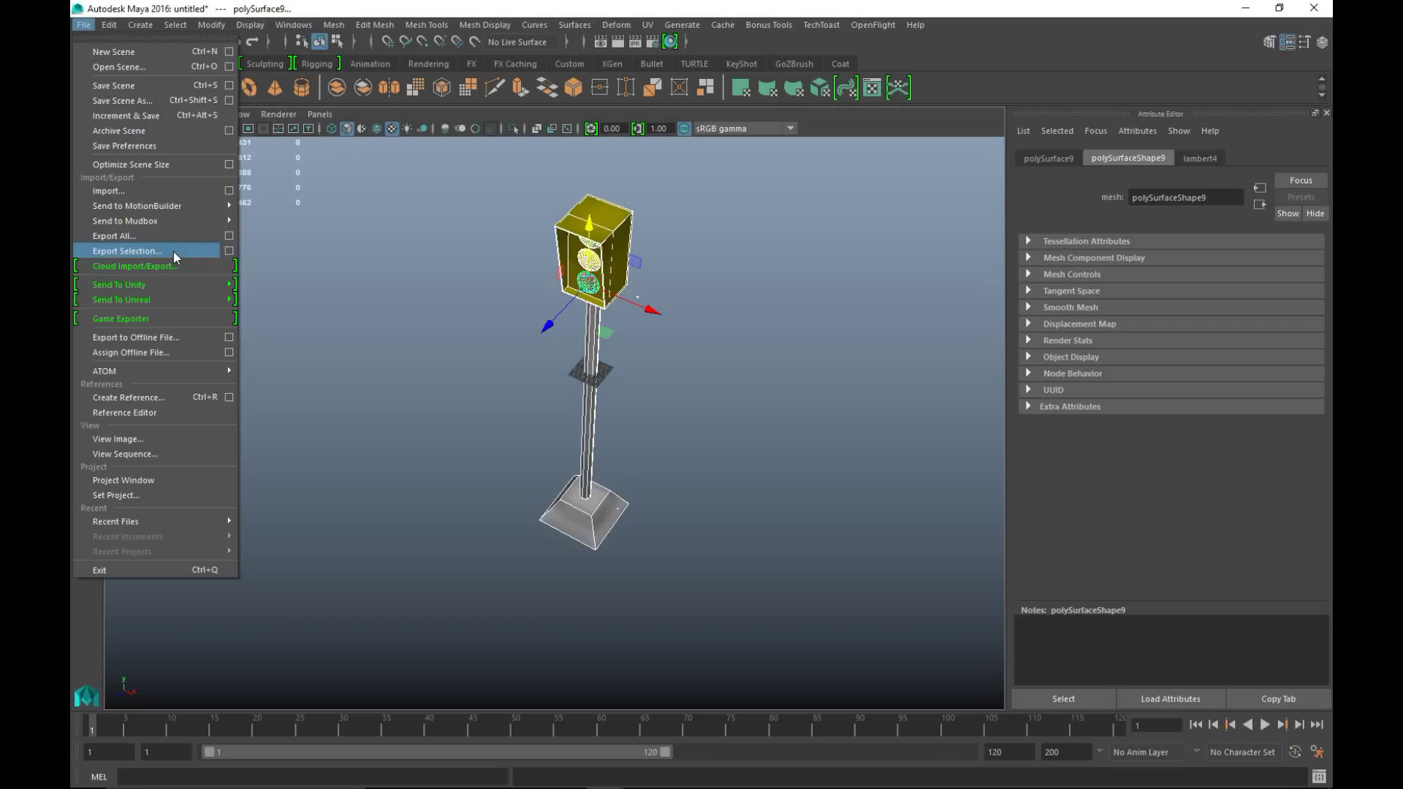
left_click(229, 251)
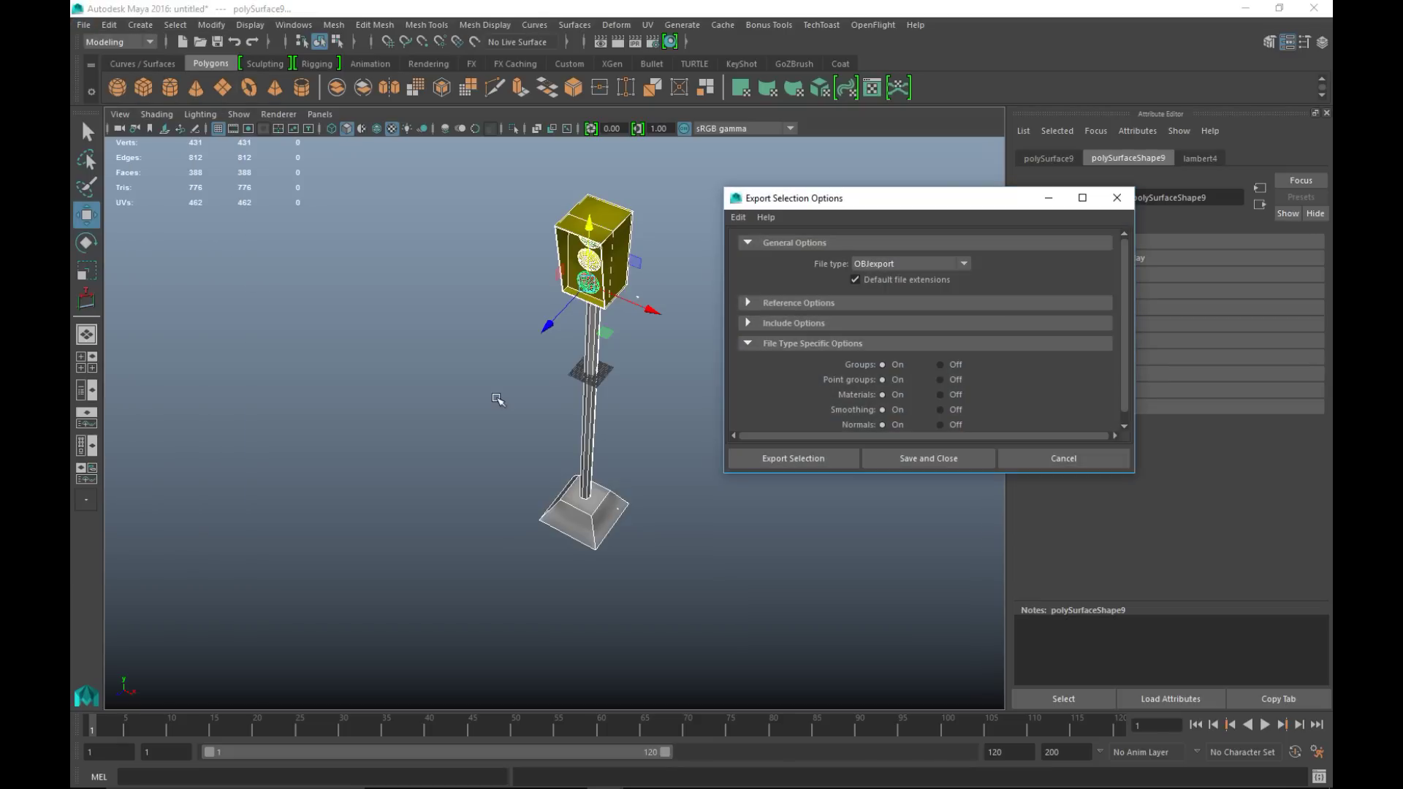
left_click(904, 268)
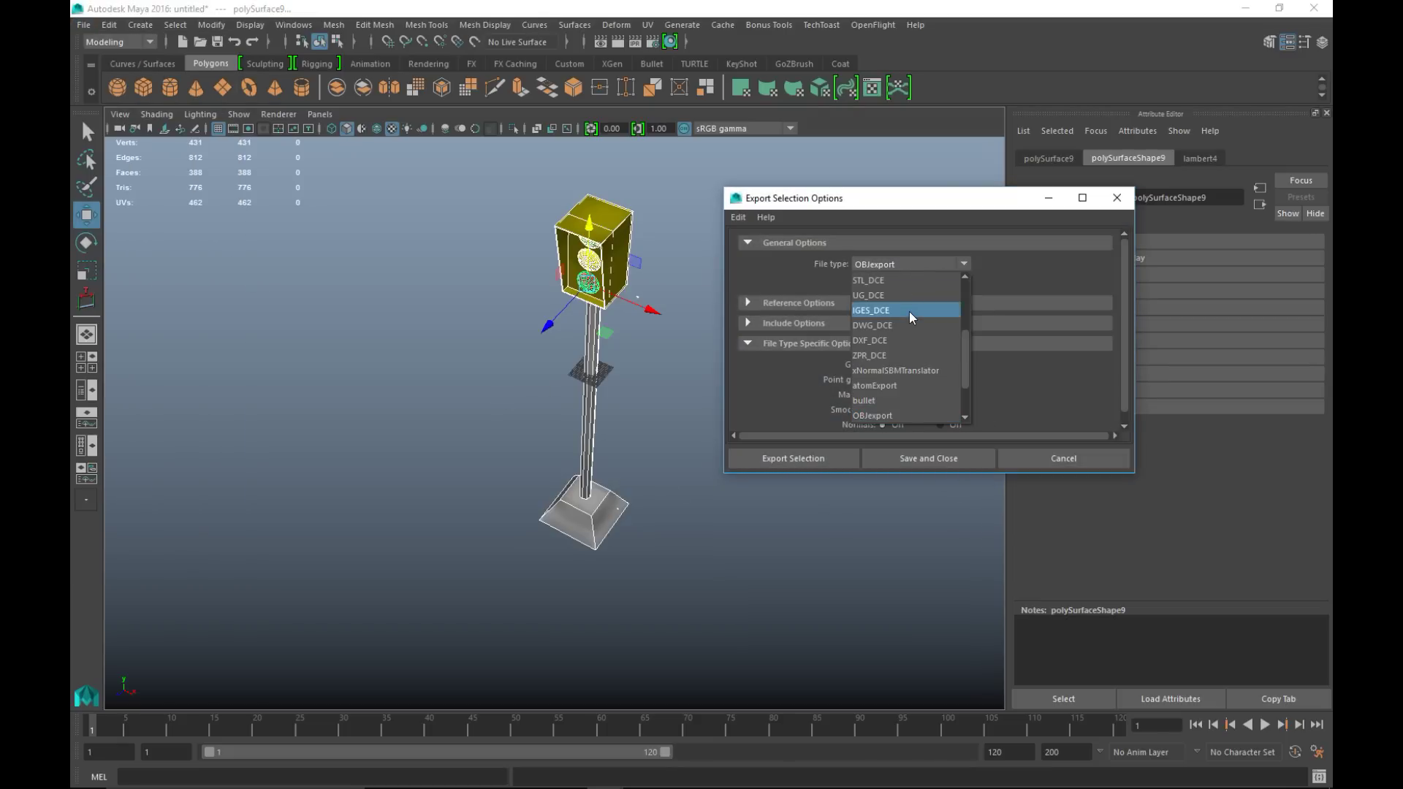
scroll(910, 311, "down", 1)
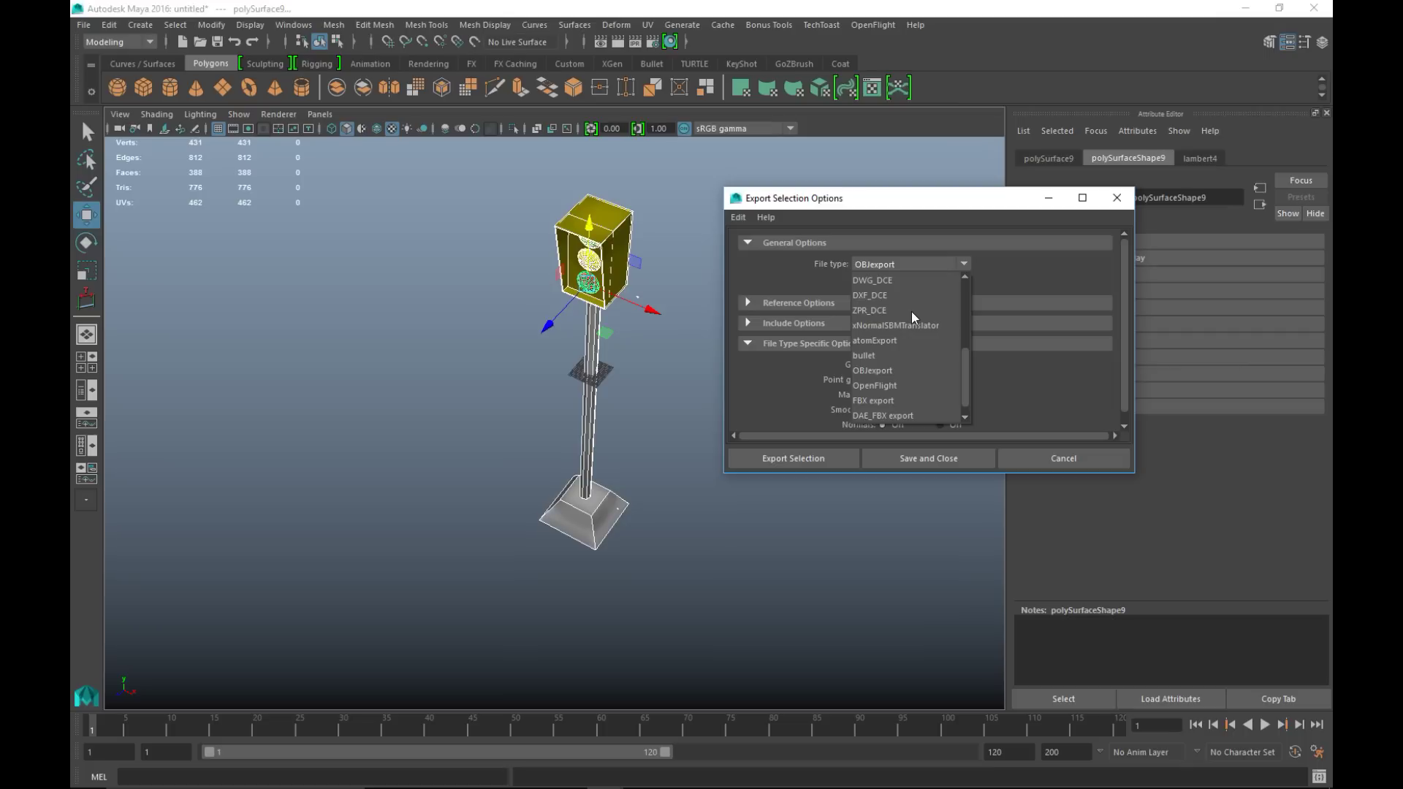
left_click(892, 400)
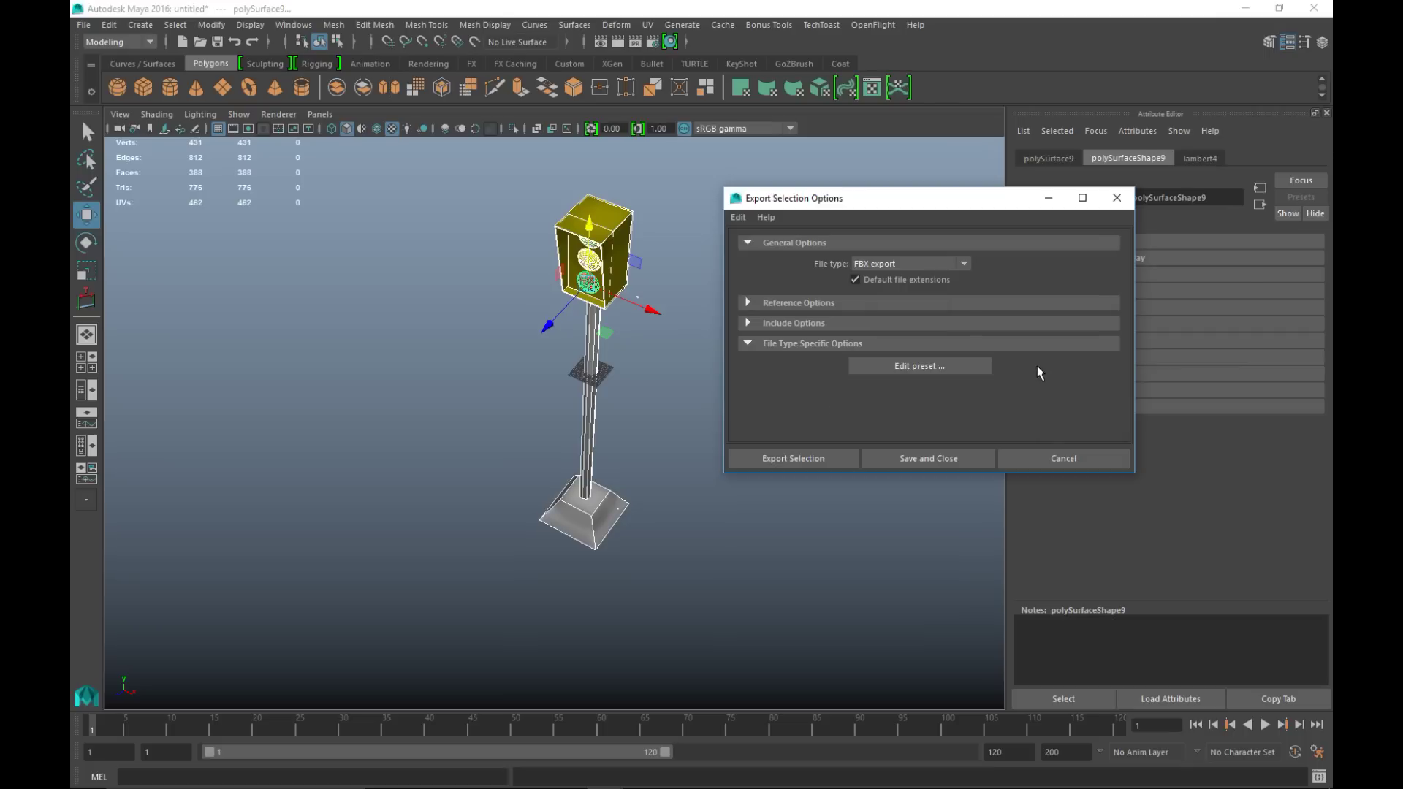
- Review the reference and include options, proceed with the selection's export and name the file StreetLightFBX in the StreetLight folder
left_click(747, 303)
scroll(754, 313, "down", 1)
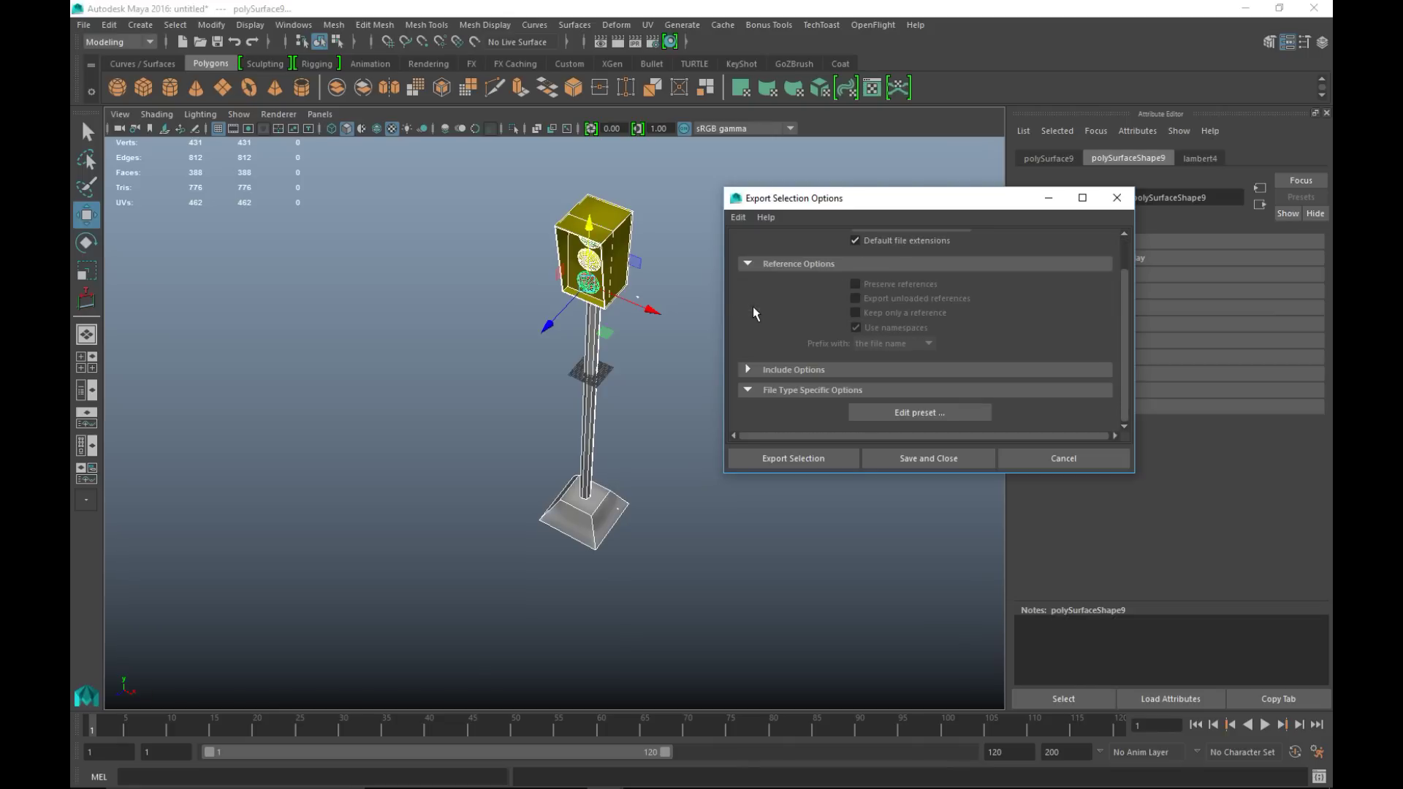
left_click(753, 368)
scroll(1033, 355, "down", 2)
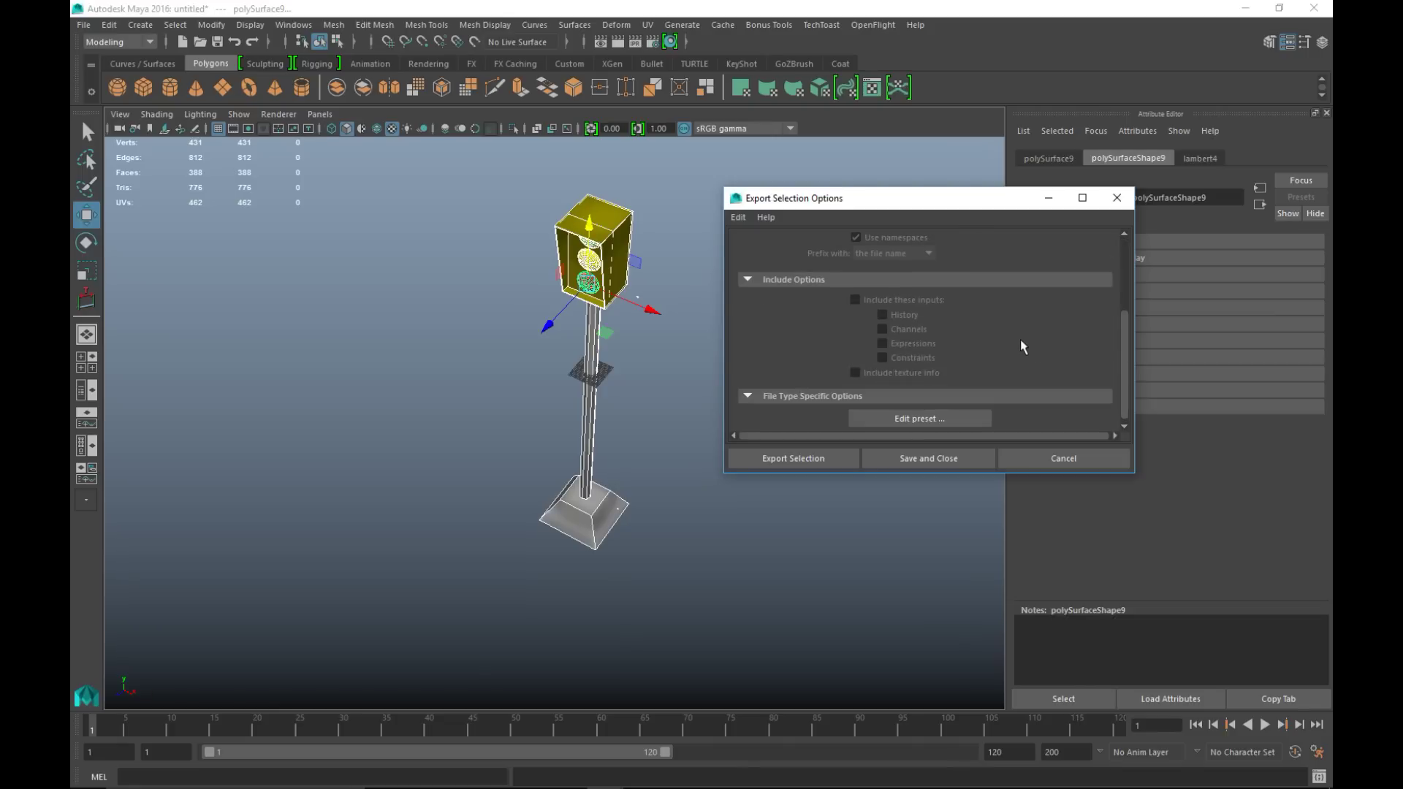
scroll(752, 393, "down", 1)
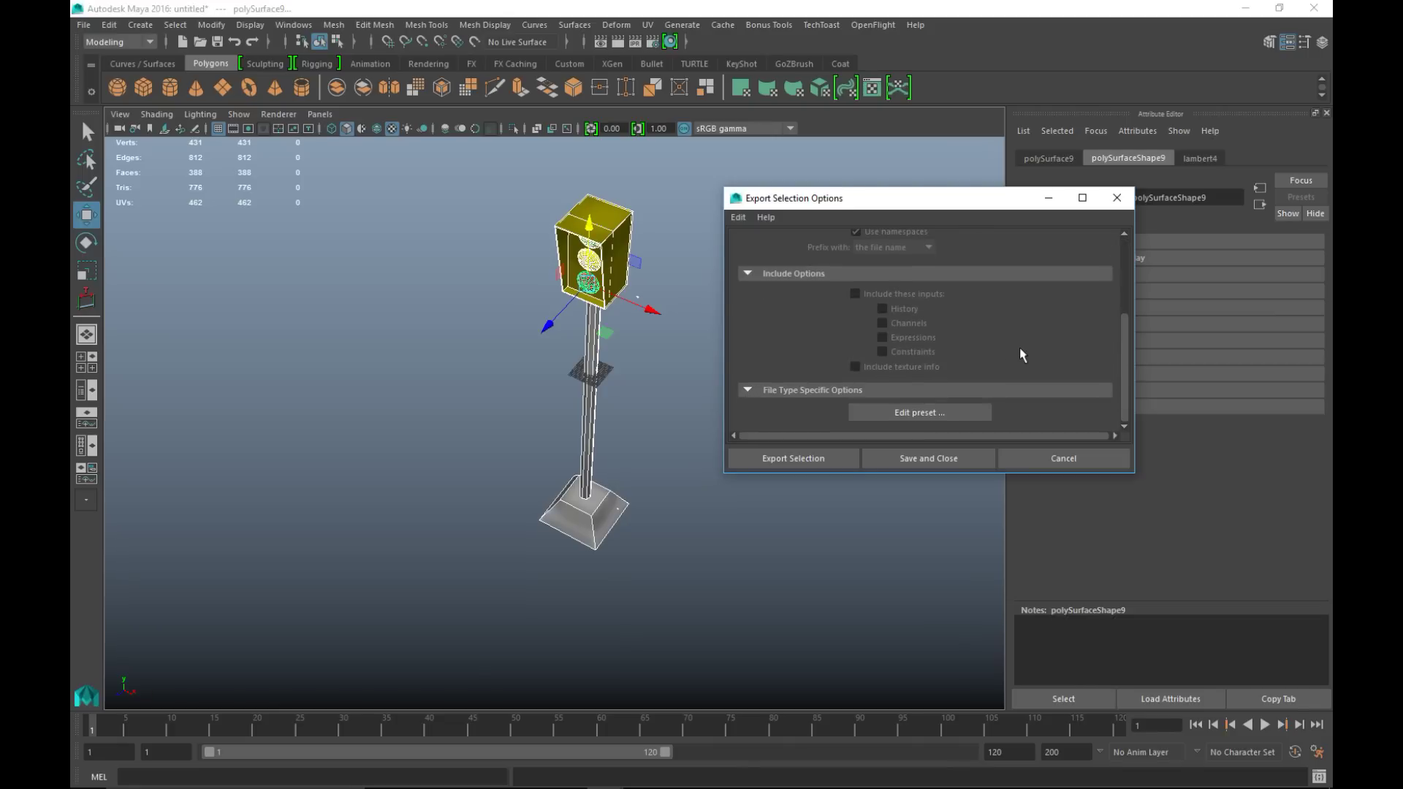
scroll(1034, 377, "up", 3)
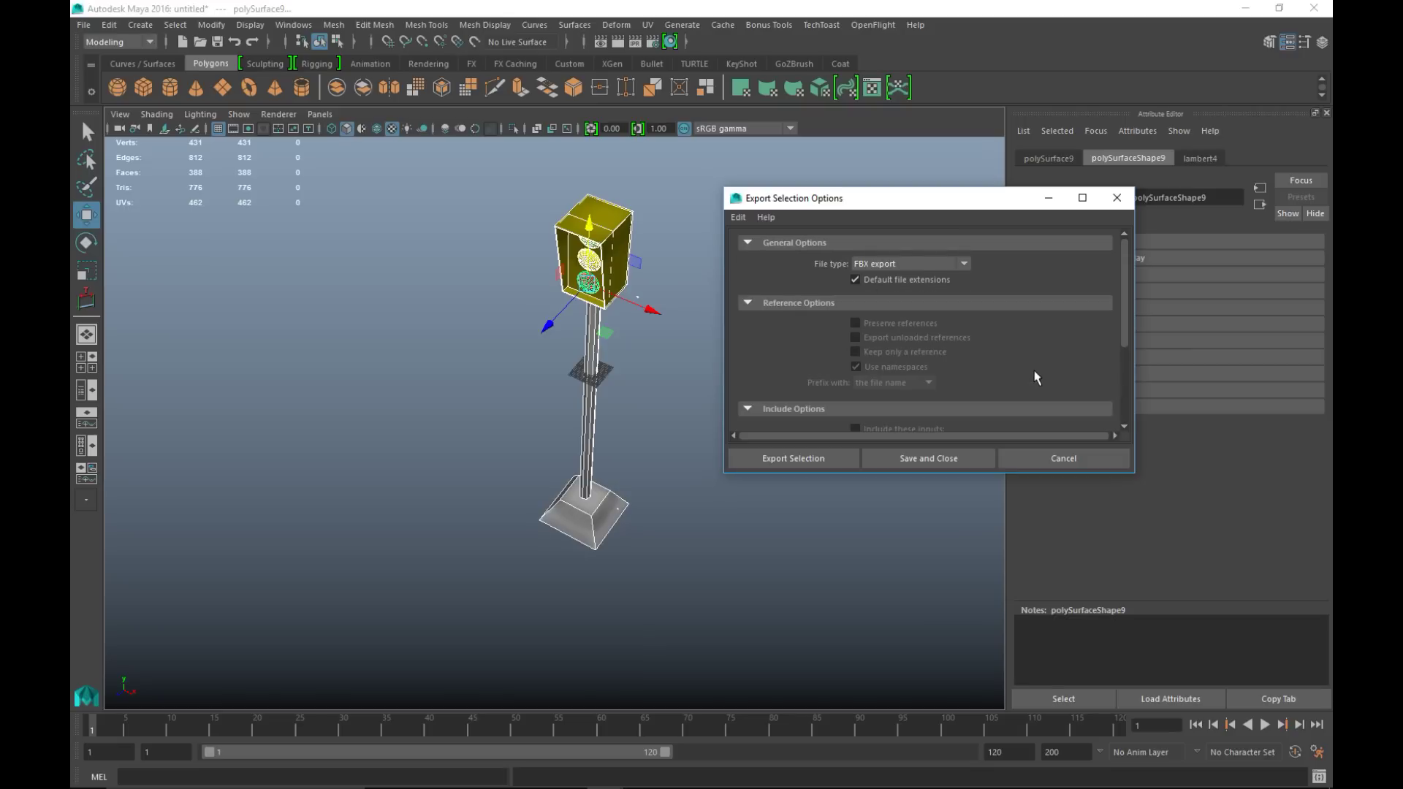
left_click(812, 460)
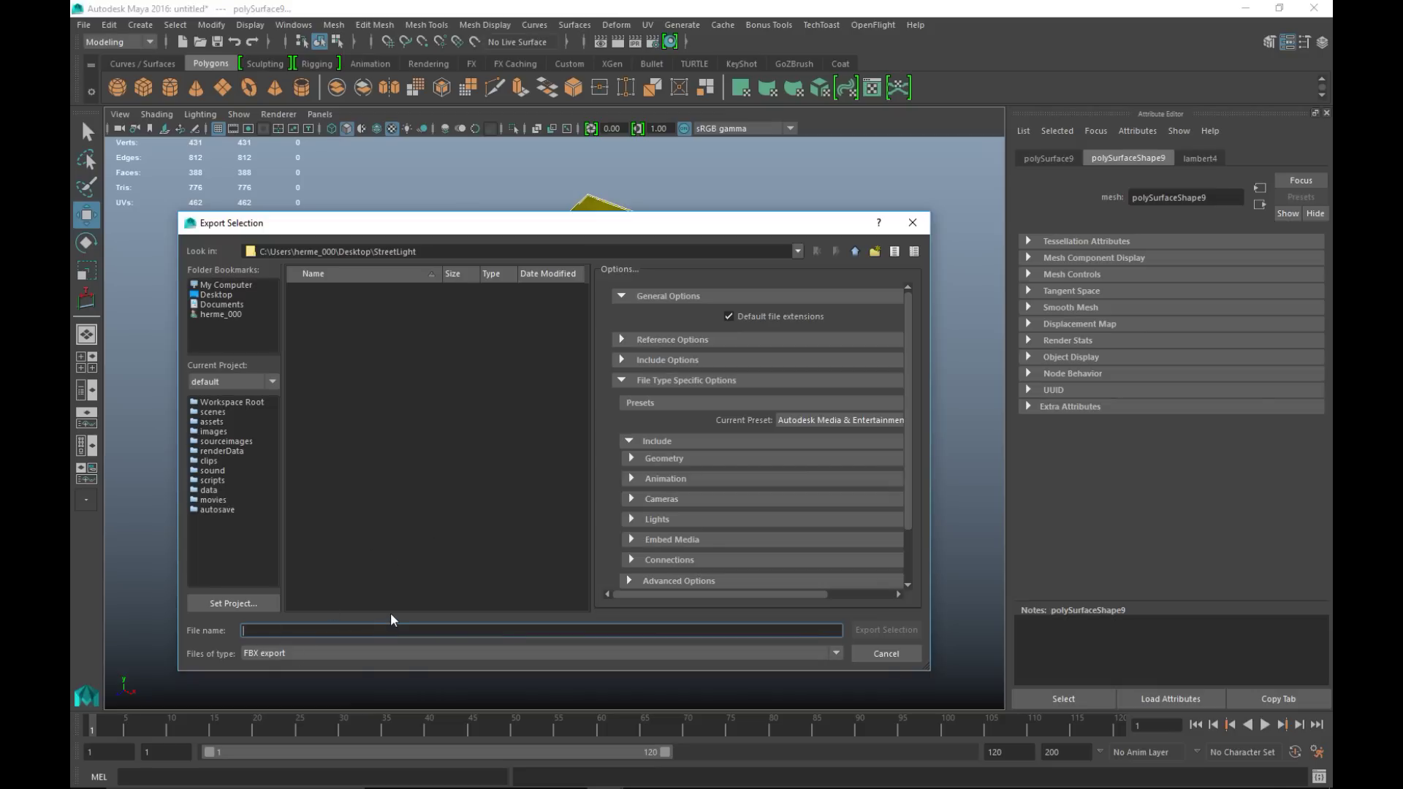
type("StreetLi")
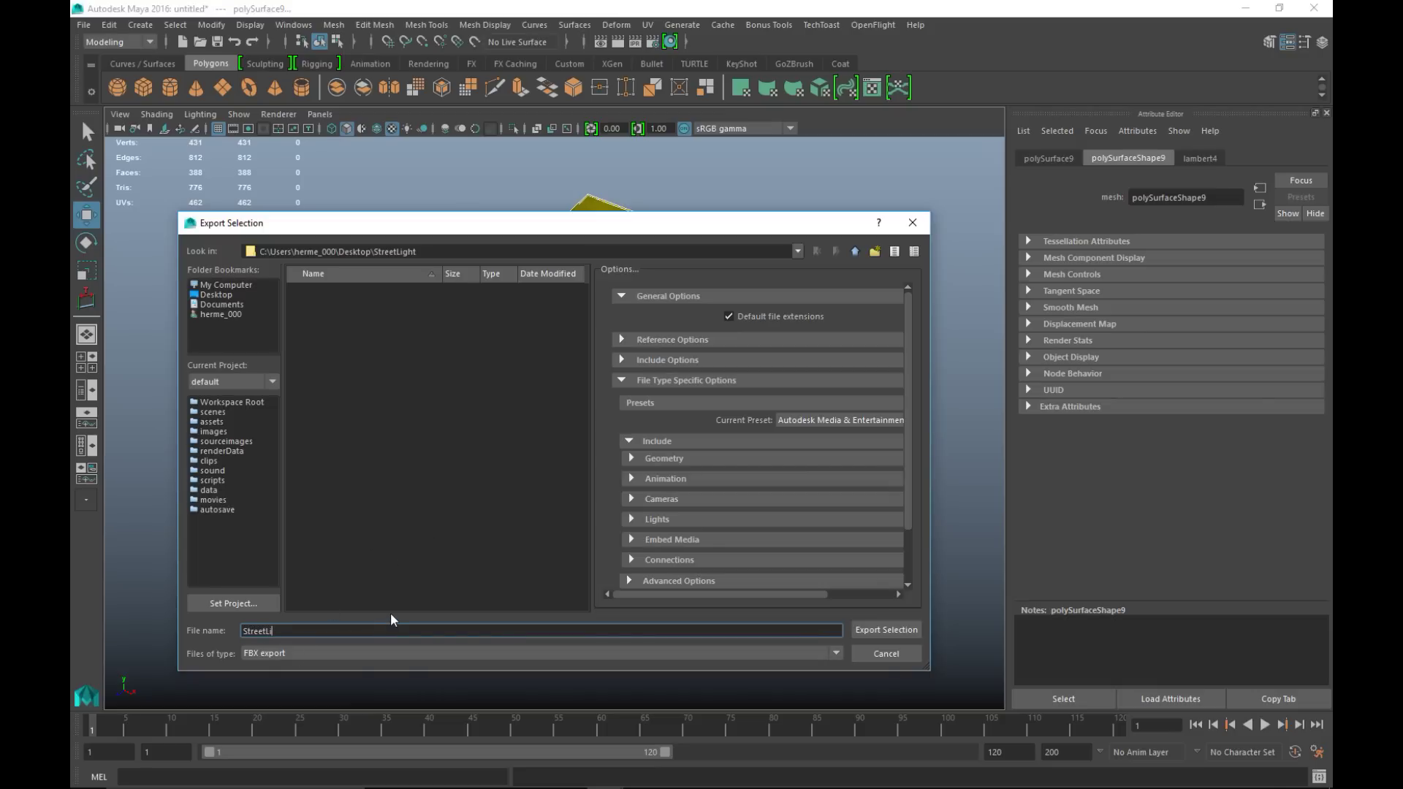
type("ghtFBX")
- Examine the reference, include and file type specific options for the StreetLightFBX export
left_click(620, 340)
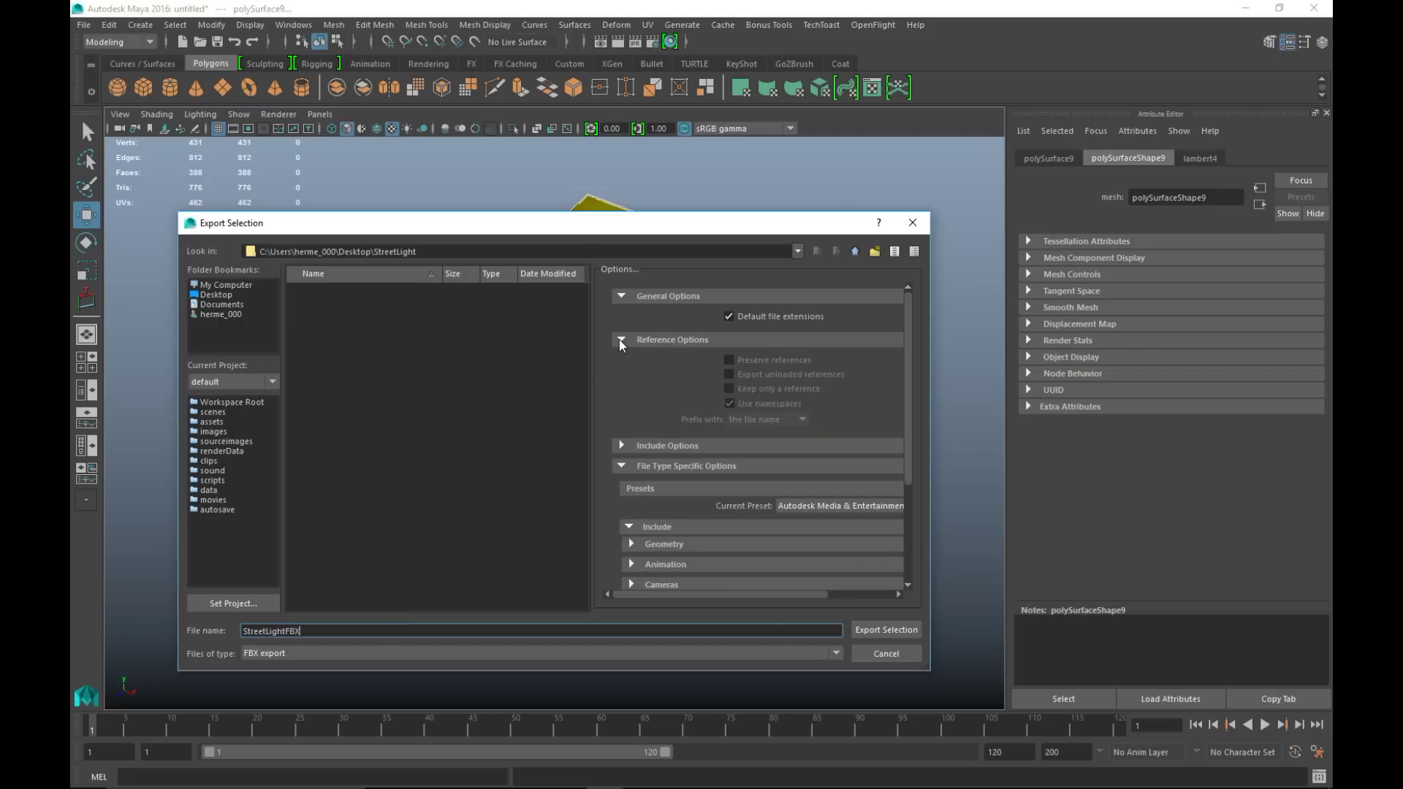
scroll(839, 414, "down", 1)
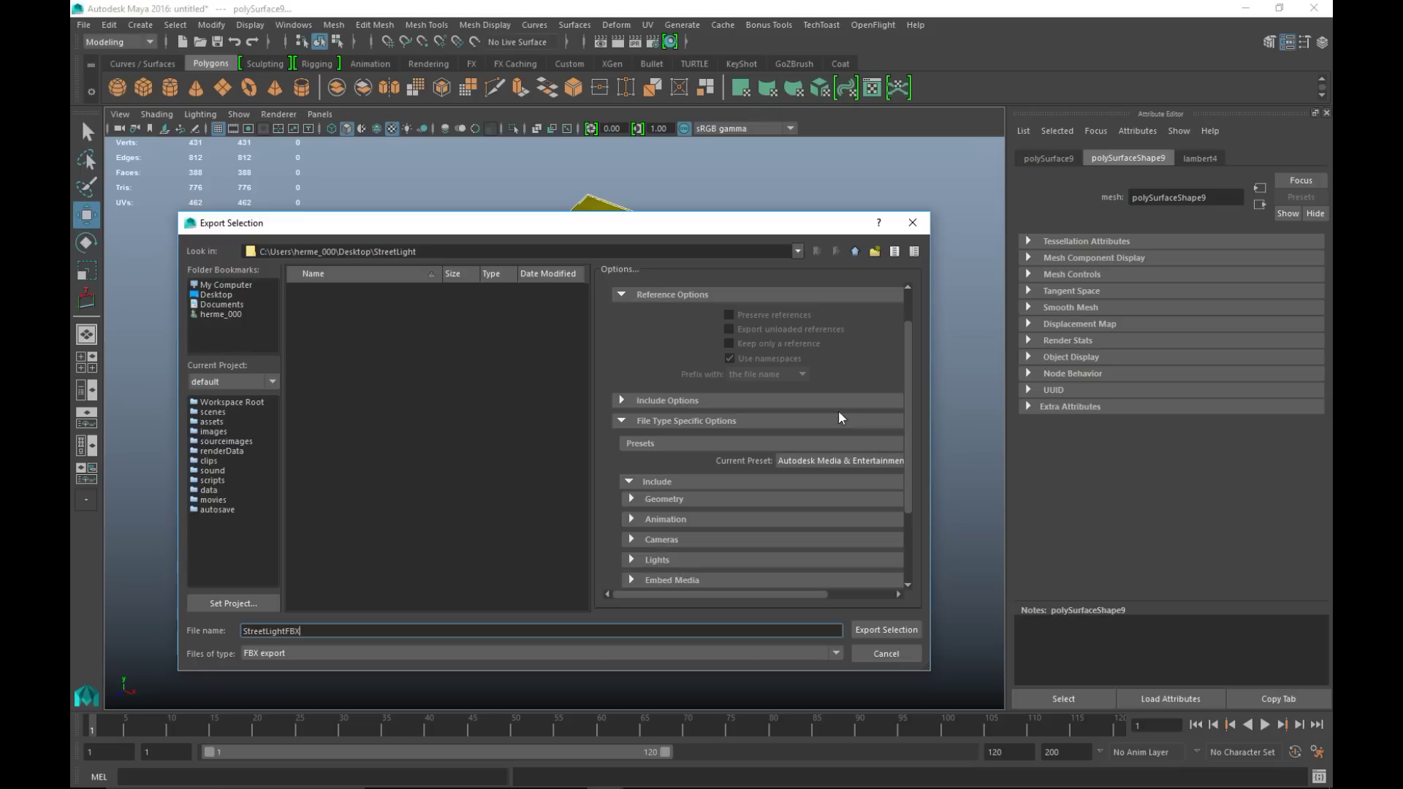
left_click(621, 400)
scroll(829, 388, "down", 4)
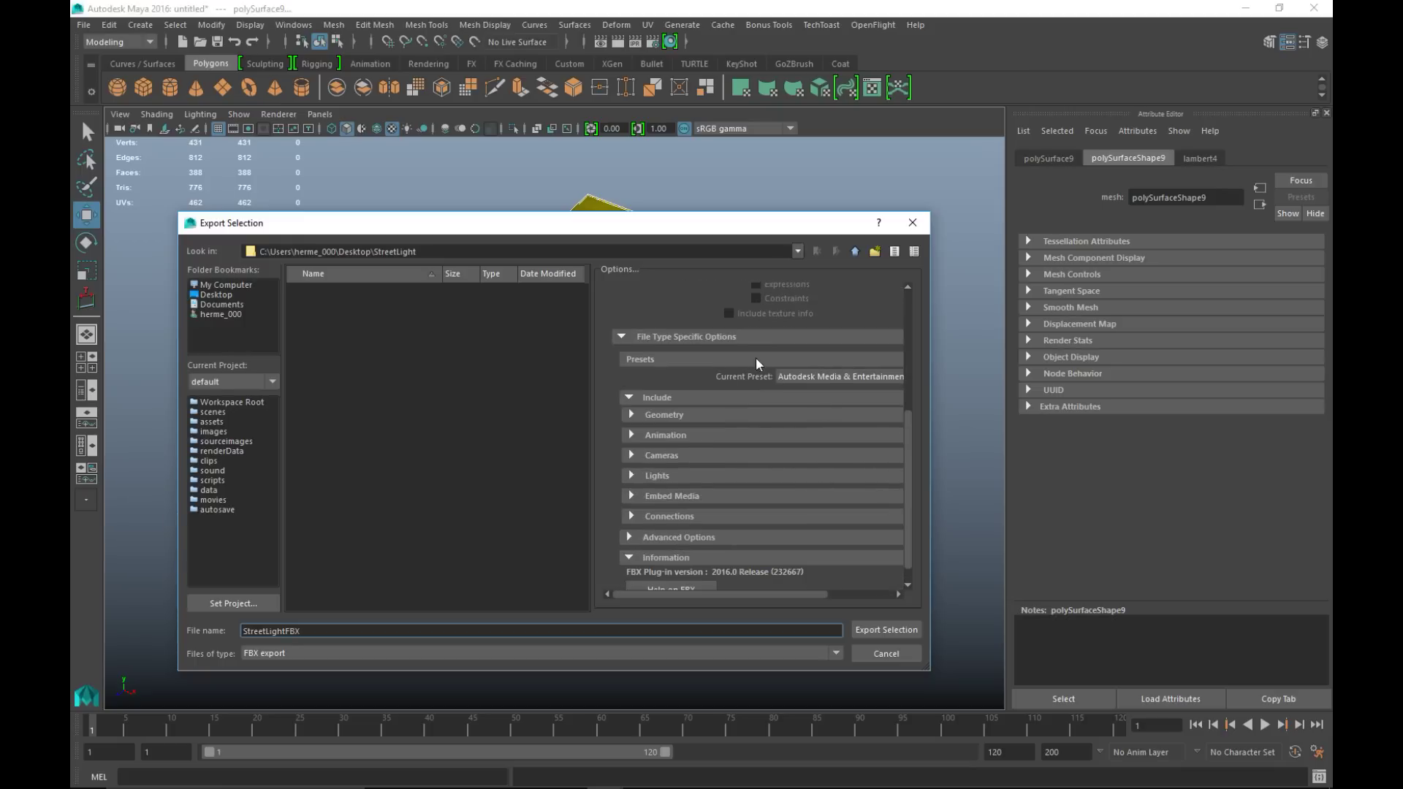
scroll(607, 435, "down", 1)
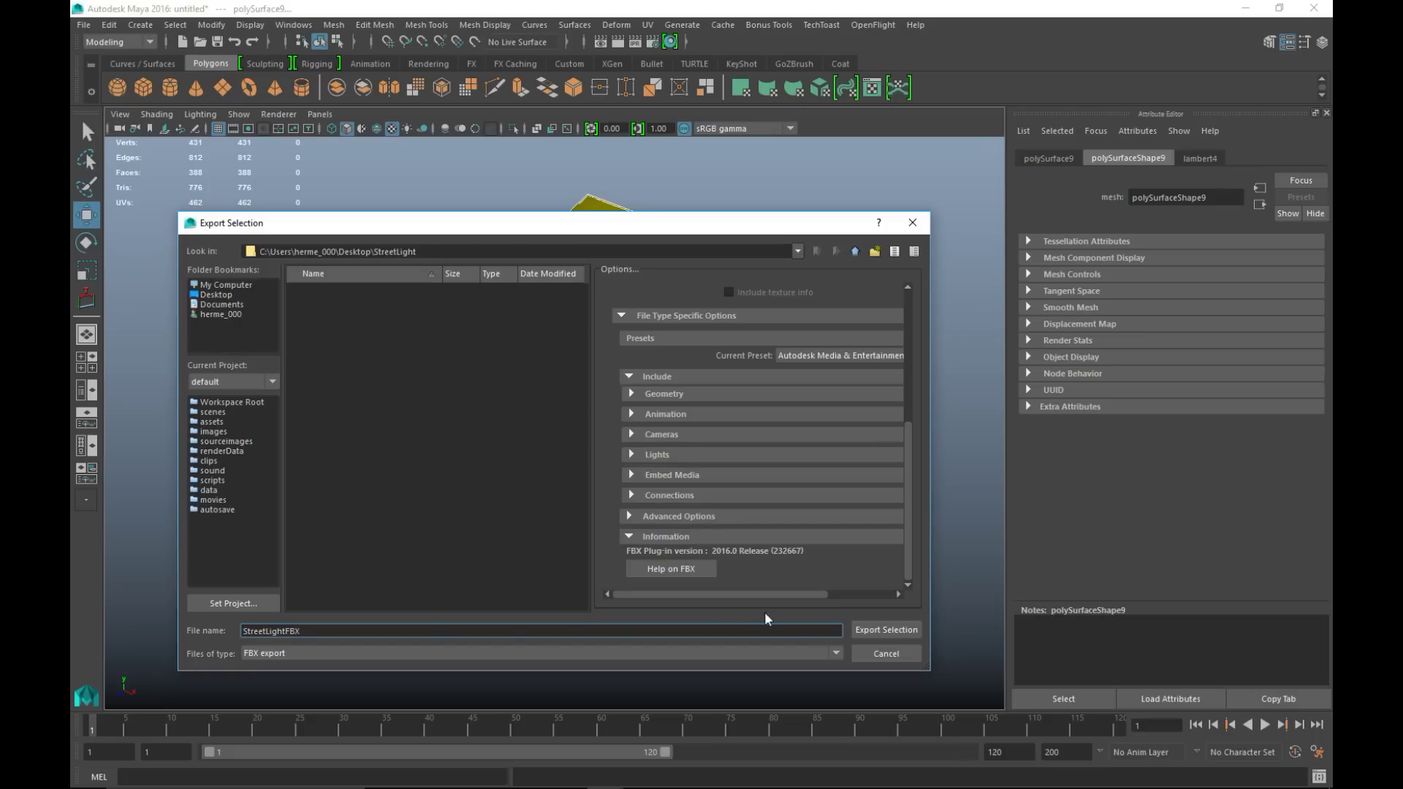
- Export the selected traffic light as StreetLightFBX to the StreetLight folder
left_click(885, 630)
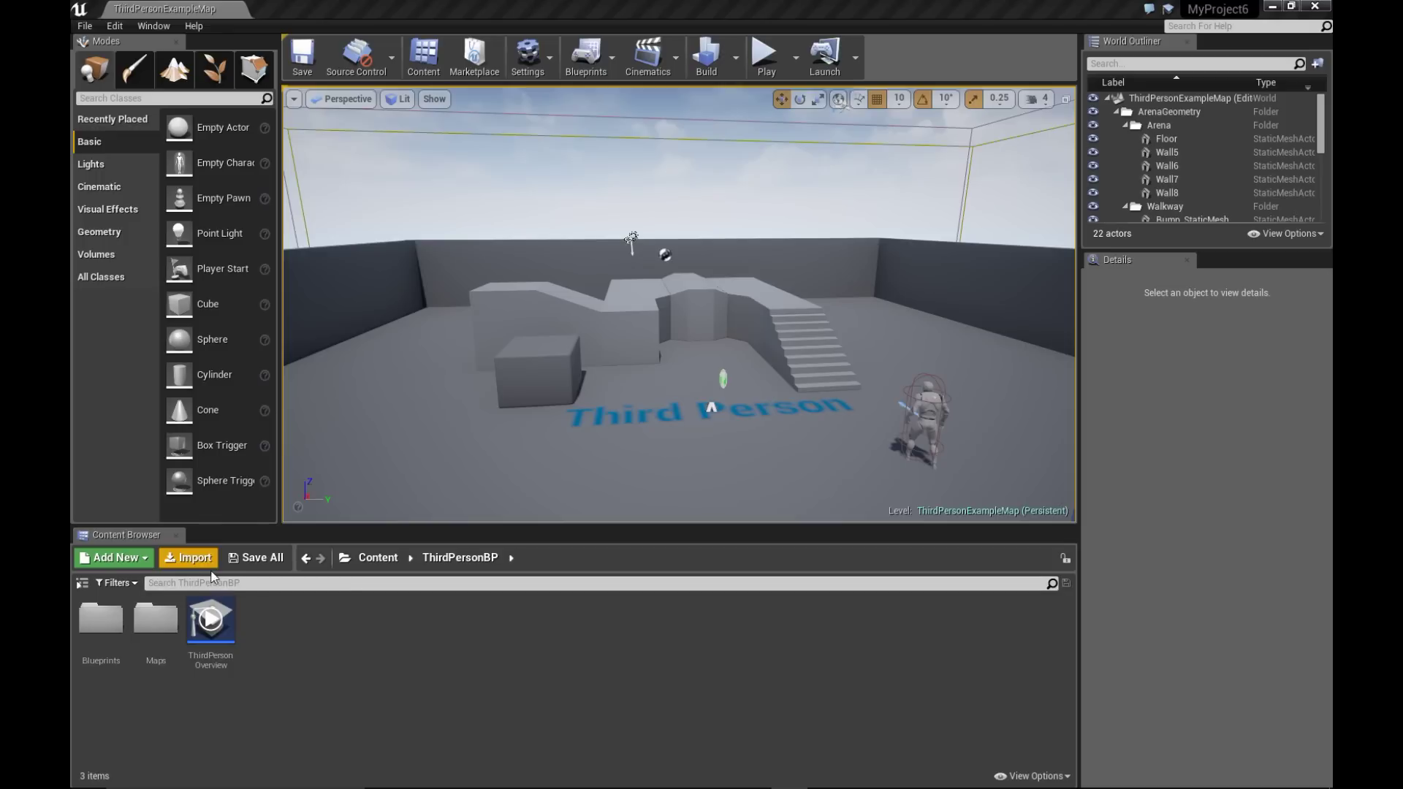
- In Unreal Editor, import StreetLightFBX from the desktop's StreetLight folder into ThirdPersonBP using the default FBX options, and dismiss the message log
left_click(189, 563)
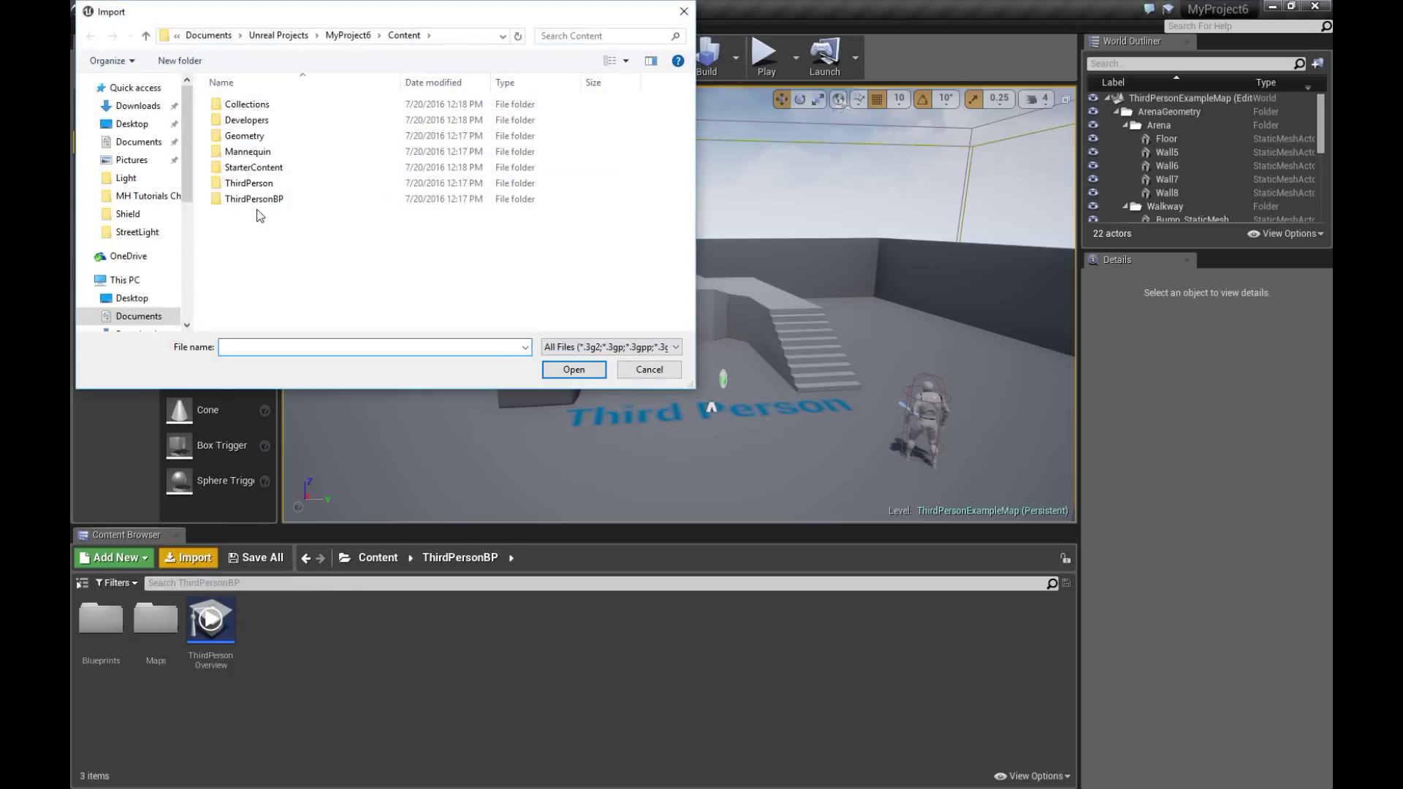
left_click(139, 124)
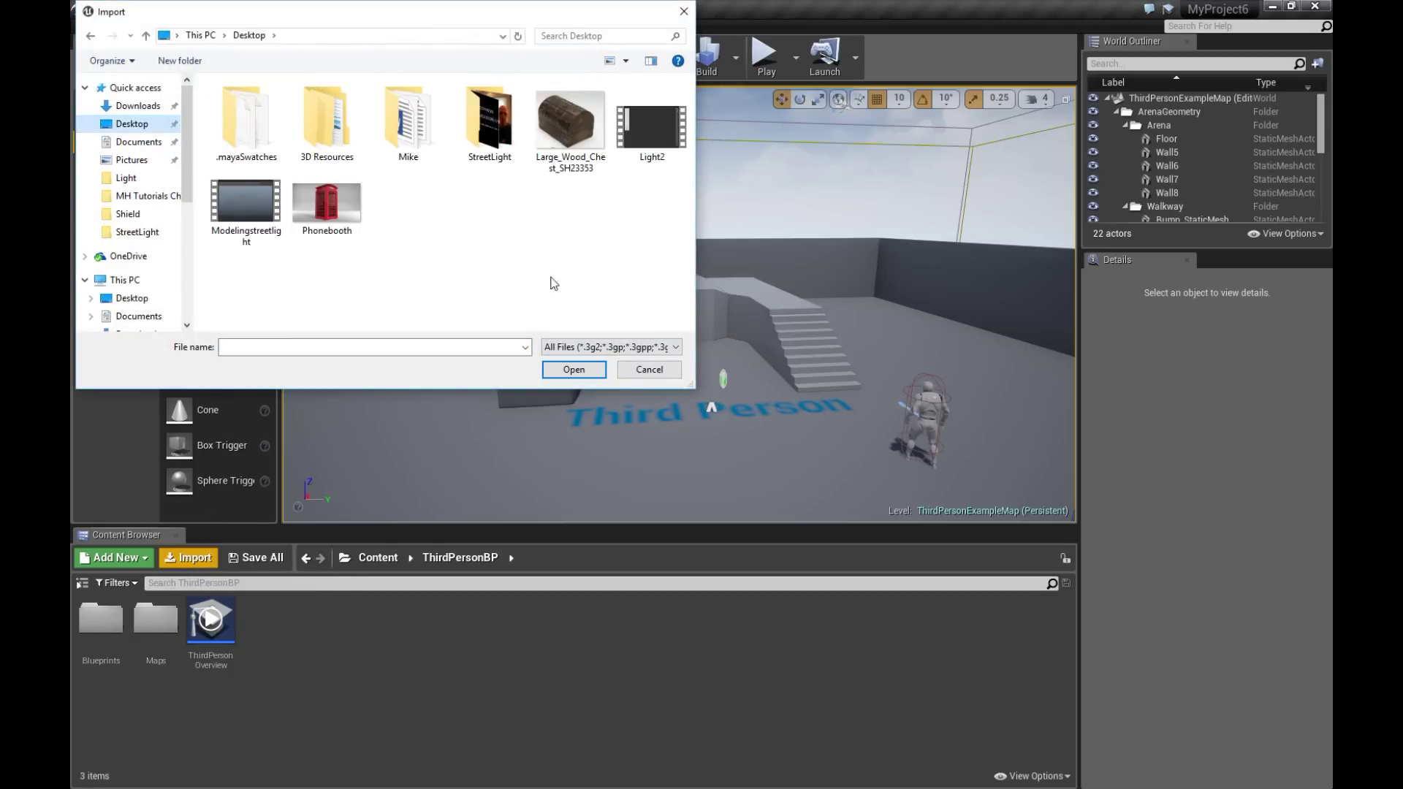
double_click(493, 137)
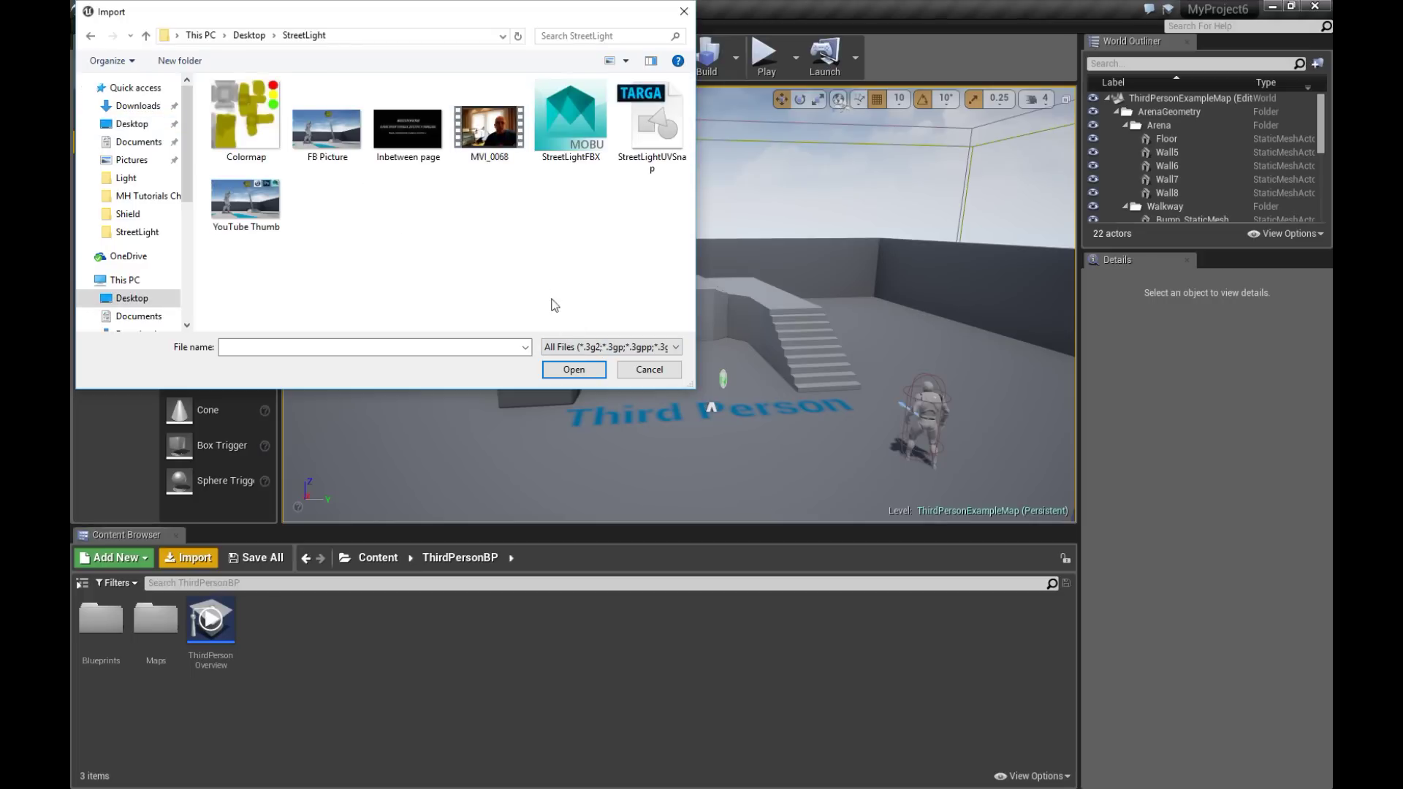
left_click(577, 139)
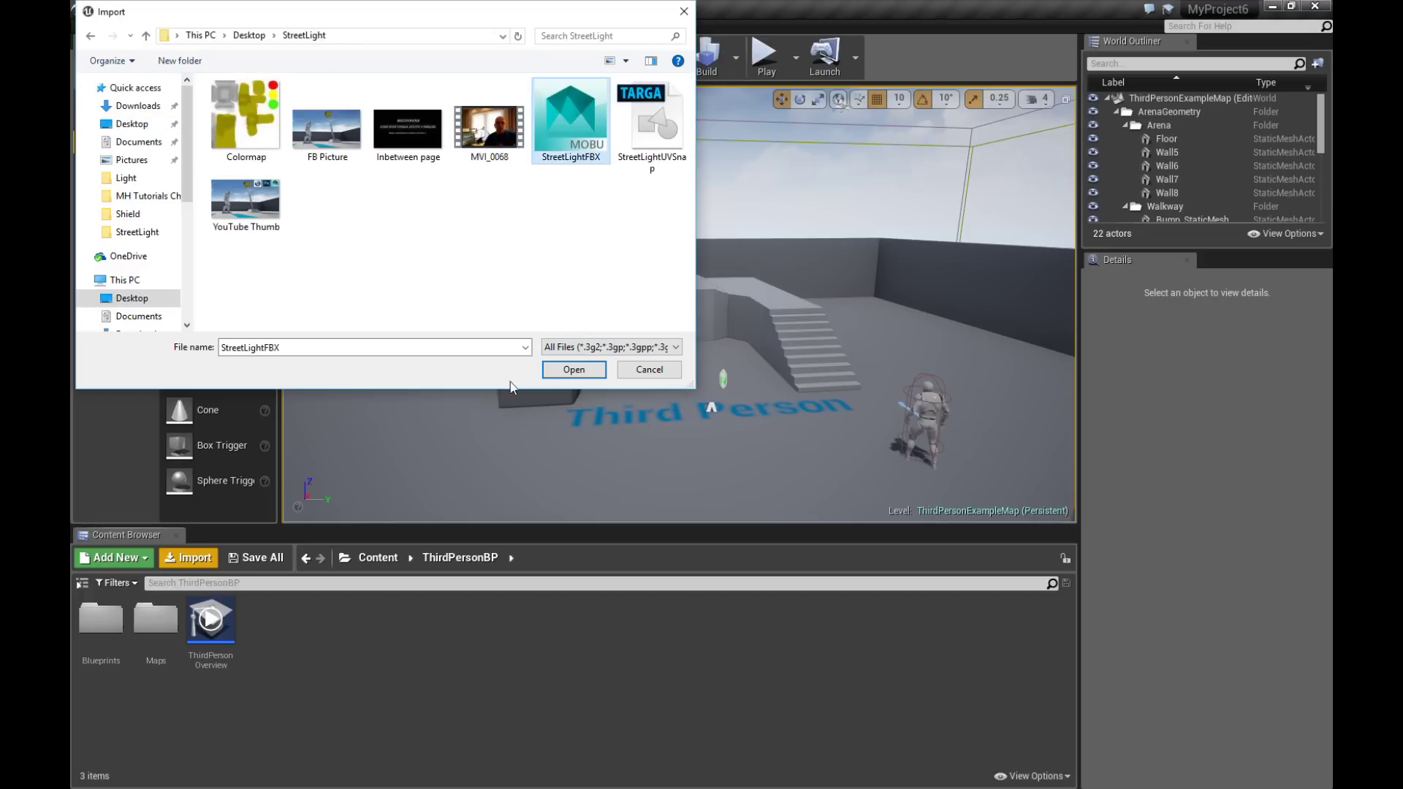
left_click(574, 370)
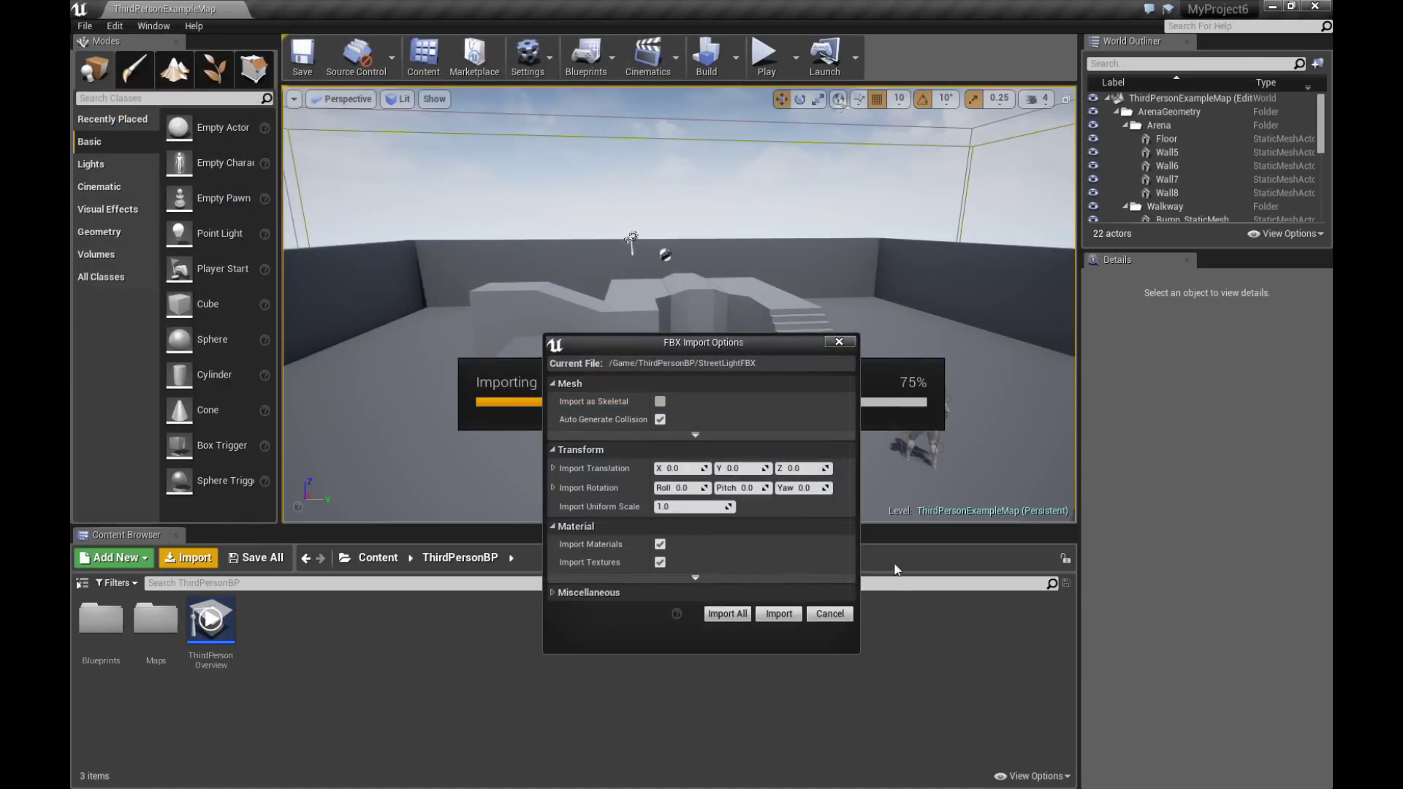
left_click(726, 615)
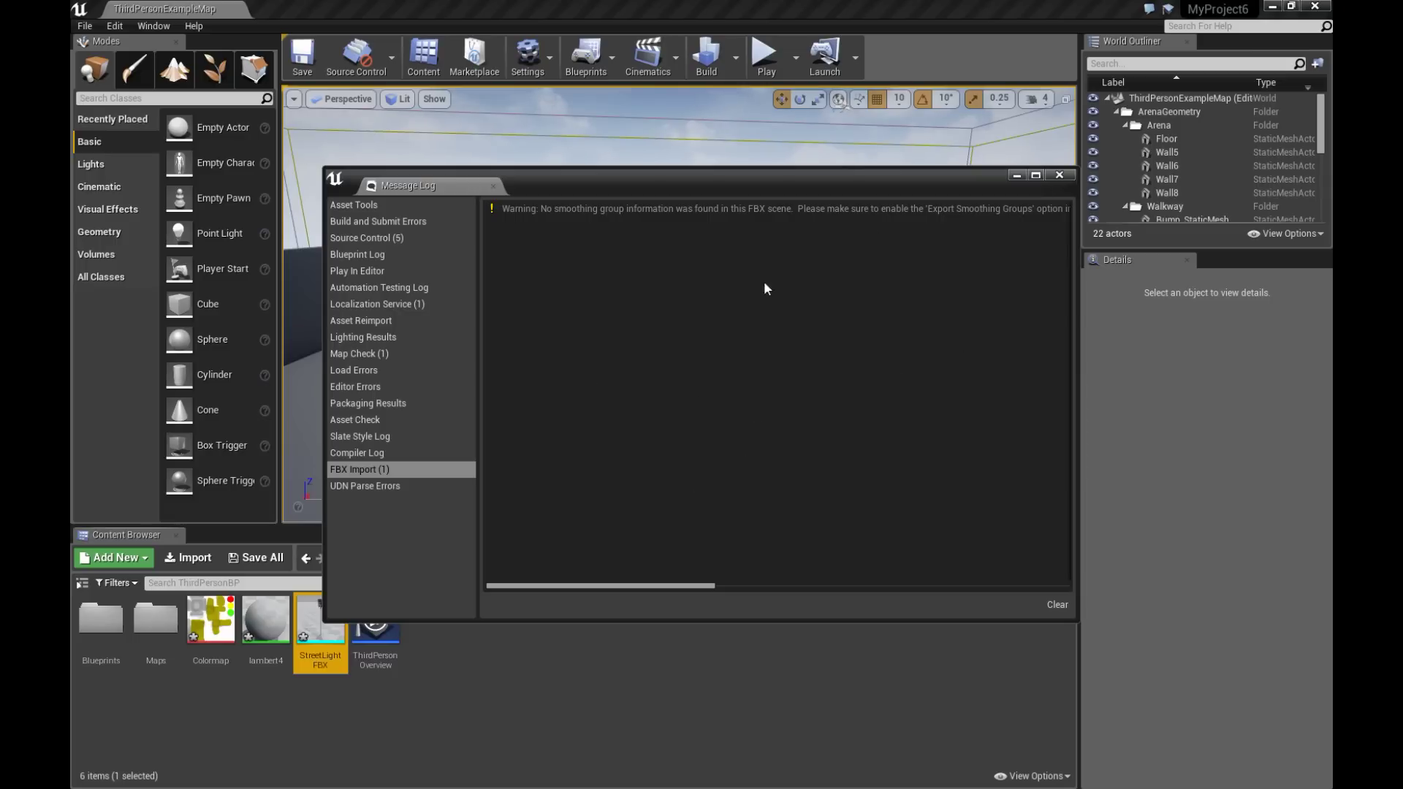
left_click(1064, 179)
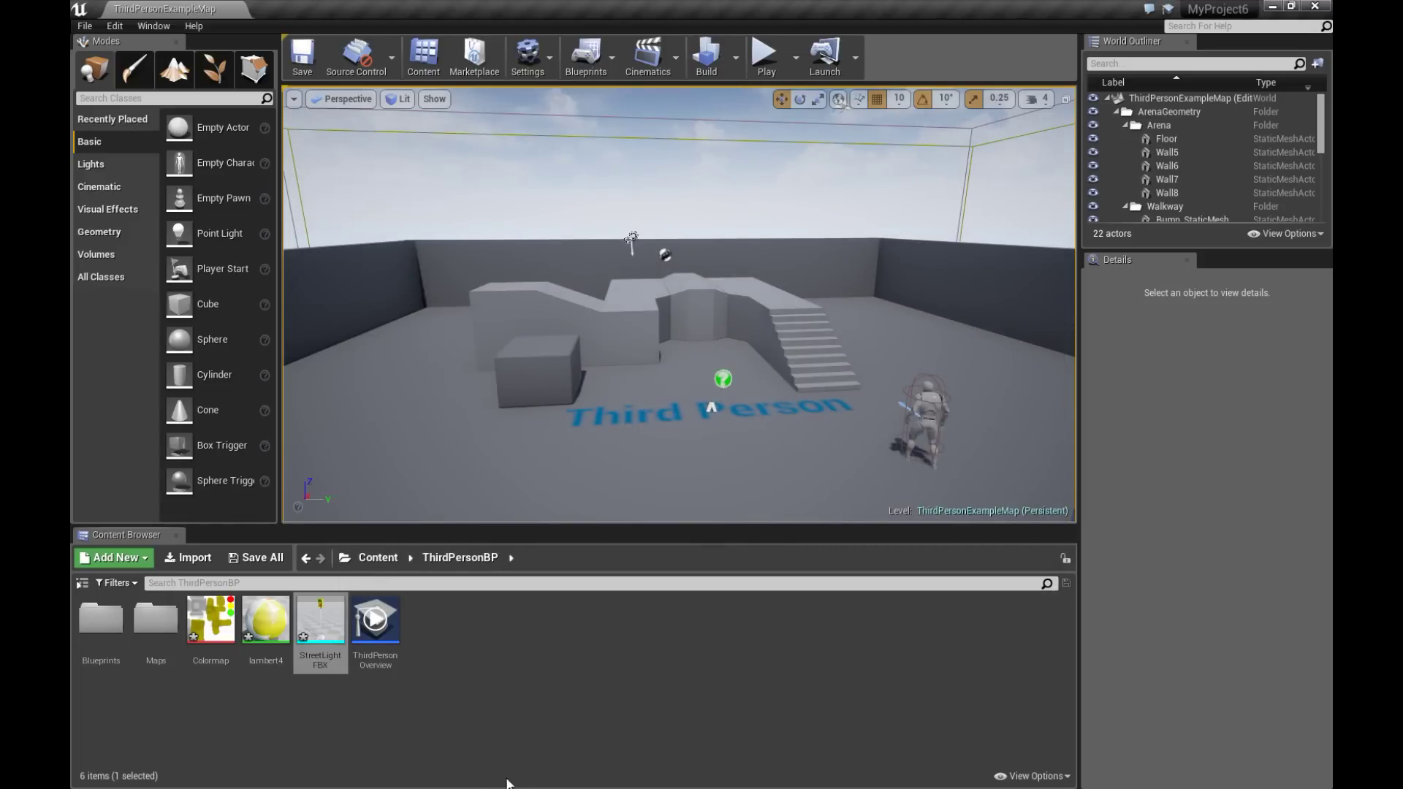
- Place the StreetLightFBX mesh on the floor near the cube at about X -560, Y -590 cm and adjust its height to Z 310 cm
left_click_drag(320, 627, 464, 443)
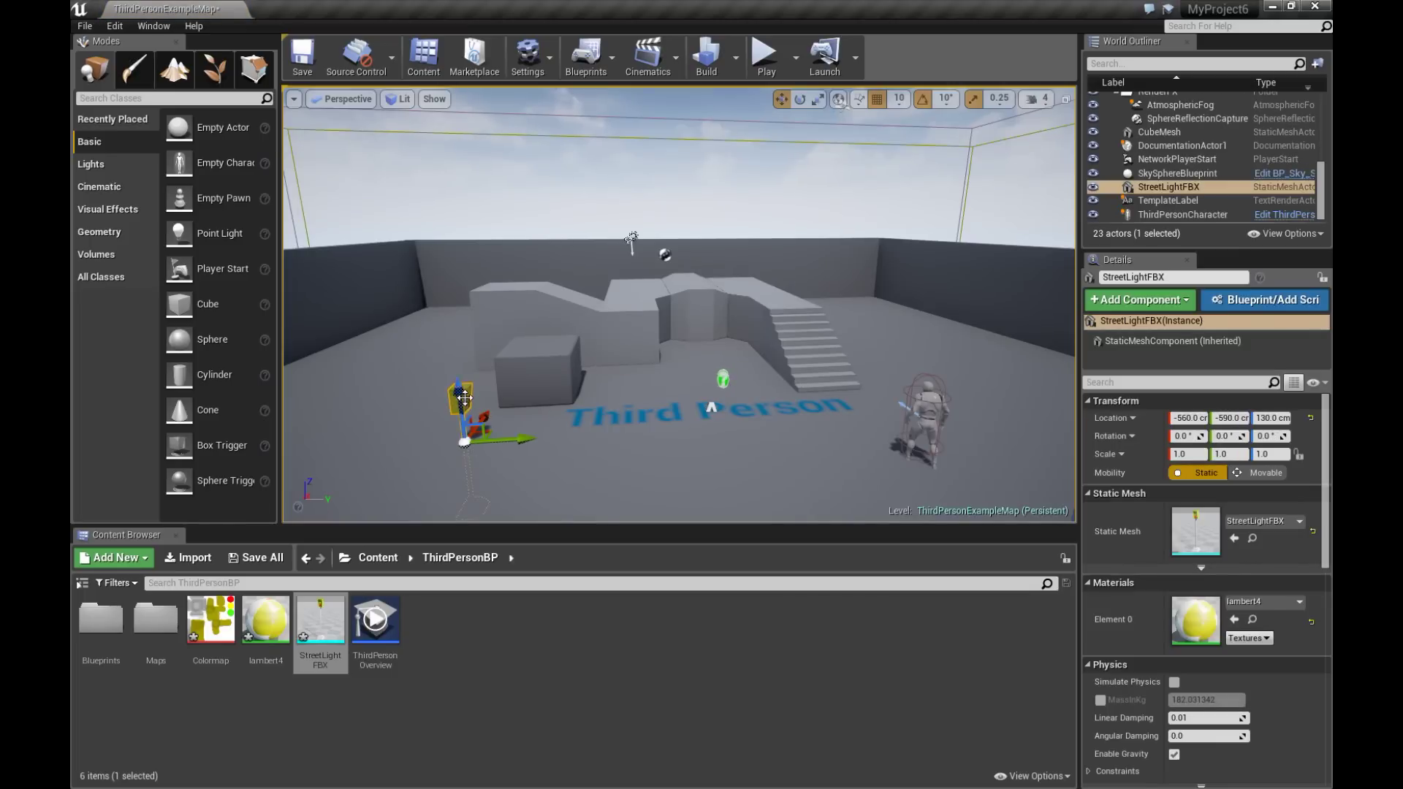
left_click_drag(459, 381, 459, 296)
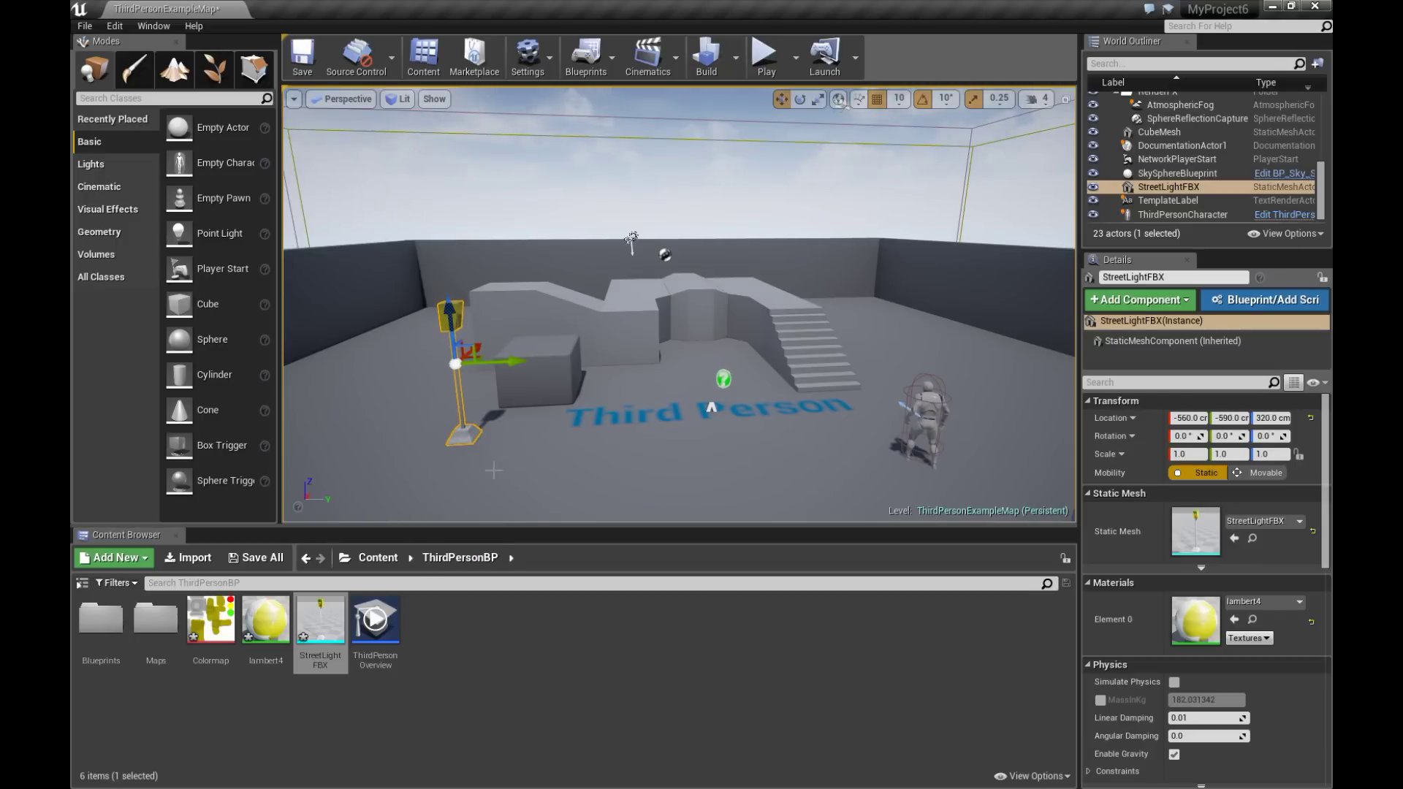
key("f")
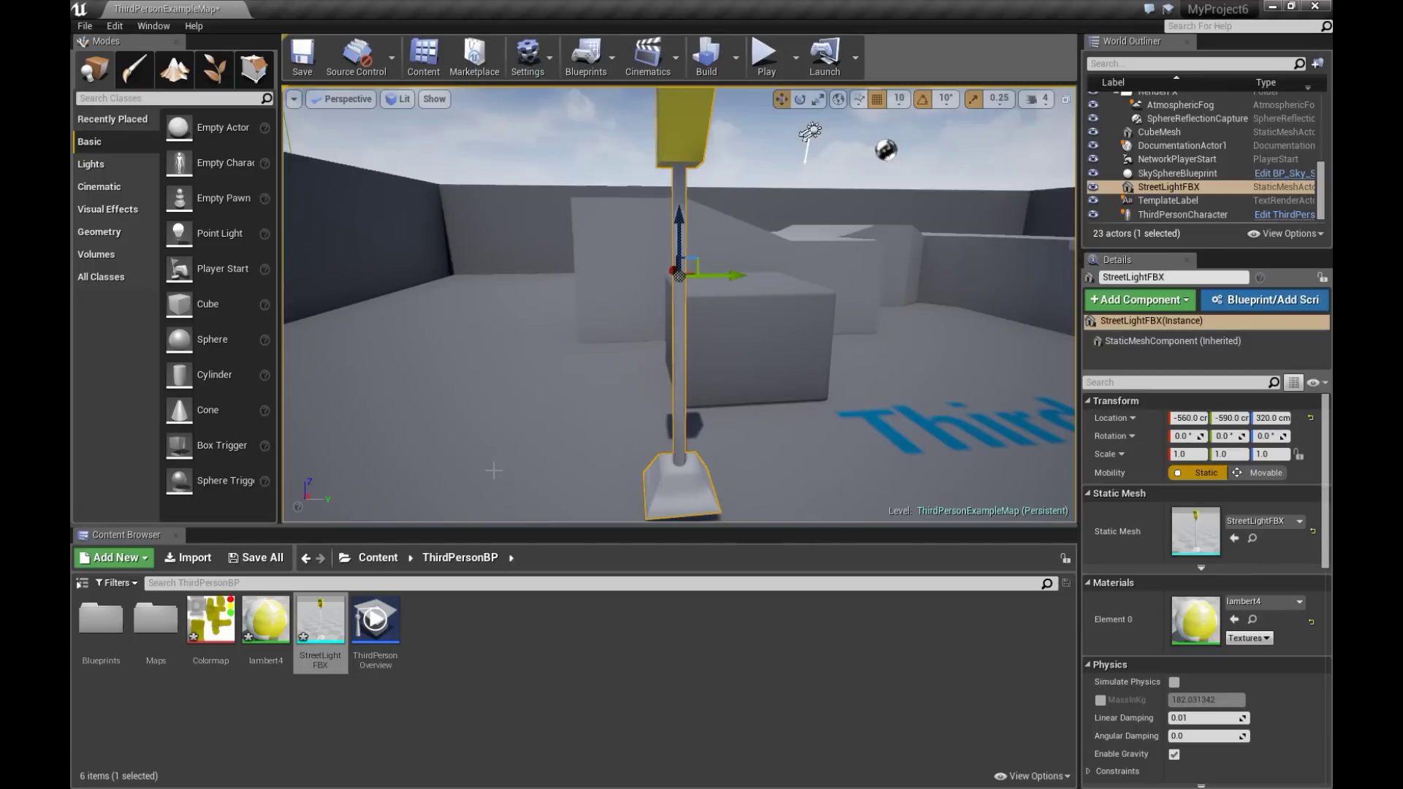
left_click_drag(670, 463, 647, 519)
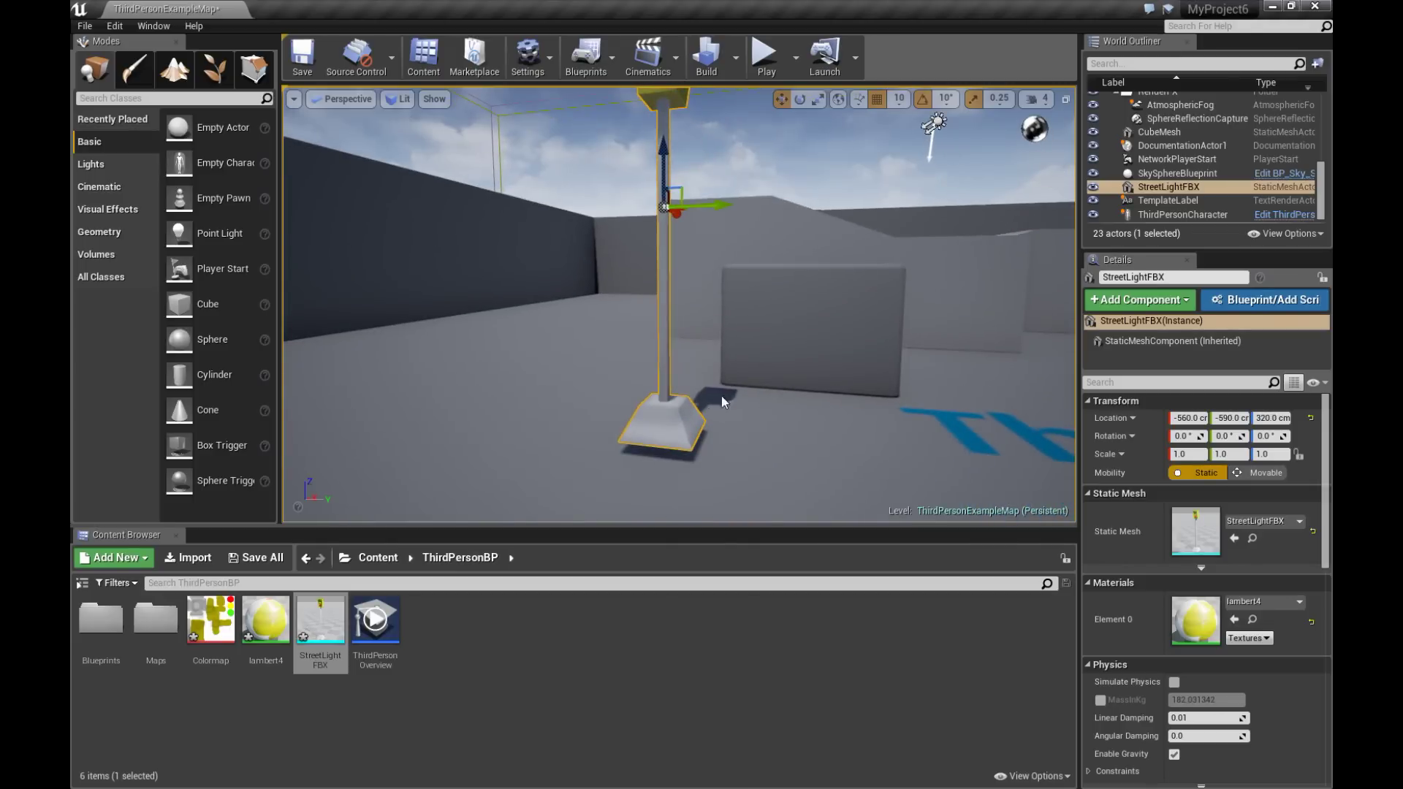
left_click_drag(665, 145, 667, 158)
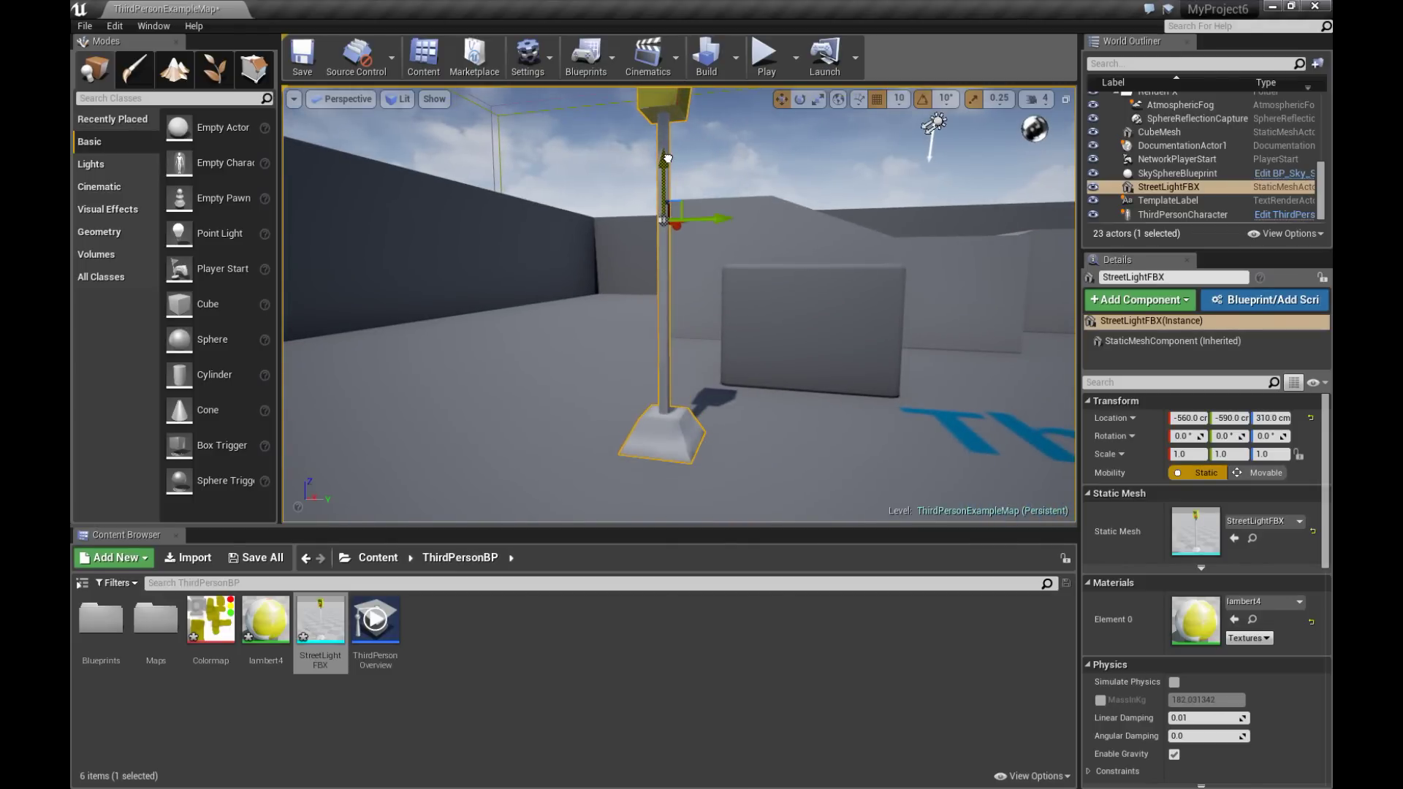
- Examine the placed traffic light from several sides, checking its textured lamps and how its base meets the floor
right_click_drag(795, 326, 794, 326)
key("s")
left_click_drag(794, 325, 795, 326, "alt")
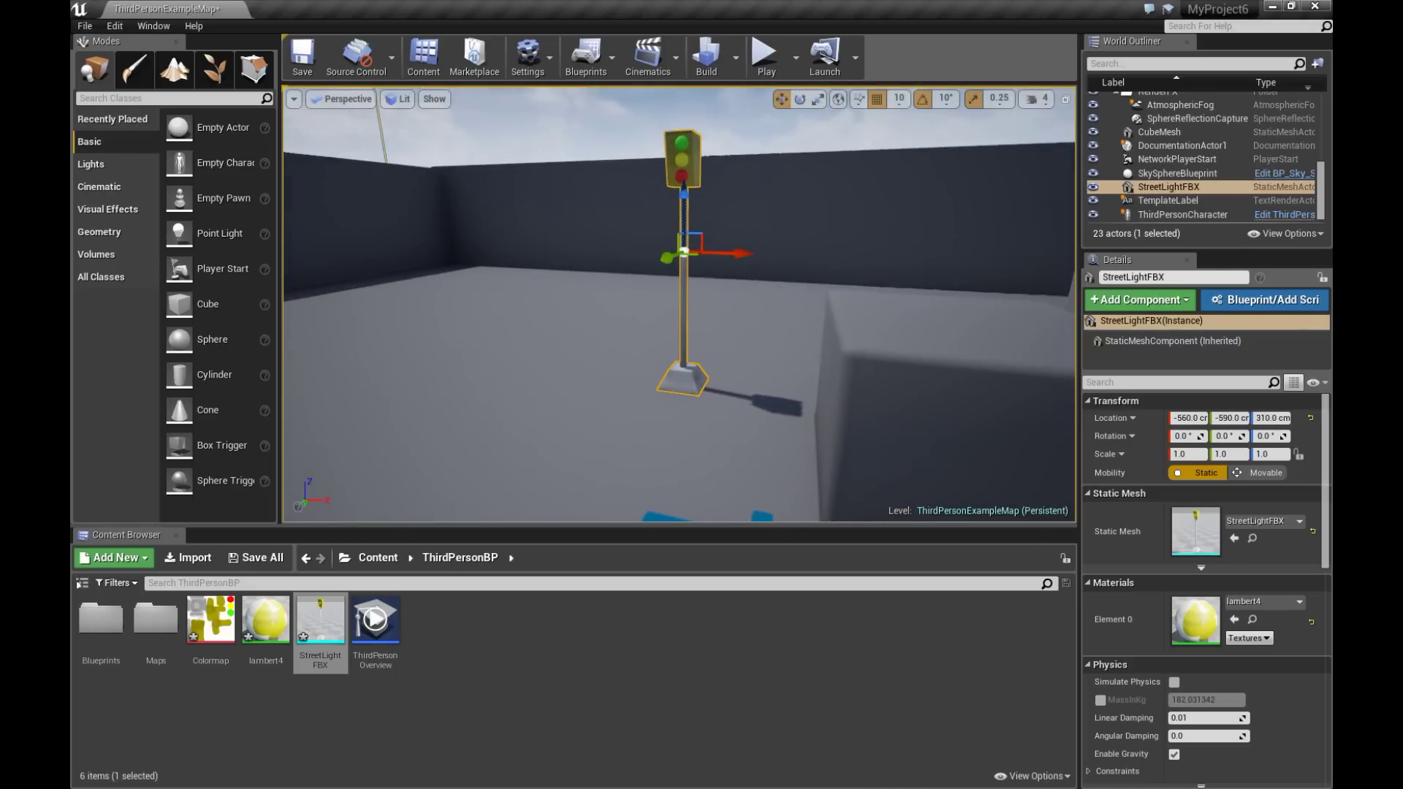
left_click(557, 437)
left_click_drag(448, 306, 351, 325, "alt")
left_click_drag(714, 369, 715, 369, "alt")
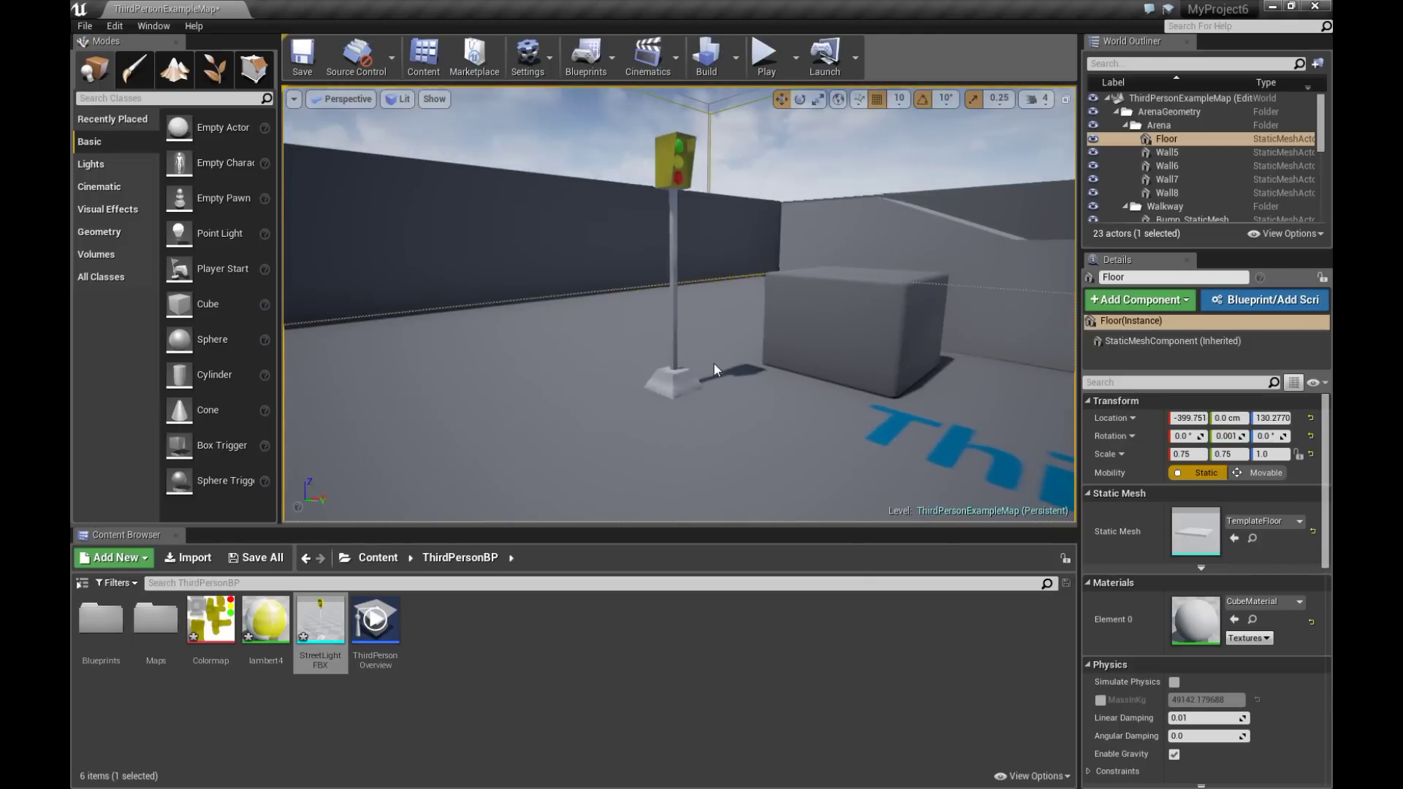
middle_click_drag(740, 382, 673, 434, "alt")
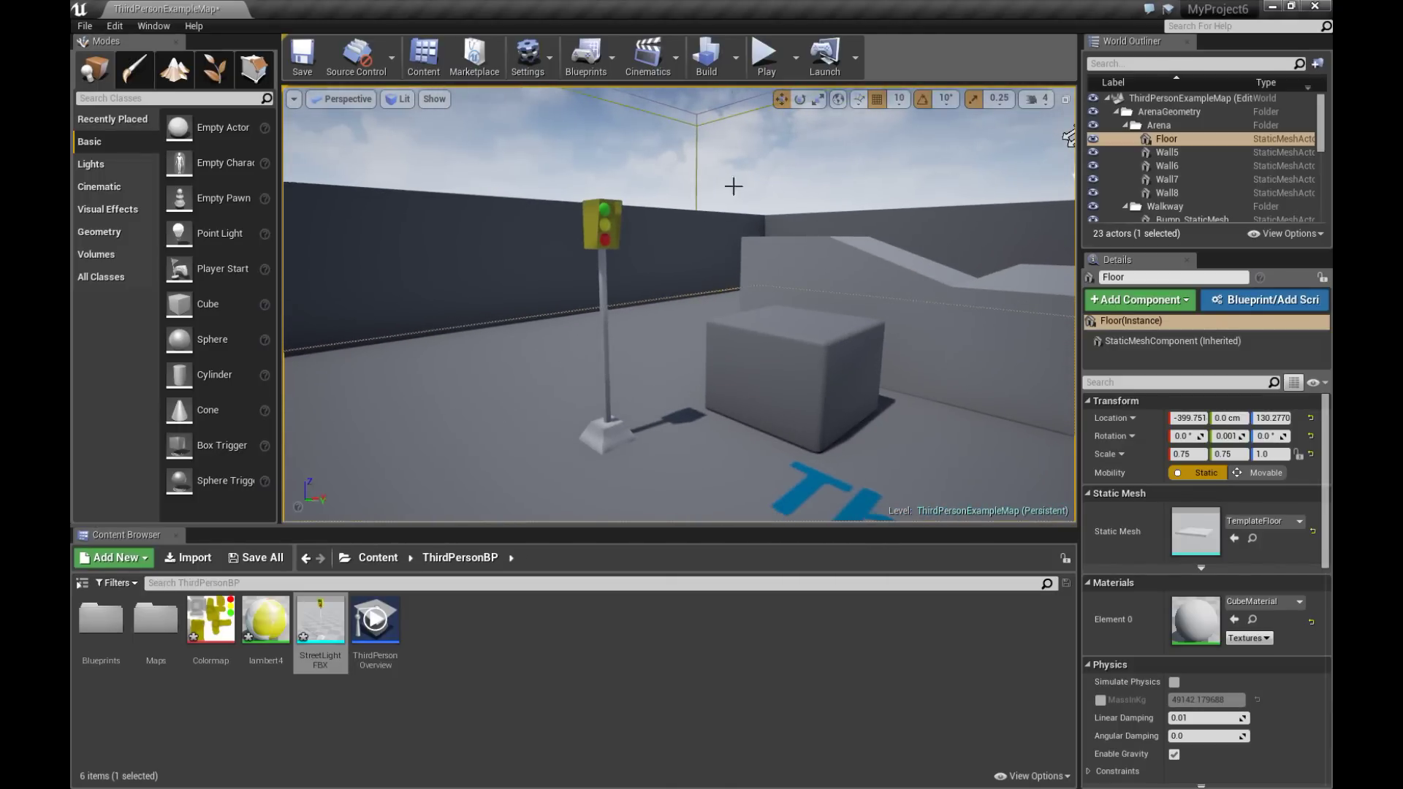
- Play the level and run the character over to the traffic light to compare its size with the character
left_click(761, 58)
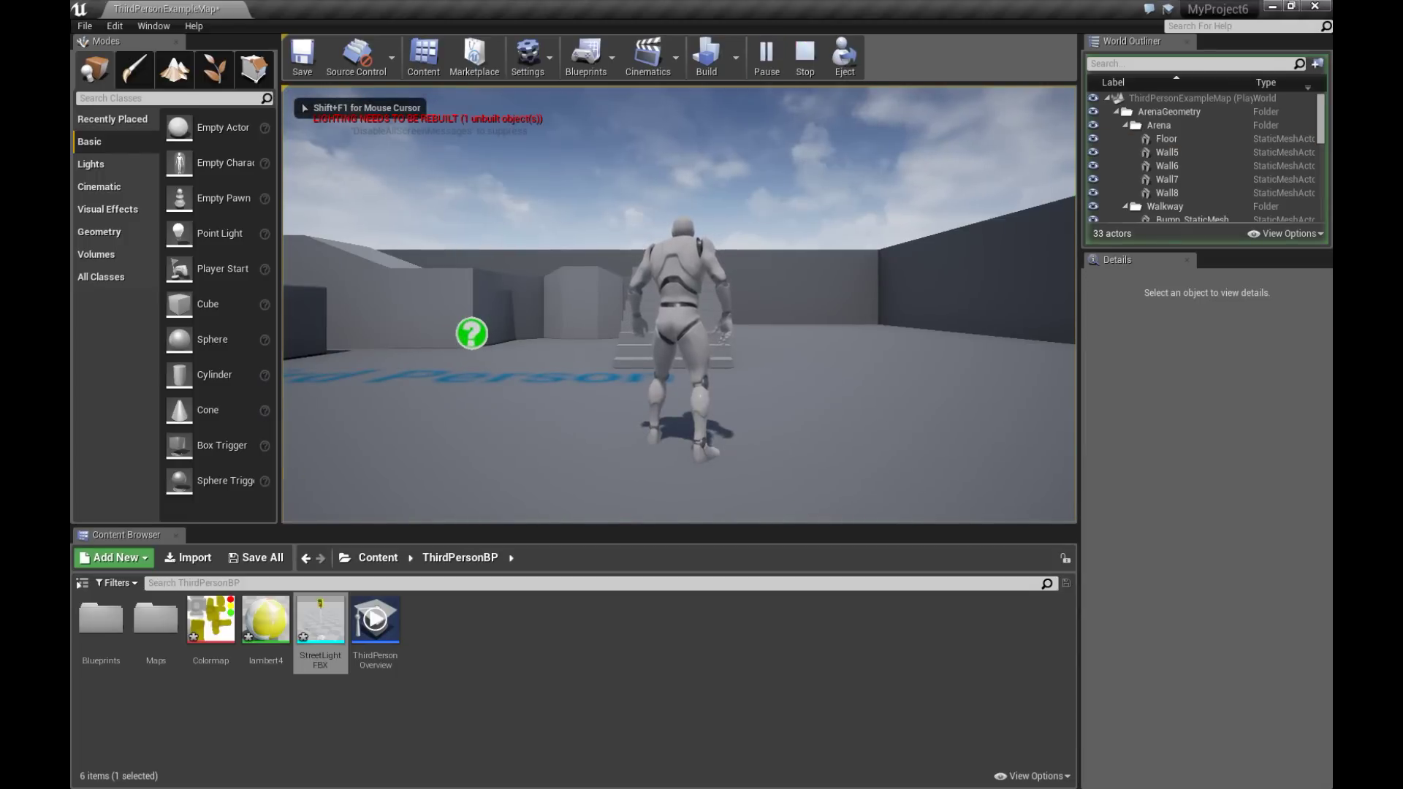
key("Left")
key("Up")
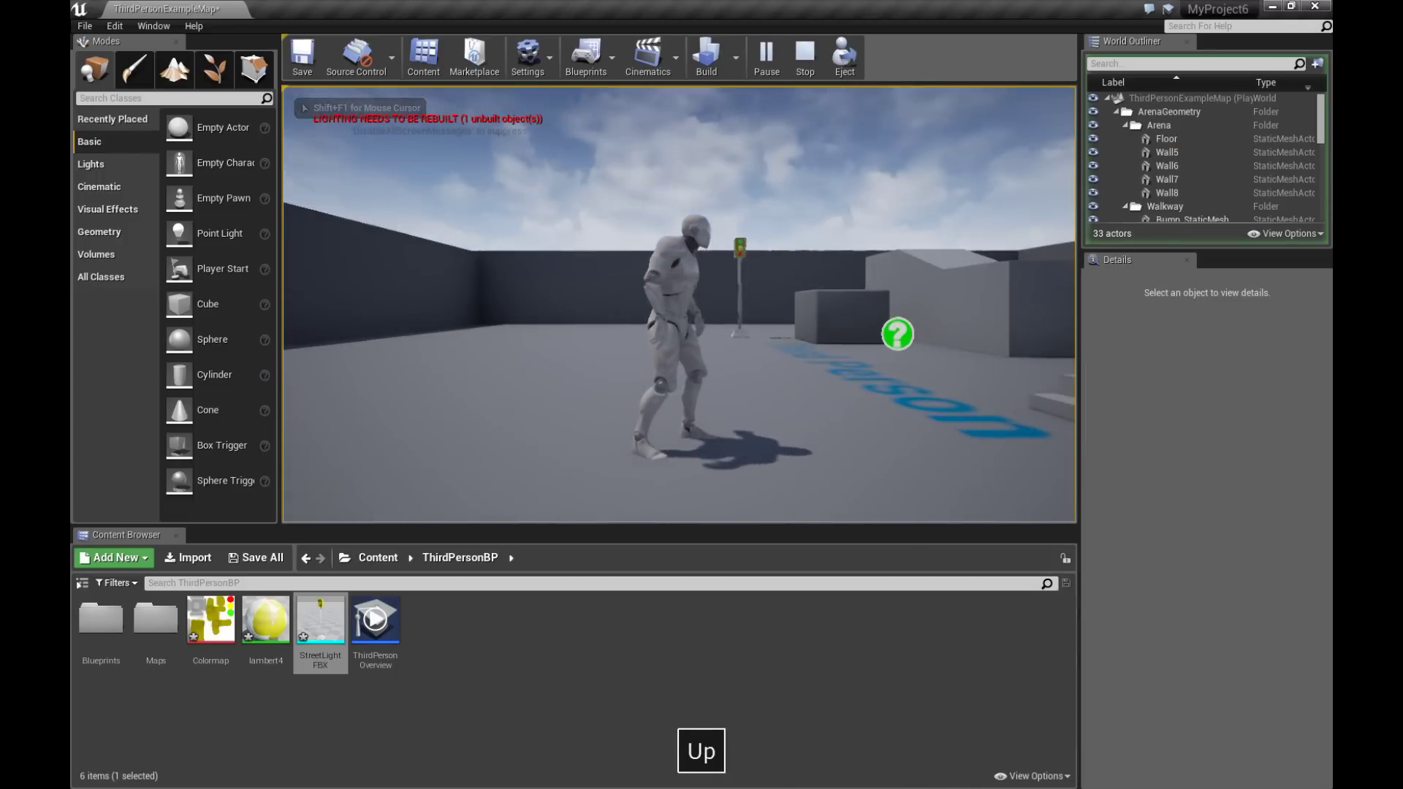
key("Right")
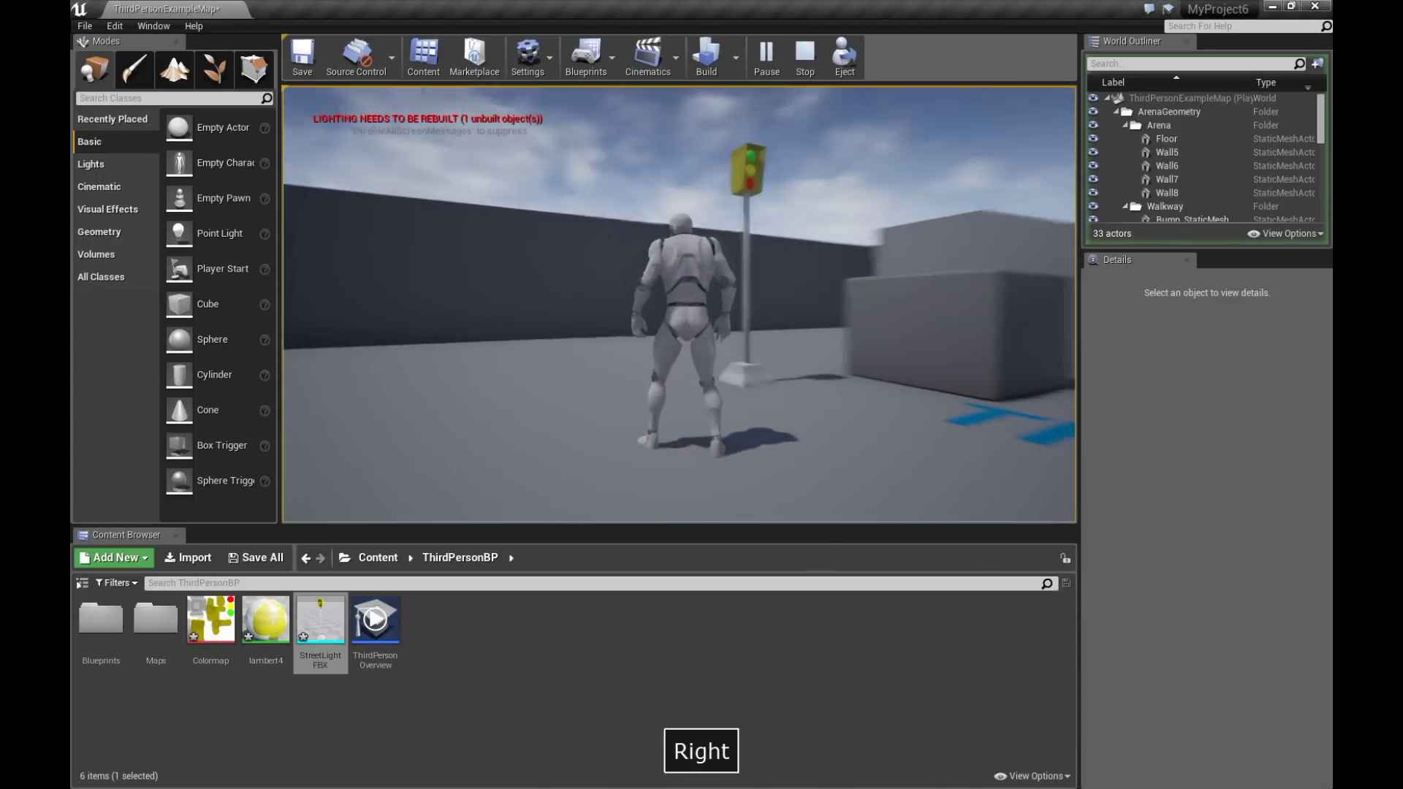
key("Up")
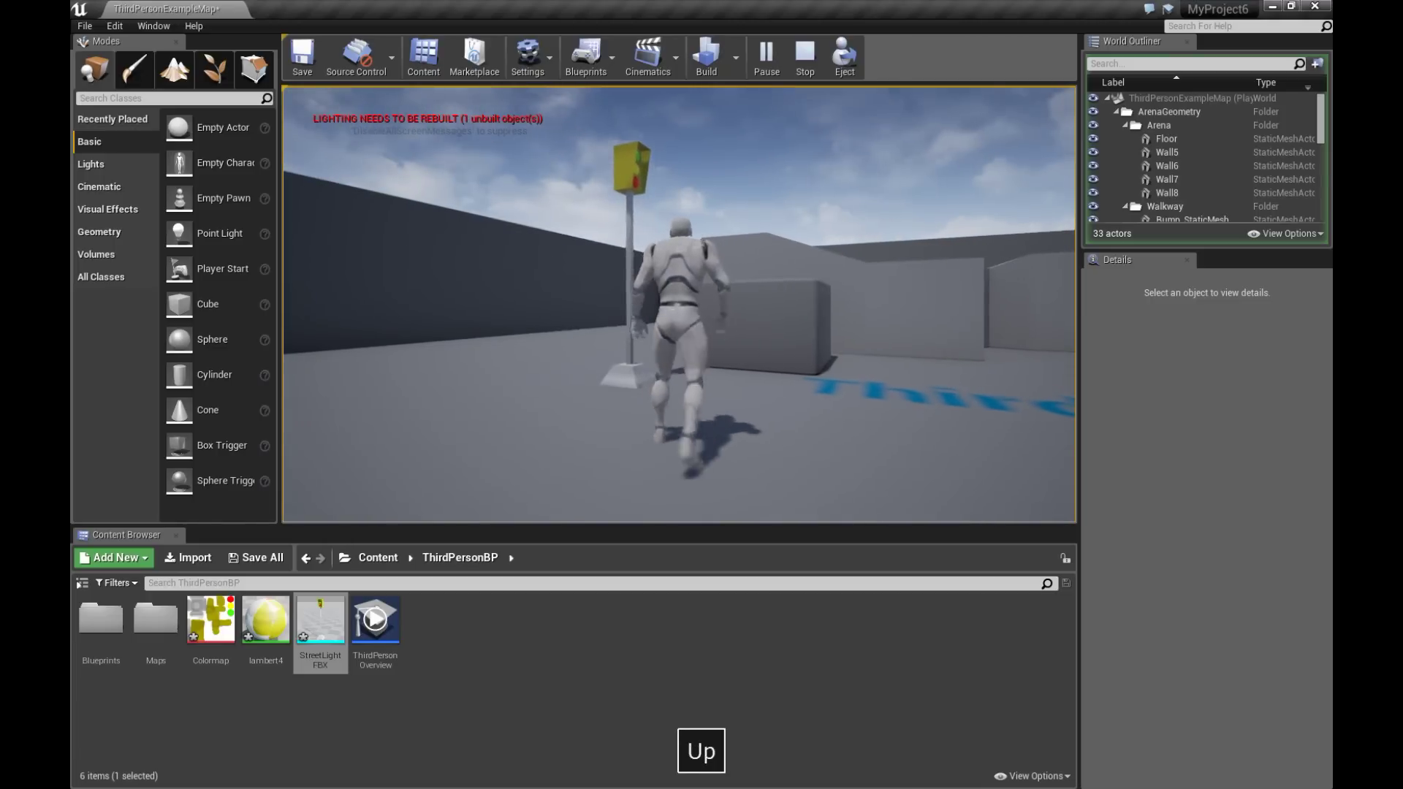
key("Left")
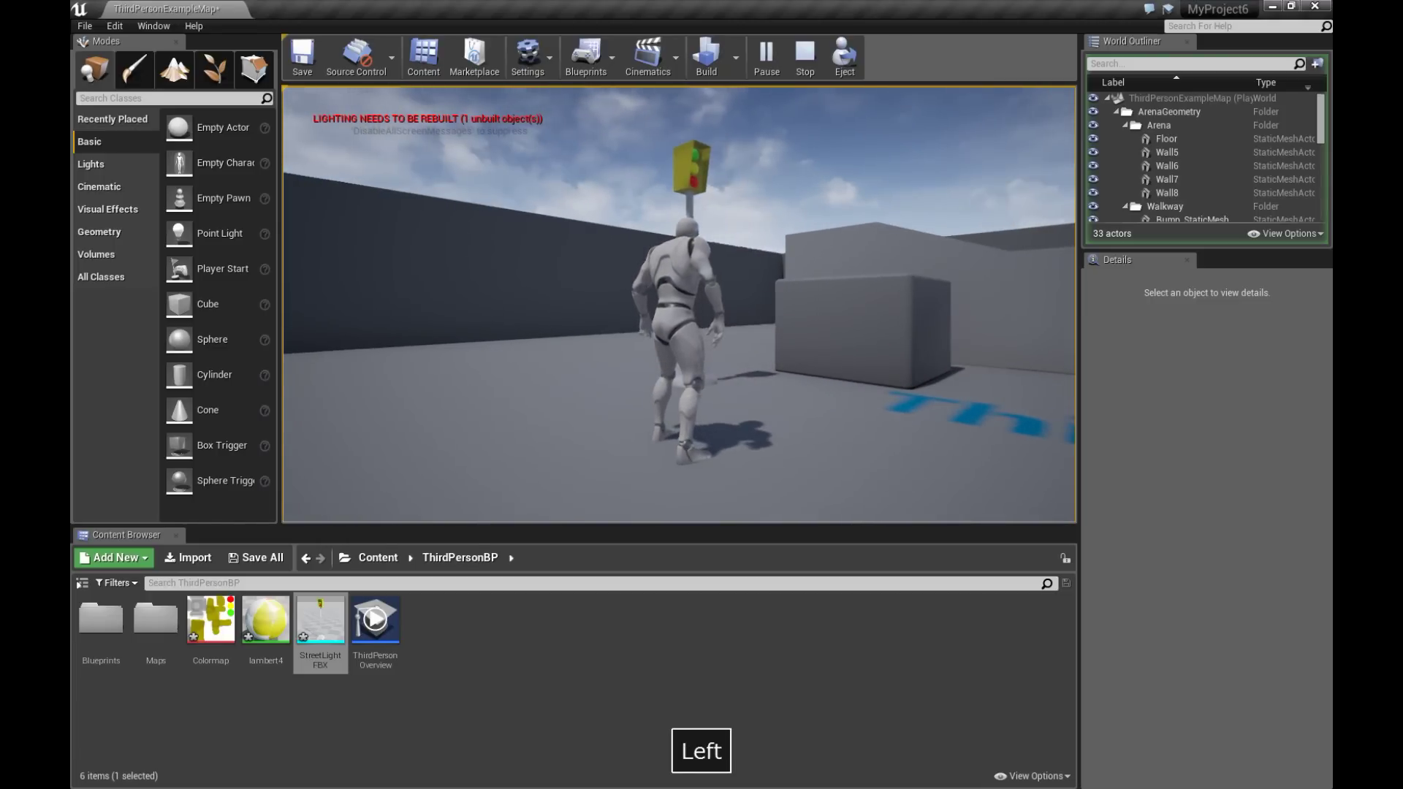